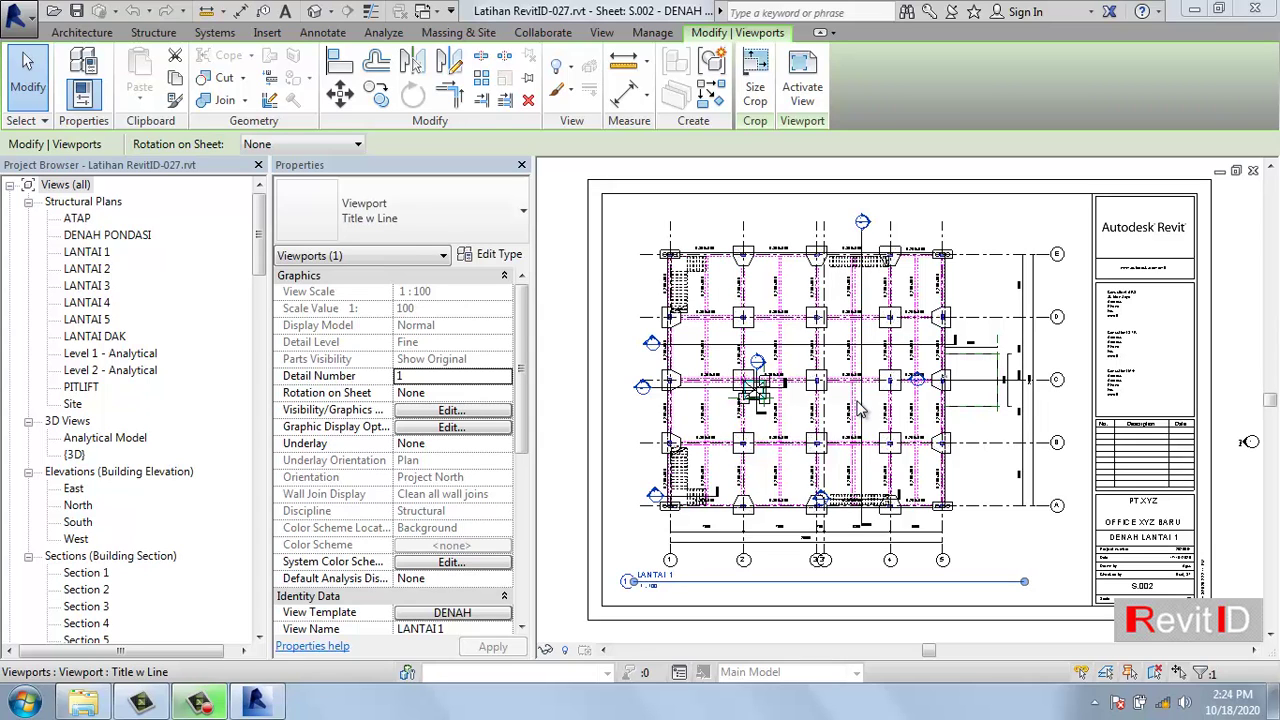
- Open the LANTAI 1 structural plan and examine the section lines running through the building
{"action": "mouse_move", "coordinate": [262, 238]}
{"action": "left_mouse_down"}
{"action": "mouse_move", "coordinate": [262, 255]}
{"action": "mouse_move", "coordinate": [262, 236]}
{"action": "left_mouse_up"}
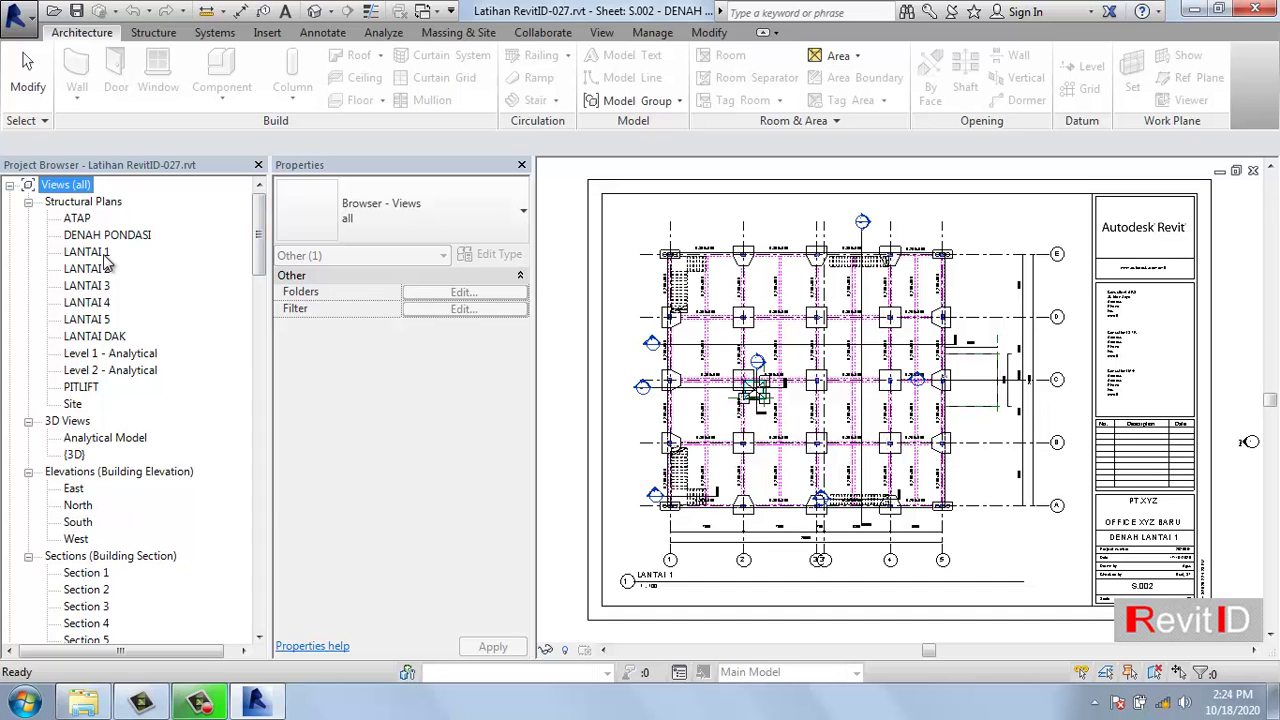
{"action": "left_click", "coordinate": [104, 254]}
{"action": "double_click", "coordinate": [104, 256]}
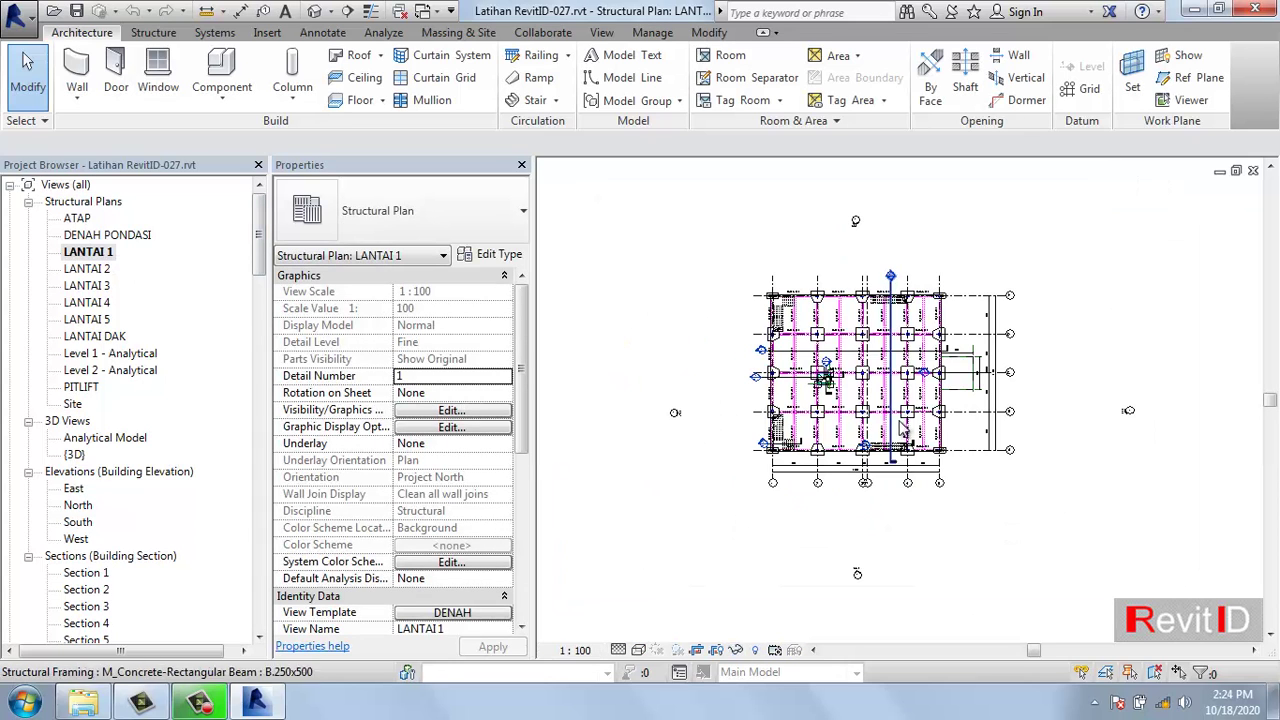
{"action": "scroll", "coordinate": [907, 426], "scroll_direction": "up", "scroll_amount": 3}
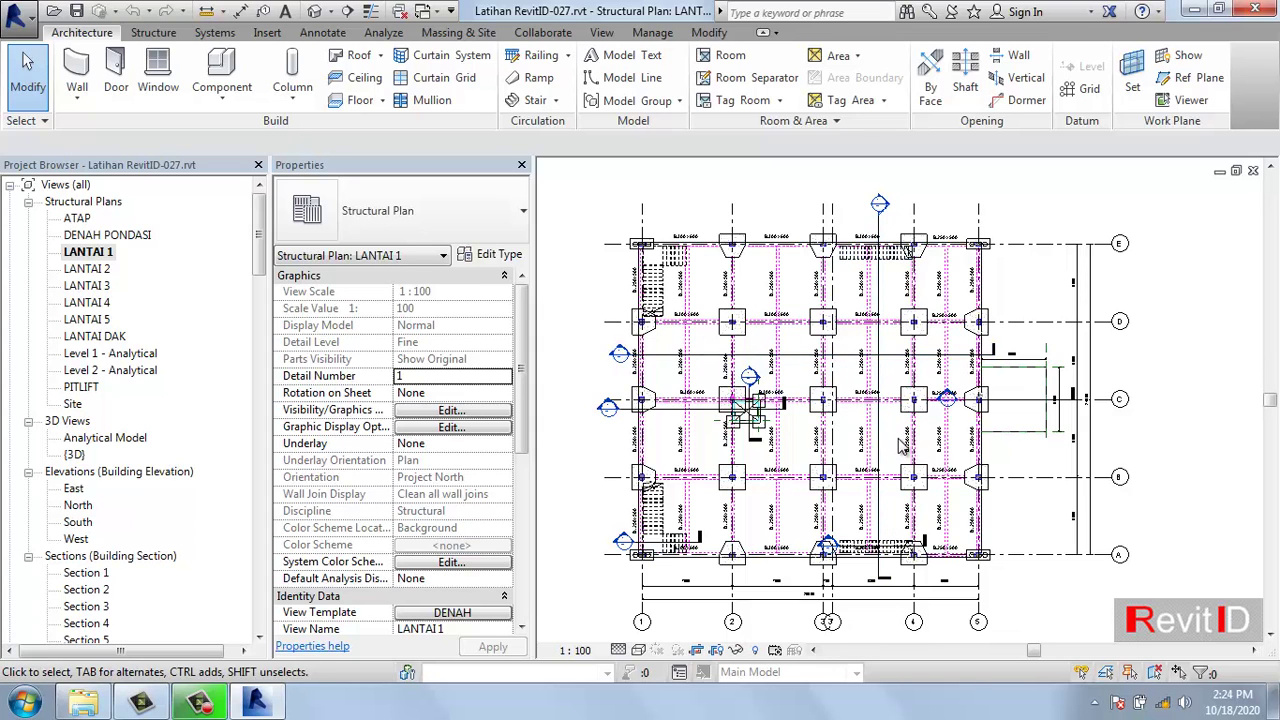
{"action": "scroll", "coordinate": [690, 378], "scroll_direction": "up", "scroll_amount": 2}
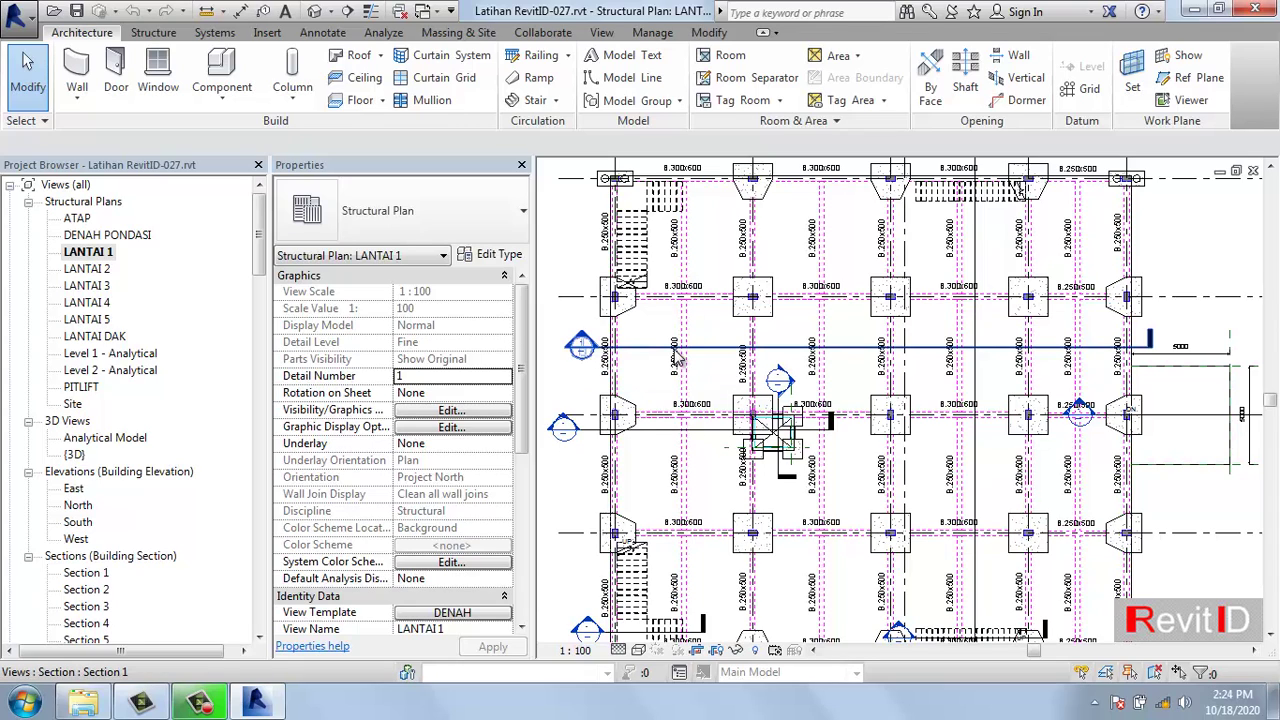
{"action": "right_click", "coordinate": [705, 357]}
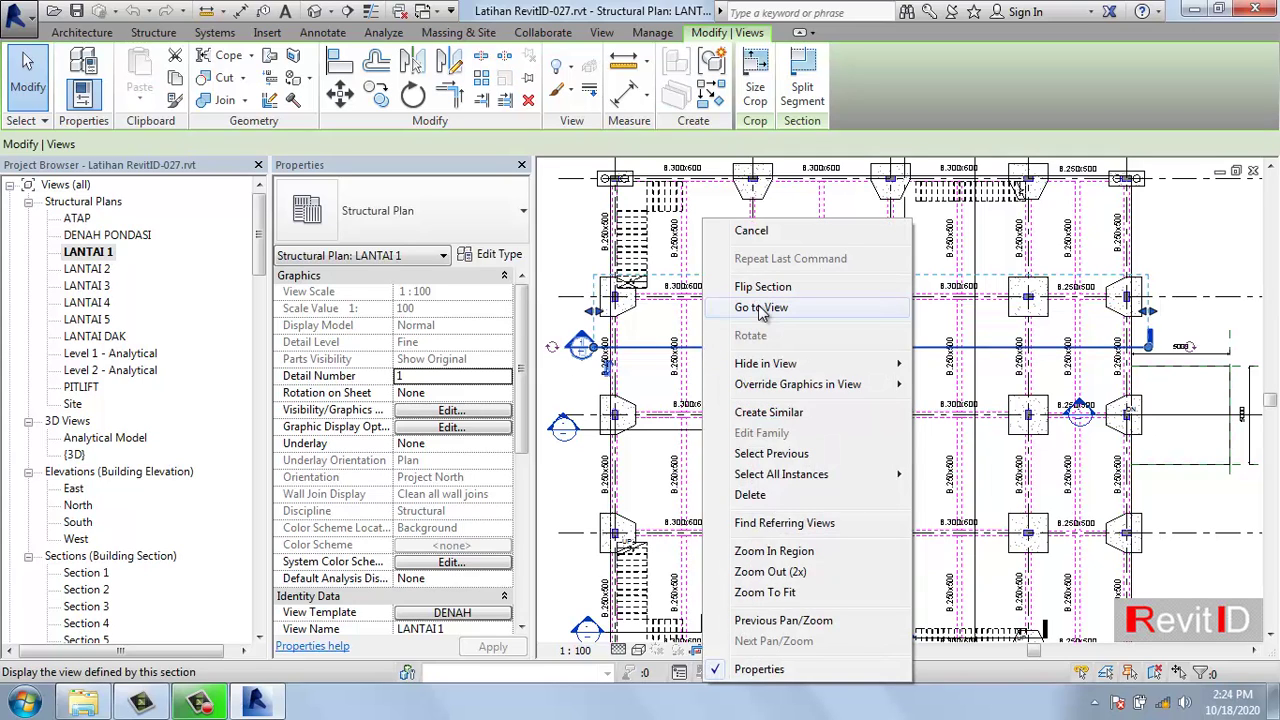
{"action": "key", "text": "Escape"}
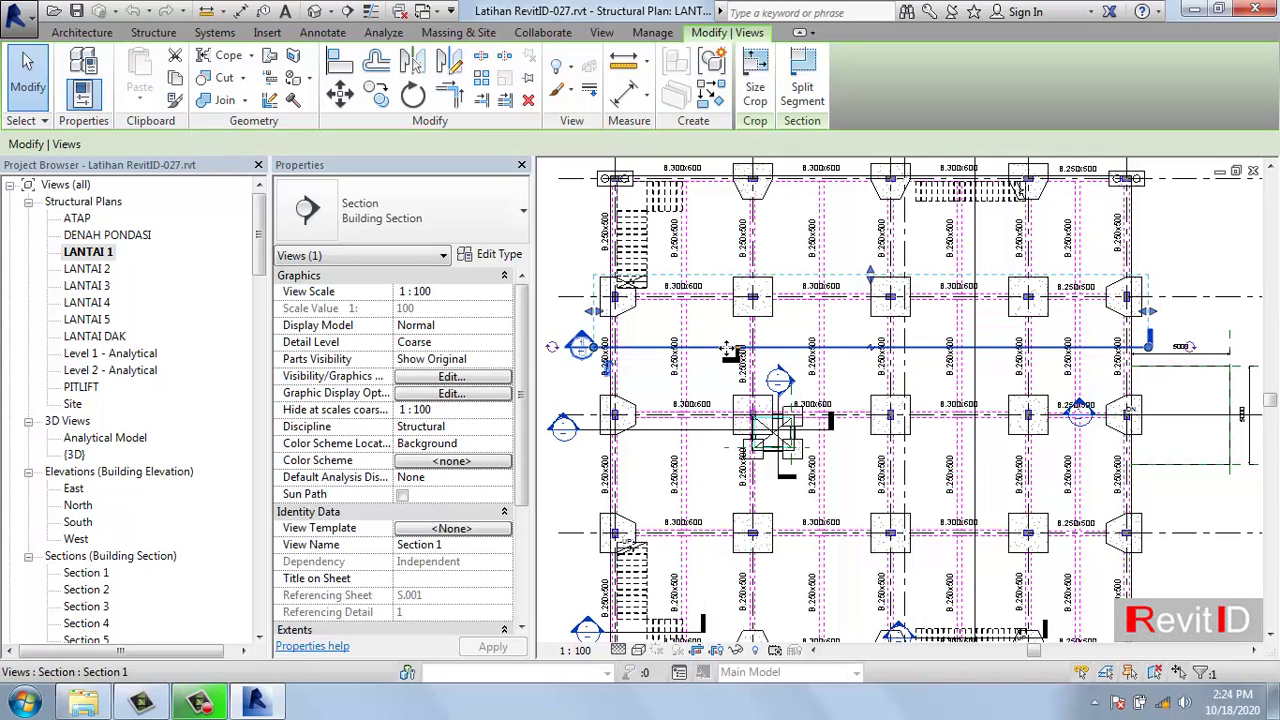
{"action": "key", "text": "Escape"}
{"action": "right_click", "coordinate": [722, 350]}
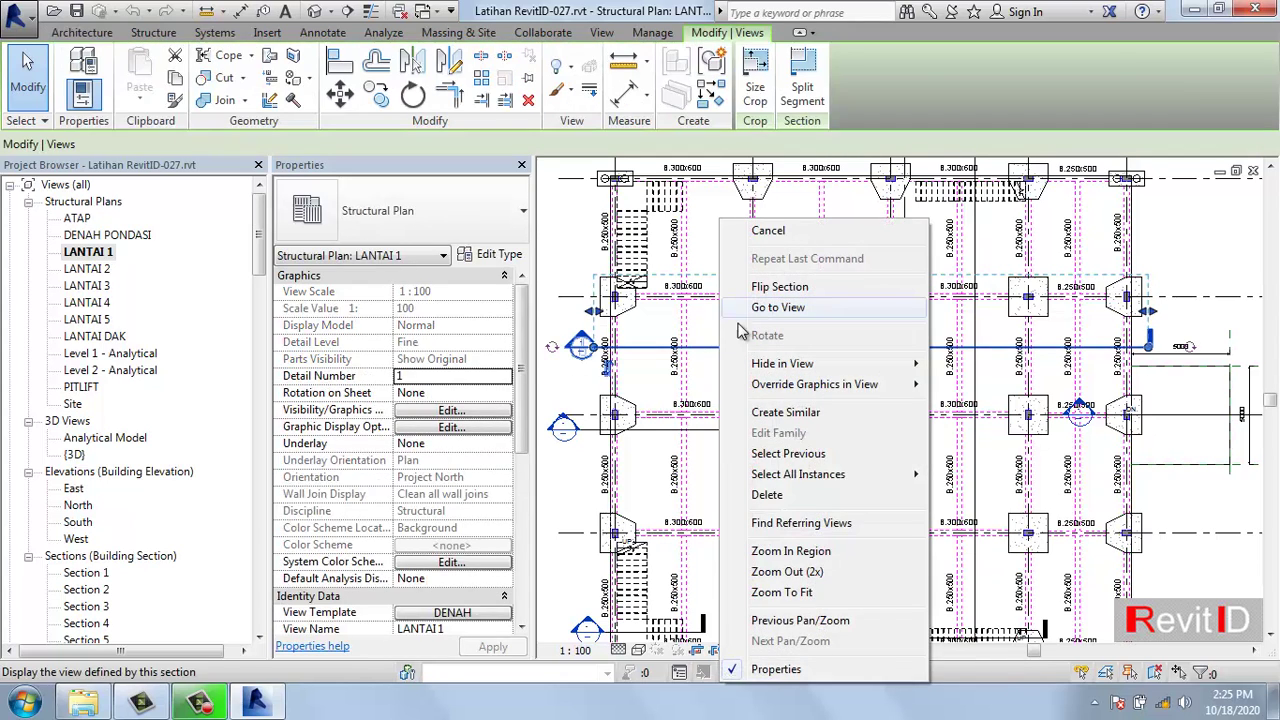
{"action": "key", "text": "Escape"}
{"action": "key", "text": "Escape"}
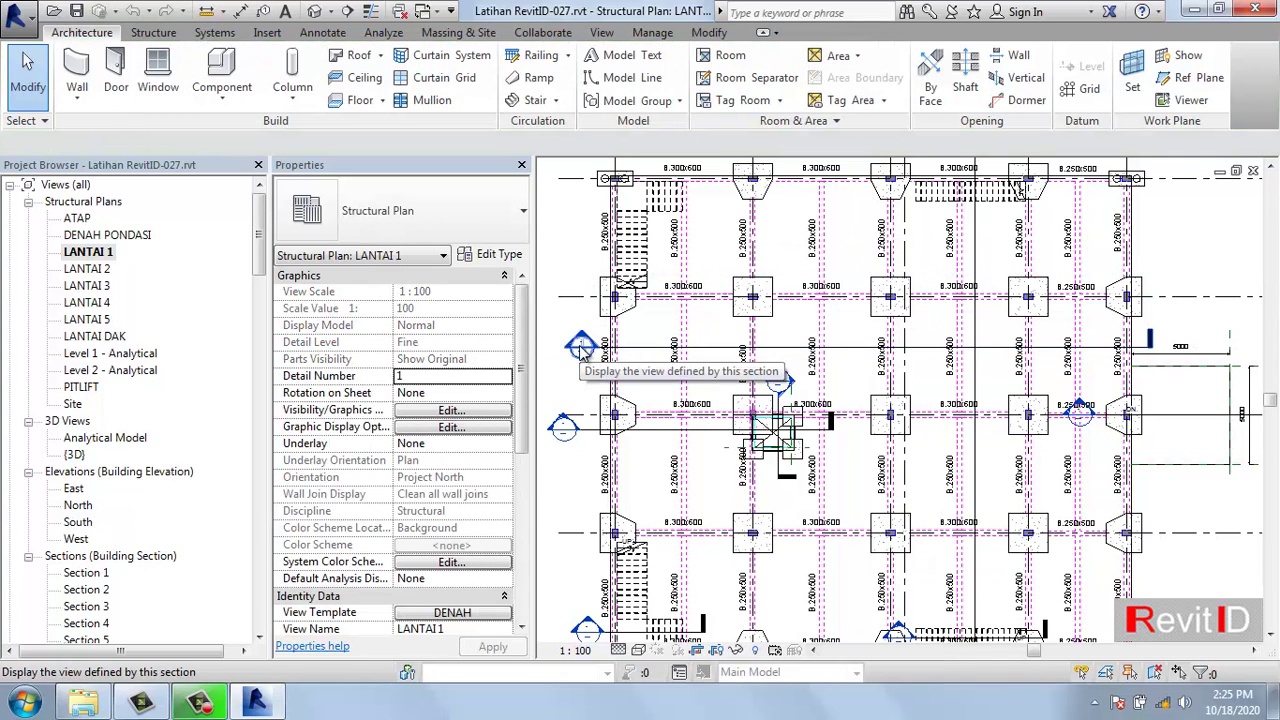
- Open the Section 1 view and extend its crop region below the foundations and outward past both sides of the building
{"action": "double_click", "coordinate": [581, 347]}
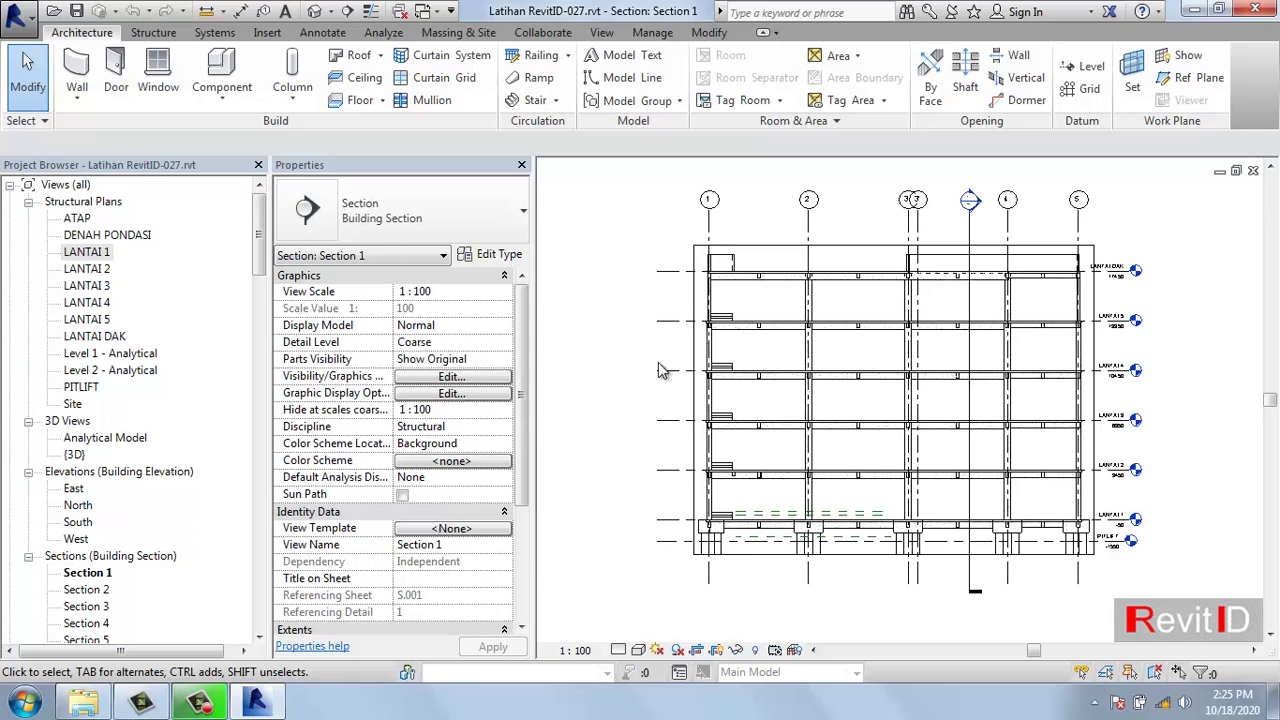
{"action": "middle_click_drag", "start_coordinate": [923, 430], "coordinate": [873, 420]}
{"action": "left_click", "coordinate": [729, 541]}
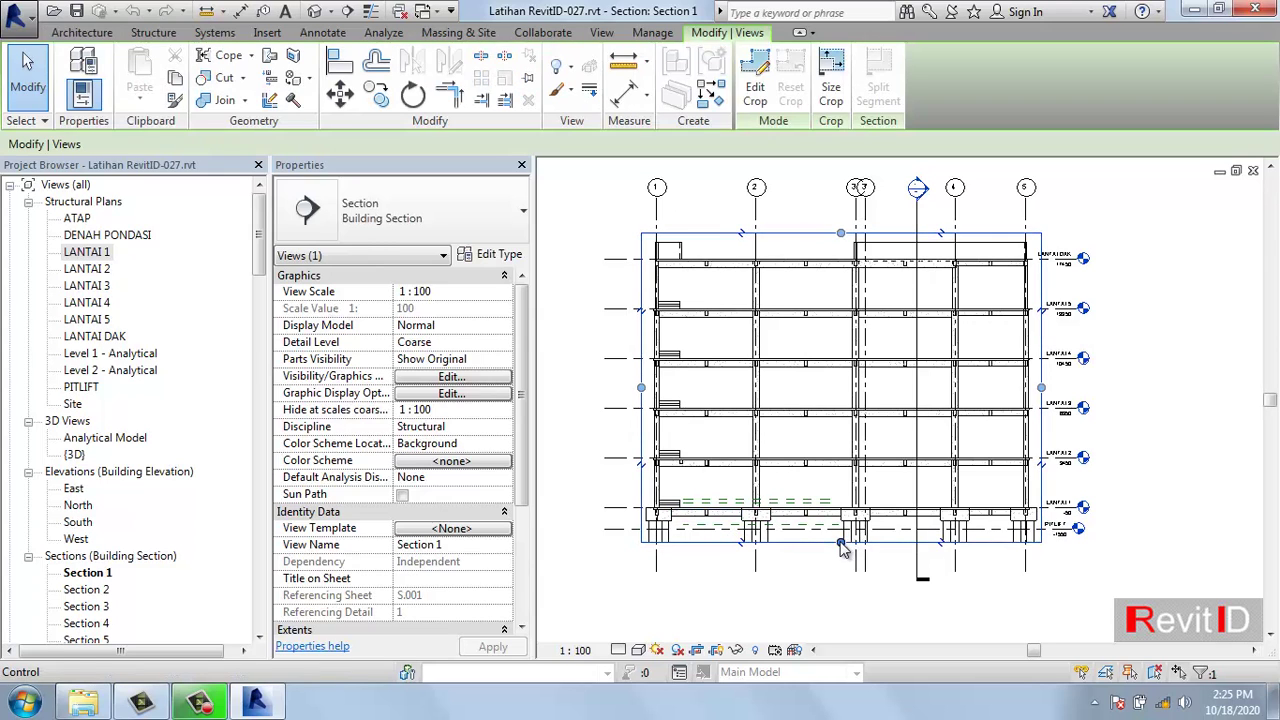
{"action": "left_click_drag", "start_coordinate": [842, 566], "coordinate": [841, 580]}
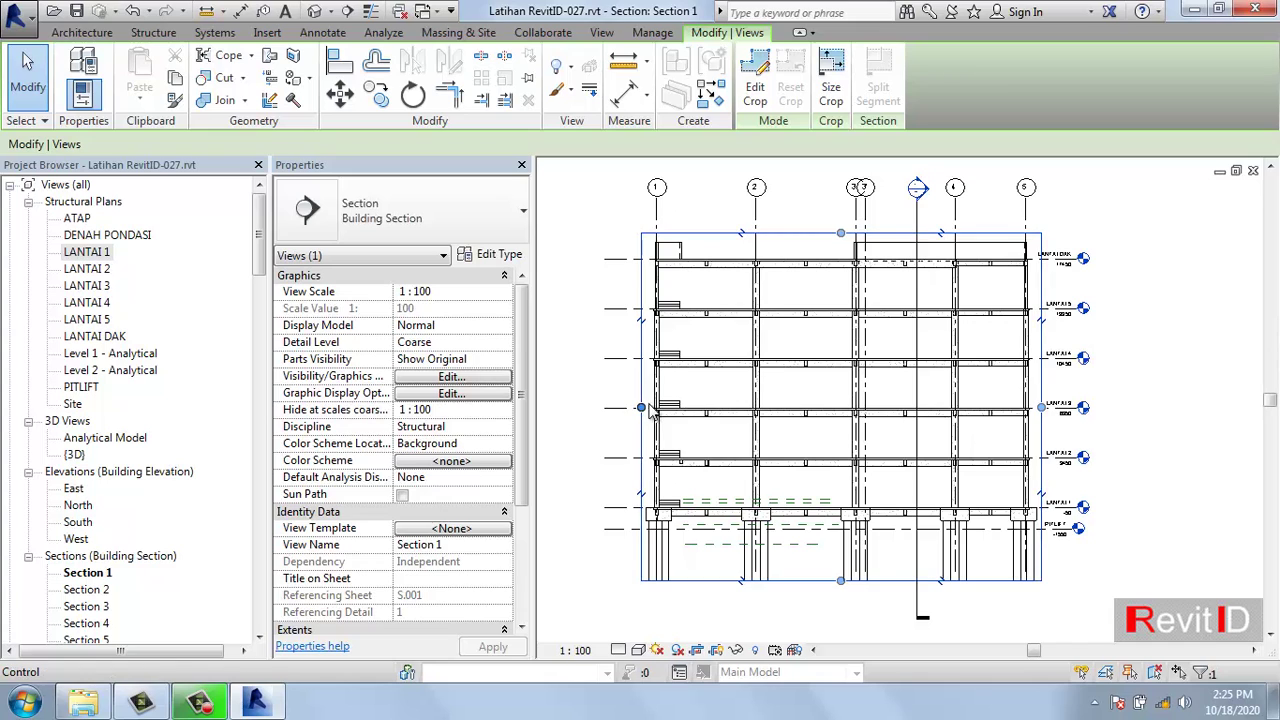
{"action": "left_click_drag", "start_coordinate": [641, 407], "coordinate": [617, 409]}
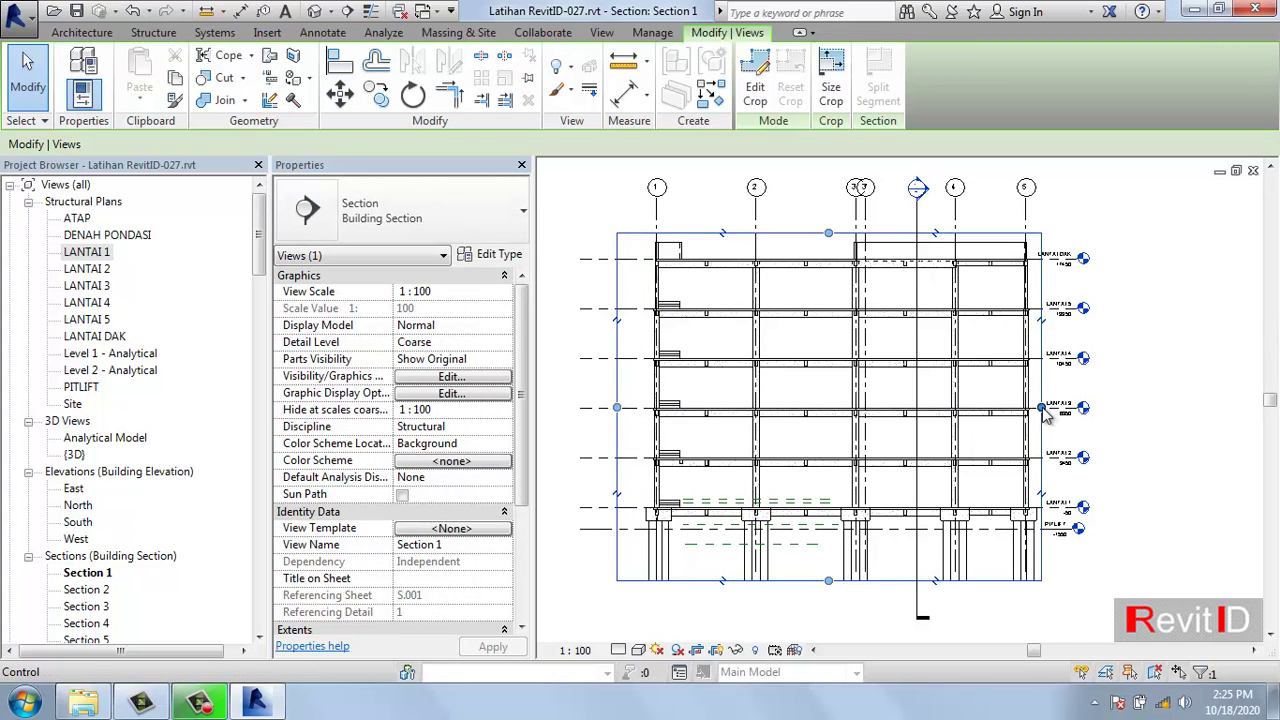
{"action": "left_click_drag", "start_coordinate": [1042, 408], "coordinate": [1075, 408]}
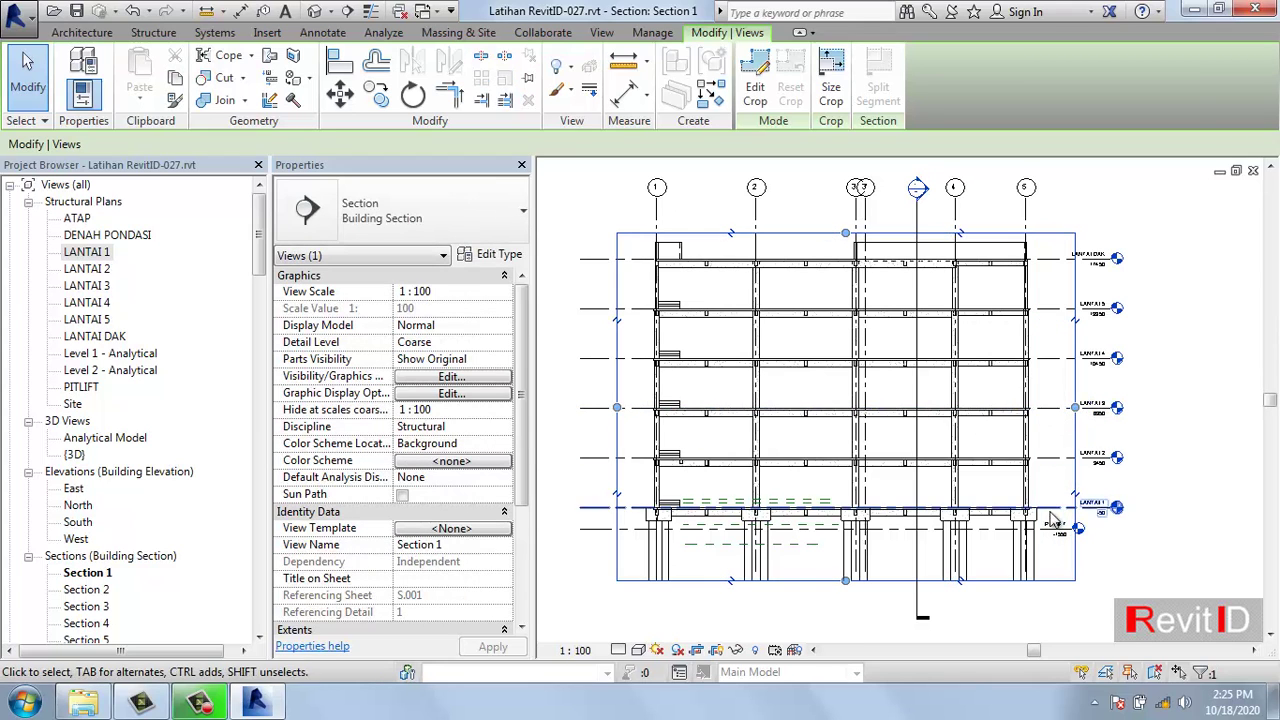
- Extend the PITLIFT level line so its head aligns with the LANTAI 1 and LANTAI 2 level heads
{"action": "scroll", "coordinate": [1068, 543], "scroll_direction": "up", "scroll_amount": 1}
{"action": "scroll", "coordinate": [1068, 543], "scroll_direction": "up", "scroll_amount": 4}
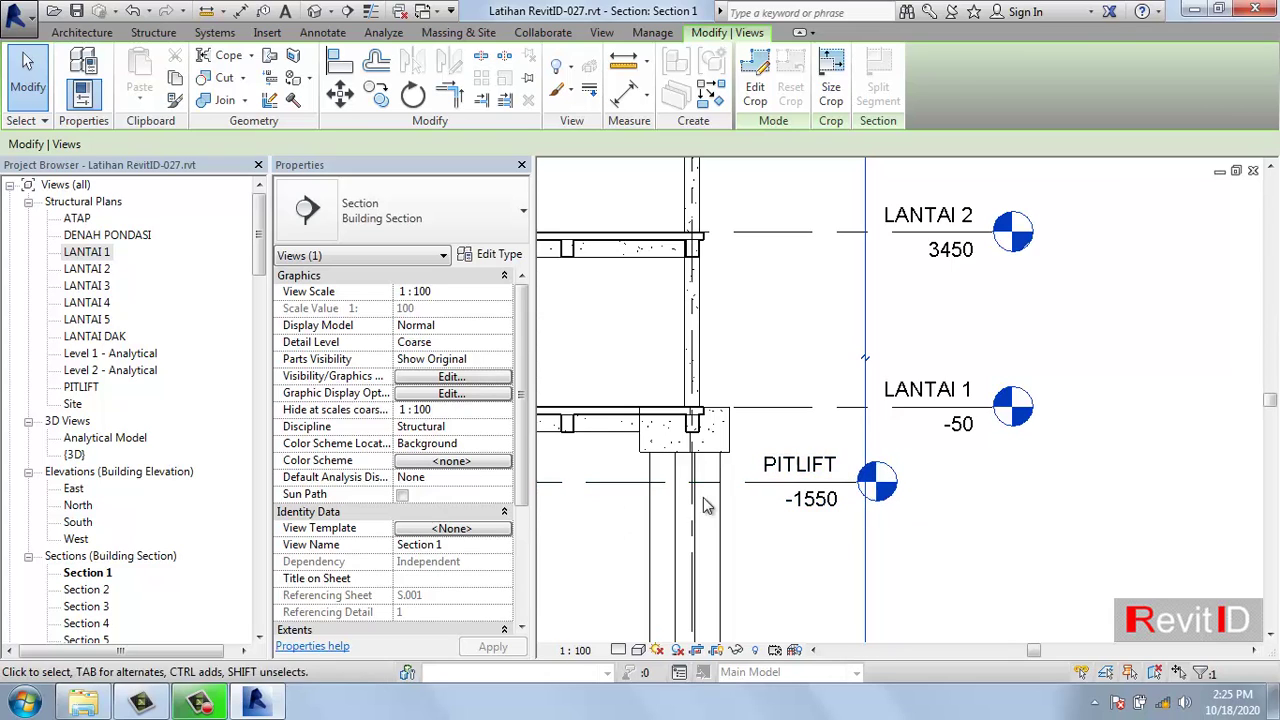
{"action": "left_click", "coordinate": [625, 507]}
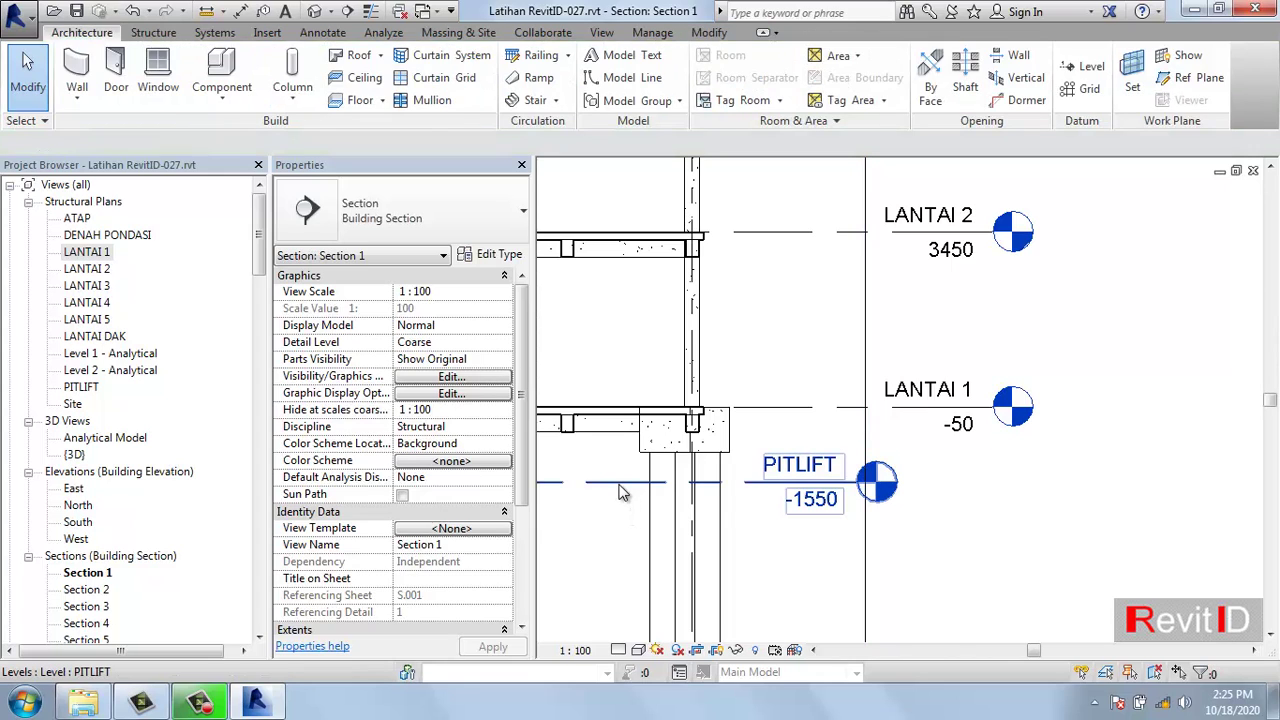
{"action": "left_click", "coordinate": [620, 484]}
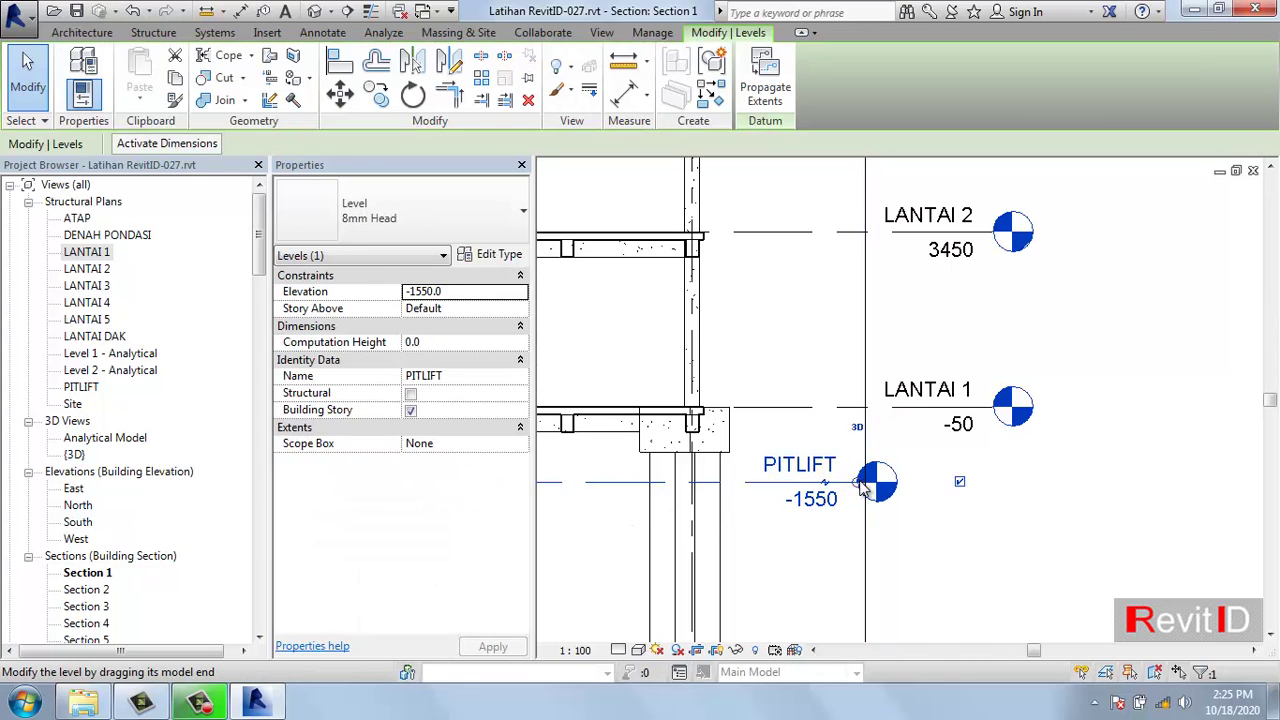
{"action": "left_click_drag", "start_coordinate": [862, 487], "coordinate": [1014, 486]}
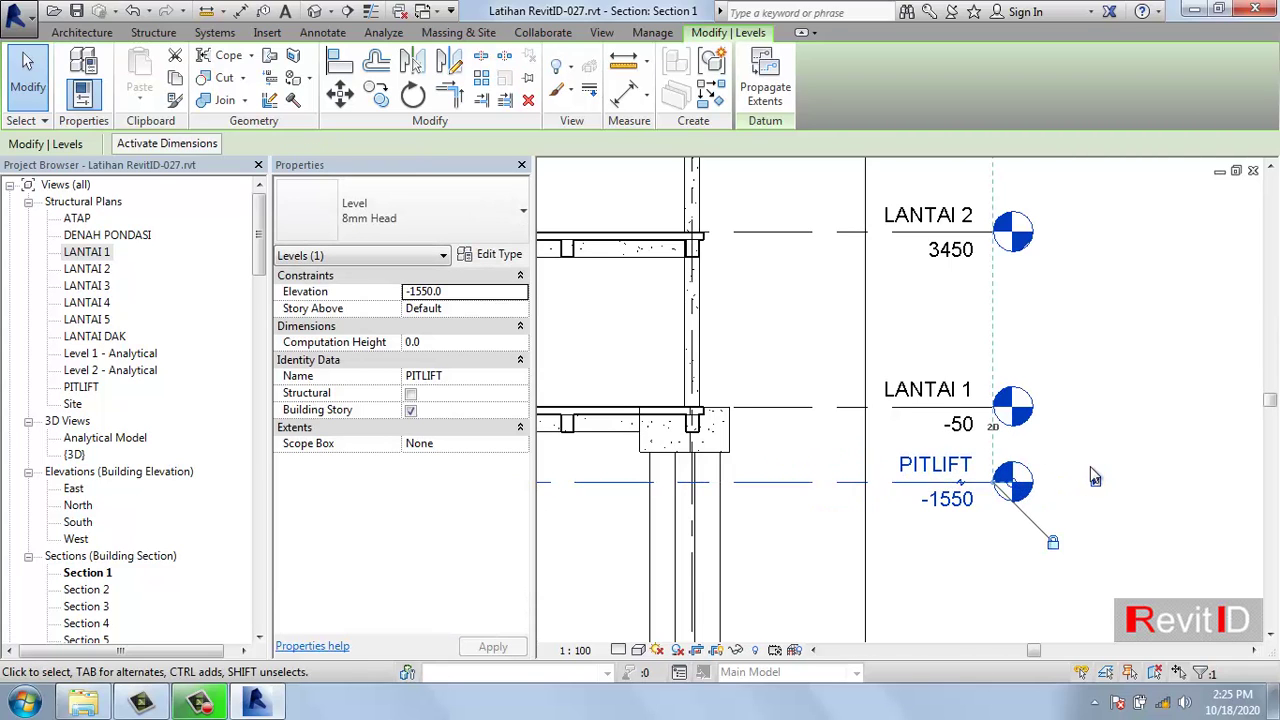
{"action": "key", "text": "Escape"}
{"action": "scroll", "coordinate": [1090, 470], "scroll_direction": "down", "scroll_amount": 5}
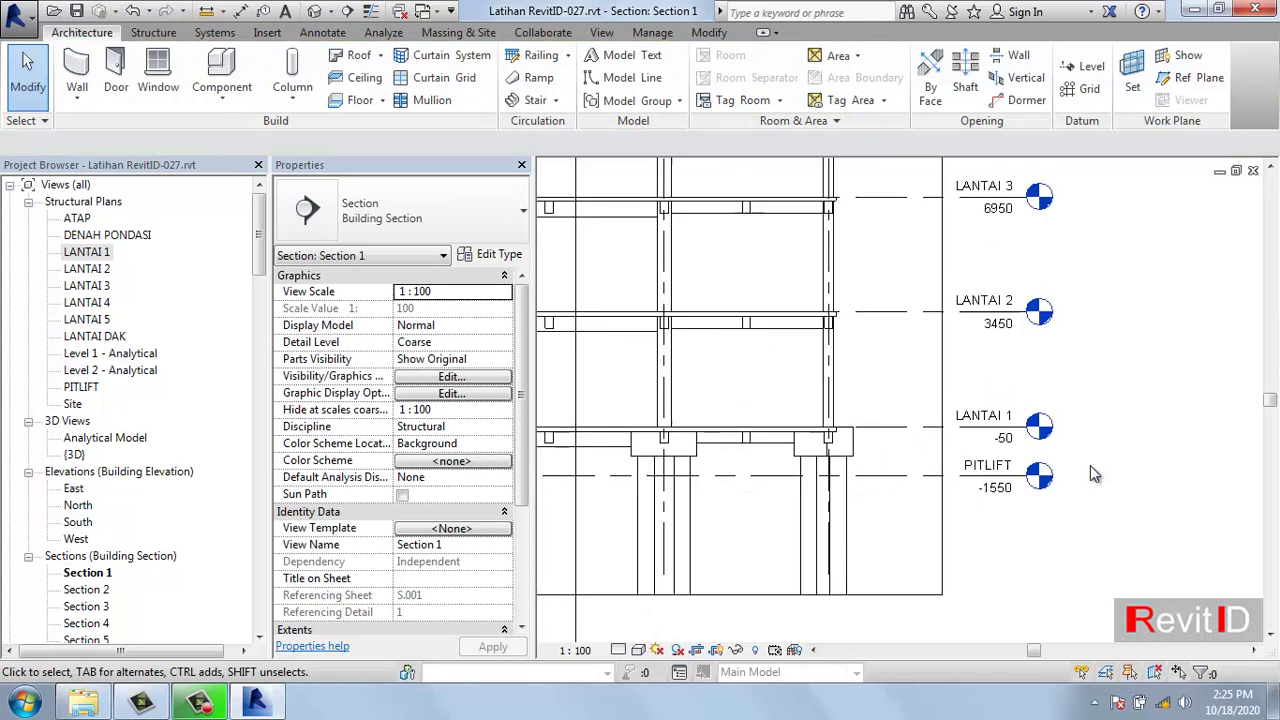
{"action": "scroll", "coordinate": [1090, 470], "scroll_direction": "down", "scroll_amount": 2}
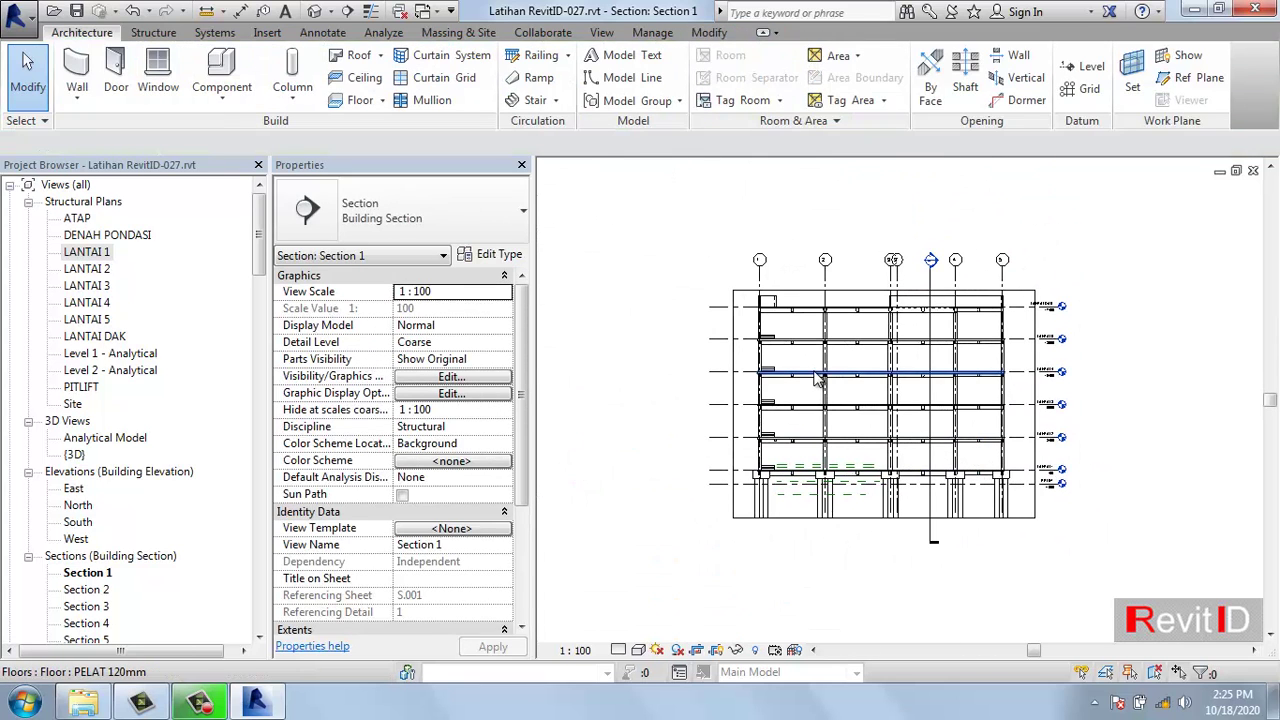
{"action": "scroll", "coordinate": [815, 373], "scroll_direction": "up", "scroll_amount": 3}
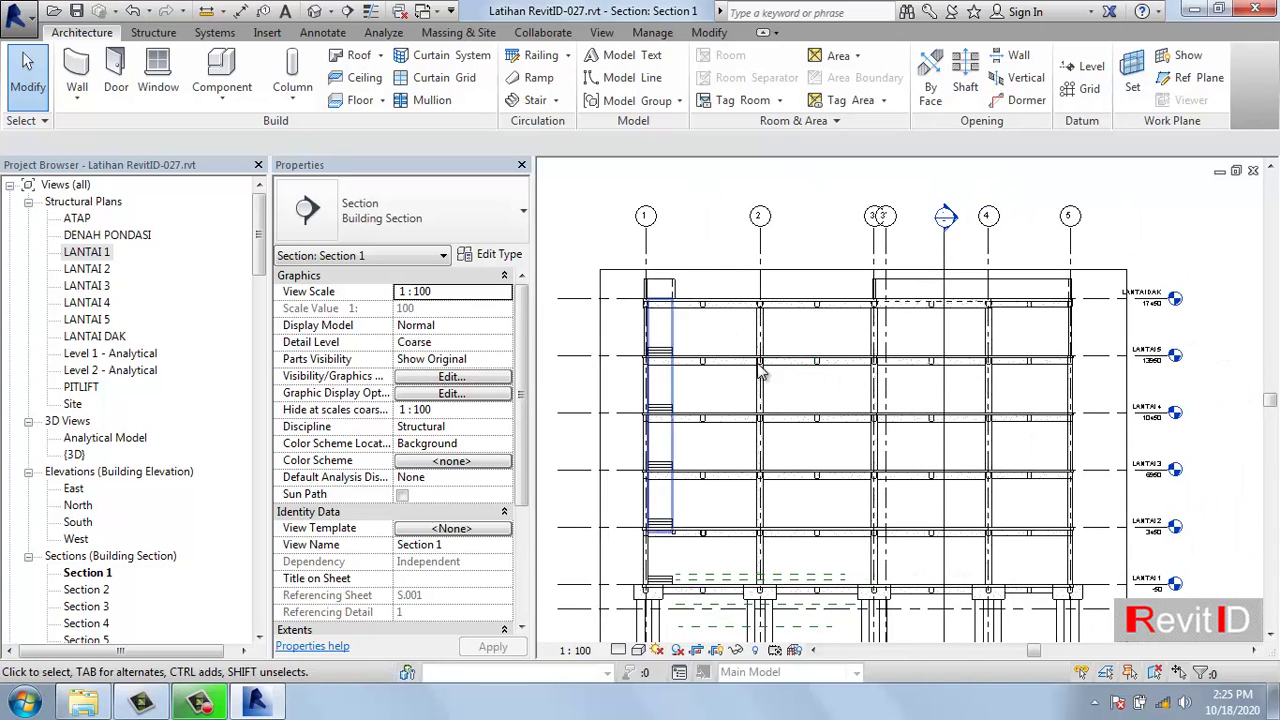
{"action": "middle_click_drag", "start_coordinate": [810, 411], "coordinate": [797, 398]}
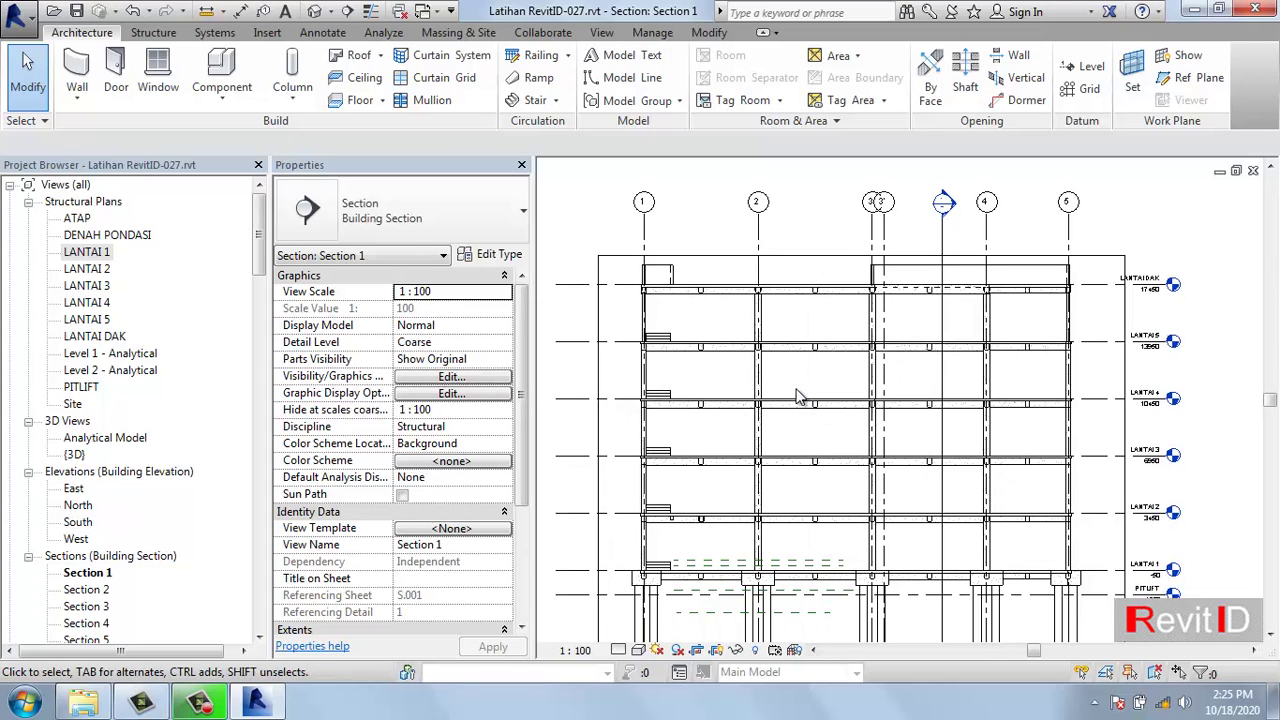
{"action": "middle_click_drag", "start_coordinate": [774, 332], "coordinate": [768, 357]}
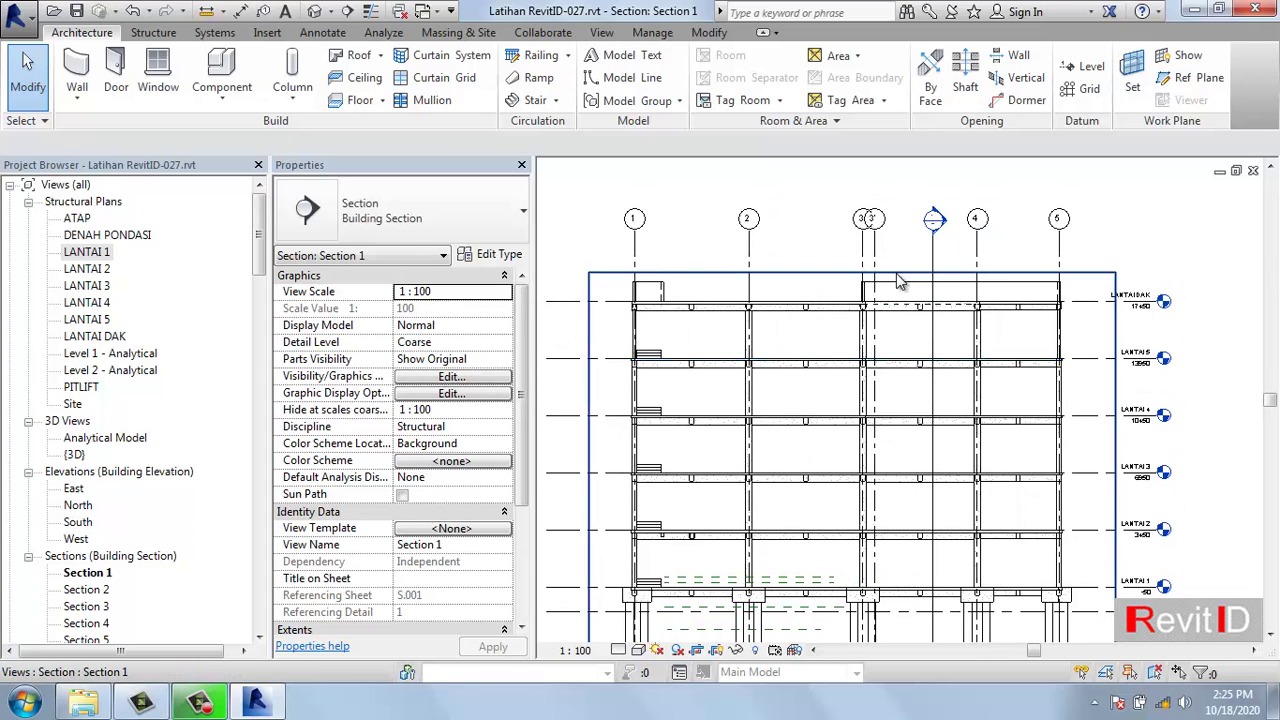
{"action": "scroll", "coordinate": [953, 358], "scroll_direction": "down", "scroll_amount": 2}
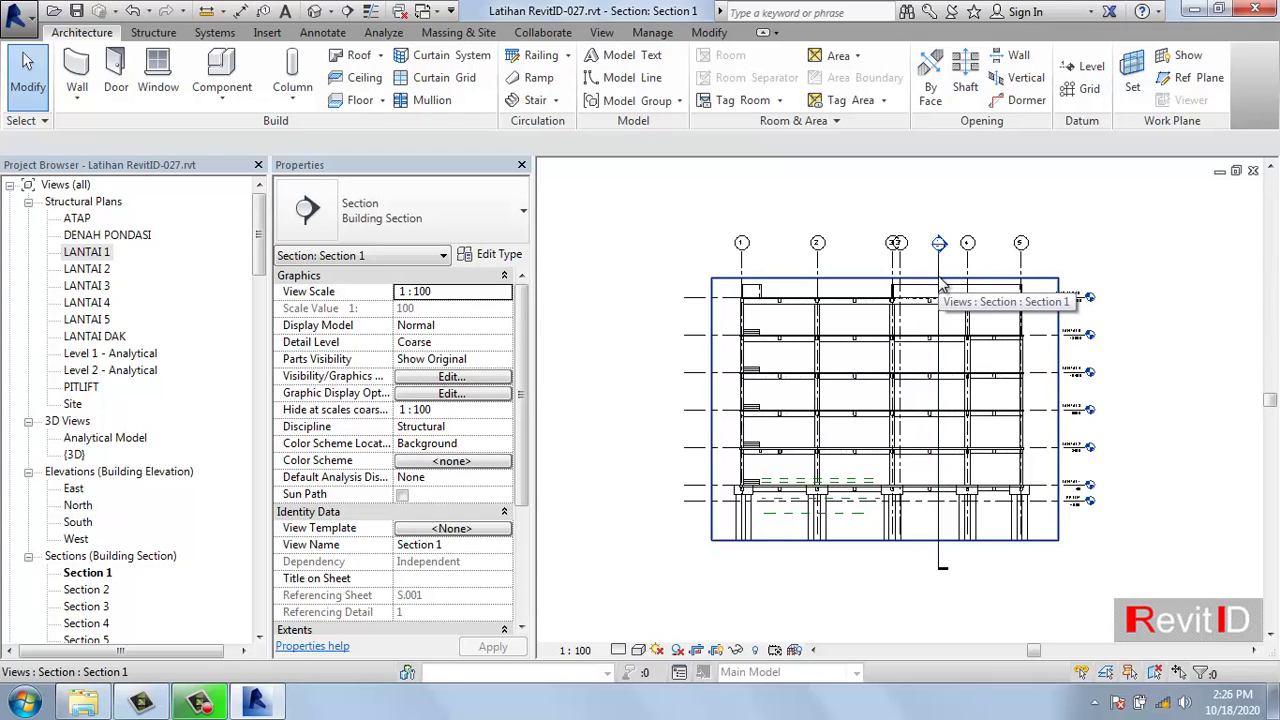
- Compare the section lines in the LANTAI 1 plan with the crossing section line in the Section 1 view
{"action": "double_click", "coordinate": [88, 252]}
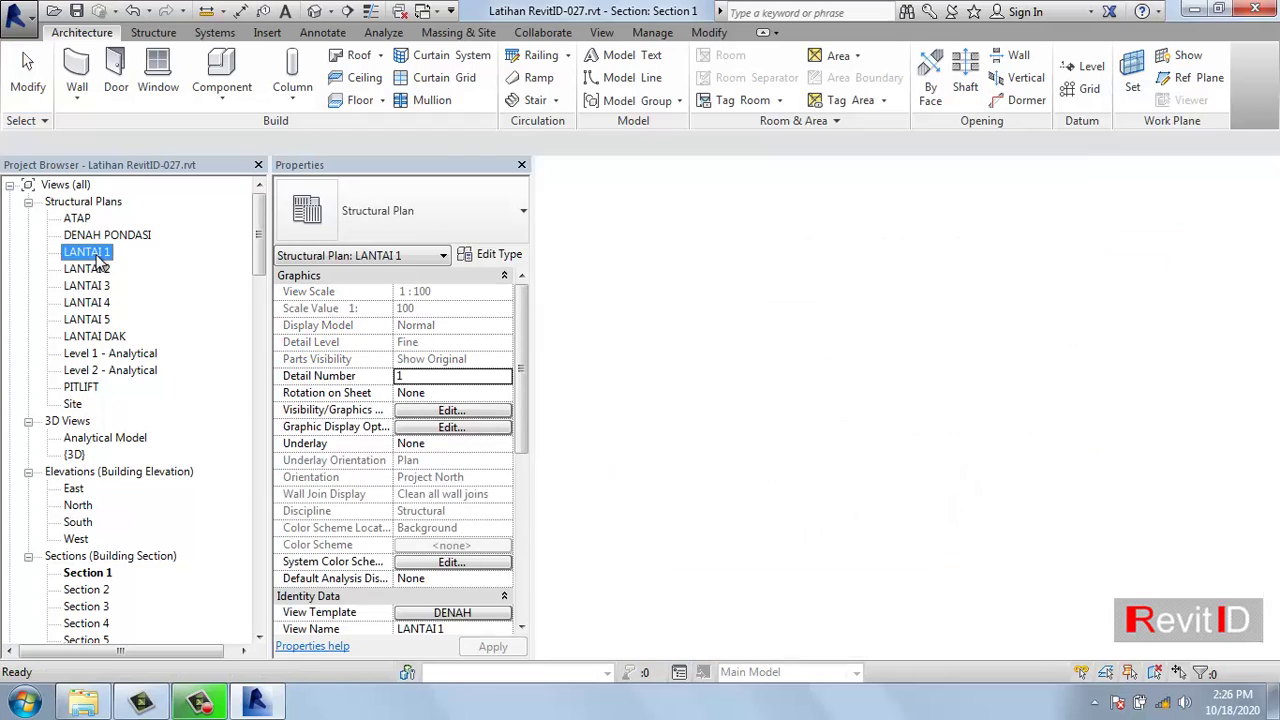
{"action": "scroll", "coordinate": [820, 360], "scroll_direction": "down", "scroll_amount": 3}
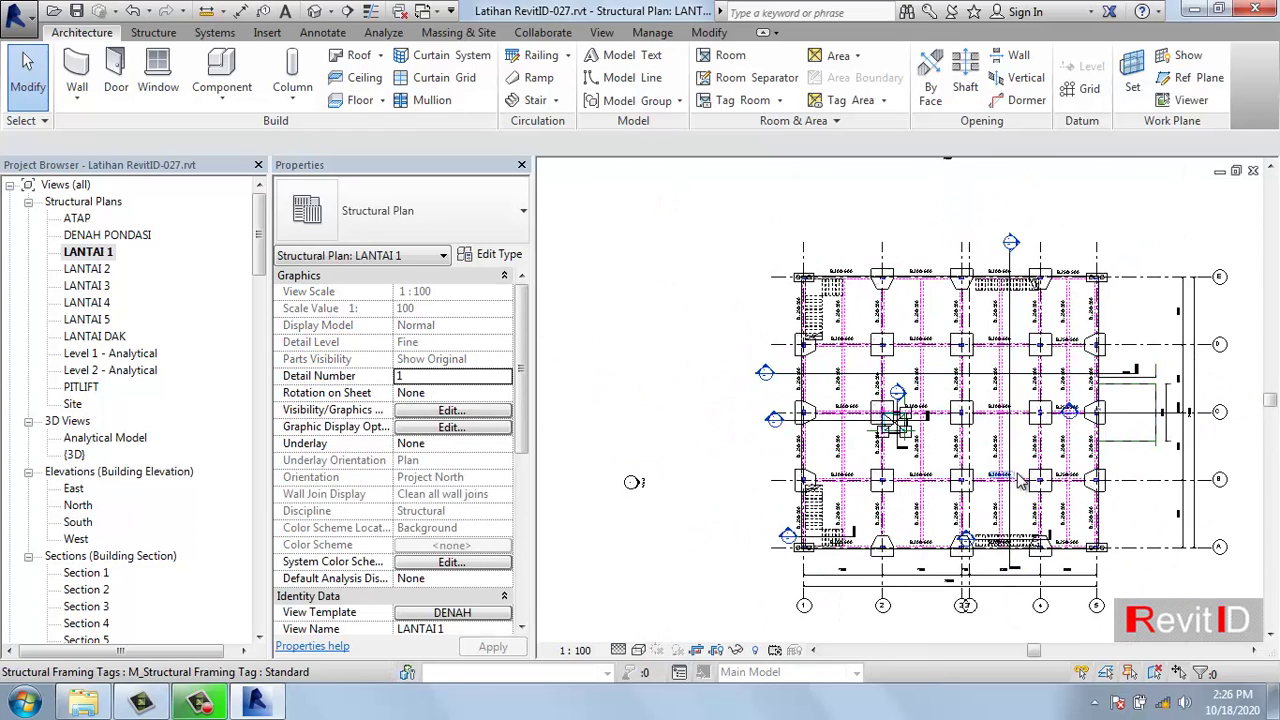
{"action": "double_click", "coordinate": [767, 377]}
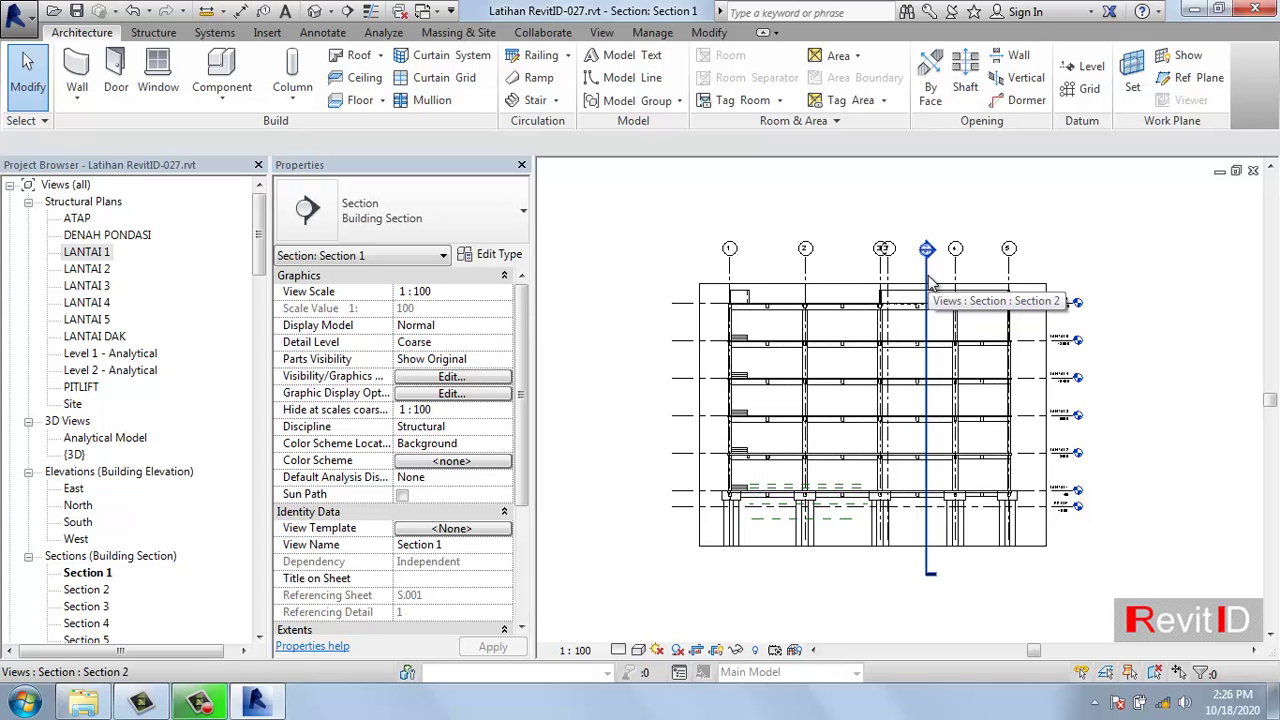
{"action": "double_click", "coordinate": [88, 252]}
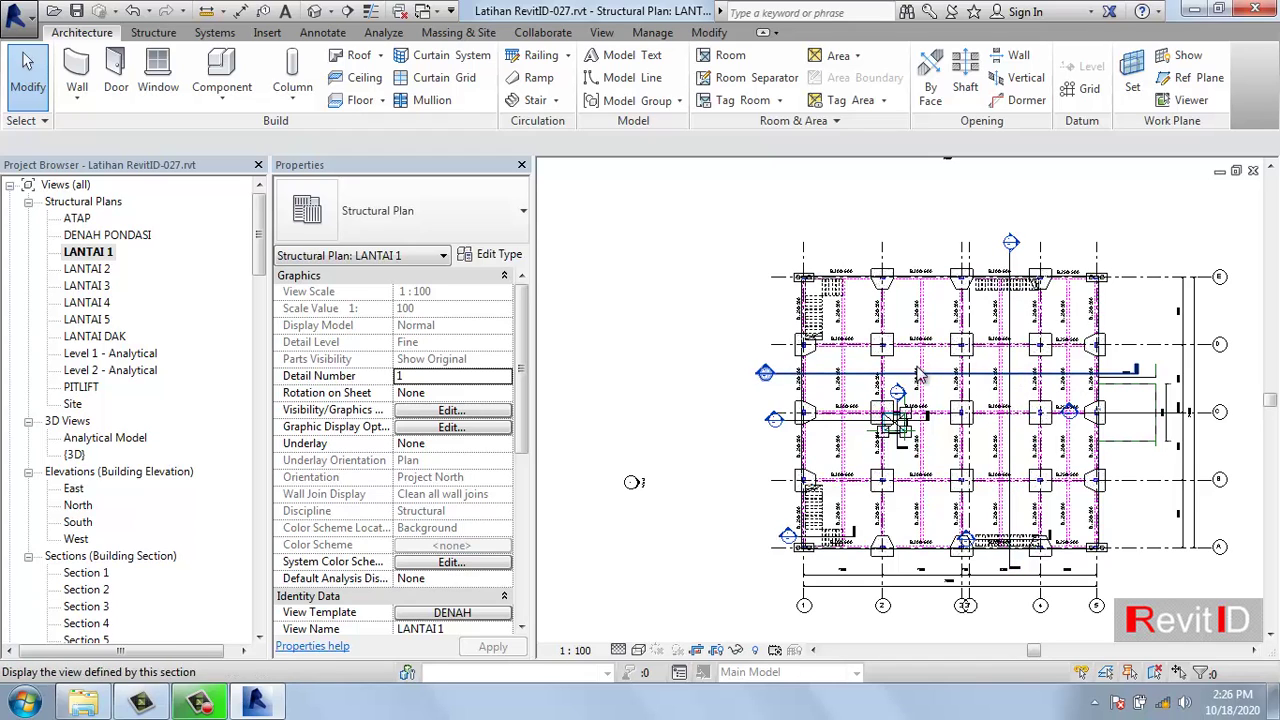
{"action": "double_click", "coordinate": [766, 376]}
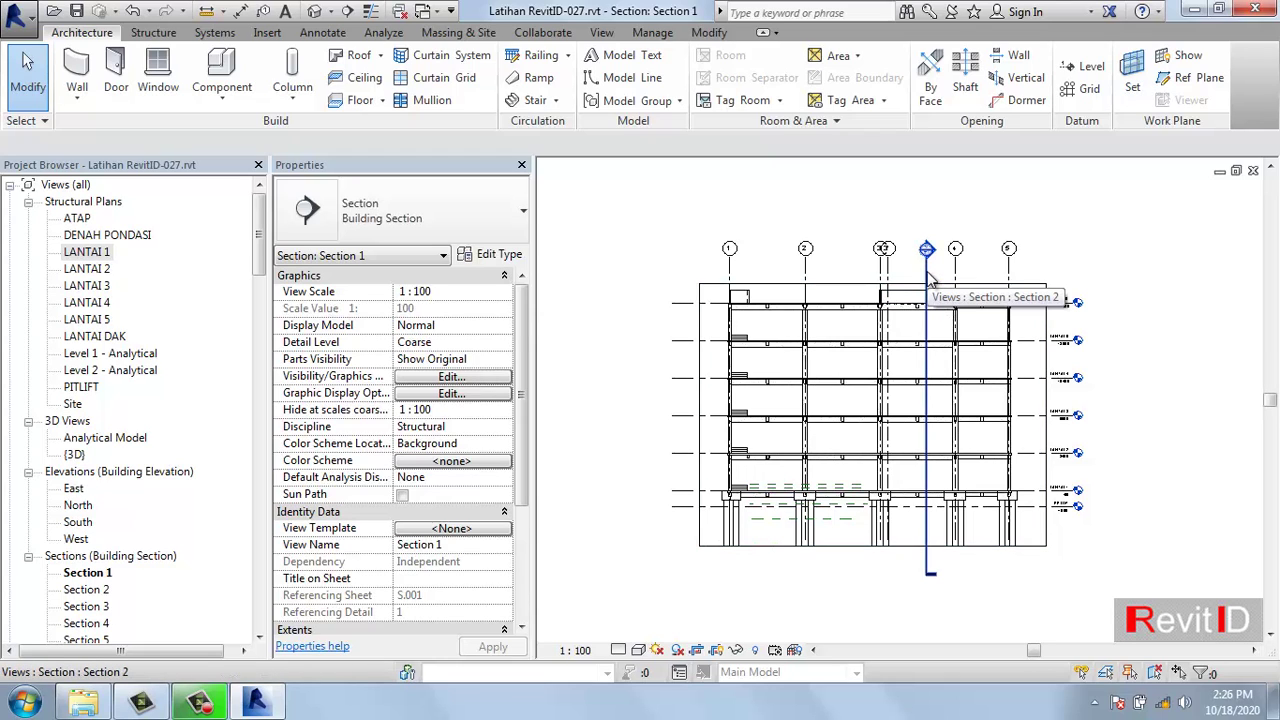
{"action": "middle_click_drag", "start_coordinate": [936, 322], "coordinate": [918, 330]}
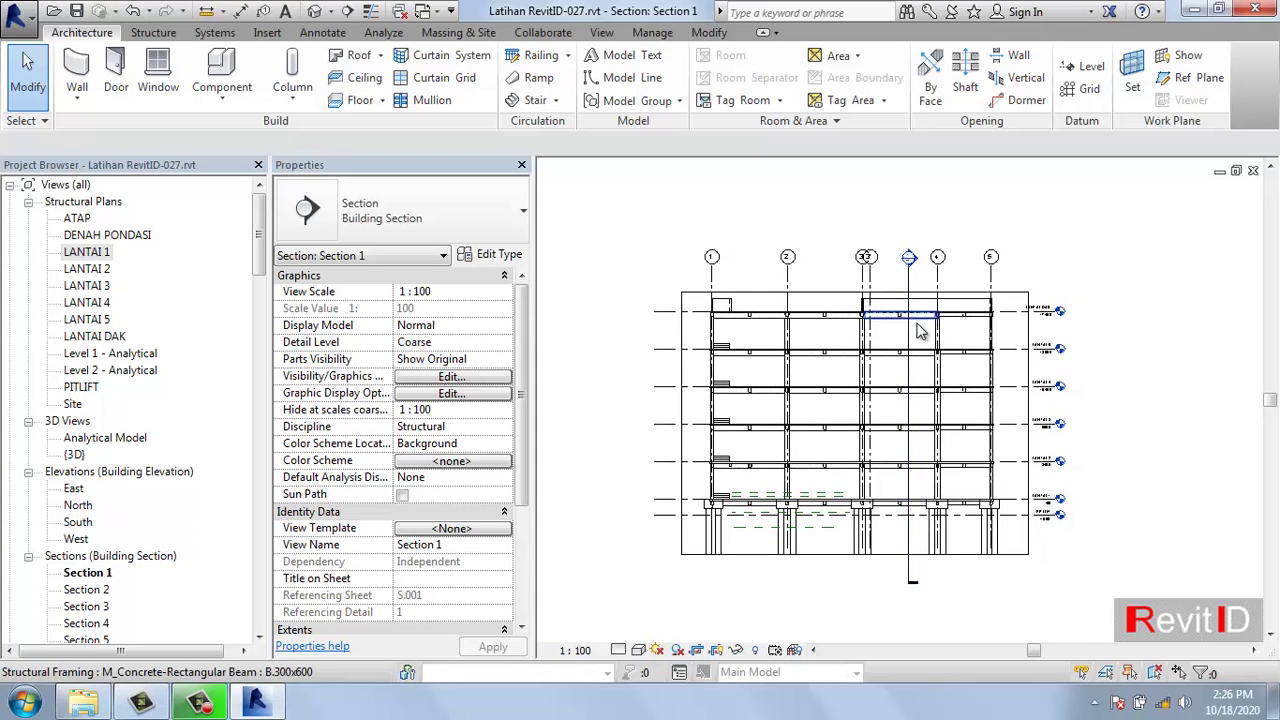
{"action": "scroll", "coordinate": [918, 330], "scroll_direction": "up", "scroll_amount": 2}
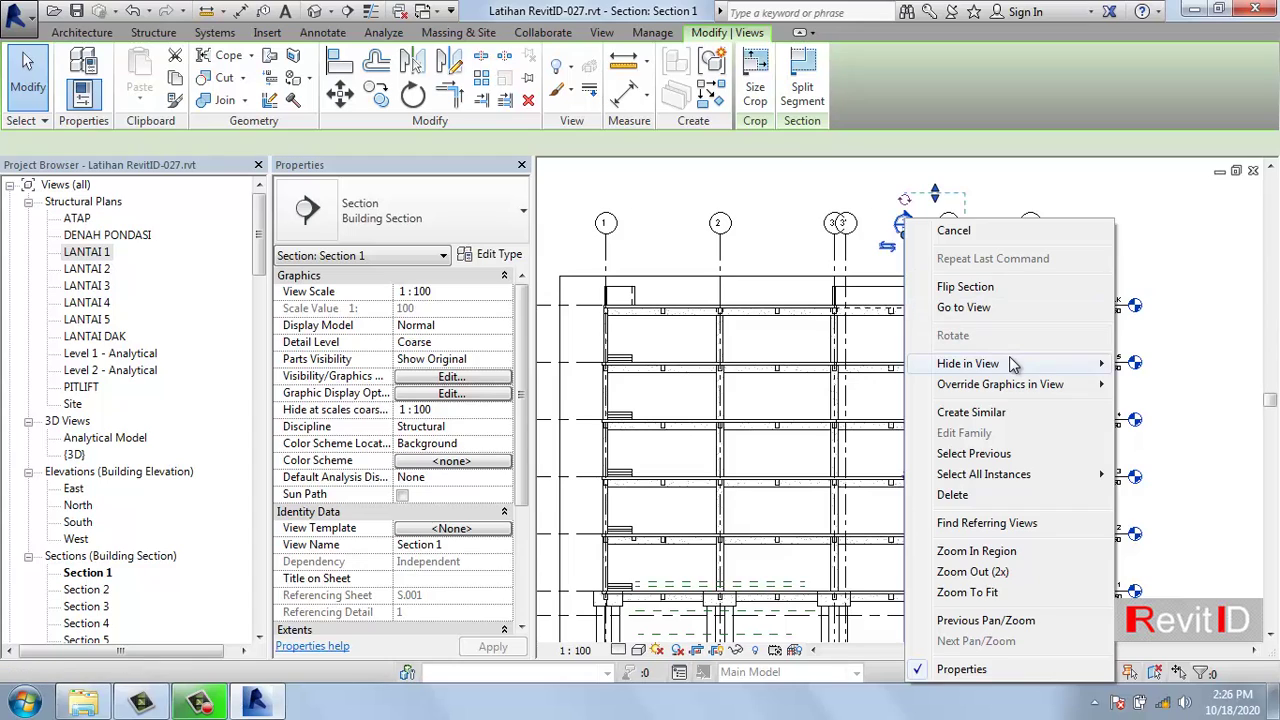
{"action": "mouse_move", "coordinate": [1060, 364]}
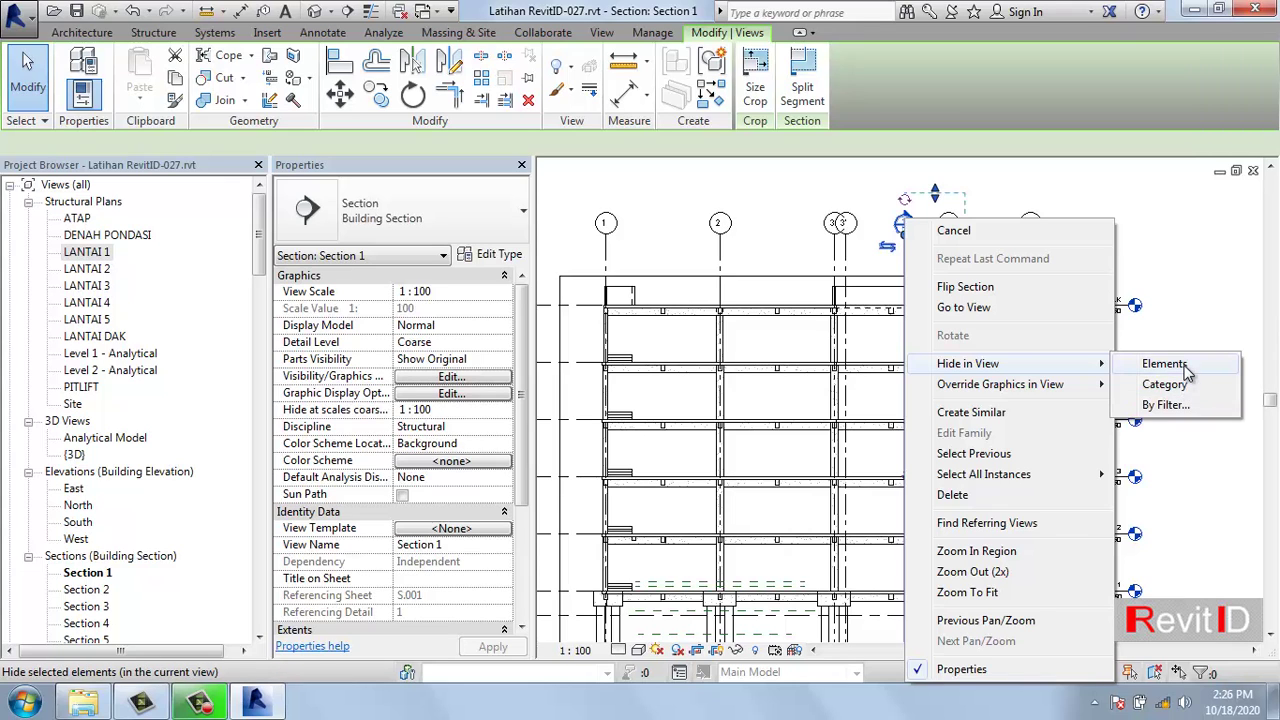
{"action": "key", "text": "Escape"}
{"action": "key", "text": "Escape"}
{"action": "scroll", "coordinate": [832, 289], "scroll_direction": "down", "scroll_amount": 2}
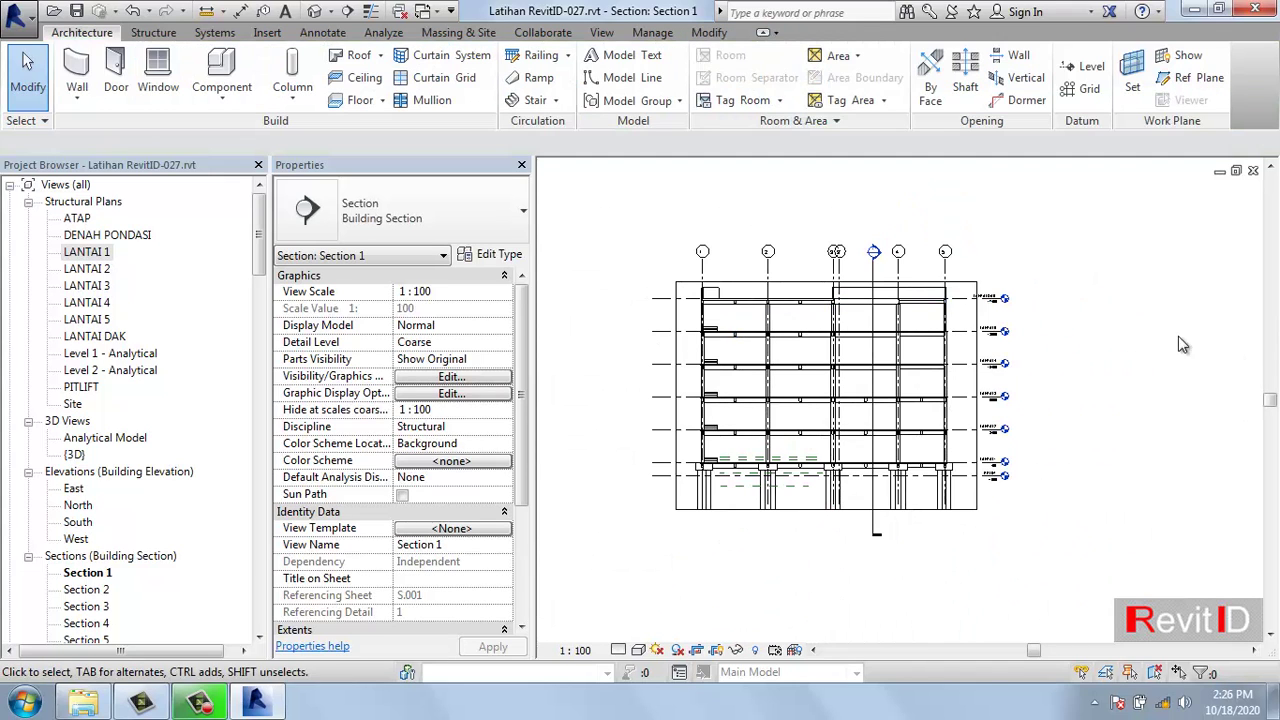
- Try hiding the crossing Section 2 line in the Section 1 view as a single element
{"action": "scroll", "coordinate": [860, 412], "scroll_direction": "up", "scroll_amount": 1}
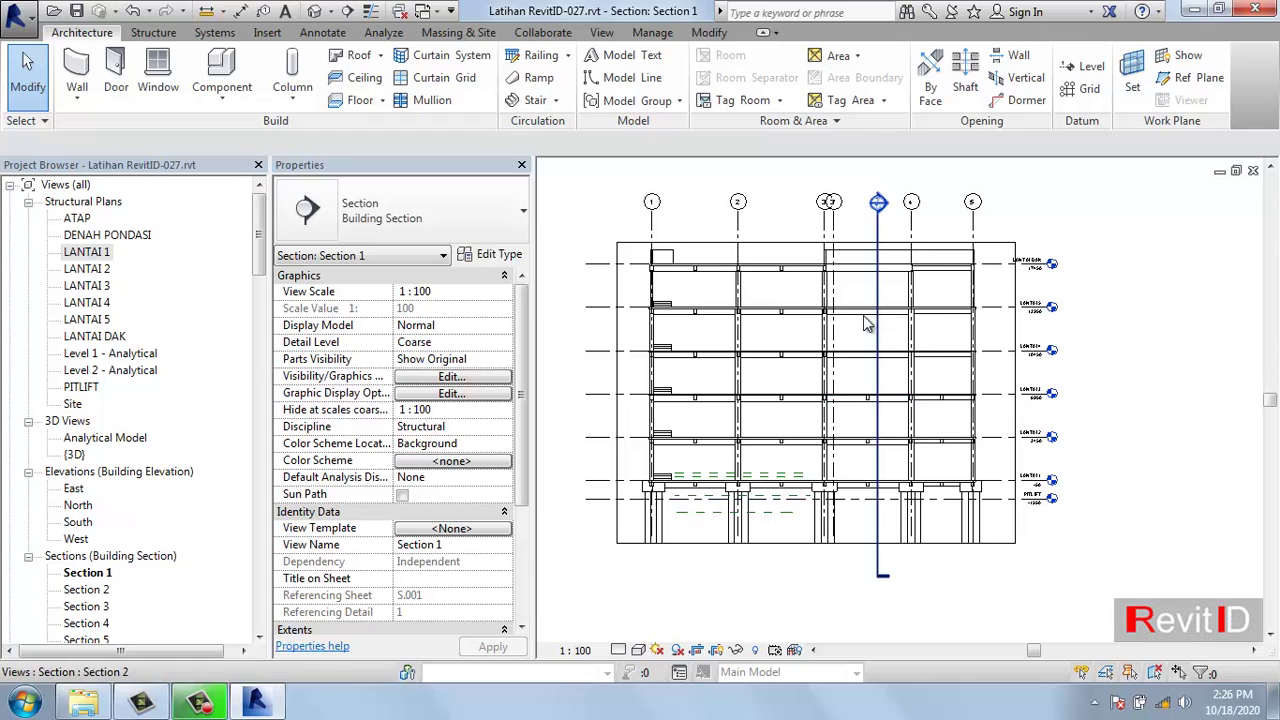
{"action": "middle_click_drag", "start_coordinate": [872, 300], "coordinate": [877, 336]}
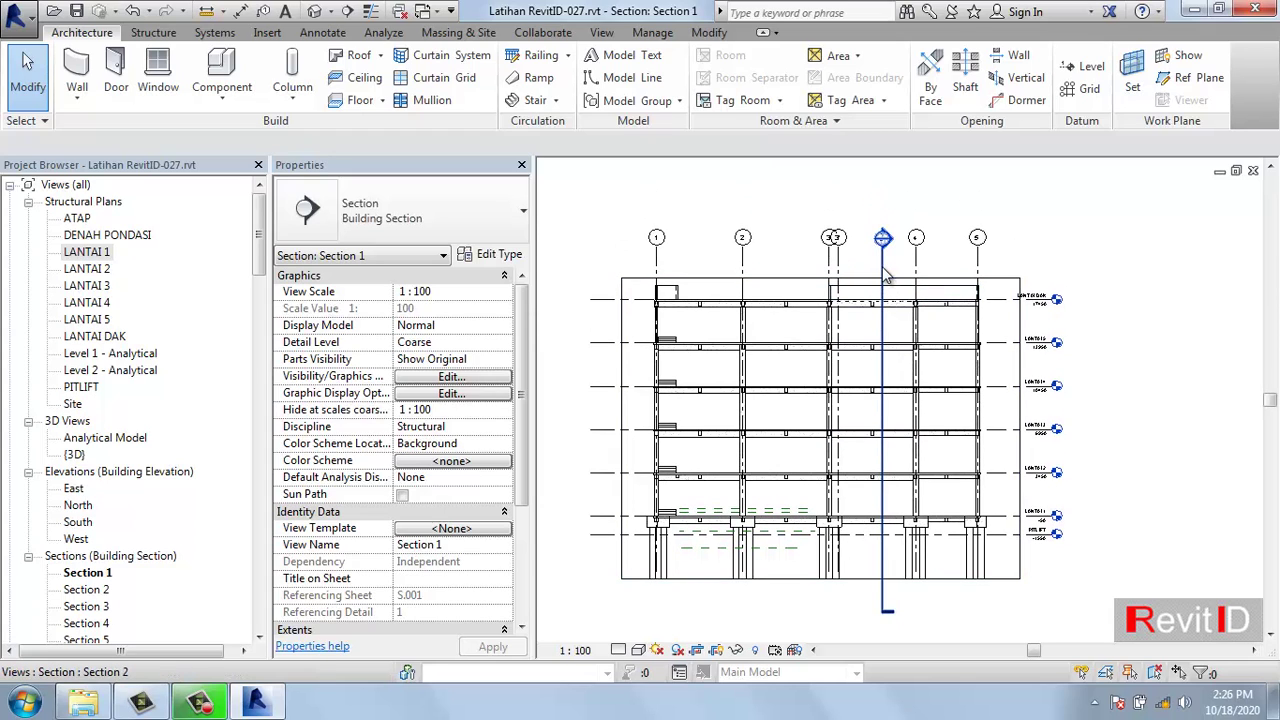
{"action": "right_click", "coordinate": [885, 280]}
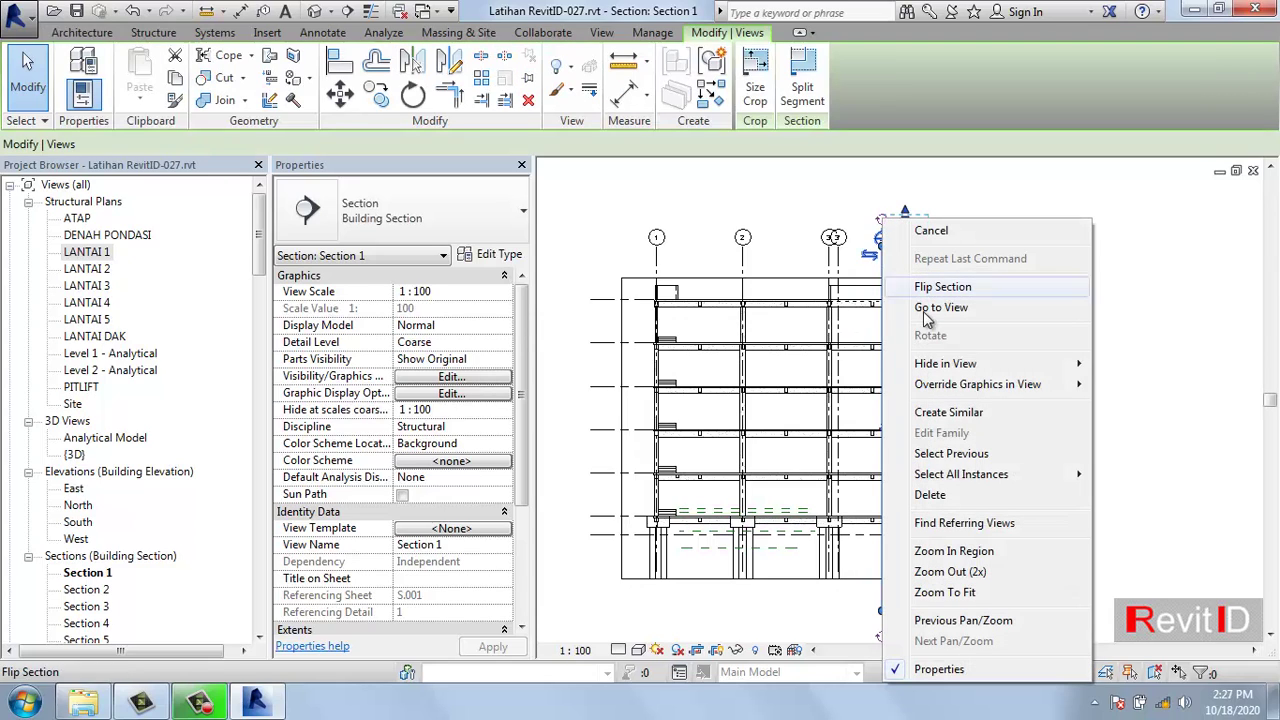
{"action": "mouse_move", "coordinate": [1010, 366]}
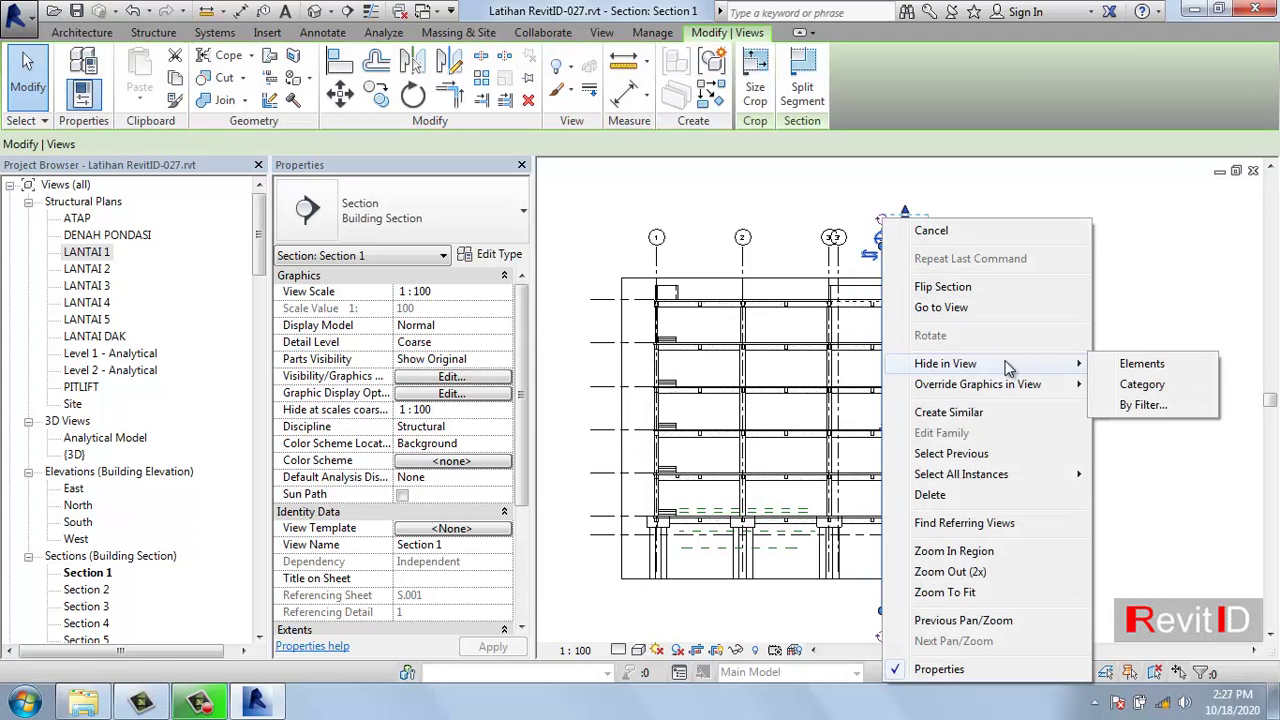
{"action": "left_click", "coordinate": [1136, 366]}
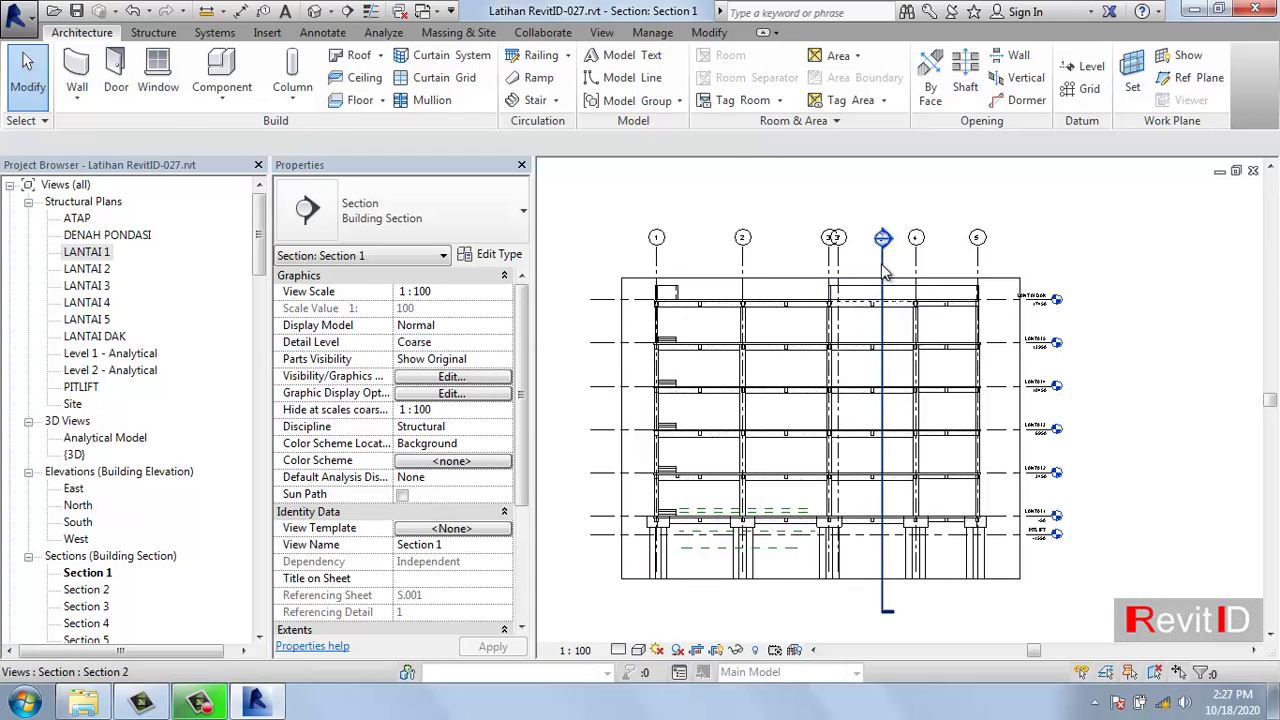
- Try hiding the crossing section line by category in the Section 1 view and undo the change
{"action": "right_click", "coordinate": [880, 224]}
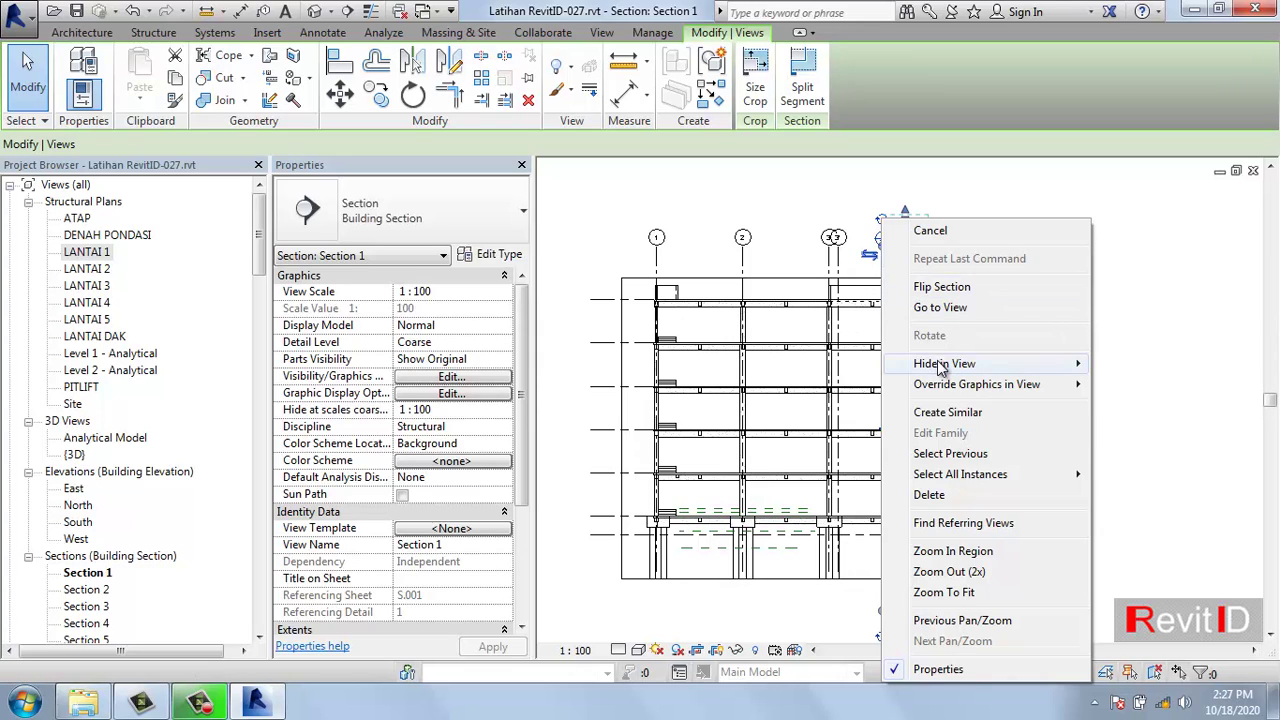
{"action": "mouse_move", "coordinate": [940, 366]}
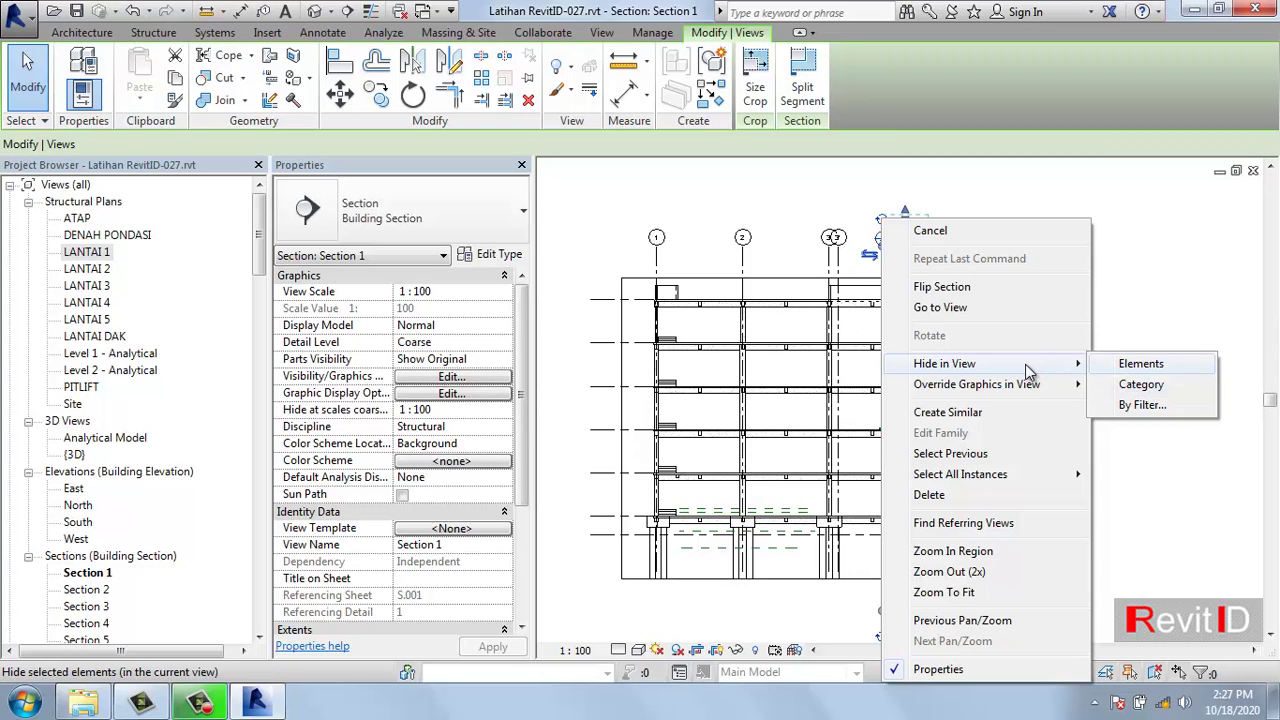
{"action": "left_click", "coordinate": [1163, 392]}
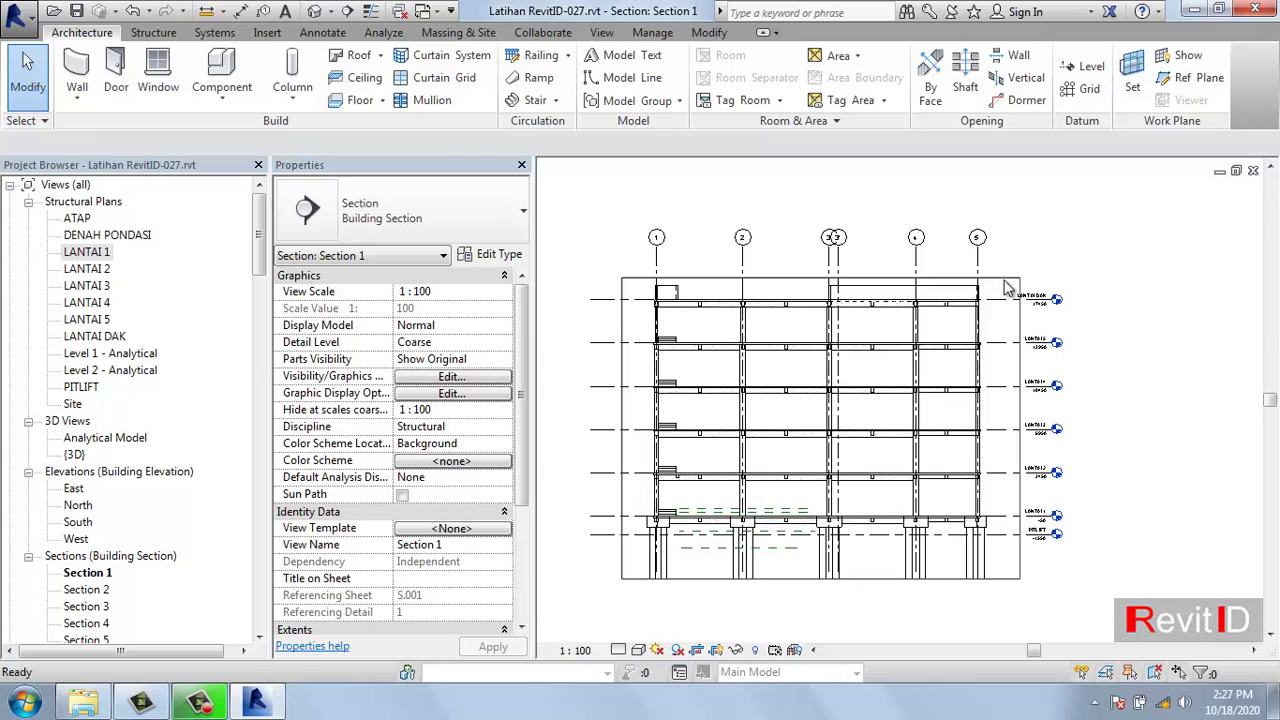
{"action": "key", "text": "ctrl+z"}
- Hide the whole category of the crossing Section 2 line in the Section 1 view
{"action": "left_click", "coordinate": [887, 264]}
{"action": "right_click", "coordinate": [883, 262]}
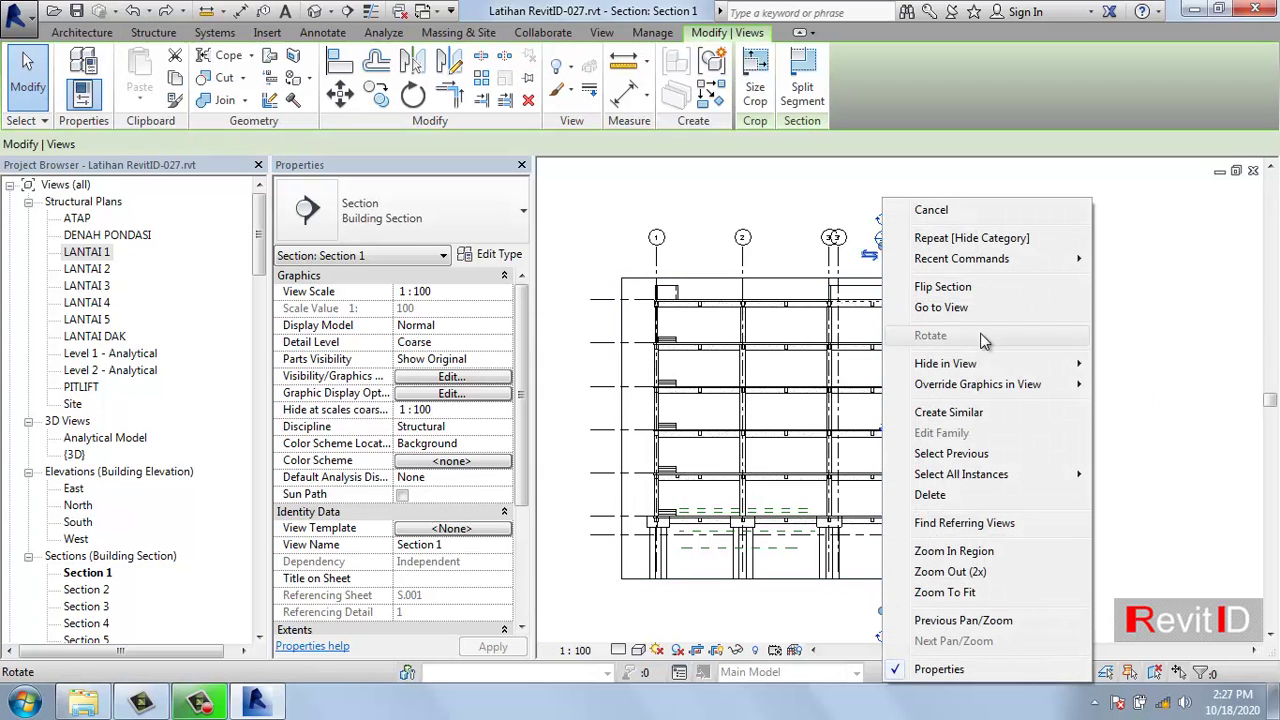
{"action": "mouse_move", "coordinate": [996, 362]}
{"action": "left_click", "coordinate": [1127, 389]}
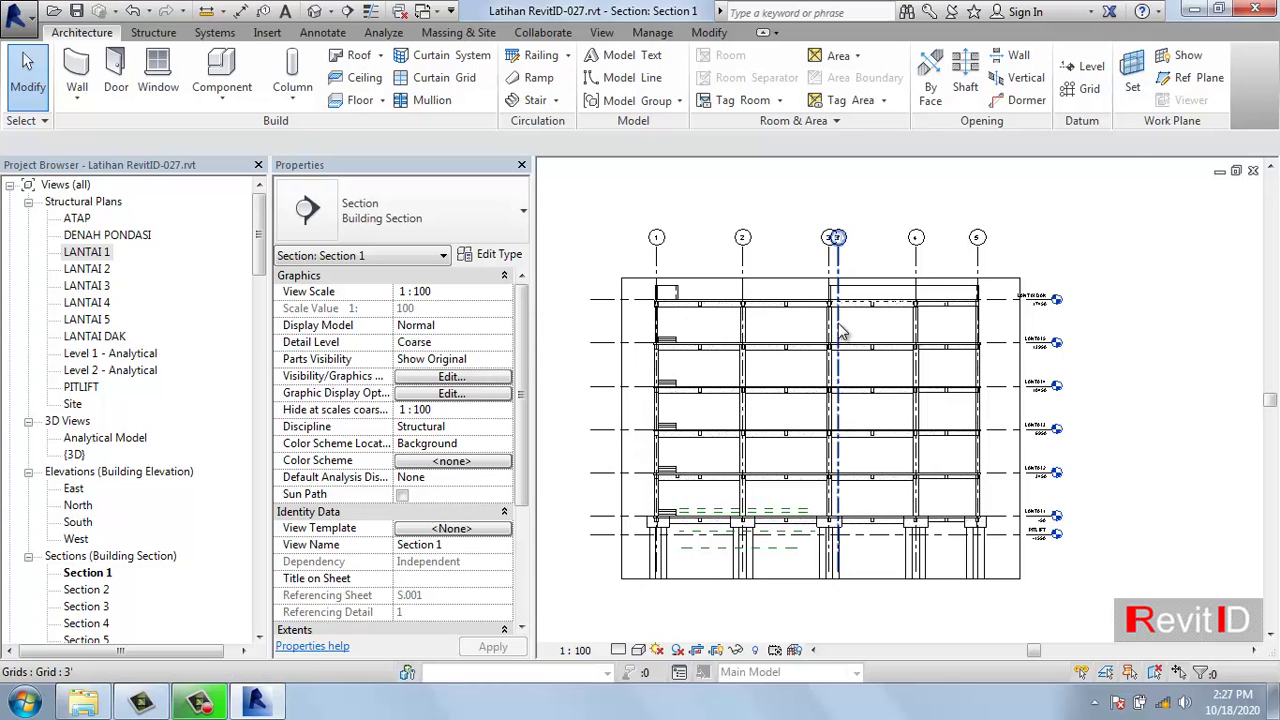
- Turn the Sections annotation category back on in the Section 1 view's visibility/graphic overrides
{"action": "scroll", "coordinate": [845, 333], "scroll_direction": "up", "scroll_amount": 2}
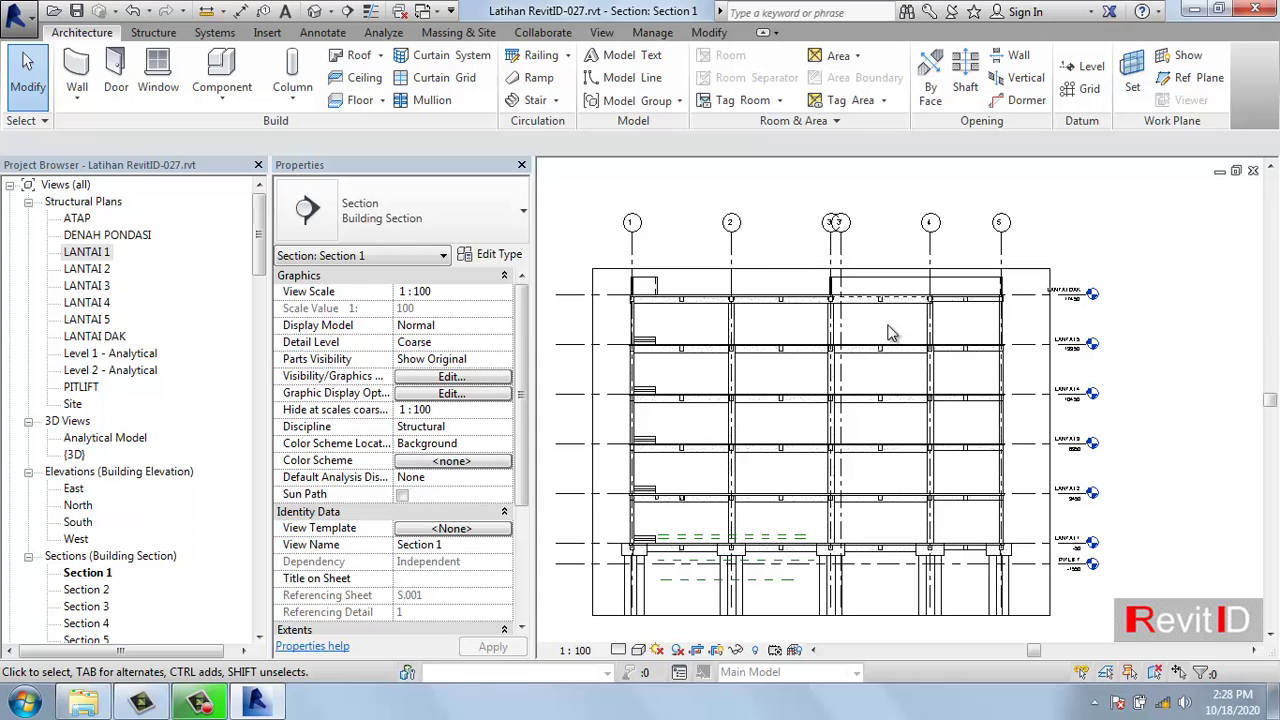
{"action": "key", "text": "v"}
{"action": "key", "text": "g"}
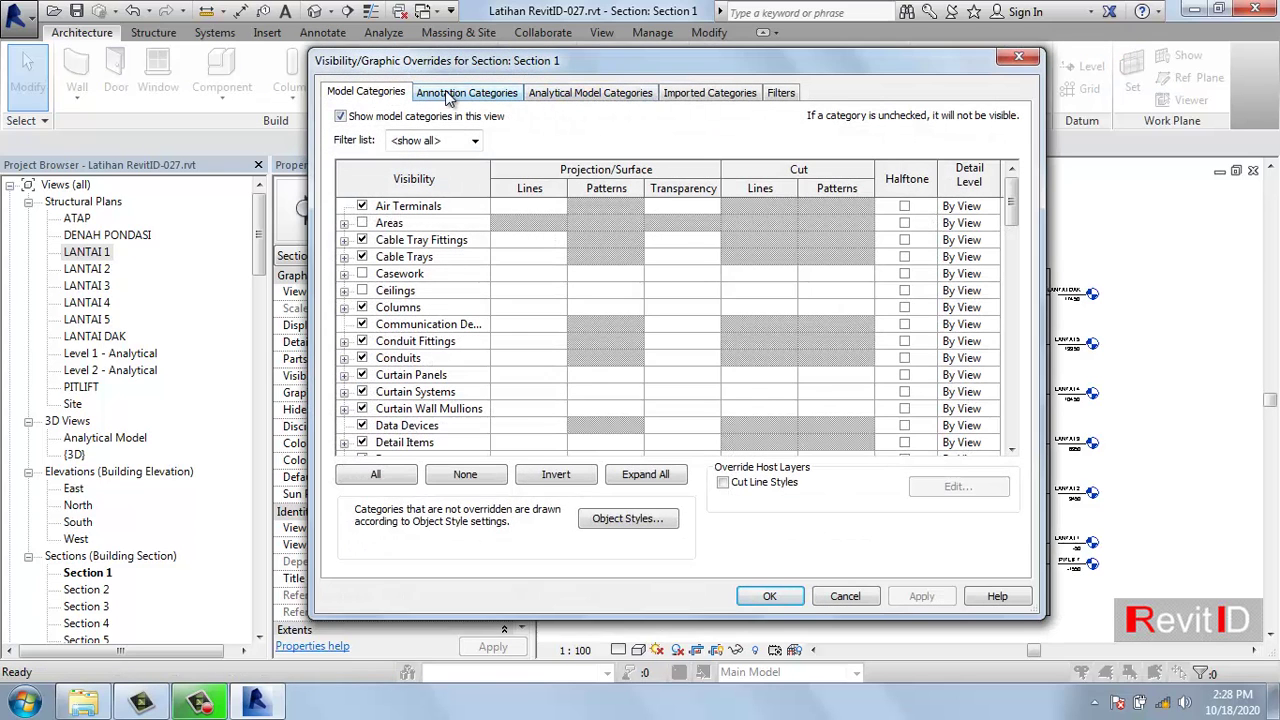
{"action": "left_click", "coordinate": [447, 95]}
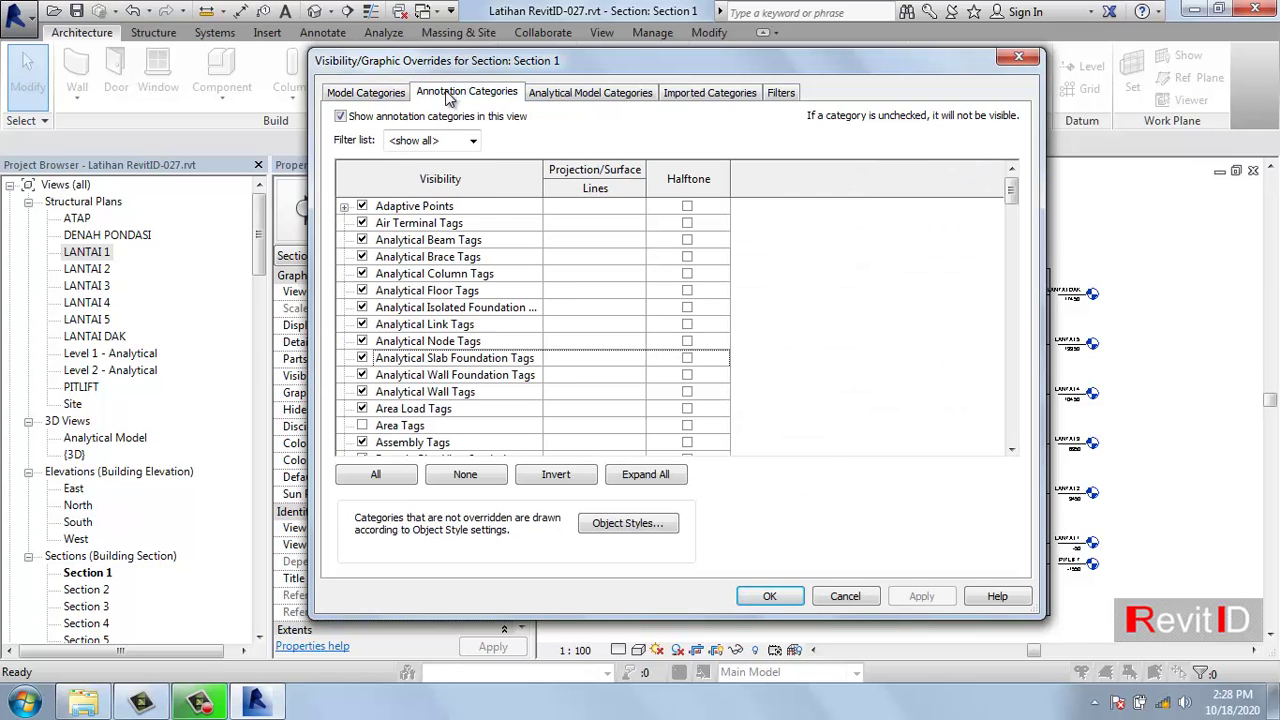
{"action": "left_click_drag", "start_coordinate": [1013, 192], "coordinate": [1010, 362]}
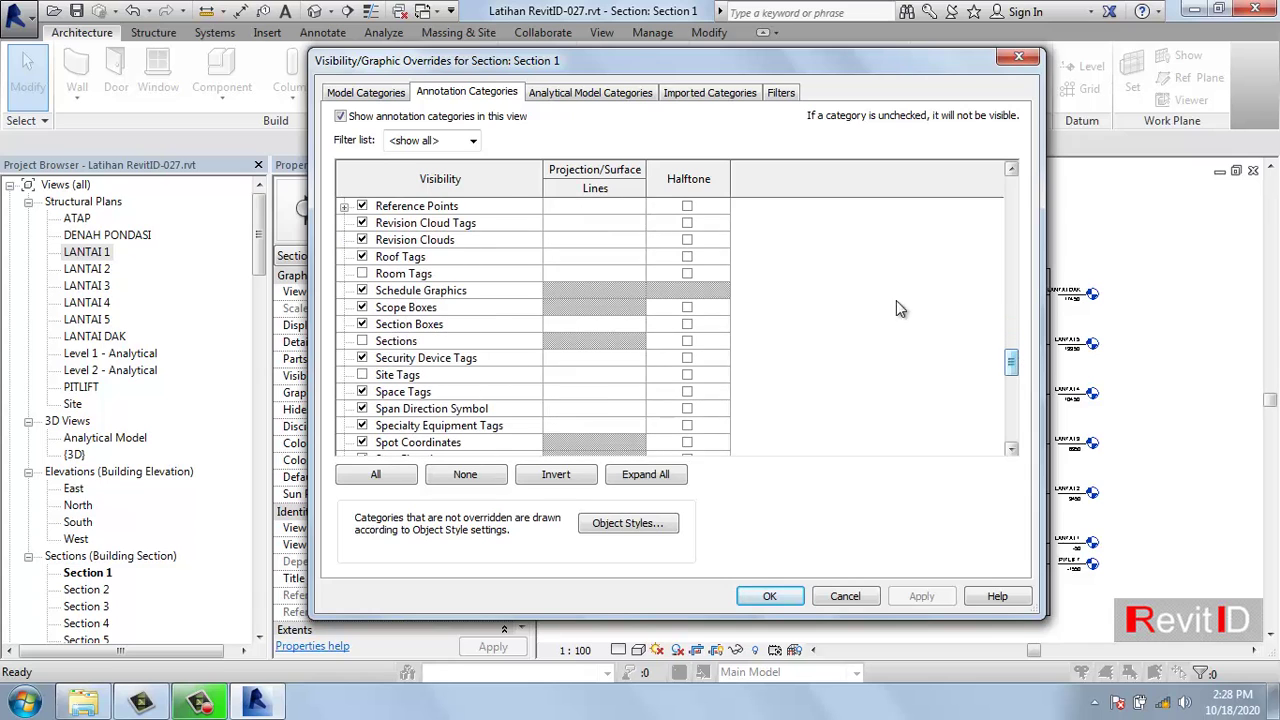
{"action": "left_click", "coordinate": [362, 341]}
{"action": "left_click", "coordinate": [921, 596]}
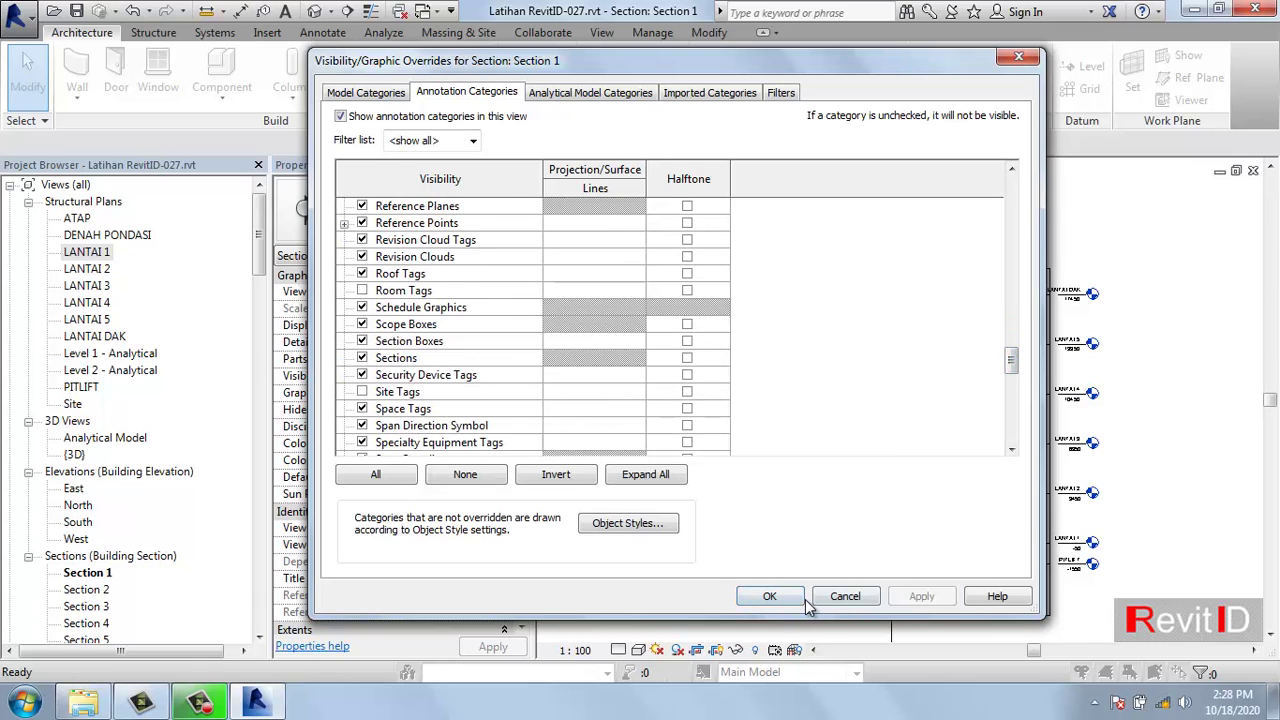
{"action": "left_click", "coordinate": [795, 598]}
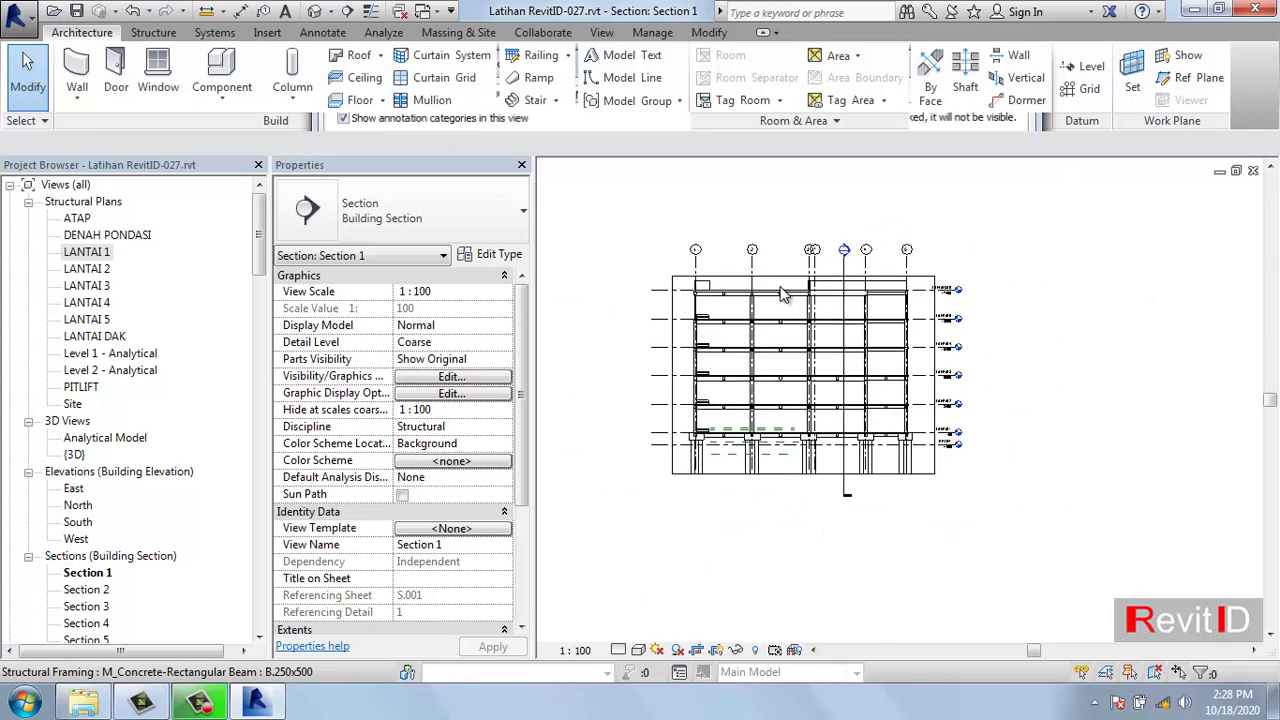
- Hide only the Section 2 line element in the Section 1 view, not its category
{"action": "scroll", "coordinate": [782, 288], "scroll_direction": "down", "scroll_amount": 1}
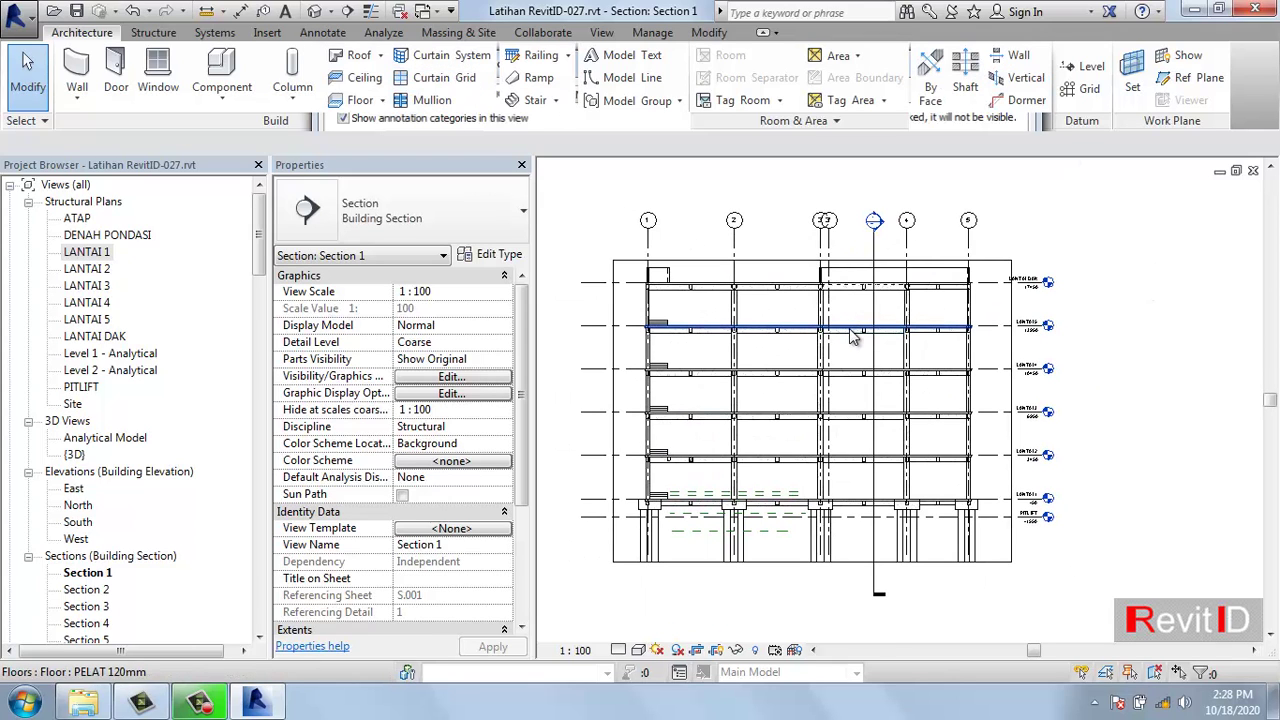
{"action": "right_click", "coordinate": [878, 254]}
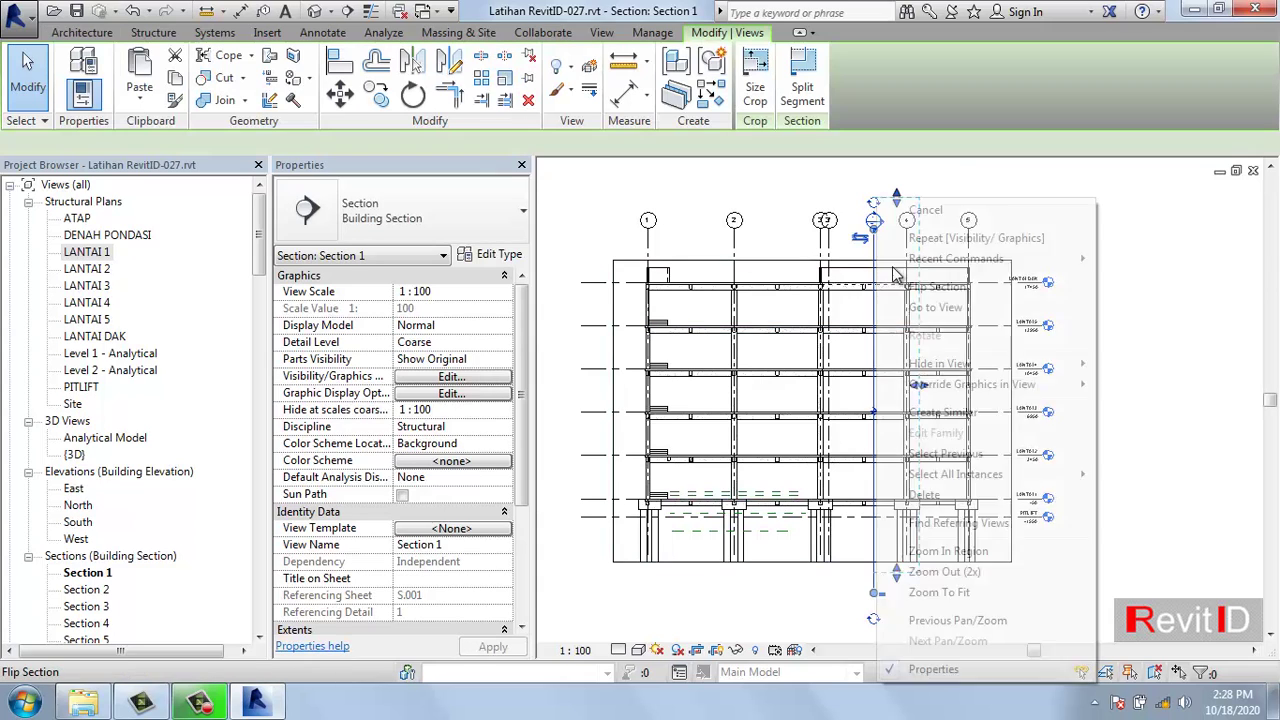
{"action": "mouse_move", "coordinate": [945, 370]}
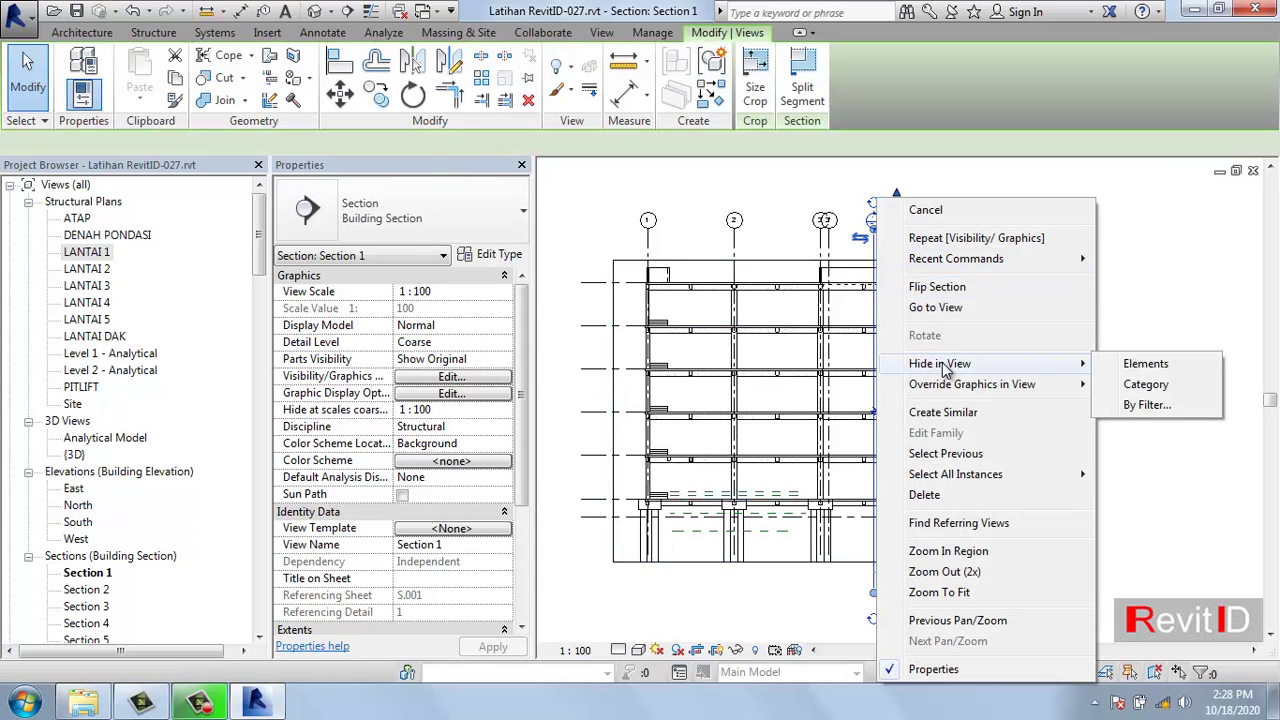
{"action": "left_click", "coordinate": [1140, 366]}
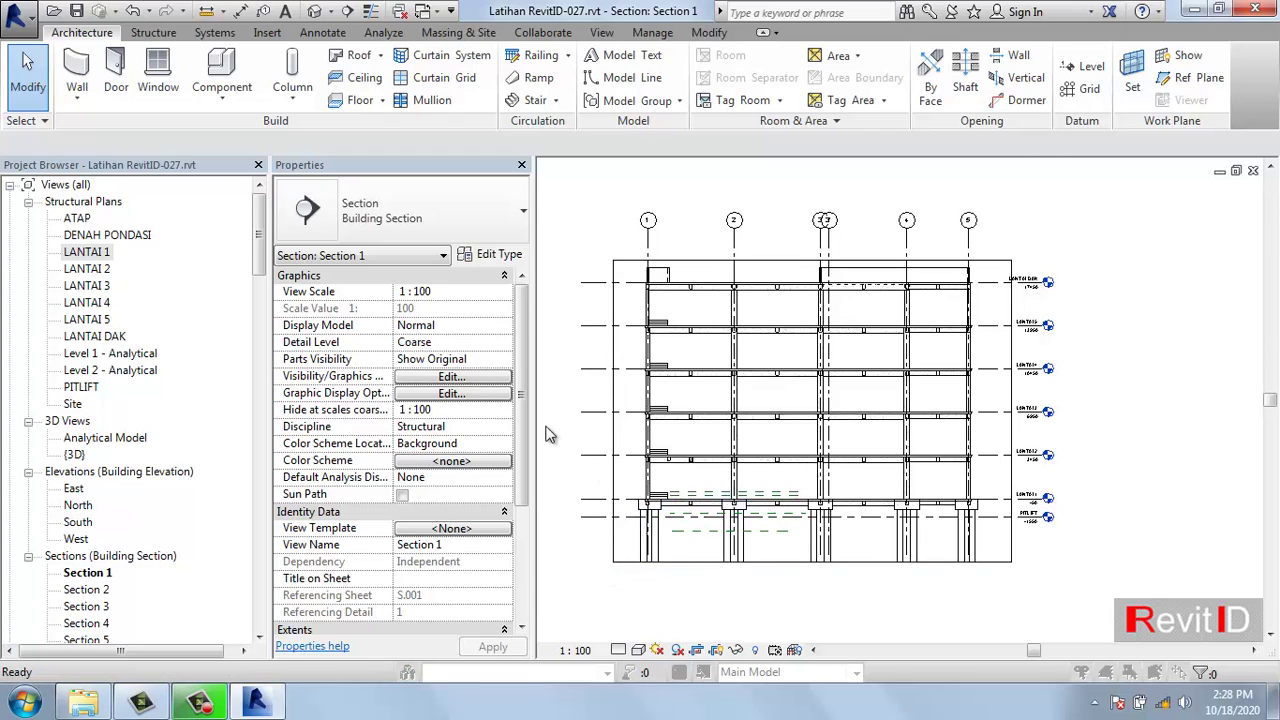
- Check the Sections entry among the annotation categories in the view's visibility/graphic overrides
{"action": "key", "text": "v"}
{"action": "key", "text": "g"}
{"action": "left_click_drag", "start_coordinate": [1013, 200], "coordinate": [1012, 362]}
{"action": "scroll", "coordinate": [1022, 380], "scroll_direction": "up", "scroll_amount": 1}
{"action": "left_click", "coordinate": [486, 95]}
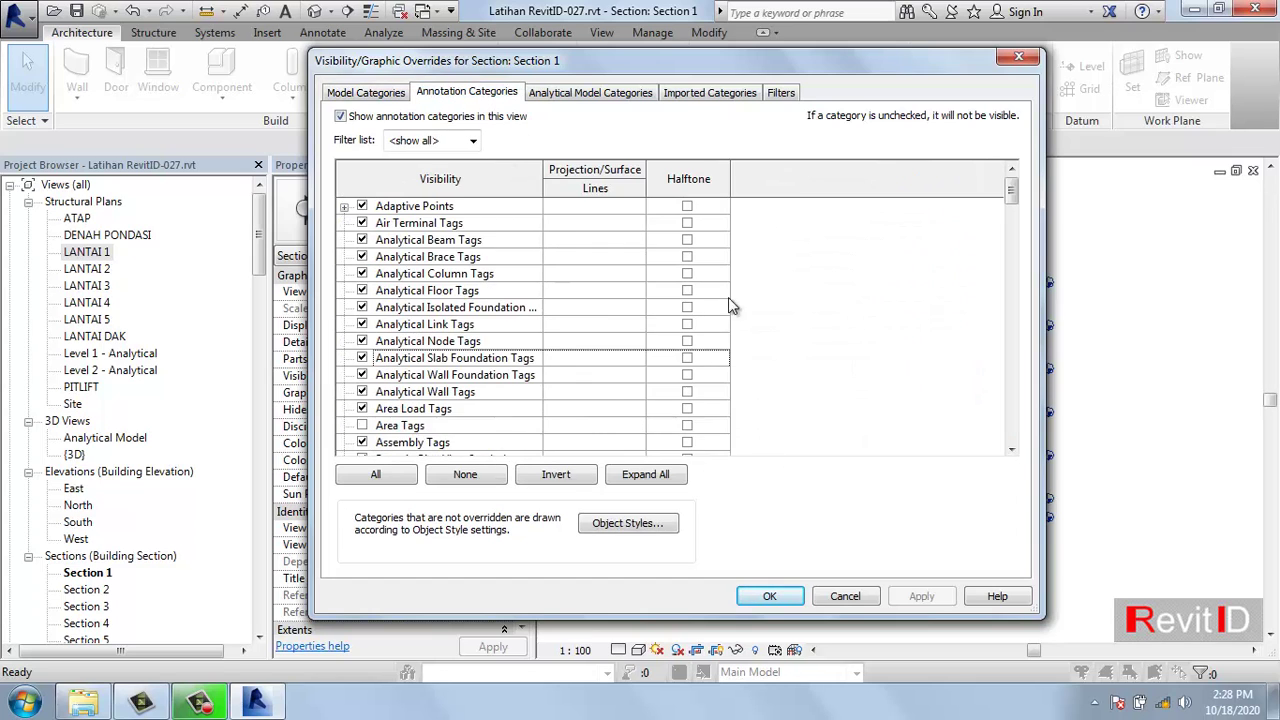
{"action": "left_click_drag", "start_coordinate": [1014, 190], "coordinate": [1010, 370]}
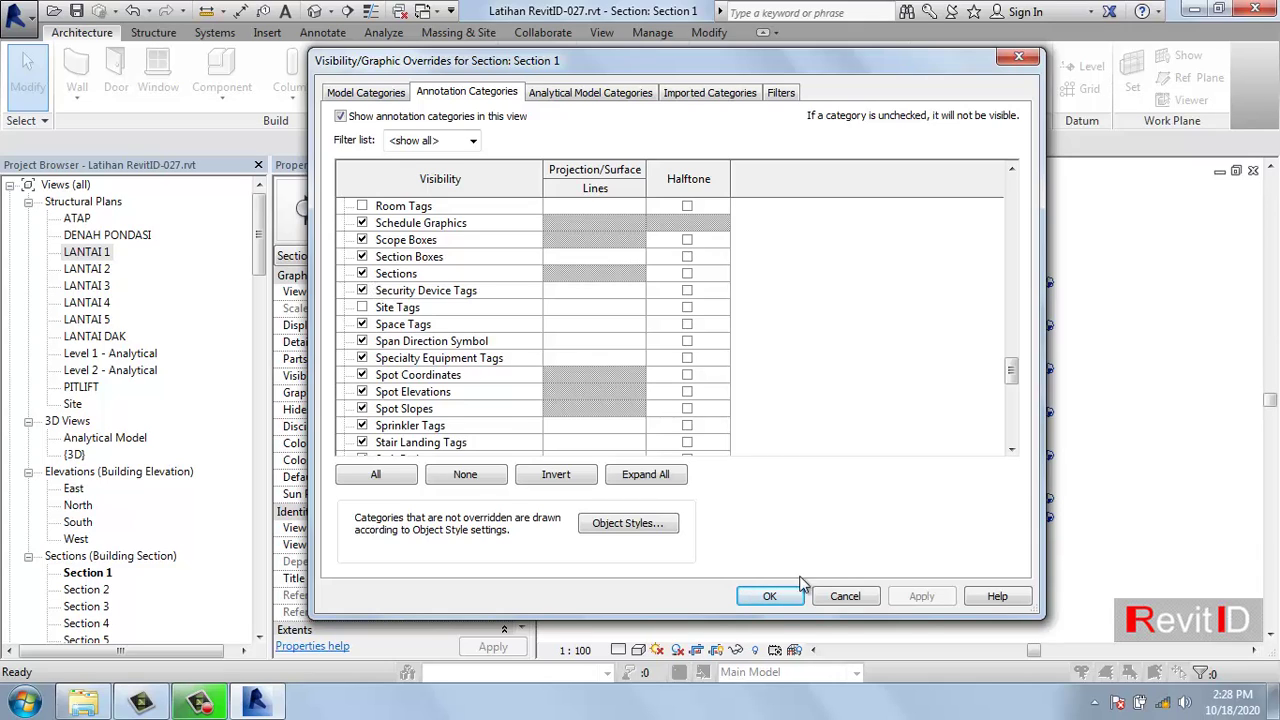
{"action": "left_click", "coordinate": [770, 596]}
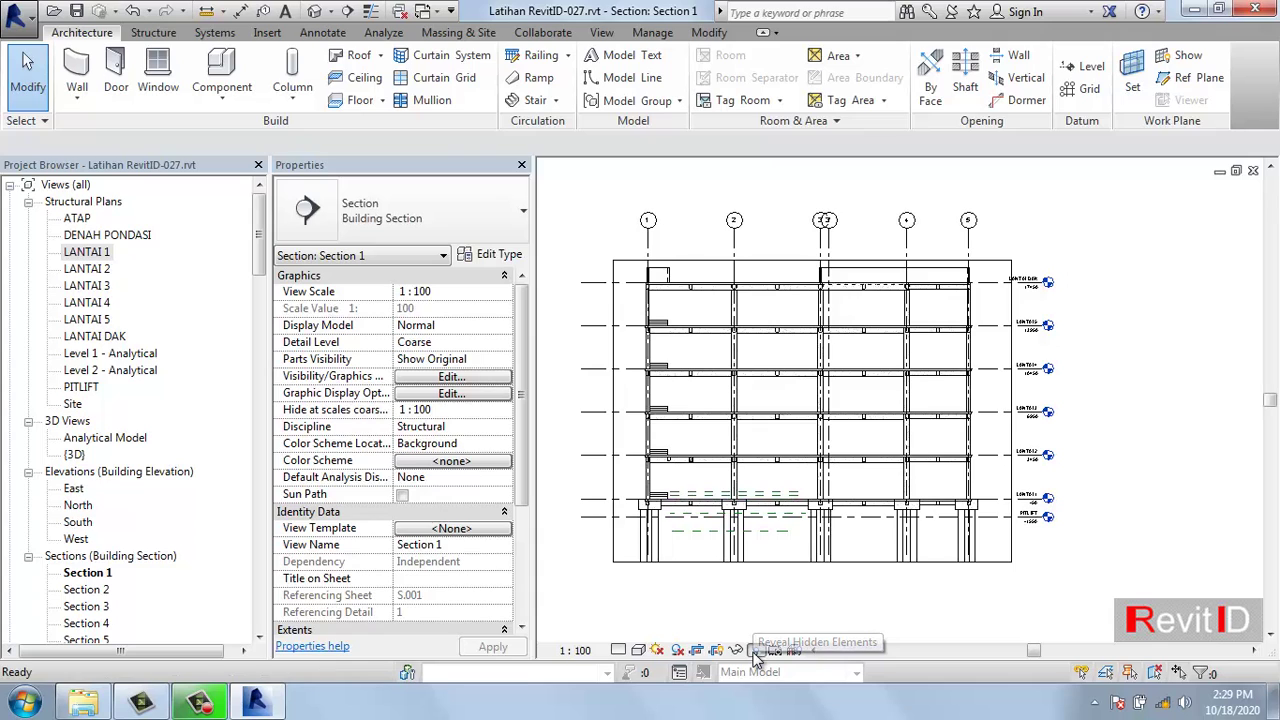
- Reveal the hidden elements, unhide the Section 2 line element, and leave the reveal mode
{"action": "left_click", "coordinate": [755, 652]}
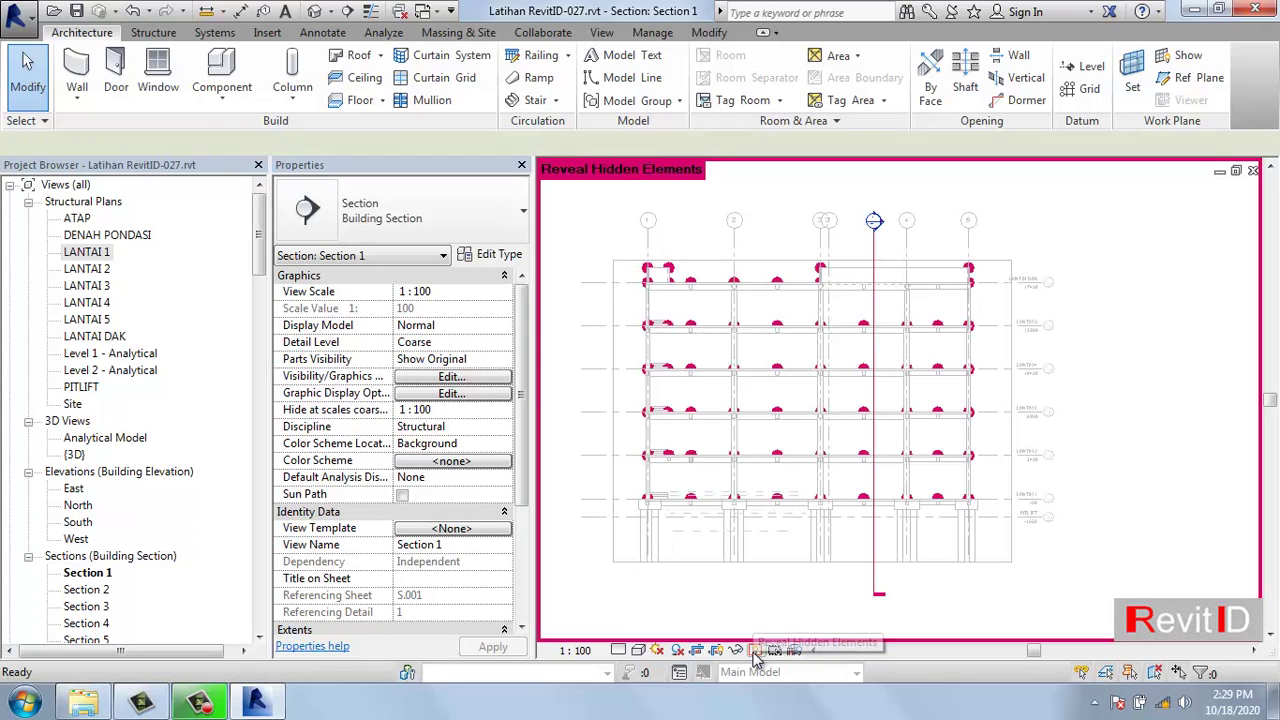
{"action": "right_click", "coordinate": [875, 313]}
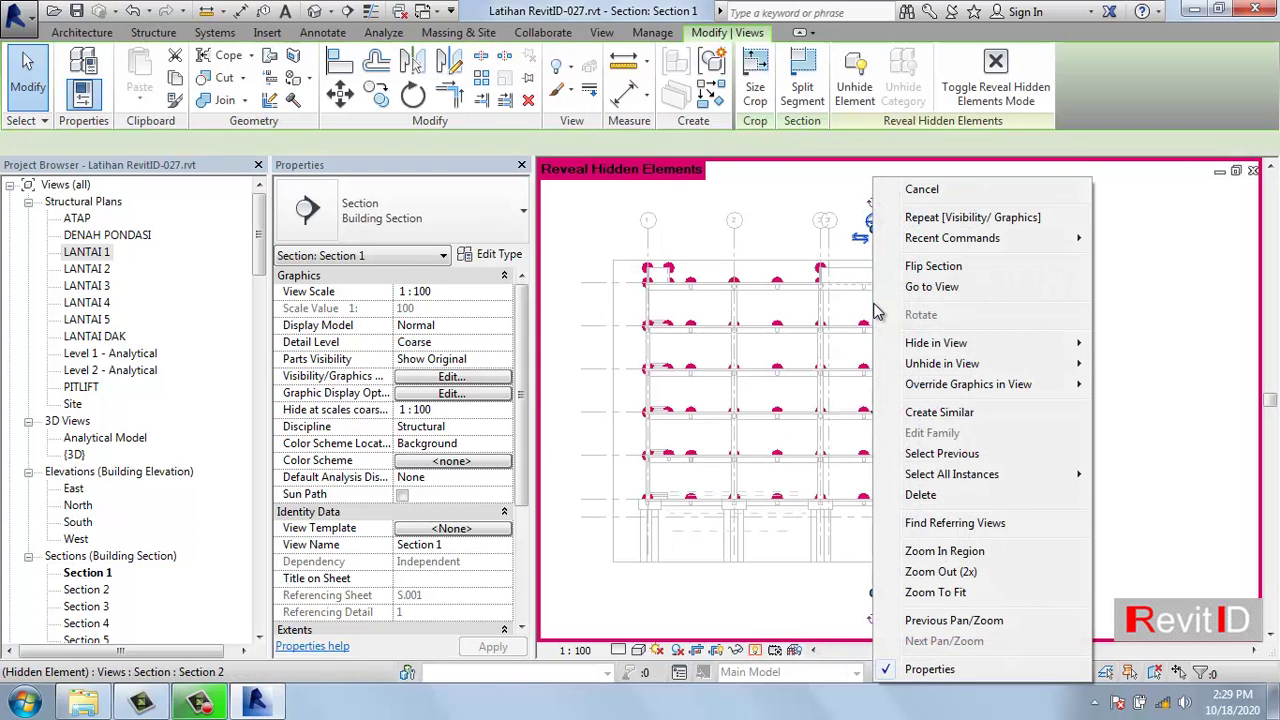
{"action": "mouse_move", "coordinate": [918, 347]}
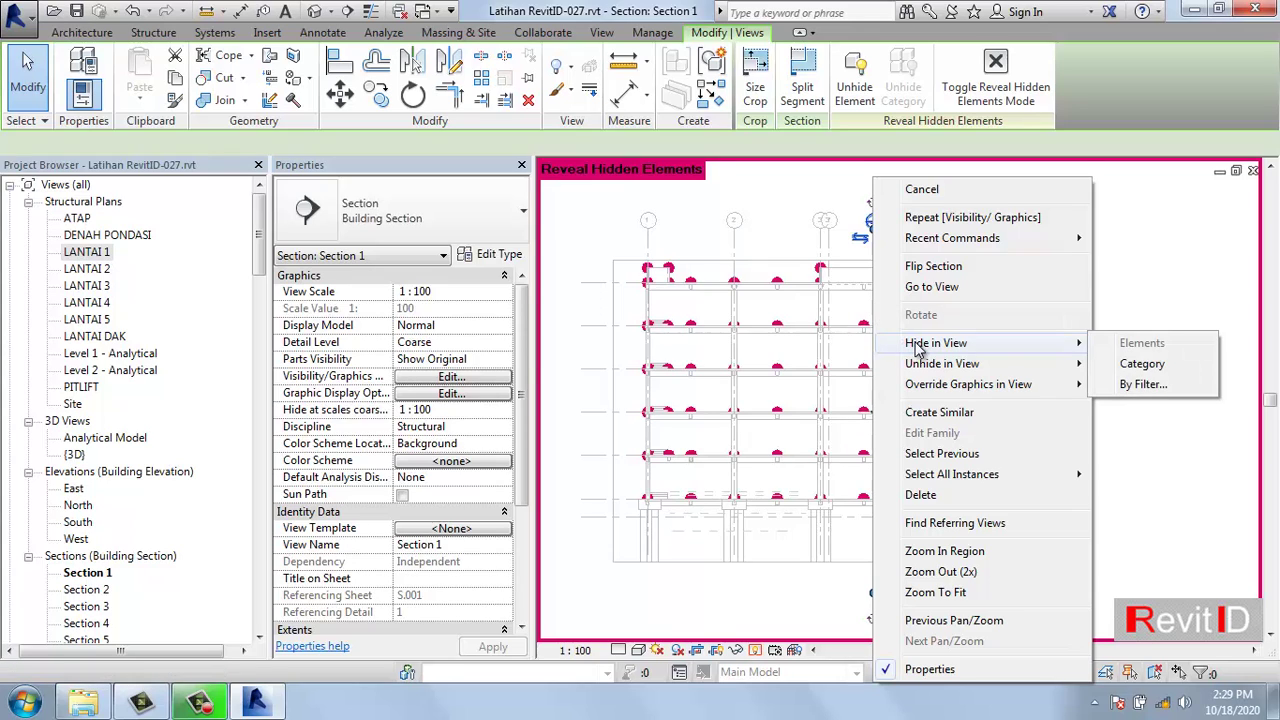
{"action": "mouse_move", "coordinate": [933, 368]}
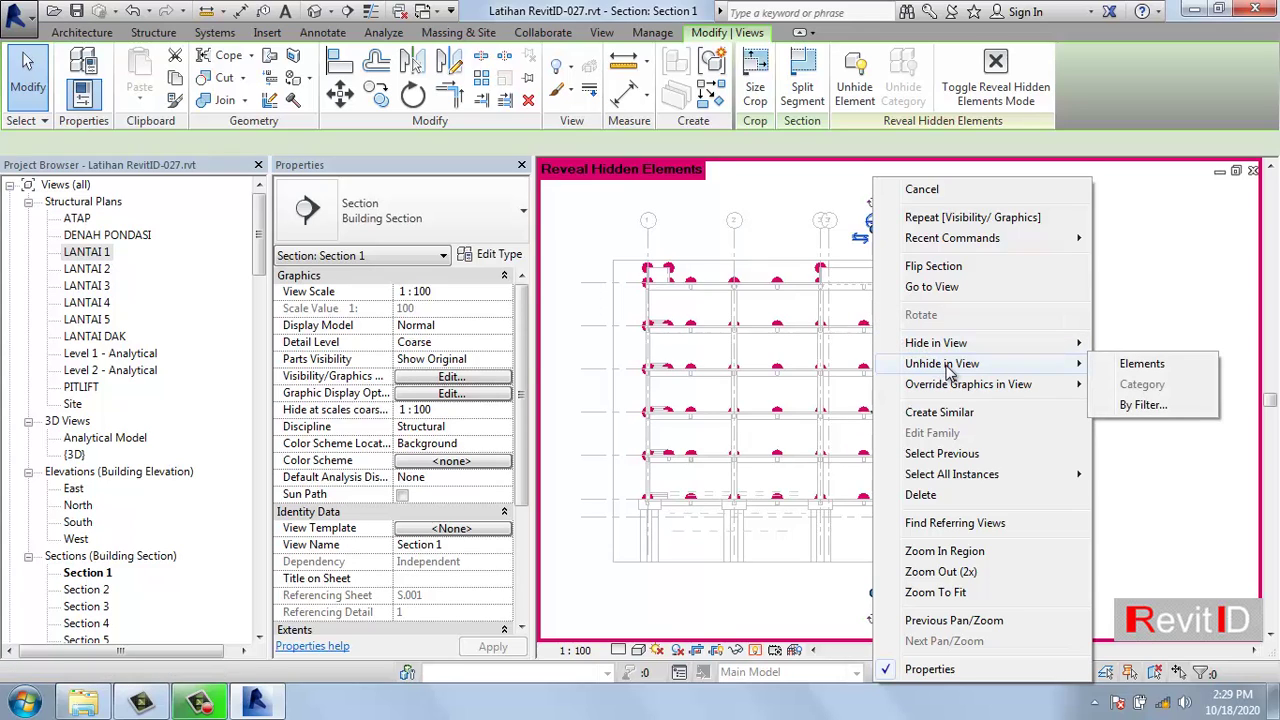
{"action": "left_click", "coordinate": [1141, 365]}
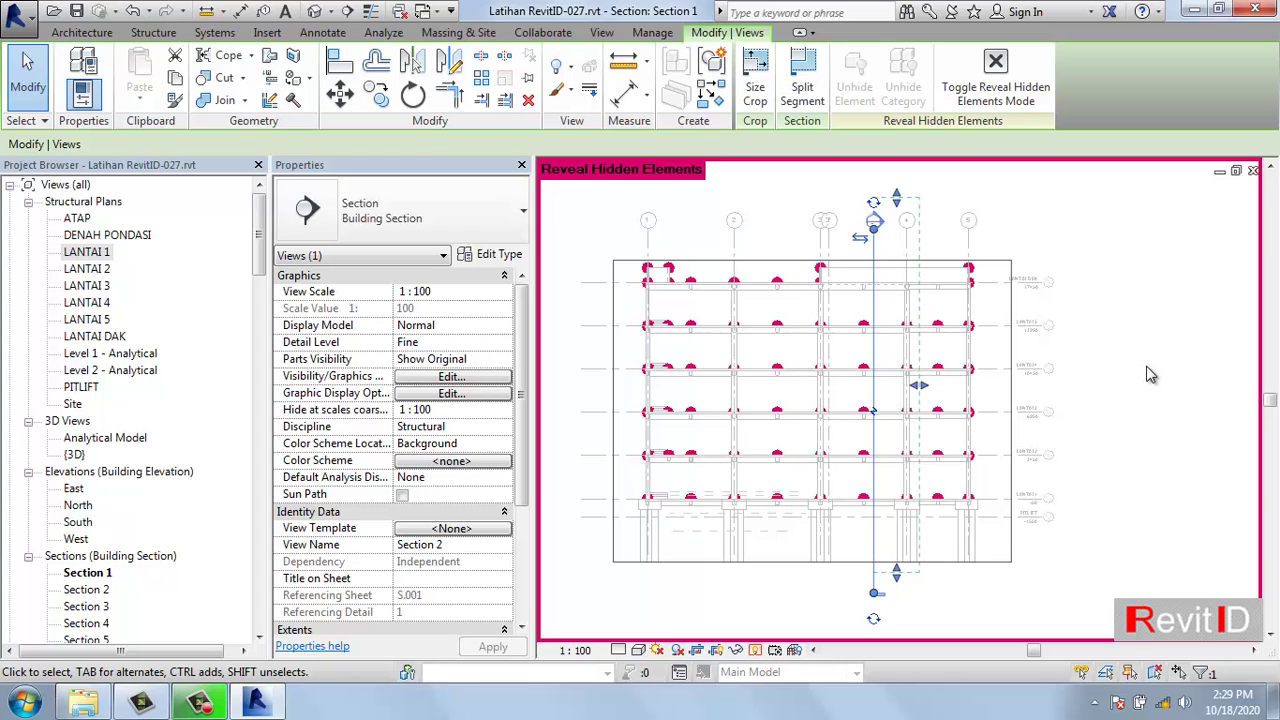
{"action": "left_click", "coordinate": [1150, 374]}
{"action": "right_click", "coordinate": [1163, 199]}
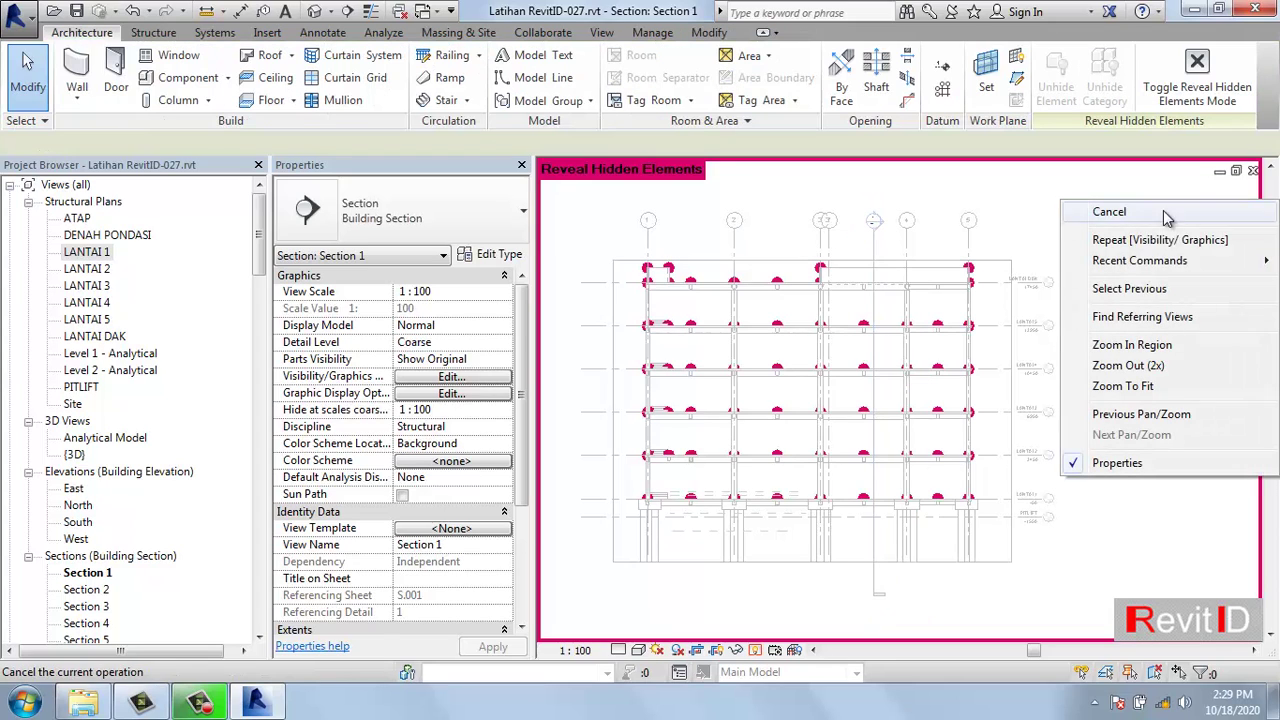
{"action": "left_click", "coordinate": [1150, 291]}
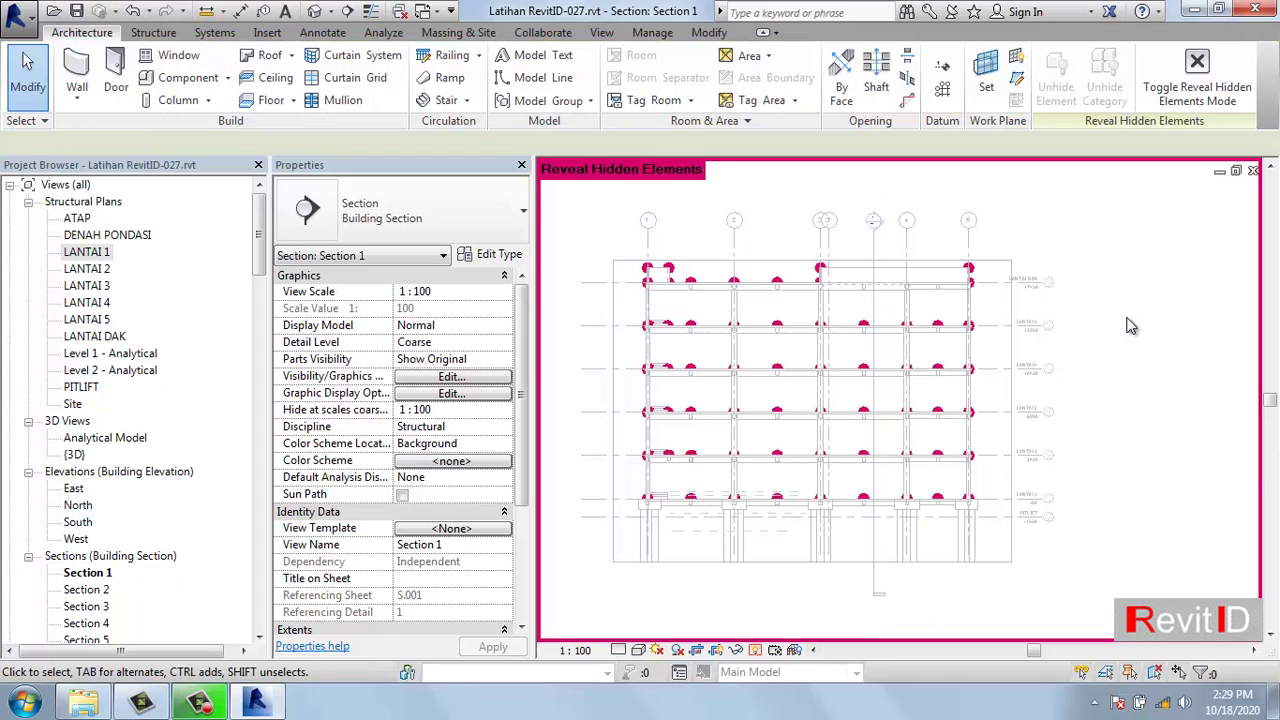
{"action": "left_click", "coordinate": [756, 652]}
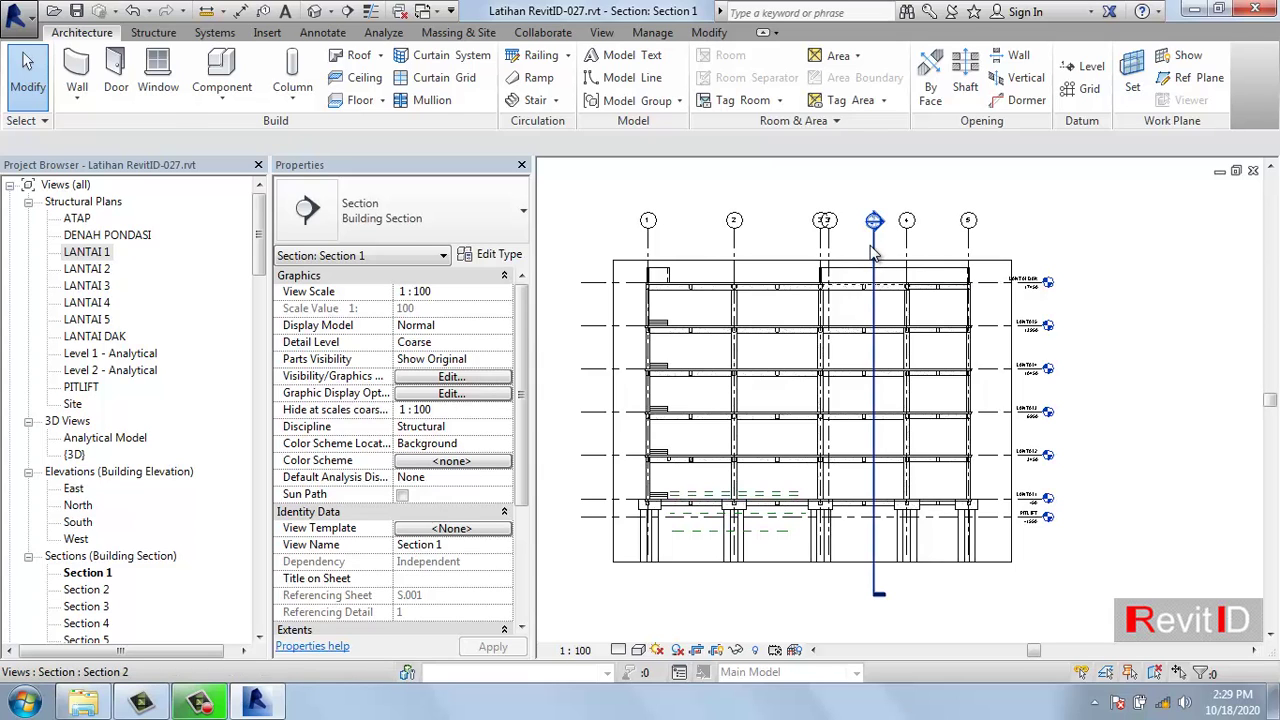
- Hide the crossing Section 2 line in the Section 1 view by its category
{"action": "right_click", "coordinate": [876, 255]}
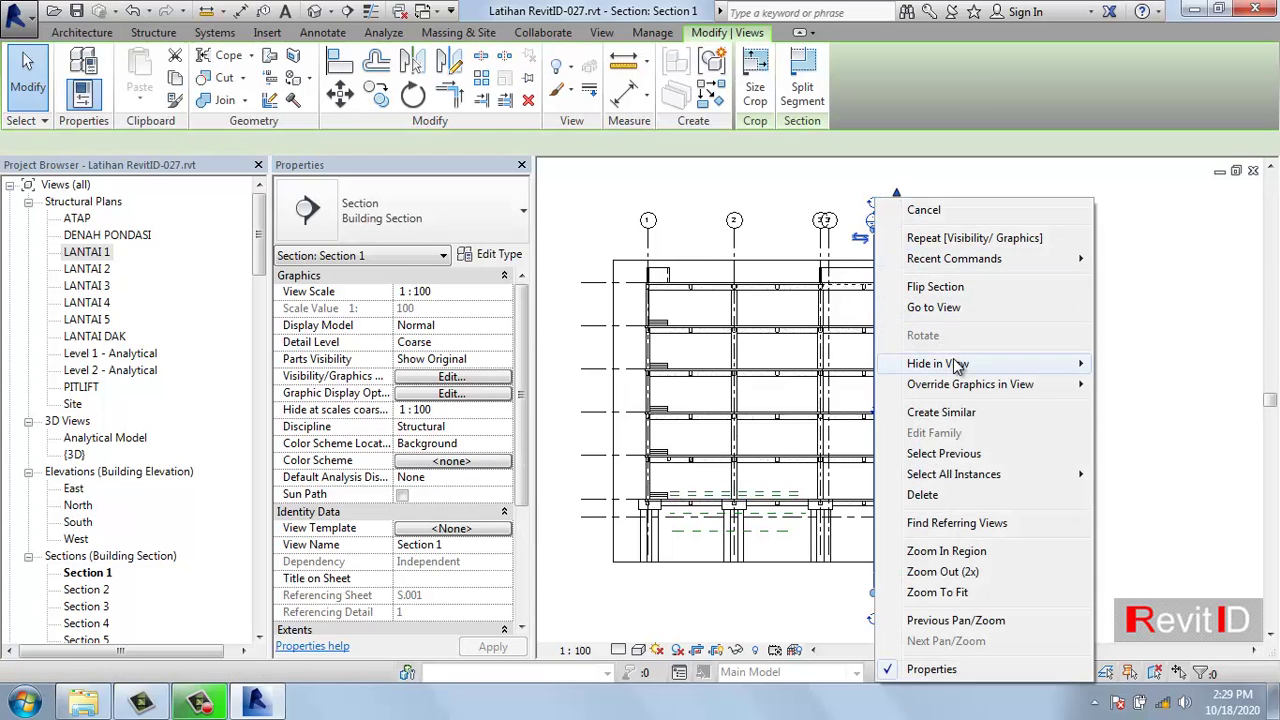
{"action": "mouse_move", "coordinate": [958, 366]}
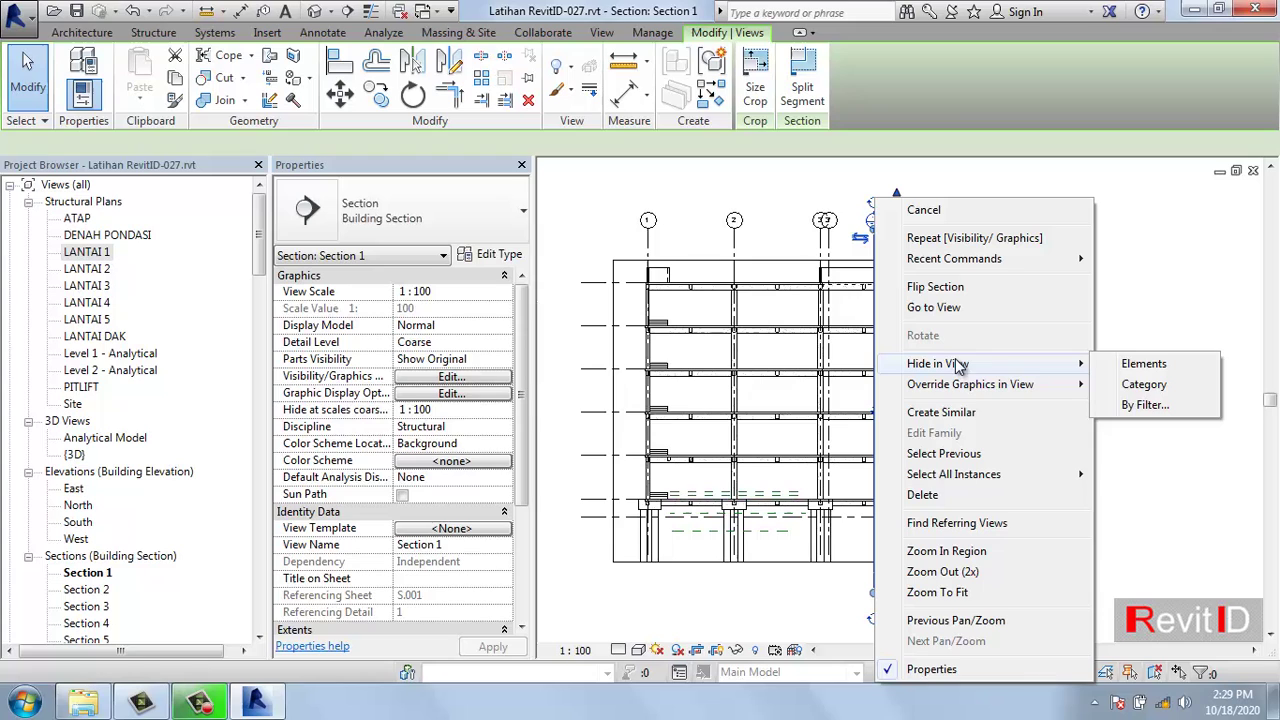
{"action": "left_click", "coordinate": [1143, 386]}
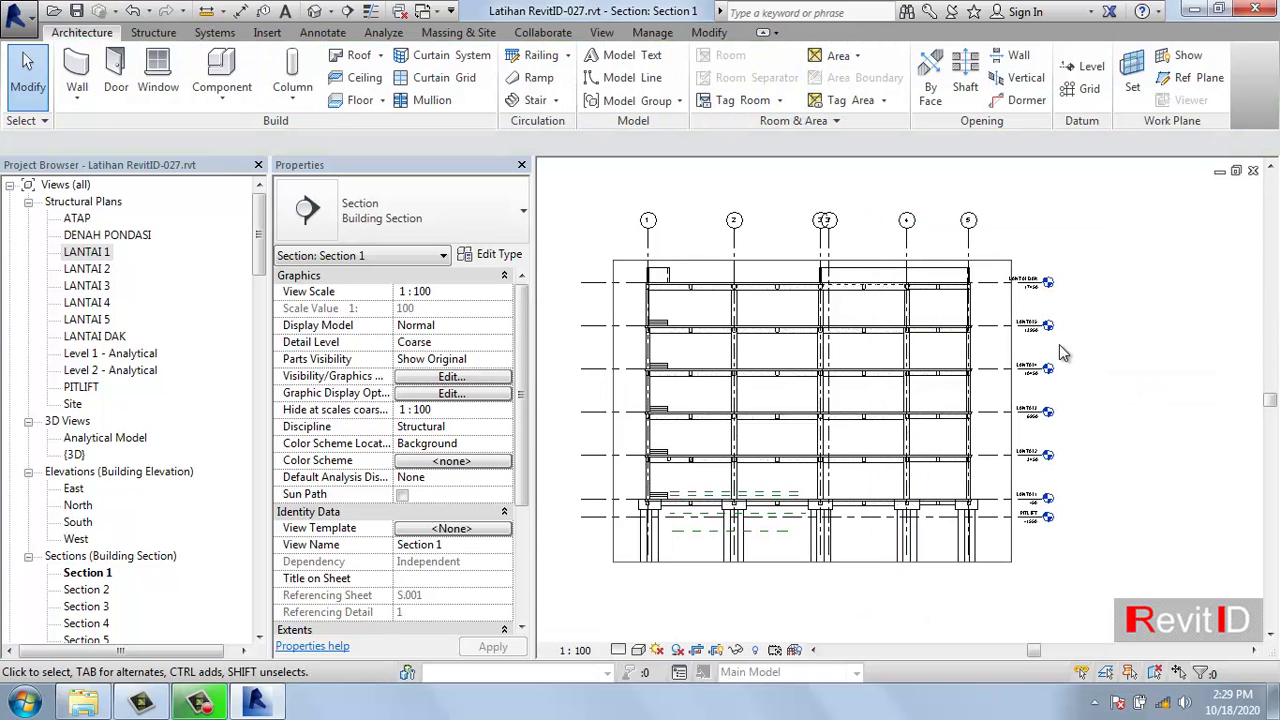
{"action": "scroll", "coordinate": [719, 340], "scroll_direction": "up", "scroll_amount": 2}
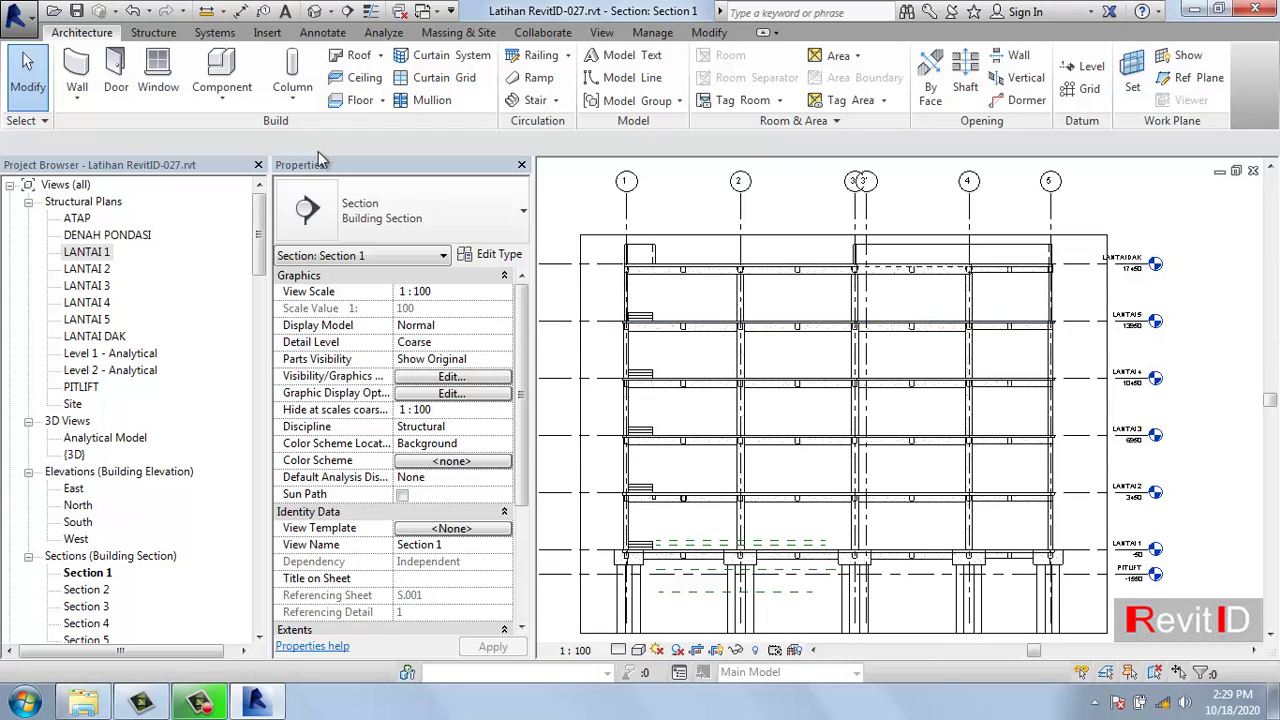
- Start an aligned dimension and set its style to Arrow - 3mm Arial
{"action": "left_click", "coordinate": [241, 12]}
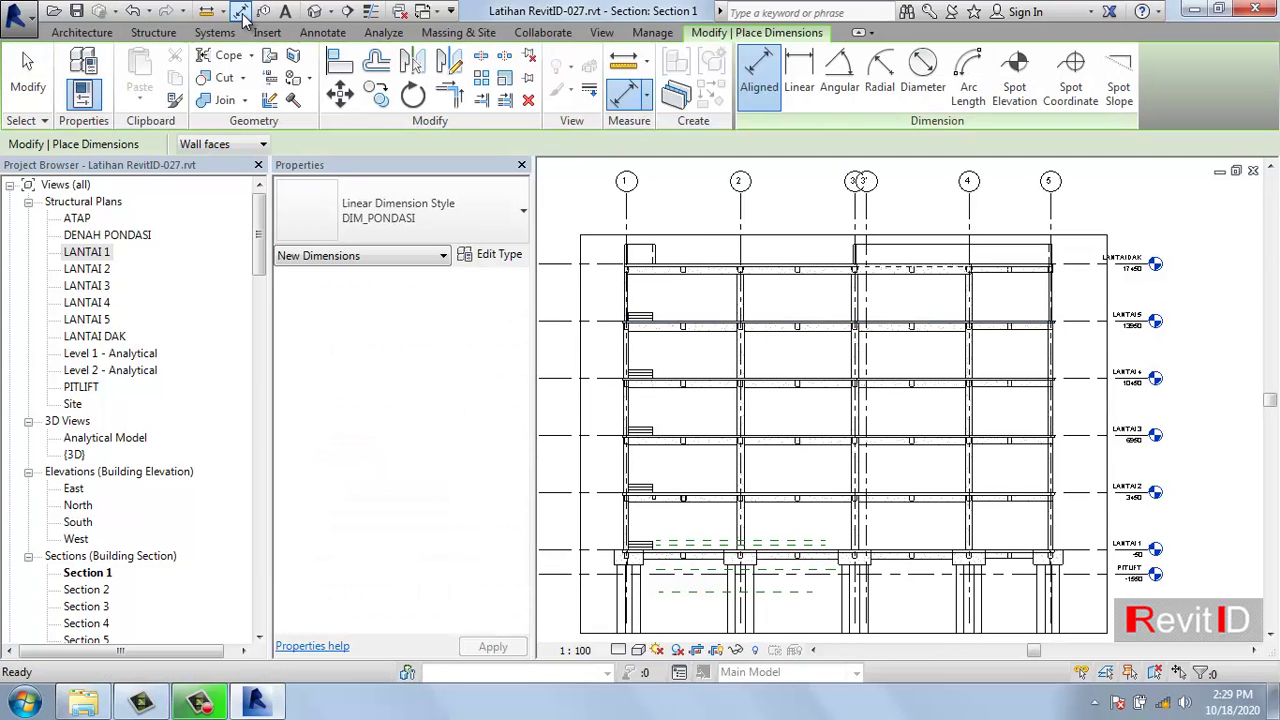
{"action": "left_click", "coordinate": [372, 210]}
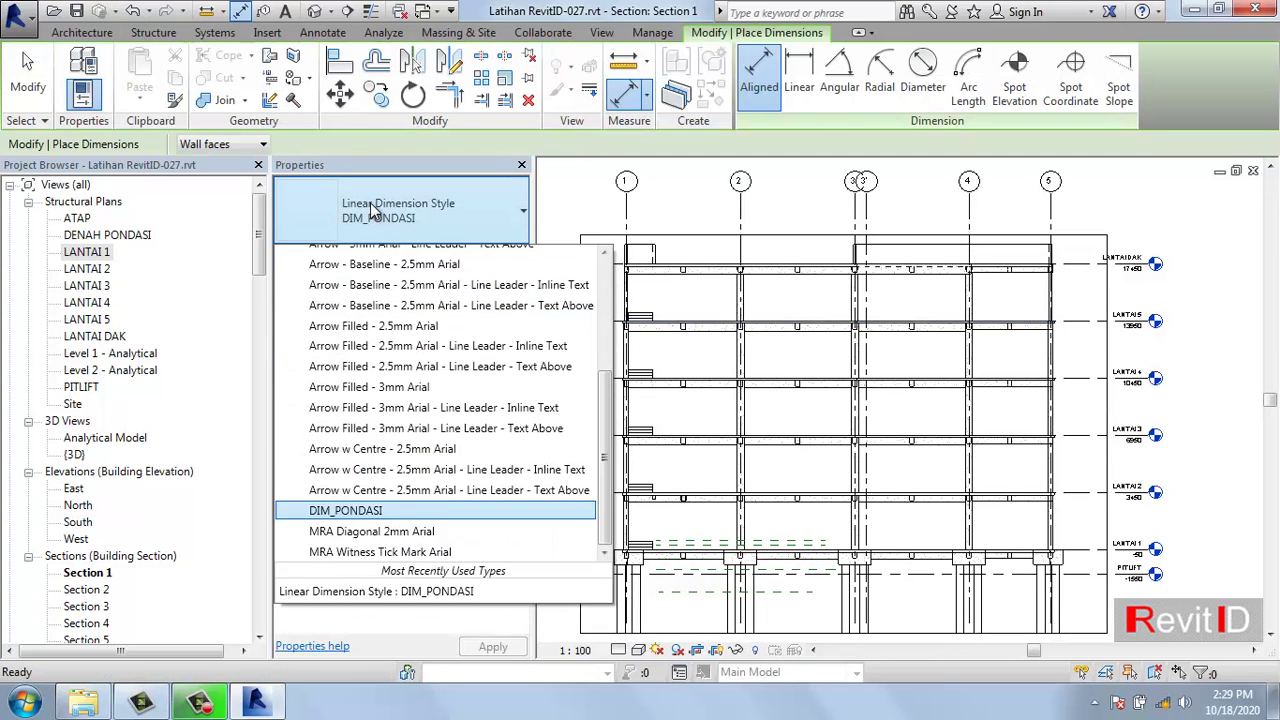
{"action": "scroll", "coordinate": [400, 552], "scroll_direction": "up", "scroll_amount": 1}
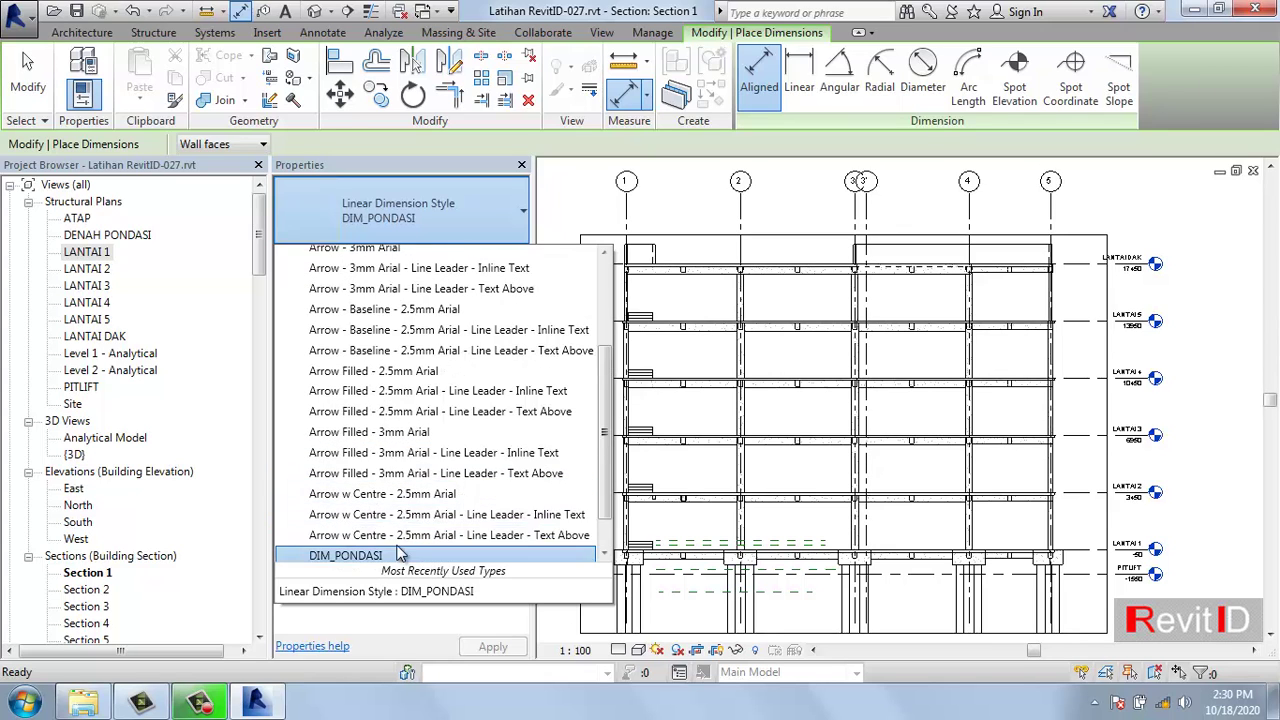
{"action": "scroll", "coordinate": [400, 552], "scroll_direction": "up", "scroll_amount": 2}
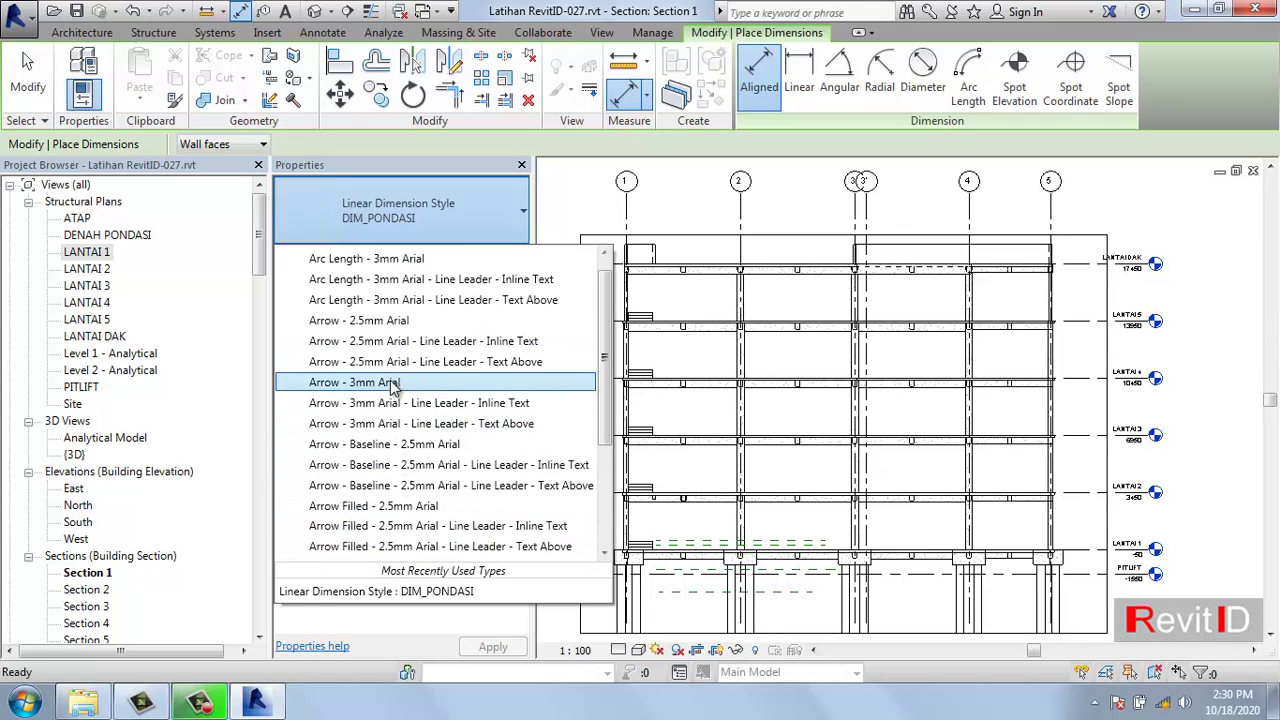
{"action": "left_click", "coordinate": [392, 383]}
- Place a continuous dimension chain across grids 1, 2, 3, 3', 4 and 5 between the grid heads and the roof
{"action": "scroll", "coordinate": [625, 215], "scroll_direction": "up", "scroll_amount": 1}
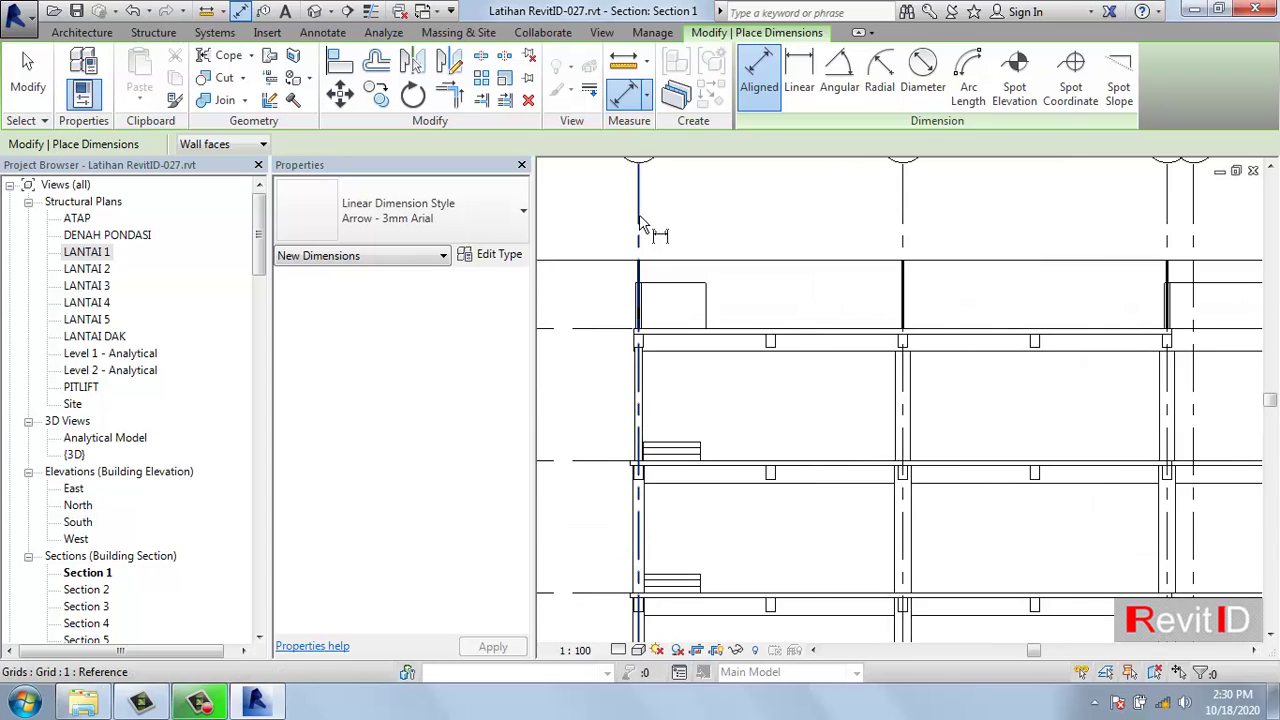
{"action": "left_click", "coordinate": [639, 222]}
{"action": "left_click", "coordinate": [884, 236]}
{"action": "middle_click_drag", "start_coordinate": [884, 236], "coordinate": [814, 286]}
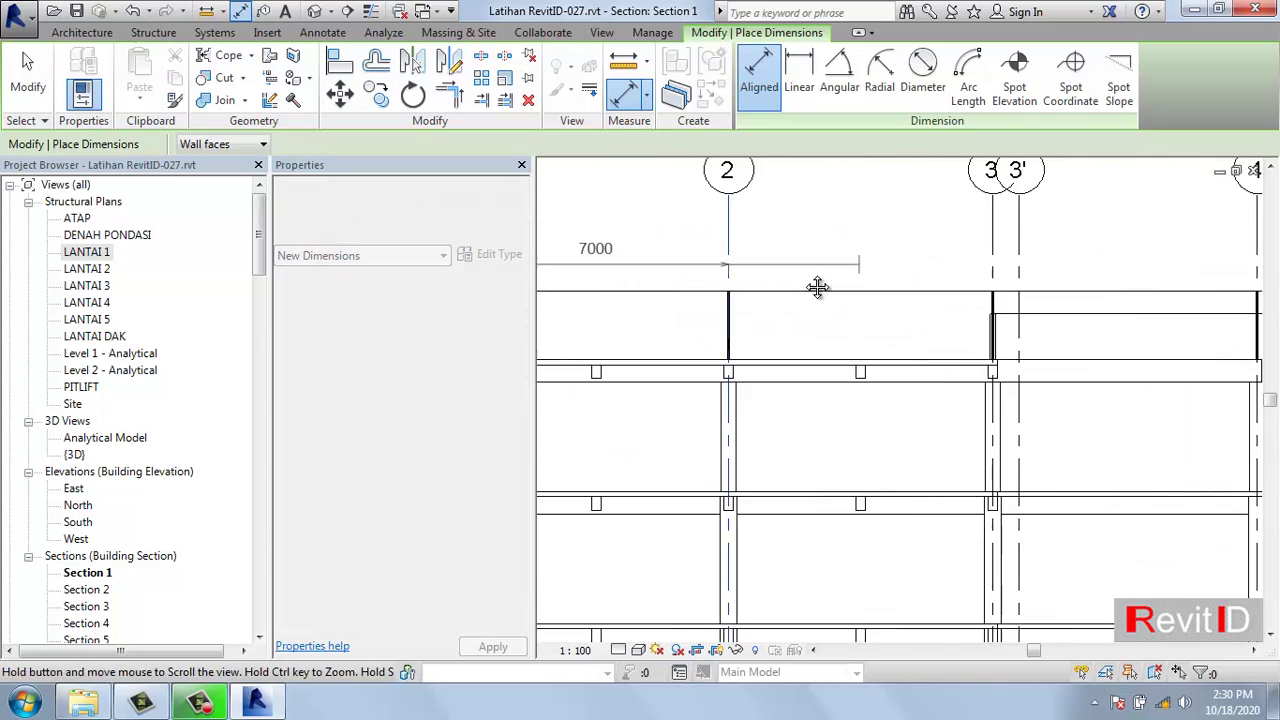
{"action": "left_click", "coordinate": [960, 258]}
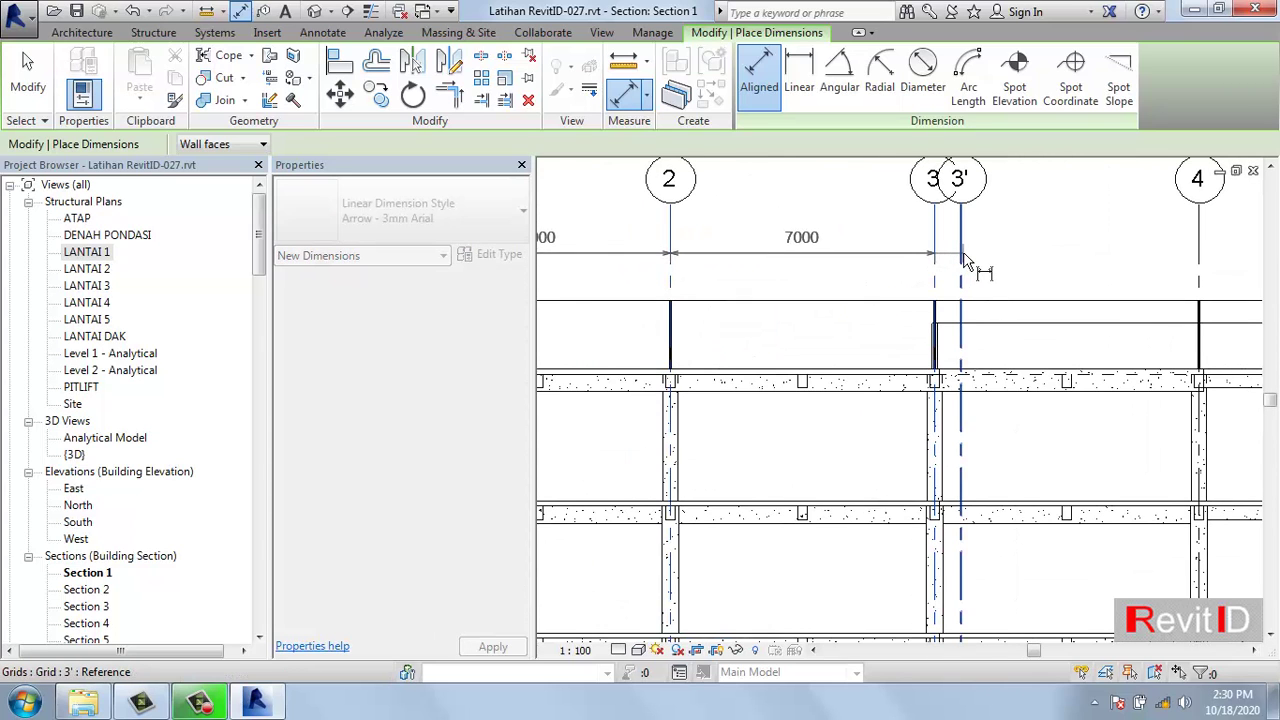
{"action": "scroll", "coordinate": [1100, 275], "scroll_direction": "down", "scroll_amount": 2}
{"action": "scroll", "coordinate": [991, 289], "scroll_direction": "up", "scroll_amount": 2}
{"action": "left_click", "coordinate": [955, 280]}
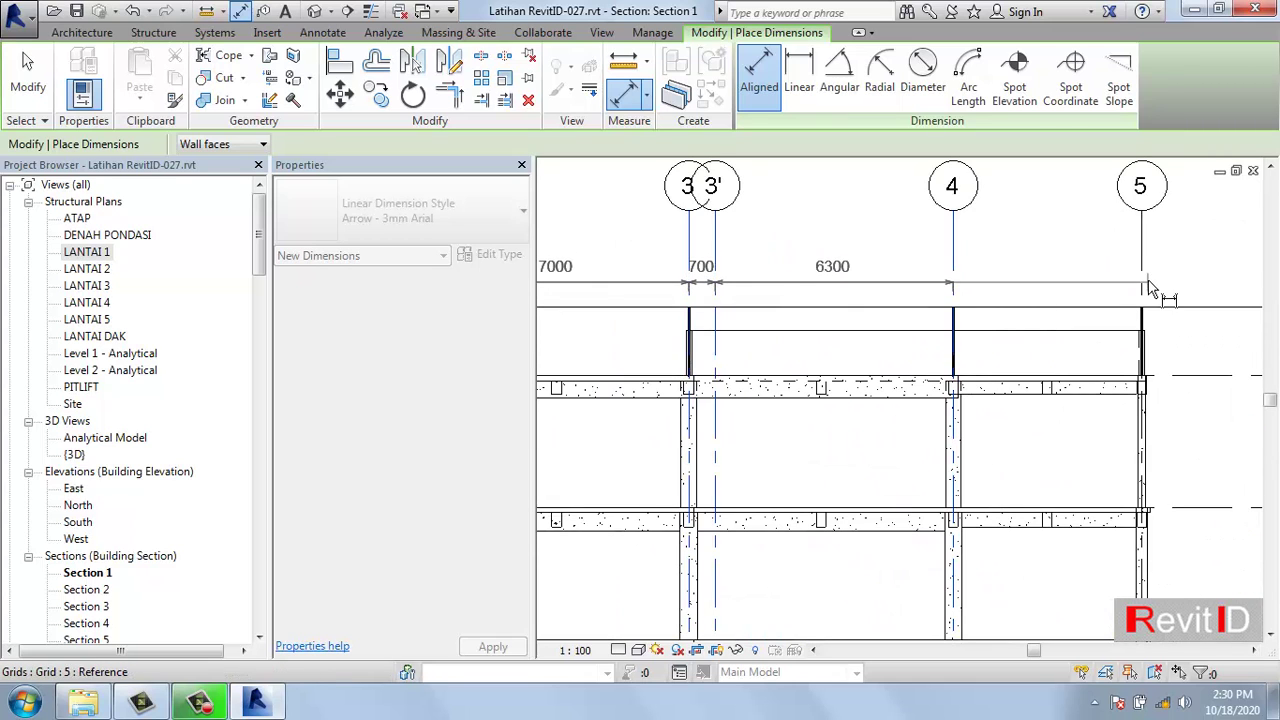
{"action": "left_click", "coordinate": [1143, 285]}
{"action": "scroll", "coordinate": [1176, 272], "scroll_direction": "down", "scroll_amount": 2}
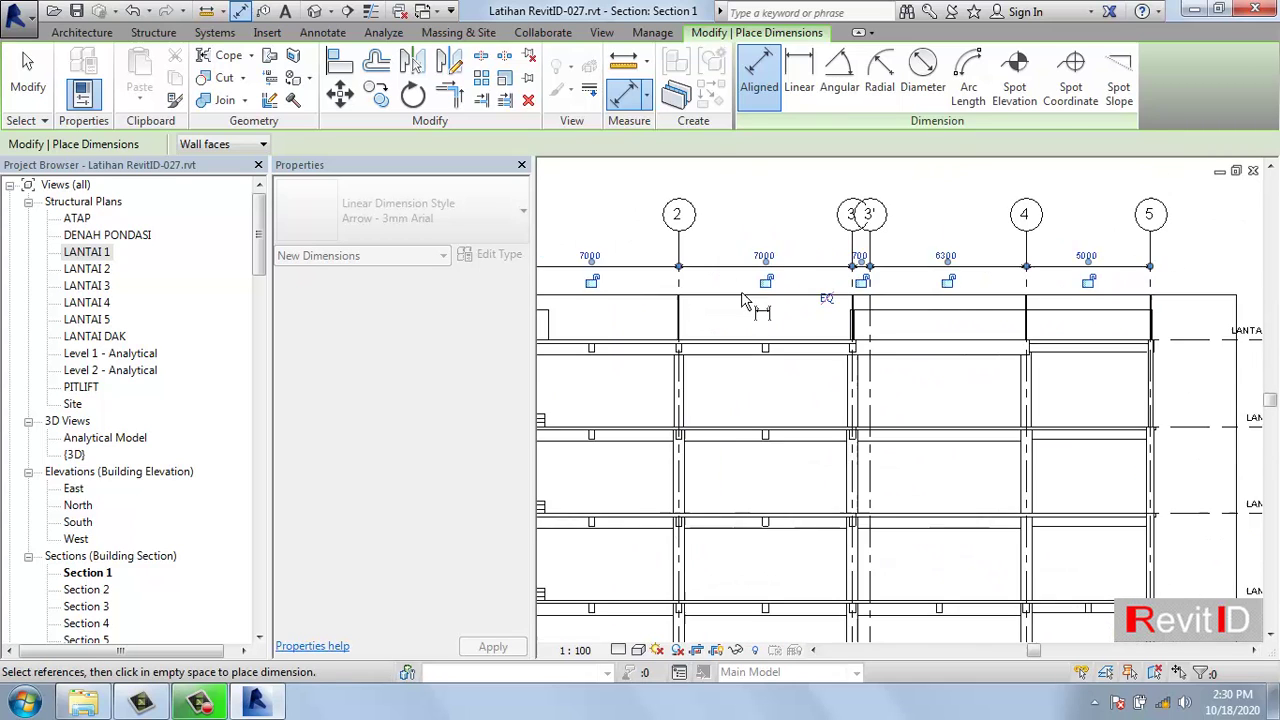
{"action": "middle_click_drag", "start_coordinate": [644, 292], "coordinate": [790, 288]}
{"action": "left_click", "coordinate": [790, 285]}
{"action": "key", "text": "Escape"}
{"action": "key", "text": "Escape"}
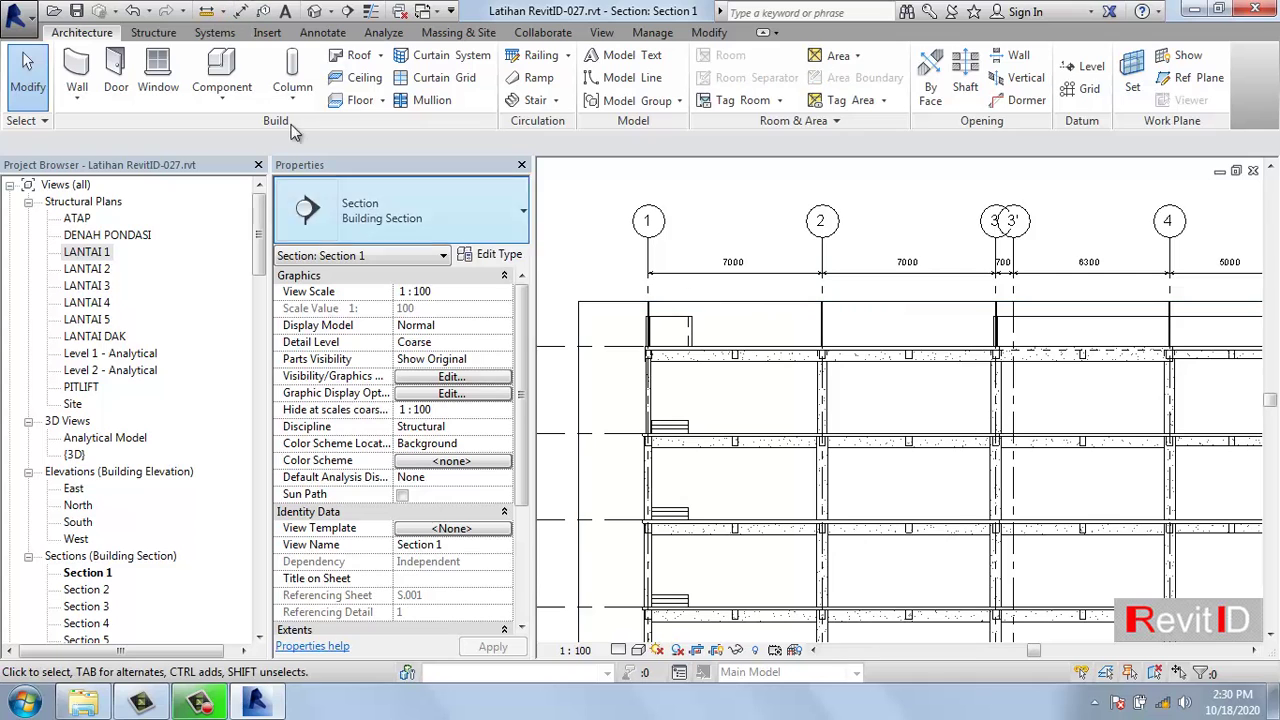
- Add an overall aligned dimension from grid 1 to grid 5 just above the grid dimension chain
{"action": "left_click", "coordinate": [240, 11]}
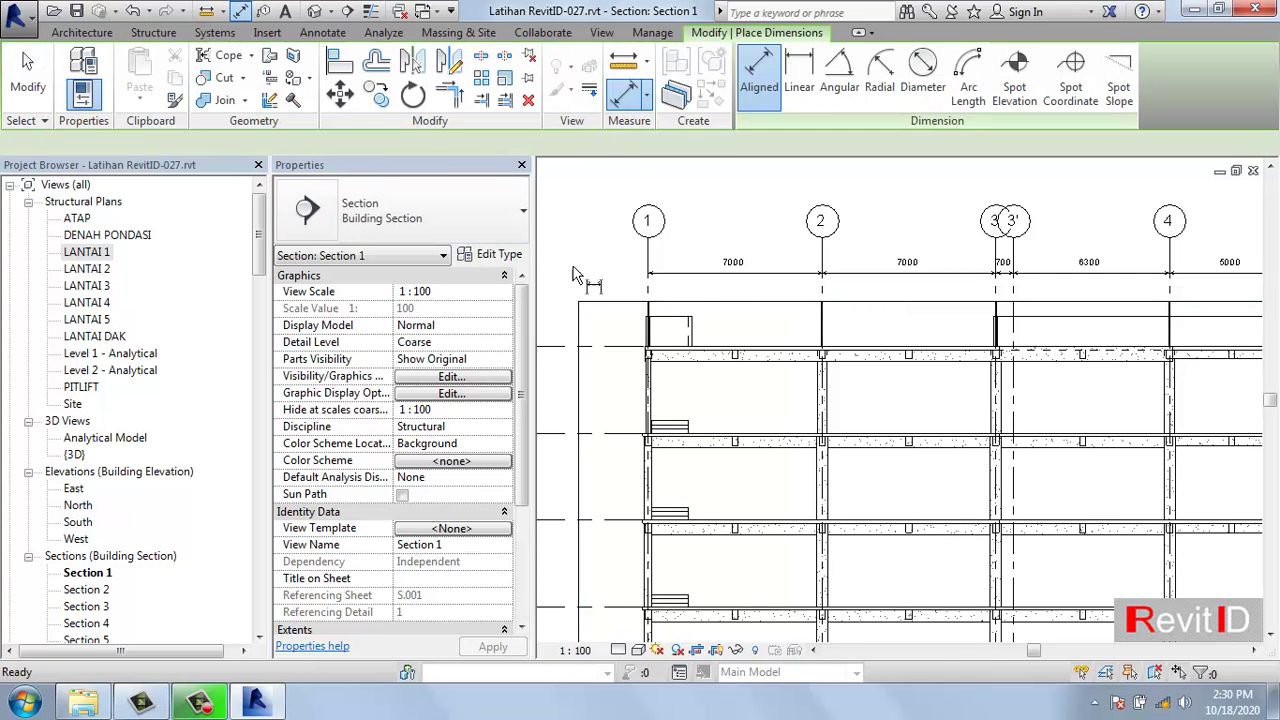
{"action": "left_click", "coordinate": [647, 302]}
{"action": "scroll", "coordinate": [1000, 300], "scroll_direction": "down", "scroll_amount": 3}
{"action": "scroll", "coordinate": [1165, 298], "scroll_direction": "up", "scroll_amount": 3}
{"action": "scroll", "coordinate": [1163, 297], "scroll_direction": "down", "scroll_amount": 1}
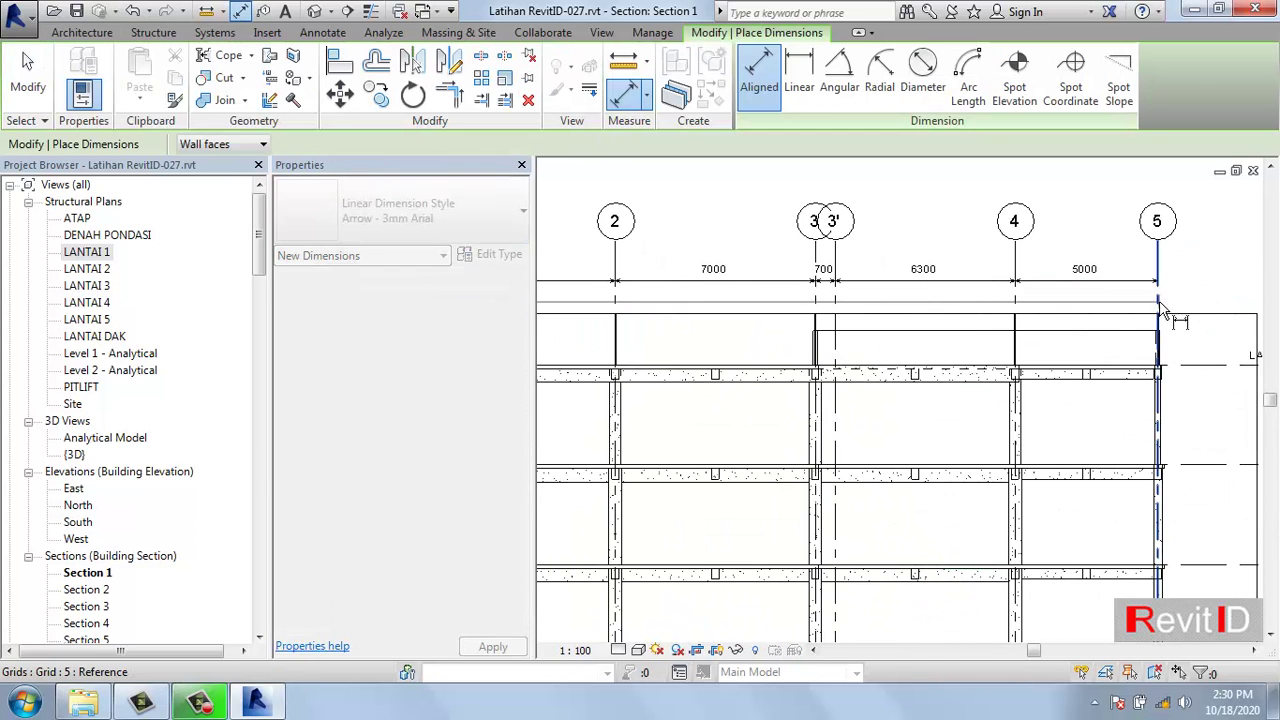
{"action": "left_click", "coordinate": [1160, 298]}
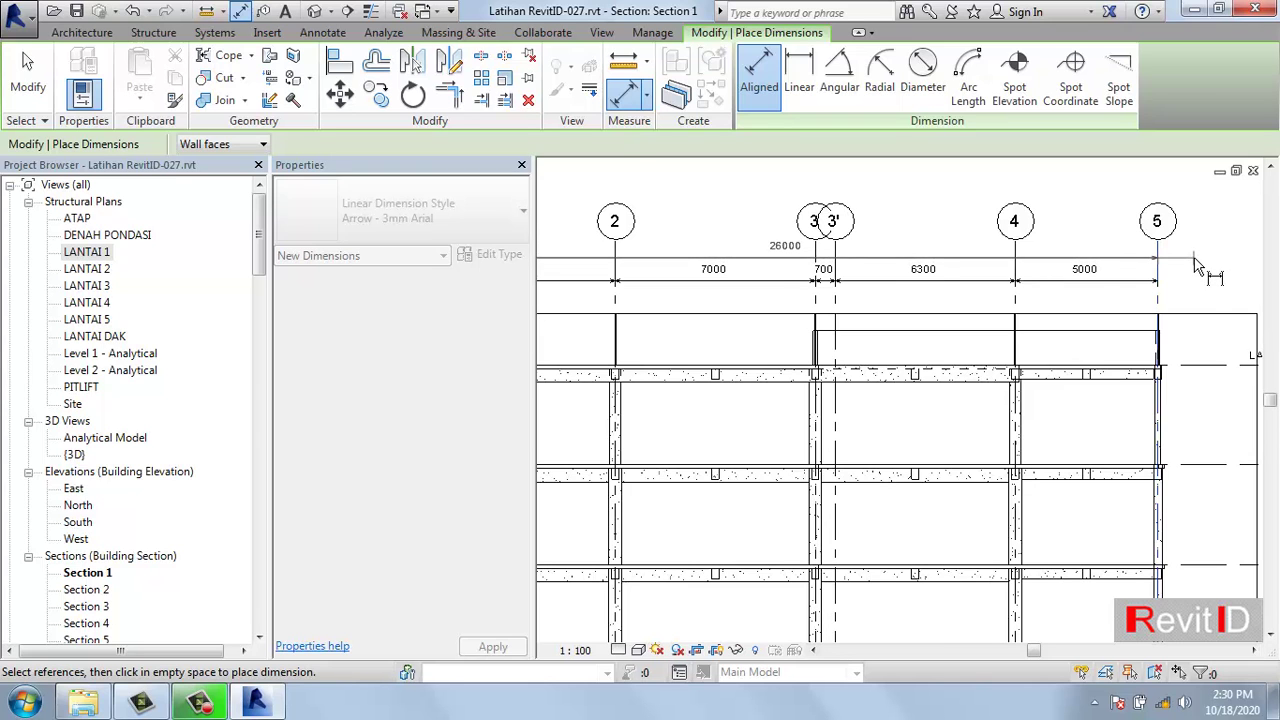
{"action": "left_click", "coordinate": [786, 252]}
{"action": "scroll", "coordinate": [1040, 262], "scroll_direction": "down", "scroll_amount": 1}
{"action": "key", "text": "Escape"}
- Hide the crop region boundary in the Section 1 view
{"action": "middle_click_drag", "start_coordinate": [1040, 262], "coordinate": [916, 252]}
{"action": "scroll", "coordinate": [930, 300], "scroll_direction": "down", "scroll_amount": 1}
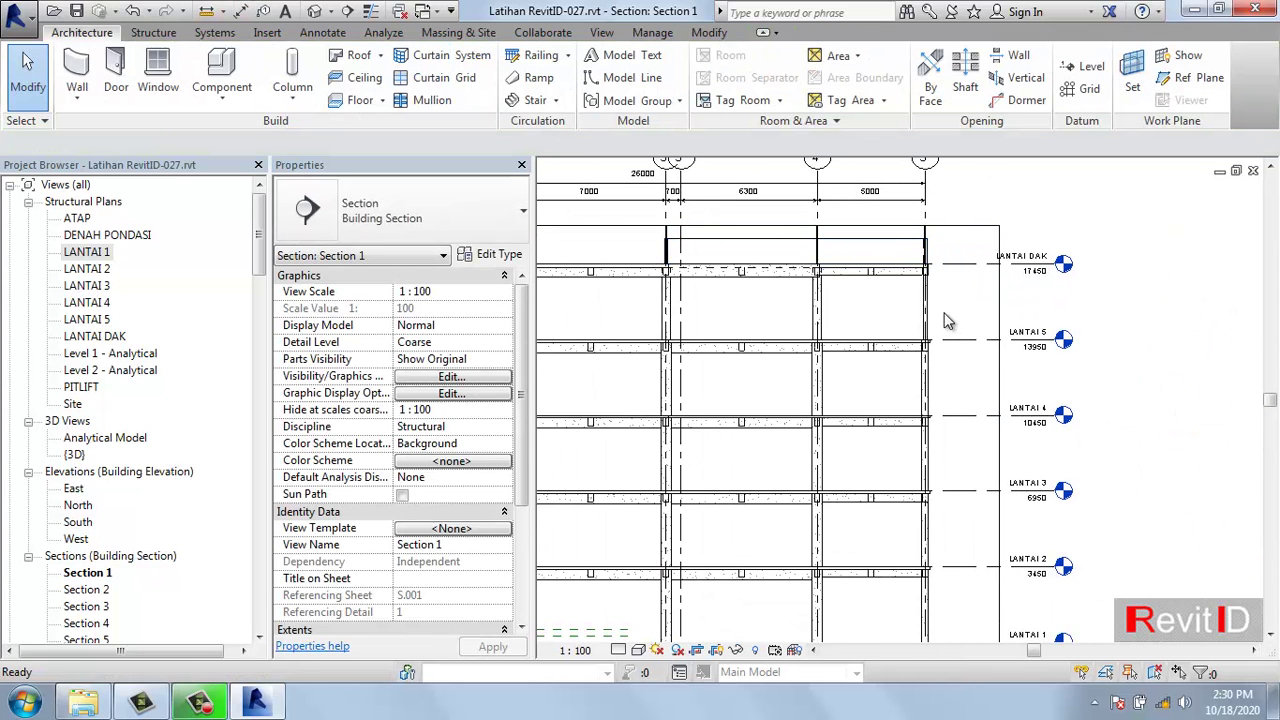
{"action": "middle_click_drag", "start_coordinate": [937, 320], "coordinate": [655, 260]}
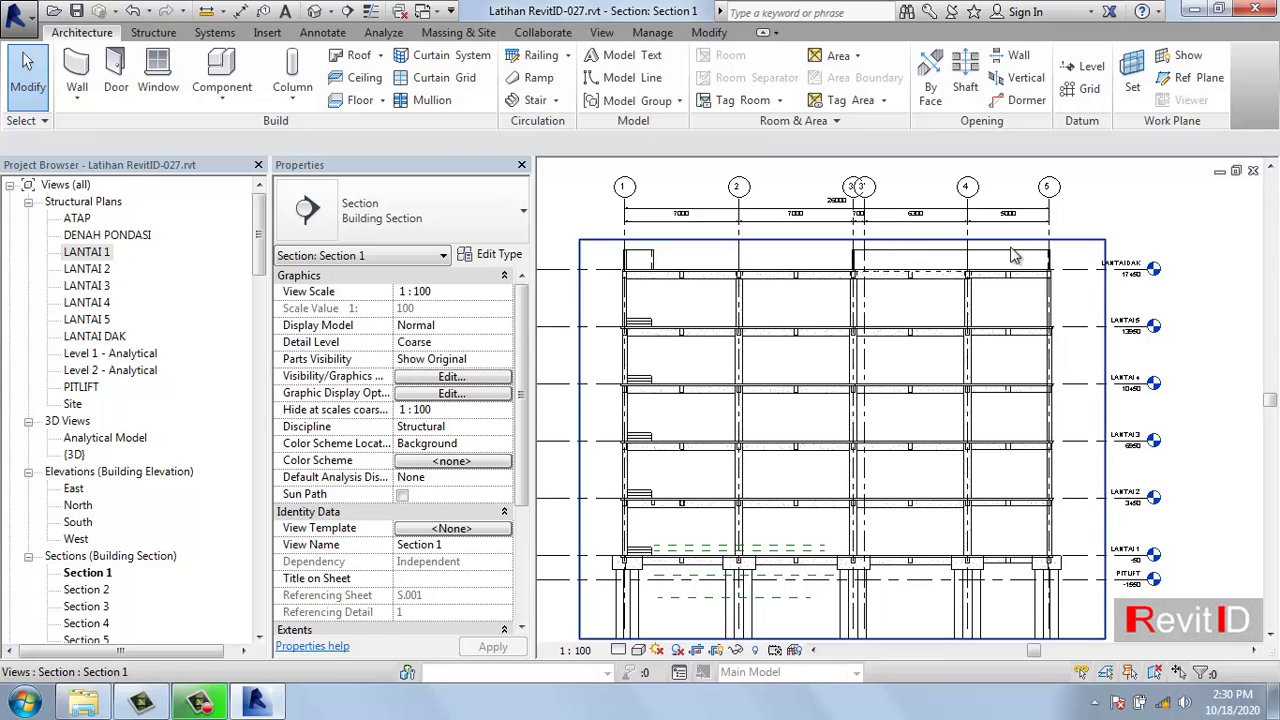
{"action": "middle_click_drag", "start_coordinate": [1005, 592], "coordinate": [1005, 515]}
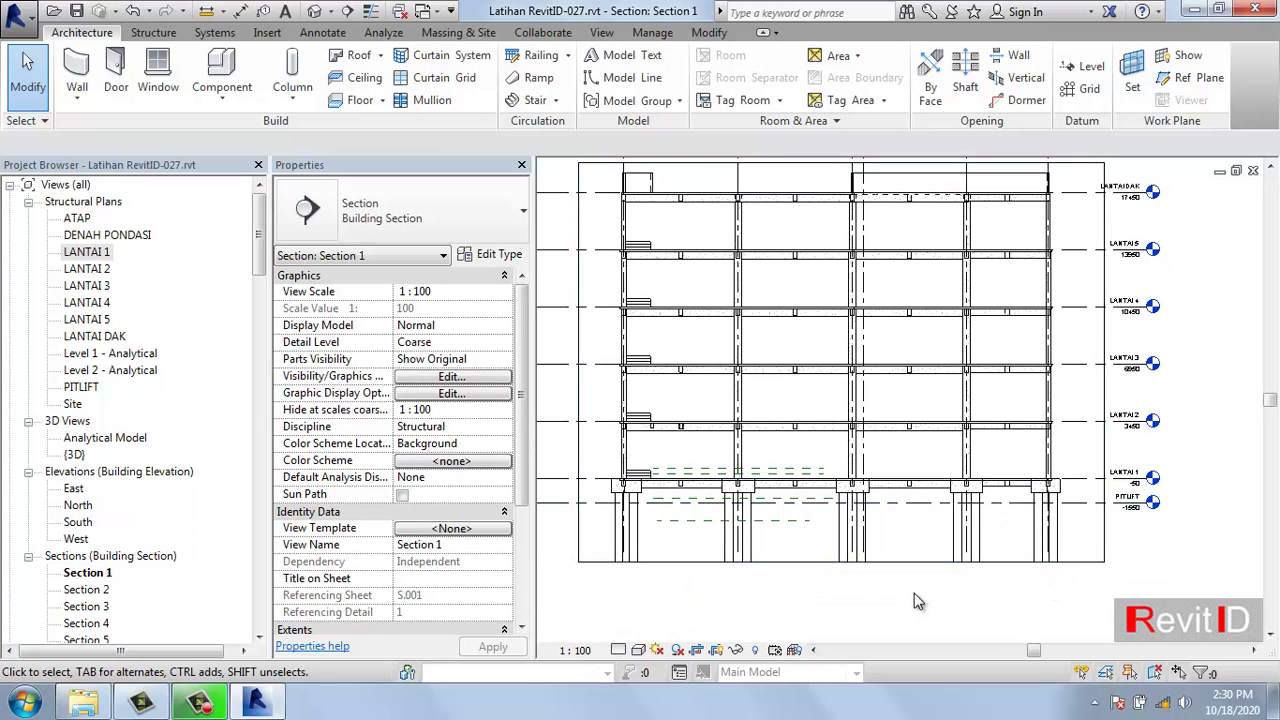
{"action": "left_click", "coordinate": [716, 650]}
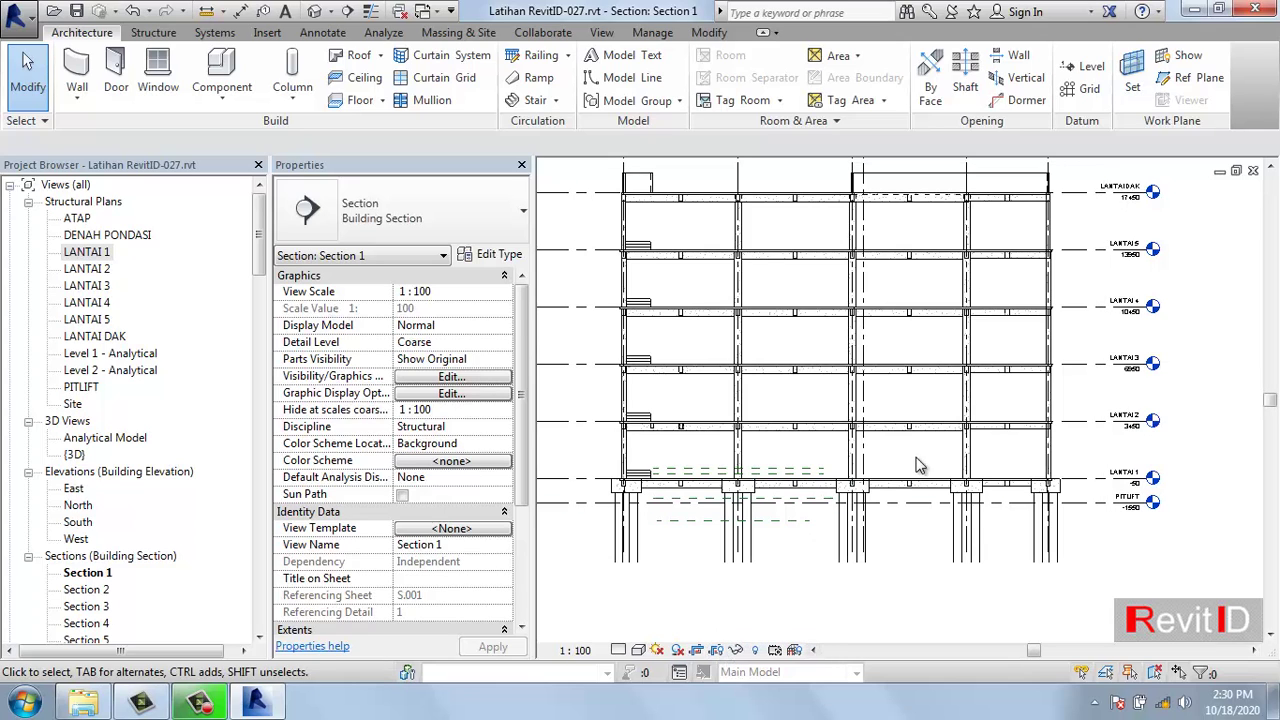
{"action": "middle_click_drag", "start_coordinate": [743, 434], "coordinate": [752, 479]}
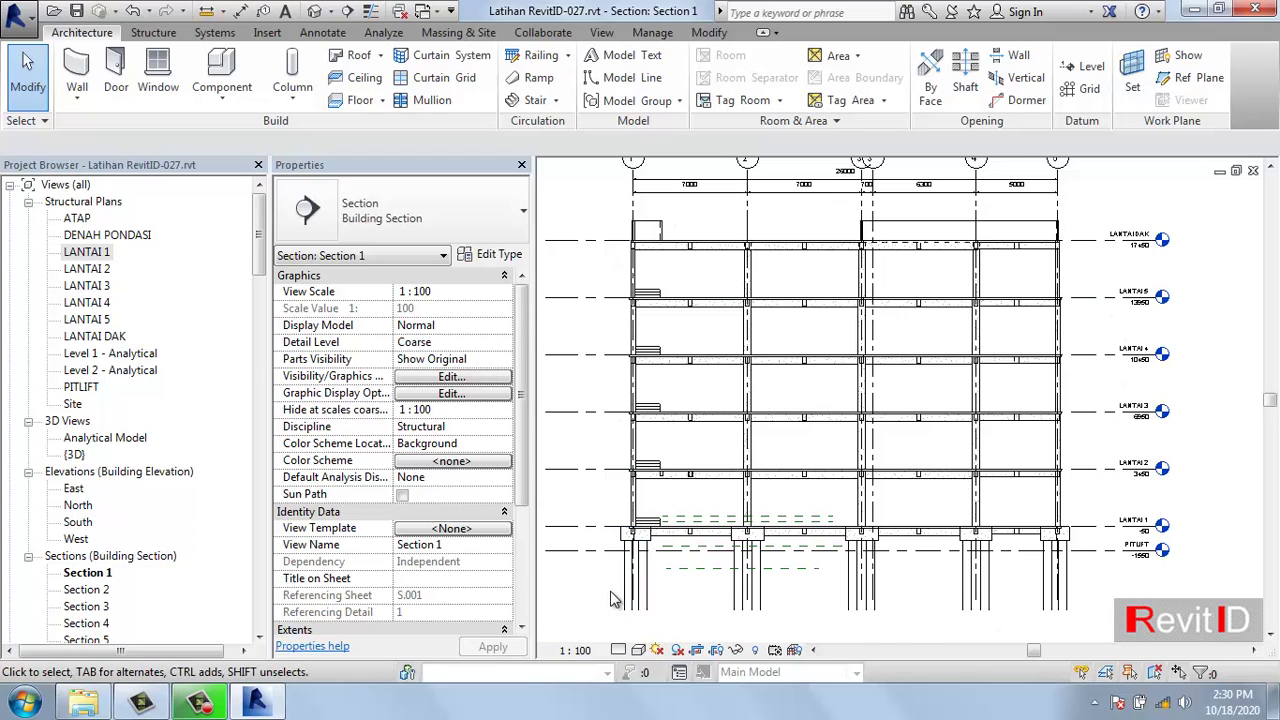
- Shorten the aligned level lines by pulling their headless ends in closer to the building at grid 1
{"action": "left_click", "coordinate": [593, 469]}
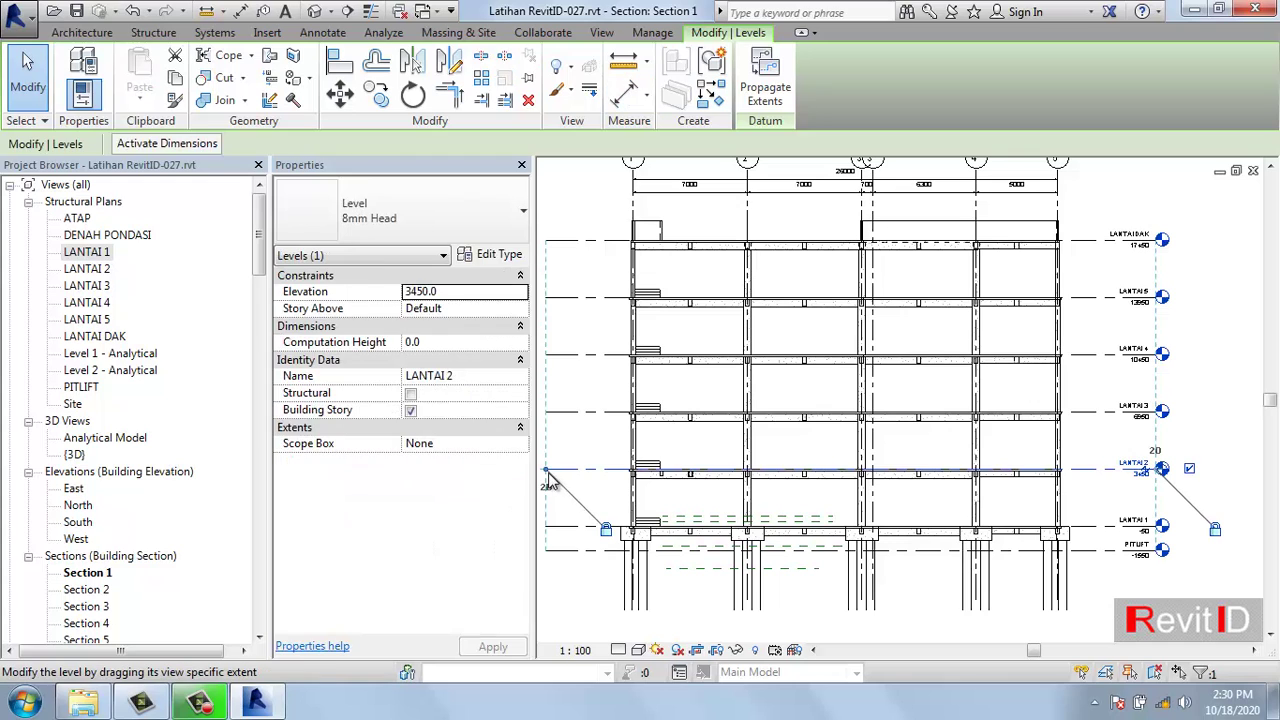
{"action": "left_click_drag", "start_coordinate": [556, 478], "coordinate": [586, 474]}
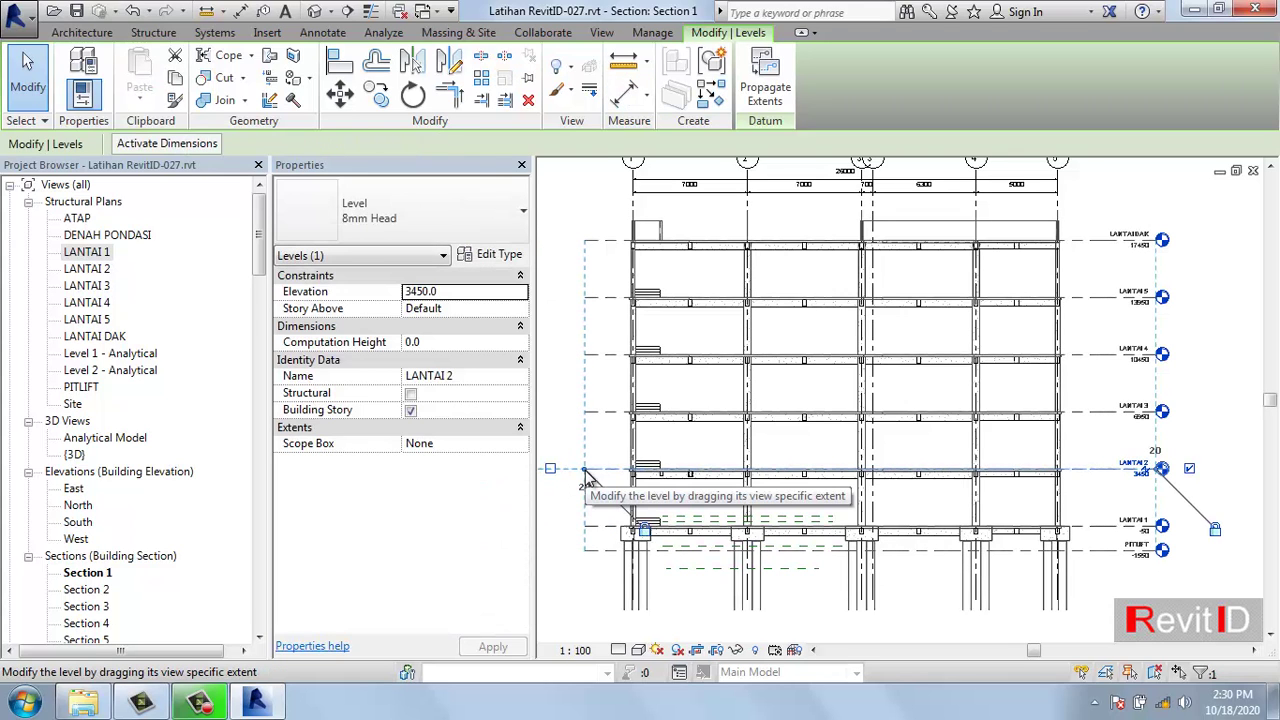
{"action": "left_click", "coordinate": [614, 379]}
{"action": "middle_click_drag", "start_coordinate": [900, 398], "coordinate": [893, 397]}
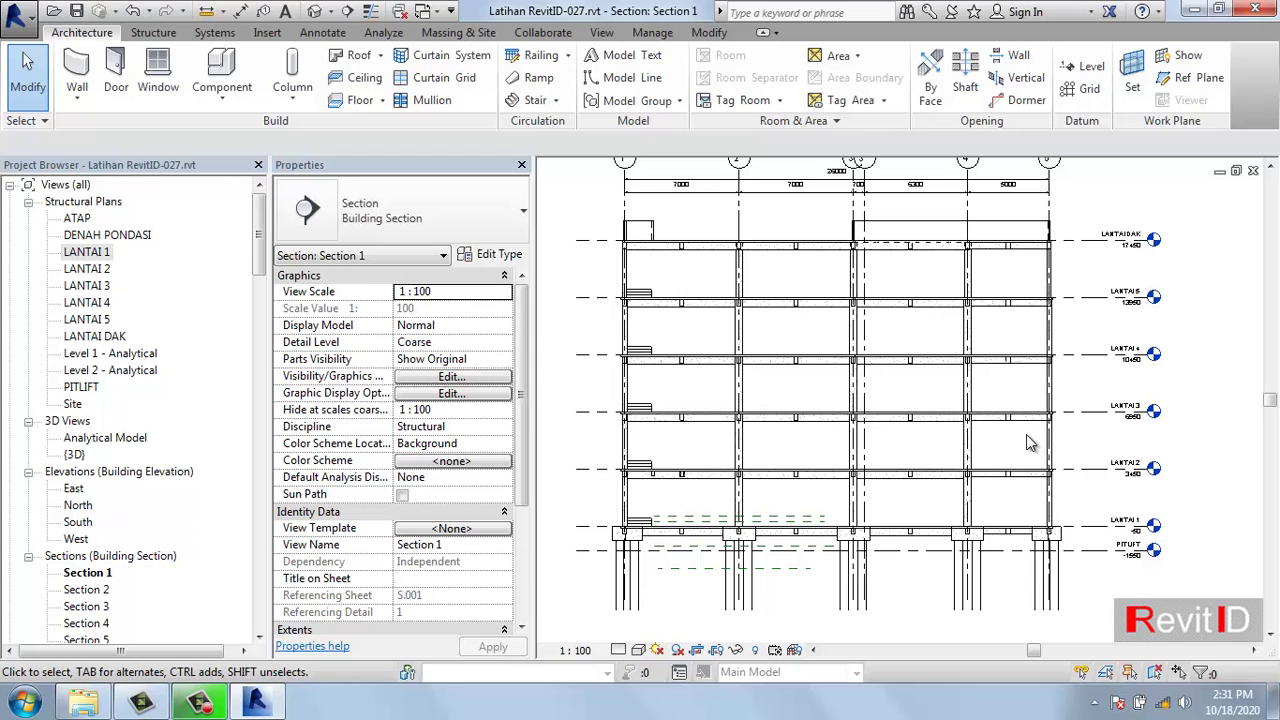
- Place a vertical dimension chain through all levels from LANTAI DAK down to PITLIFT, between the building and the level heads
{"action": "left_click", "coordinate": [241, 11]}
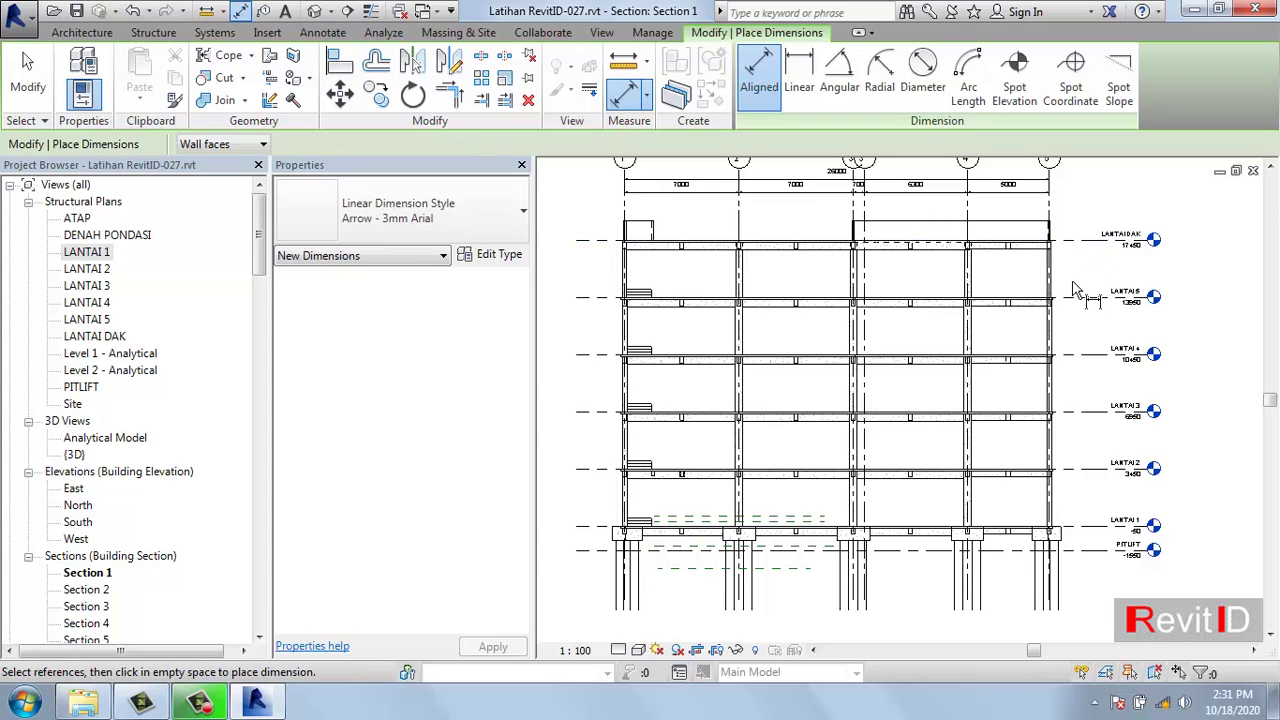
{"action": "left_click", "coordinate": [1084, 242]}
{"action": "left_click", "coordinate": [1086, 298]}
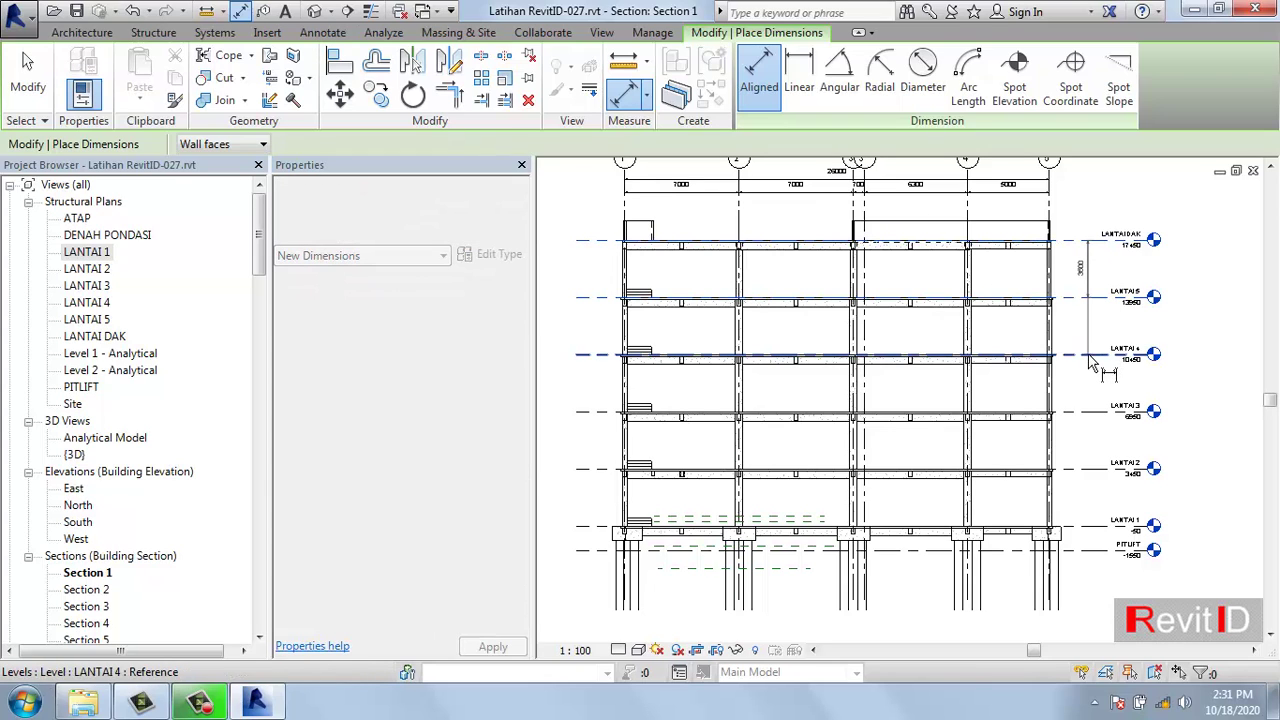
{"action": "left_click", "coordinate": [1088, 355]}
{"action": "left_click", "coordinate": [1088, 413]}
{"action": "left_click", "coordinate": [1089, 470]}
{"action": "left_click", "coordinate": [1090, 527]}
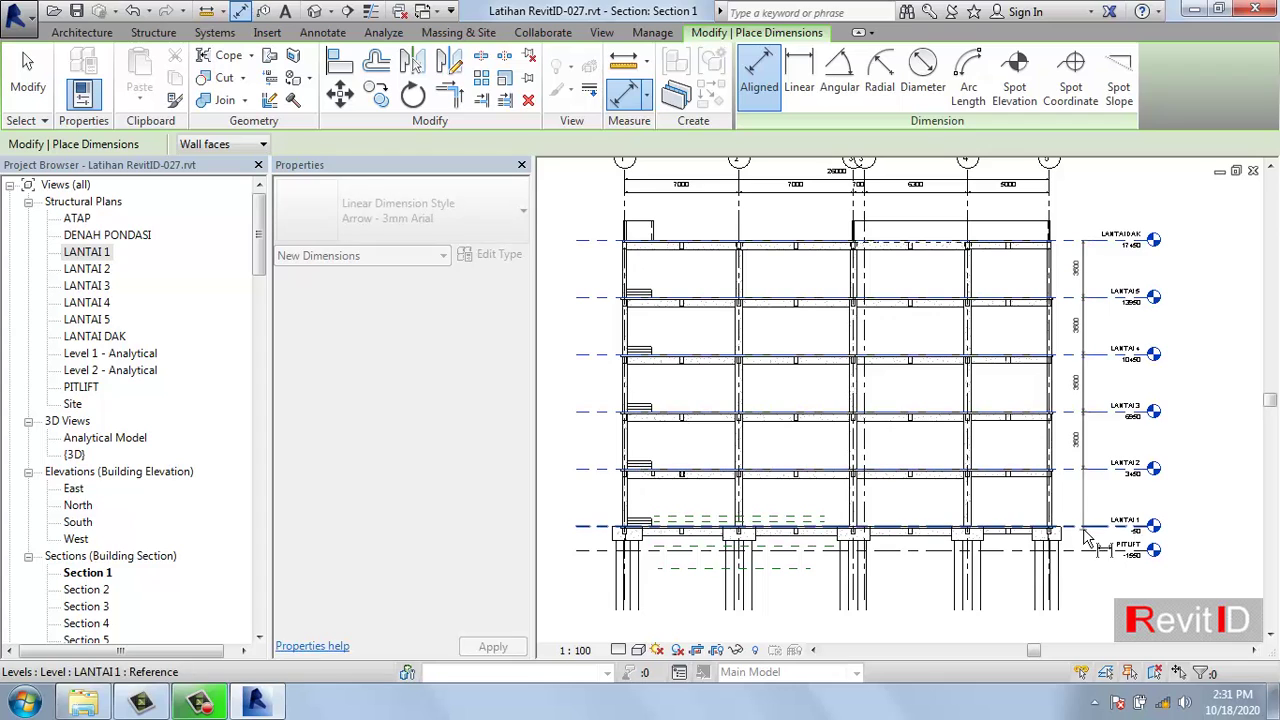
{"action": "scroll", "coordinate": [1085, 445], "scroll_direction": "up", "scroll_amount": 3}
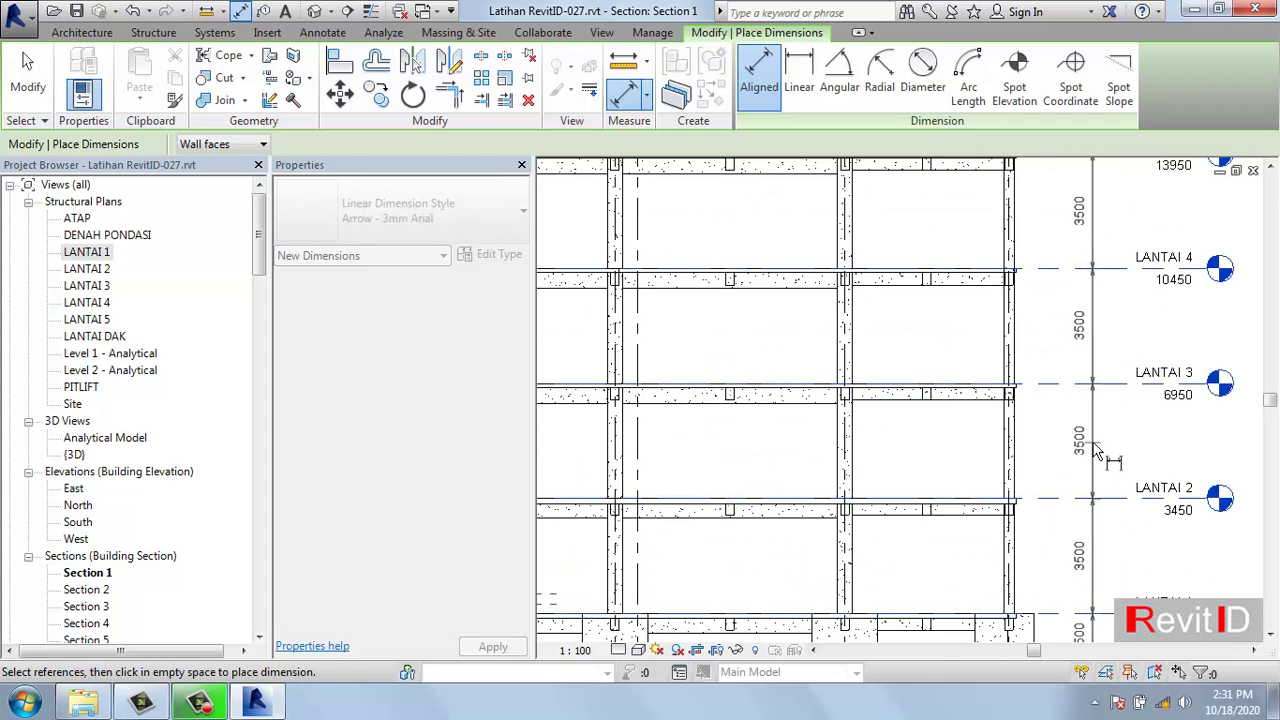
{"action": "left_click", "coordinate": [1097, 452]}
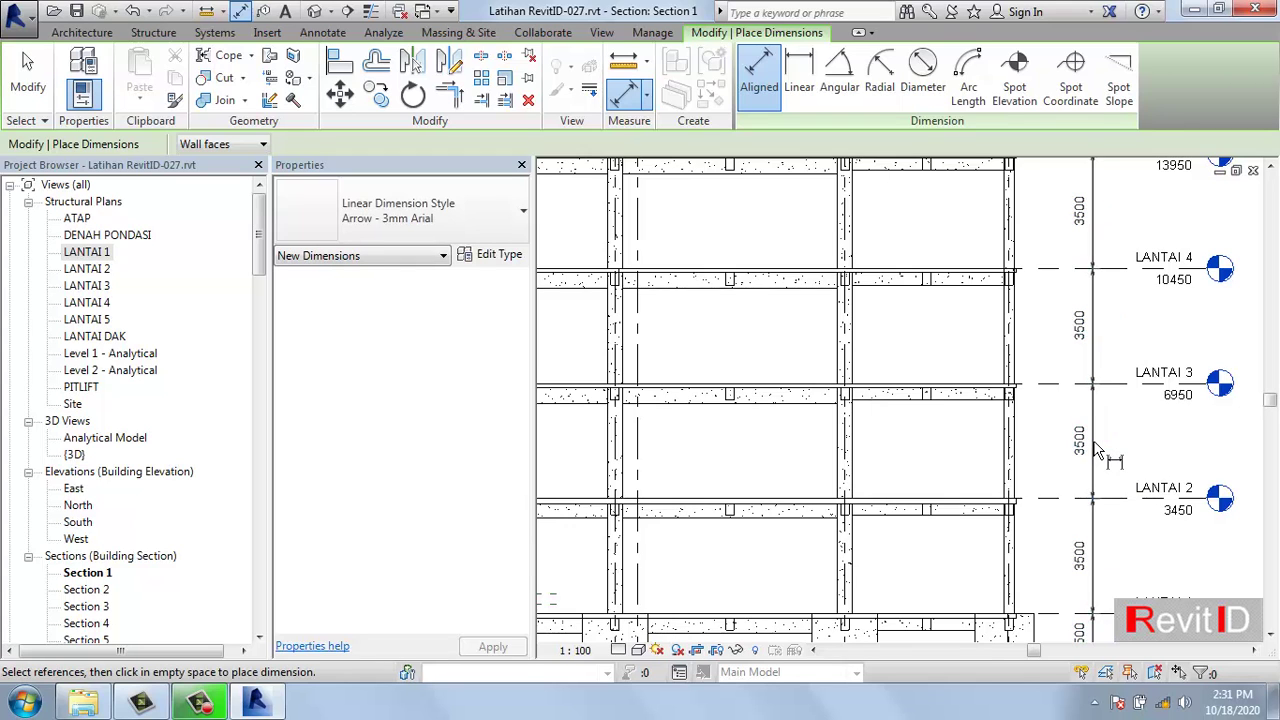
- Add an overall vertical dimension from LANTAI DAK to PITLIFT, outside the level dimension chain
{"action": "scroll", "coordinate": [1066, 331], "scroll_direction": "down", "scroll_amount": 4}
{"action": "left_click", "coordinate": [1066, 238]}
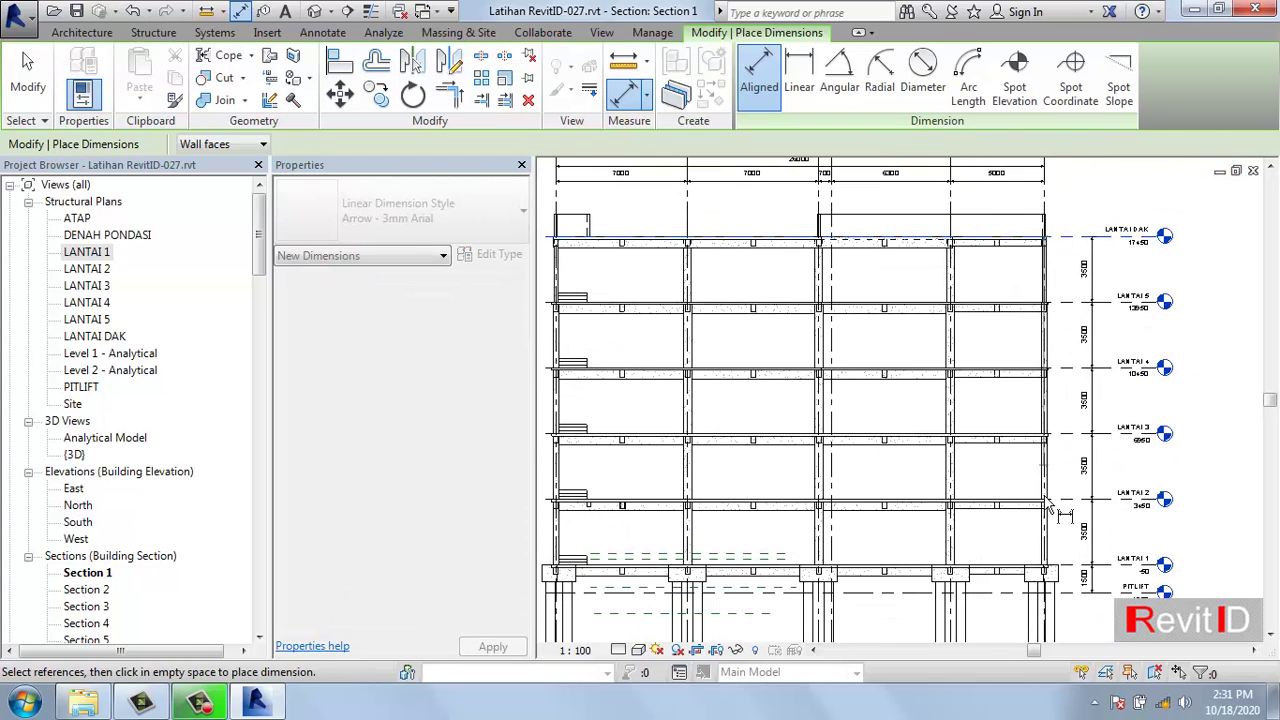
{"action": "left_click", "coordinate": [1067, 590]}
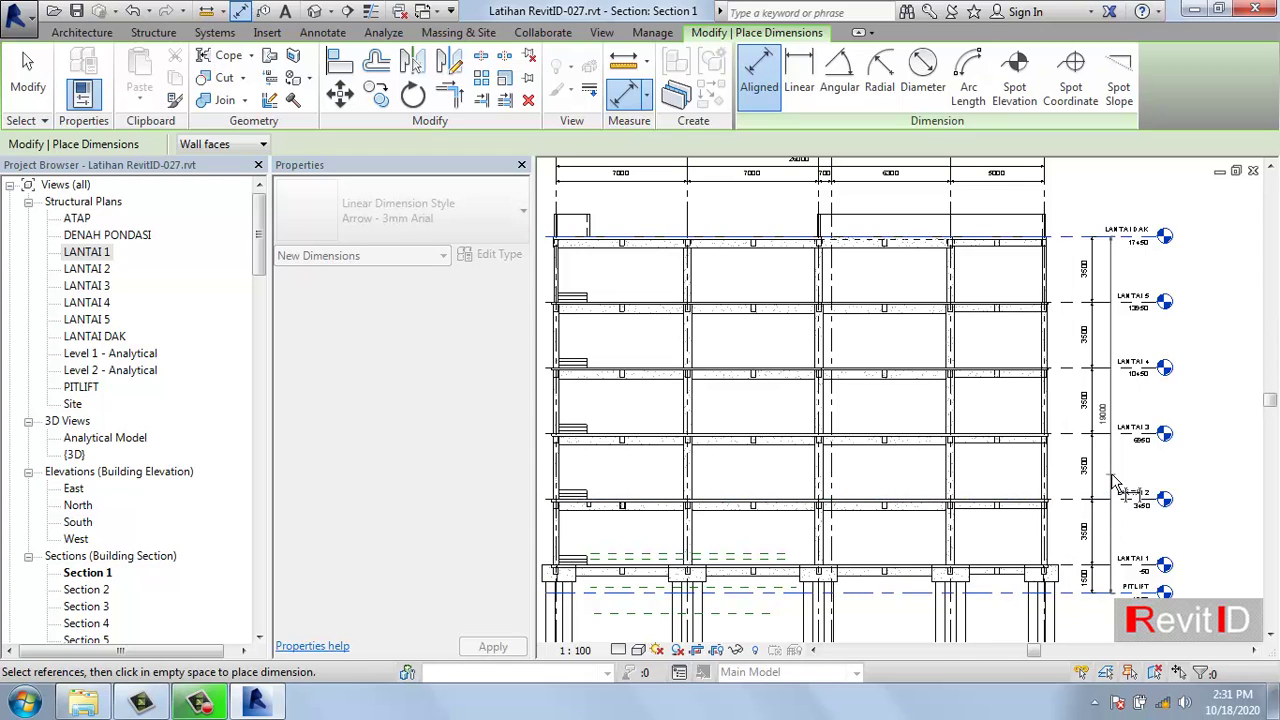
{"action": "left_click", "coordinate": [1117, 484]}
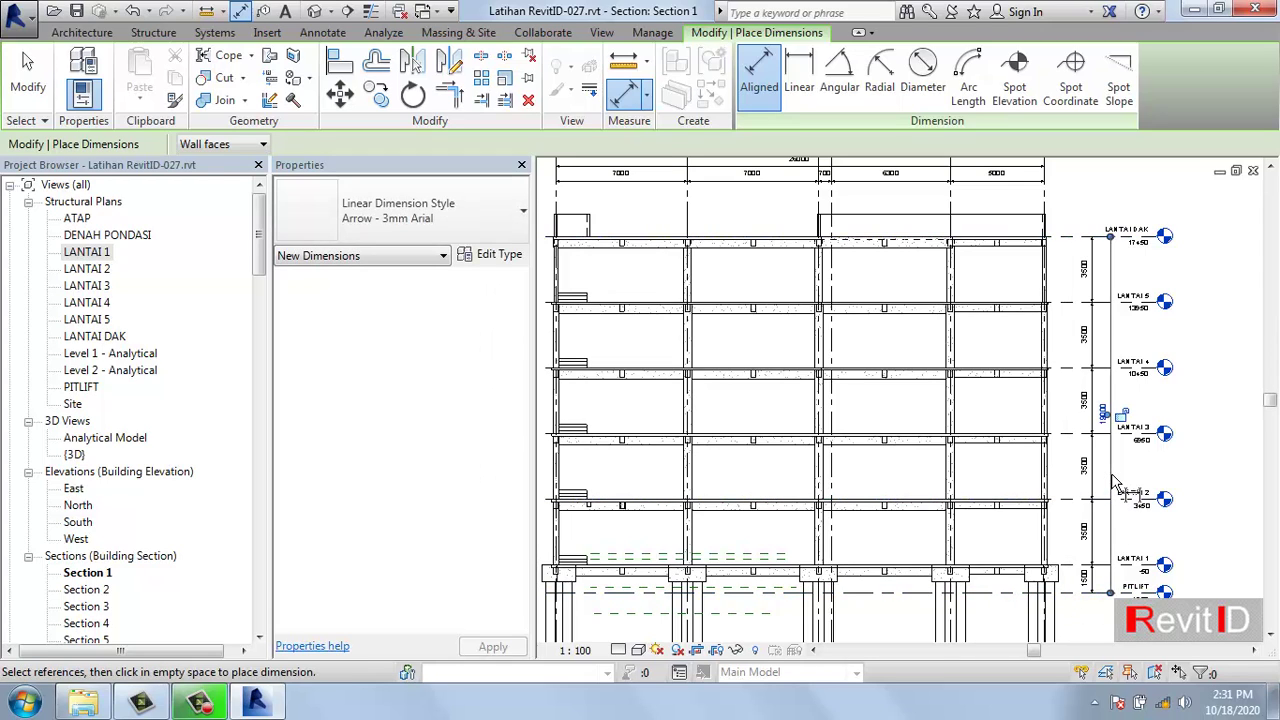
{"action": "key", "text": "Escape"}
{"action": "key", "text": "Escape"}
- Rename the Section 1 view to POTONGAN H
{"action": "scroll", "coordinate": [1115, 483], "scroll_direction": "down", "scroll_amount": 2}
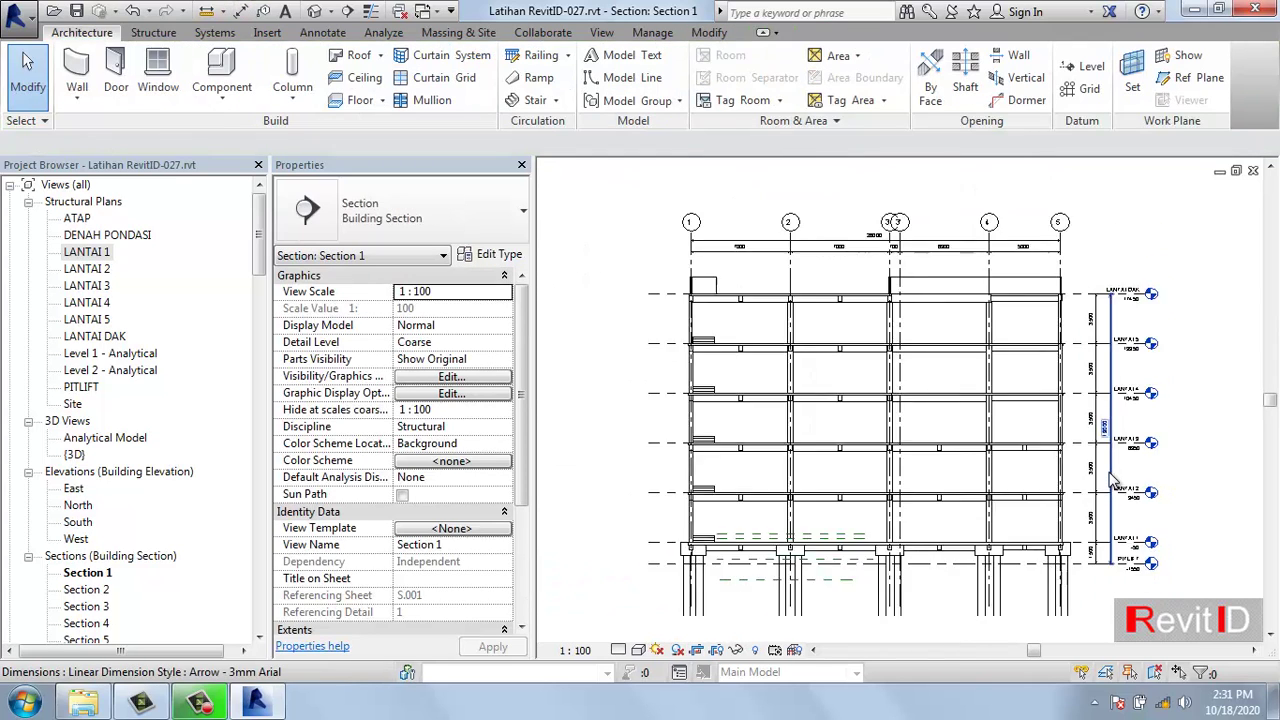
{"action": "scroll", "coordinate": [1115, 483], "scroll_direction": "down", "scroll_amount": 1}
{"action": "scroll", "coordinate": [935, 445], "scroll_direction": "down", "scroll_amount": 1}
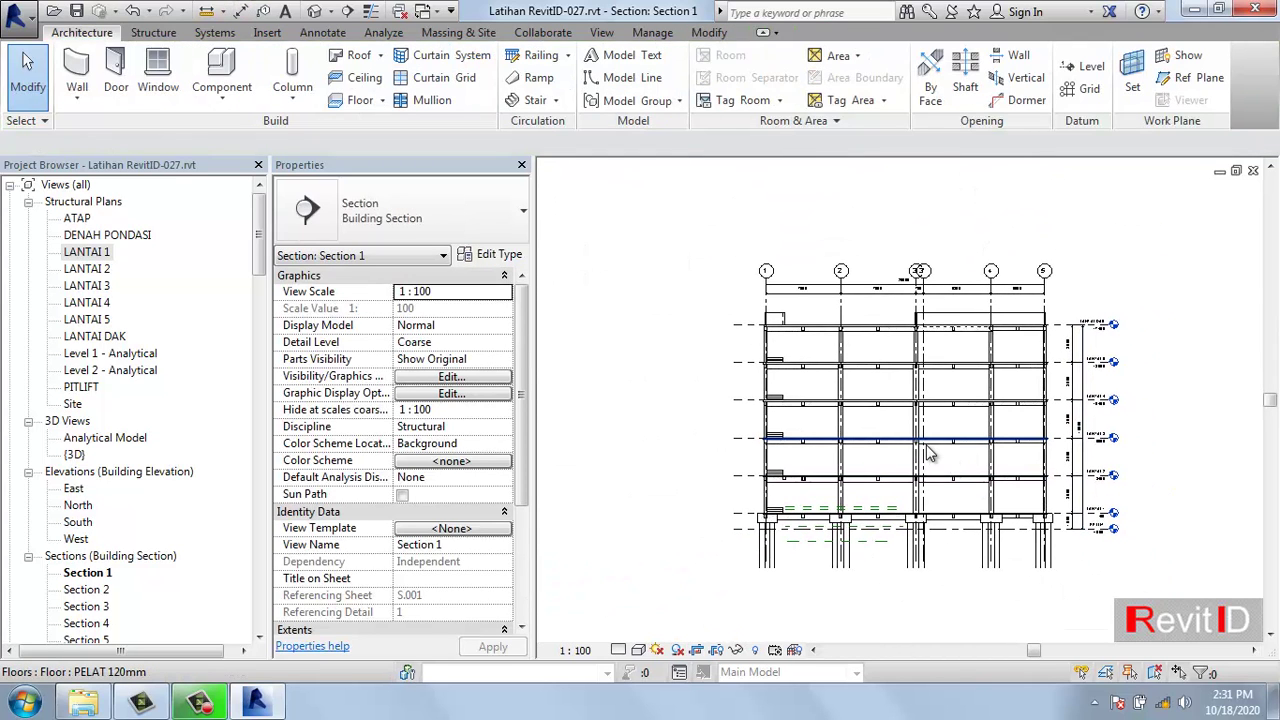
{"action": "middle_click_drag", "start_coordinate": [989, 400], "coordinate": [980, 375]}
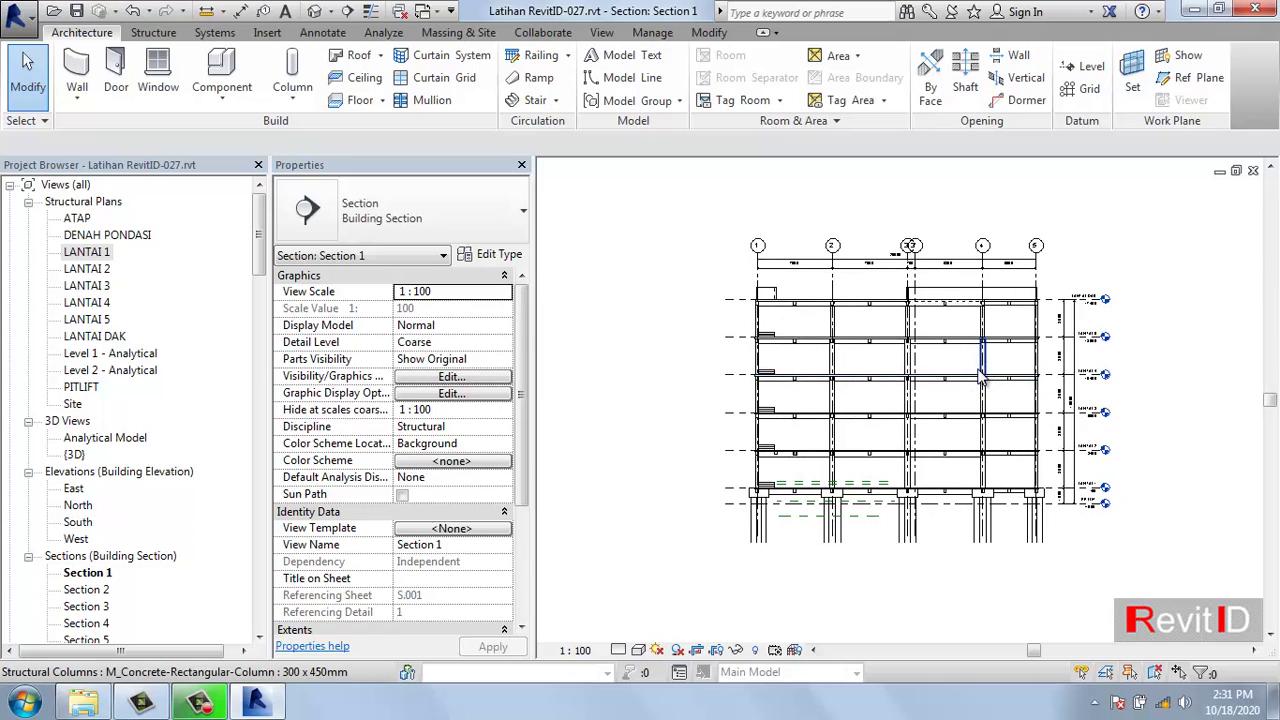
{"action": "right_click", "coordinate": [101, 574]}
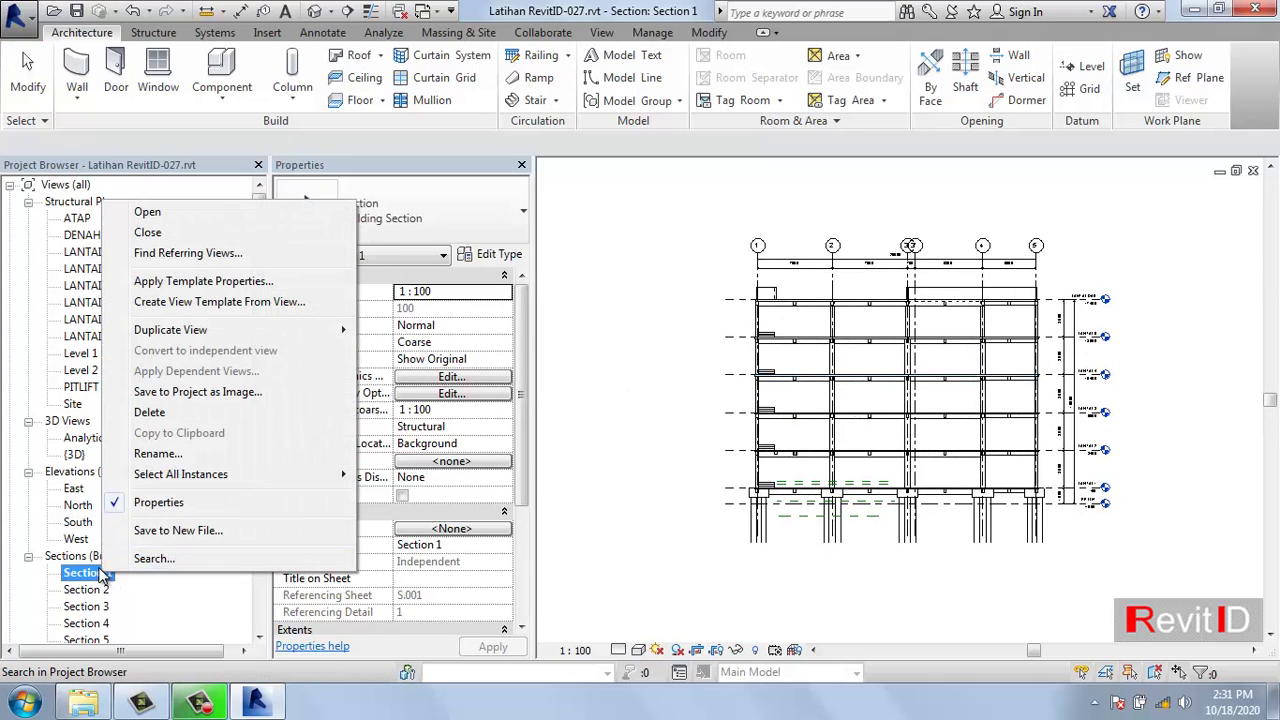
{"action": "left_click", "coordinate": [158, 454]}
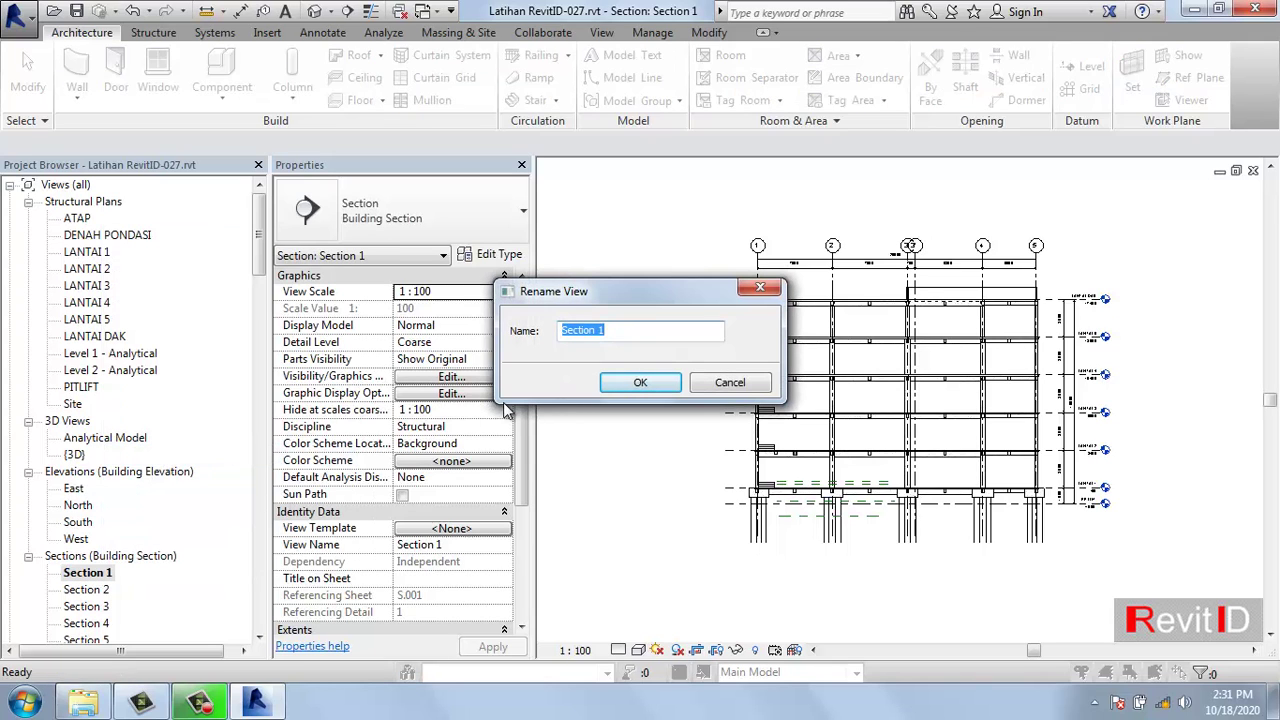
{"action": "key", "text": "Caps_Lock"}
{"action": "type", "text": "POTONGAN H"}
{"action": "left_click", "coordinate": [630, 383]}
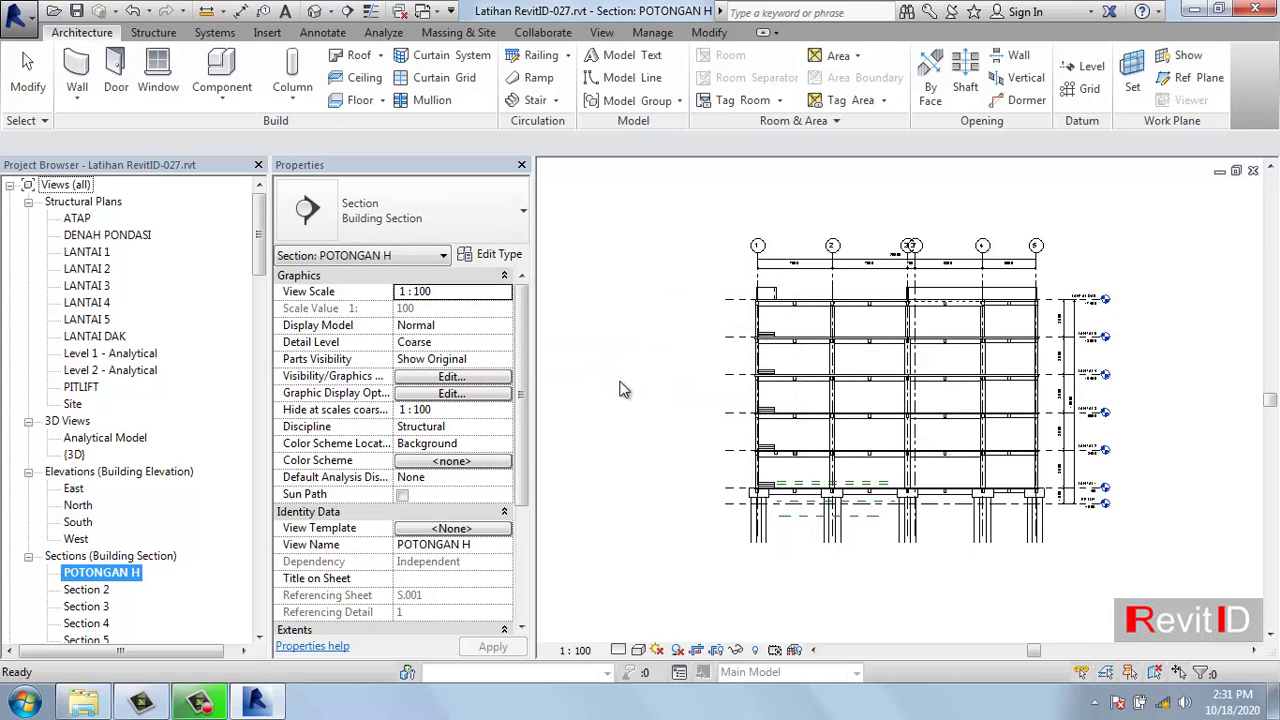
- Open the Section 2 view from its section mark on the LANTAI 1 plan and hide its crop boundary
{"action": "double_click", "coordinate": [98, 255]}
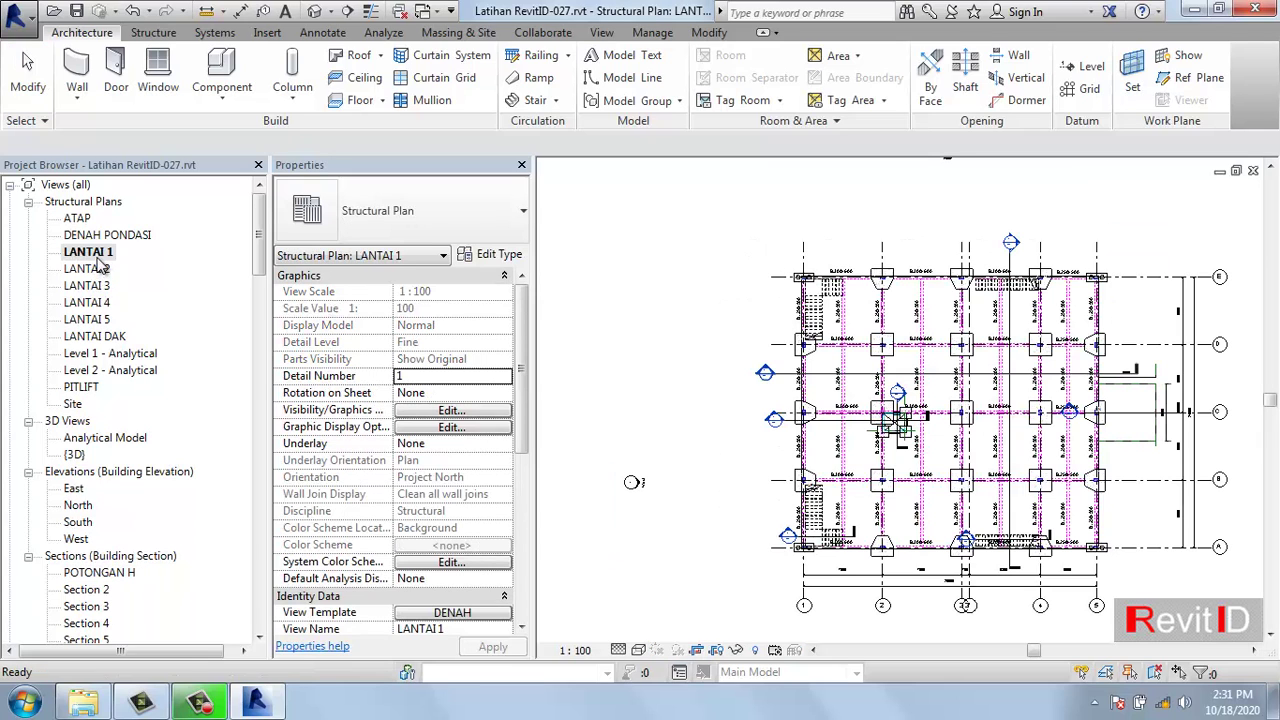
{"action": "double_click", "coordinate": [1011, 244]}
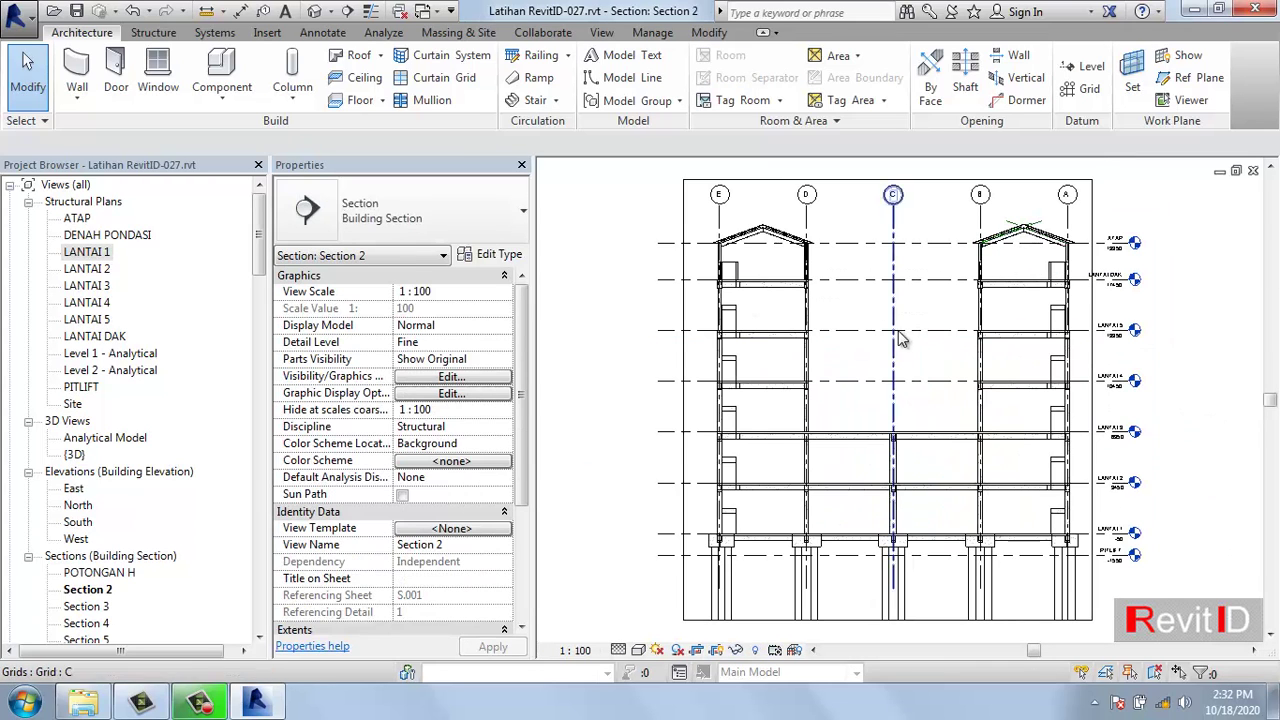
{"action": "middle_click_drag", "start_coordinate": [927, 342], "coordinate": [910, 348]}
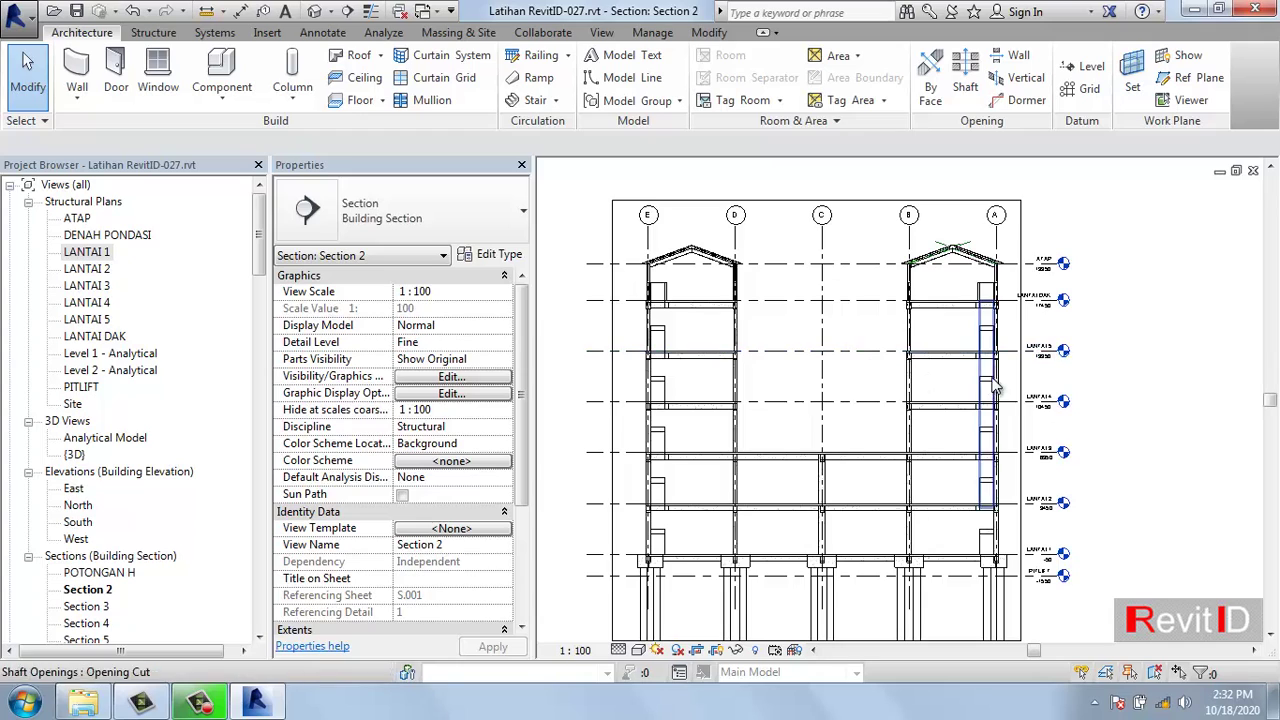
{"action": "scroll", "coordinate": [840, 492], "scroll_direction": "down", "scroll_amount": 1}
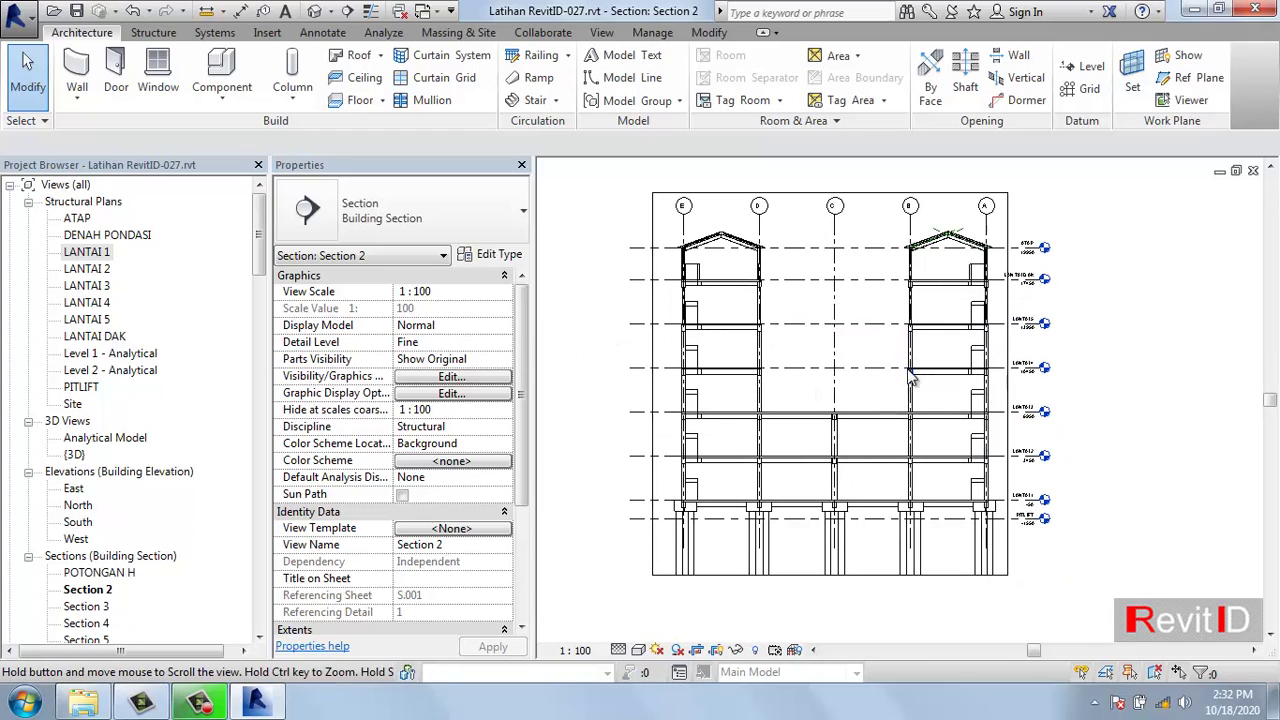
{"action": "left_click", "coordinate": [721, 651]}
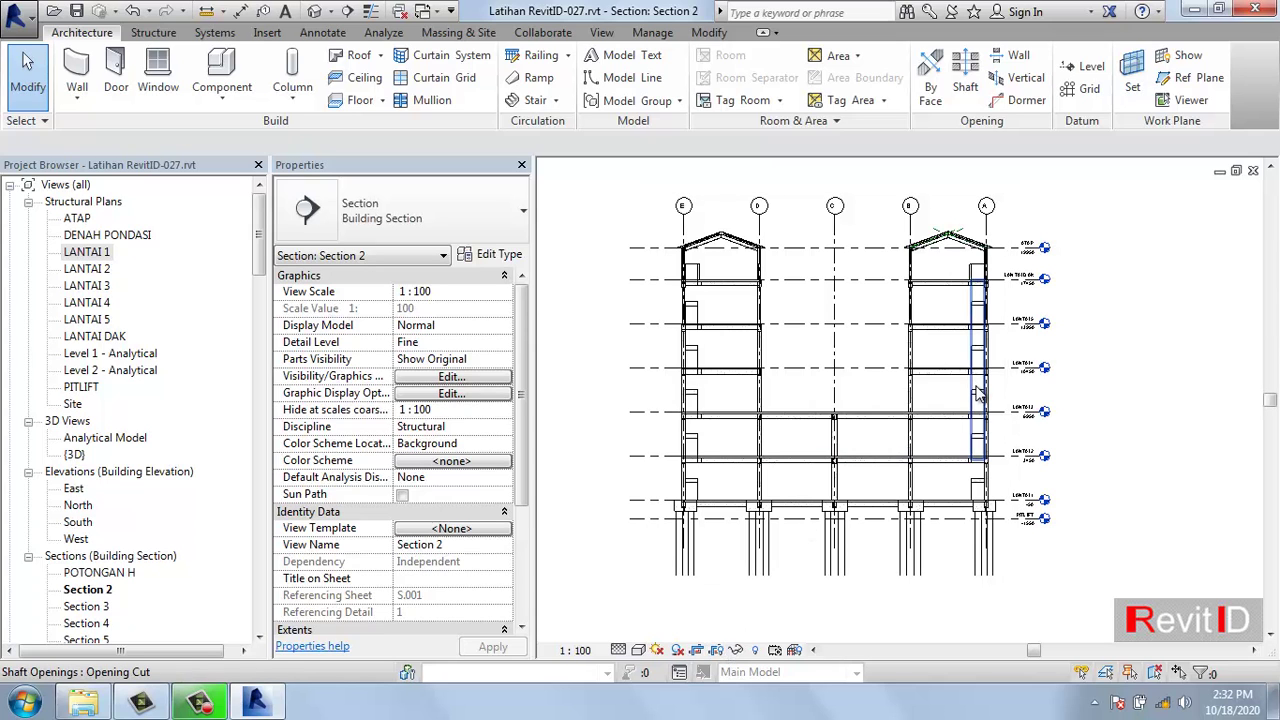
- Raise the aligned bubbles of grids E to A higher above the roof to leave room for dimensions
{"action": "scroll", "coordinate": [878, 340], "scroll_direction": "up", "scroll_amount": 3}
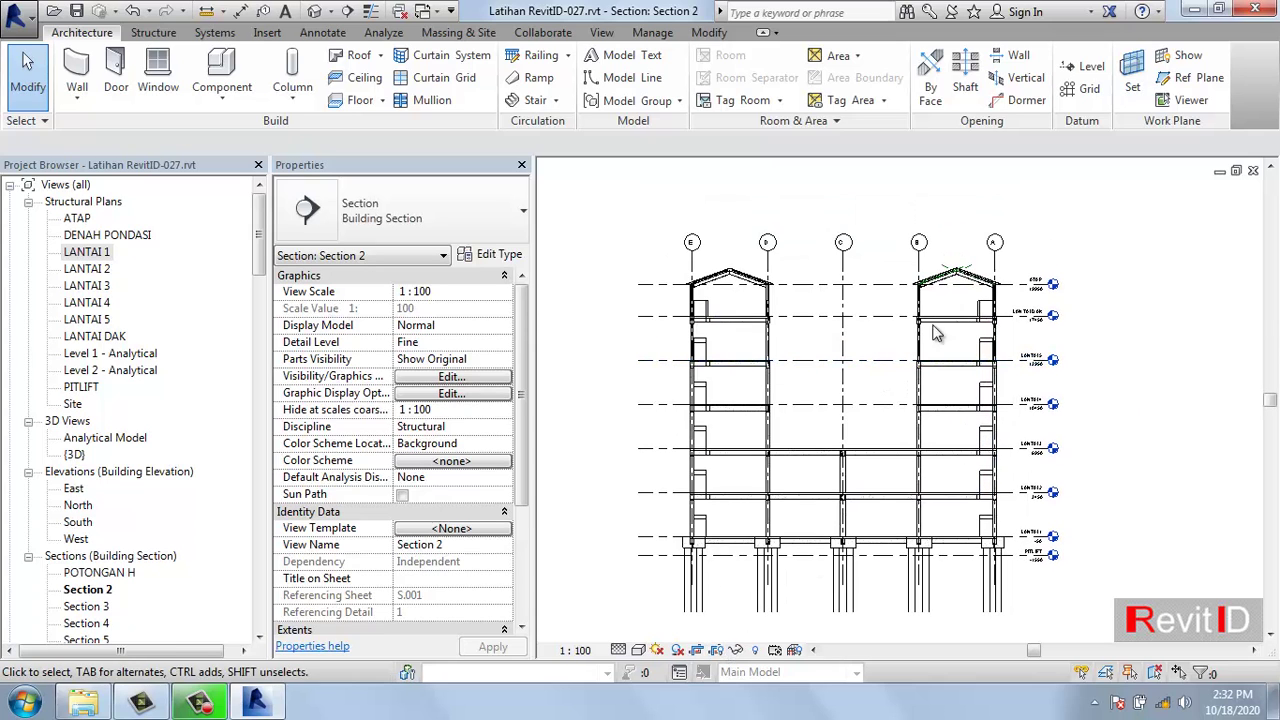
{"action": "middle_click_drag", "start_coordinate": [844, 321], "coordinate": [937, 357]}
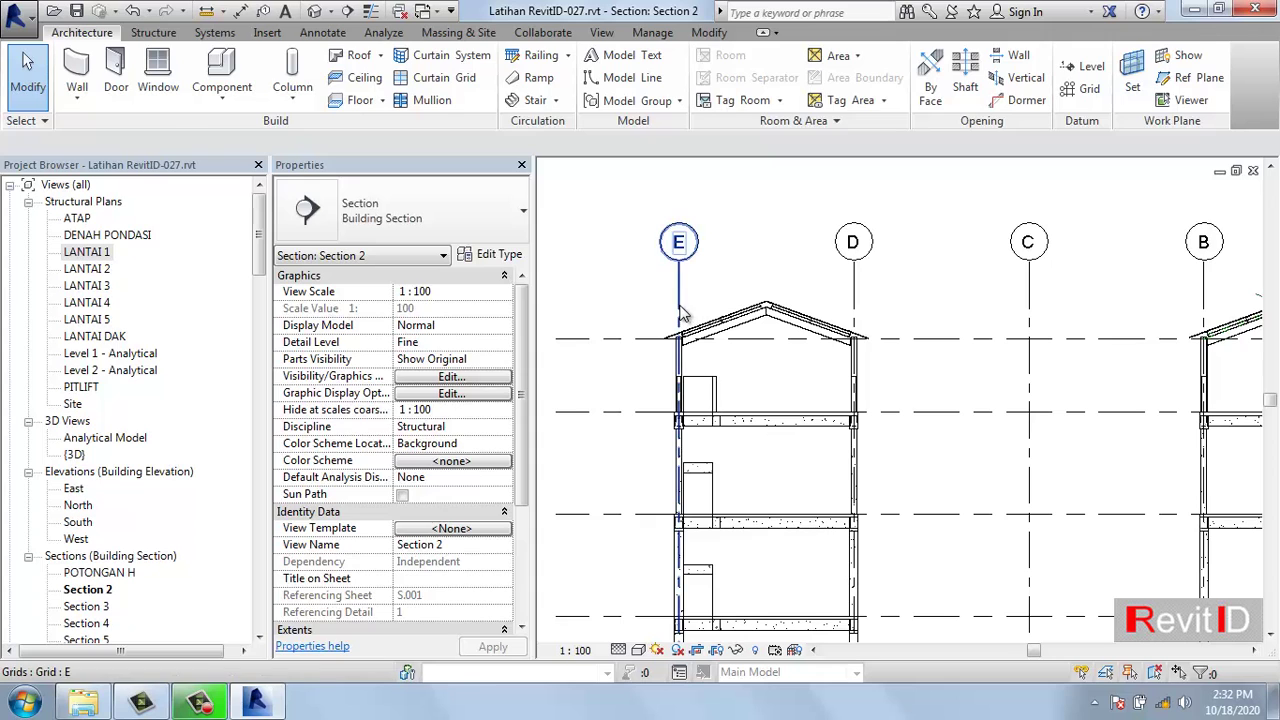
{"action": "left_click", "coordinate": [680, 285]}
{"action": "scroll", "coordinate": [680, 290], "scroll_direction": "down", "scroll_amount": 3}
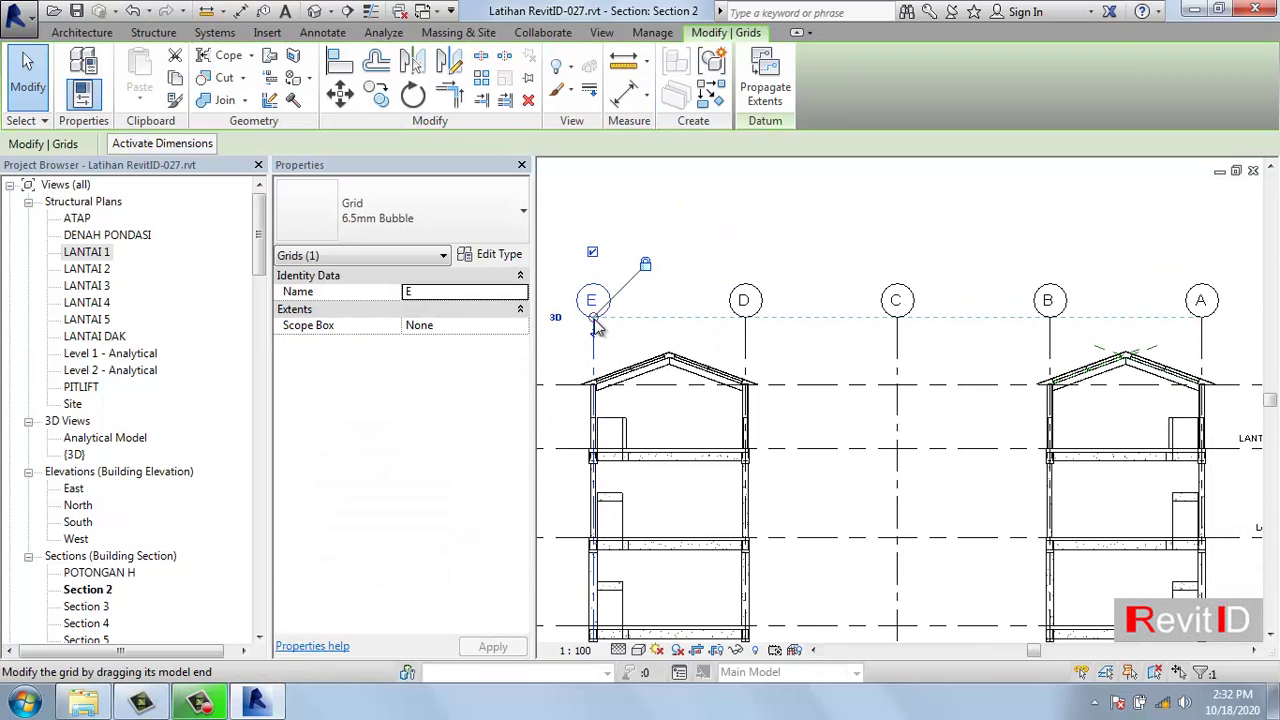
{"action": "left_click", "coordinate": [600, 342]}
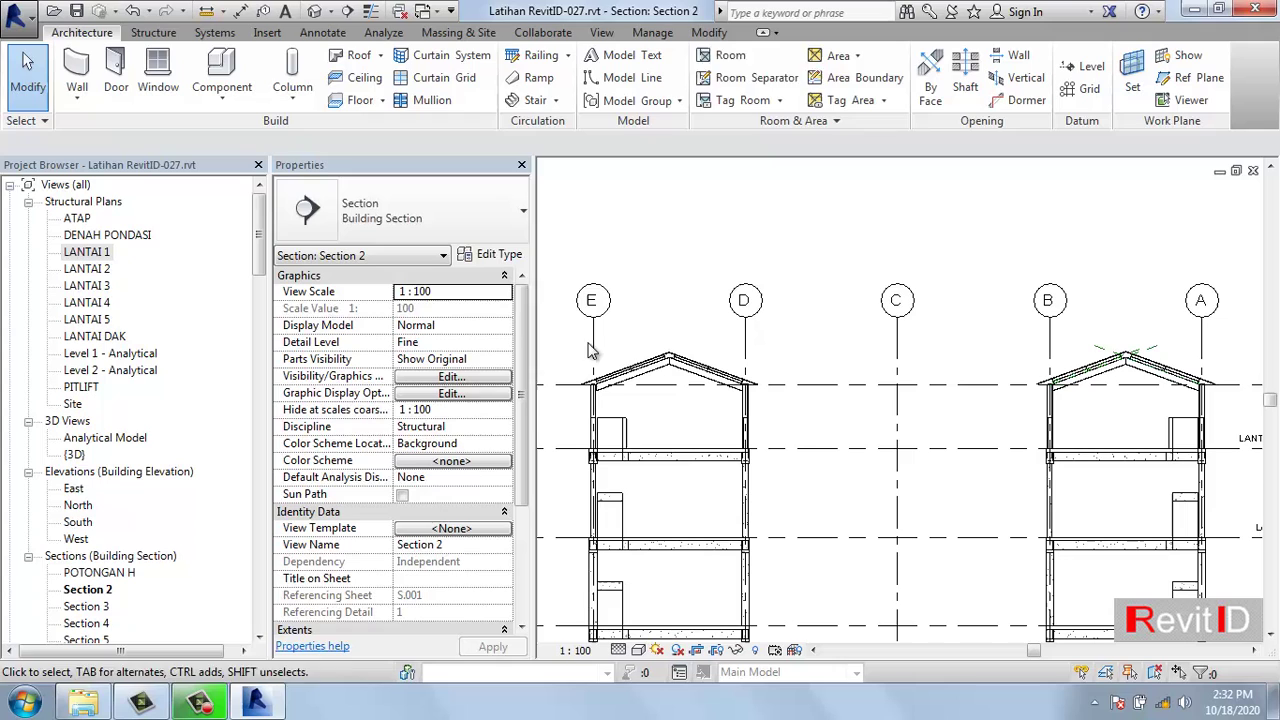
{"action": "left_click", "coordinate": [897, 320]}
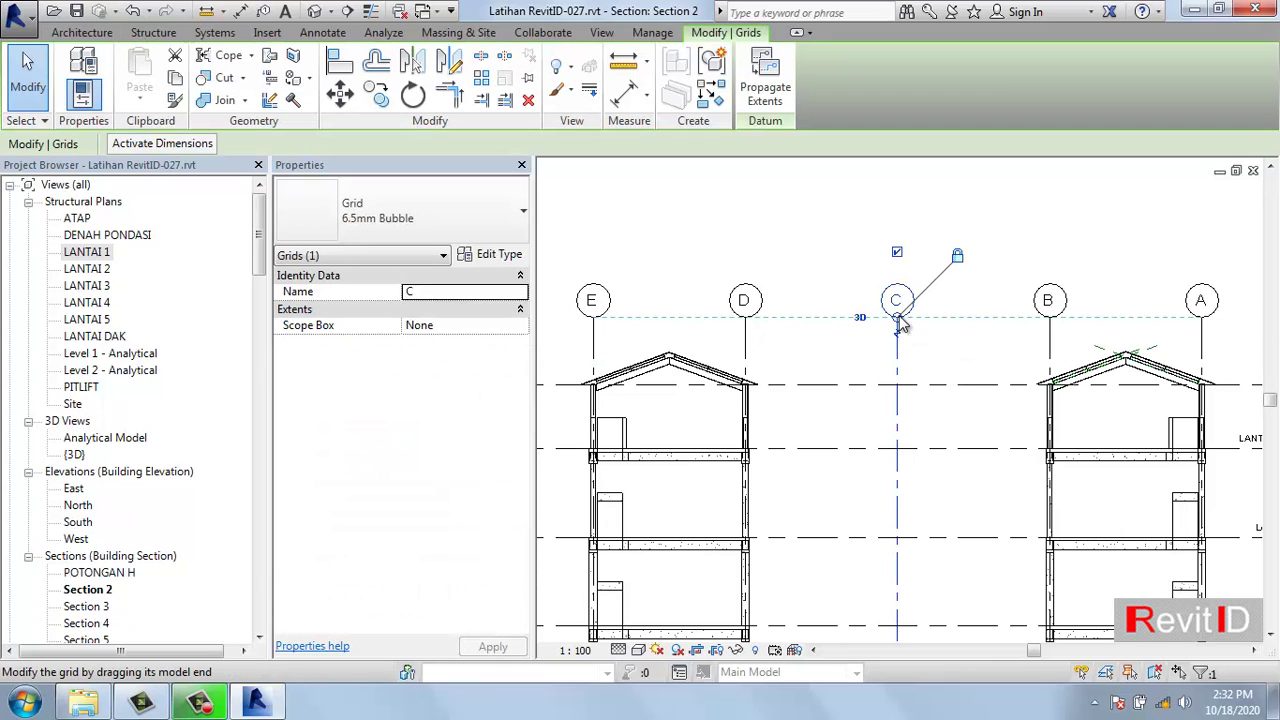
{"action": "left_click_drag", "start_coordinate": [899, 322], "coordinate": [900, 270]}
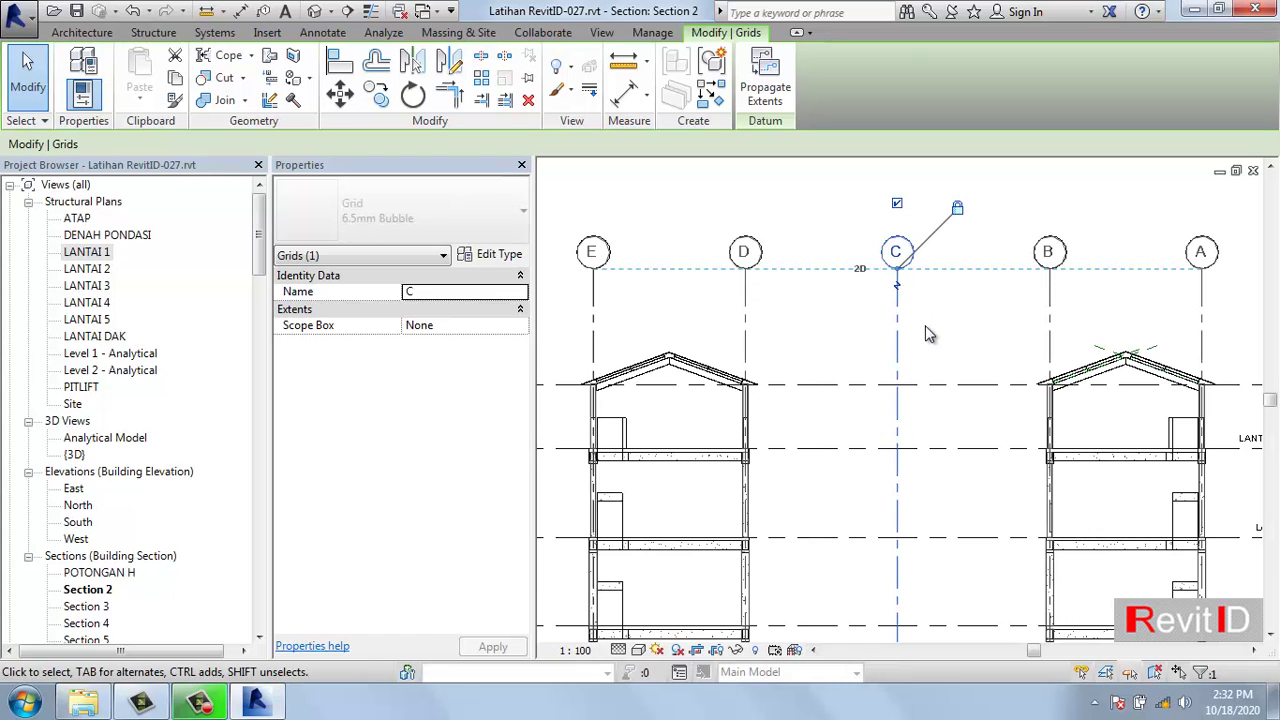
{"action": "left_click", "coordinate": [928, 334]}
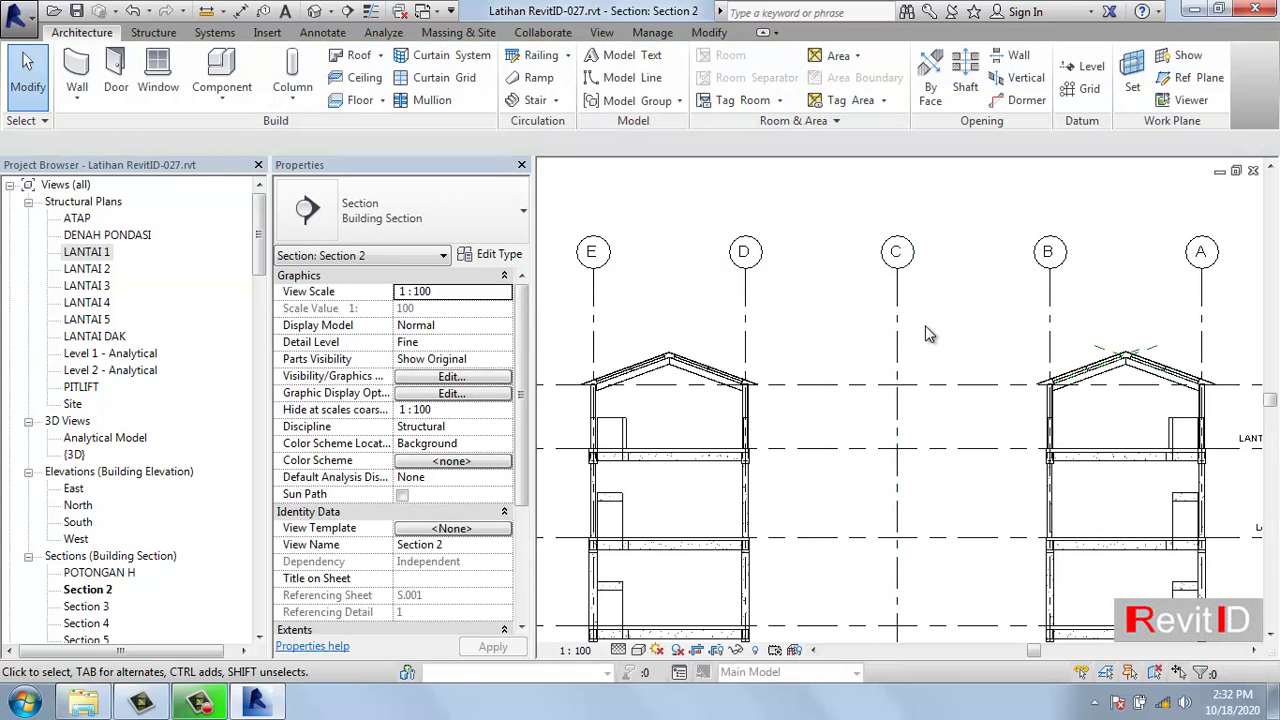
- Place an aligned dimension chain across grids E, D, C, B and A, between the roof and the grid bubbles
{"action": "left_click", "coordinate": [240, 12]}
{"action": "left_click", "coordinate": [594, 358]}
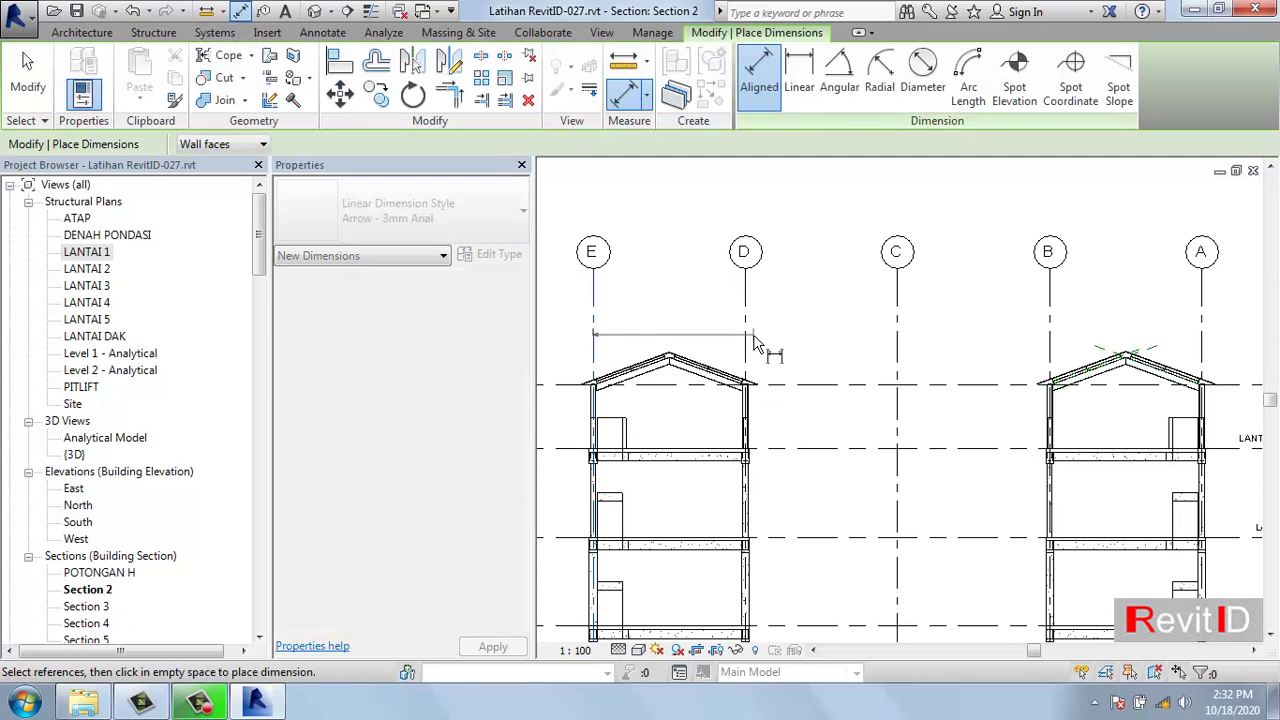
{"action": "left_click", "coordinate": [745, 340]}
{"action": "left_click", "coordinate": [897, 332]}
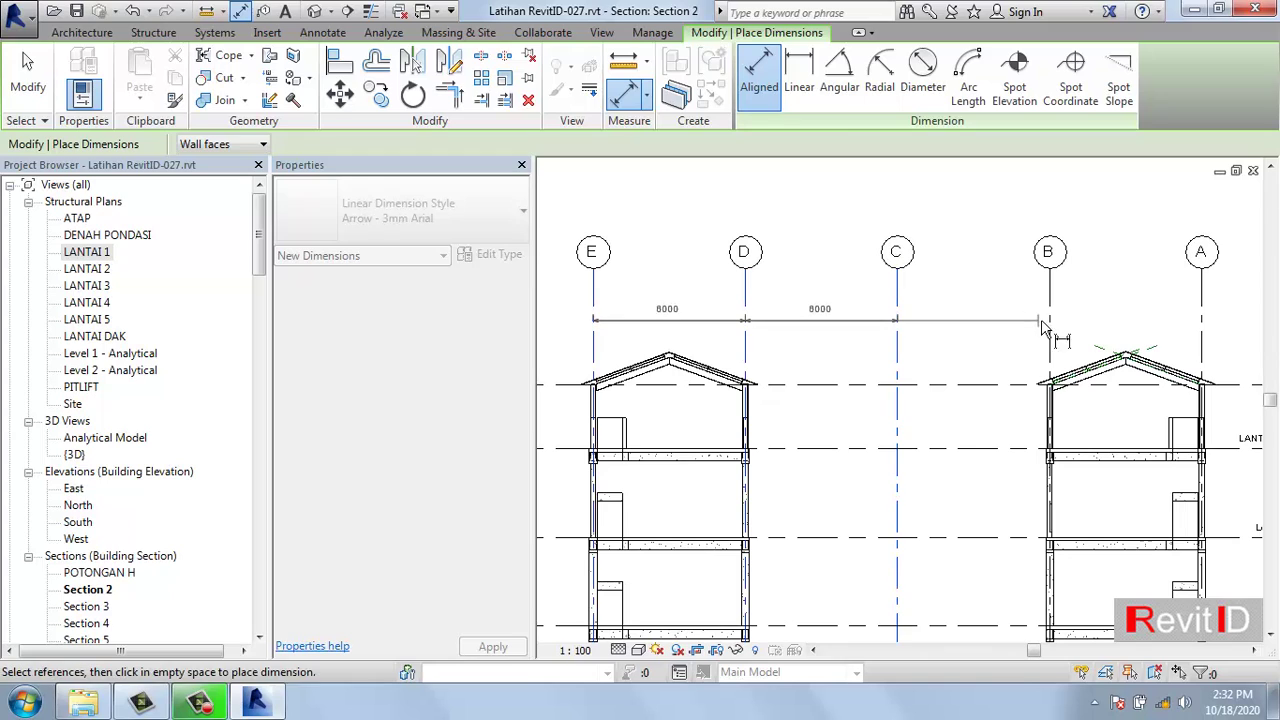
{"action": "left_click", "coordinate": [1049, 325]}
{"action": "left_click", "coordinate": [1201, 322]}
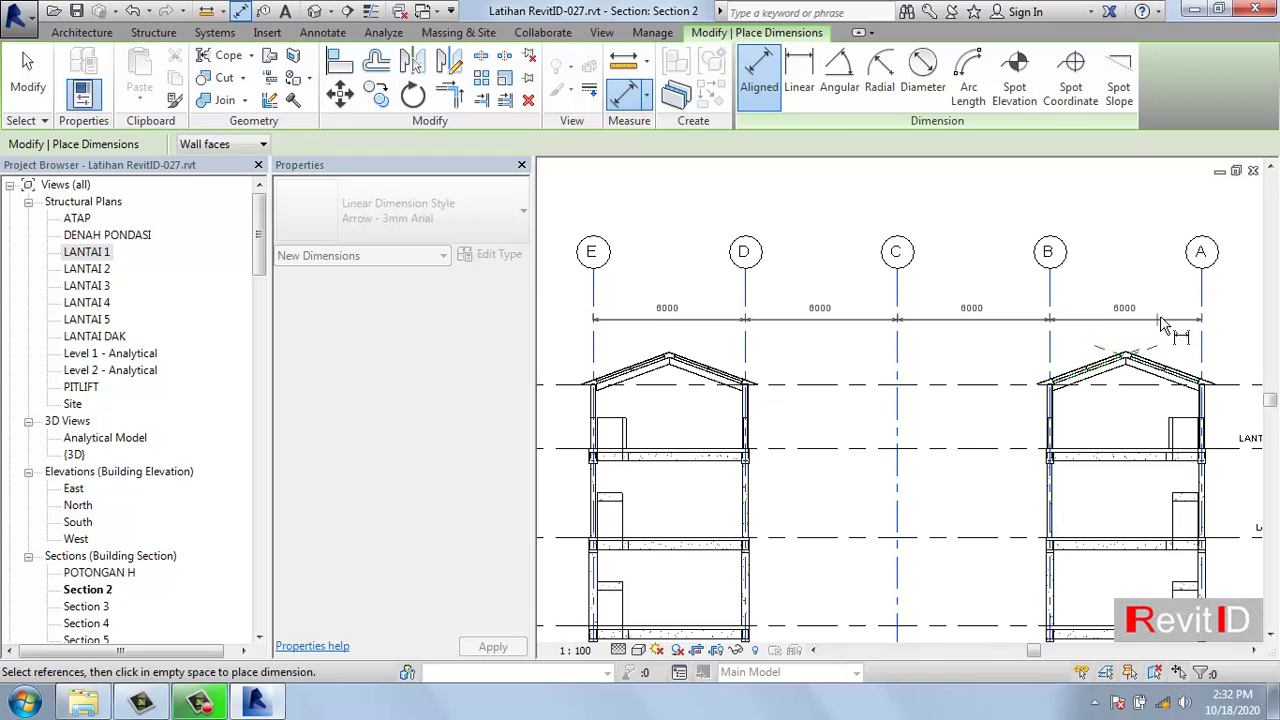
{"action": "left_click", "coordinate": [1220, 327]}
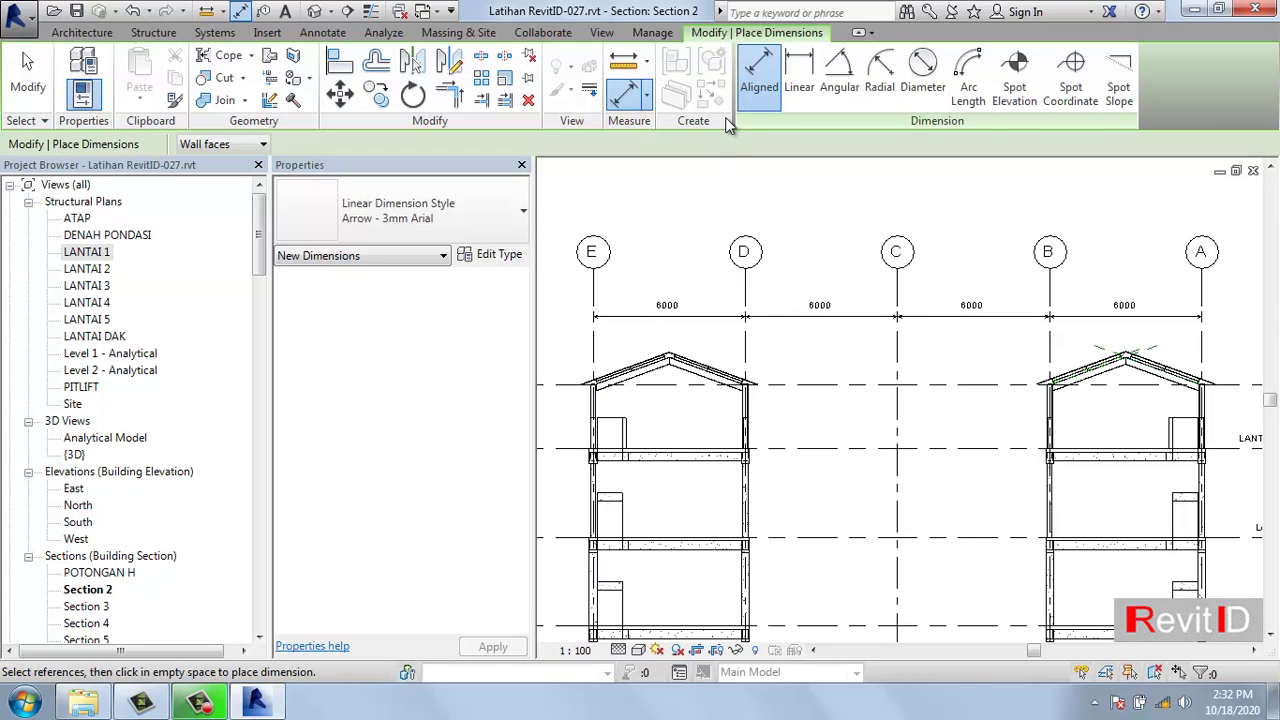
{"action": "left_click", "coordinate": [595, 345]}
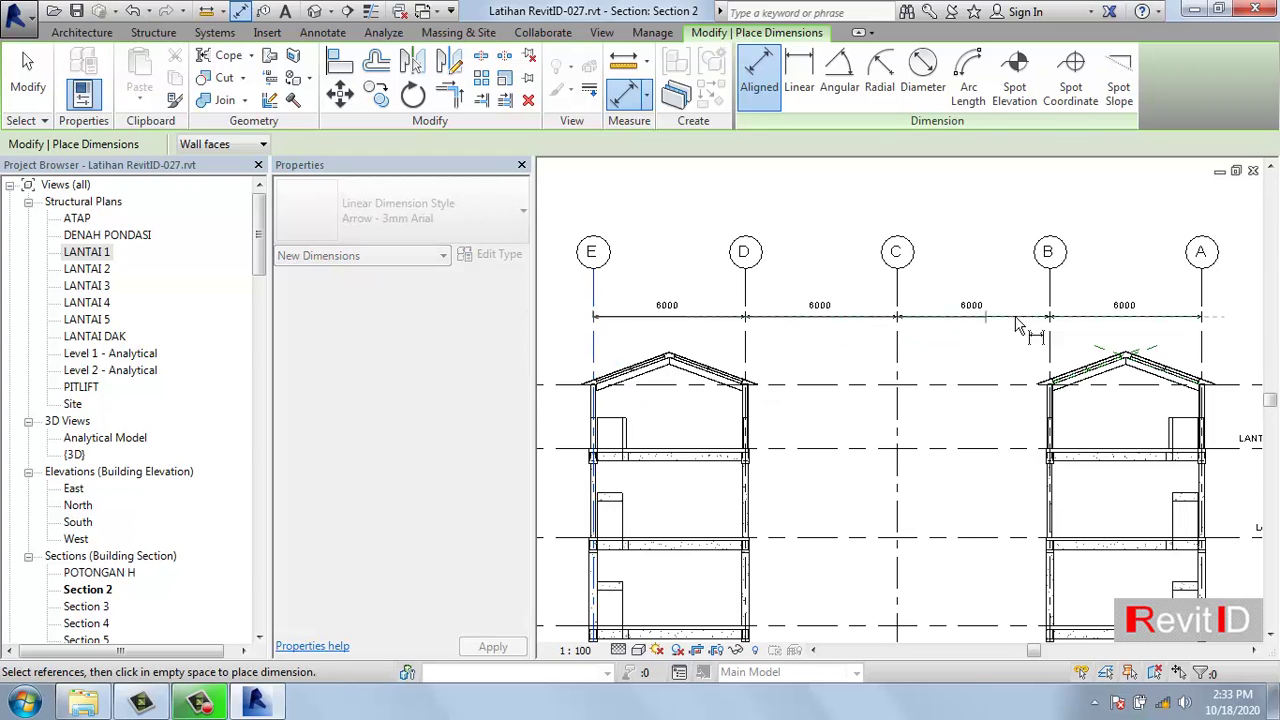
{"action": "left_click", "coordinate": [1203, 352]}
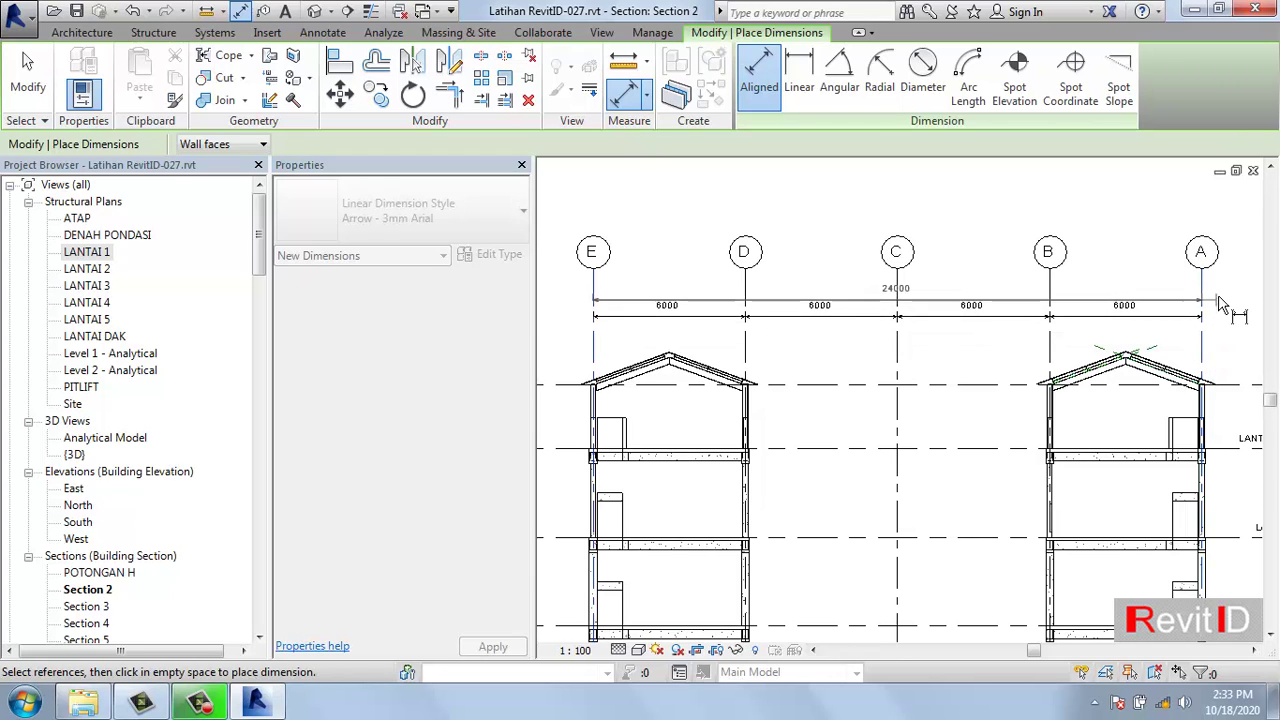
{"action": "key", "text": "Escape"}
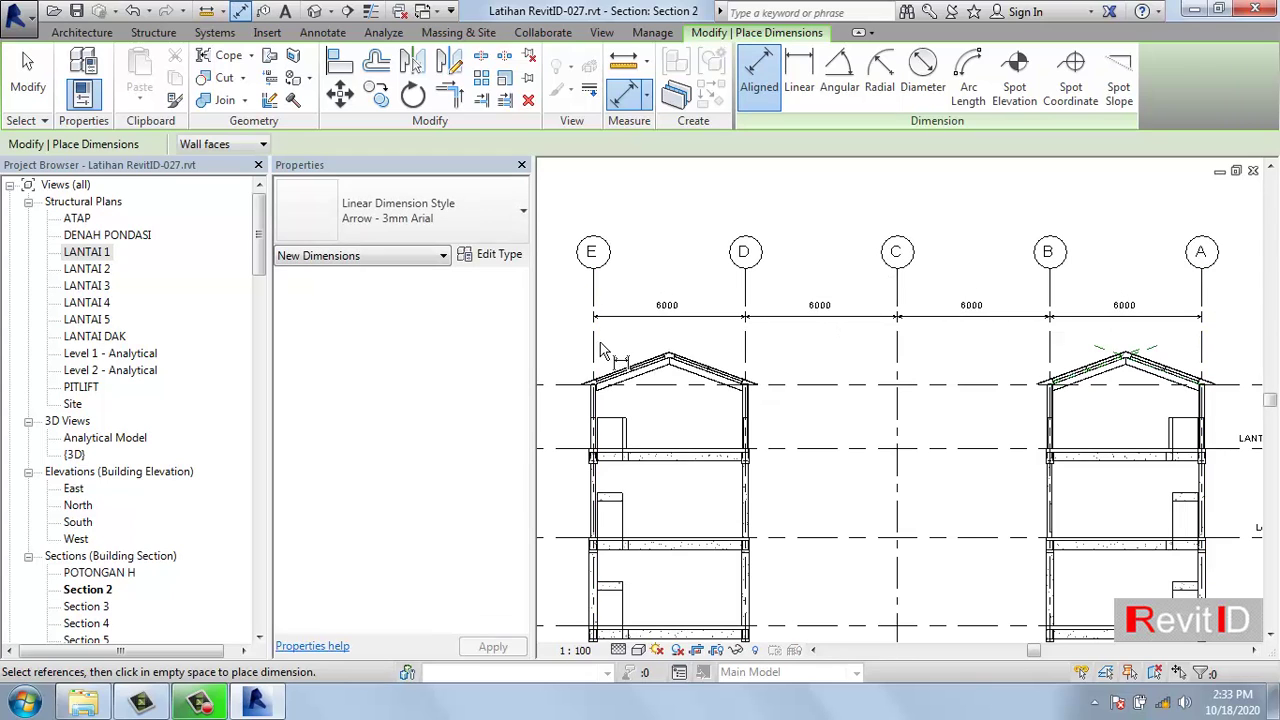
- Add an overall dimension from grid E to grid A, between the grid dimension chain and the bubbles
{"action": "left_click", "coordinate": [595, 345]}
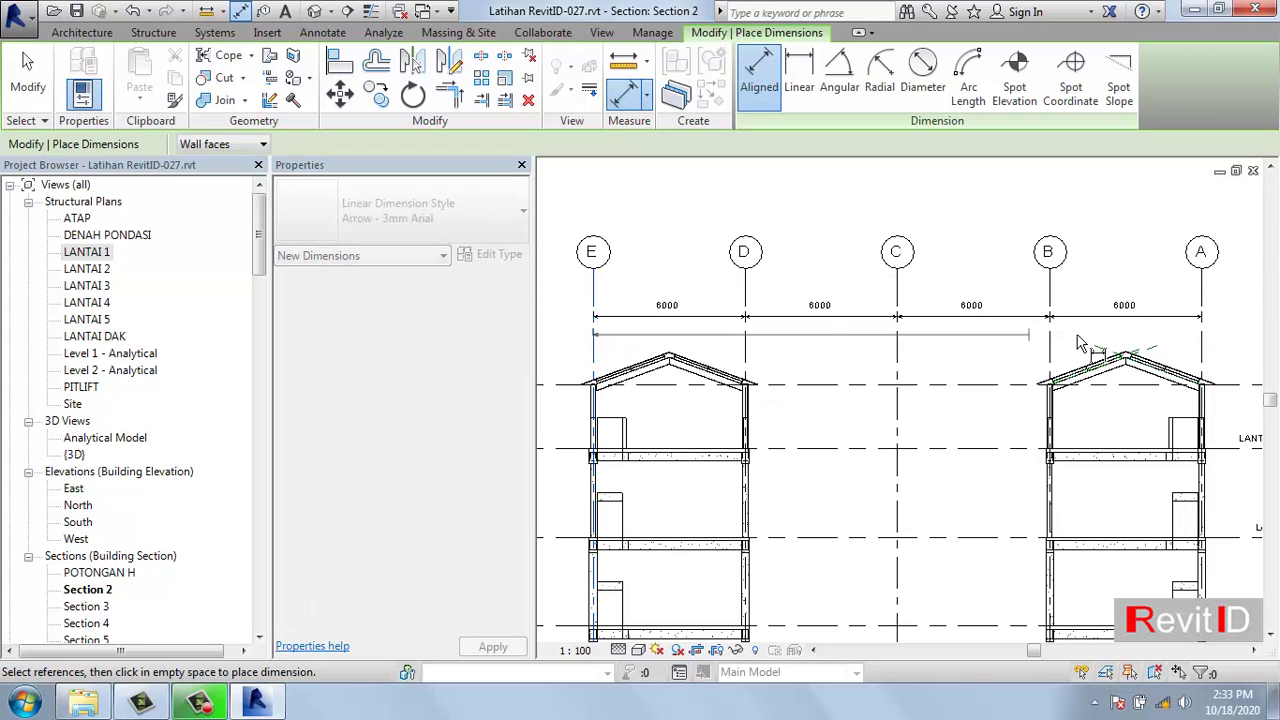
{"action": "left_click", "coordinate": [1205, 345]}
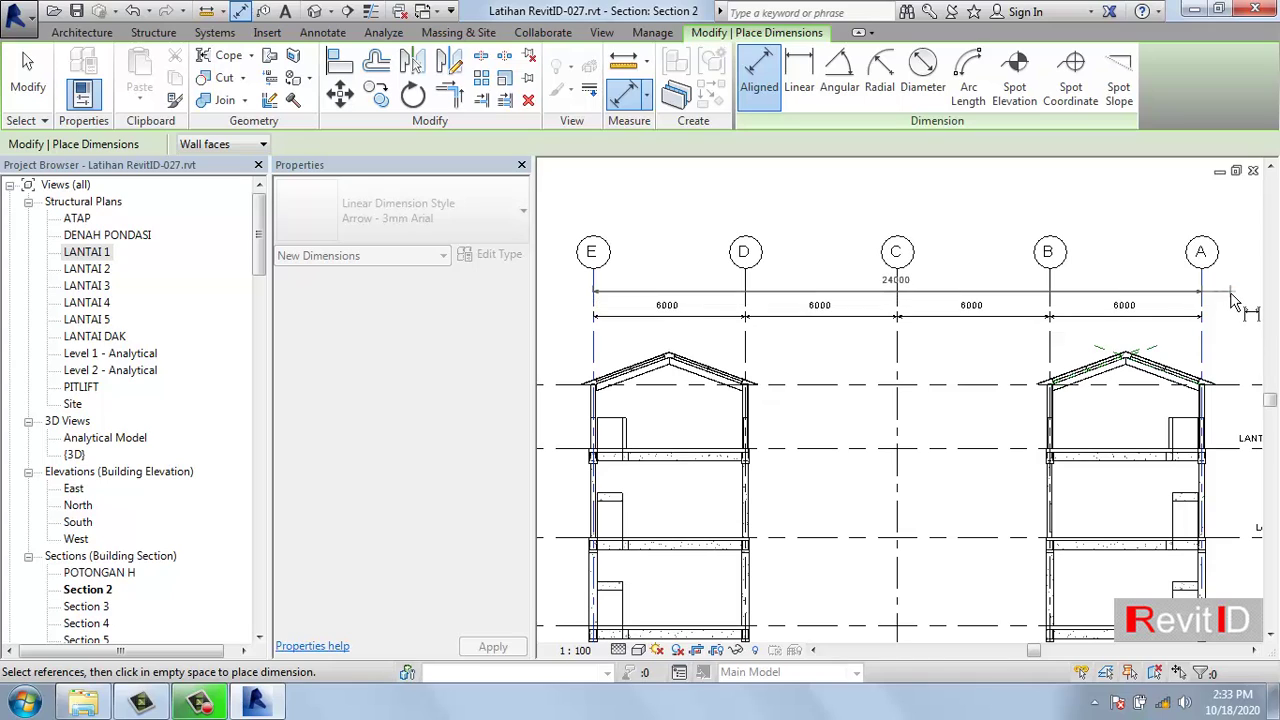
{"action": "left_click", "coordinate": [1233, 300]}
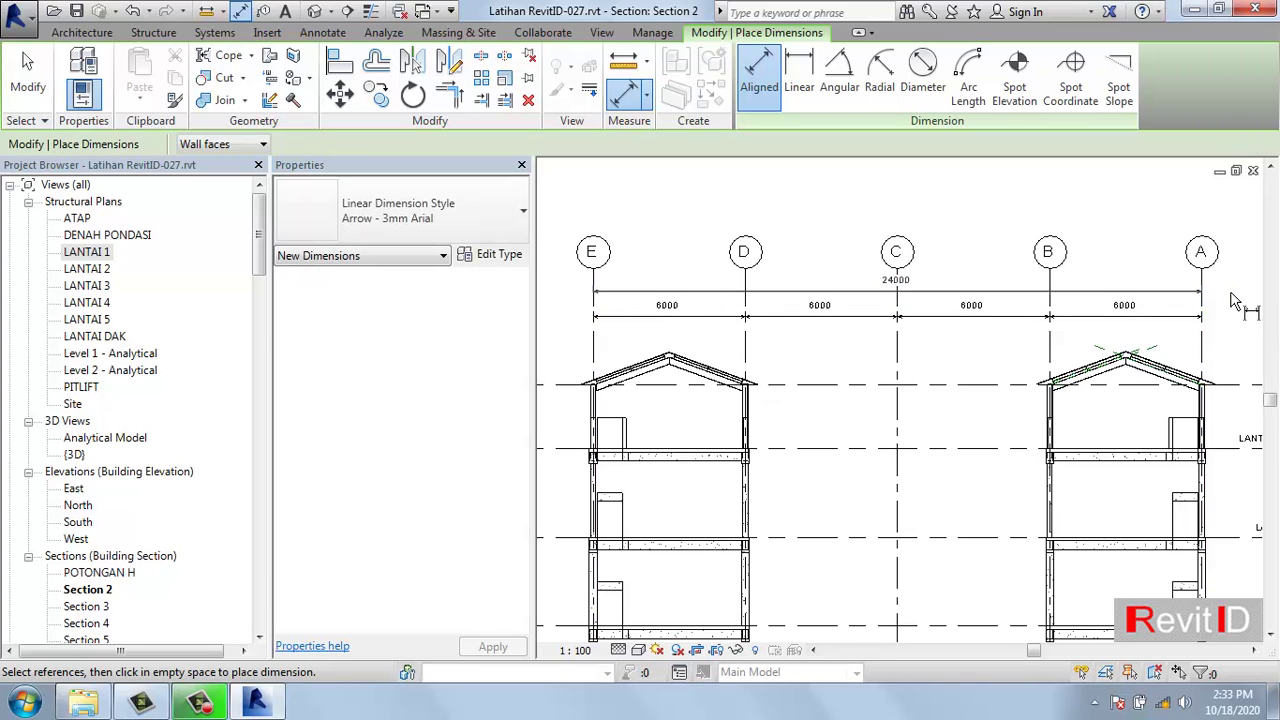
{"action": "key", "text": "Escape"}
{"action": "key", "text": "Escape"}
- Extend the aligned level heads farther out from the building beyond grid A, using the end of LANTAI 4
{"action": "scroll", "coordinate": [983, 360], "scroll_direction": "down", "scroll_amount": 3}
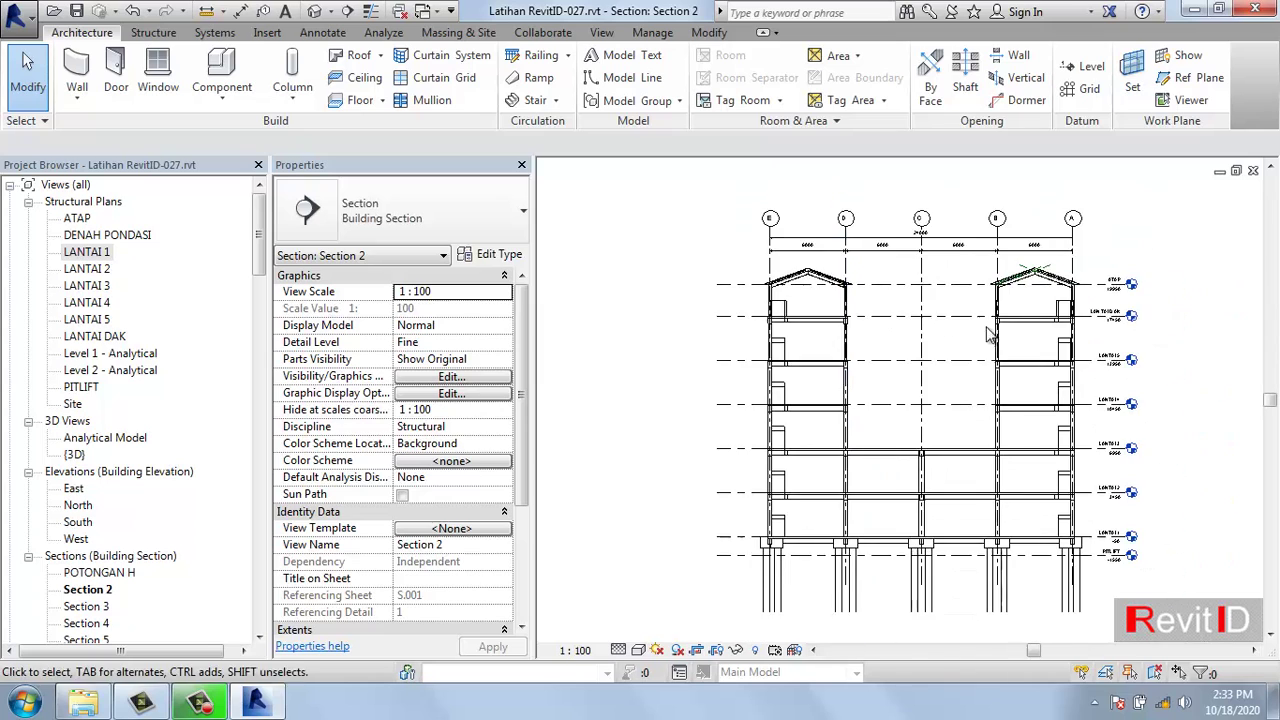
{"action": "middle_click_drag", "start_coordinate": [987, 325], "coordinate": [897, 330]}
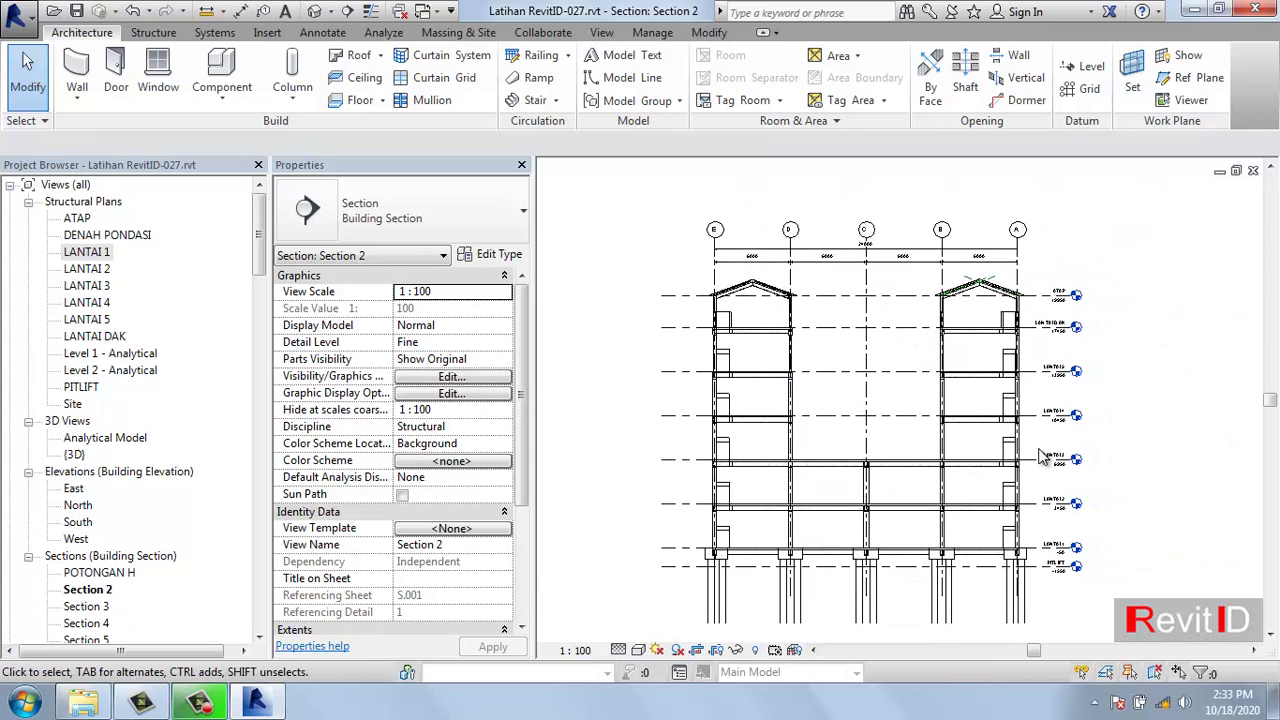
{"action": "scroll", "coordinate": [1040, 447], "scroll_direction": "up", "scroll_amount": 1}
{"action": "scroll", "coordinate": [1040, 447], "scroll_direction": "up", "scroll_amount": 1}
{"action": "middle_click_drag", "start_coordinate": [984, 477], "coordinate": [1018, 412]}
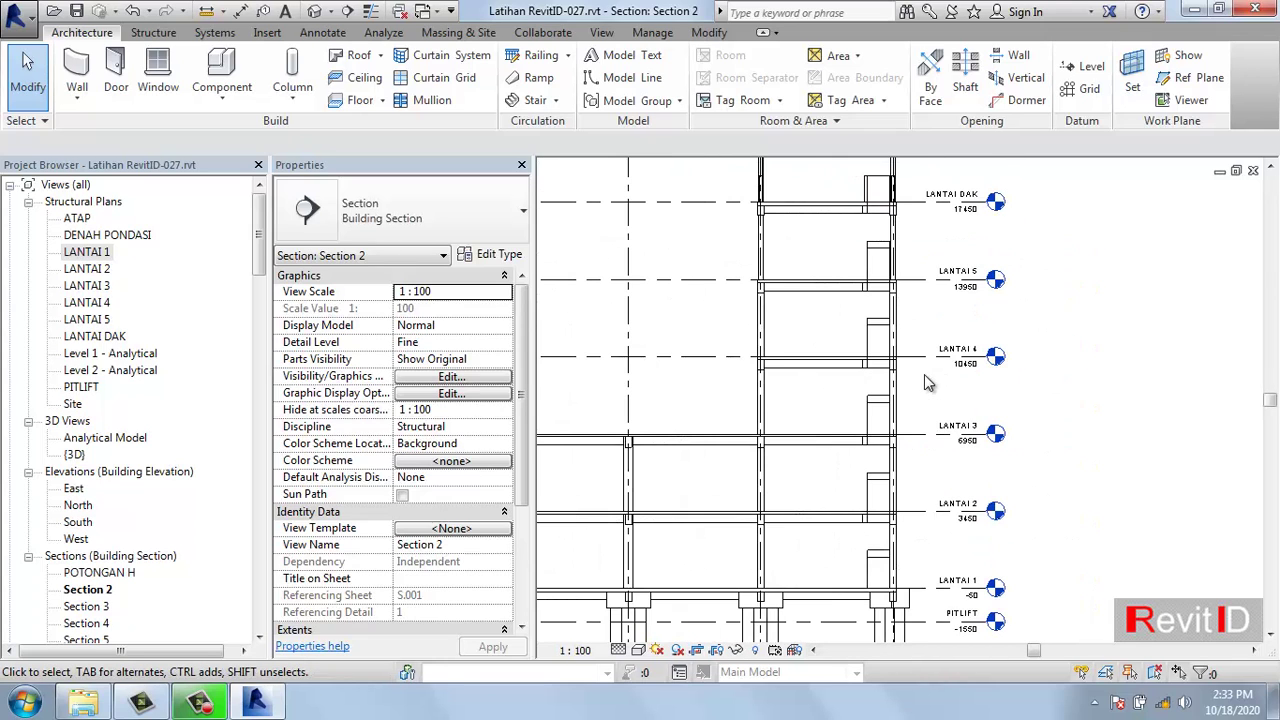
{"action": "left_click", "coordinate": [1018, 412]}
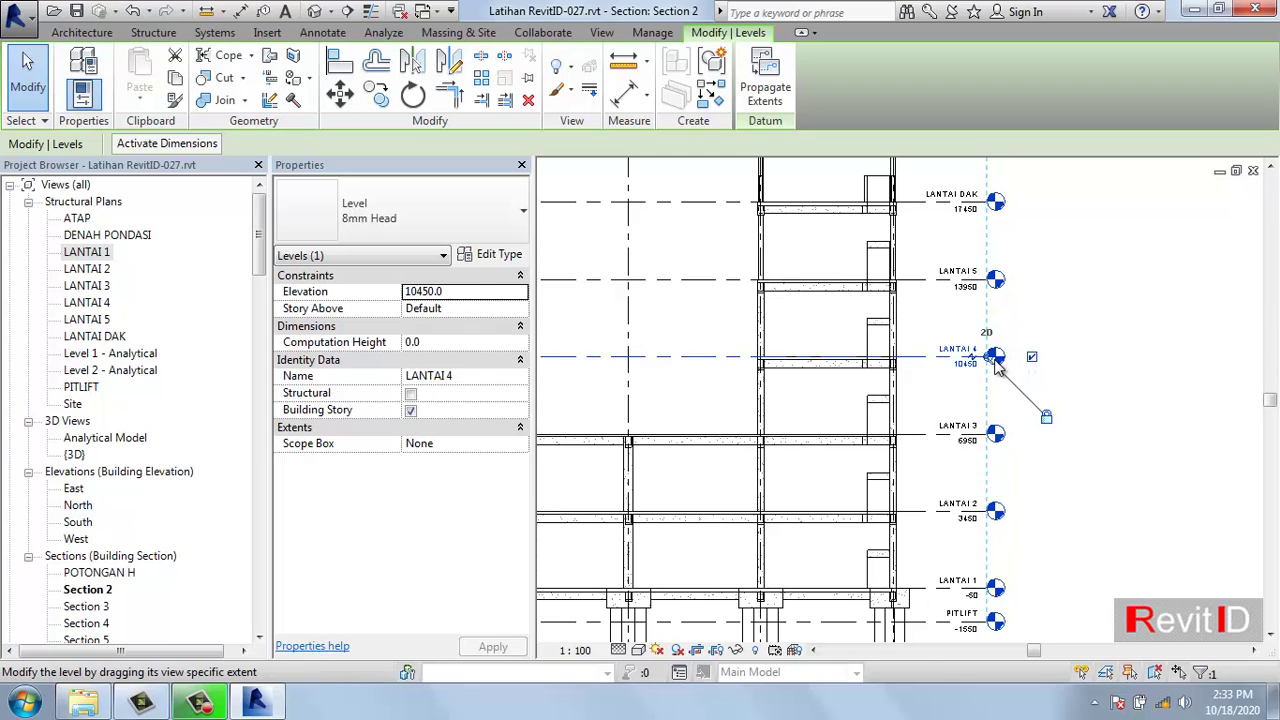
{"action": "scroll", "coordinate": [985, 363], "scroll_direction": "up", "scroll_amount": 2}
{"action": "left_click_drag", "start_coordinate": [998, 362], "coordinate": [1044, 356]}
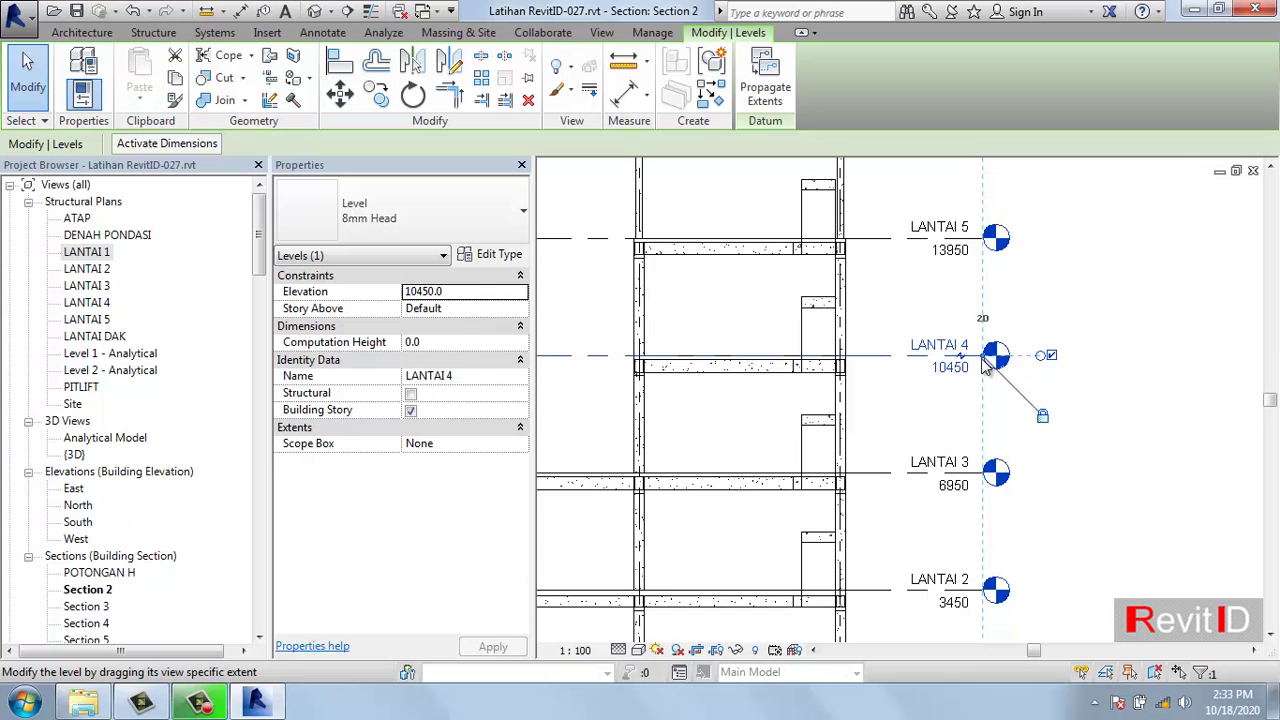
{"action": "mouse_move", "coordinate": [1042, 356]}
{"action": "left_mouse_down"}
{"action": "mouse_move", "coordinate": [1030, 357]}
{"action": "mouse_move", "coordinate": [1044, 362]}
{"action": "left_mouse_up"}
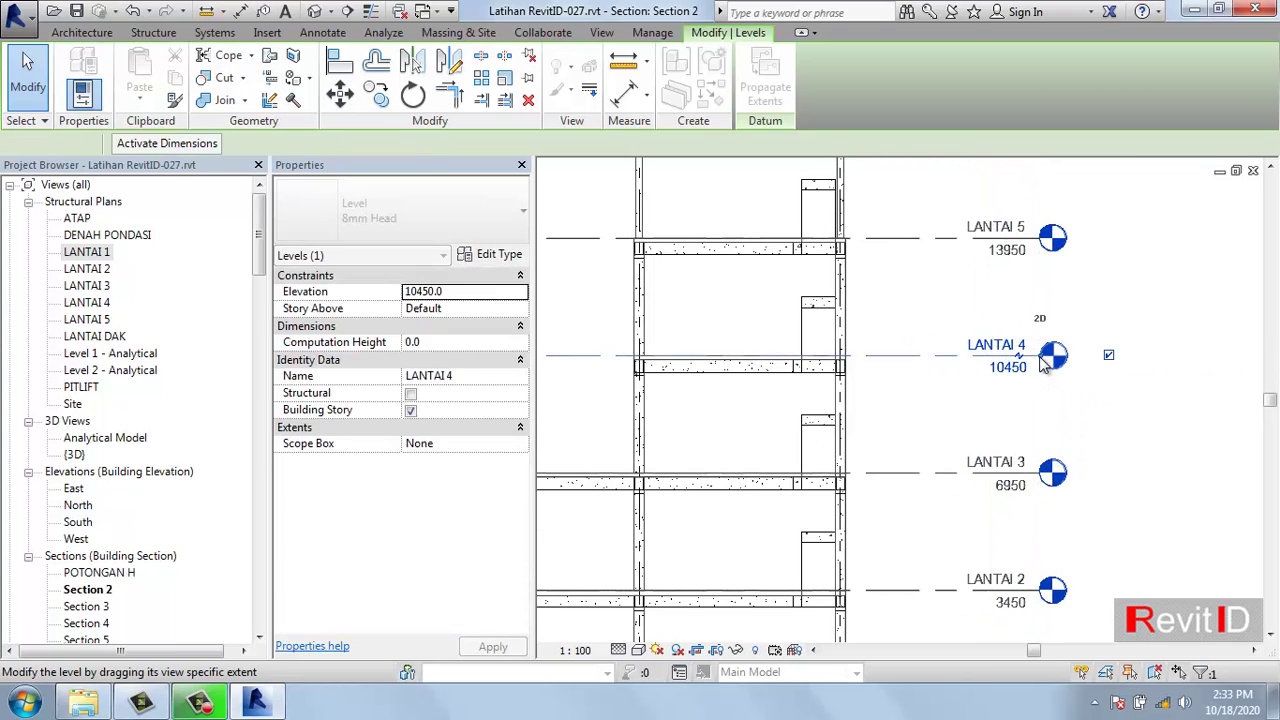
{"action": "key", "text": "Escape"}
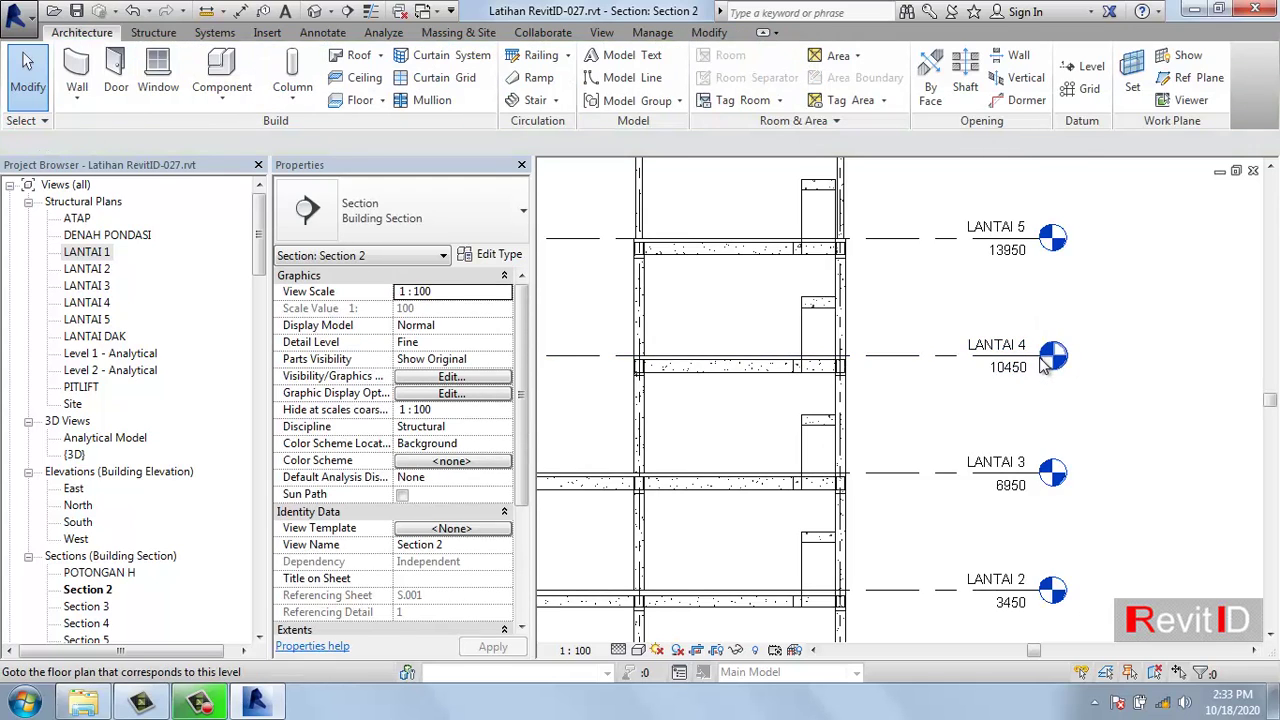
- Place a vertical dimension chain through all levels from ATAP down to PITLIFT, between the building and the level heads
{"action": "scroll", "coordinate": [1043, 362], "scroll_direction": "down", "scroll_amount": 2}
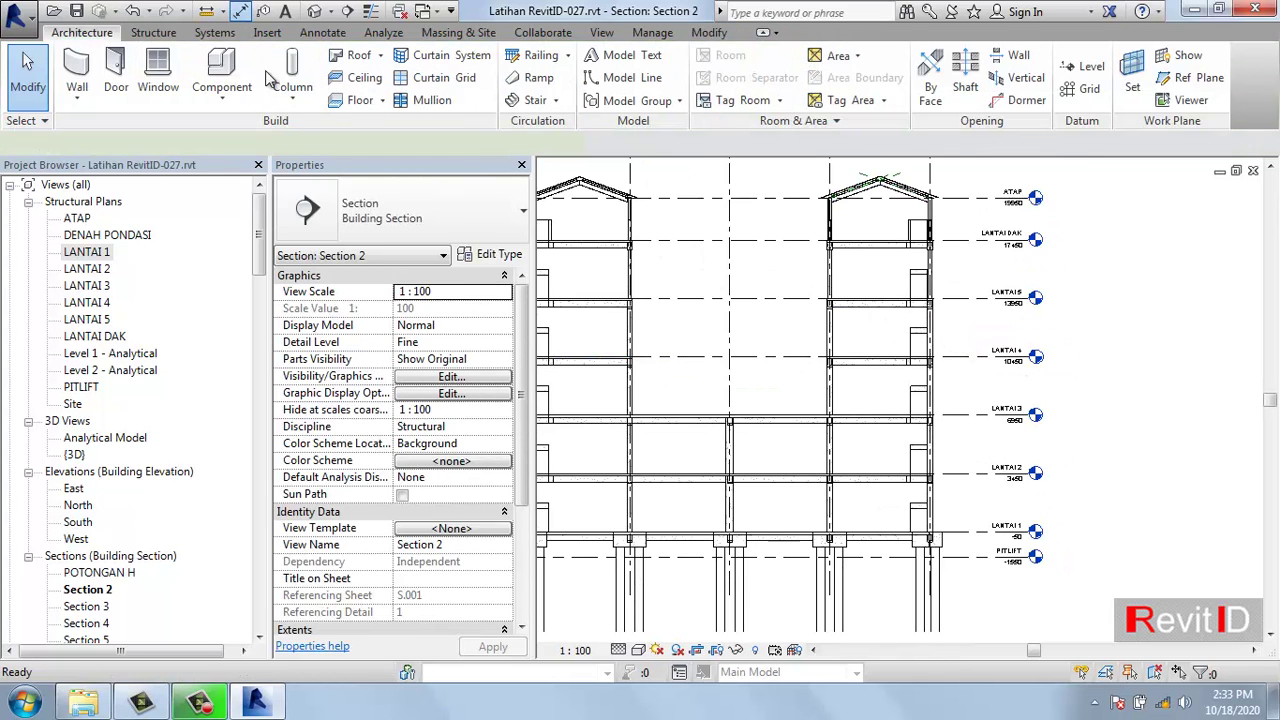
{"action": "key", "text": "d"}
{"action": "key", "text": "i"}
{"action": "left_click", "coordinate": [957, 199]}
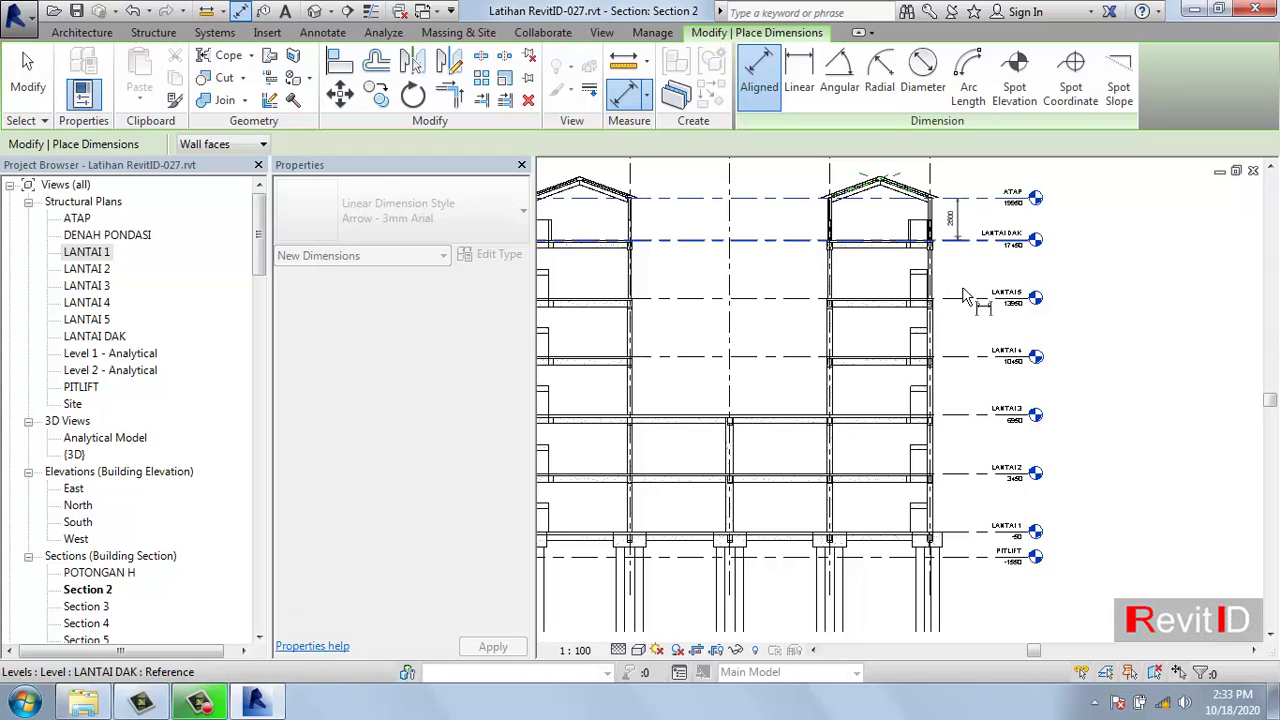
{"action": "left_click", "coordinate": [966, 298]}
{"action": "left_click", "coordinate": [966, 356]}
{"action": "left_click", "coordinate": [966, 414]}
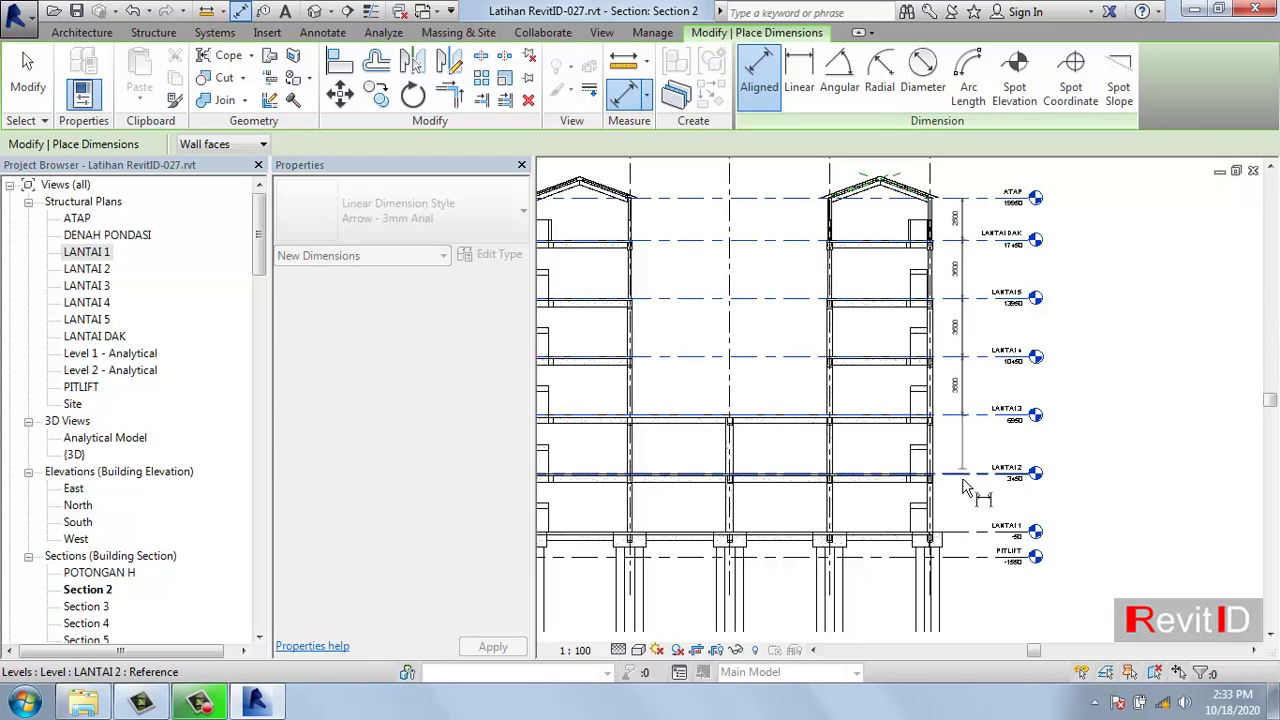
{"action": "left_click", "coordinate": [965, 473]}
{"action": "left_click", "coordinate": [962, 531]}
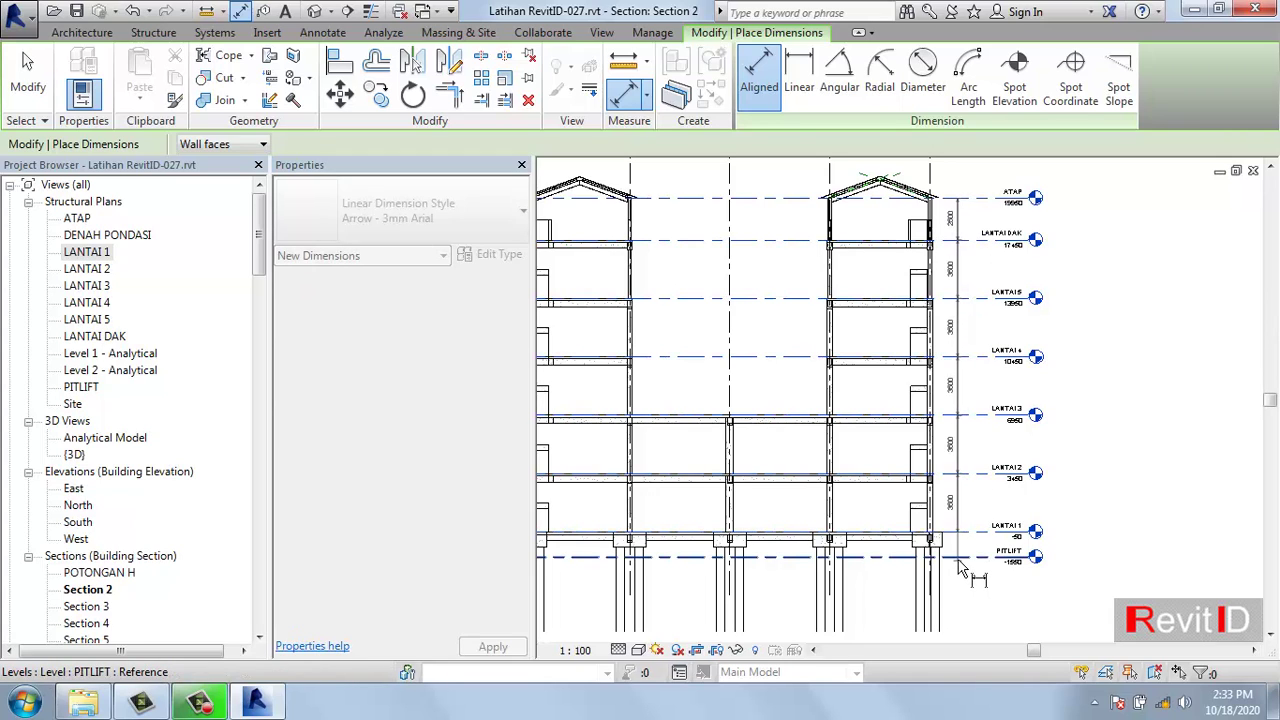
{"action": "left_click", "coordinate": [959, 567]}
{"action": "scroll", "coordinate": [960, 450], "scroll_direction": "up", "scroll_amount": 3}
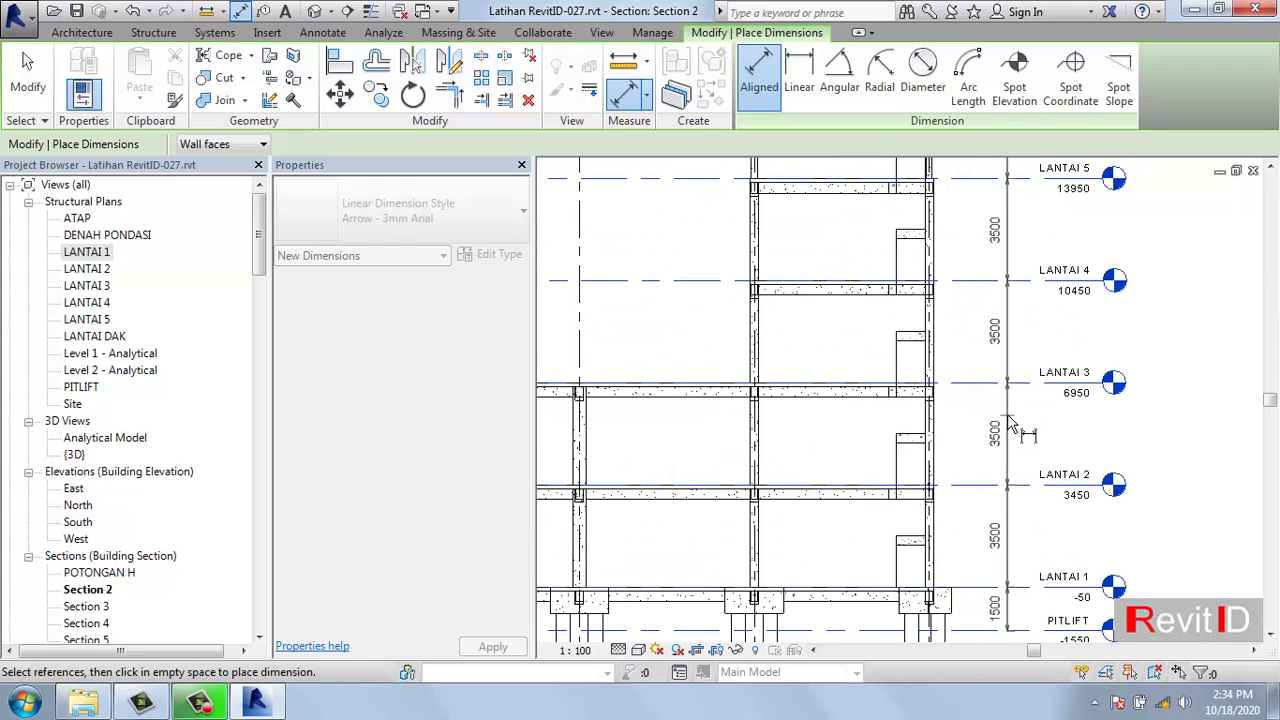
{"action": "left_click", "coordinate": [1001, 428]}
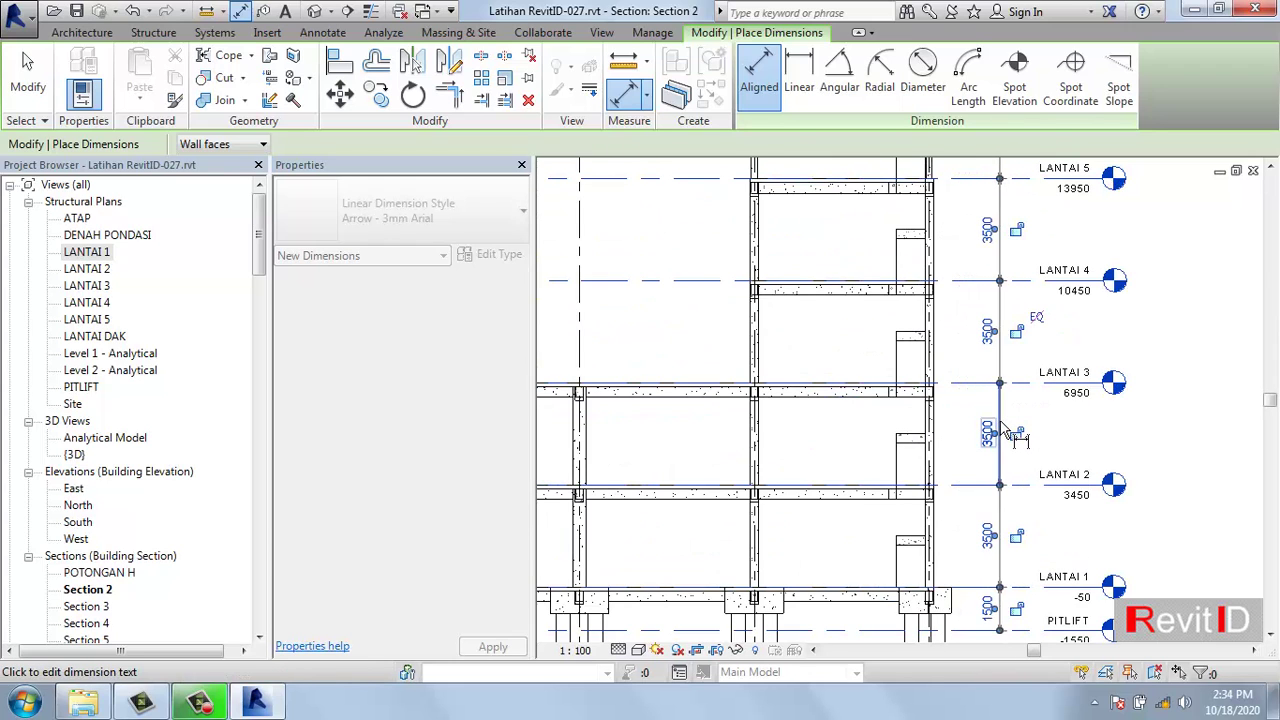
- Add an overall vertical dimension from PITLIFT to ATAP, between the level dimension chain and the level heads
{"action": "scroll", "coordinate": [997, 458], "scroll_direction": "down", "scroll_amount": 2}
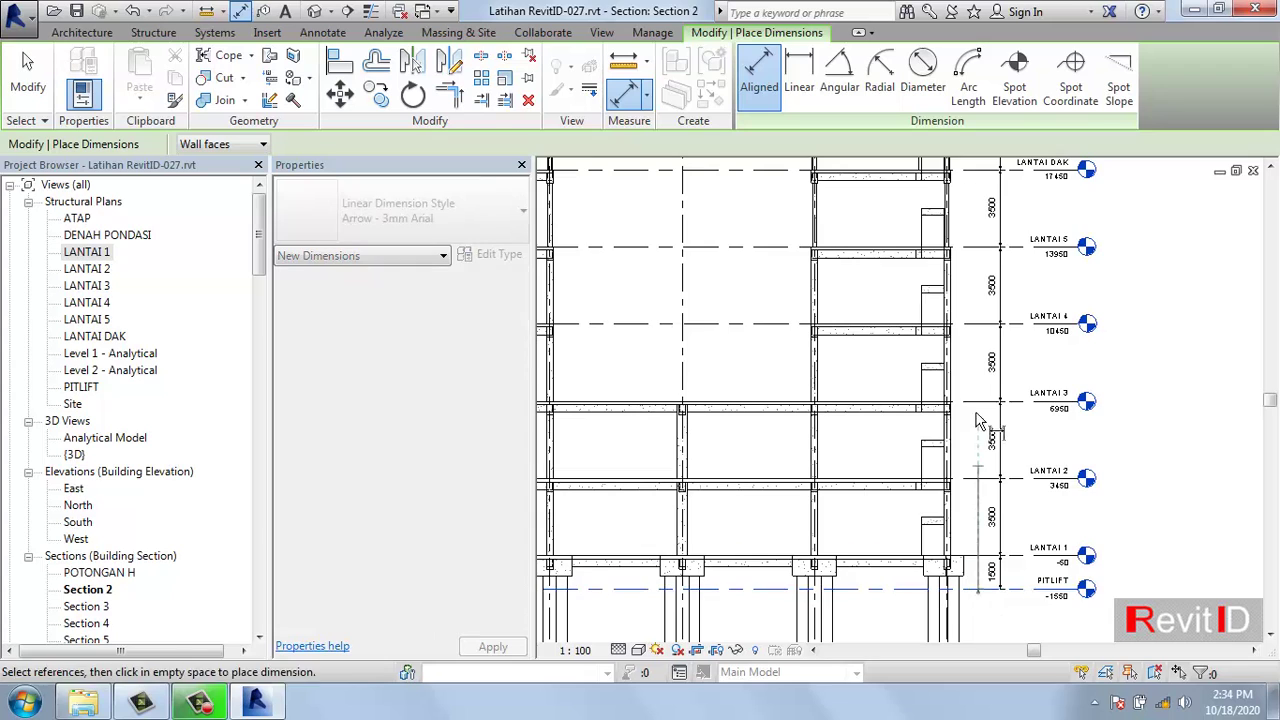
{"action": "middle_click_drag", "start_coordinate": [979, 420], "coordinate": [973, 505]}
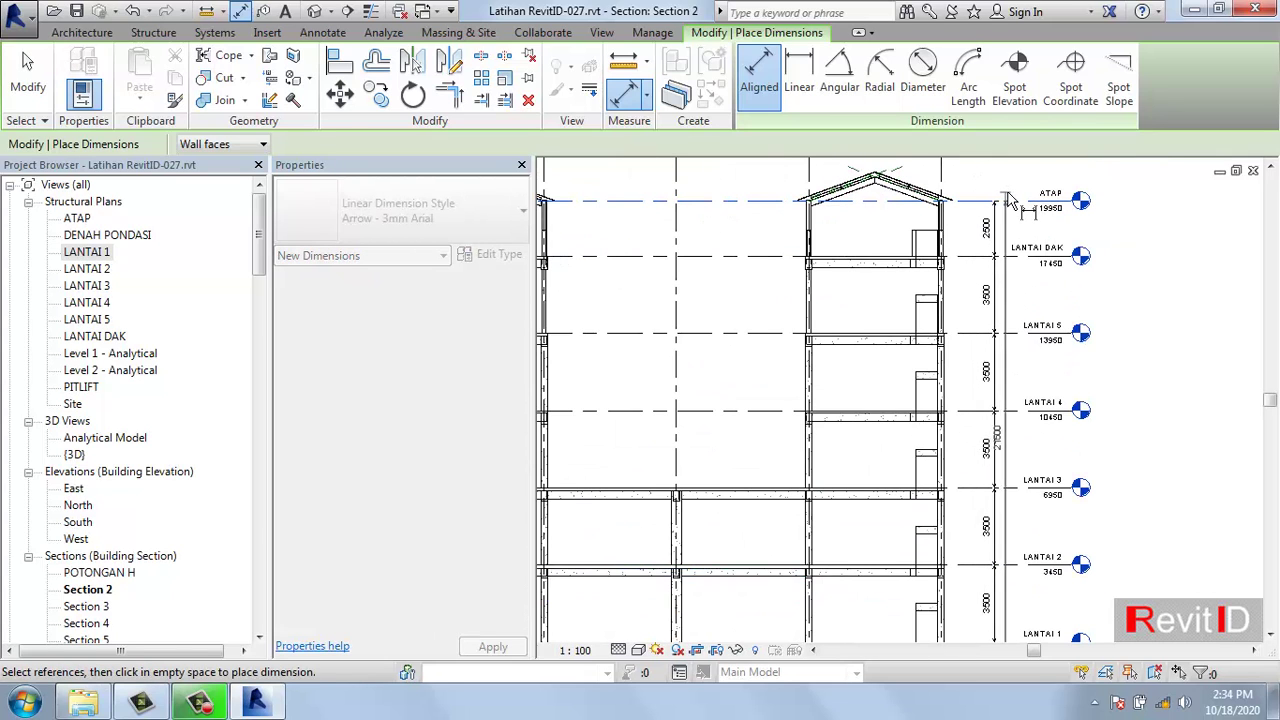
{"action": "left_click", "coordinate": [1010, 200]}
{"action": "left_click", "coordinate": [1020, 198]}
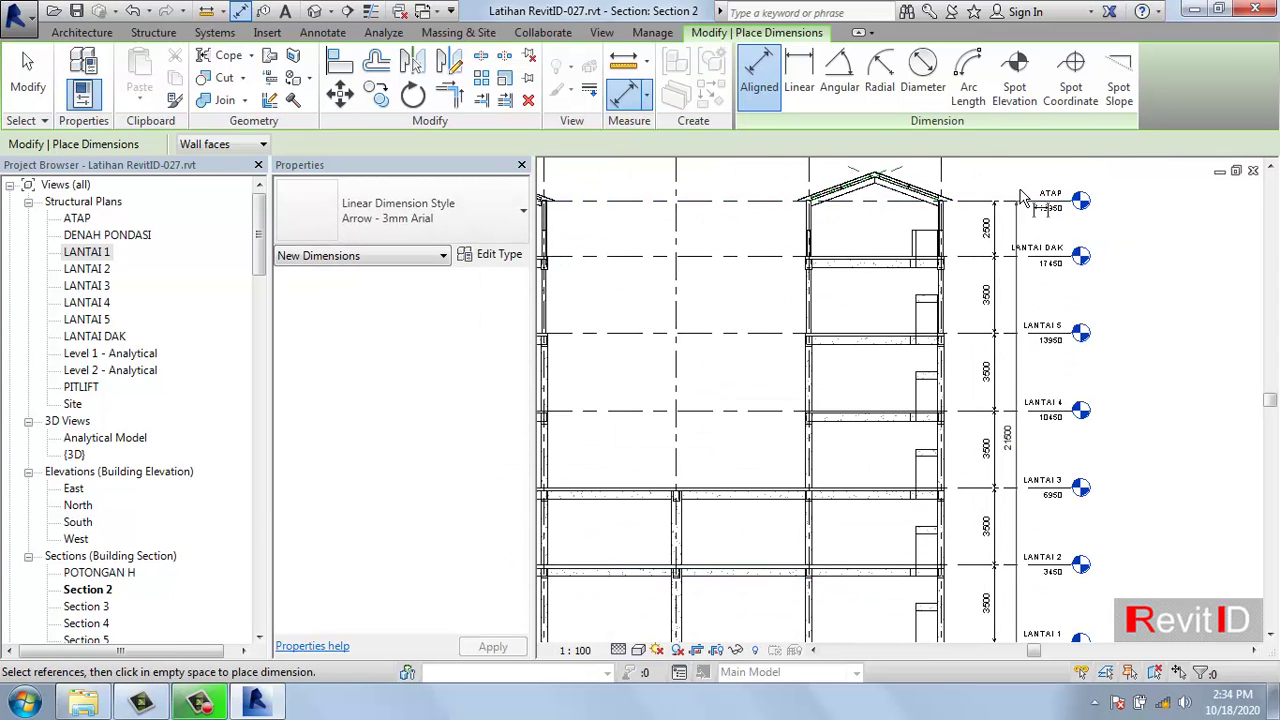
{"action": "key", "text": "Escape"}
{"action": "key", "text": "Escape"}
- Shorten the aligned level lines on the grid E side closer to the building, using the end of LANTAI DAK
{"action": "scroll", "coordinate": [980, 345], "scroll_direction": "down", "scroll_amount": 3}
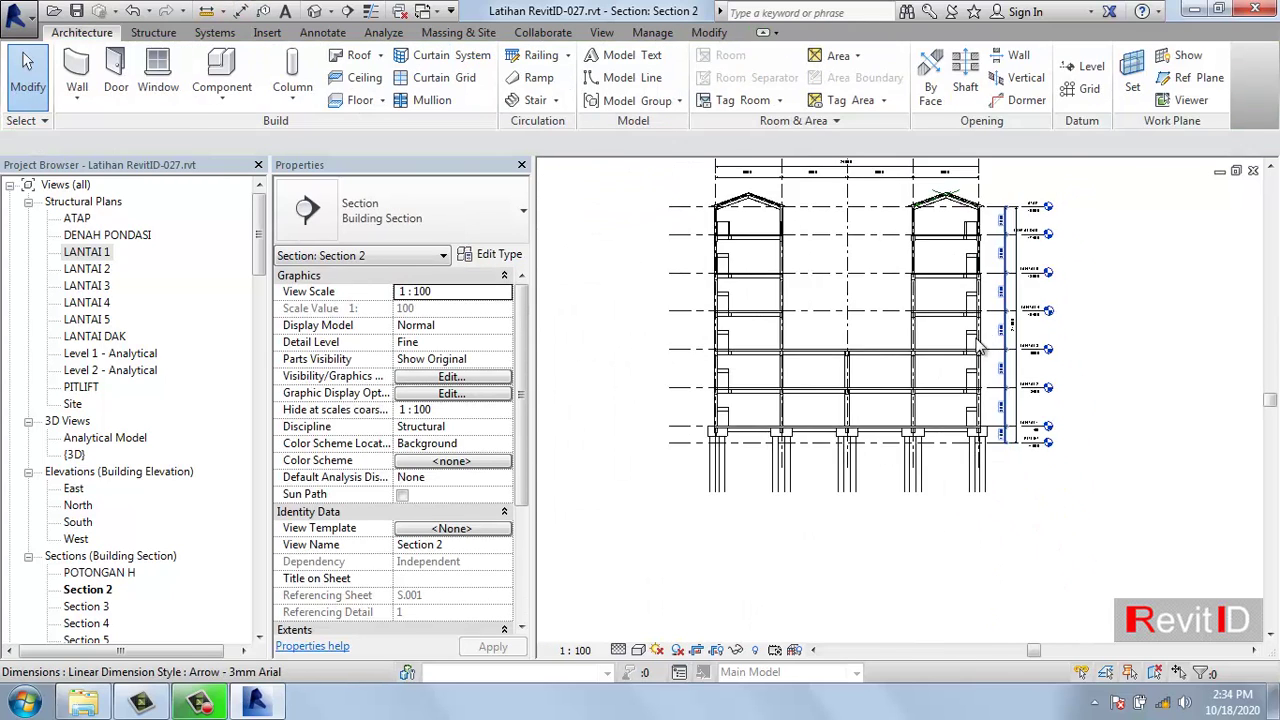
{"action": "scroll", "coordinate": [979, 345], "scroll_direction": "up", "scroll_amount": 1}
{"action": "middle_click_drag", "start_coordinate": [914, 430], "coordinate": [837, 553]}
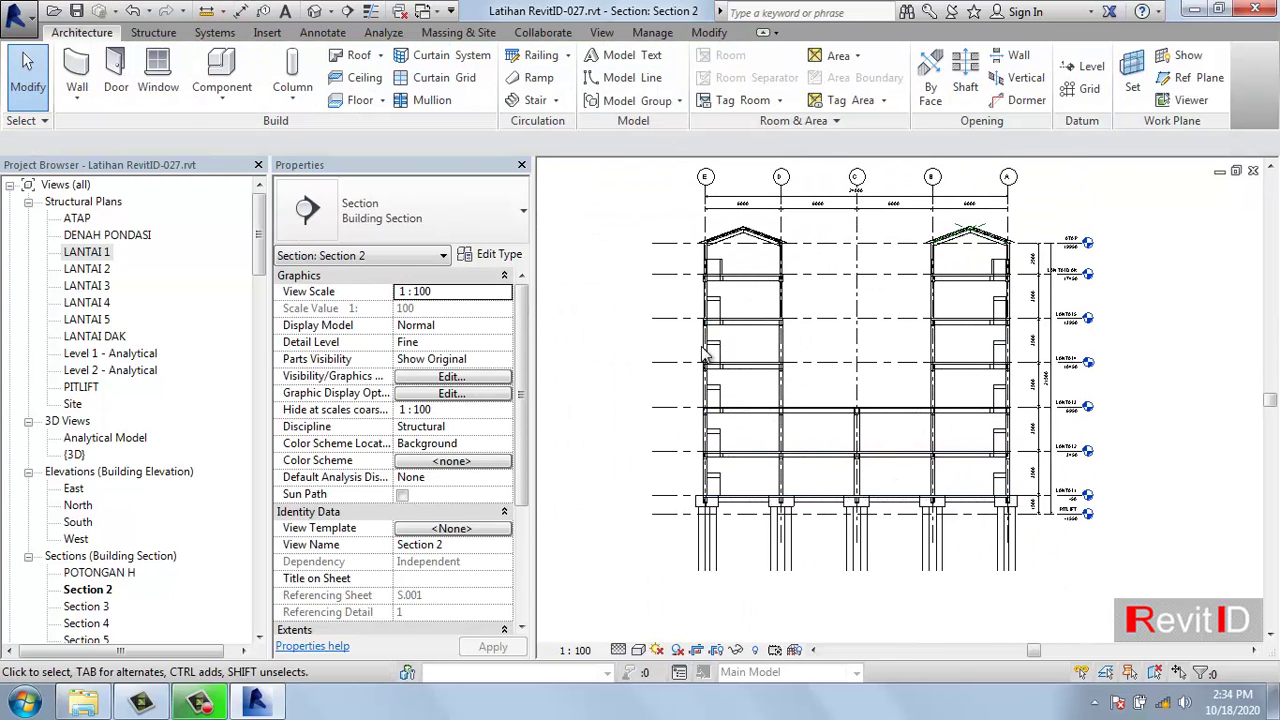
{"action": "left_click", "coordinate": [673, 287]}
{"action": "scroll", "coordinate": [640, 279], "scroll_direction": "up", "scroll_amount": 4}
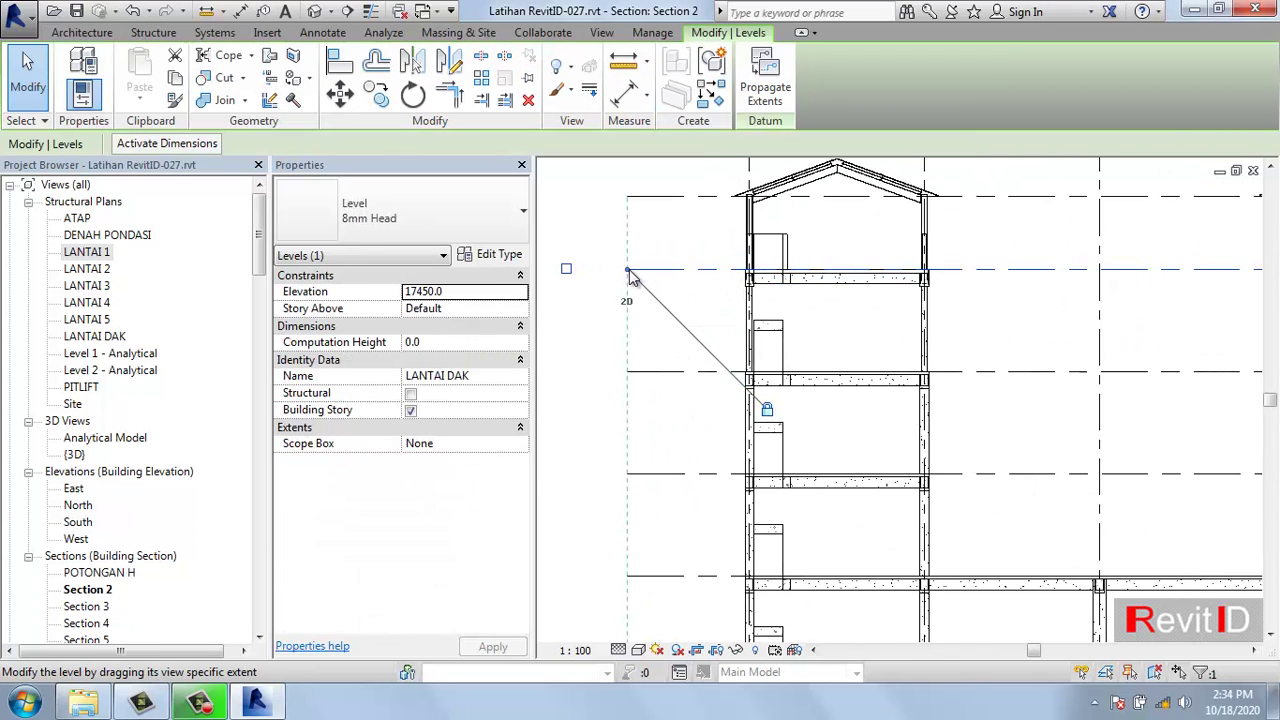
{"action": "left_click_drag", "start_coordinate": [630, 271], "coordinate": [690, 283]}
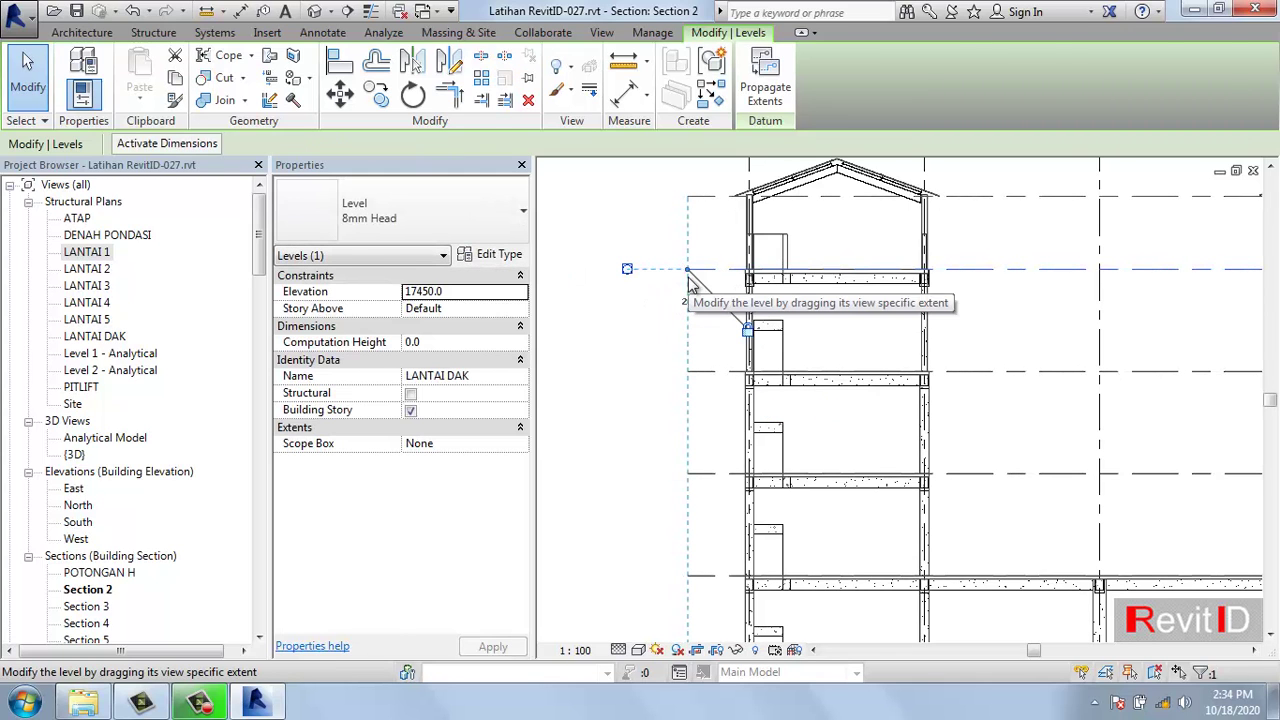
{"action": "key", "text": "Escape"}
- Rename the Section 2 view as POTONGAN V
{"action": "scroll", "coordinate": [970, 367], "scroll_direction": "down", "scroll_amount": 5}
{"action": "mouse_move", "coordinate": [771, 392]}
{"action": "middle_mouse_down"}
{"action": "mouse_move", "coordinate": [783, 375]}
{"action": "mouse_move", "coordinate": [773, 385]}
{"action": "middle_mouse_up"}
{"action": "right_click", "coordinate": [88, 591]}
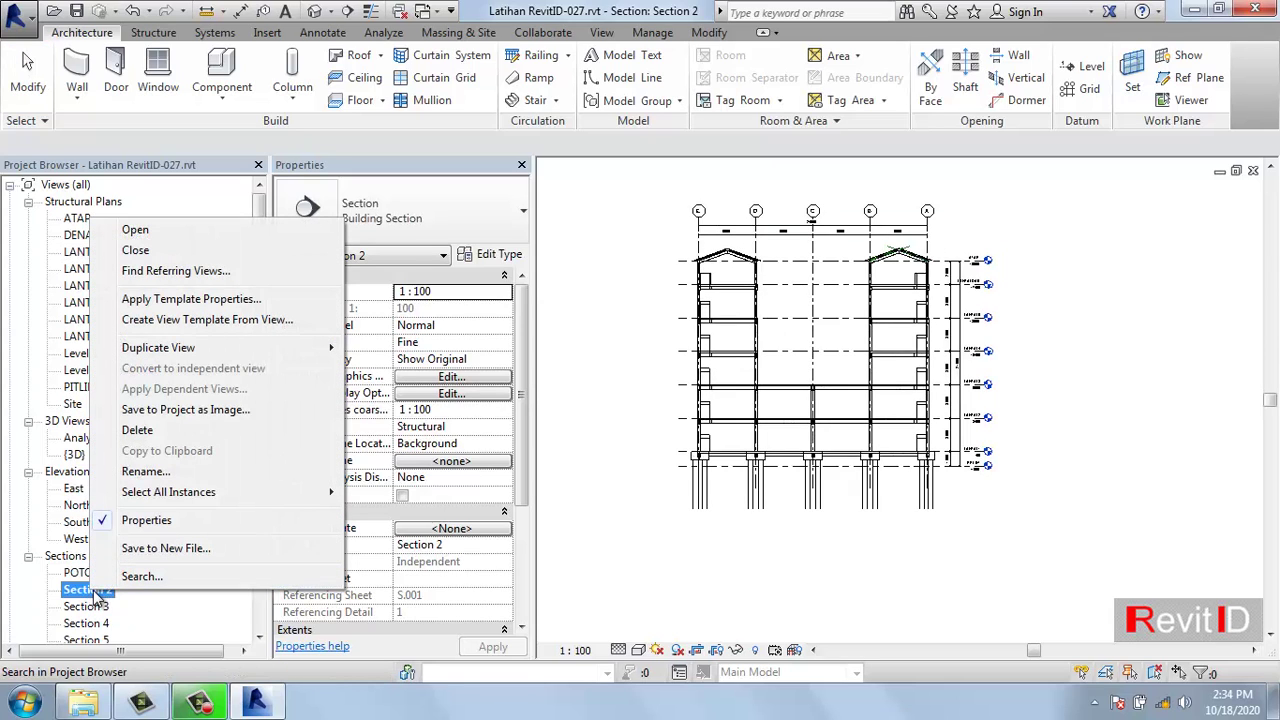
{"action": "left_click", "coordinate": [146, 471]}
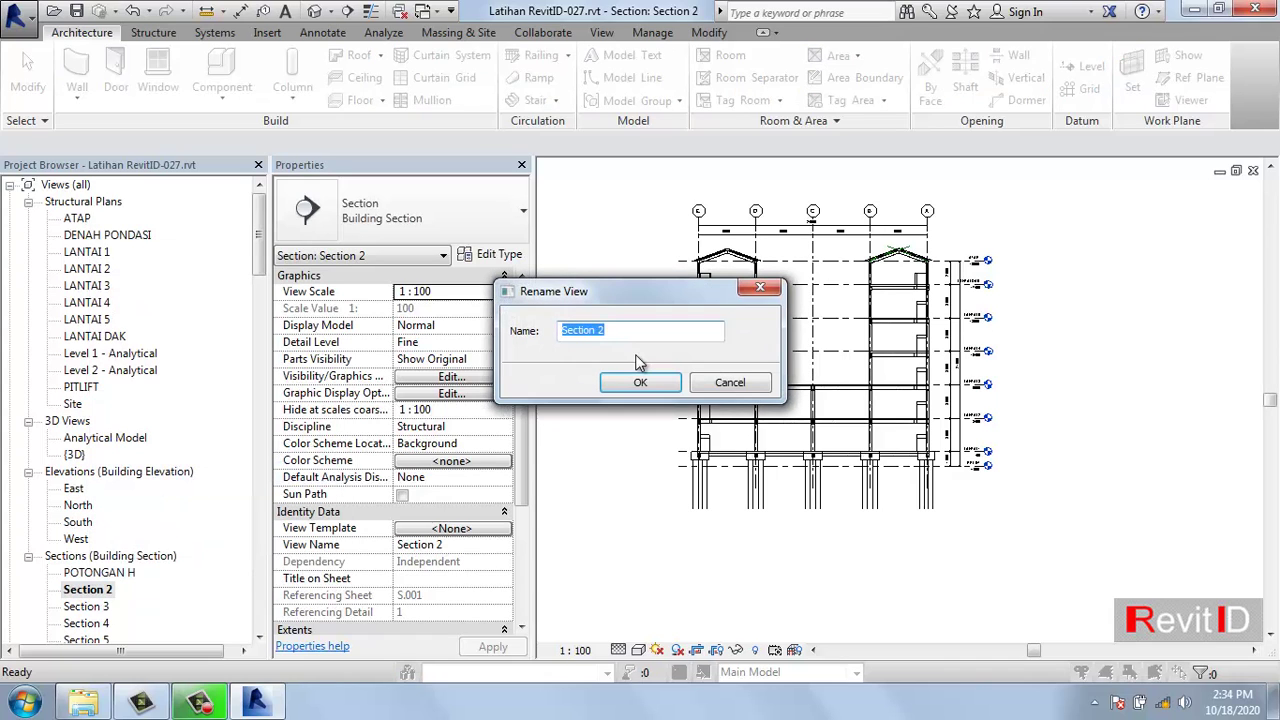
{"action": "type", "text": "P"}
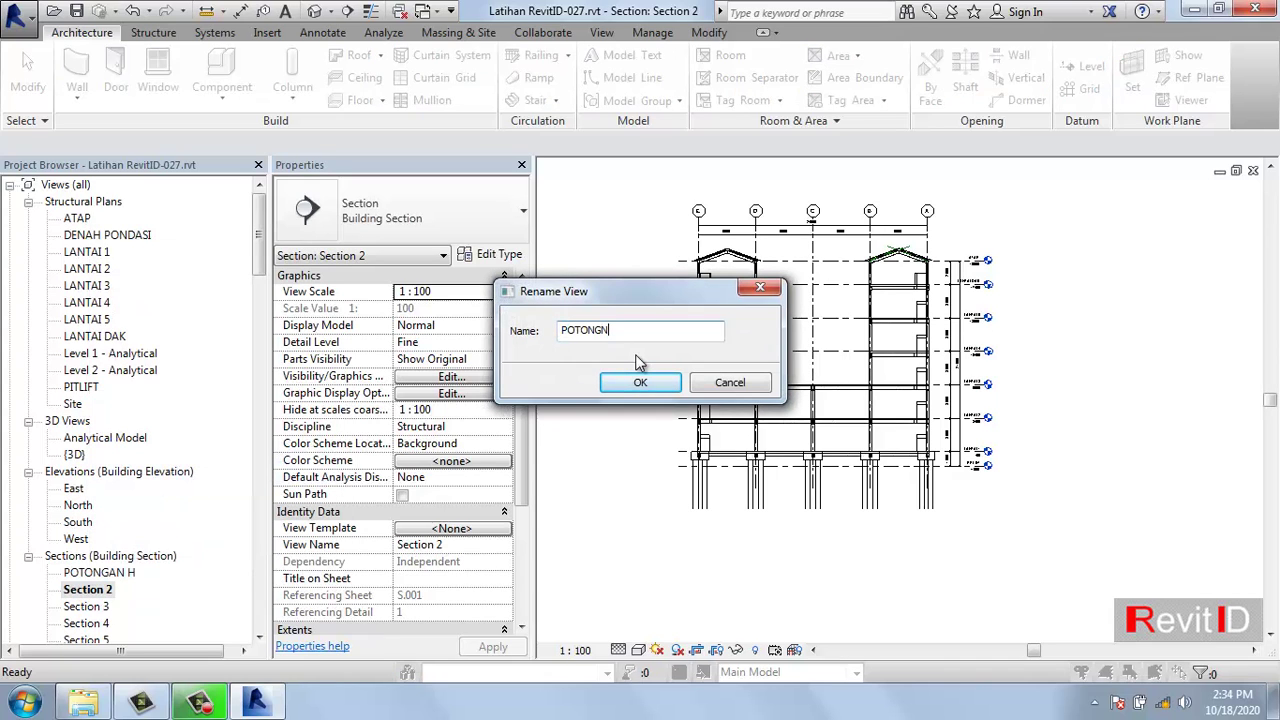
{"action": "type", "text": "OTONGAN V"}
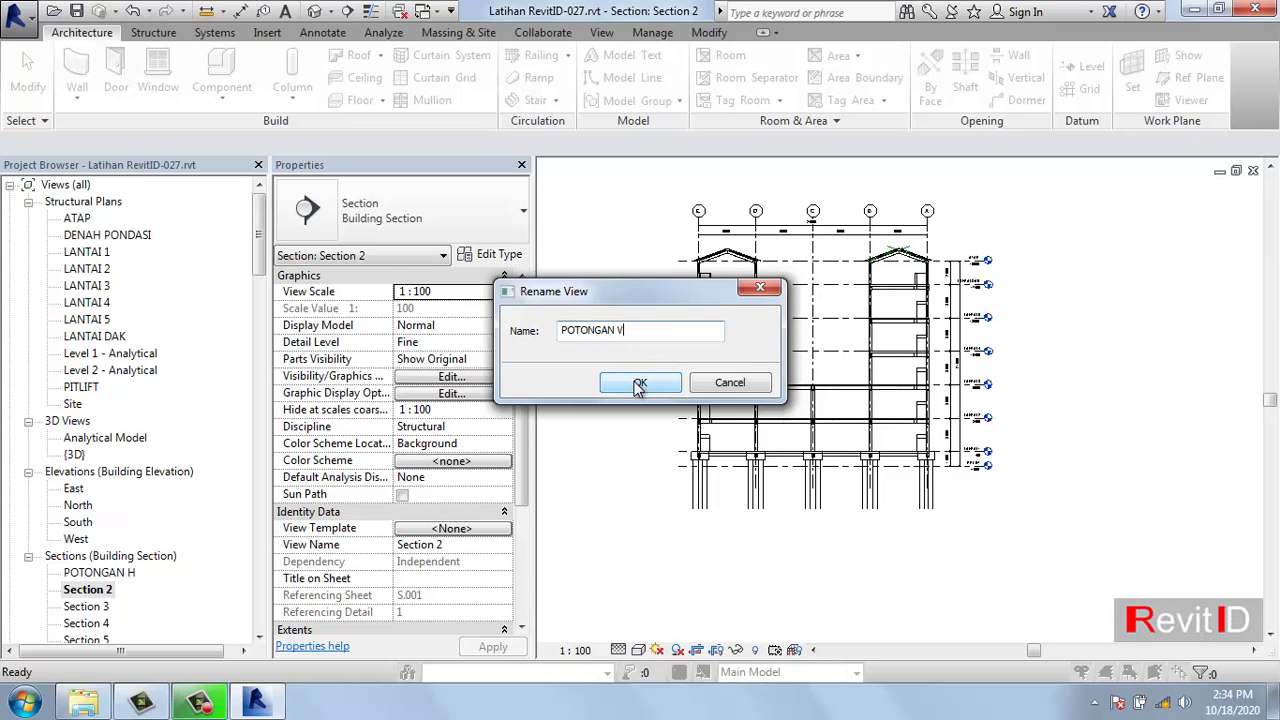
{"action": "left_click", "coordinate": [638, 386]}
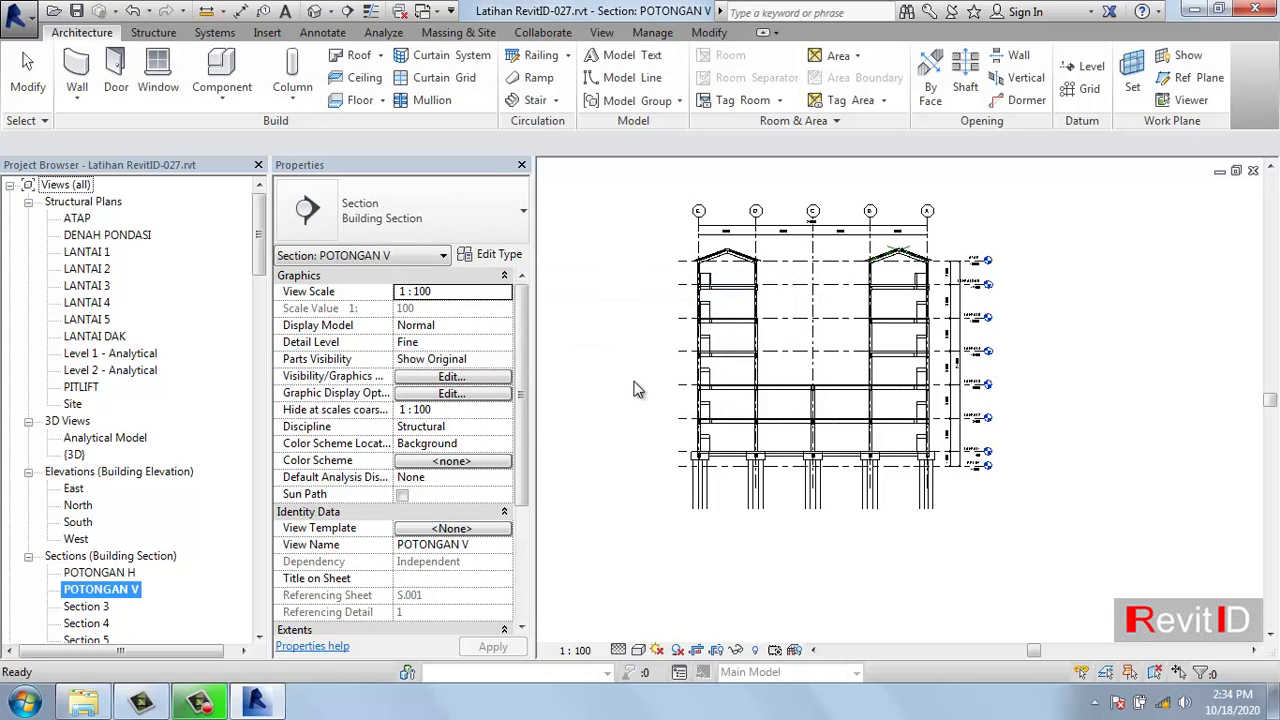
{"action": "left_click_drag", "start_coordinate": [258, 261], "coordinate": [258, 333]}
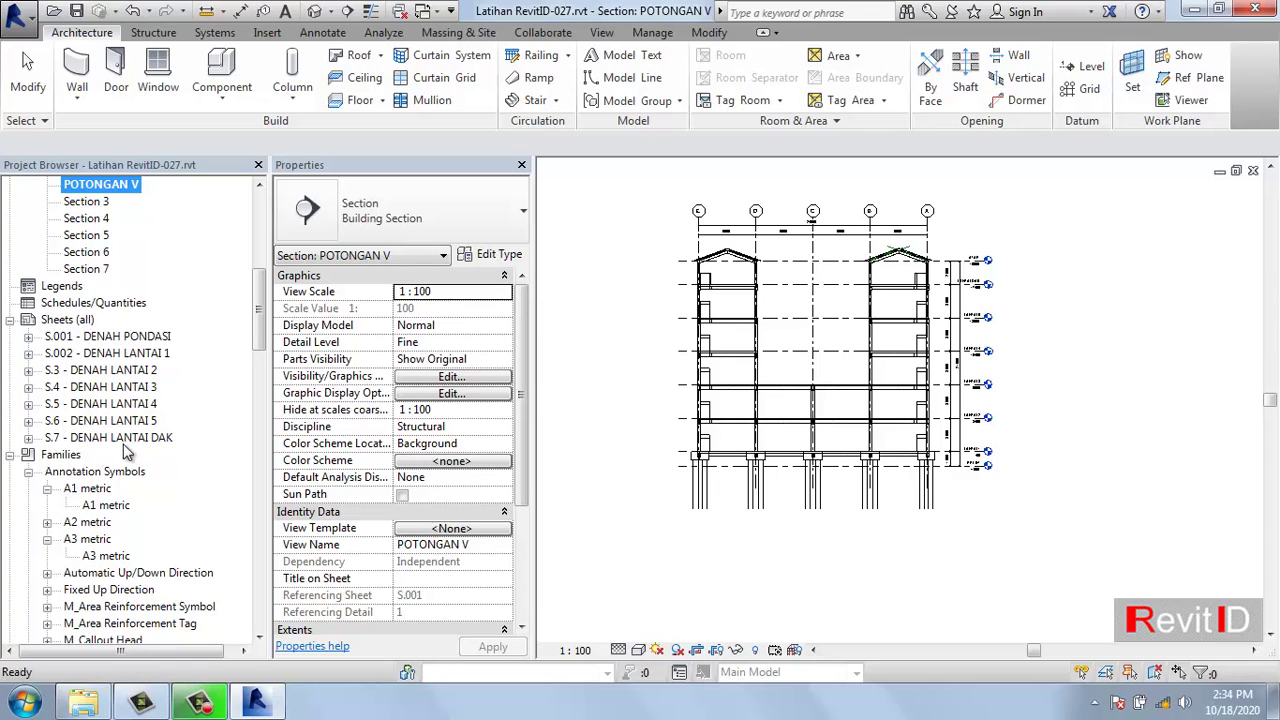
{"action": "right_click", "coordinate": [82, 321]}
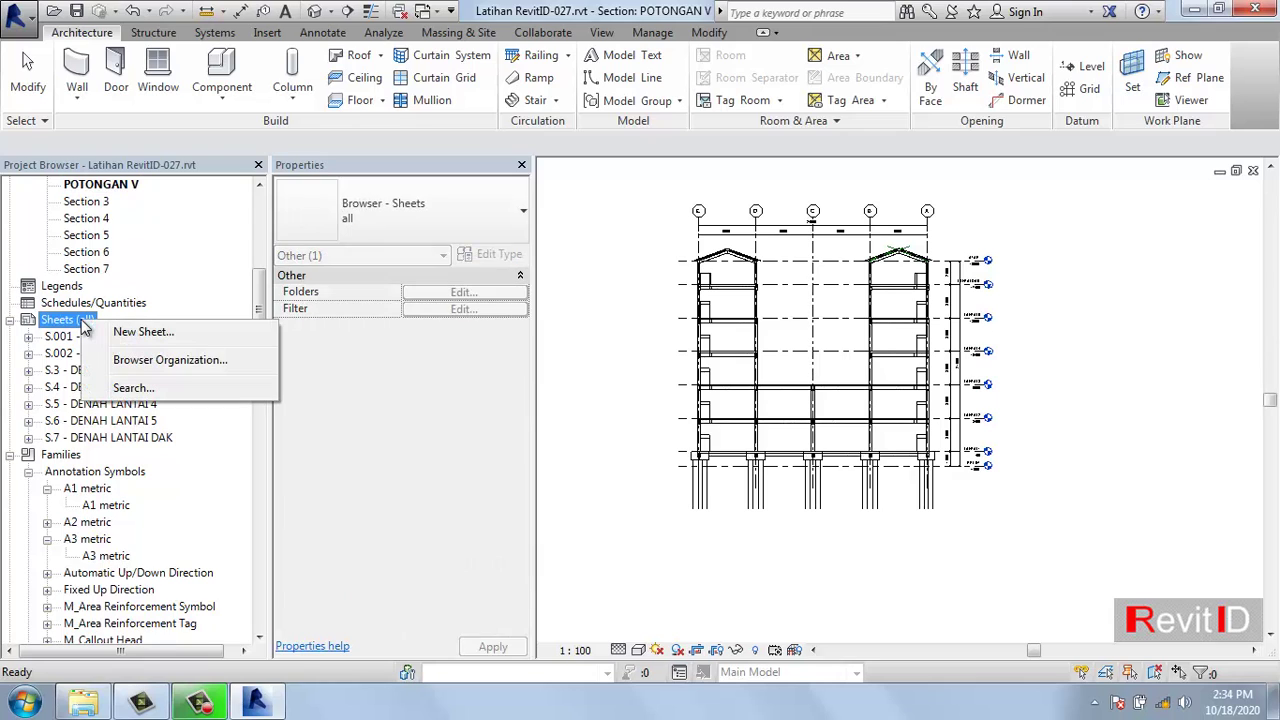
{"action": "left_click", "coordinate": [140, 332]}
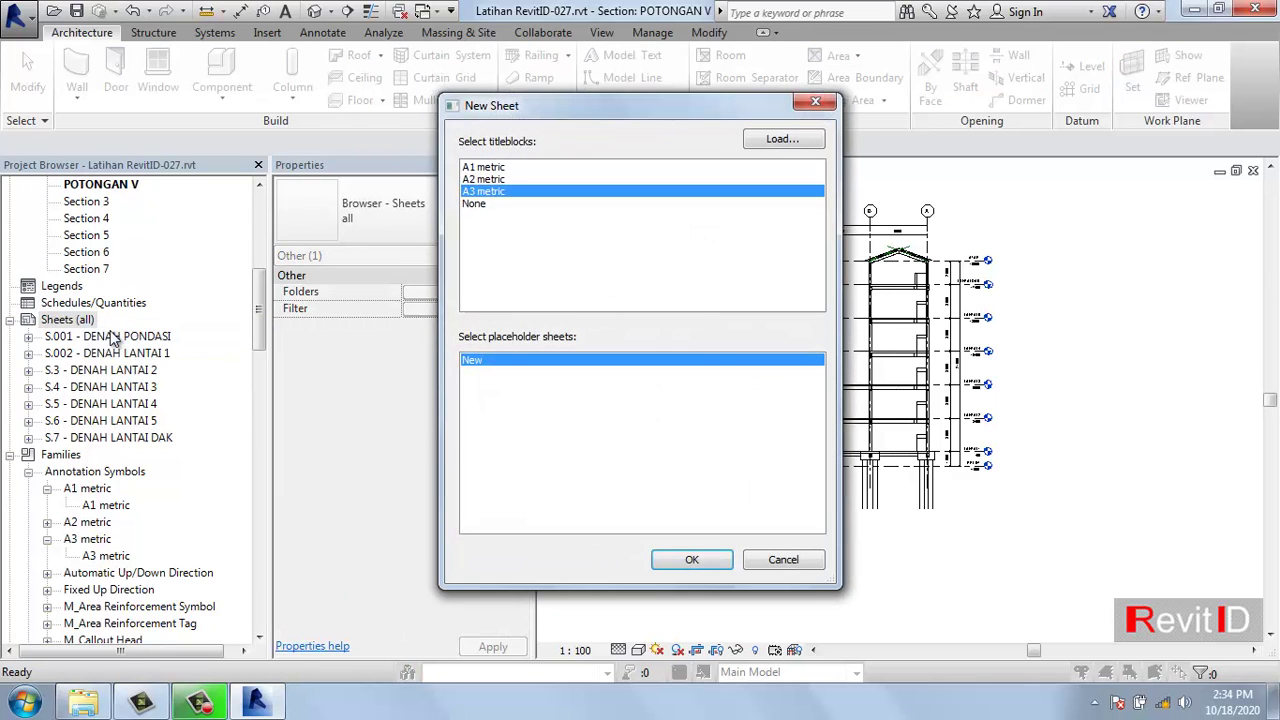
{"action": "left_click", "coordinate": [479, 183]}
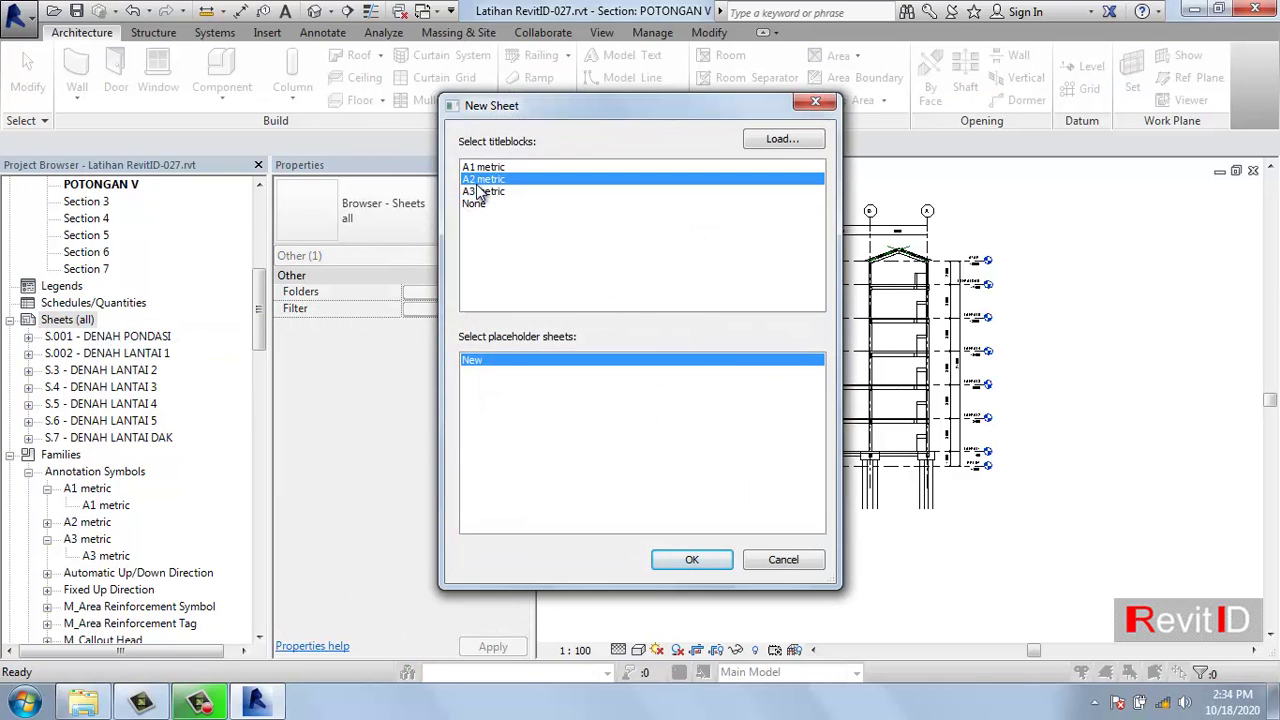
{"action": "left_click", "coordinate": [785, 561]}
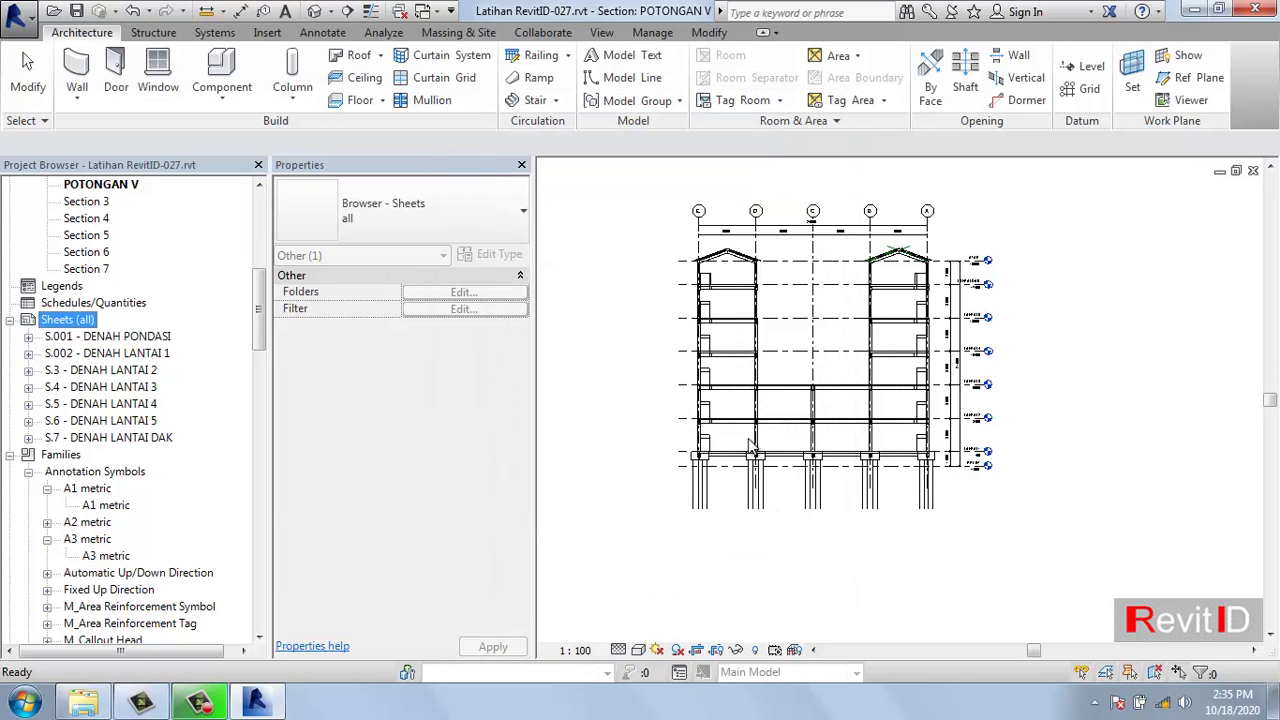
- Open sheet S.002 - DENAH LANTAI 1 and check which title block size it uses
{"action": "double_click", "coordinate": [143, 353]}
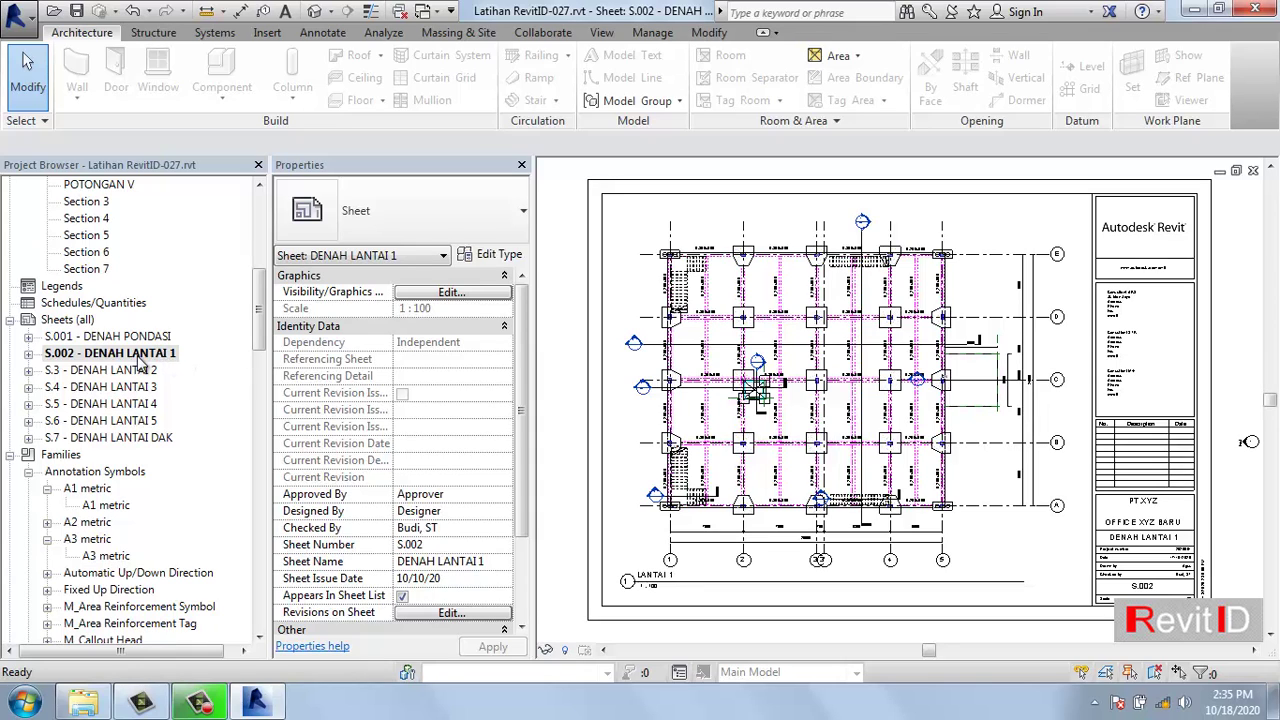
{"action": "left_click", "coordinate": [1164, 263]}
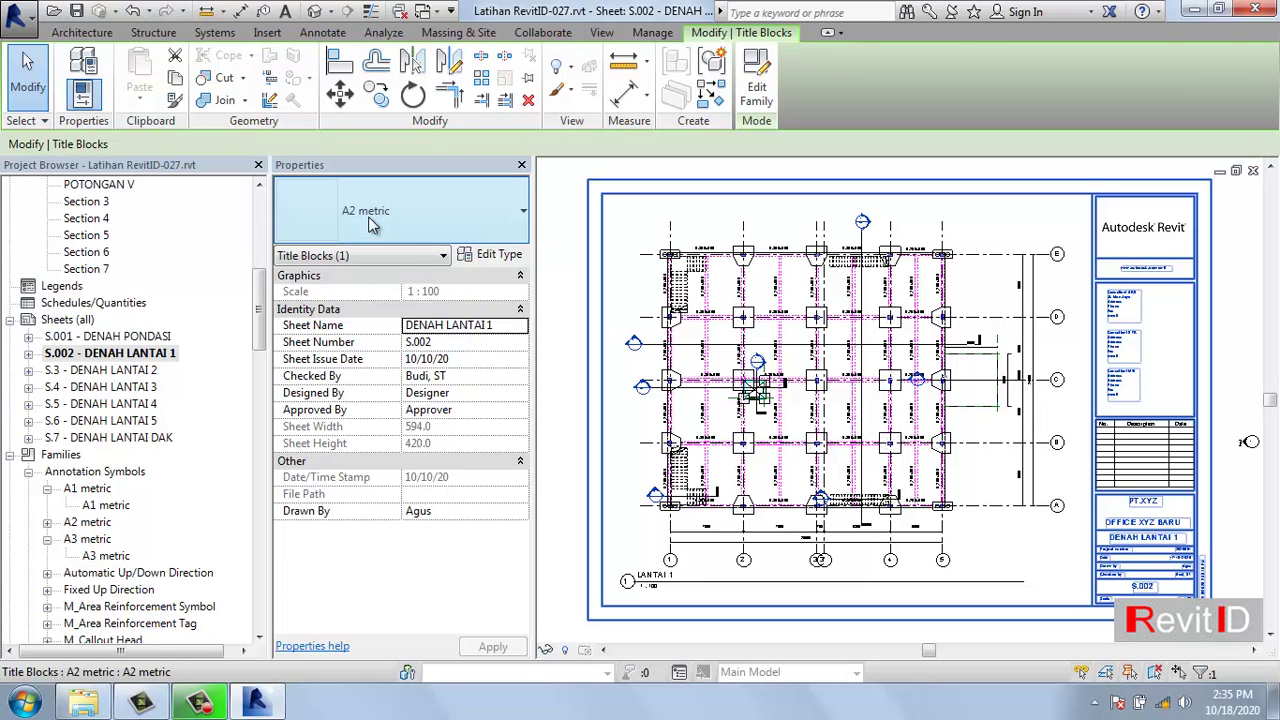
{"action": "key", "text": "Escape"}
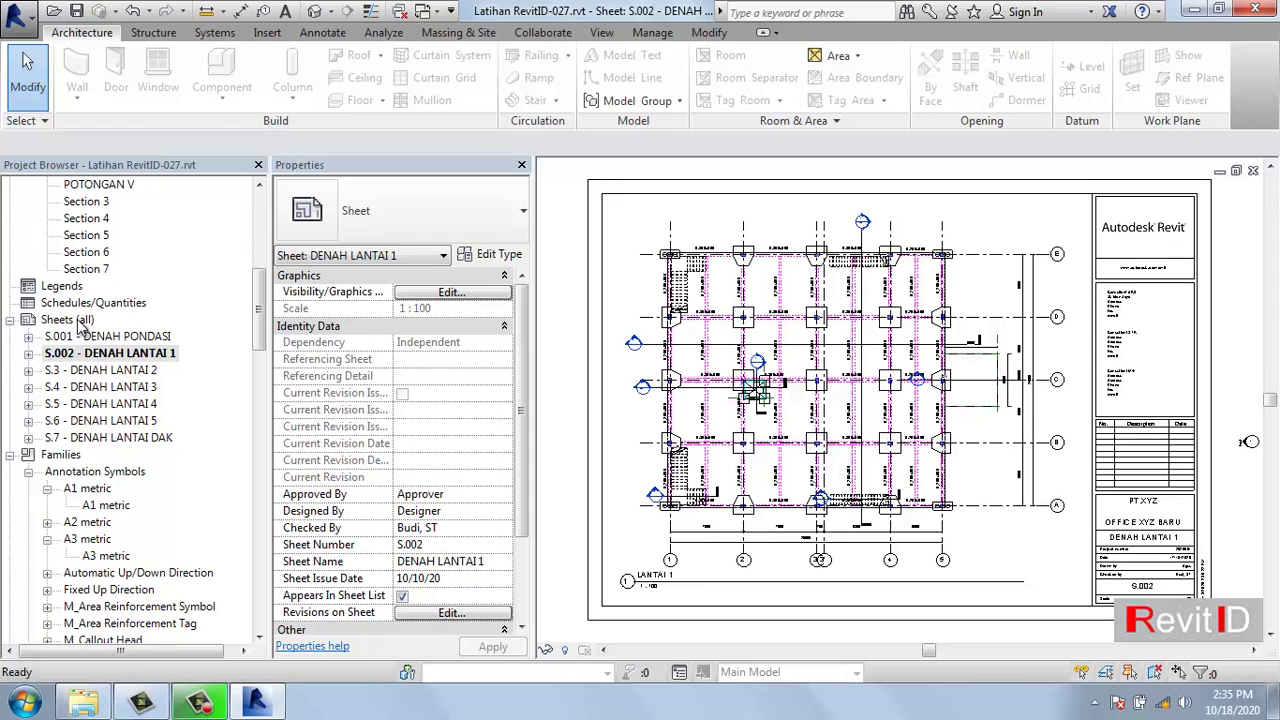
- Create a new sheet with the A2 metric title block
{"action": "left_click", "coordinate": [68, 320]}
{"action": "right_click", "coordinate": [80, 322]}
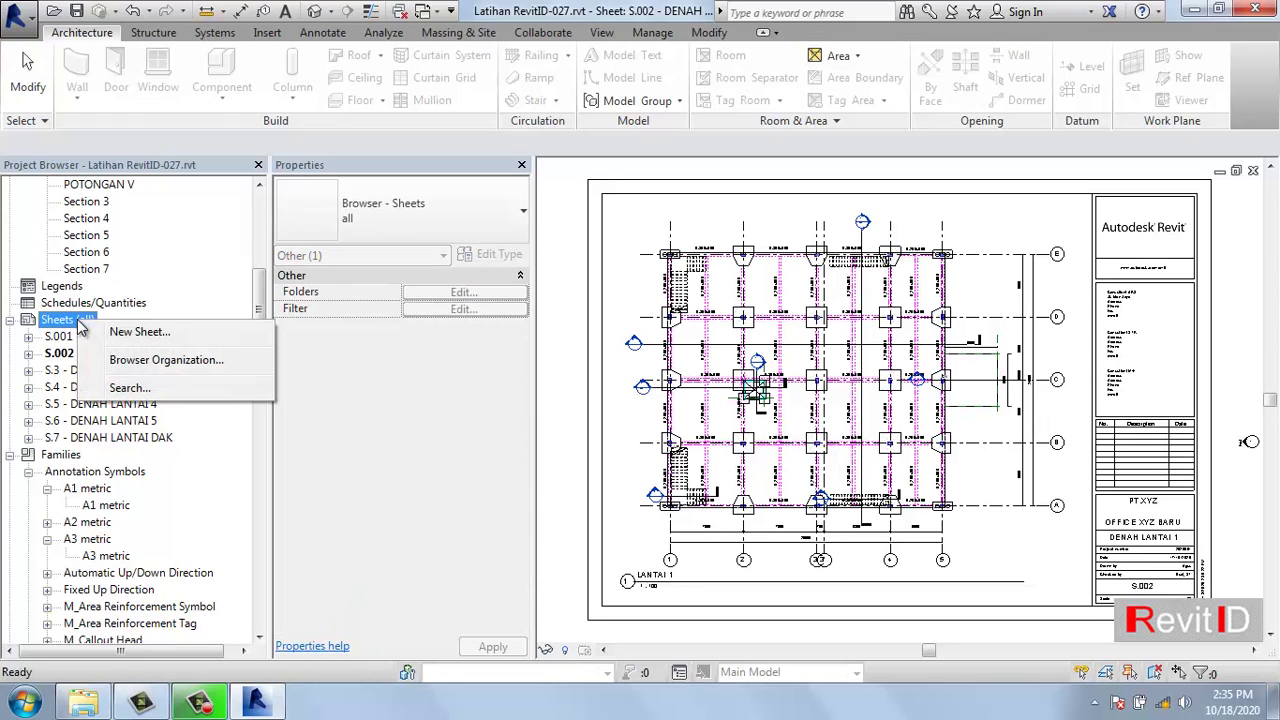
{"action": "left_click", "coordinate": [134, 335]}
{"action": "left_click", "coordinate": [495, 181]}
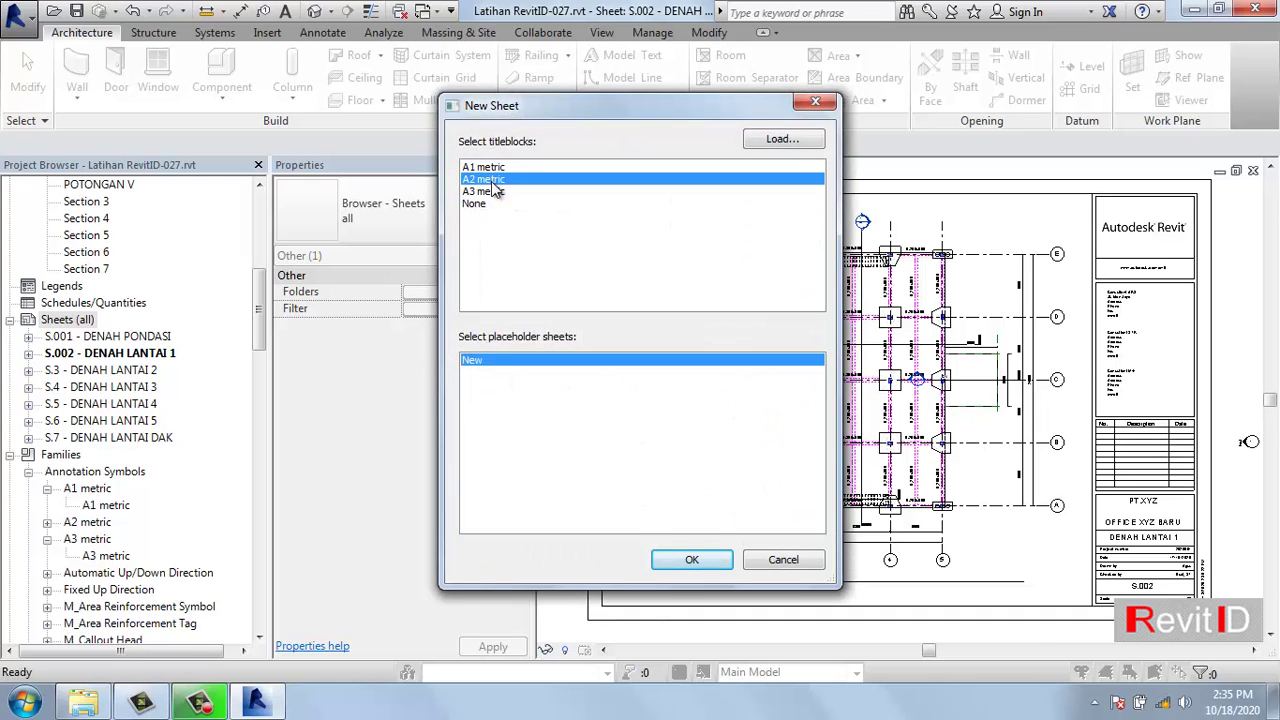
{"action": "left_click", "coordinate": [689, 561]}
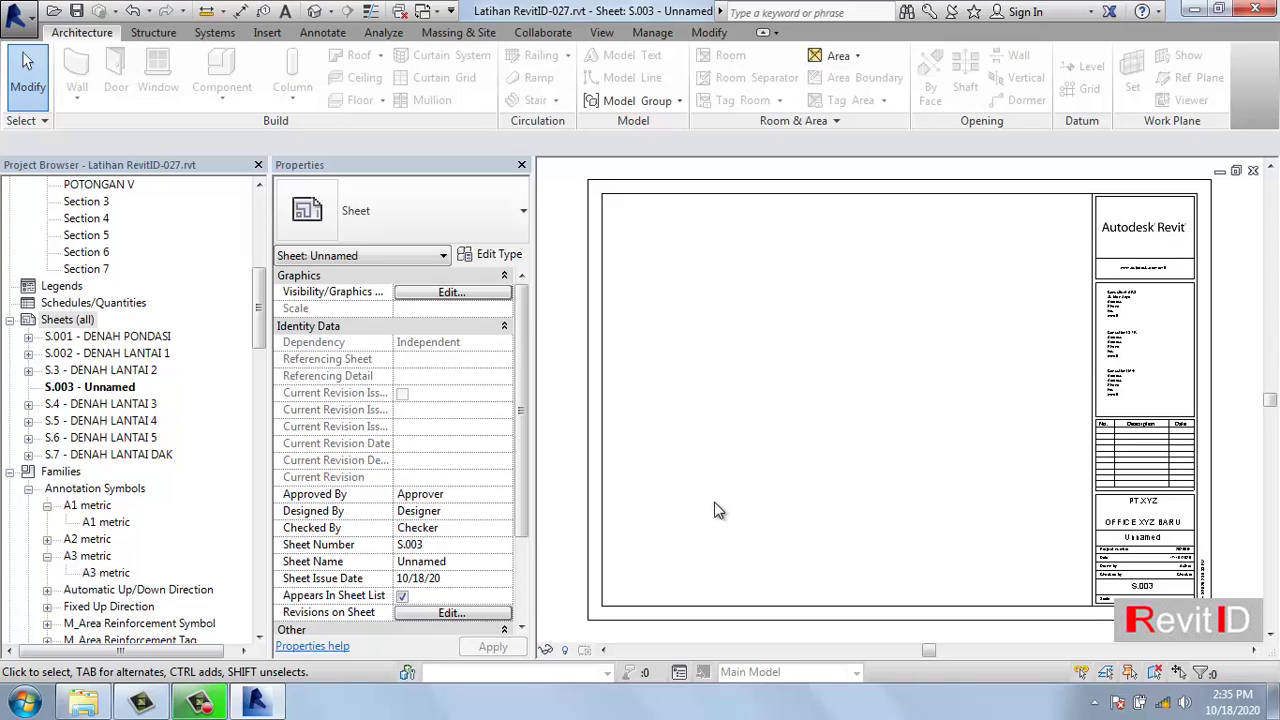
- Give the new unnamed sheet the number S.008 and the name POTONGAN H
{"action": "right_click", "coordinate": [95, 395]}
{"action": "left_click", "coordinate": [153, 267]}
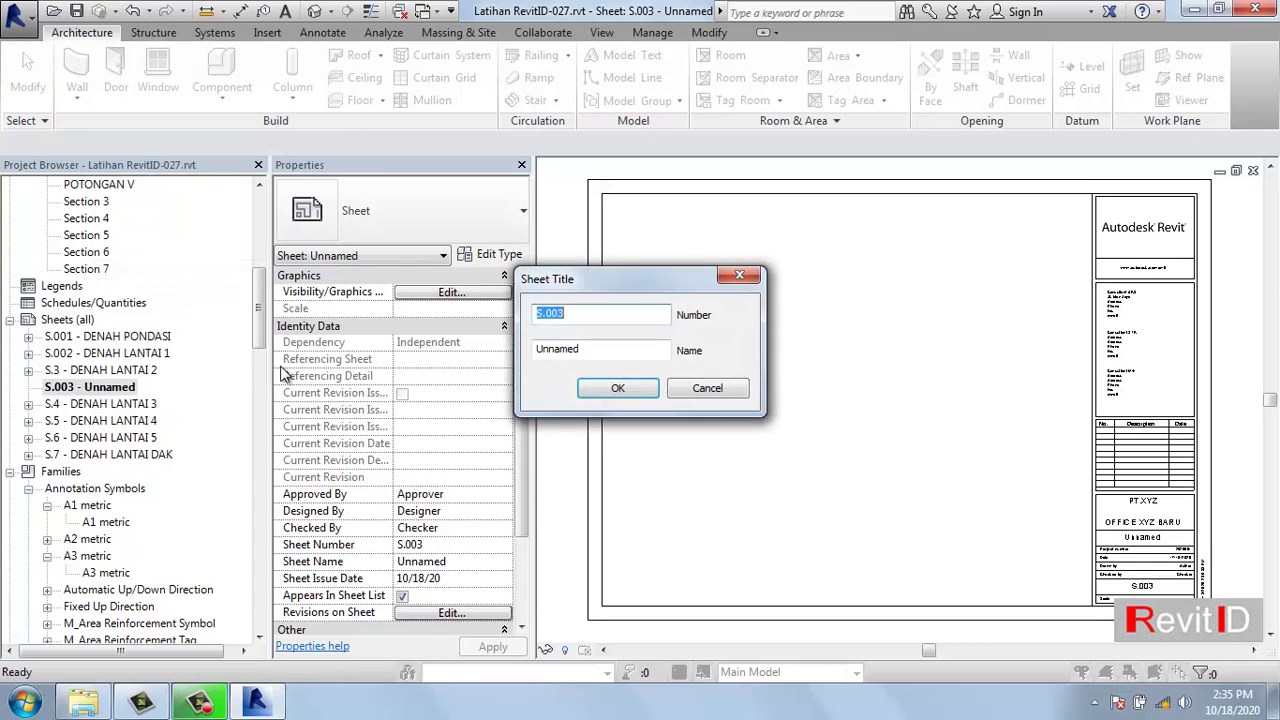
{"action": "left_click", "coordinate": [588, 315]}
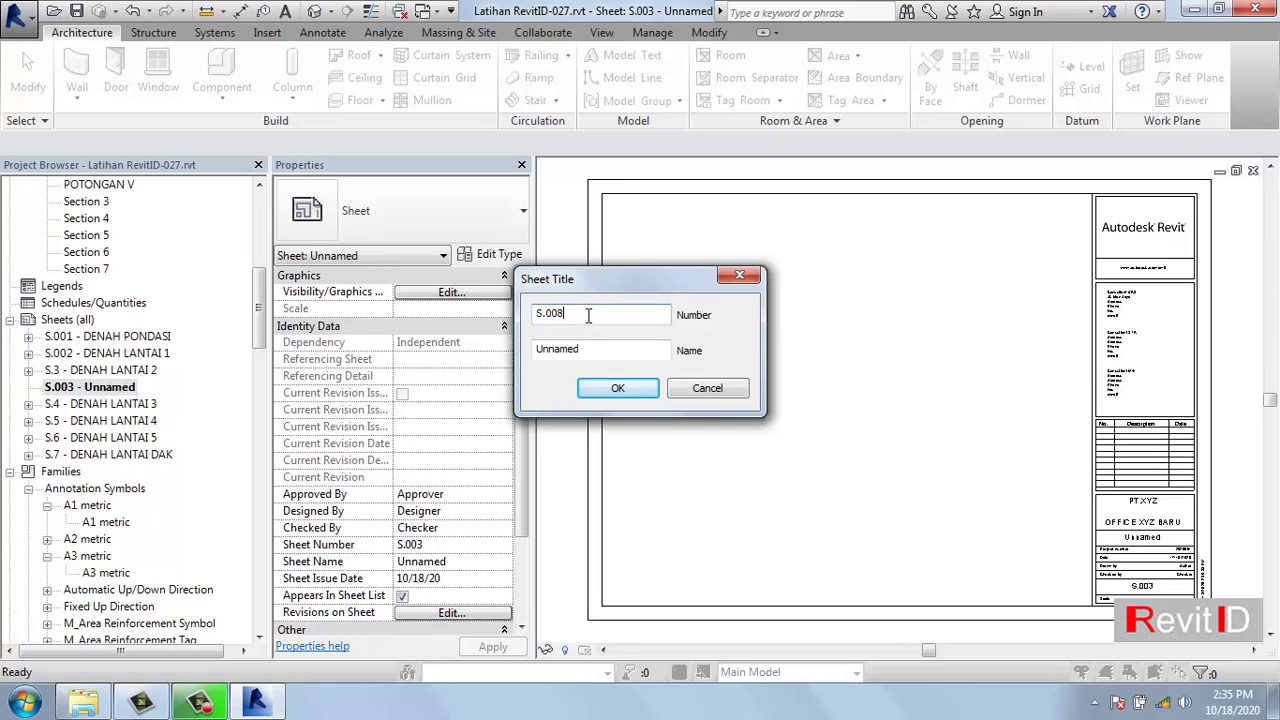
{"action": "key", "text": "Tab"}
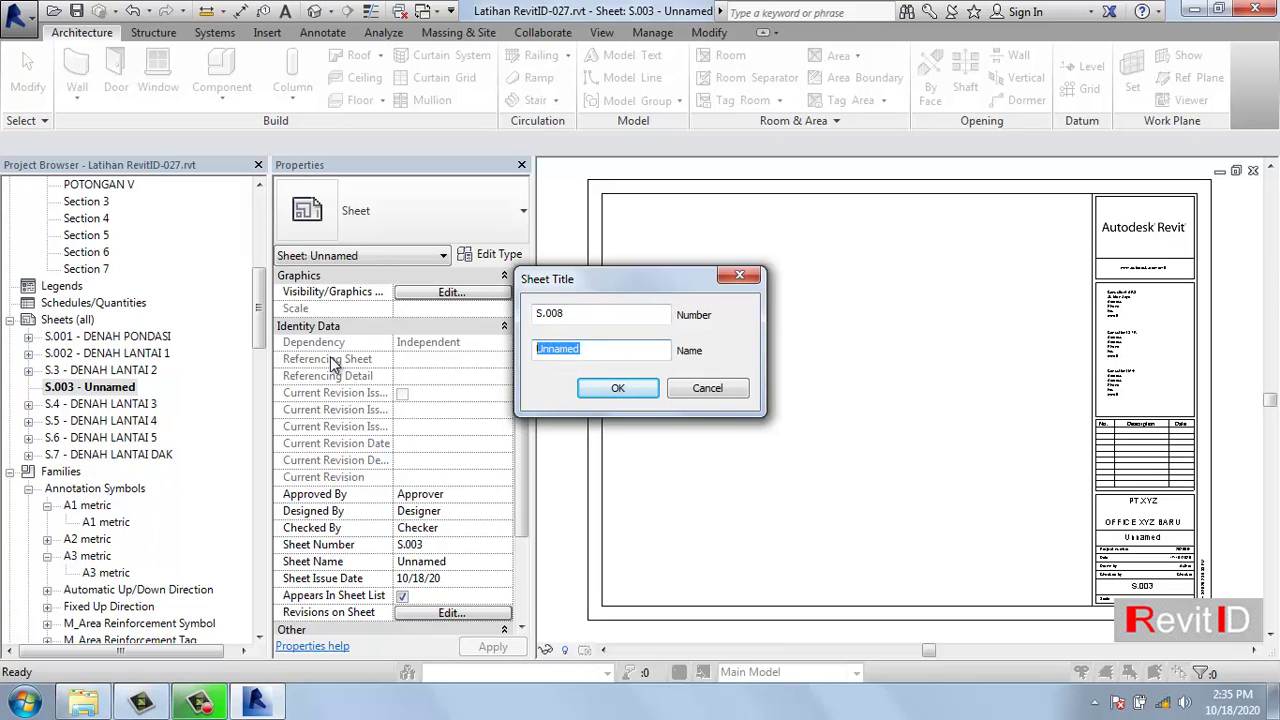
{"action": "type", "text": "POTONGAN H"}
{"action": "left_click", "coordinate": [617, 388]}
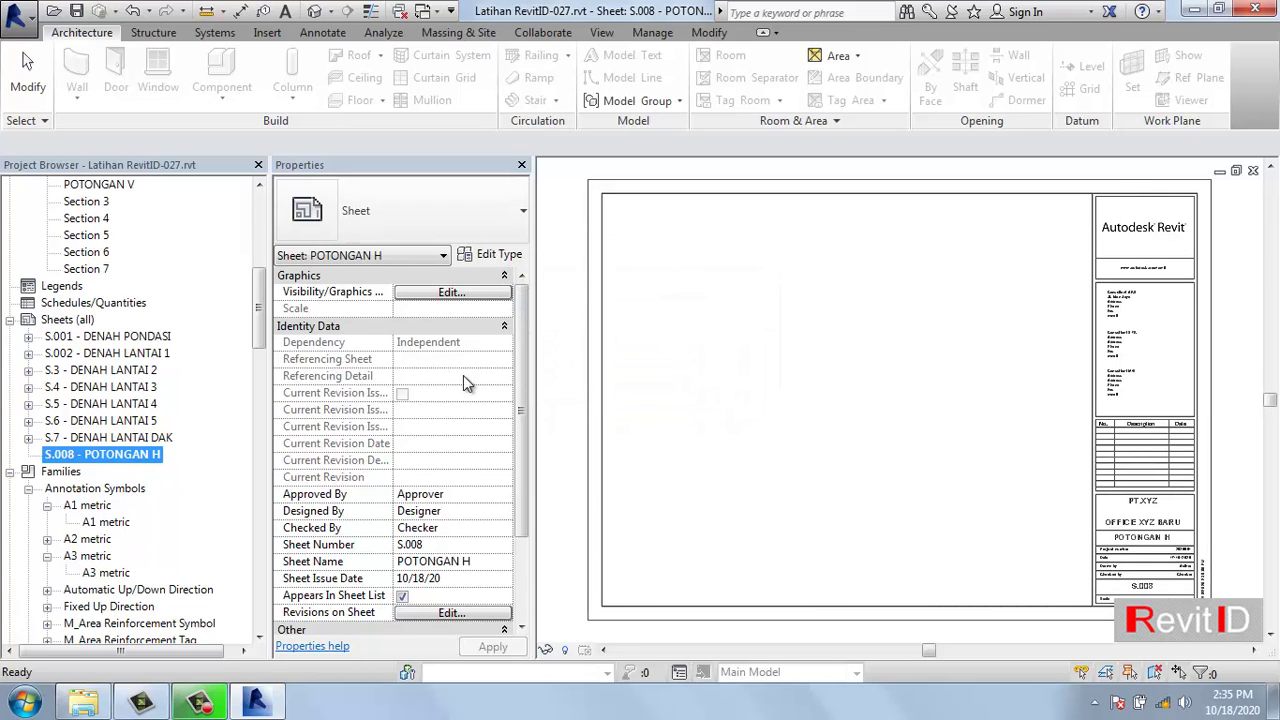
- Change the sheet number of DENAH LANTAI 2 to S.003
{"action": "left_click", "coordinate": [115, 371]}
{"action": "right_click", "coordinate": [115, 370]}
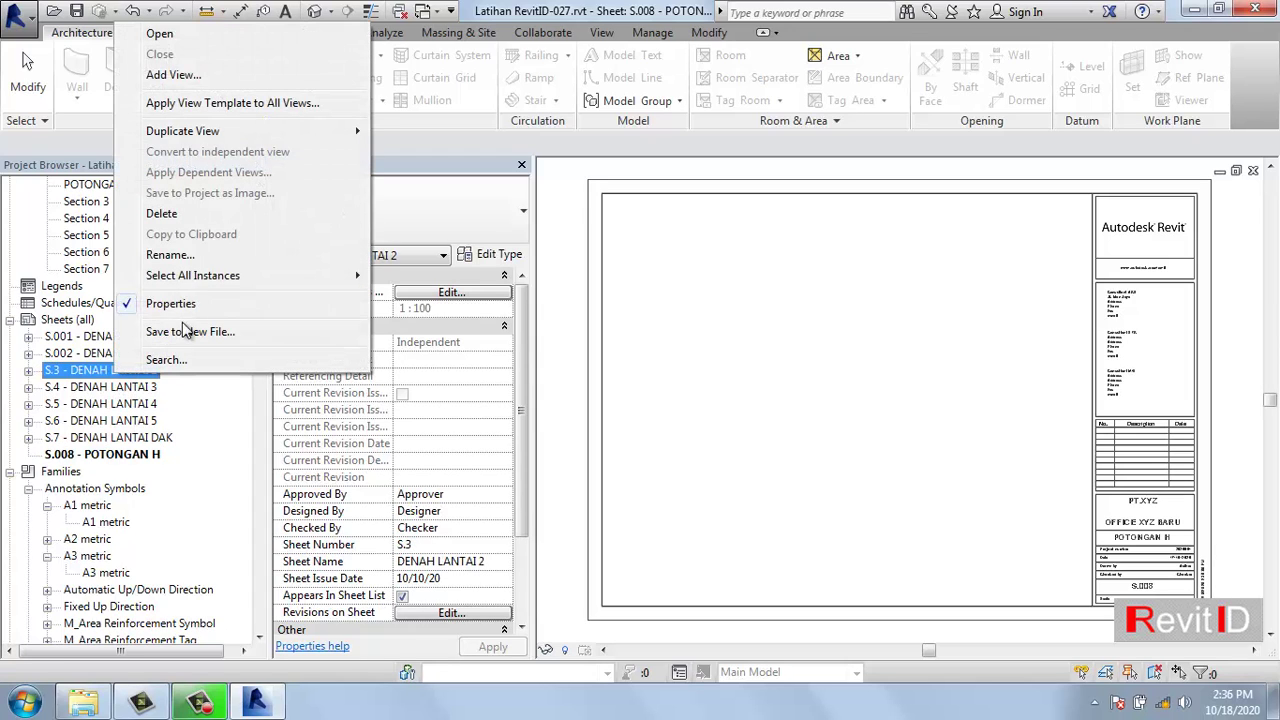
{"action": "left_click", "coordinate": [166, 255]}
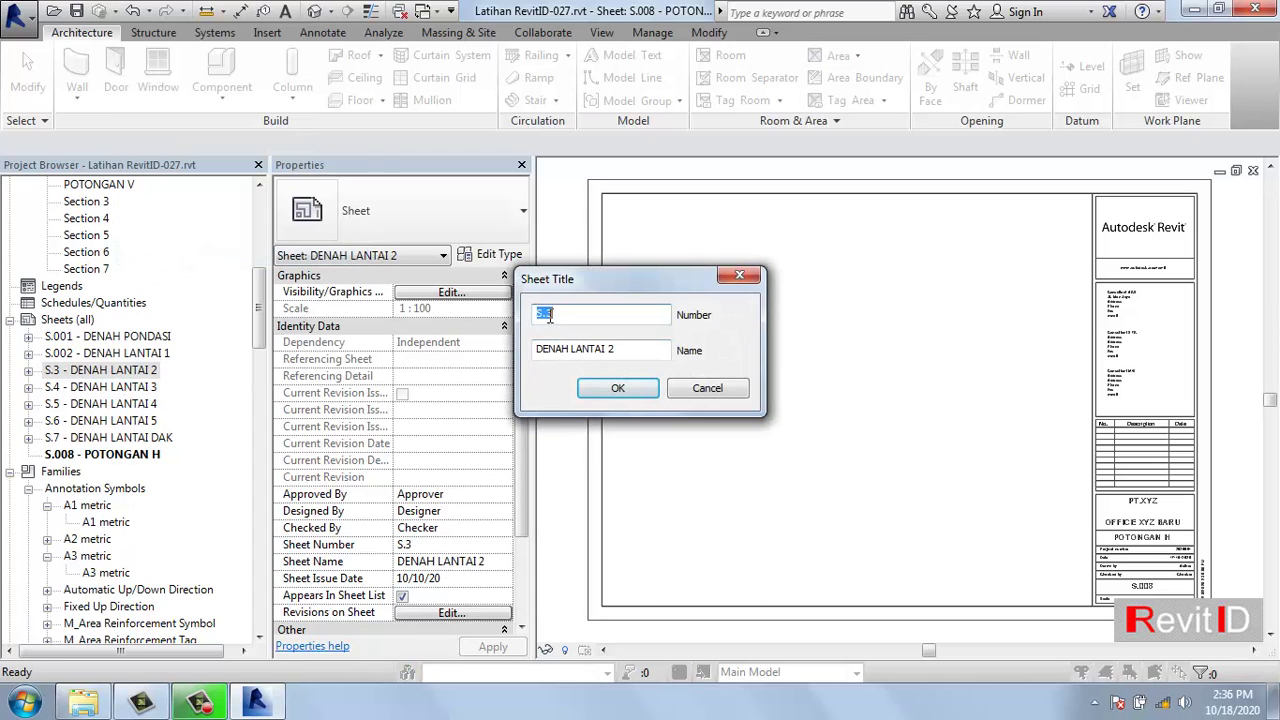
{"action": "type", "text": "00"}
{"action": "left_click", "coordinate": [630, 390]}
- Change the sheet number of DENAH LANTAI 3 to S.004
{"action": "left_click", "coordinate": [143, 390]}
{"action": "right_click", "coordinate": [143, 390]}
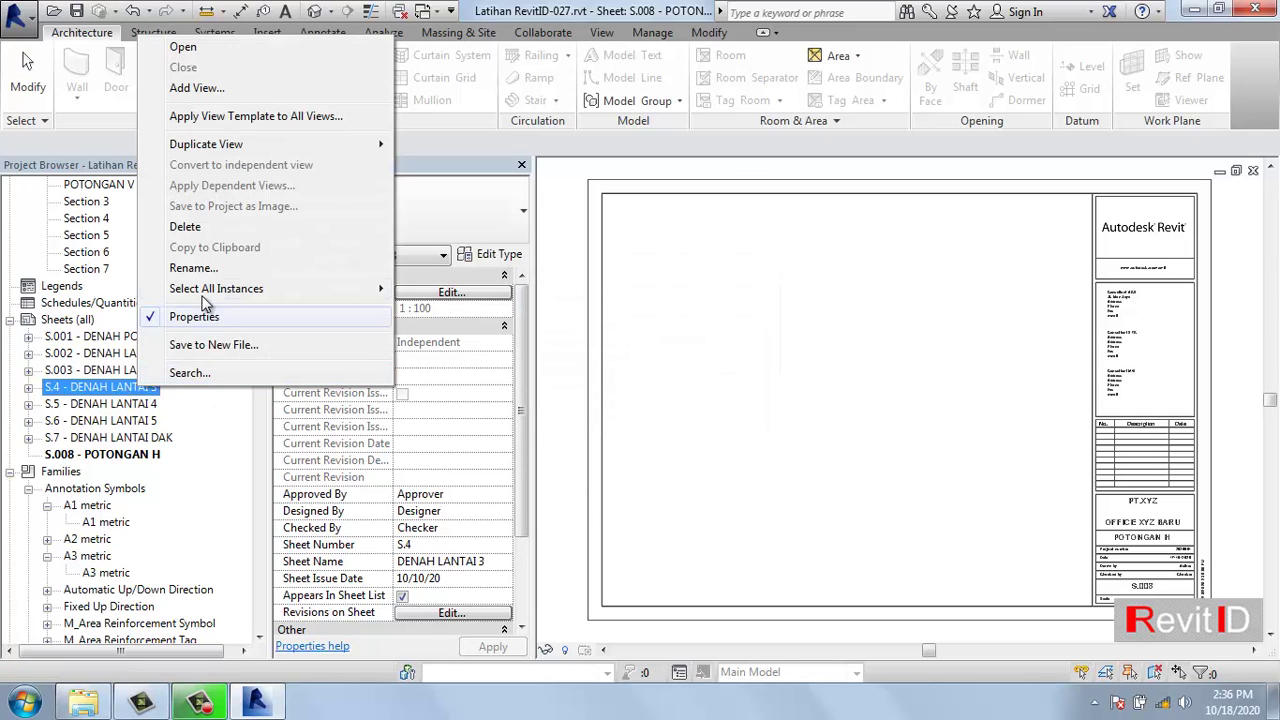
{"action": "left_click", "coordinate": [235, 266]}
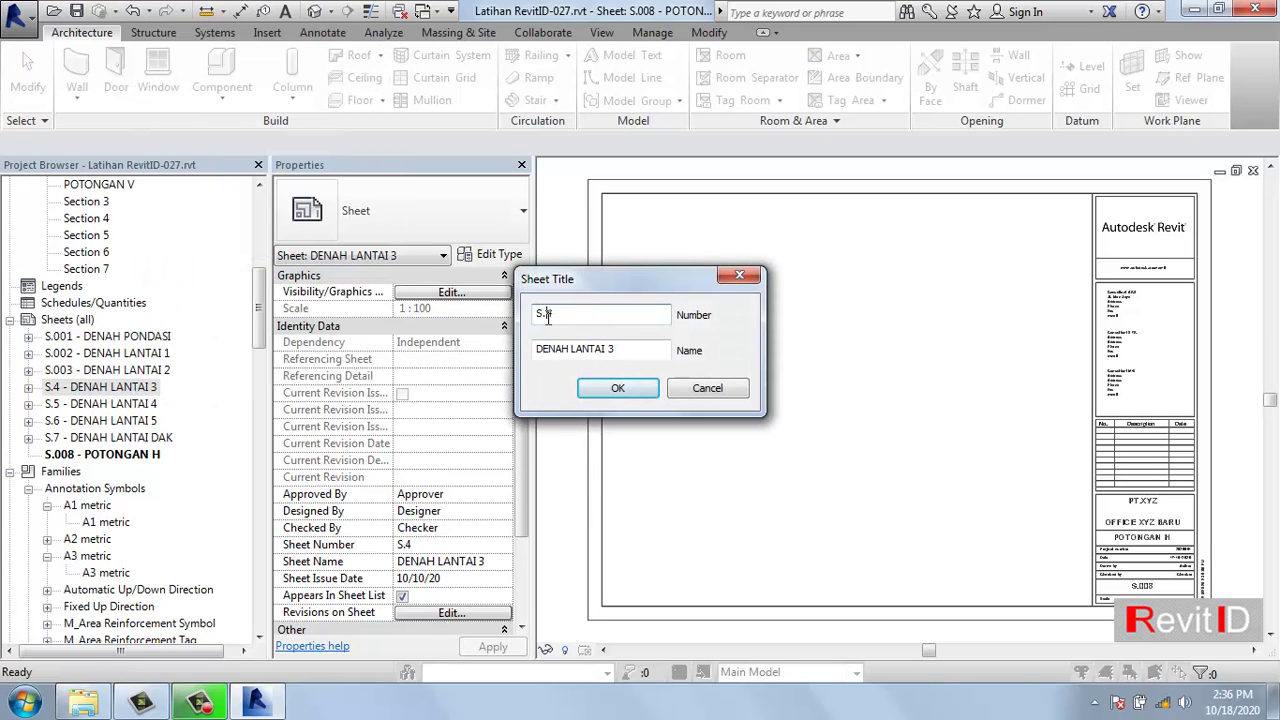
{"action": "type", "text": "00"}
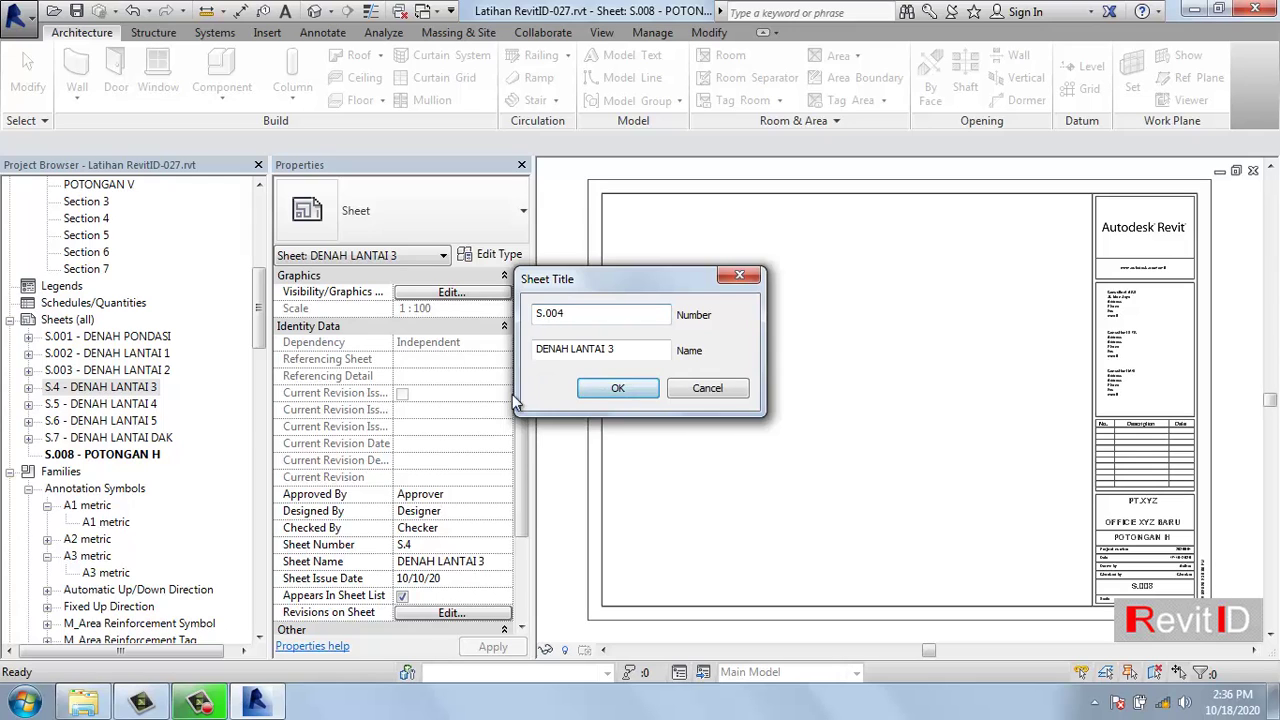
{"action": "left_click", "coordinate": [617, 388]}
- Change the sheet number of DENAH LANTAI 4 to S.005
{"action": "left_click", "coordinate": [100, 404]}
{"action": "right_click", "coordinate": [100, 404]}
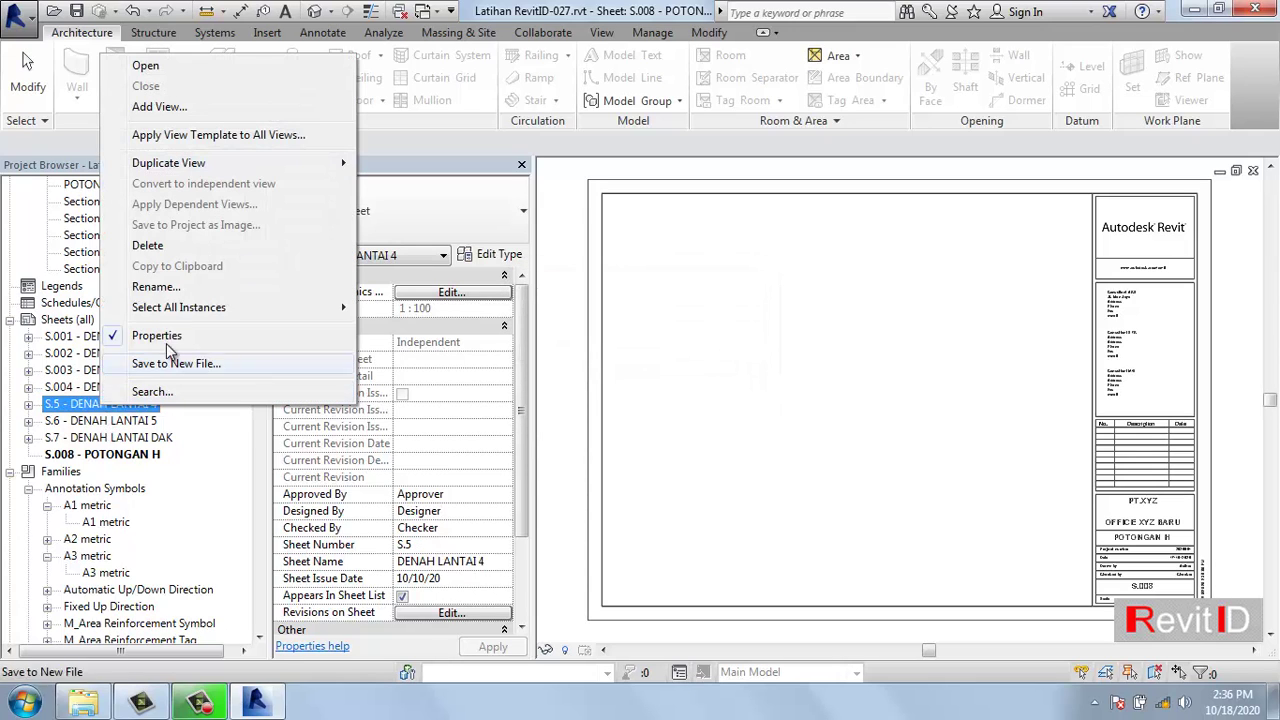
{"action": "left_click", "coordinate": [176, 286]}
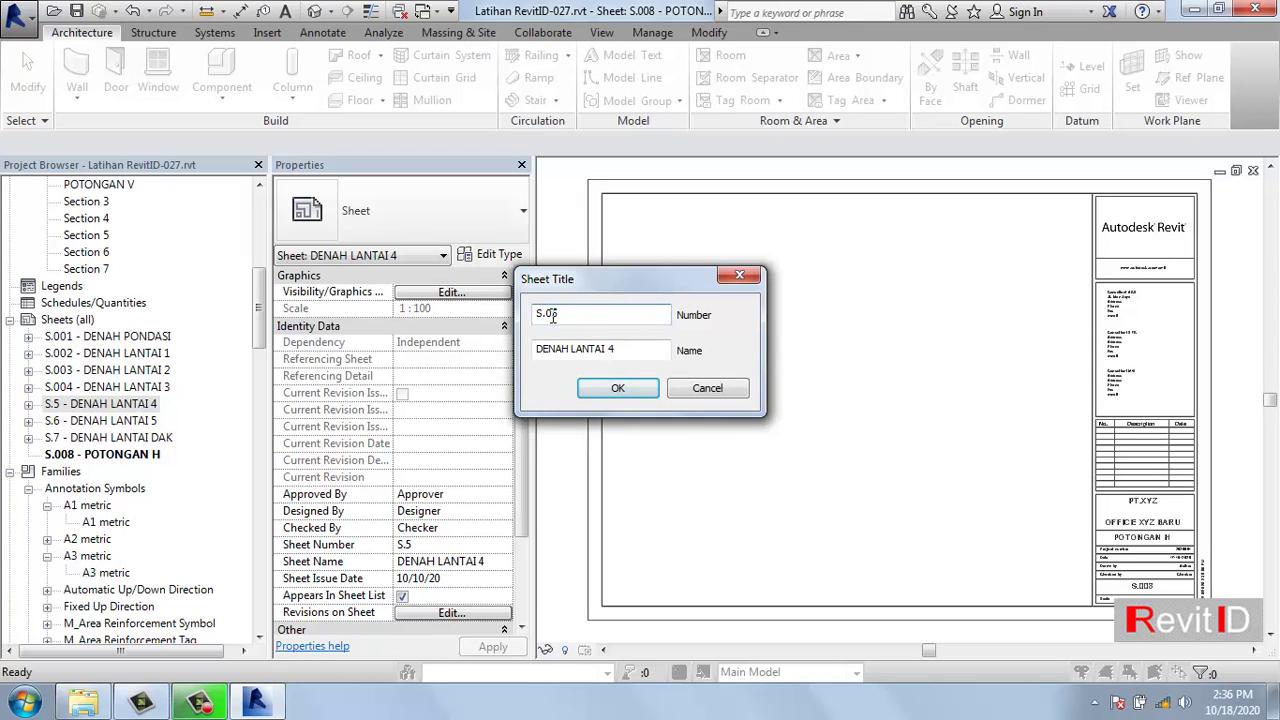
{"action": "left_click", "coordinate": [612, 388]}
- Change the sheet number of DENAH LANTAI 5 to S.006
{"action": "left_click", "coordinate": [108, 421]}
{"action": "right_click", "coordinate": [110, 425]}
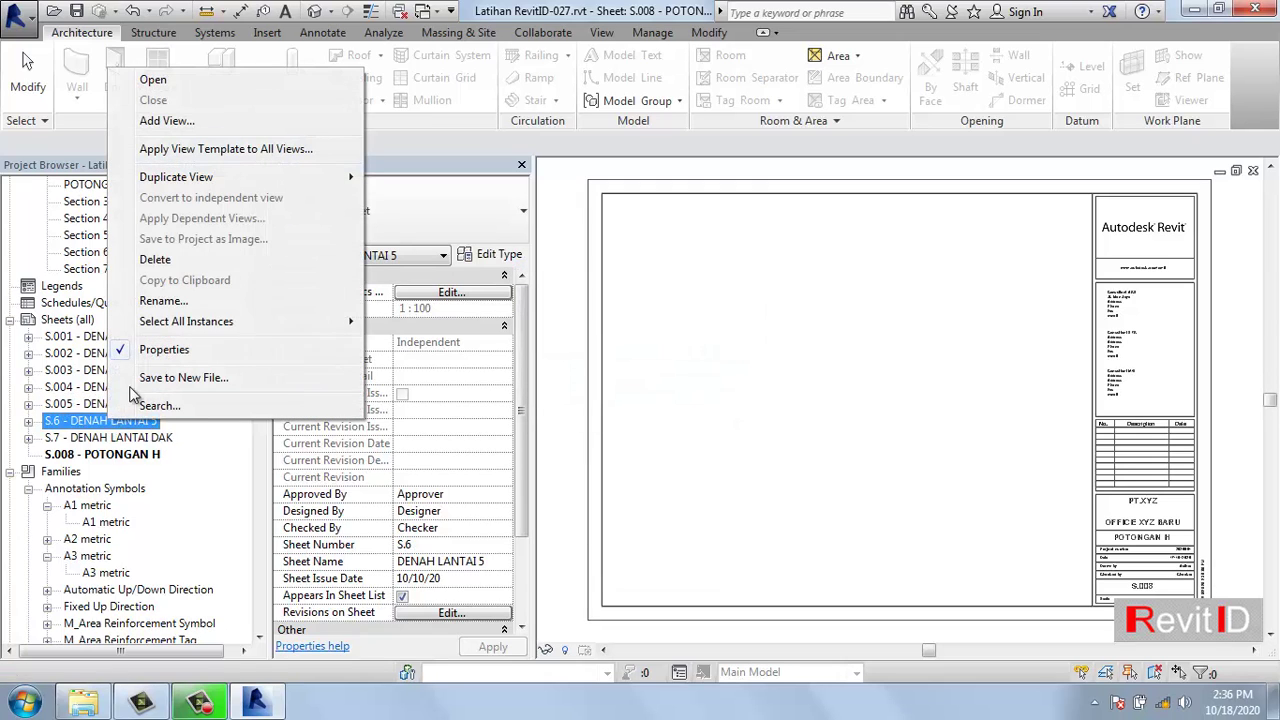
{"action": "left_click", "coordinate": [165, 297]}
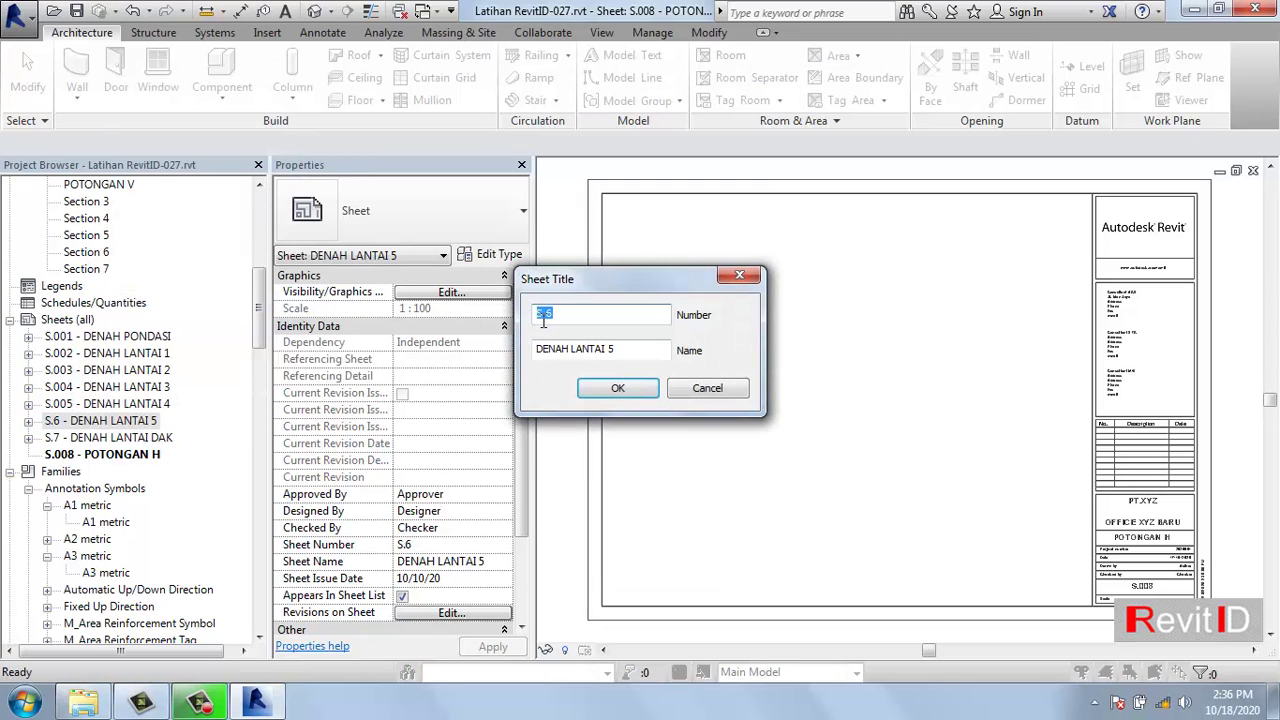
{"action": "key", "text": "Left"}
{"action": "type", "text": "00"}
{"action": "left_click", "coordinate": [595, 388]}
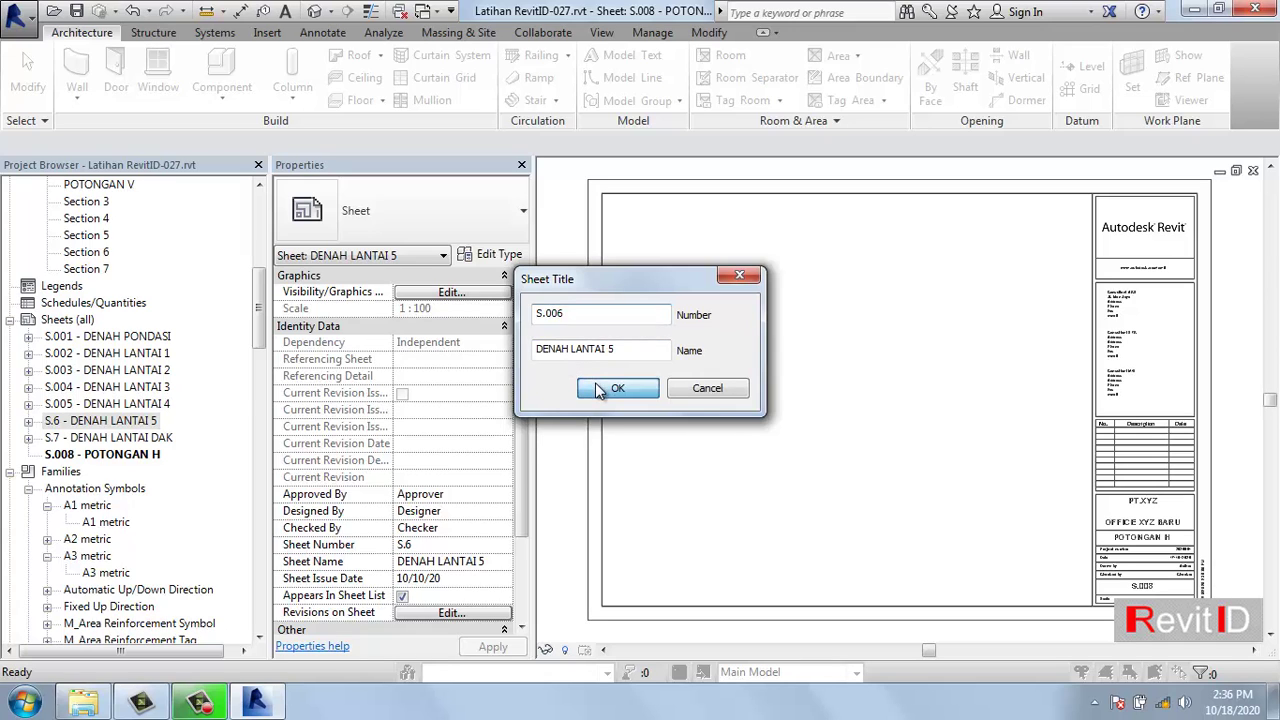
- Change the sheet number of DENAH LANTAI DAK to S.007
{"action": "left_click", "coordinate": [145, 440]}
{"action": "right_click", "coordinate": [147, 445]}
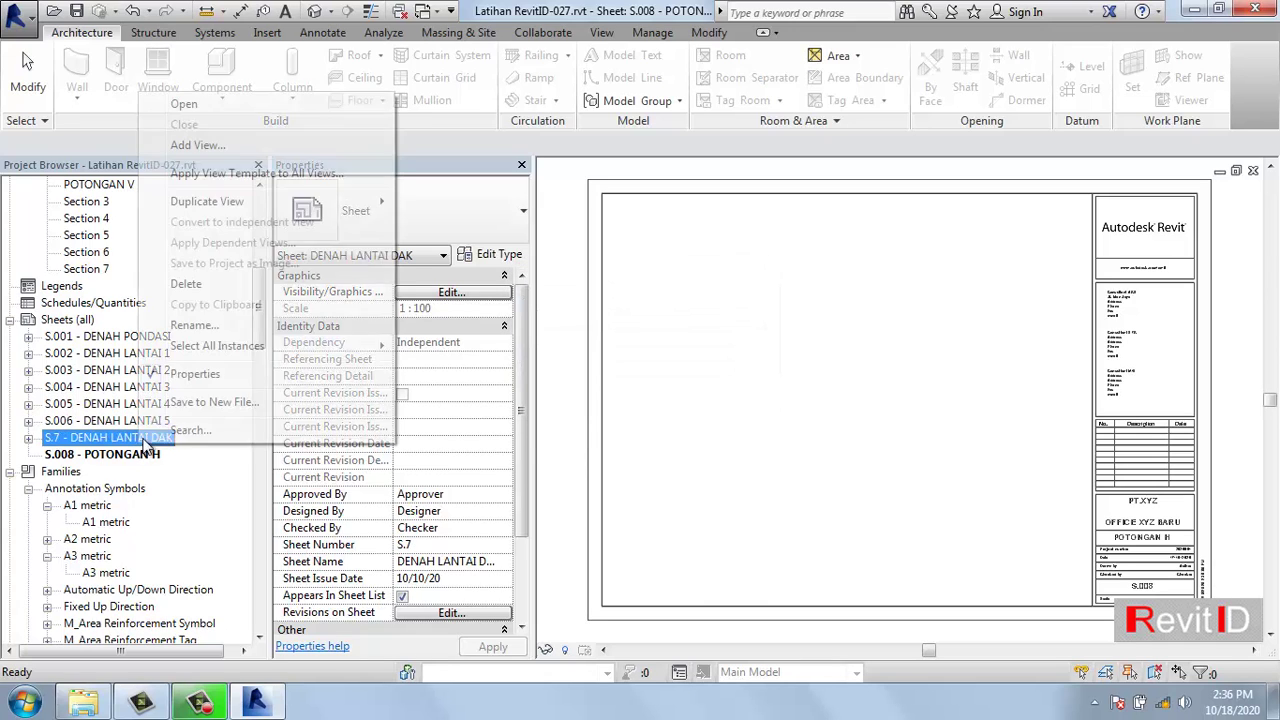
{"action": "left_click", "coordinate": [205, 325]}
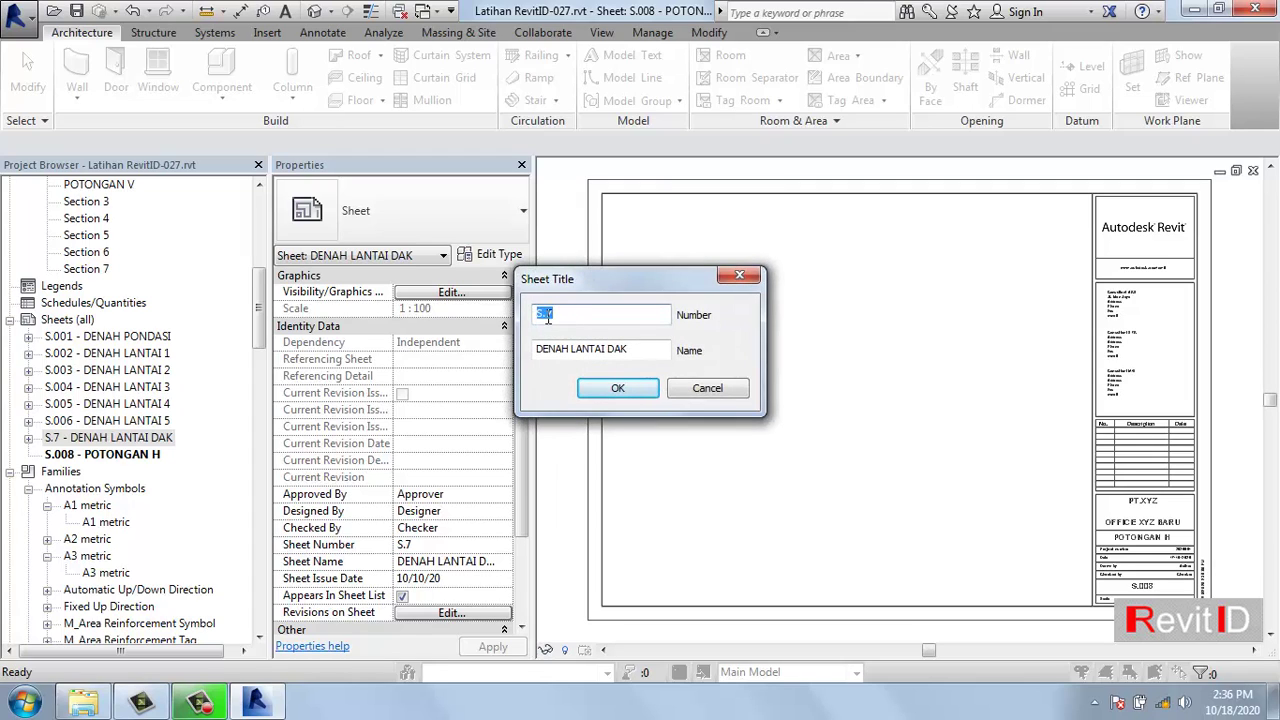
{"action": "type", "text": "00"}
{"action": "left_click", "coordinate": [614, 386]}
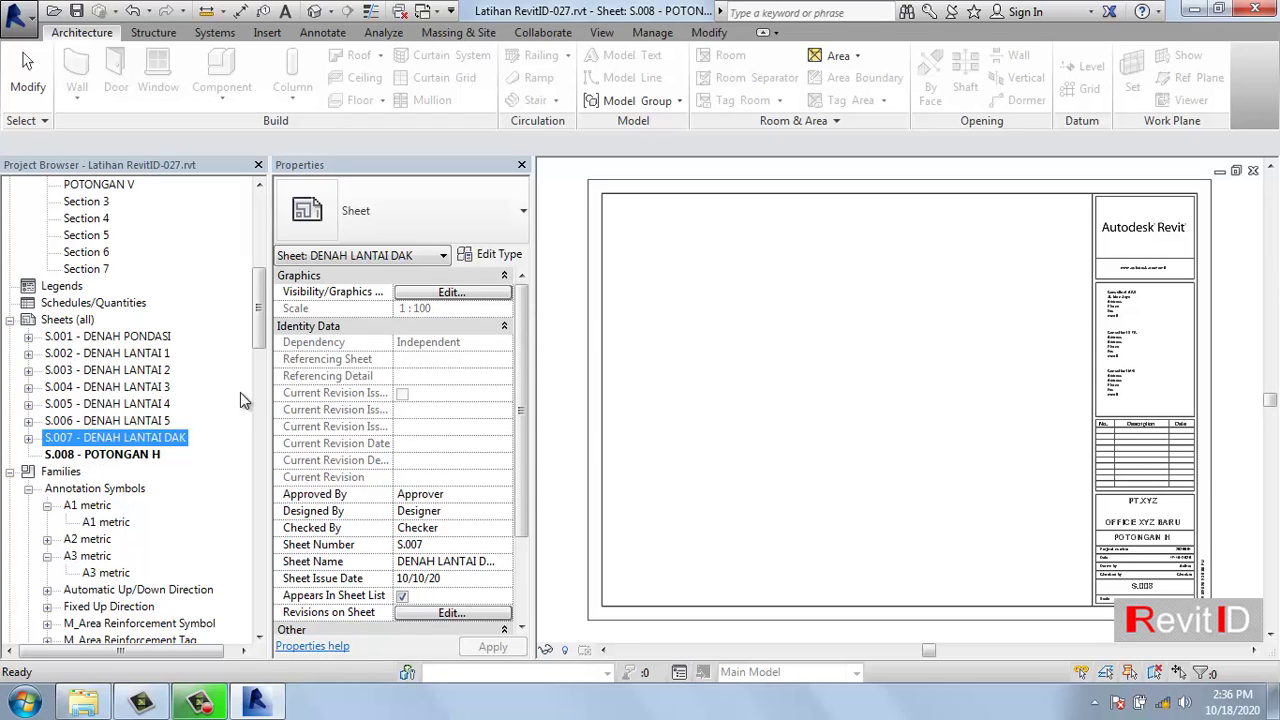
{"action": "left_click", "coordinate": [145, 456]}
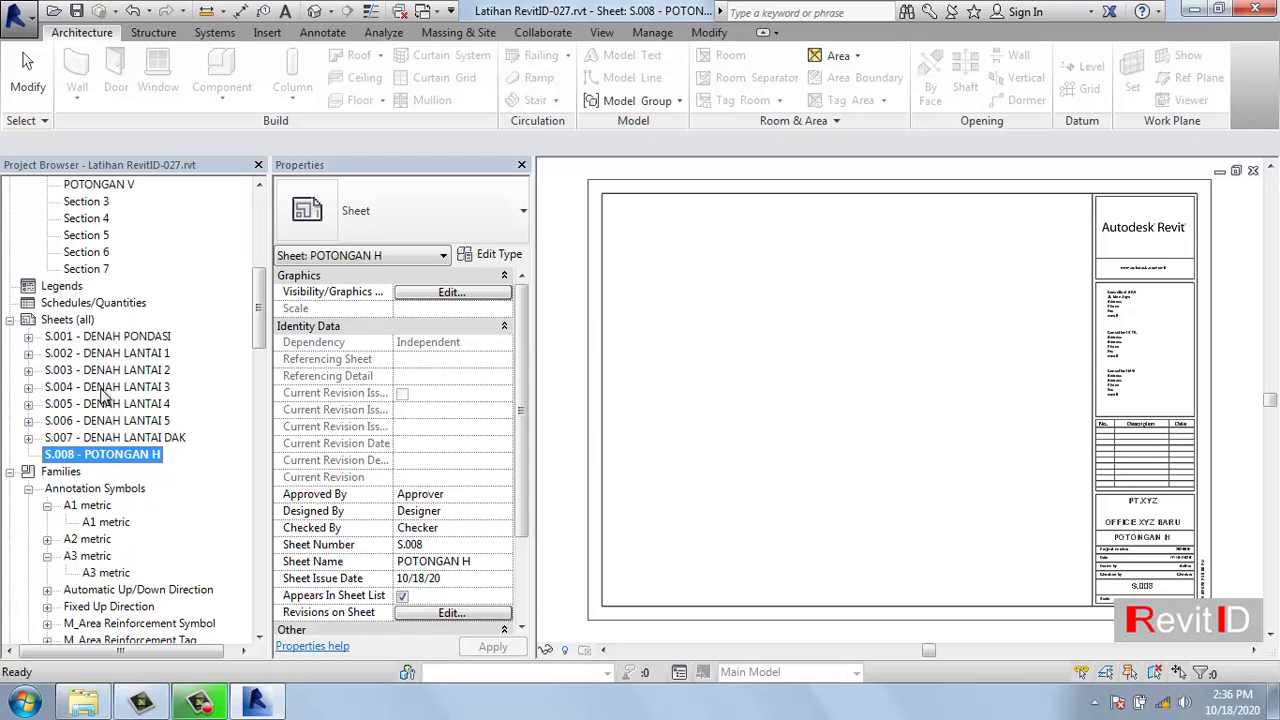
{"action": "left_click", "coordinate": [140, 438]}
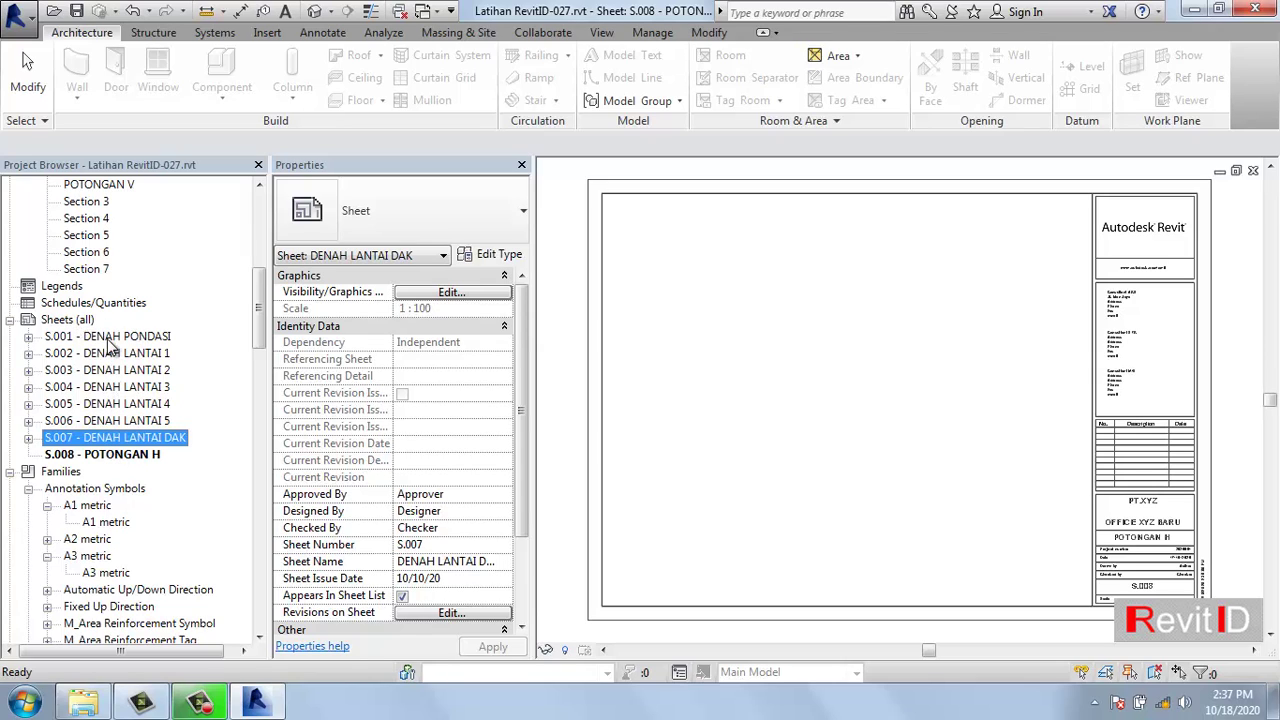
{"action": "left_click", "coordinate": [132, 456]}
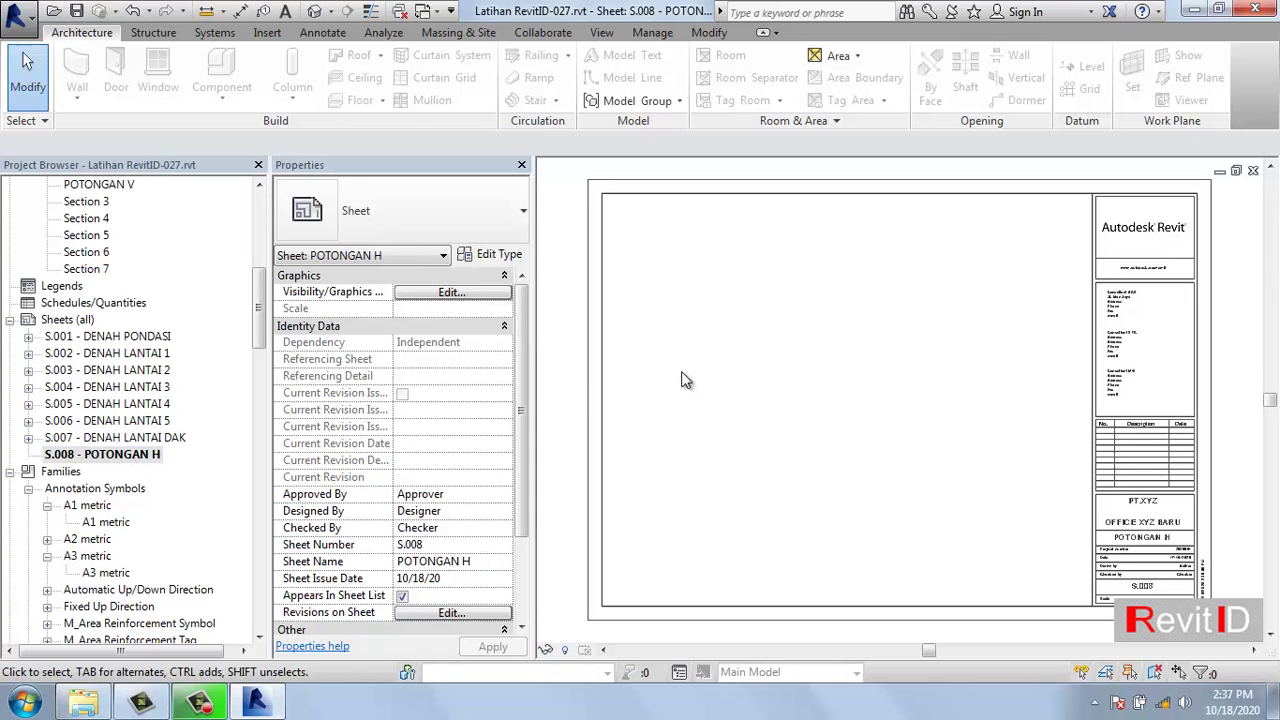
- Try placing the POTONGAN H section view on sheet S.008, and undo the placement
{"action": "left_click_drag", "start_coordinate": [258, 305], "coordinate": [265, 225]}
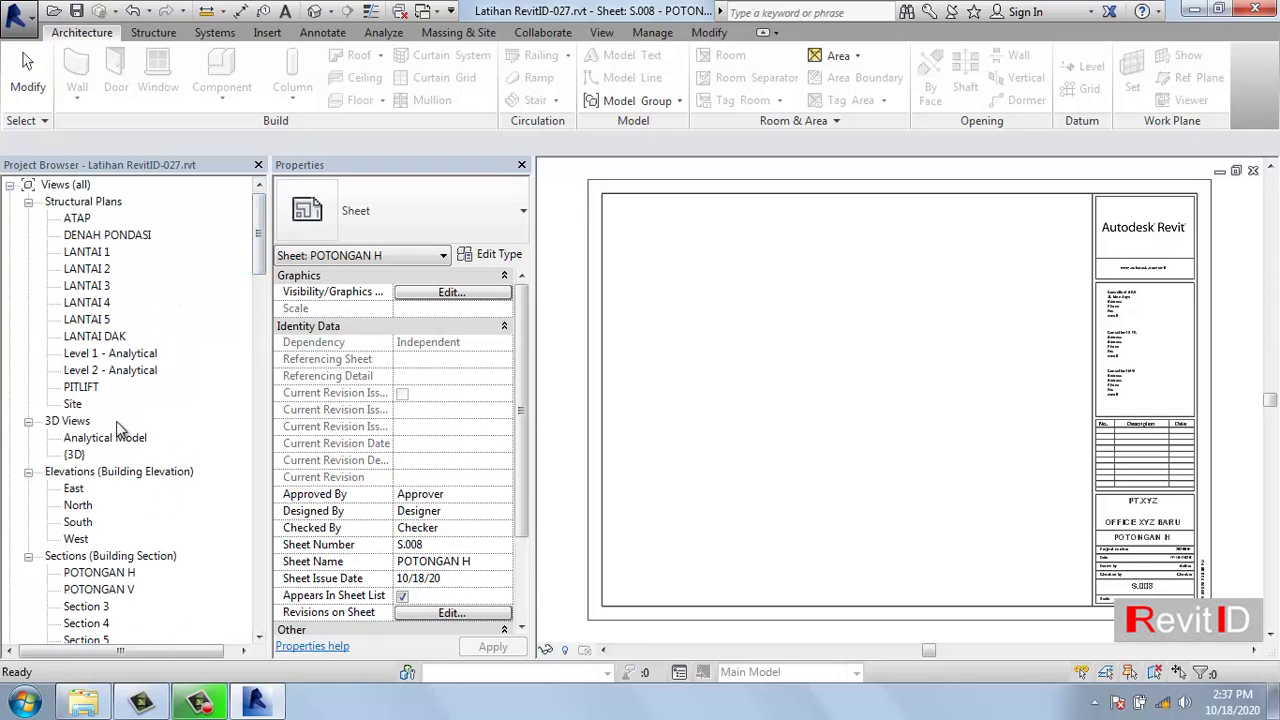
{"action": "left_click", "coordinate": [98, 573]}
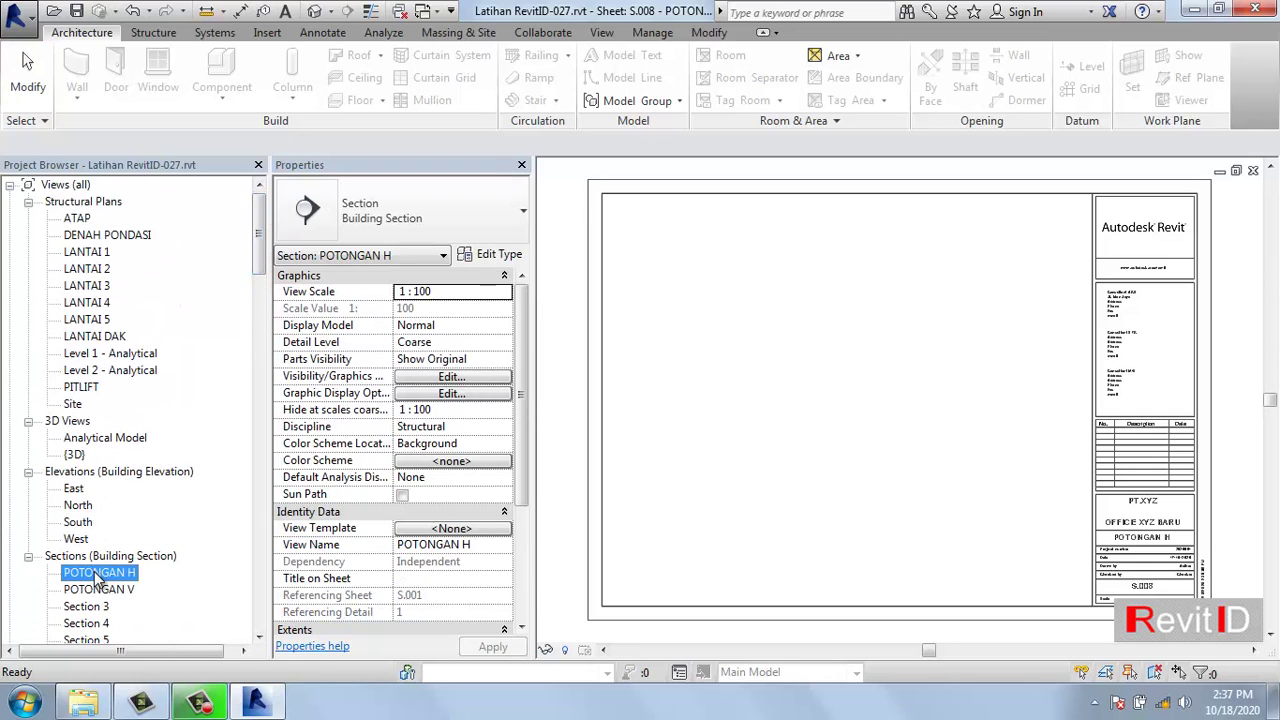
{"action": "left_click_drag", "start_coordinate": [98, 578], "coordinate": [860, 430]}
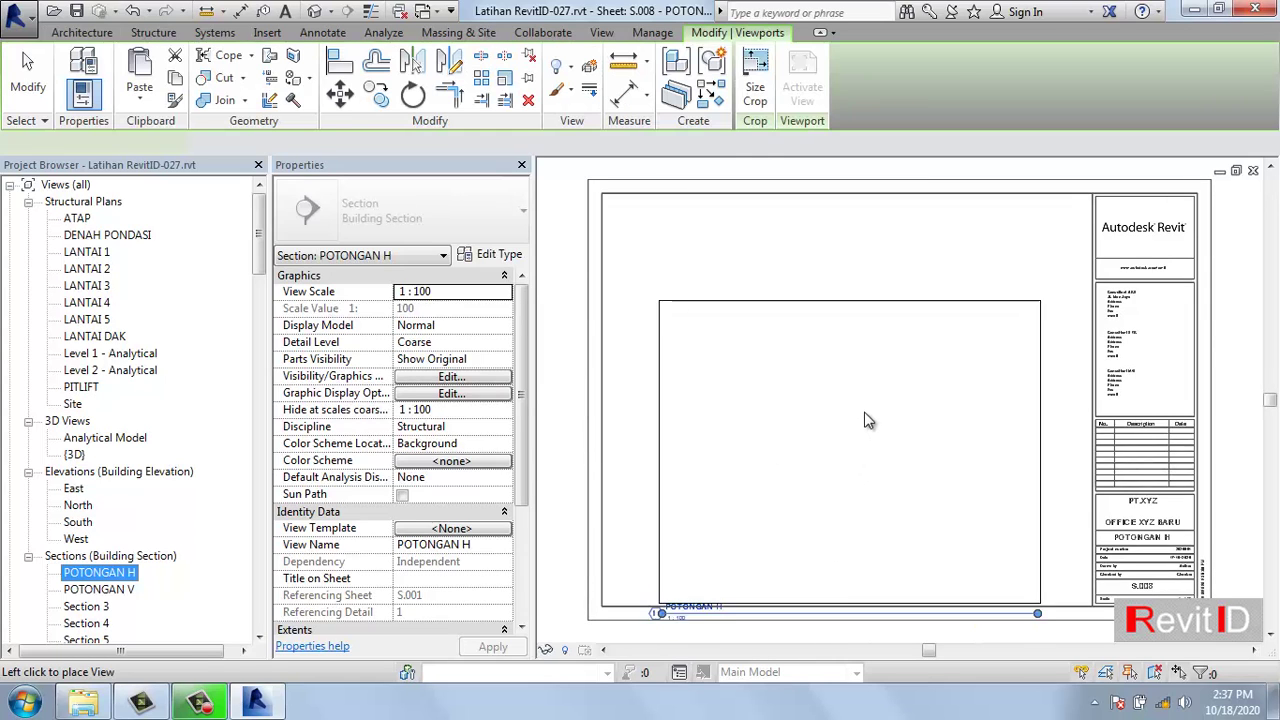
{"action": "left_click", "coordinate": [860, 404]}
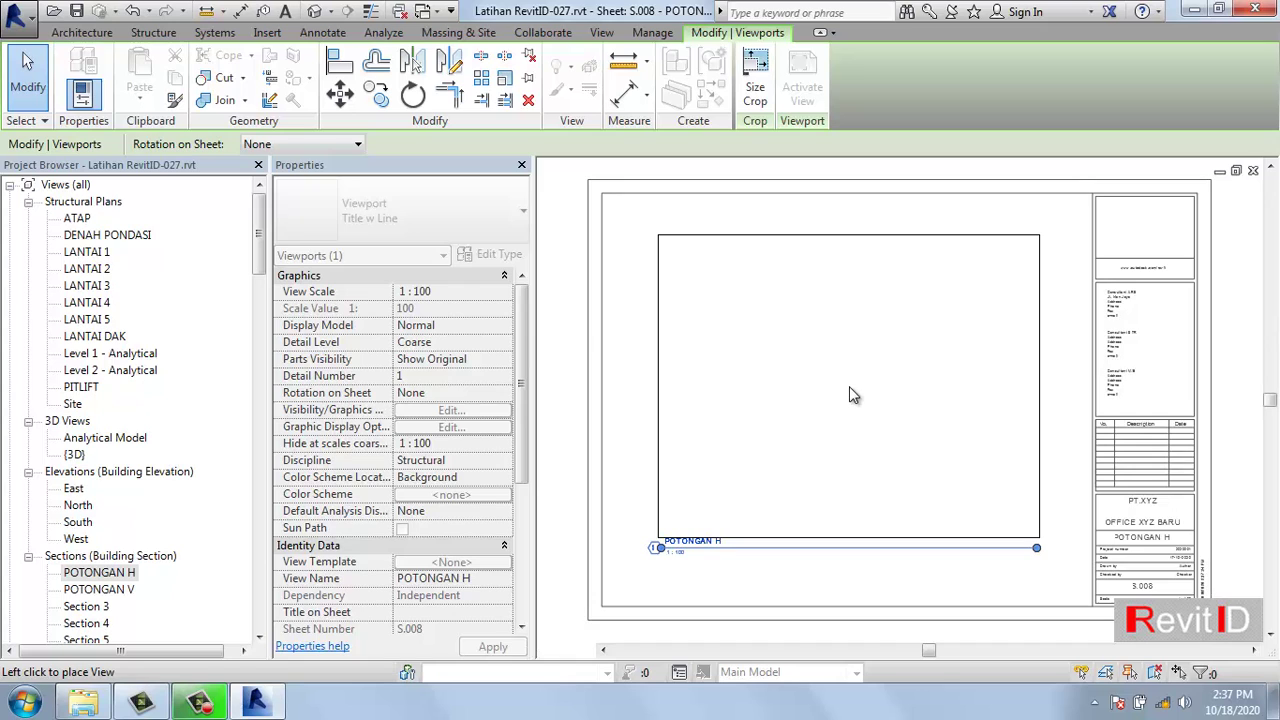
{"action": "left_click", "coordinate": [849, 388]}
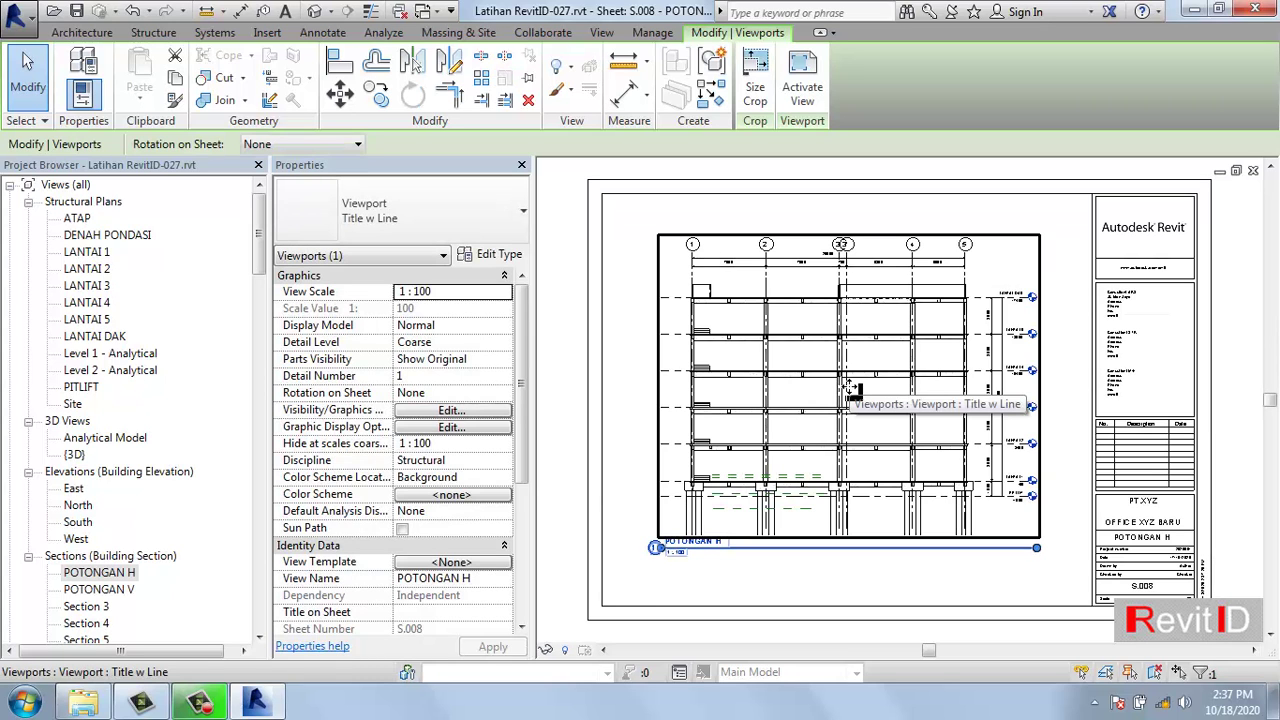
{"action": "key", "text": "Escape"}
{"action": "left_click", "coordinate": [131, 10]}
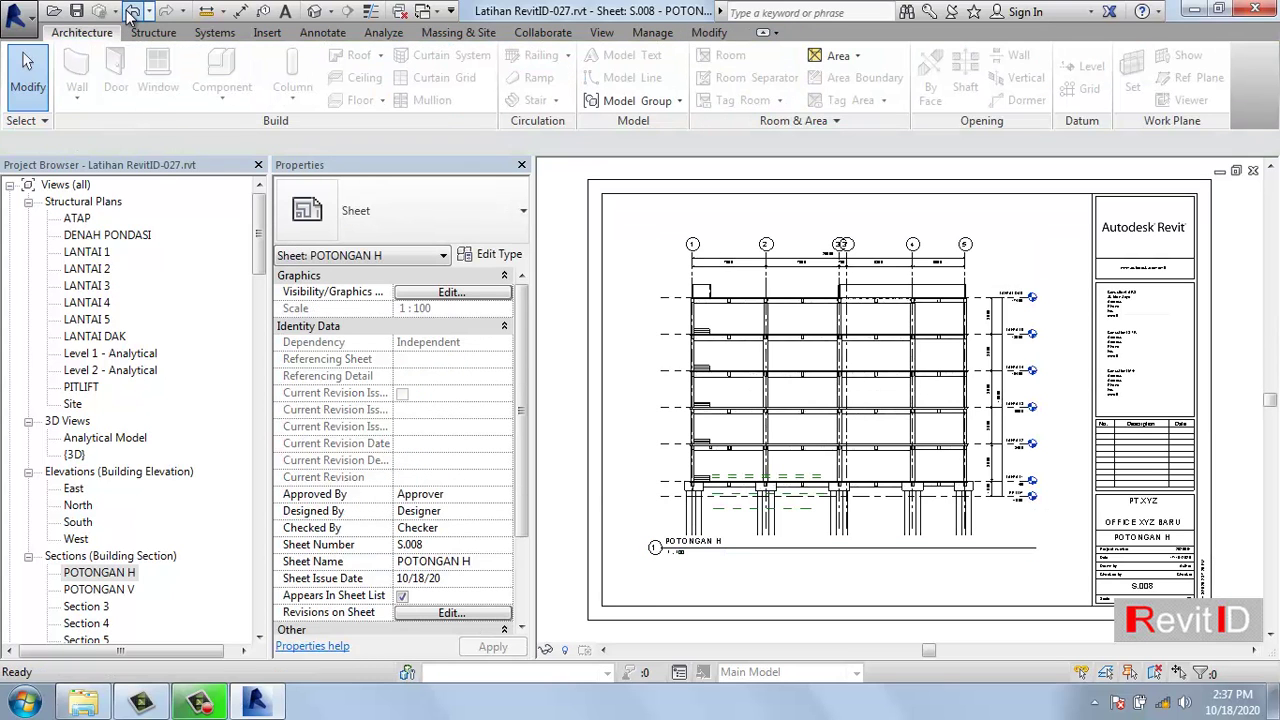
- Place the POTONGAN H section view in the middle of the drawing area on sheet S.008
{"action": "left_click", "coordinate": [97, 572]}
{"action": "scroll", "coordinate": [165, 397], "scroll_direction": "down", "scroll_amount": 2}
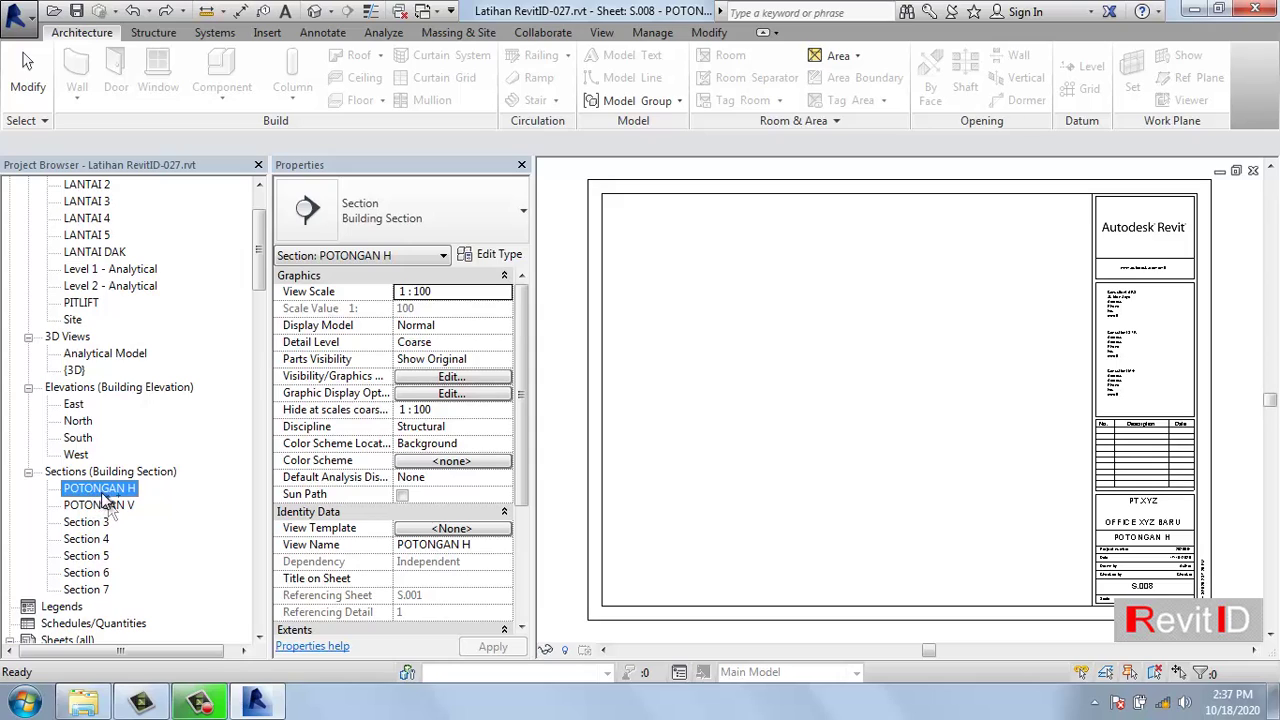
{"action": "left_click_drag", "start_coordinate": [105, 500], "coordinate": [852, 414]}
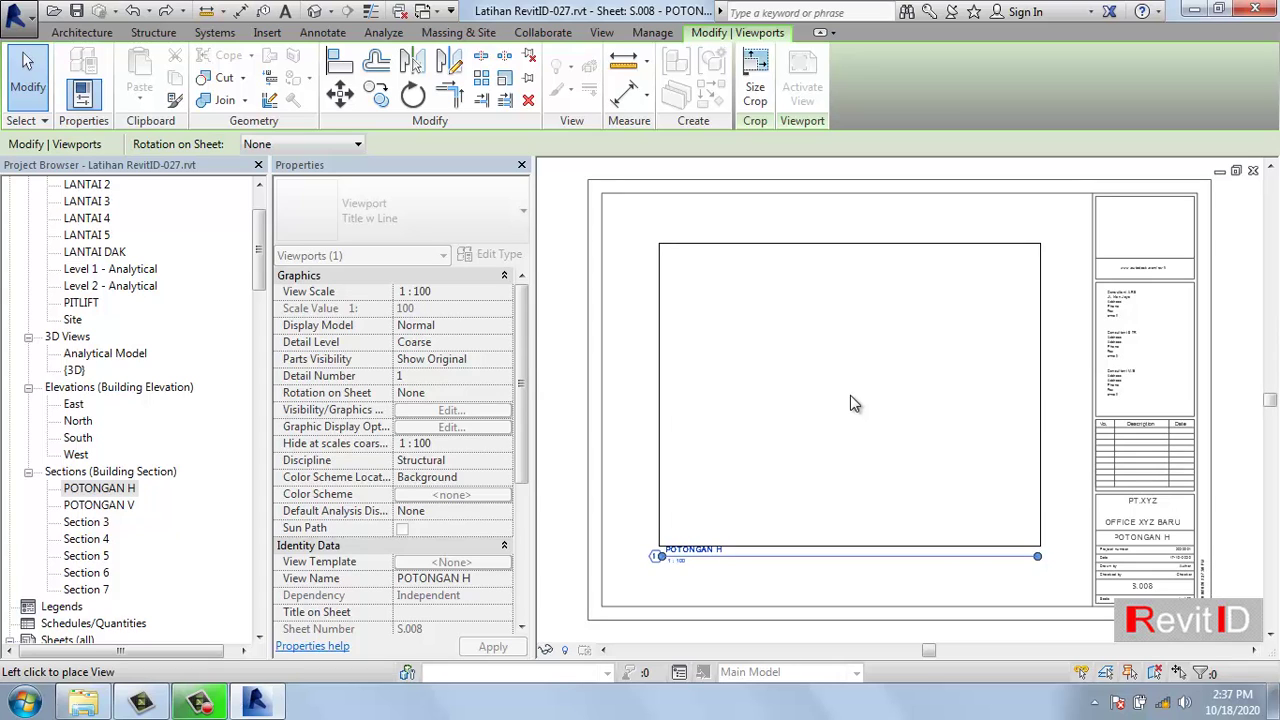
{"action": "left_click", "coordinate": [850, 396]}
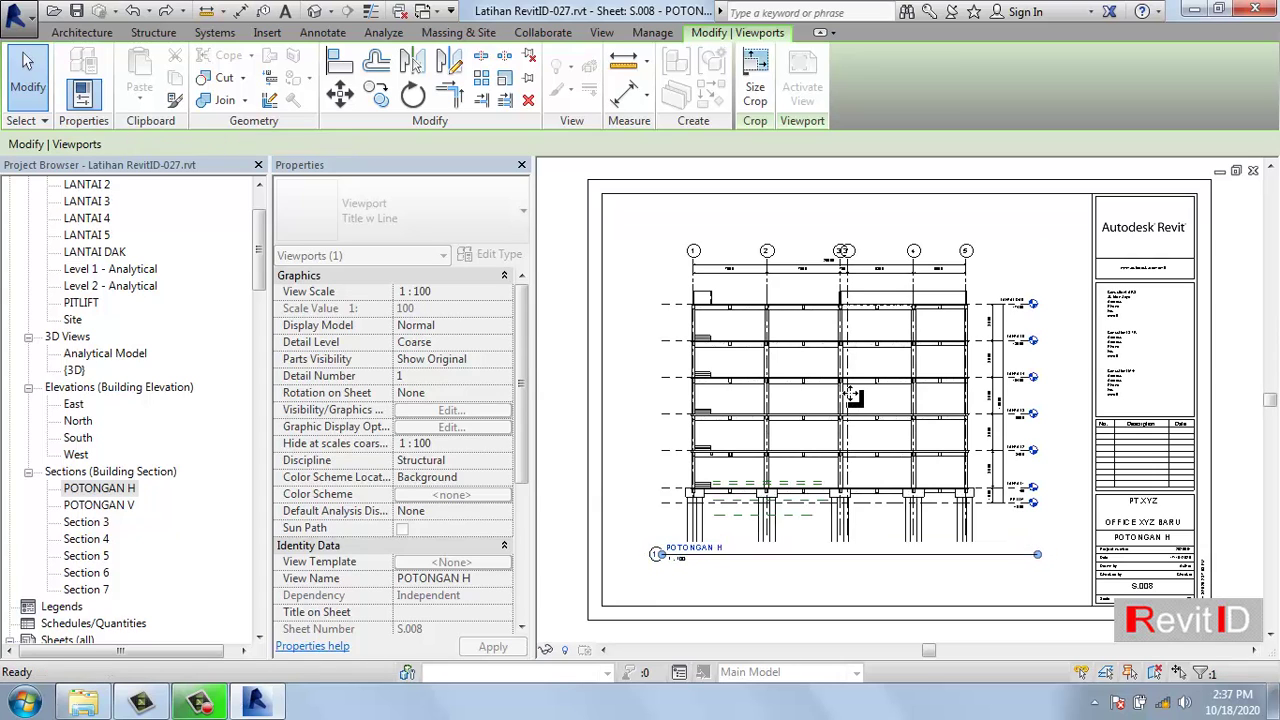
{"action": "left_click", "coordinate": [713, 571]}
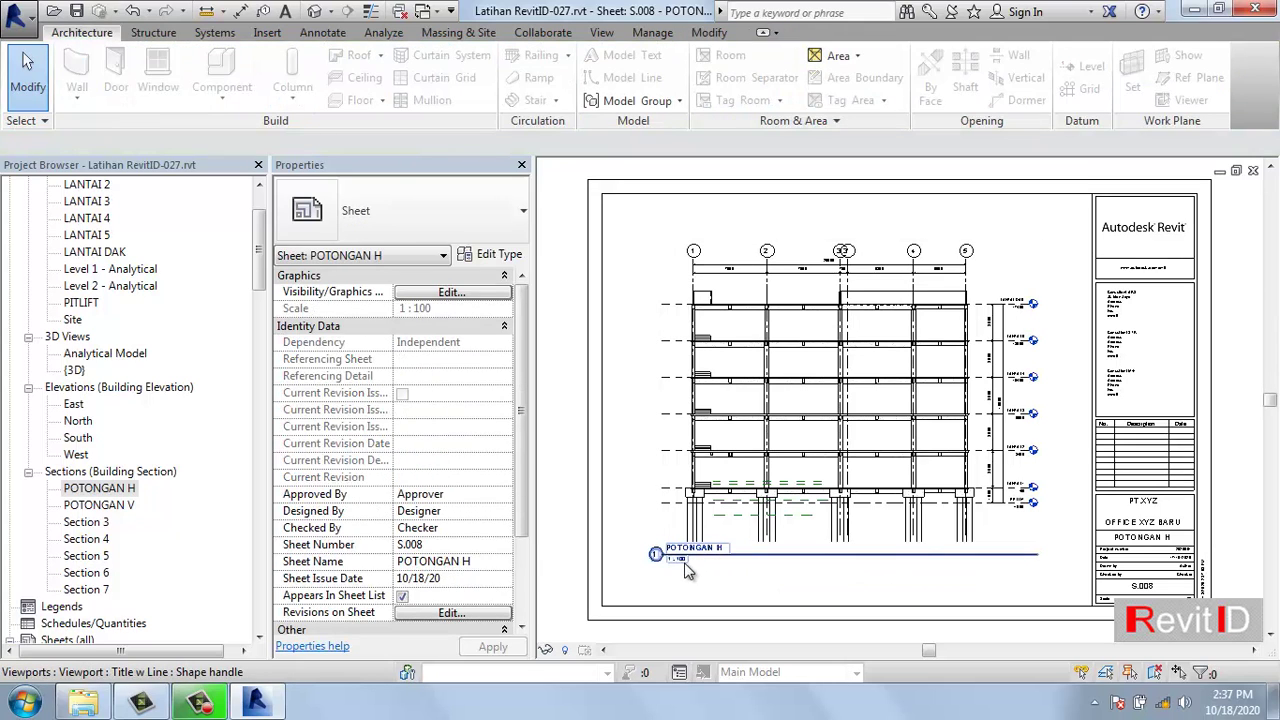
{"action": "scroll", "coordinate": [688, 567], "scroll_direction": "up", "scroll_amount": 1}
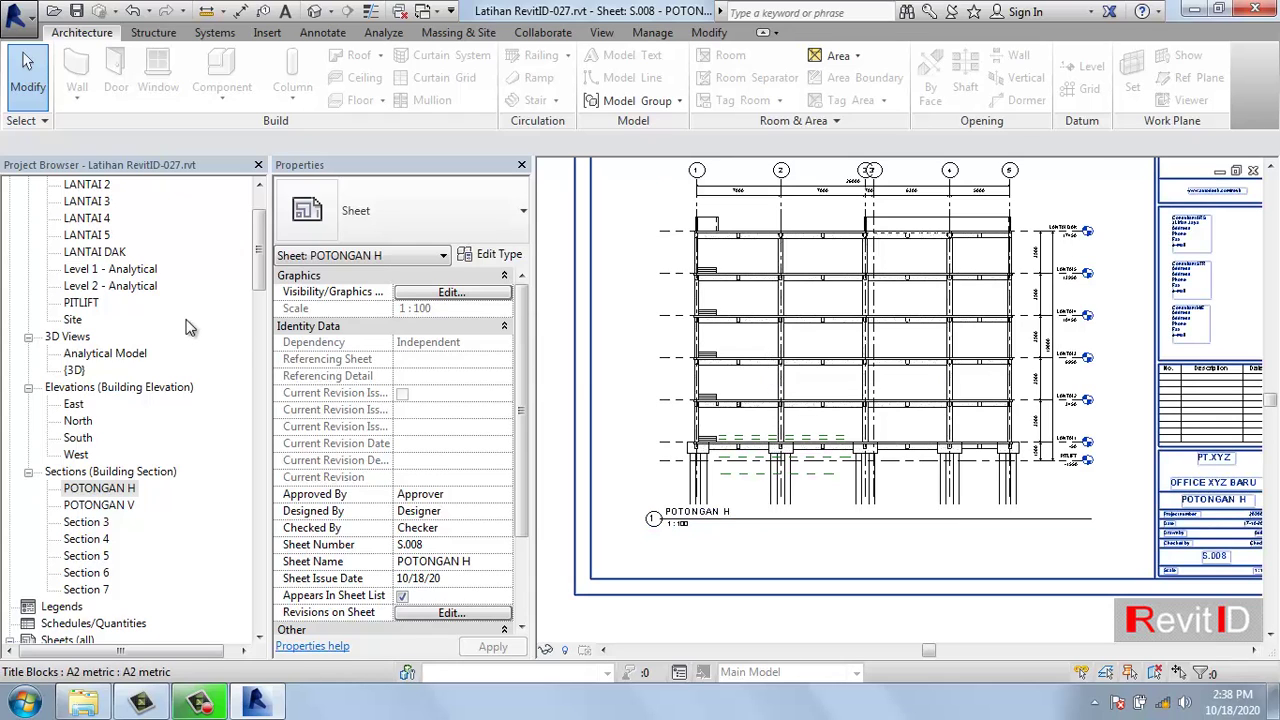
- Create a new sheet with the A2 metric titleblock
{"action": "left_click_drag", "start_coordinate": [258, 245], "coordinate": [258, 297]}
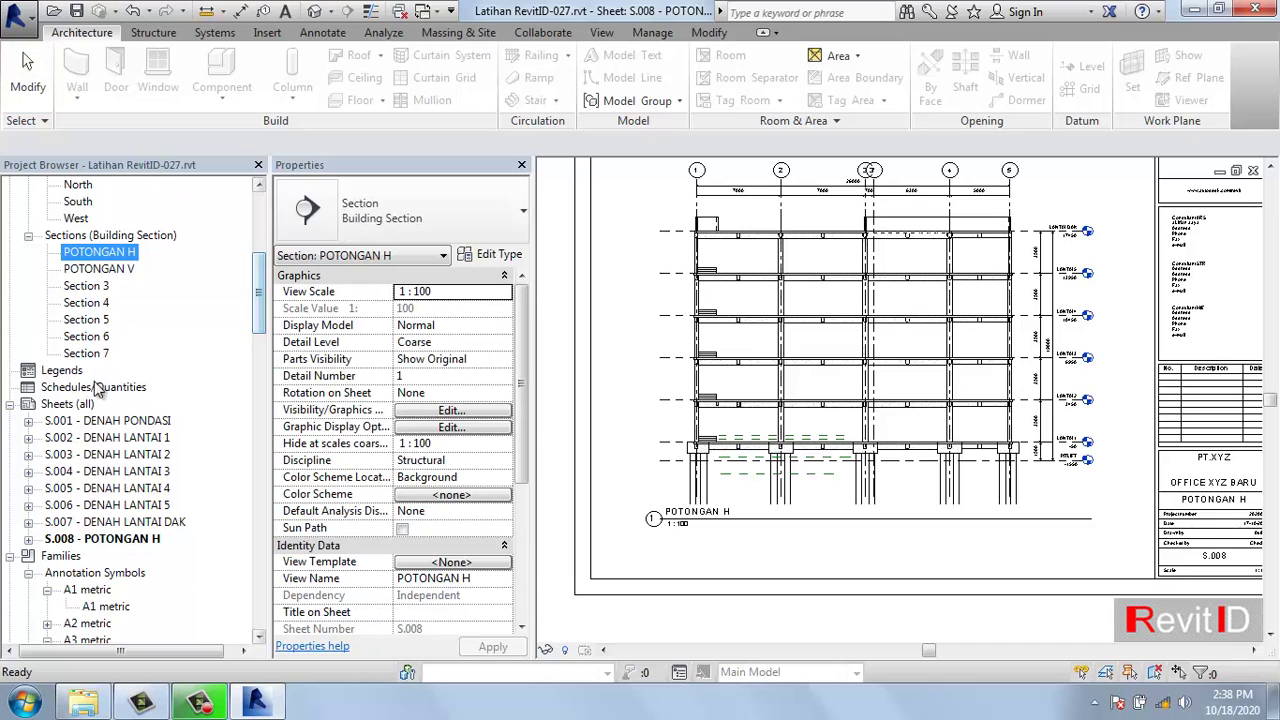
{"action": "right_click", "coordinate": [75, 405]}
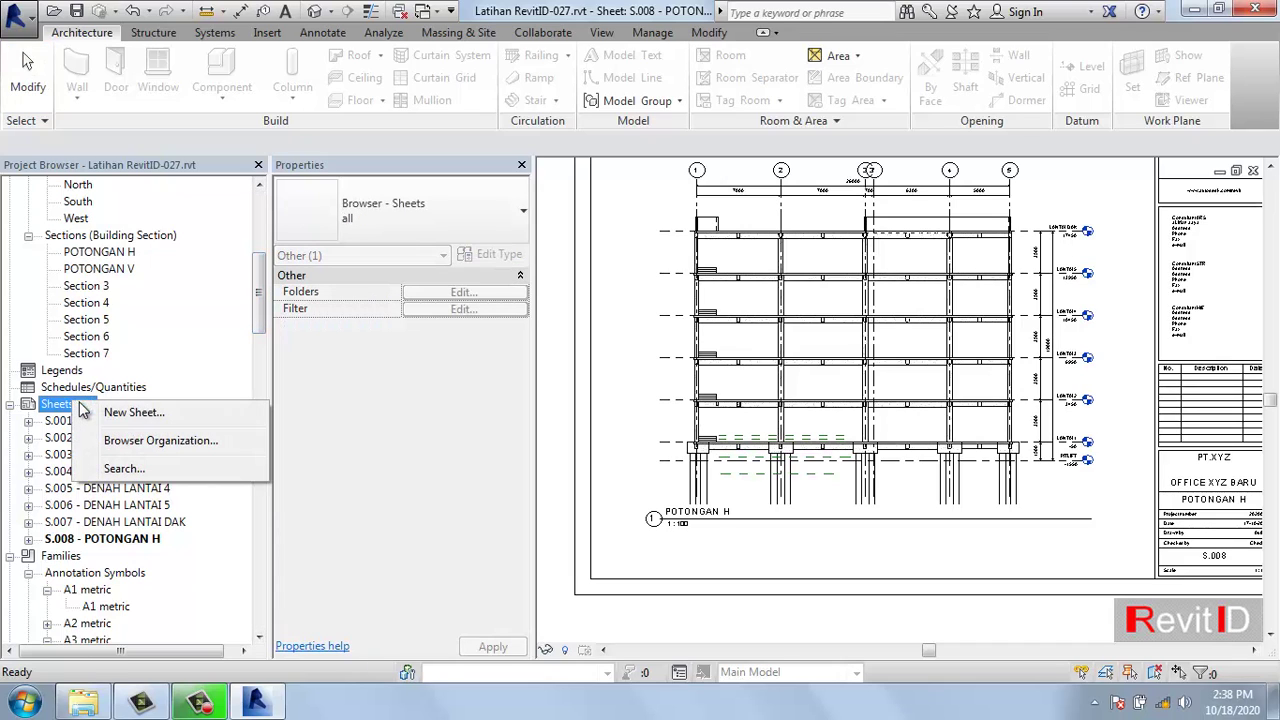
{"action": "left_click", "coordinate": [125, 414]}
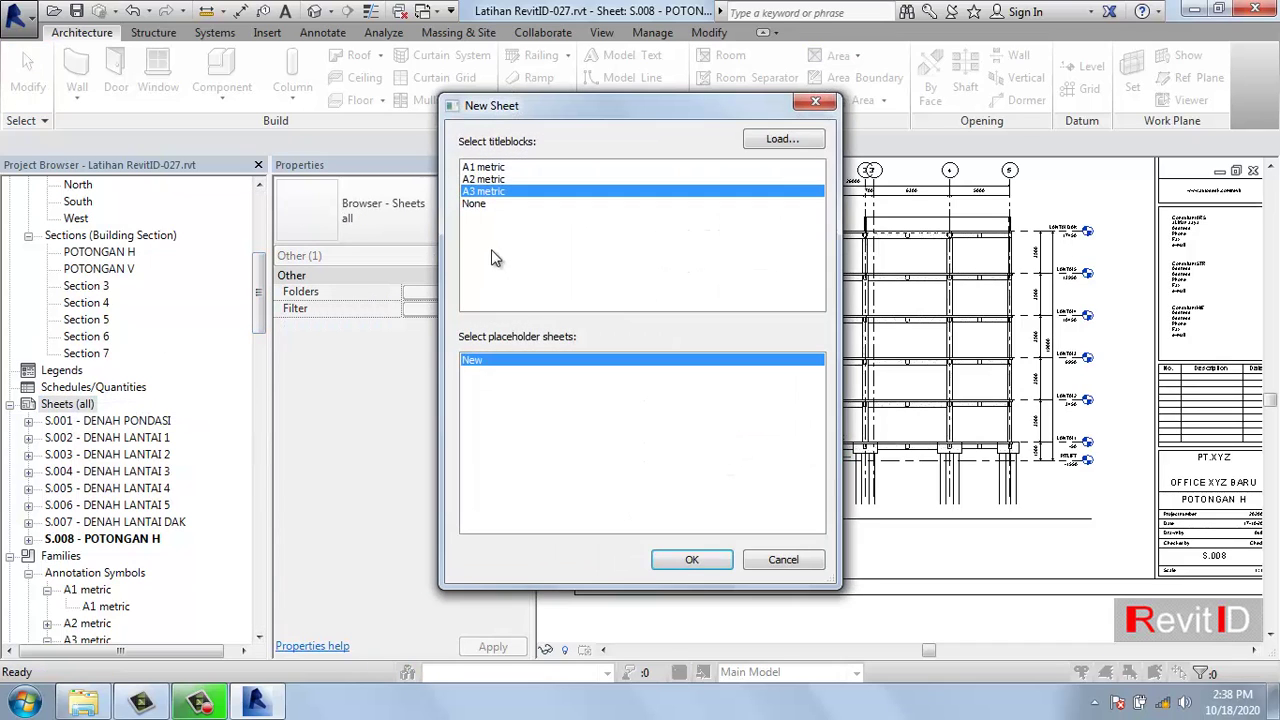
{"action": "left_click", "coordinate": [482, 180]}
{"action": "left_click", "coordinate": [672, 558]}
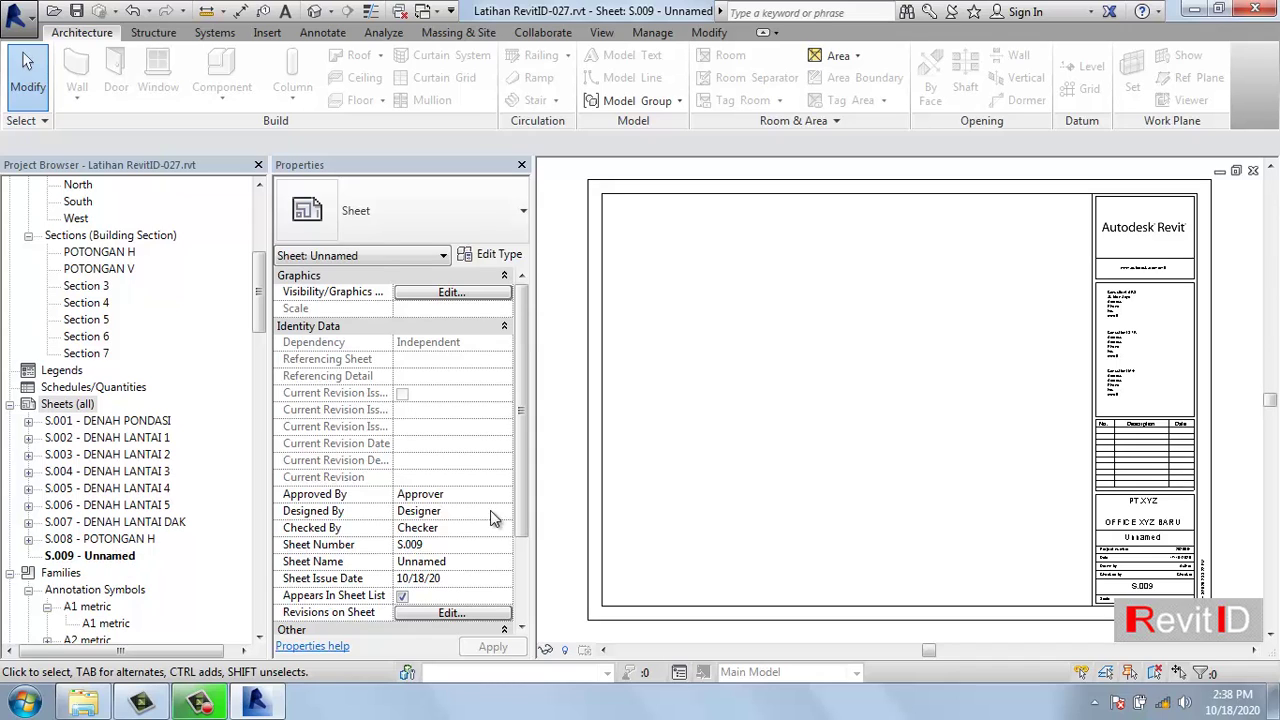
- Name the new unnamed sheet S.009 POTONGAN H
{"action": "right_click", "coordinate": [120, 560]}
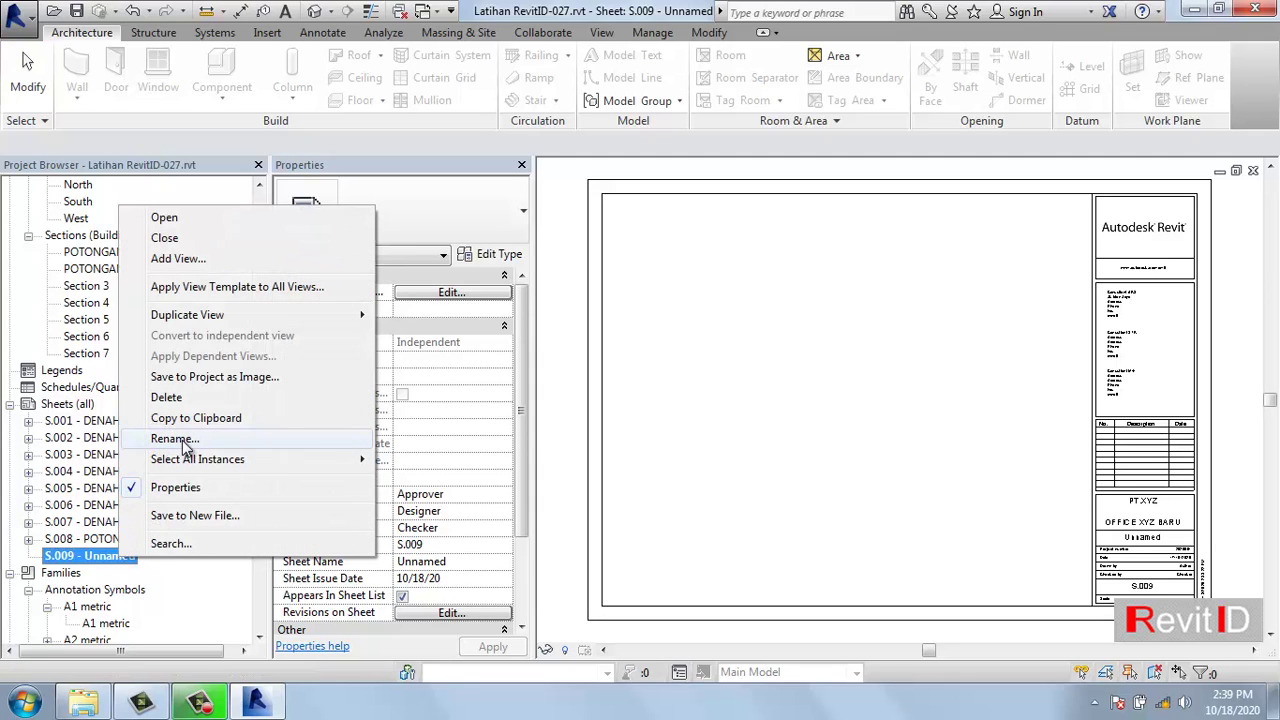
{"action": "left_click", "coordinate": [182, 438]}
{"action": "key", "text": "Tab"}
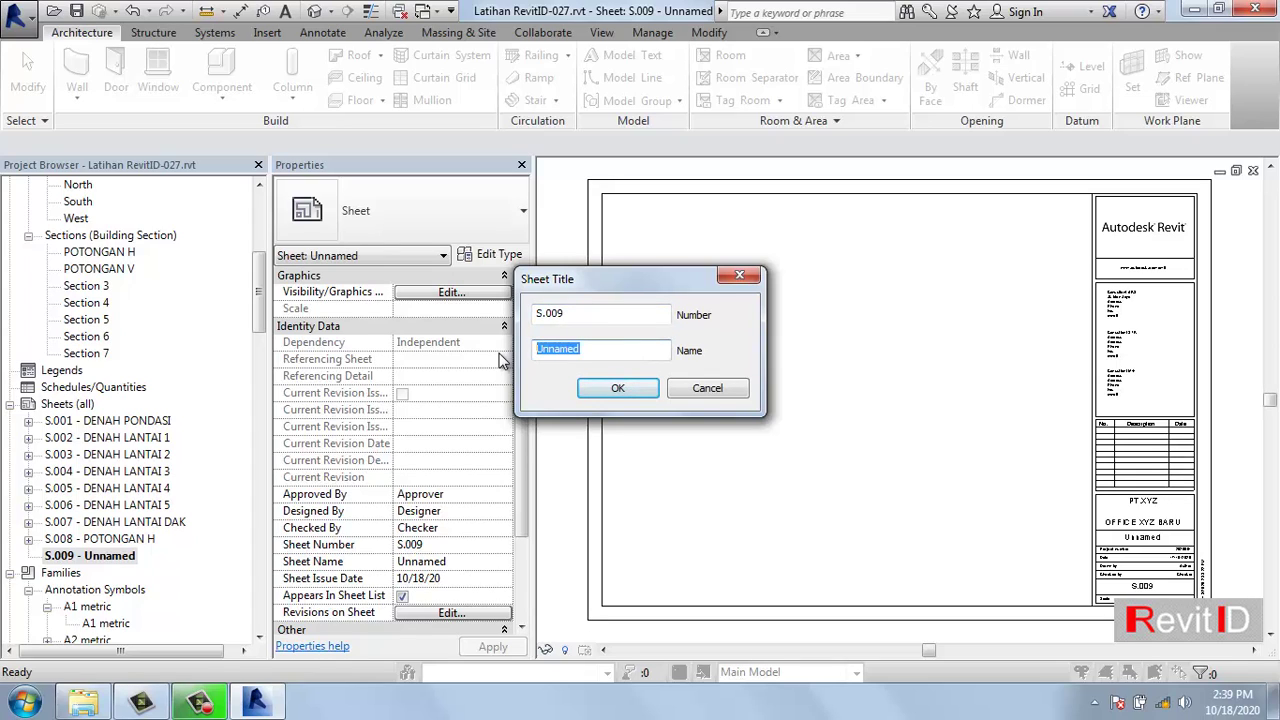
{"action": "type", "text": "POTONGAN H"}
{"action": "left_click", "coordinate": [616, 390]}
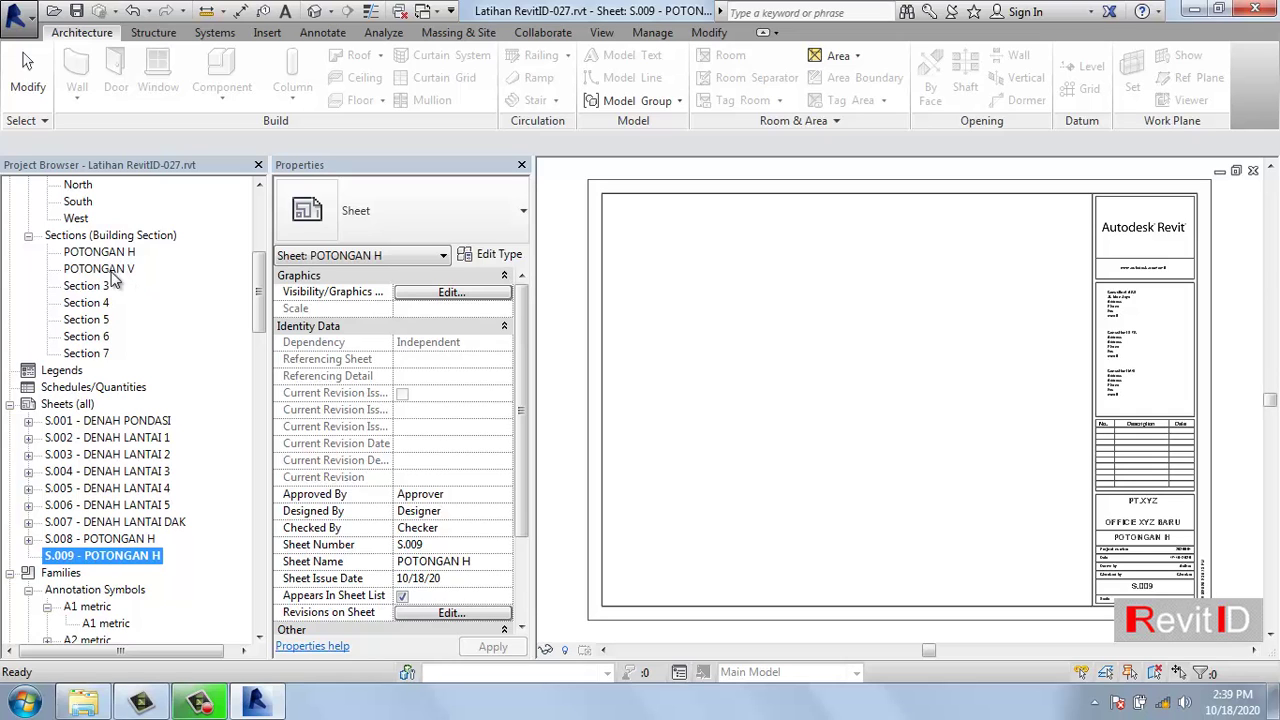
- Change the name of sheet S.009 to POTONGAN V
{"action": "right_click", "coordinate": [131, 557]}
{"action": "left_click", "coordinate": [188, 438]}
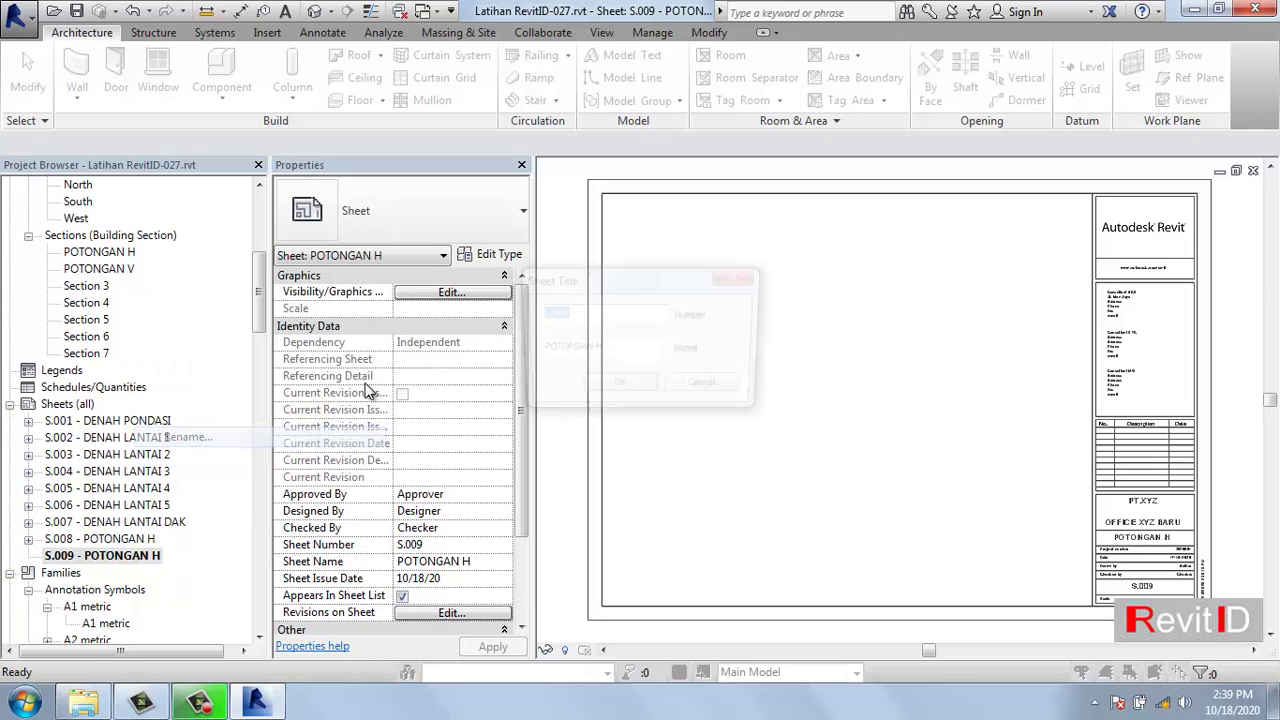
{"action": "left_click", "coordinate": [628, 348]}
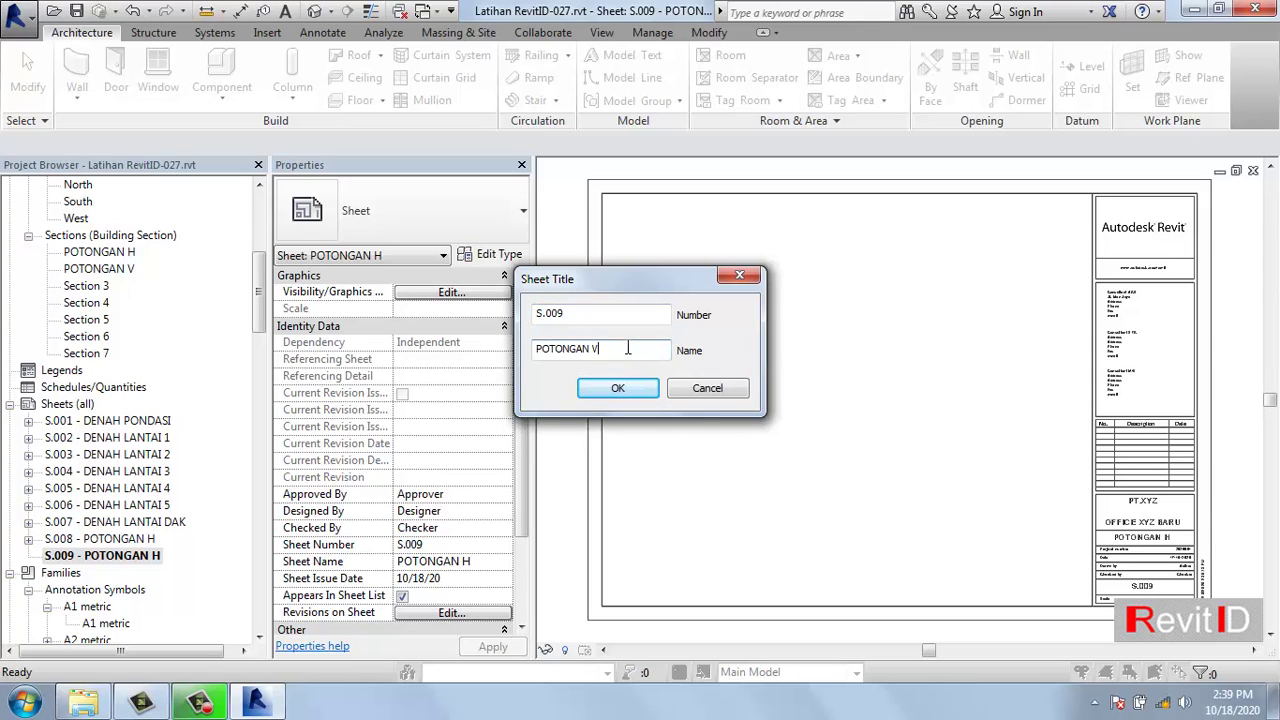
{"action": "left_click", "coordinate": [615, 386]}
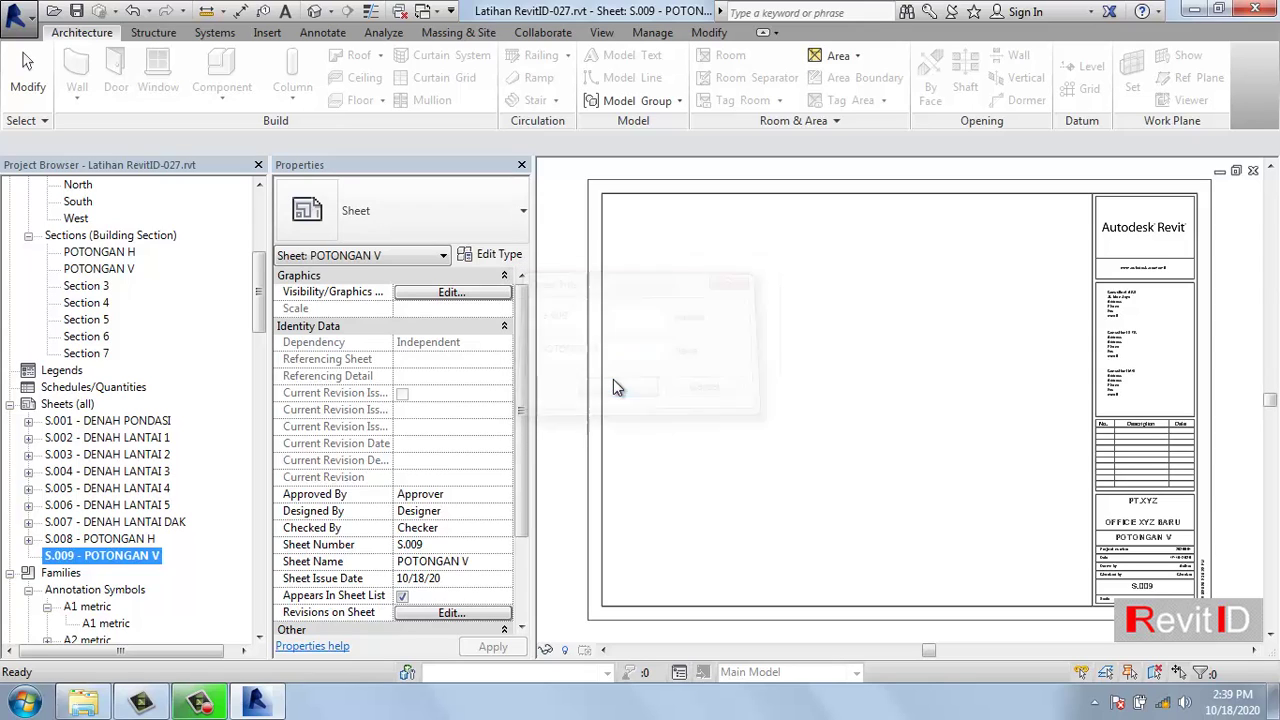
- Try placing the POTONGAN V section view on sheet S.009, and undo the placement
{"action": "left_click", "coordinate": [99, 270]}
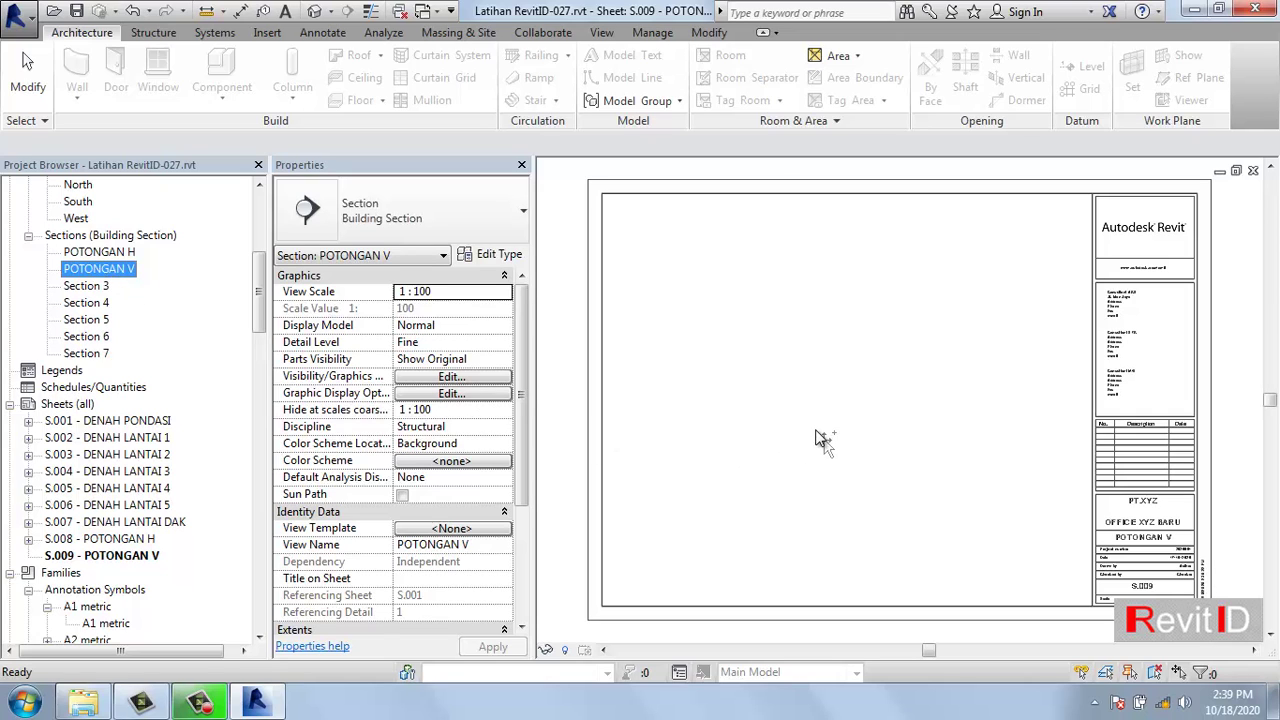
{"action": "left_click_drag", "start_coordinate": [820, 440], "coordinate": [866, 391]}
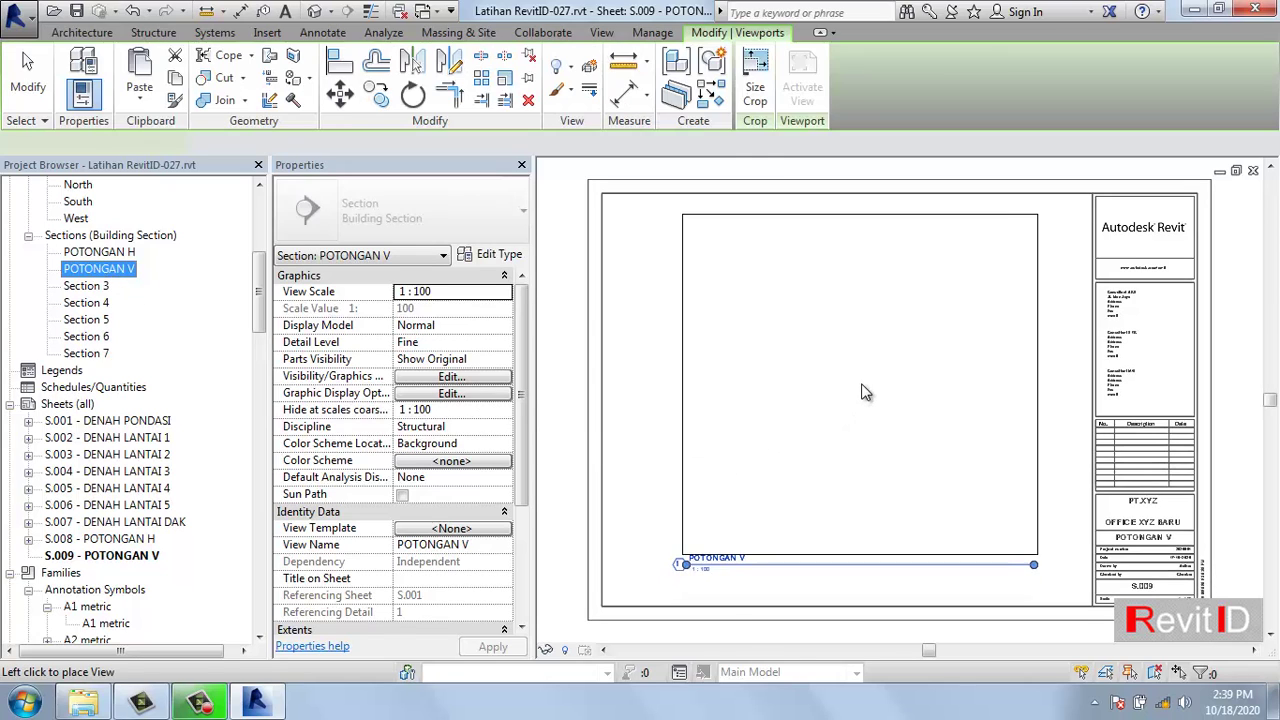
{"action": "left_click", "coordinate": [860, 391]}
{"action": "key", "text": "ctrl+z"}
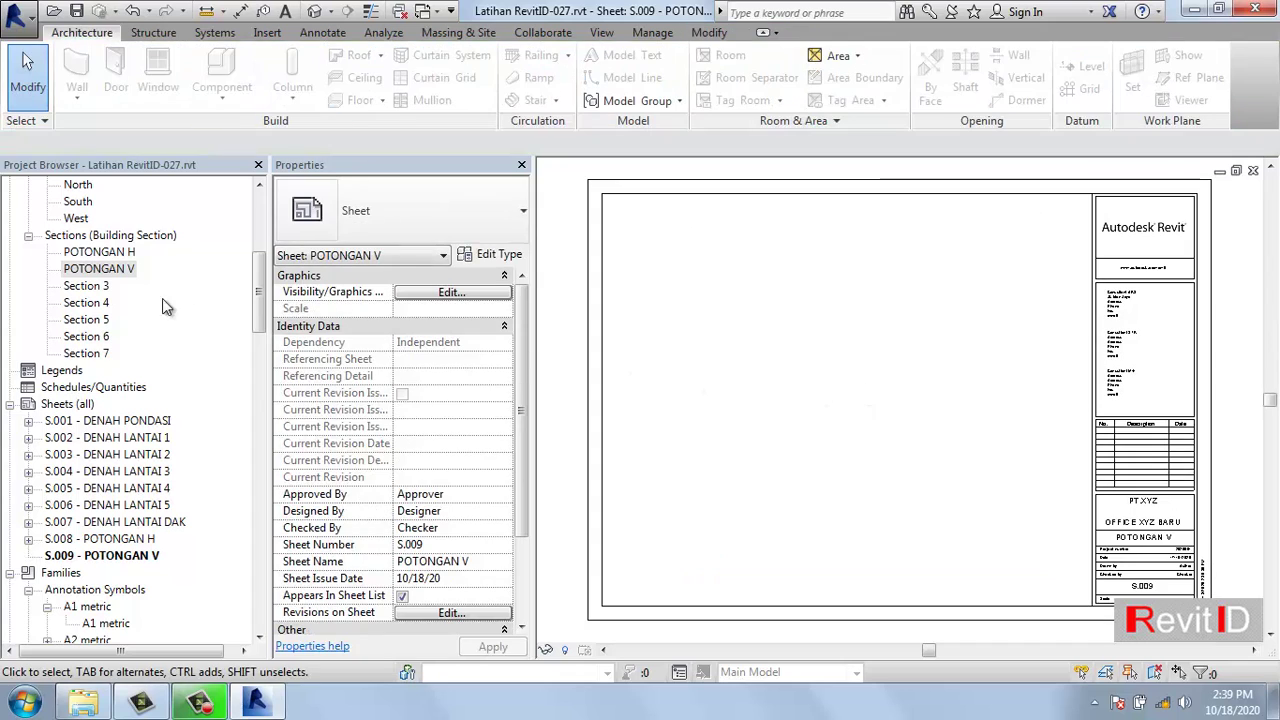
- Place the POTONGAN V section view in the drawing area of sheet S.009
{"action": "left_click", "coordinate": [99, 270]}
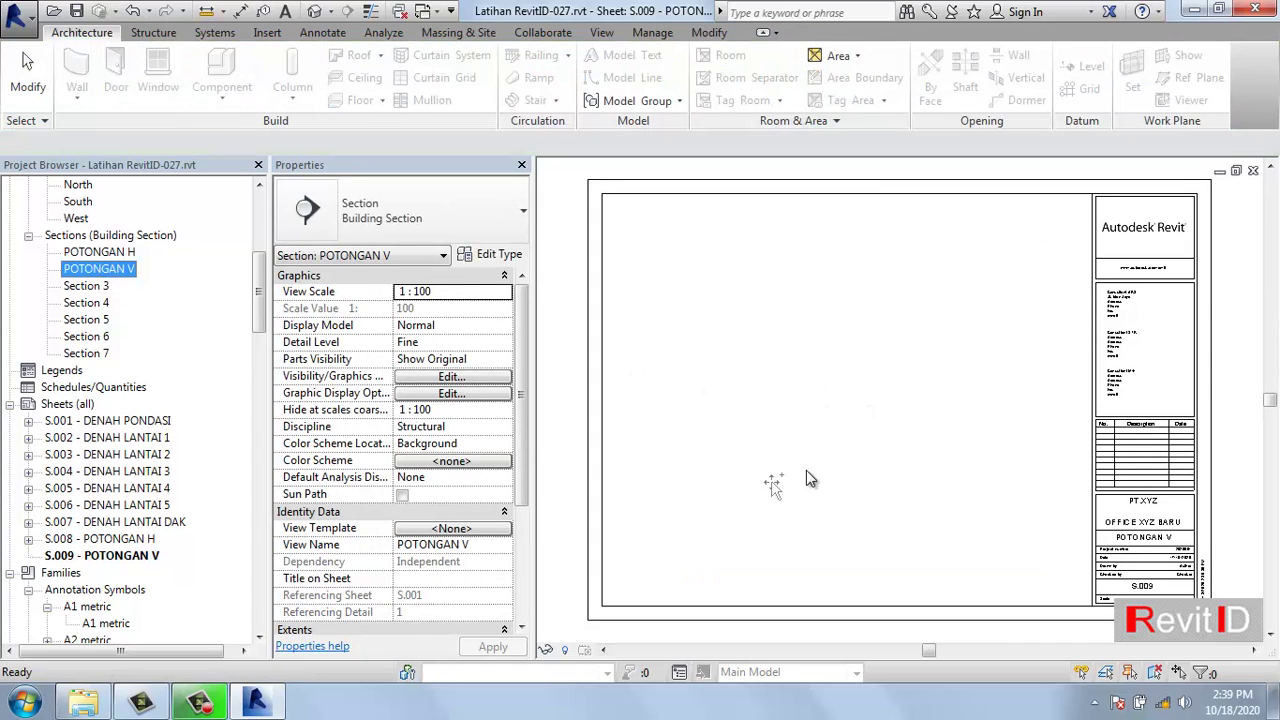
- Place the POTONGAN V section view inside the drawing area of sheet S.009
{"action": "left_click_drag", "start_coordinate": [838, 452], "coordinate": [838, 418]}
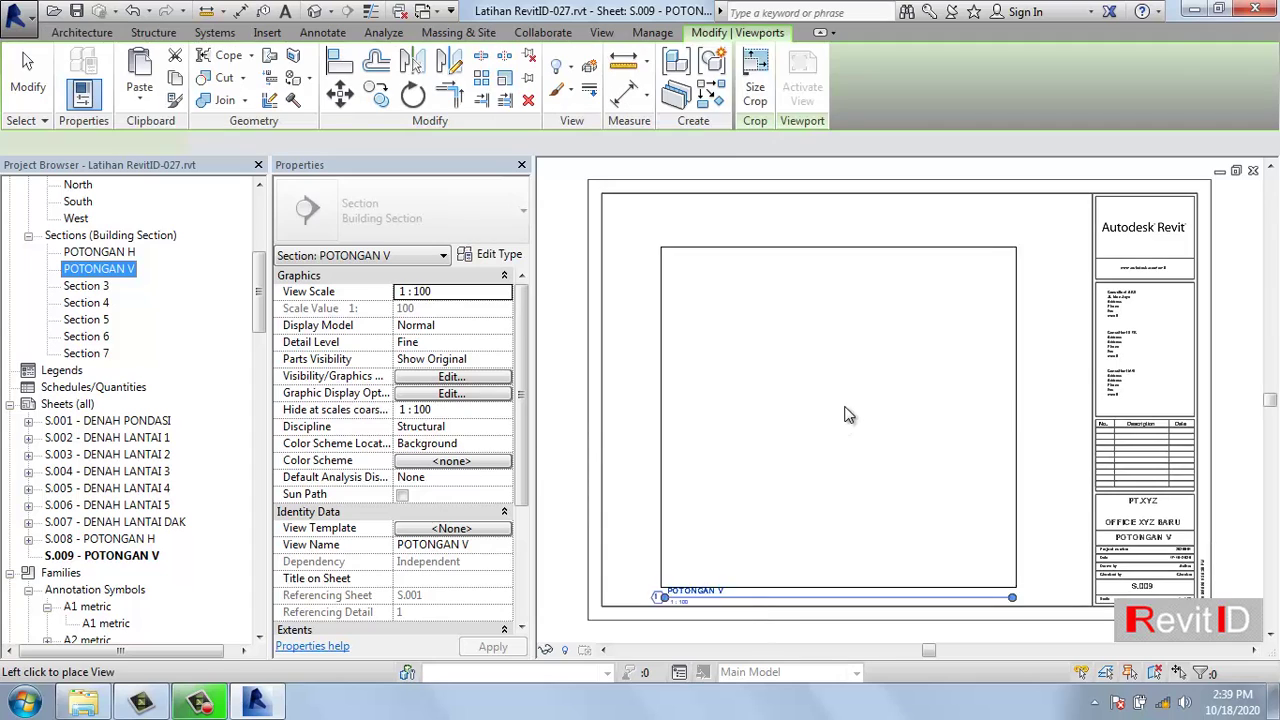
{"action": "left_click", "coordinate": [852, 391]}
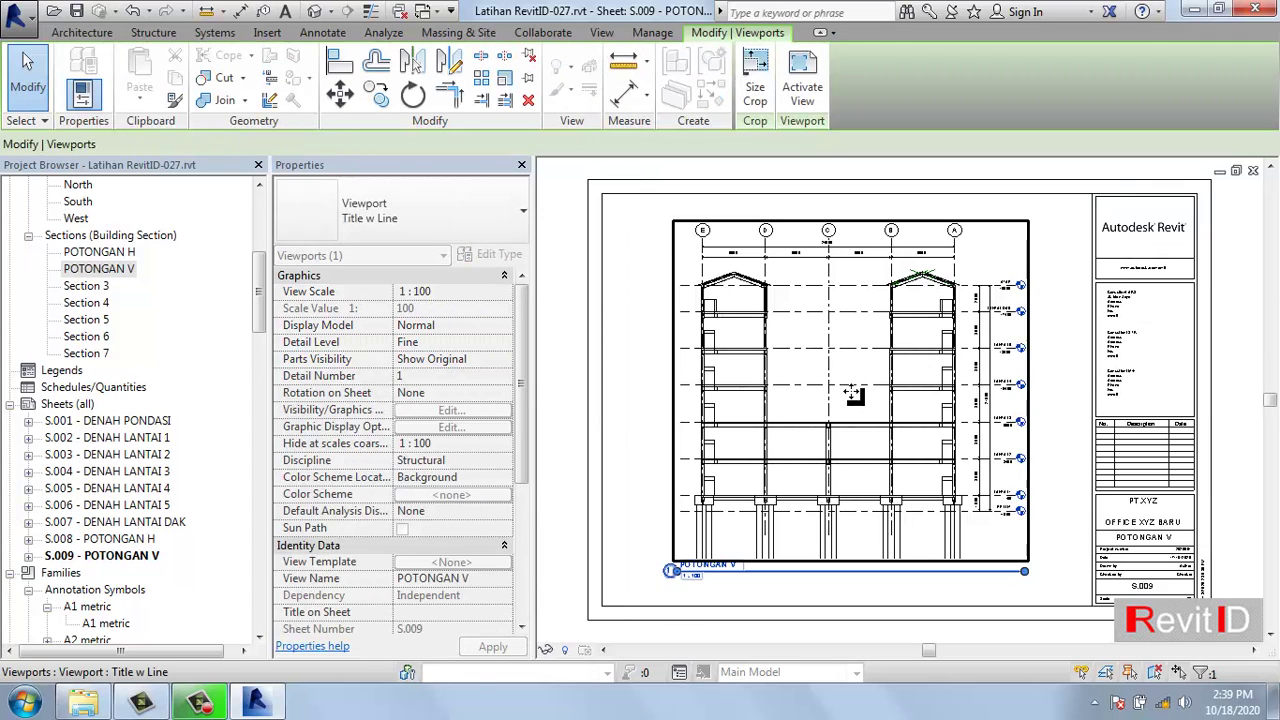
{"action": "key", "text": "Escape"}
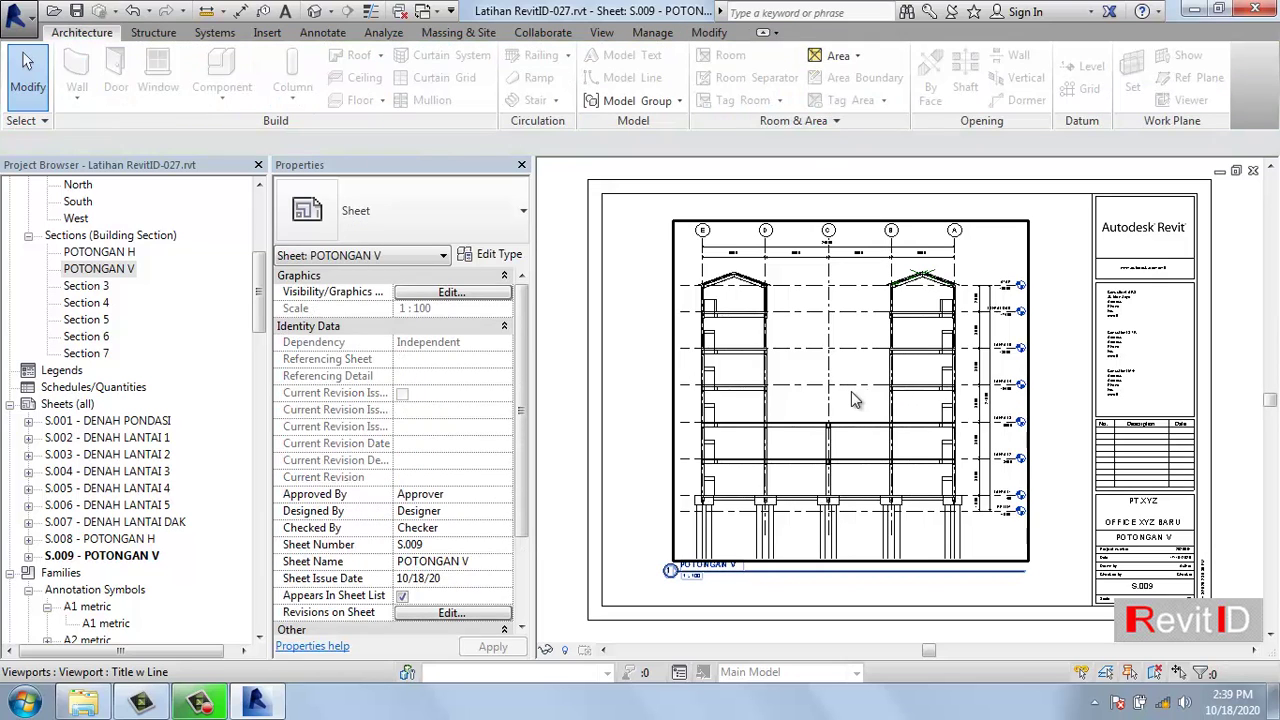
{"action": "middle_click_drag", "start_coordinate": [864, 609], "coordinate": [848, 570]}
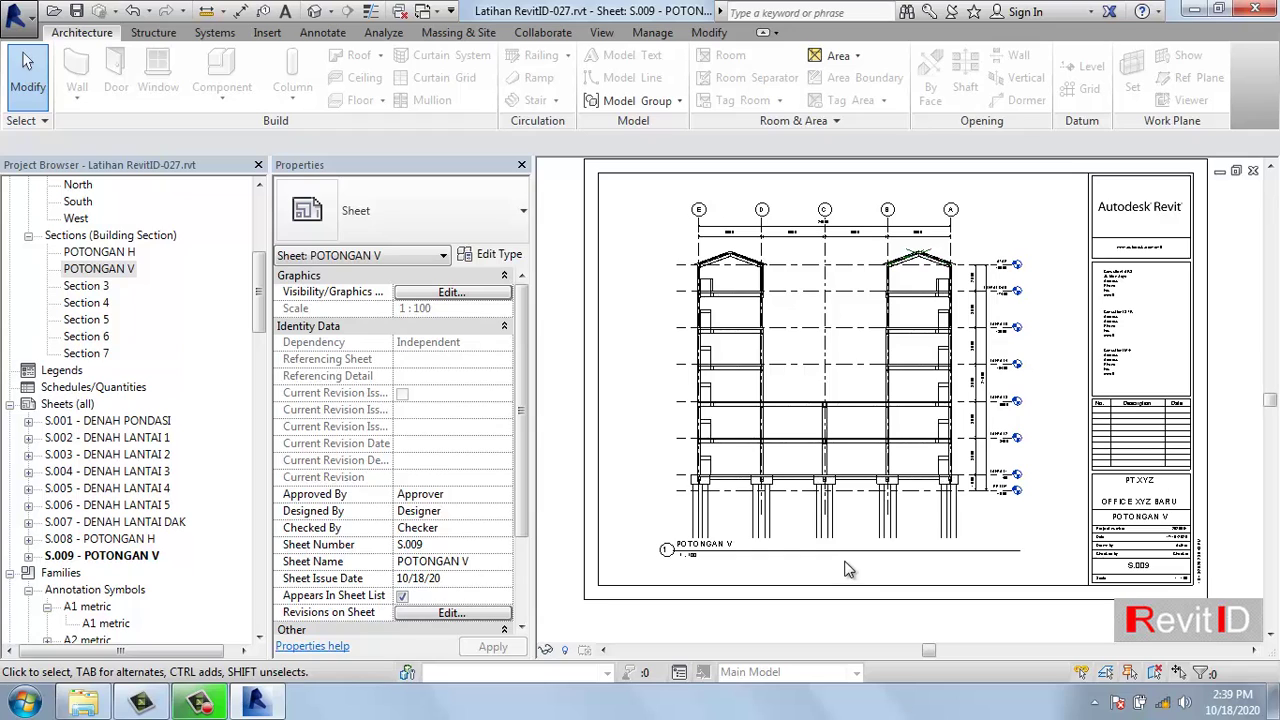
{"action": "scroll", "coordinate": [805, 525], "scroll_direction": "down", "scroll_amount": 2}
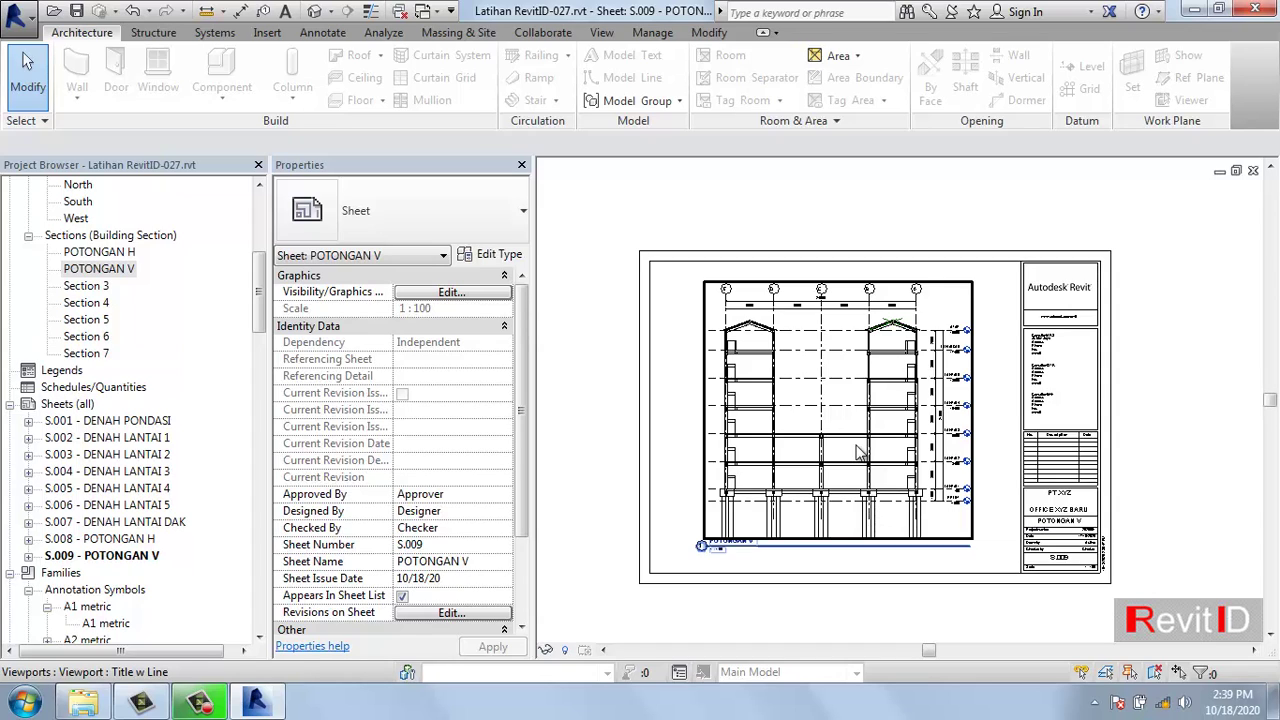
- Open the LANTAI 1 structural plan at the stair near grid E
{"action": "left_click_drag", "start_coordinate": [261, 294], "coordinate": [260, 205]}
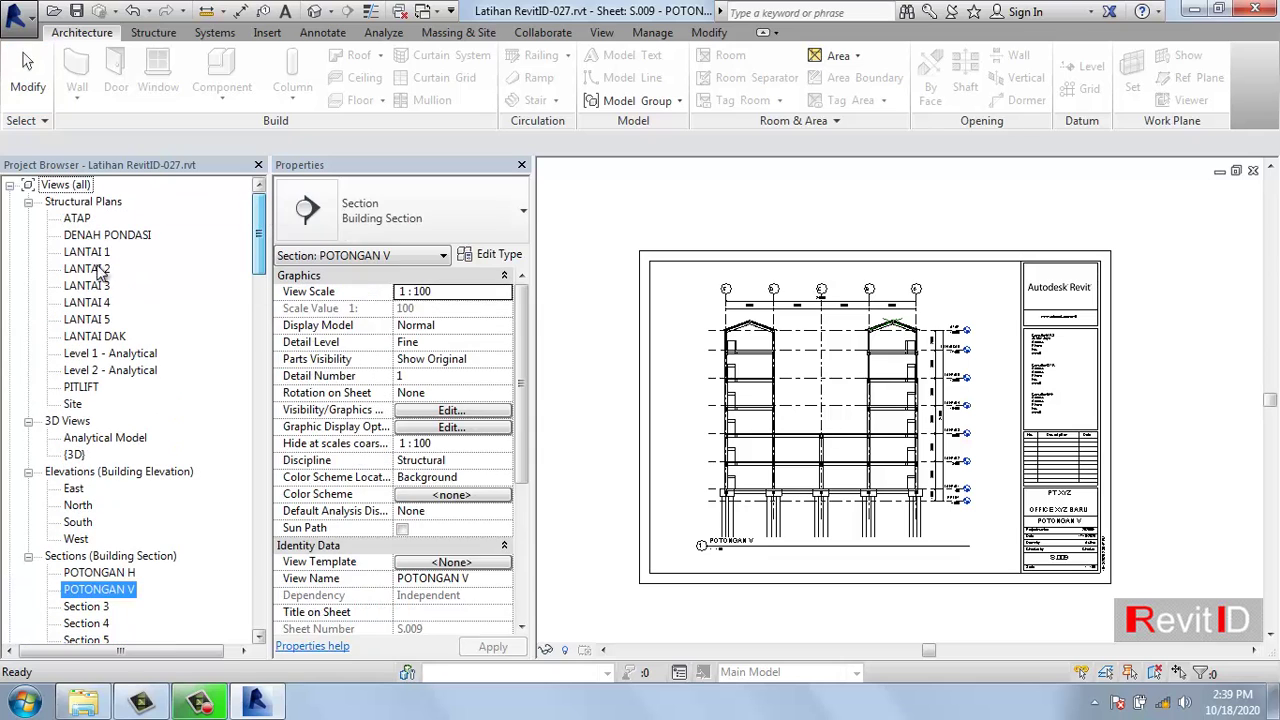
{"action": "double_click", "coordinate": [88, 251]}
{"action": "scroll", "coordinate": [853, 405], "scroll_direction": "down", "scroll_amount": 1}
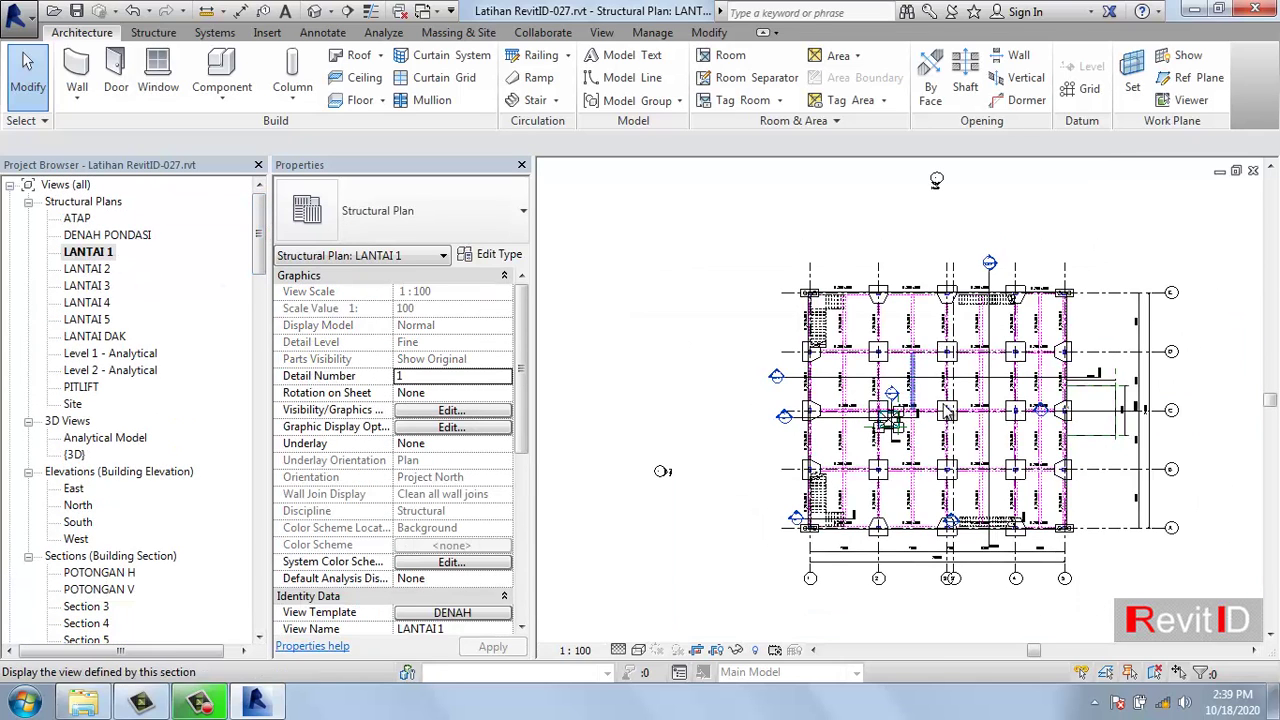
{"action": "middle_click_drag", "start_coordinate": [894, 392], "coordinate": [849, 387]}
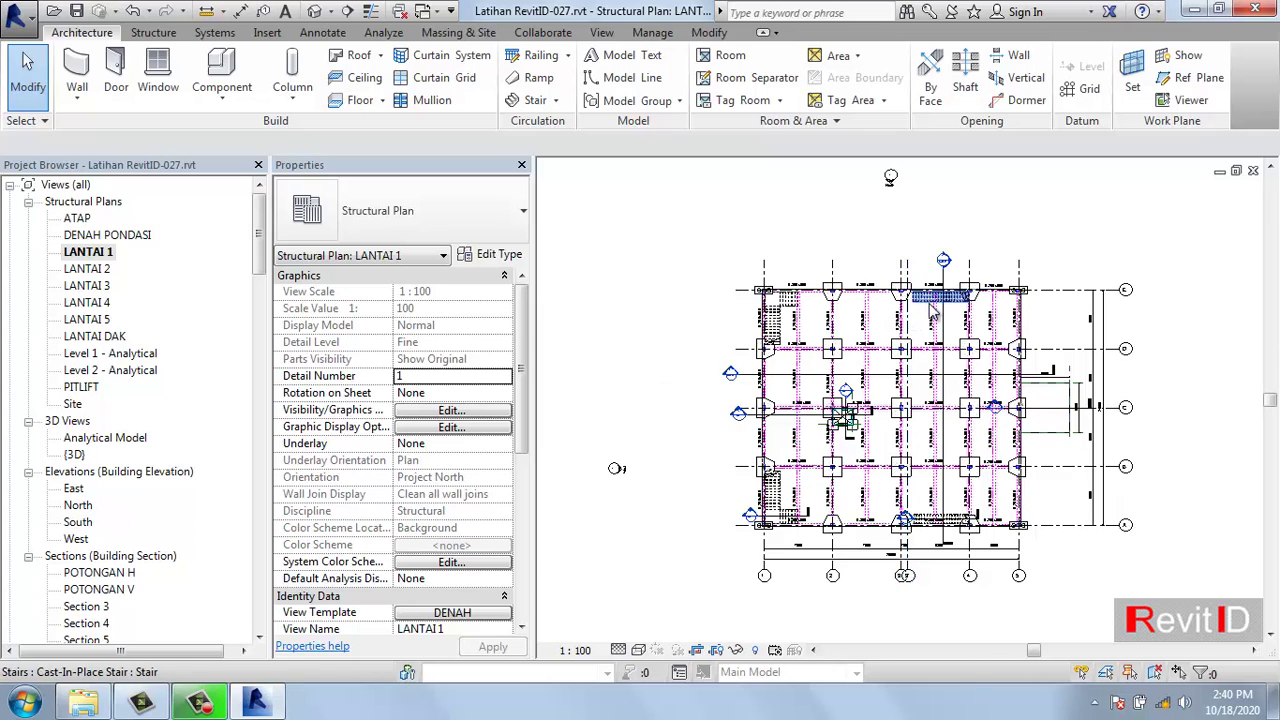
{"action": "scroll", "coordinate": [924, 304], "scroll_direction": "up", "scroll_amount": 2}
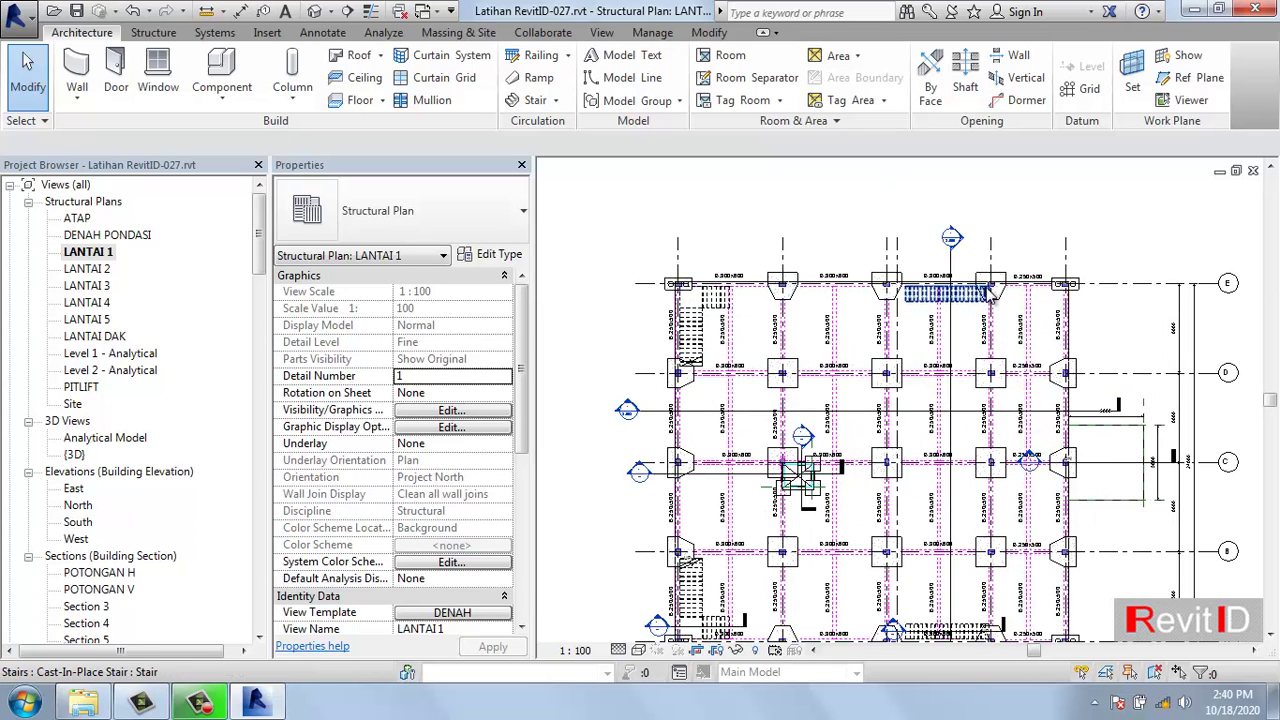
{"action": "left_click", "coordinate": [347, 11]}
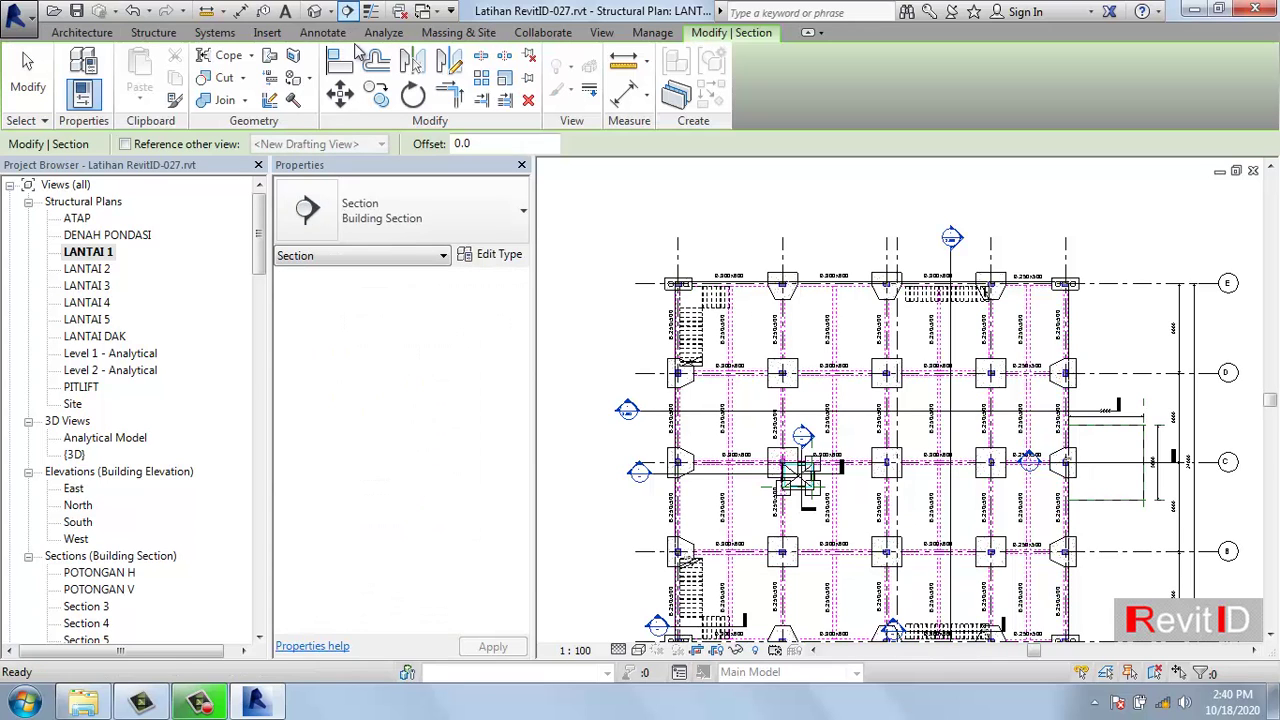
{"action": "key", "text": "Escape"}
{"action": "key", "text": "Escape"}
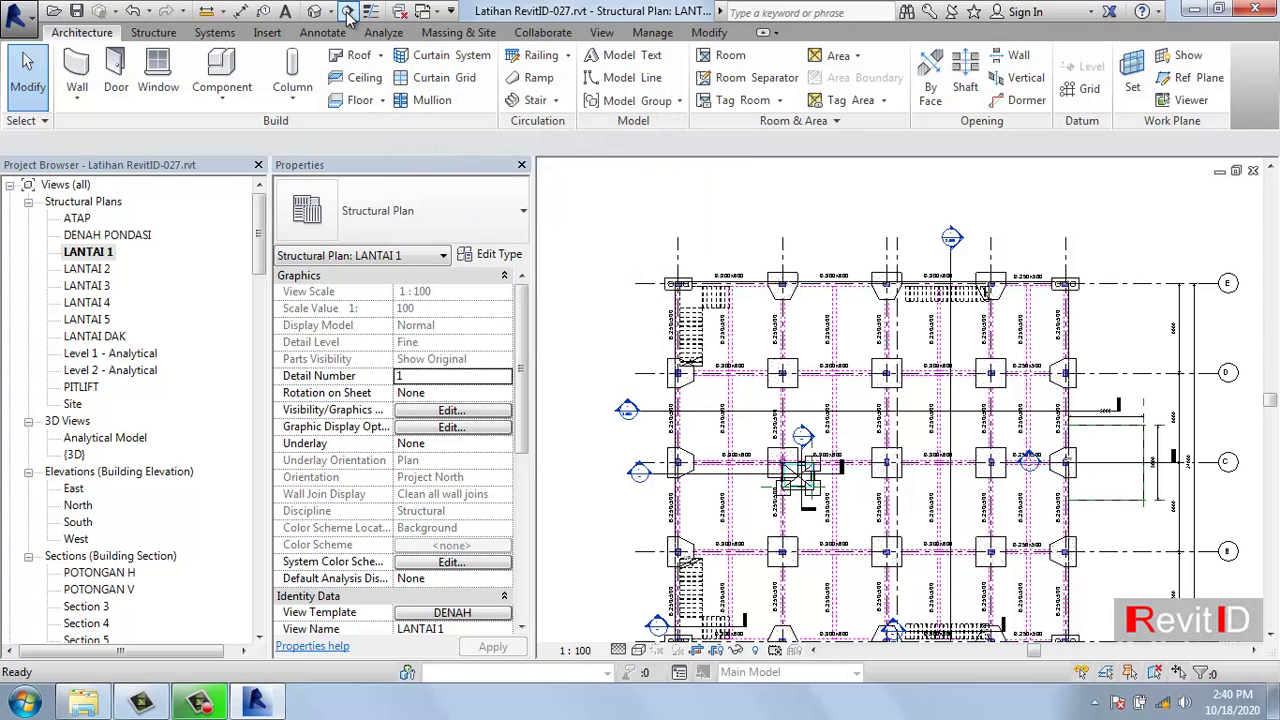
- Draw a horizontal building section across the full plan width, just below grid E through the stairs
{"action": "left_click", "coordinate": [604, 33]}
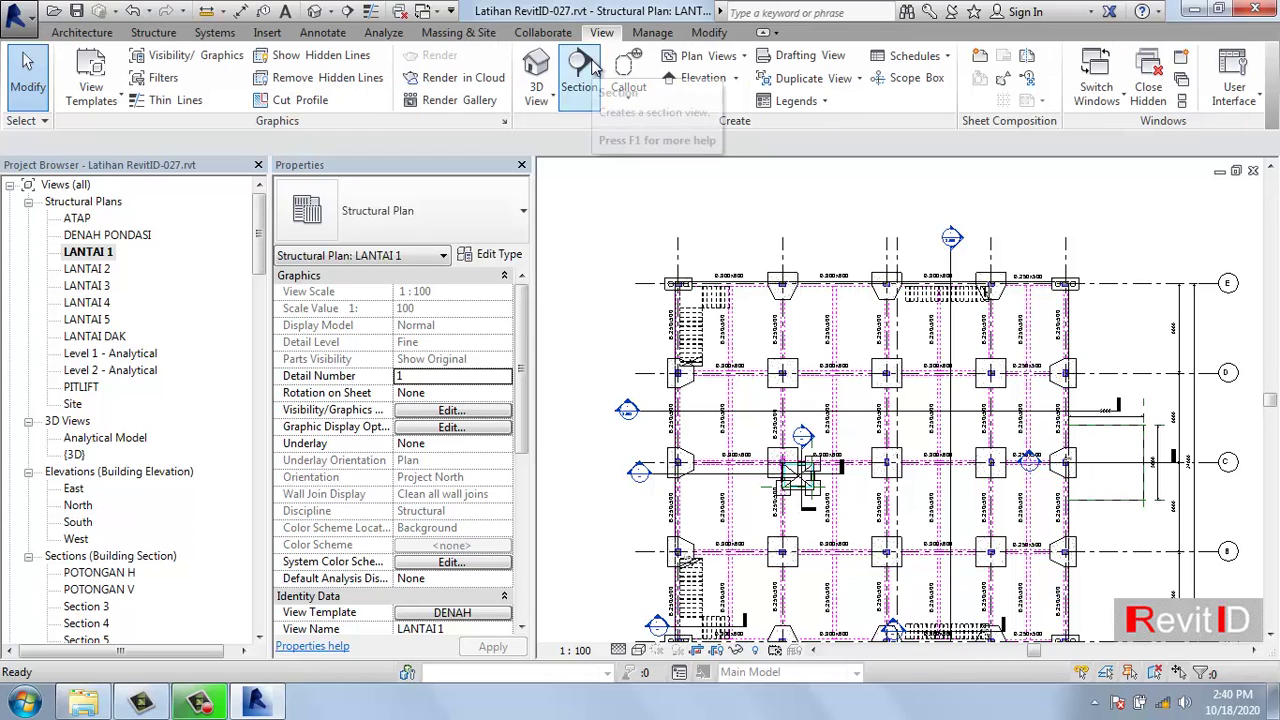
{"action": "left_click", "coordinate": [591, 62]}
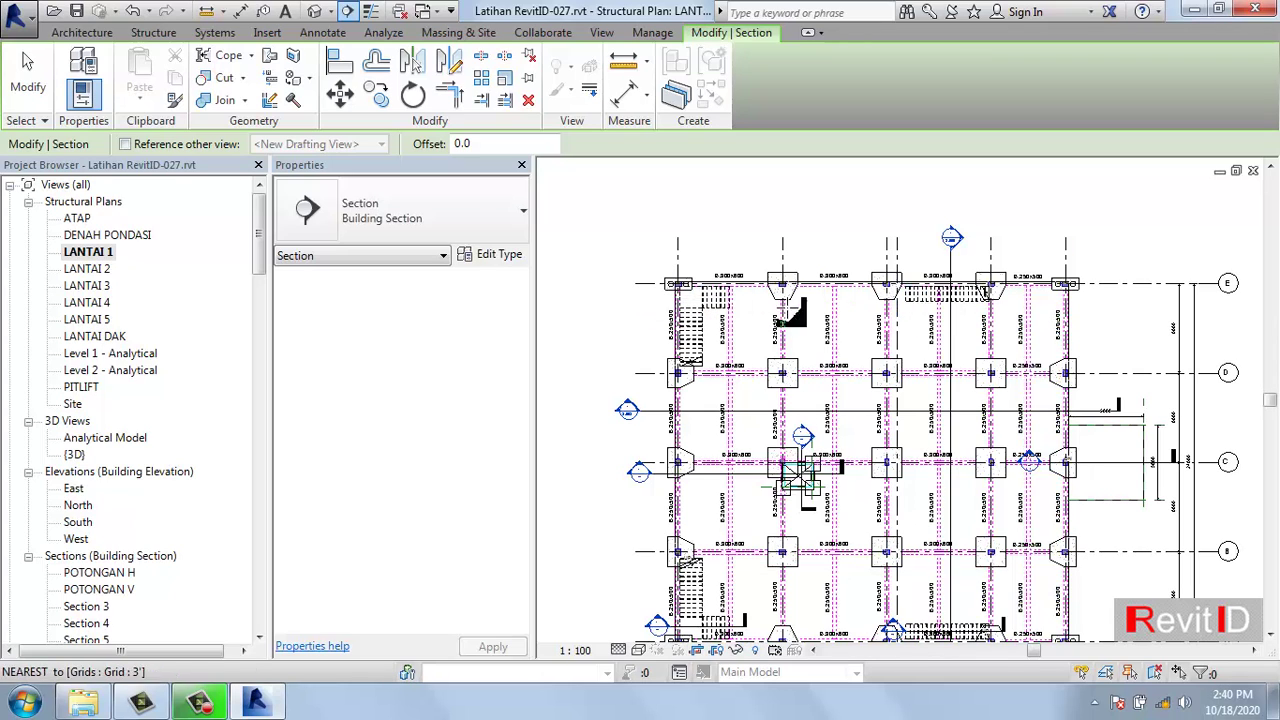
{"action": "left_click", "coordinate": [628, 292]}
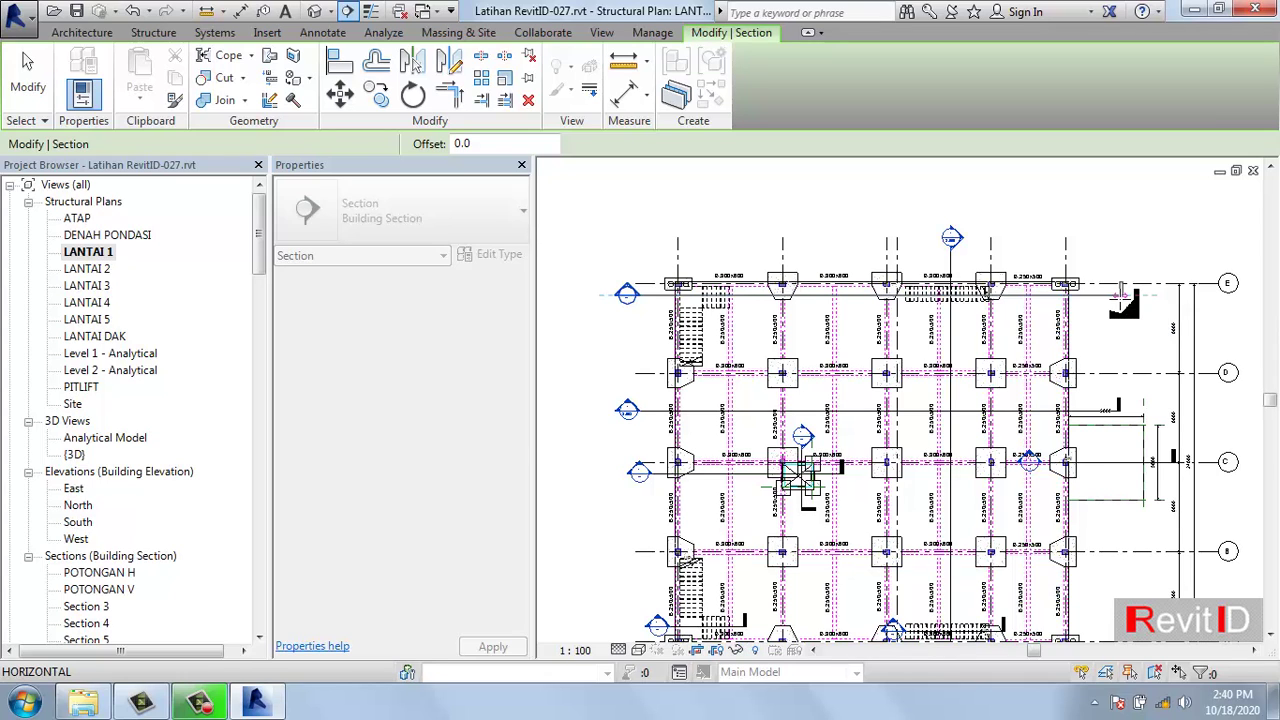
{"action": "left_click", "coordinate": [1121, 293]}
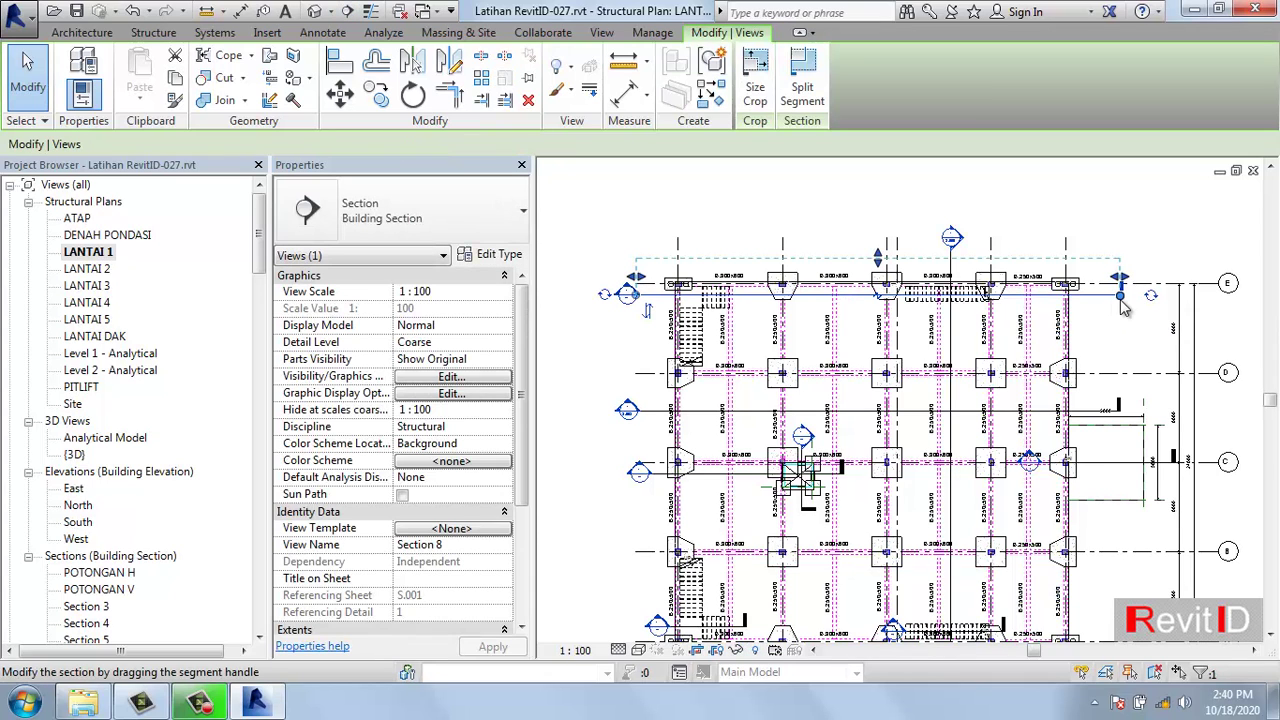
{"action": "key", "text": "Escape"}
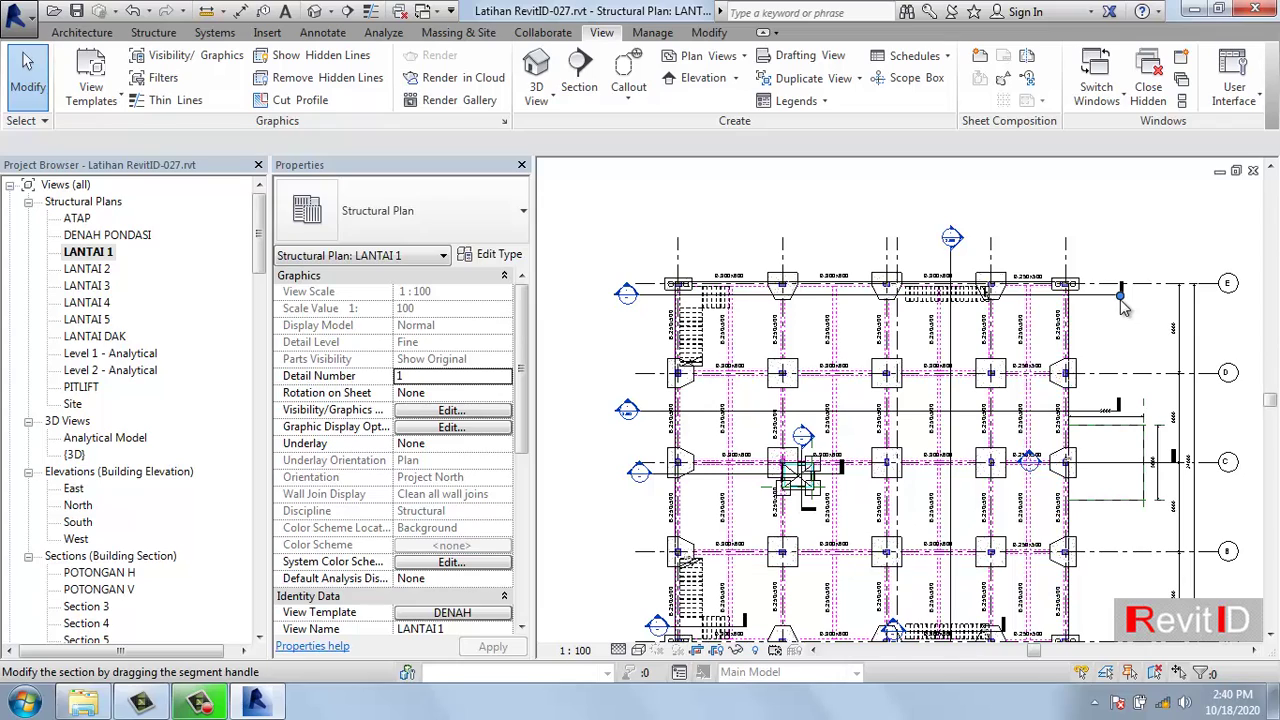
- Open the new section's view and extend its crop region downward to include the PITLIFT level and the foundation piles
{"action": "double_click", "coordinate": [632, 303]}
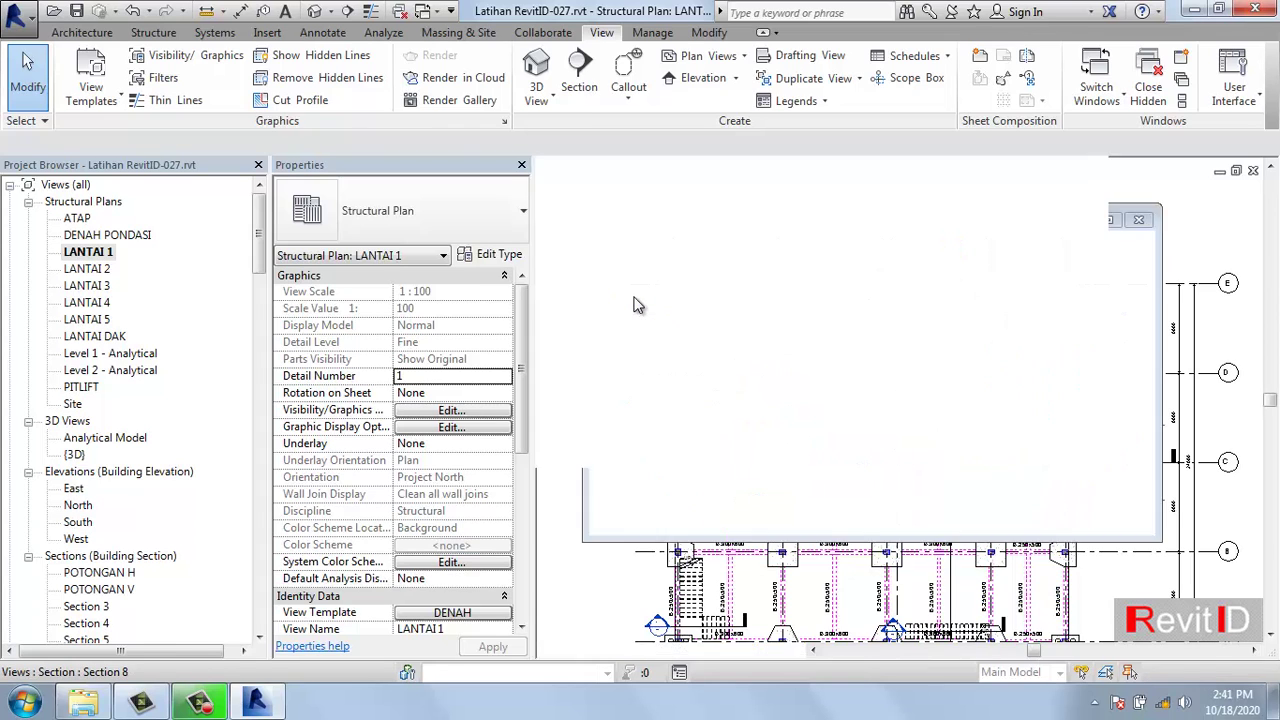
{"action": "middle_click_drag", "start_coordinate": [898, 446], "coordinate": [854, 429]}
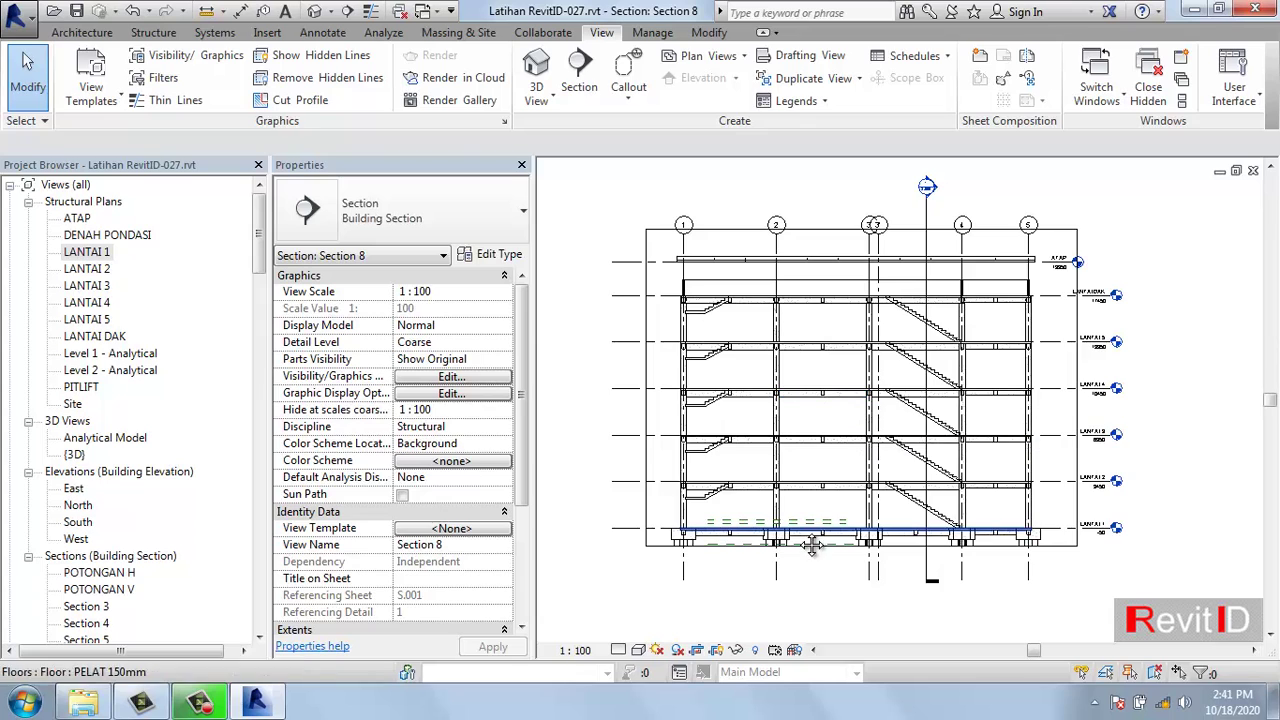
{"action": "middle_click_drag", "start_coordinate": [812, 543], "coordinate": [808, 482]}
{"action": "left_click", "coordinate": [840, 483]}
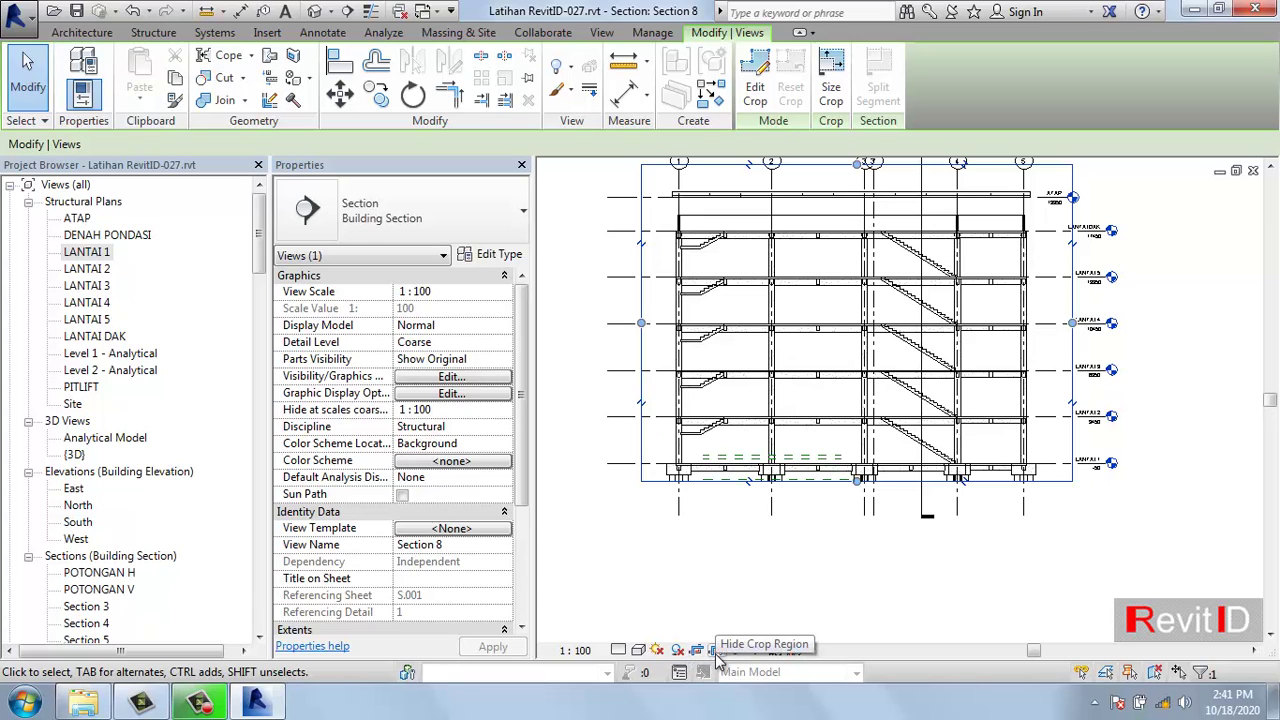
{"action": "left_click", "coordinate": [857, 481]}
{"action": "left_click_drag", "start_coordinate": [857, 481], "coordinate": [857, 536]}
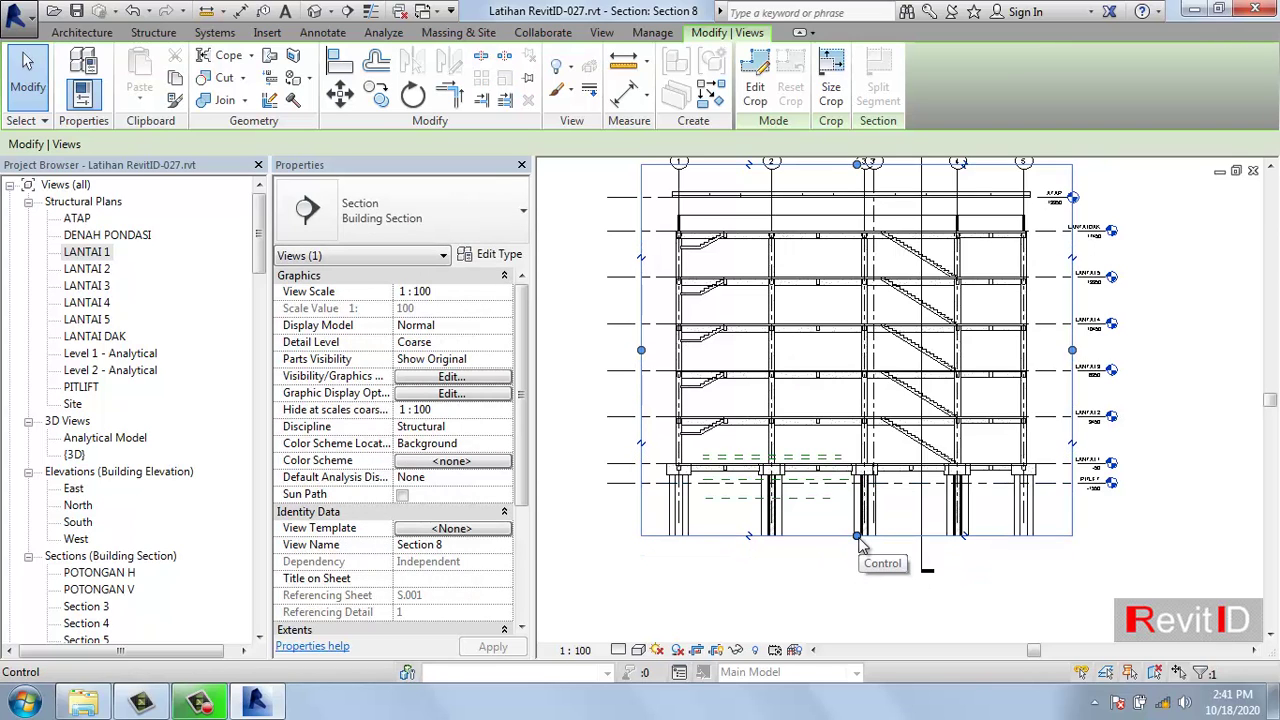
{"action": "key", "text": "Escape"}
{"action": "scroll", "coordinate": [860, 545], "scroll_direction": "down", "scroll_amount": 1}
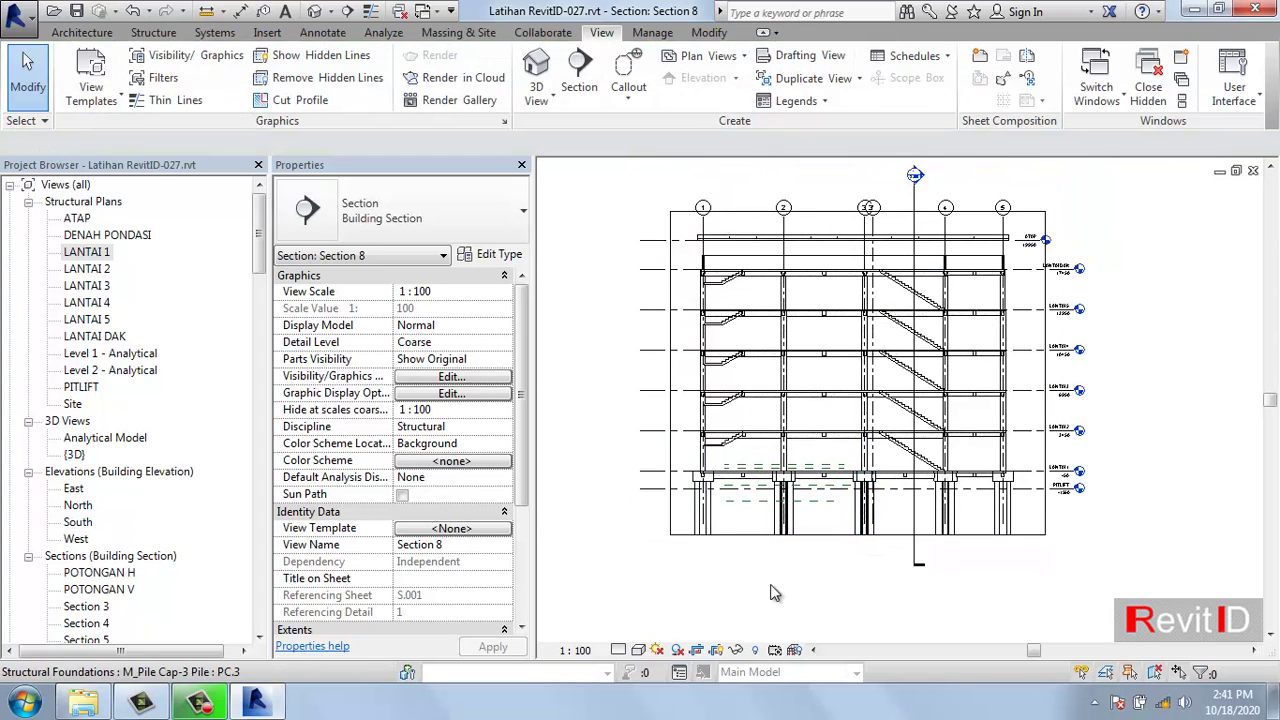
- Hide the crop region and the whole section-mark category in the new section view
{"action": "left_click", "coordinate": [724, 655]}
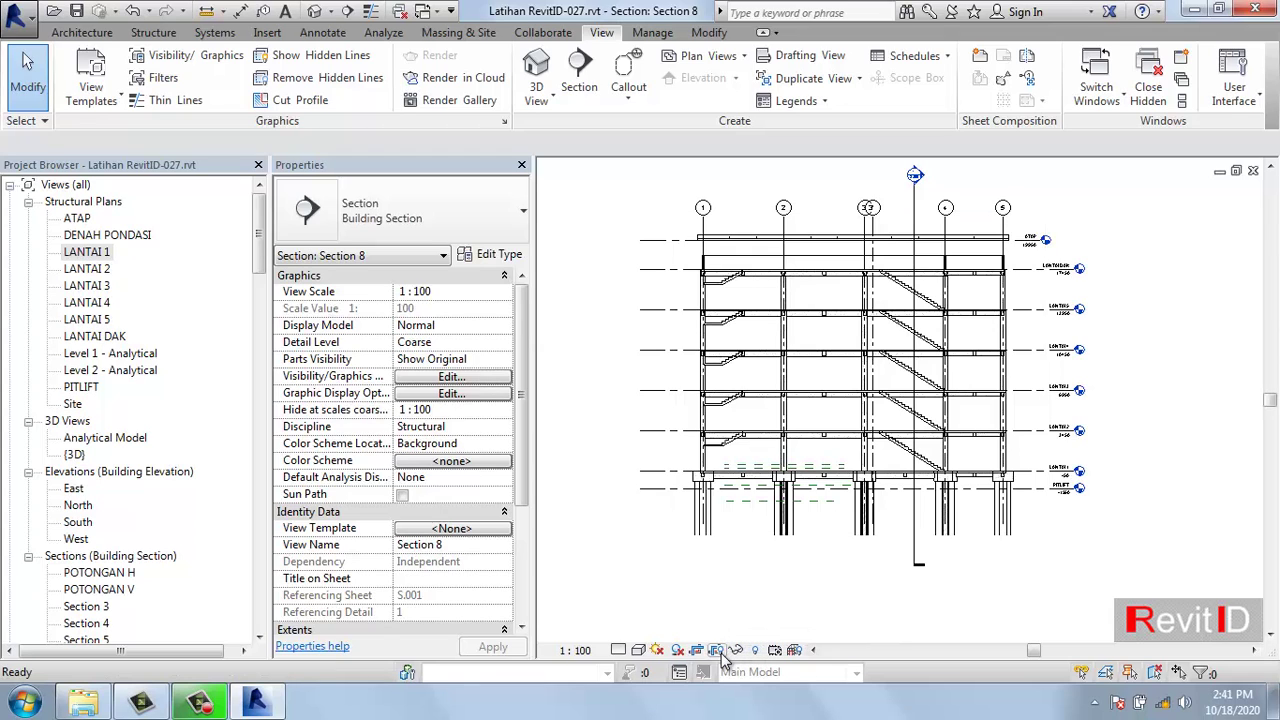
{"action": "right_click", "coordinate": [916, 208]}
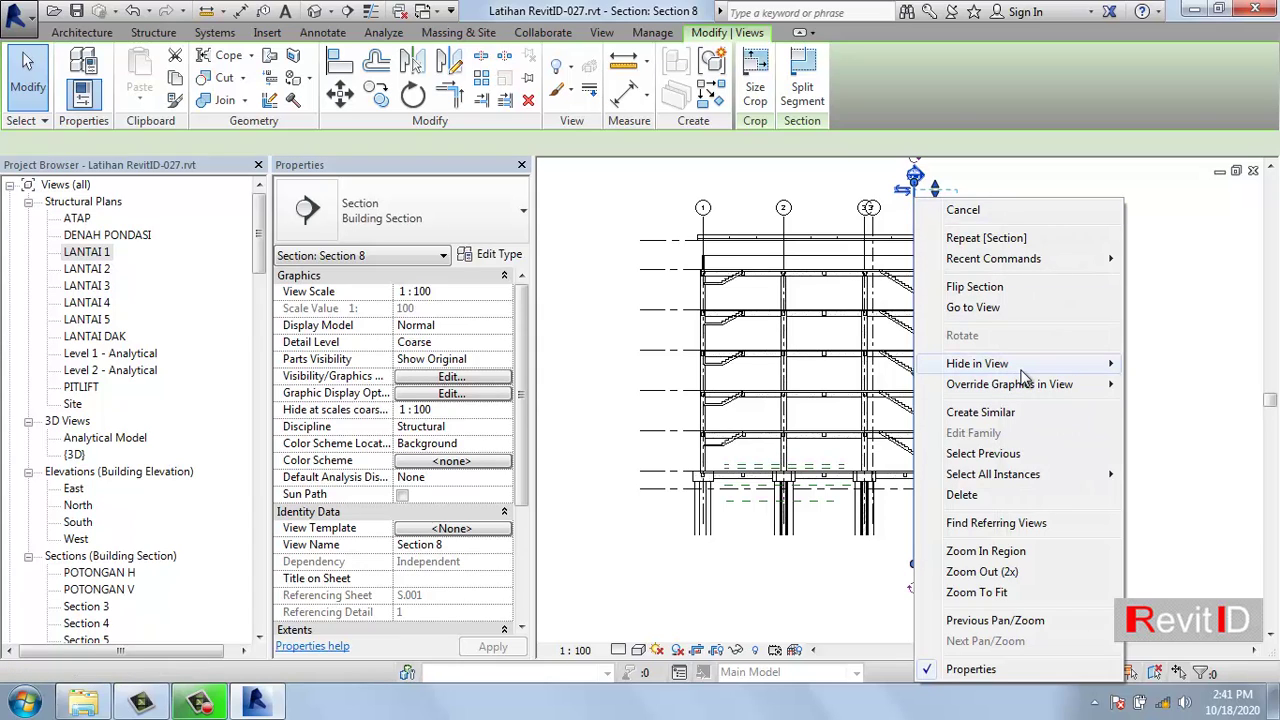
{"action": "mouse_move", "coordinate": [1025, 366]}
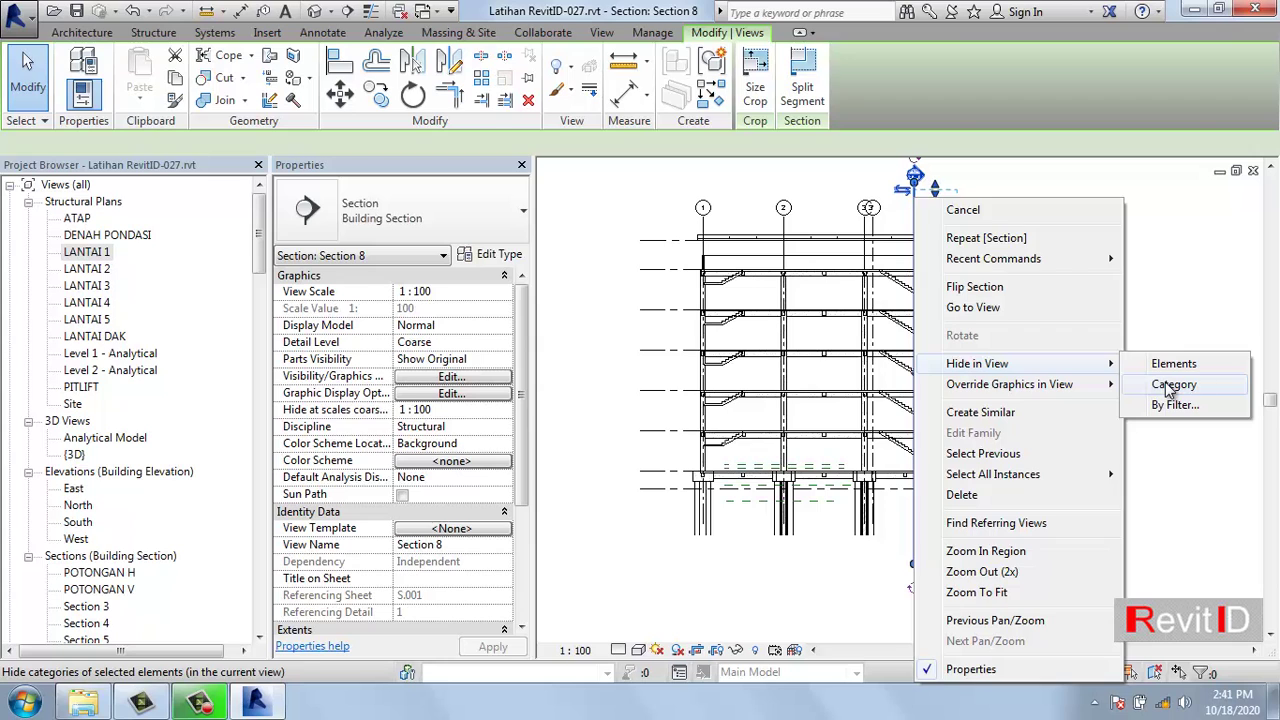
{"action": "left_click", "coordinate": [1168, 386]}
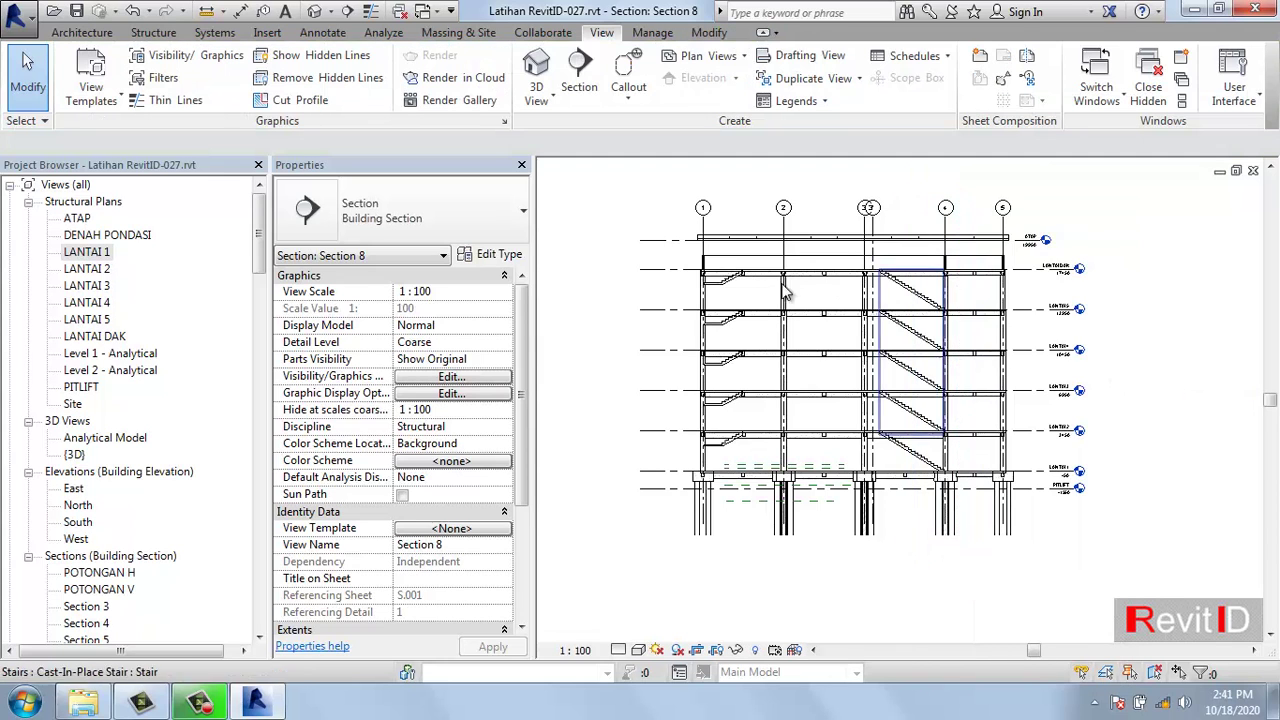
- Raise the aligned grid bubbles 1 to 5 together to leave more space above the roof
{"action": "scroll", "coordinate": [780, 233], "scroll_direction": "up", "scroll_amount": 5}
{"action": "middle_click_drag", "start_coordinate": [845, 238], "coordinate": [667, 328]}
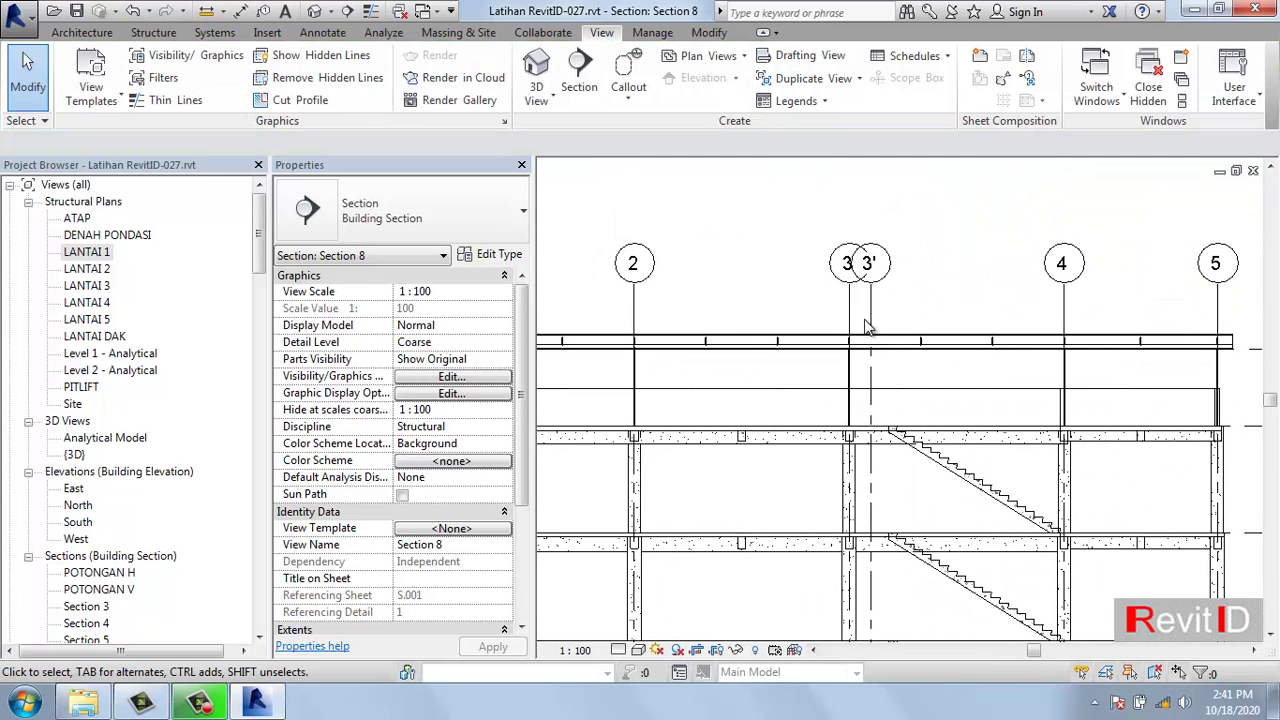
{"action": "scroll", "coordinate": [866, 325], "scroll_direction": "down", "scroll_amount": 2}
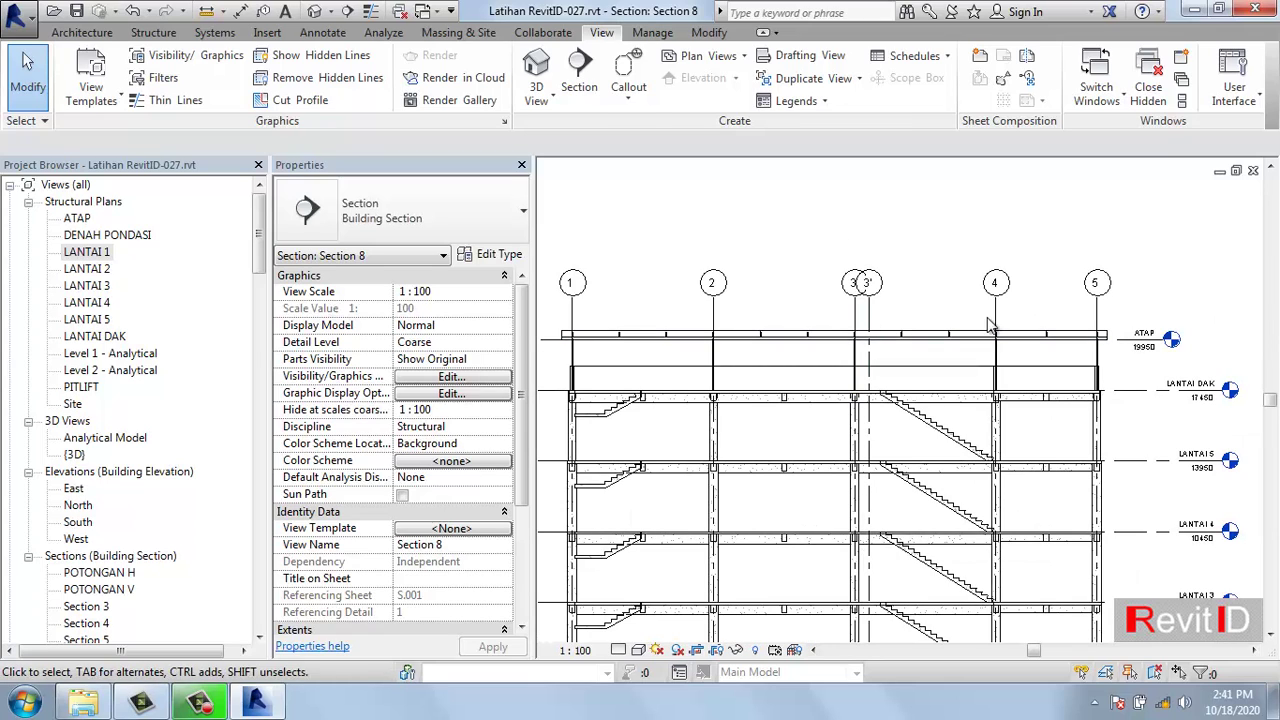
{"action": "left_click", "coordinate": [869, 300]}
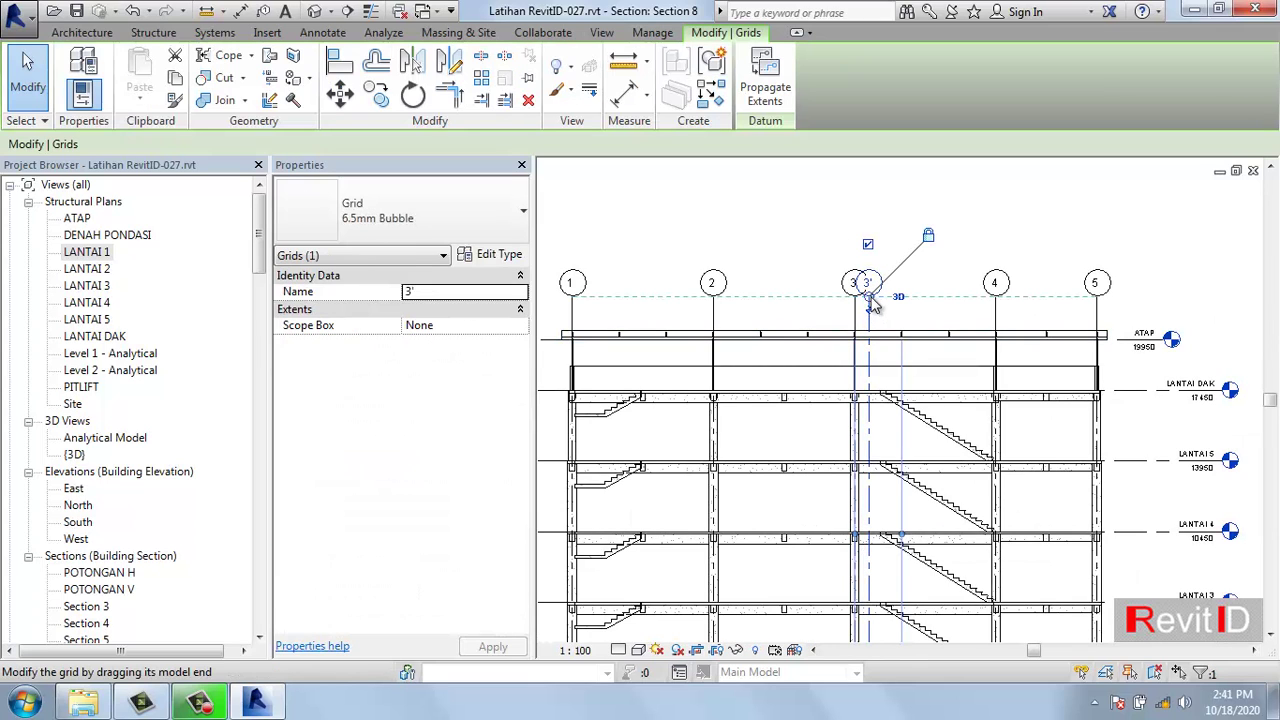
{"action": "left_click_drag", "start_coordinate": [870, 300], "coordinate": [872, 263]}
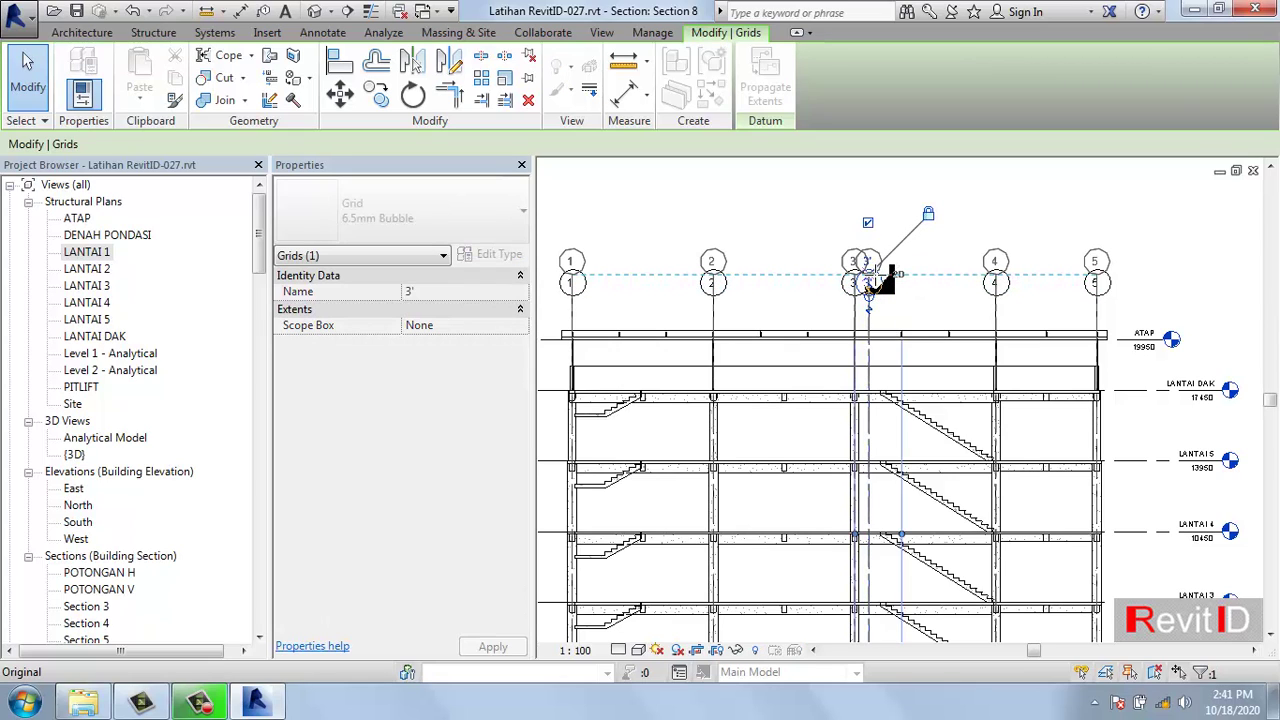
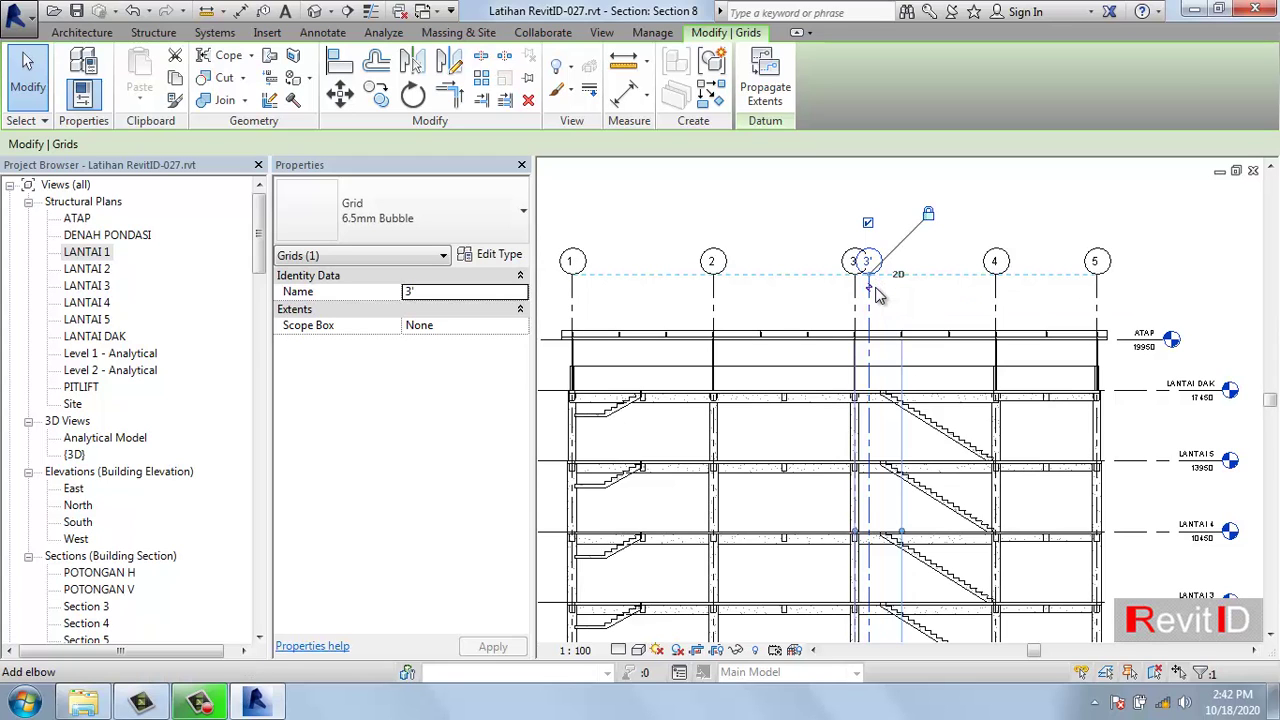
{"action": "key", "text": "Escape"}
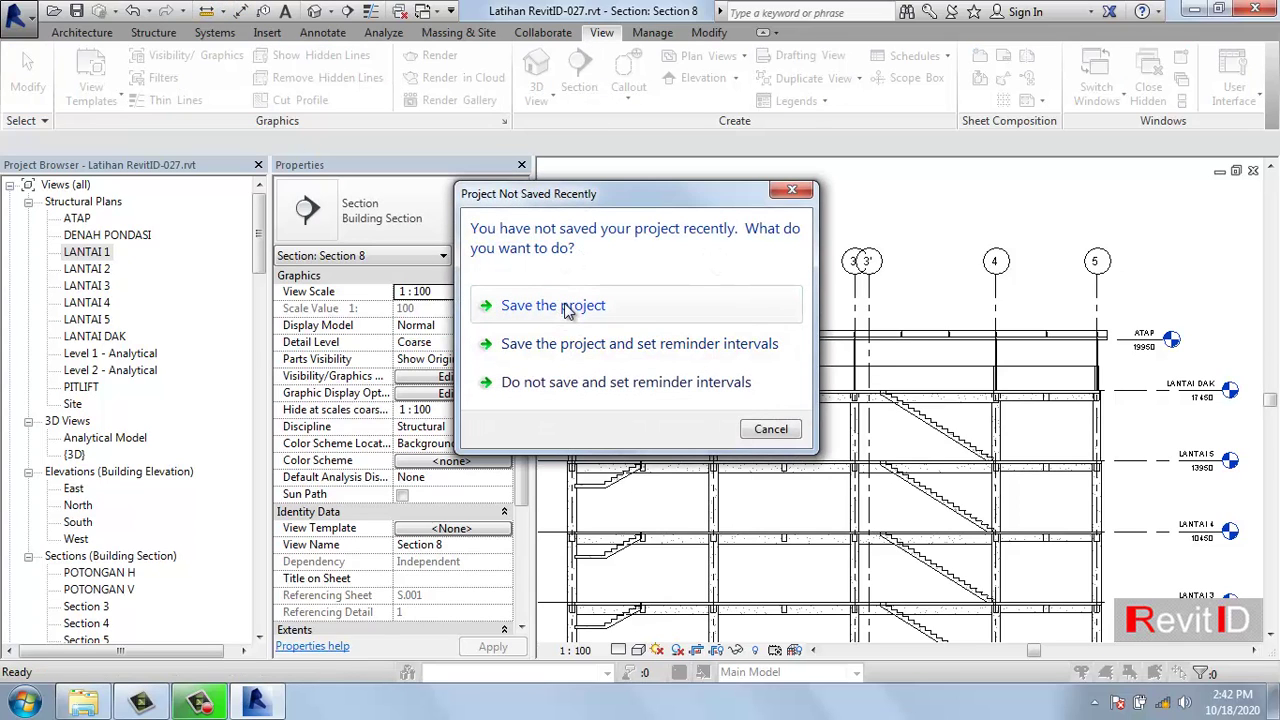
- Dismiss the save reminder without saving and add an aligned dimension chain across grids 1, 2, 3, 3', 4 and 5 above the roof
{"action": "left_click", "coordinate": [570, 385]}
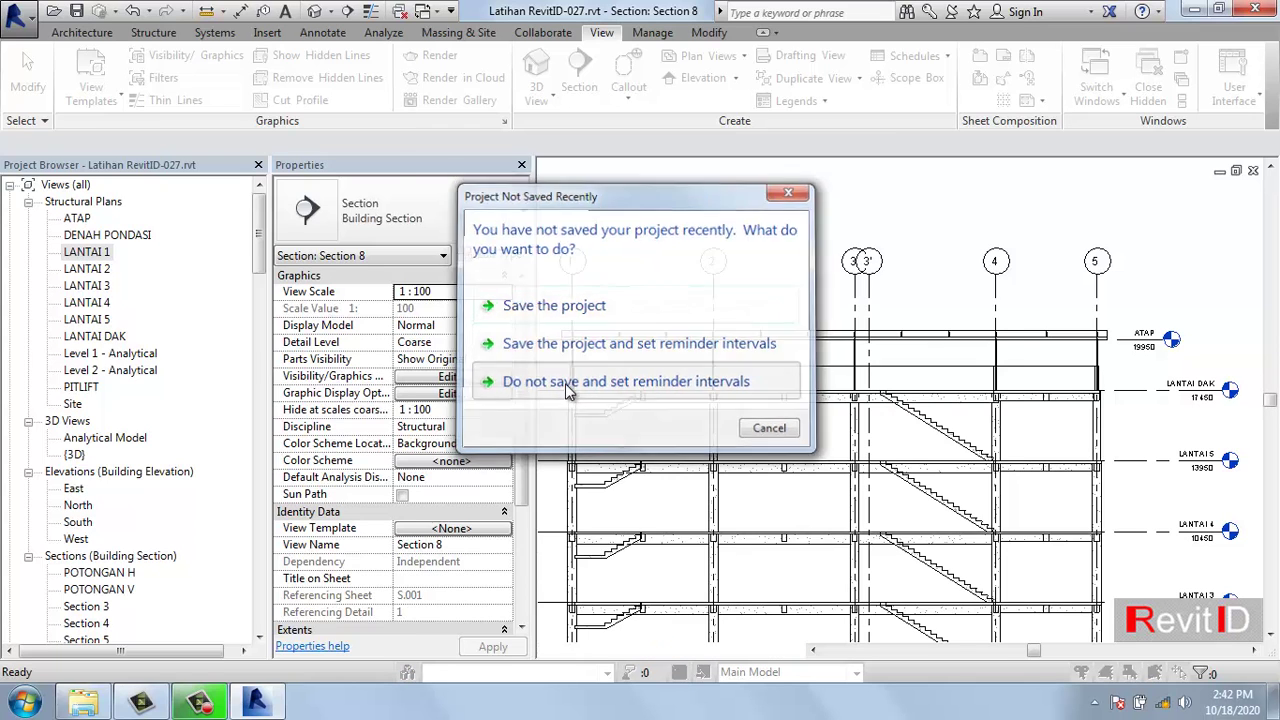
{"action": "key", "text": "Escape"}
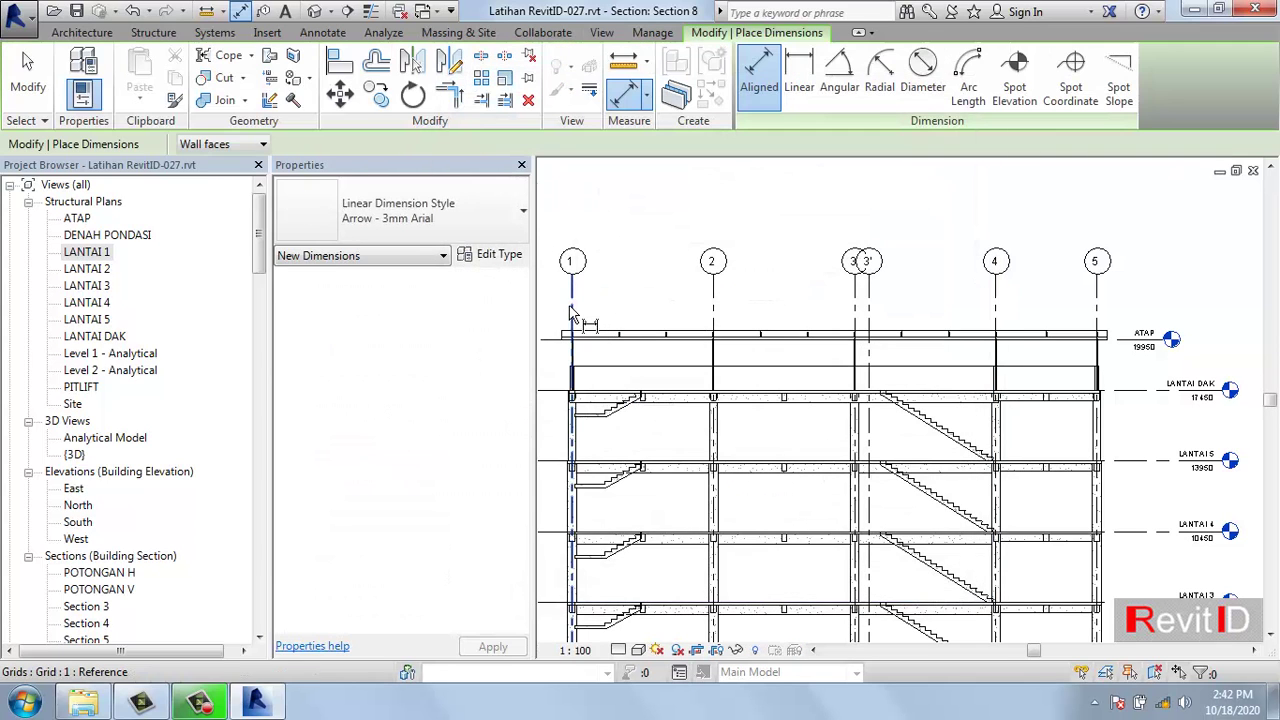
{"action": "left_click", "coordinate": [572, 312]}
{"action": "left_click", "coordinate": [713, 312]}
{"action": "left_click", "coordinate": [855, 312]}
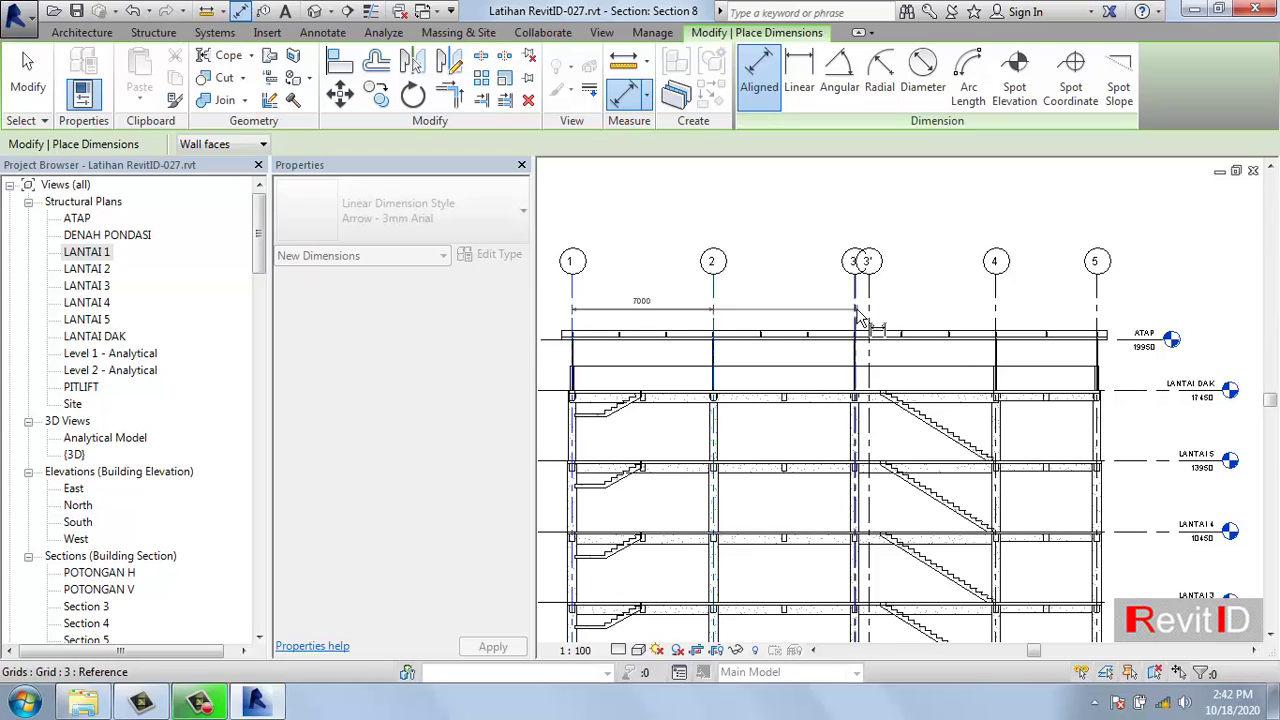
{"action": "left_click", "coordinate": [869, 312]}
{"action": "left_click", "coordinate": [995, 312]}
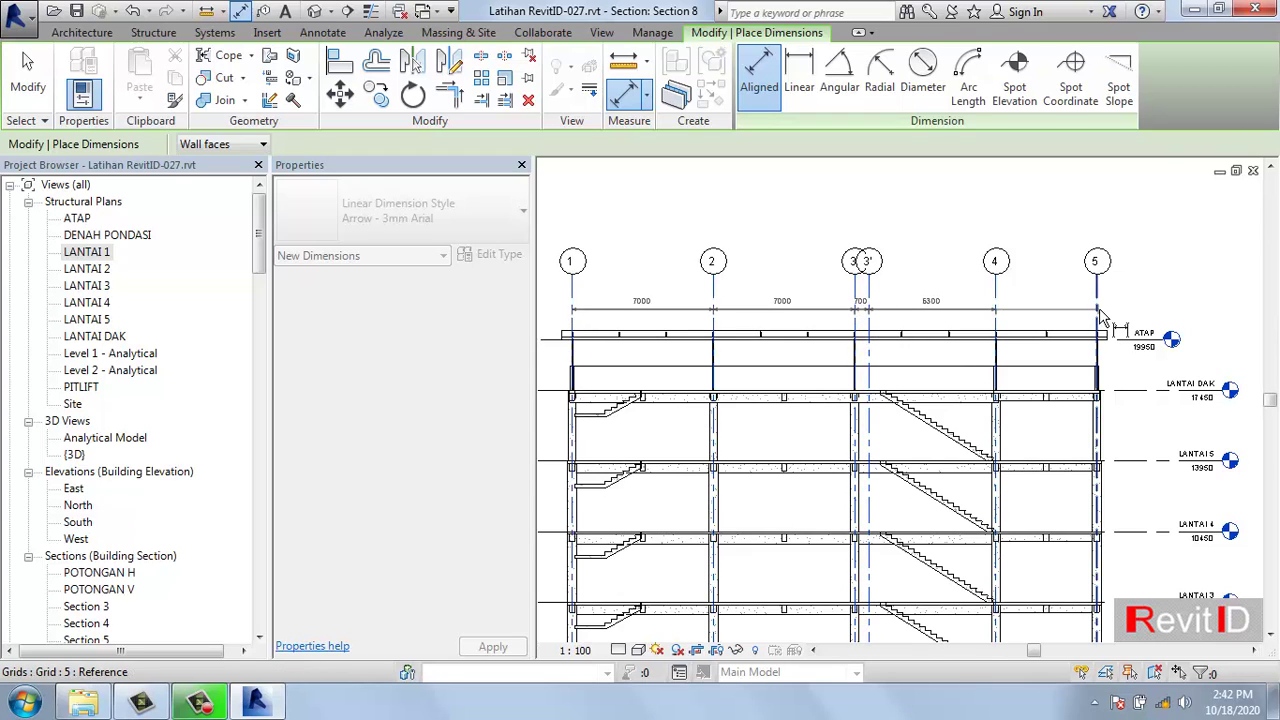
{"action": "left_click", "coordinate": [1096, 312]}
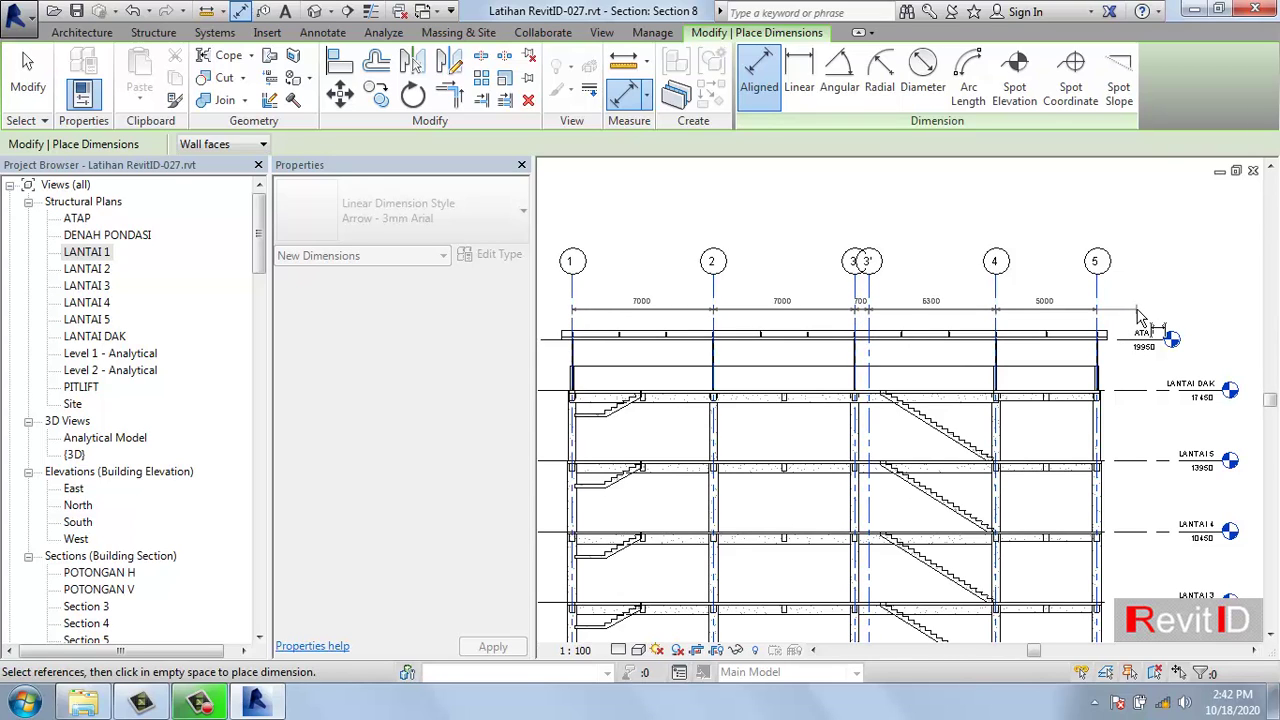
{"action": "left_click", "coordinate": [1134, 316]}
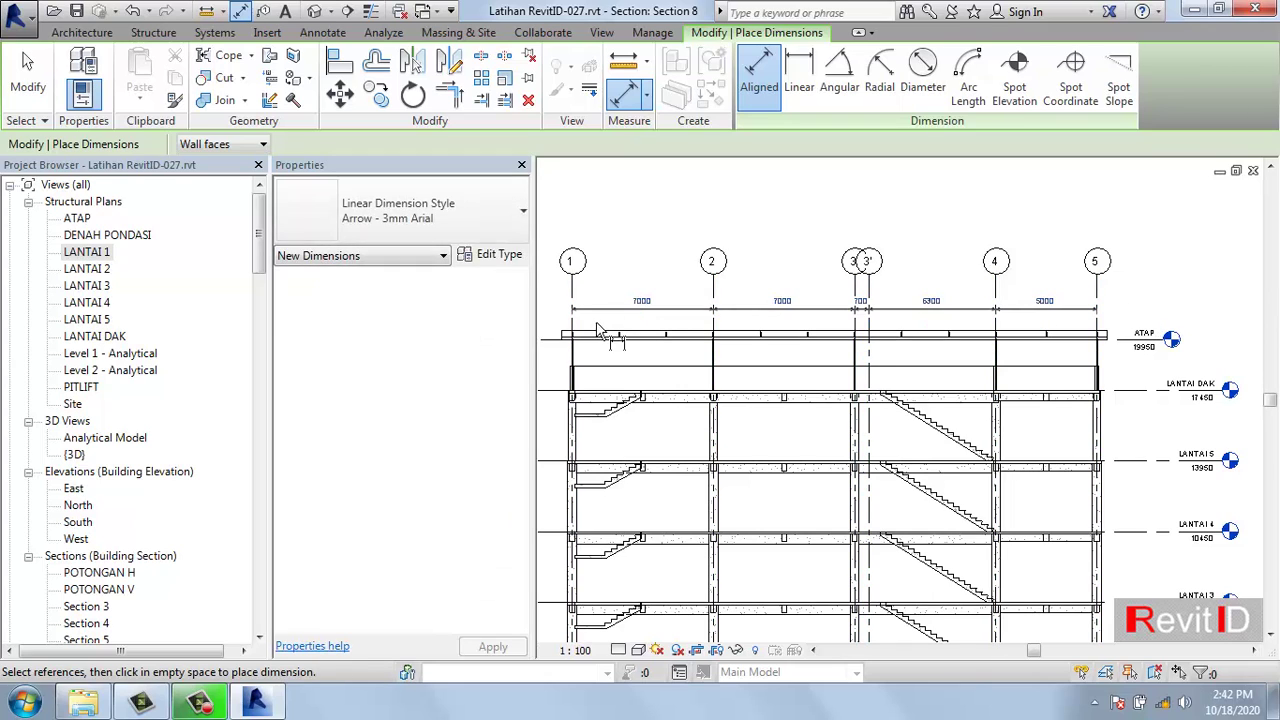
- Add an overall aligned dimension from grid 1 to grid 5 above the grid dimension chain
{"action": "left_click", "coordinate": [574, 295]}
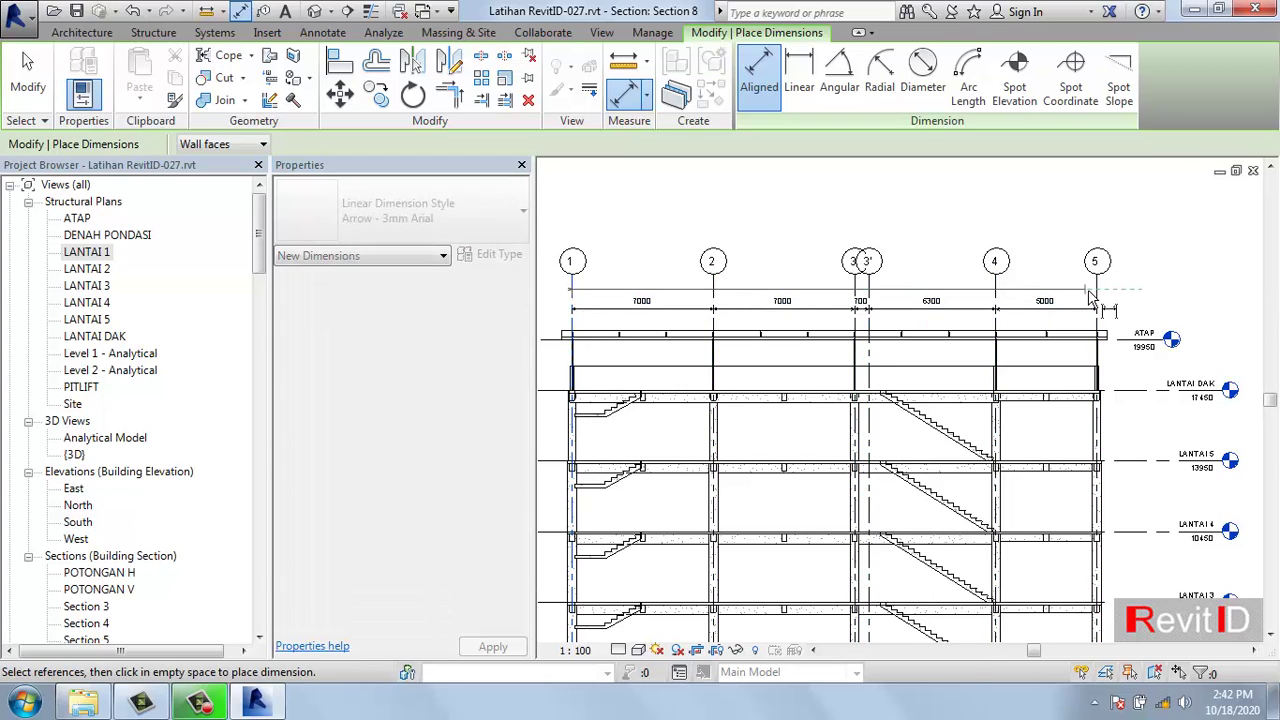
{"action": "left_click", "coordinate": [1096, 300]}
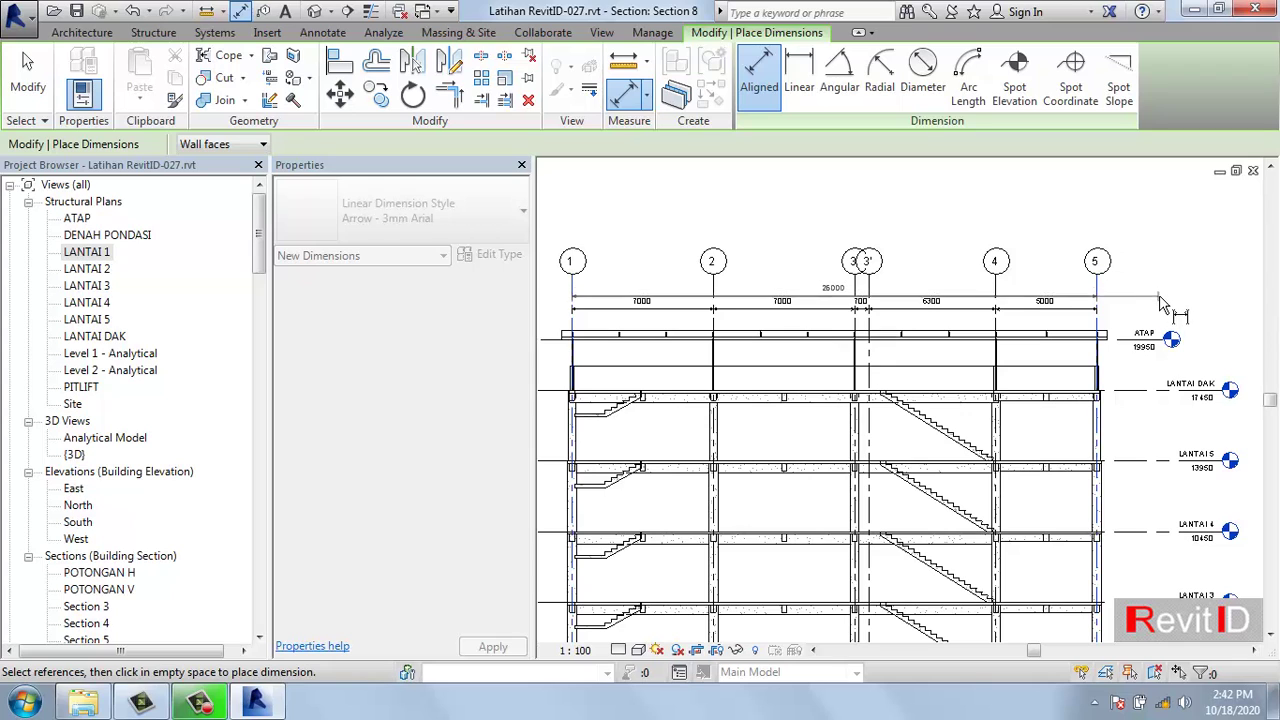
{"action": "left_click", "coordinate": [1162, 299]}
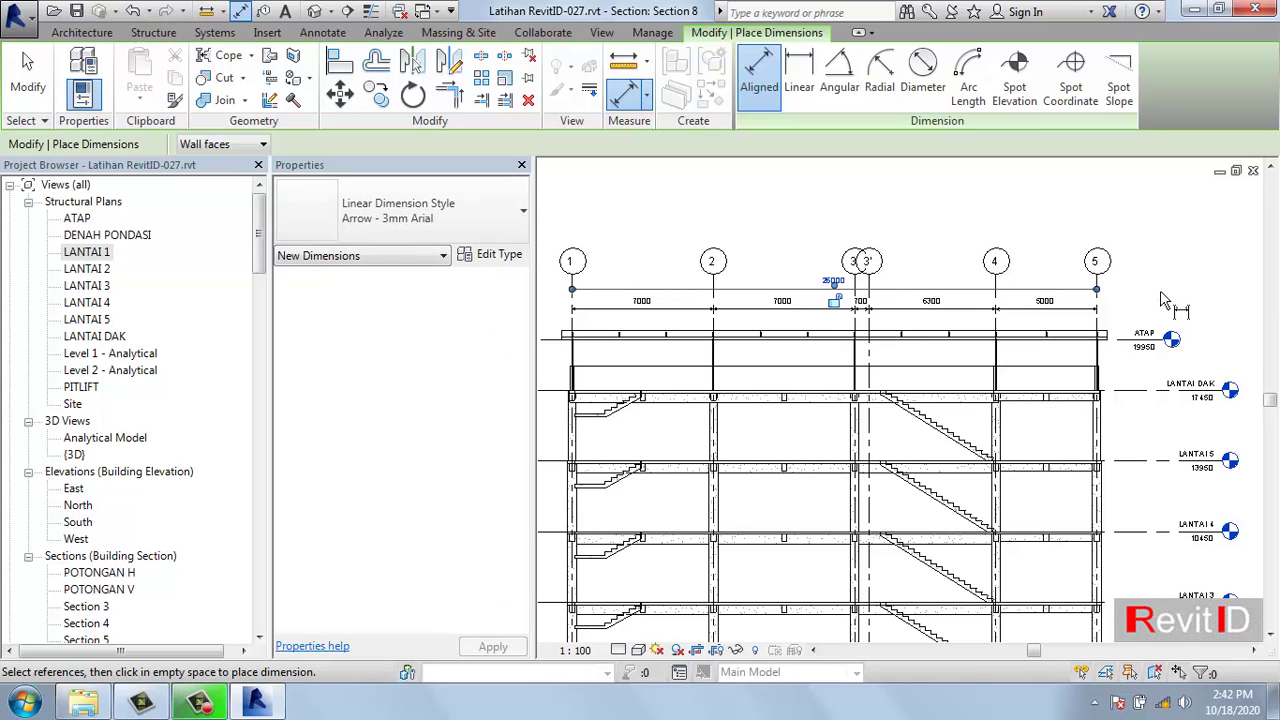
- Extend the ATAP level line outward so its head aligns with the other level heads
{"action": "middle_click_drag", "start_coordinate": [1125, 418], "coordinate": [913, 337]}
{"action": "scroll", "coordinate": [929, 271], "scroll_direction": "down", "scroll_amount": 1}
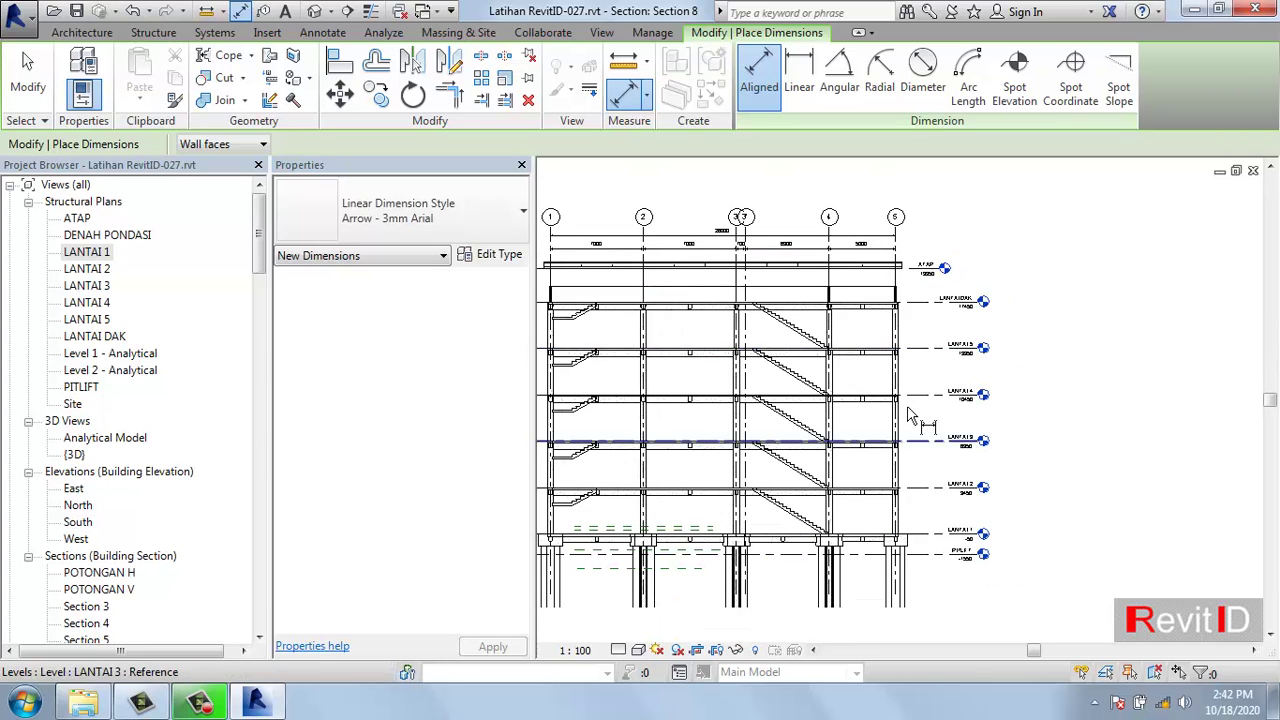
{"action": "scroll", "coordinate": [921, 300], "scroll_direction": "up", "scroll_amount": 2}
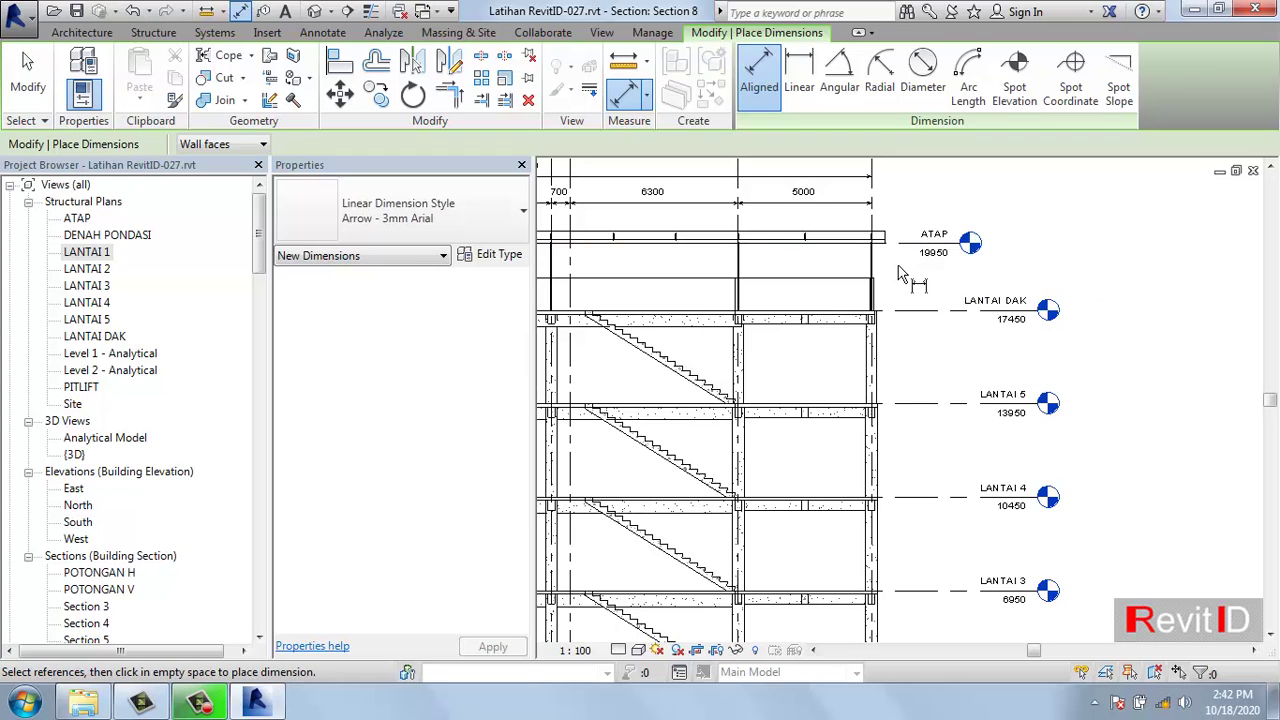
{"action": "key", "text": "Escape"}
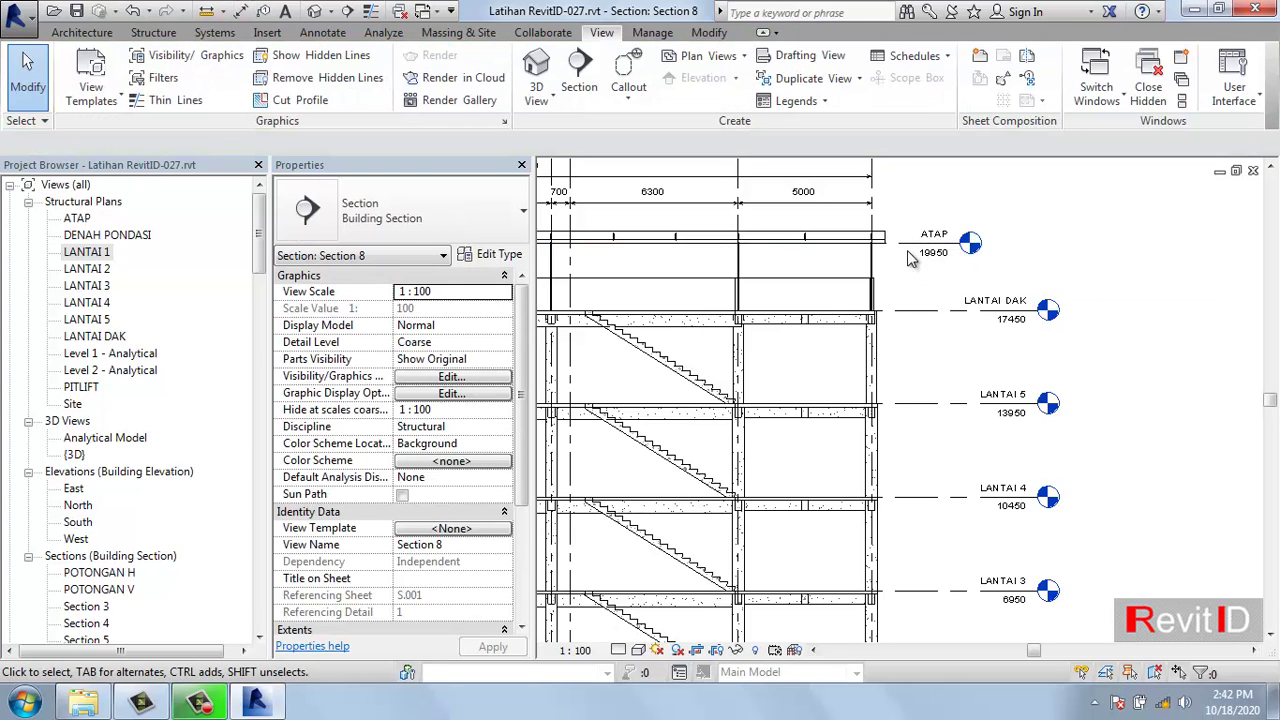
{"action": "left_click", "coordinate": [905, 250]}
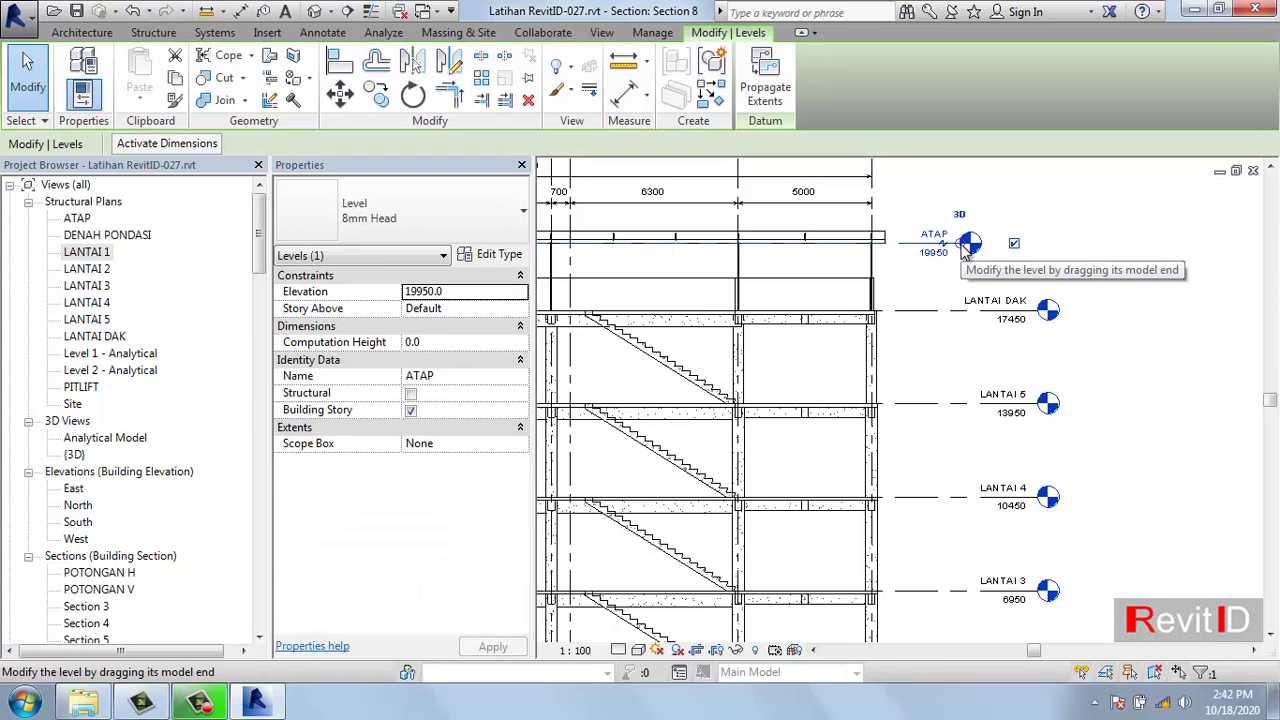
{"action": "left_click_drag", "start_coordinate": [966, 250], "coordinate": [1048, 245]}
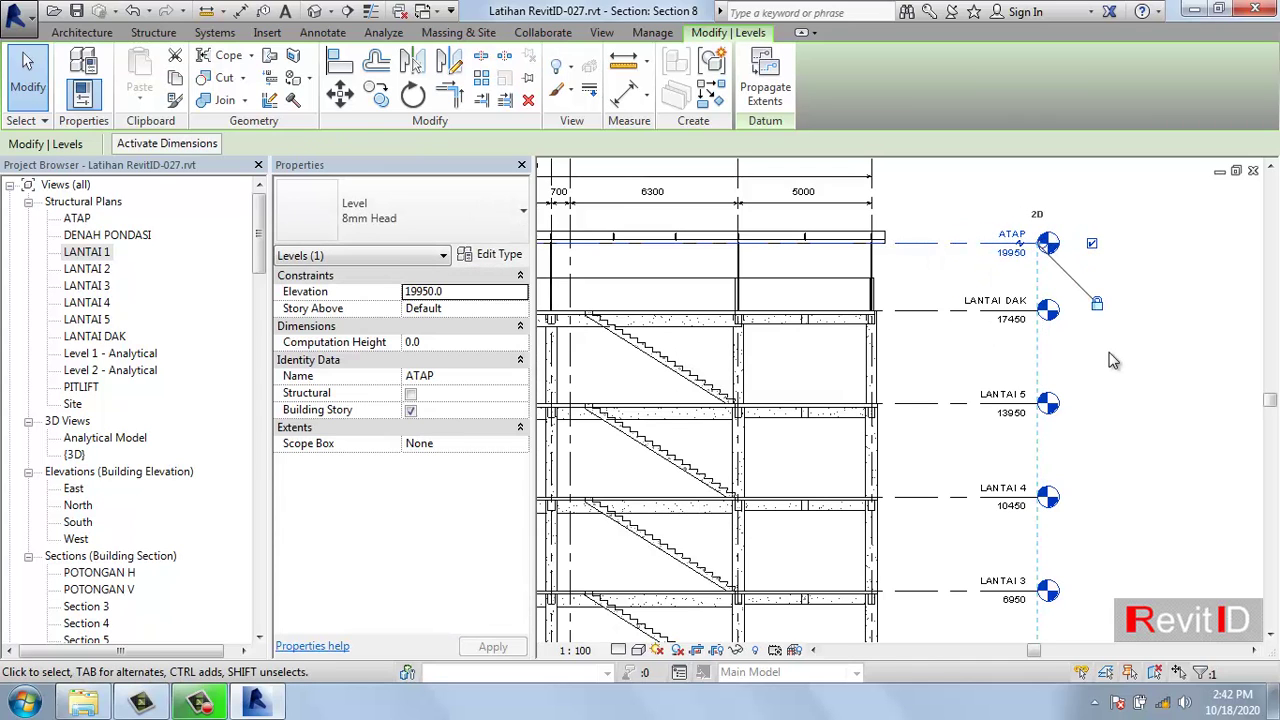
{"action": "left_click", "coordinate": [1114, 361]}
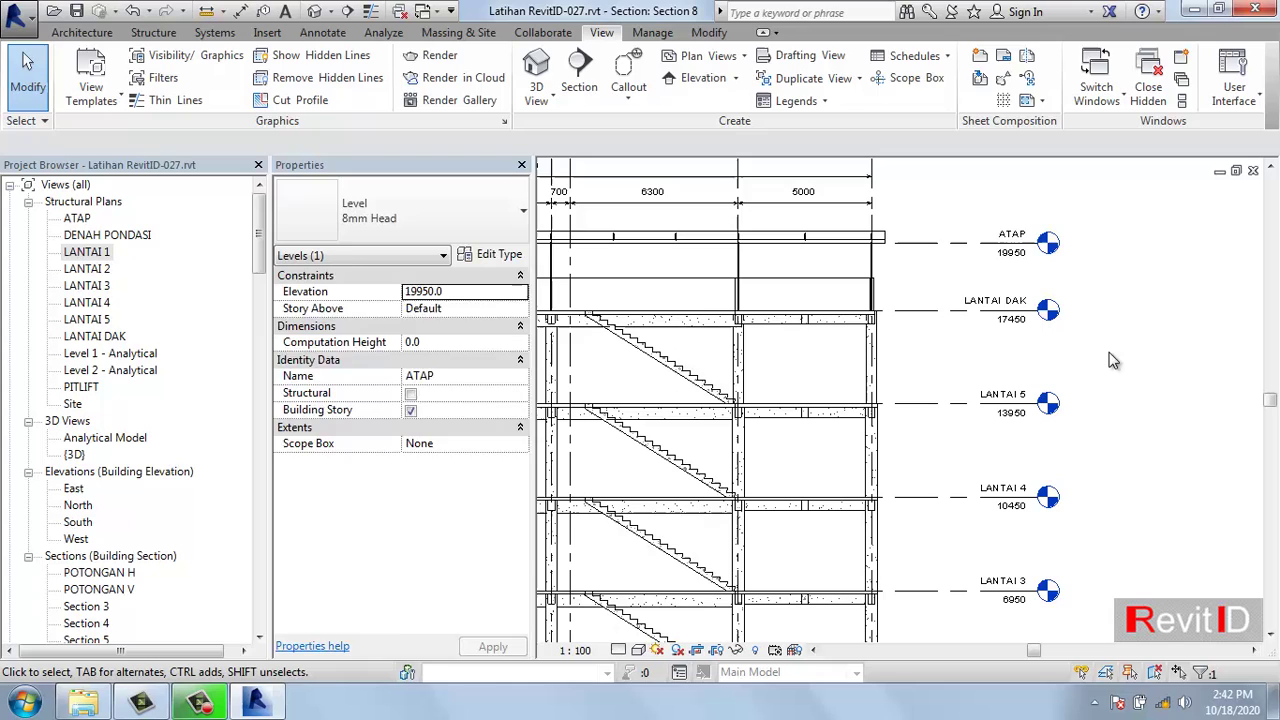
- Add a vertical aligned dimension chain through every level from ATAP down to PITLIFT, between the building and the level heads
{"action": "left_click", "coordinate": [241, 11]}
{"action": "left_click", "coordinate": [920, 244]}
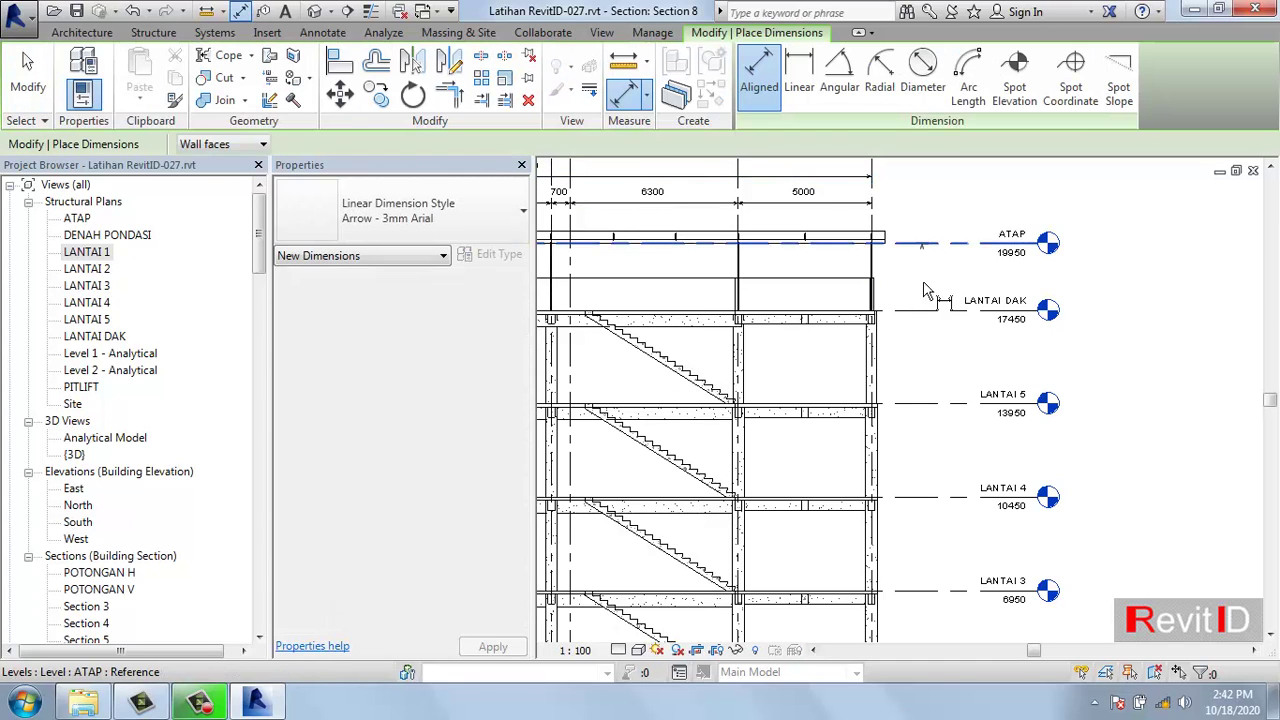
{"action": "left_click", "coordinate": [922, 312]}
{"action": "left_click", "coordinate": [922, 404]}
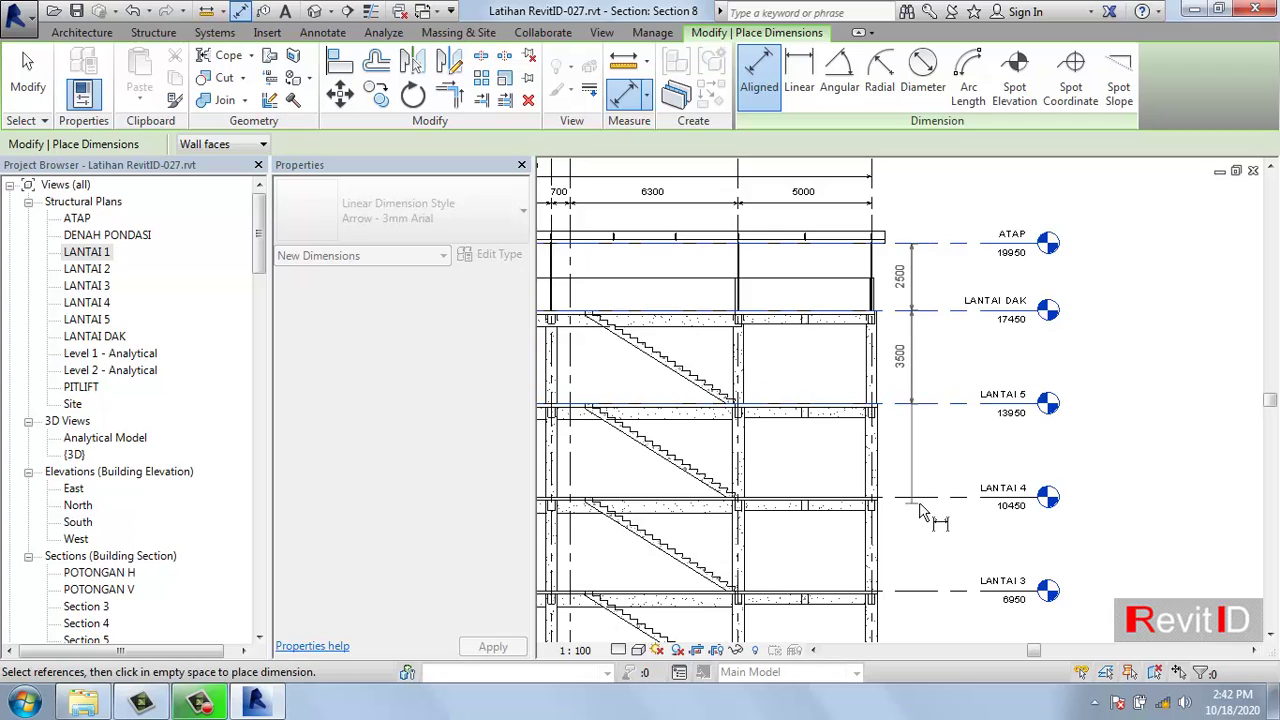
{"action": "left_click", "coordinate": [922, 497]}
{"action": "left_click", "coordinate": [930, 590]}
{"action": "middle_click_drag", "start_coordinate": [934, 591], "coordinate": [948, 330]}
{"action": "left_click", "coordinate": [920, 472]}
{"action": "left_click", "coordinate": [918, 566]}
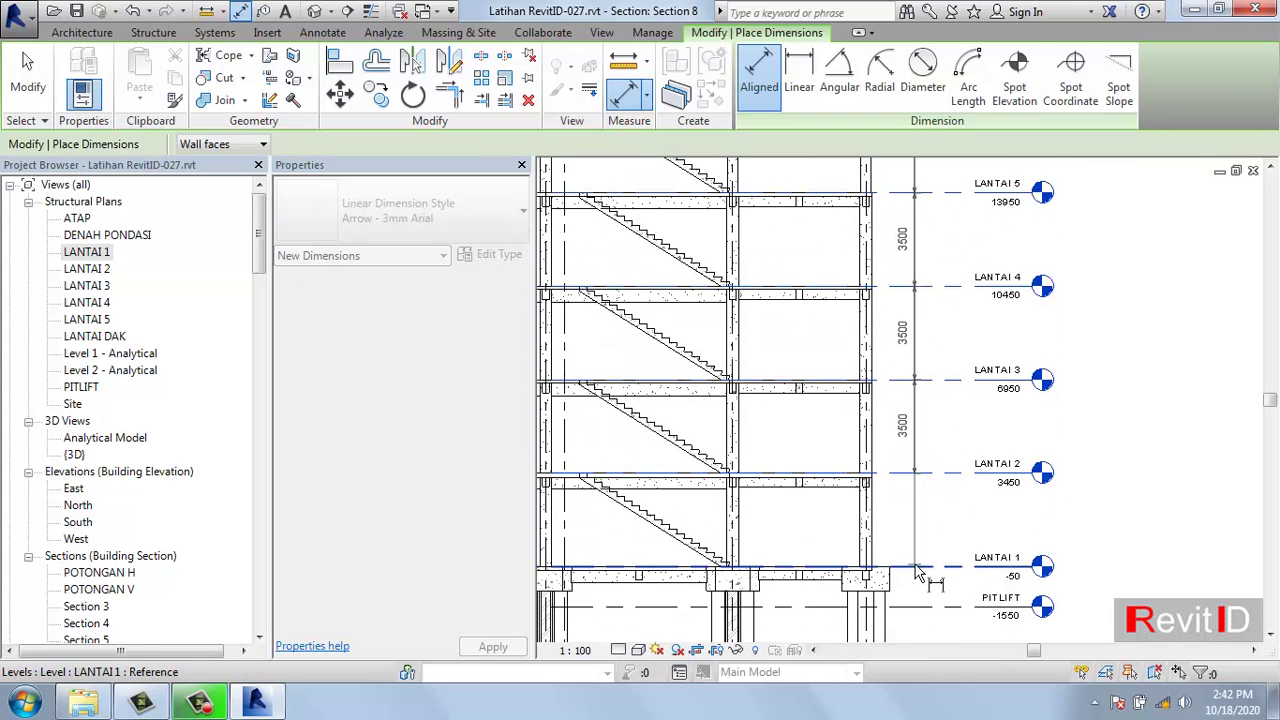
{"action": "left_click", "coordinate": [919, 609]}
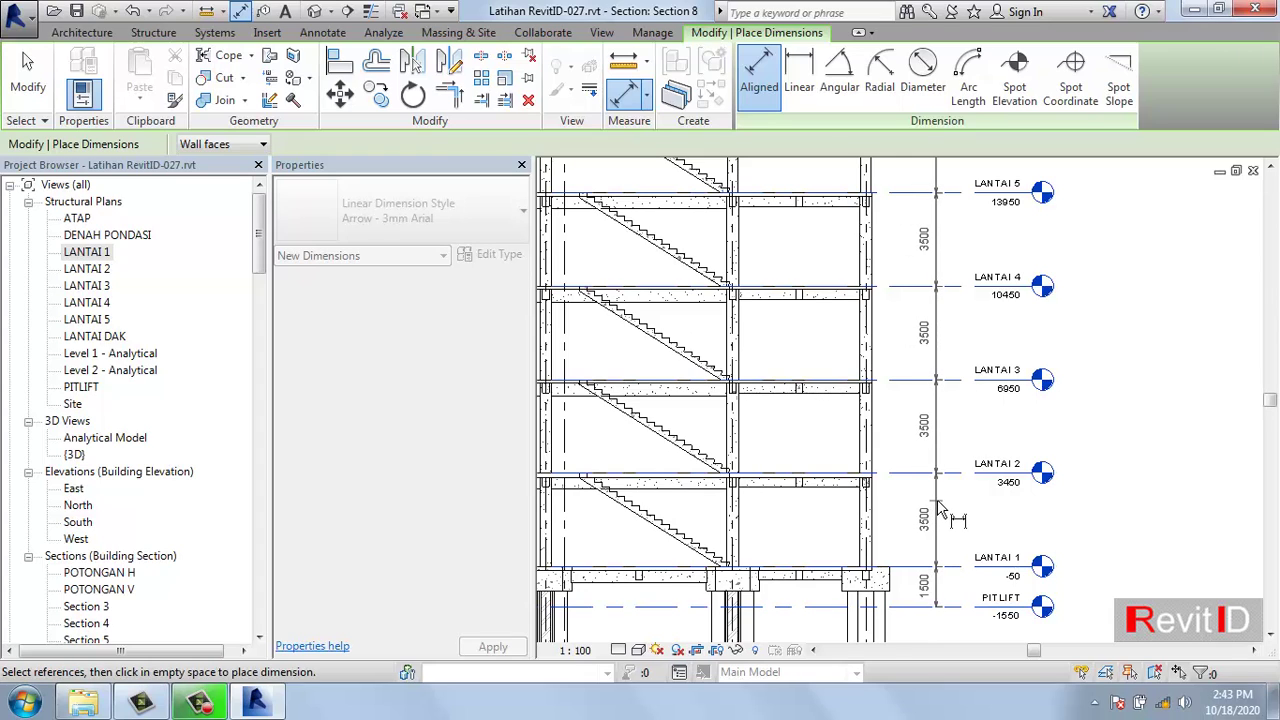
{"action": "left_click", "coordinate": [940, 510]}
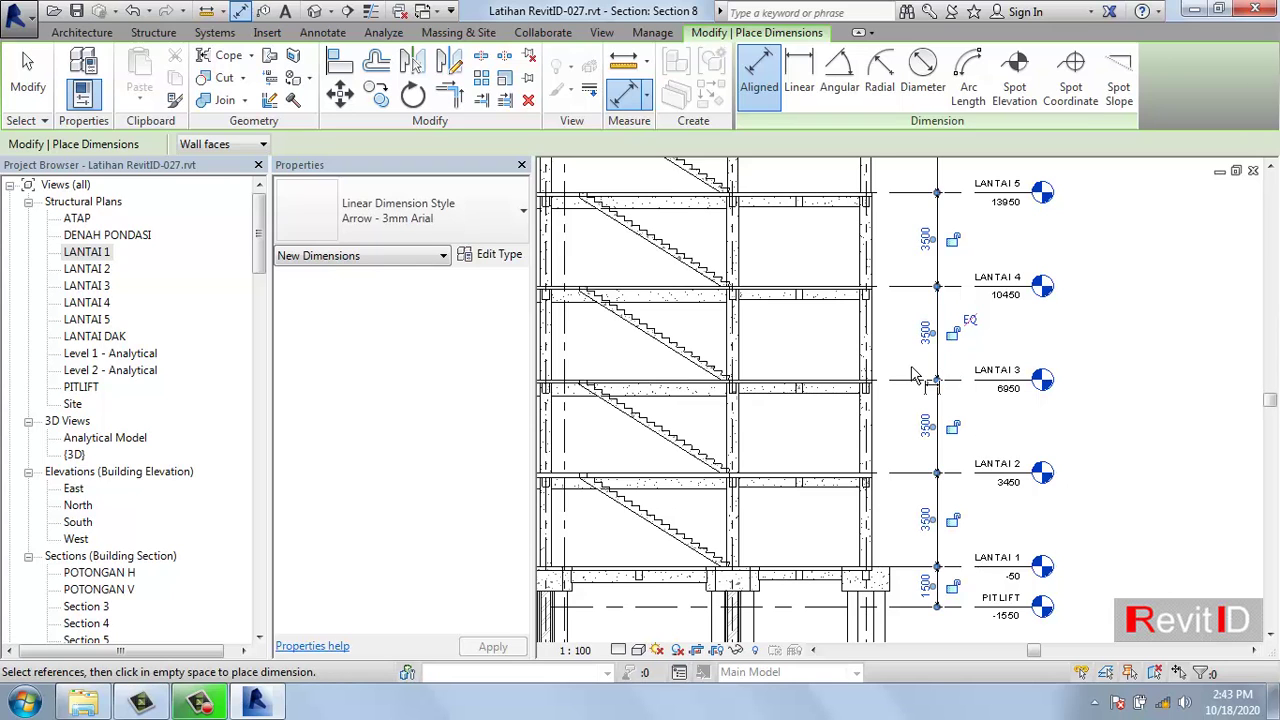
- Add an overall vertical dimension from PITLIFT to ATAP beside the level dimension chain
{"action": "scroll", "coordinate": [912, 375], "scroll_direction": "down", "scroll_amount": 3}
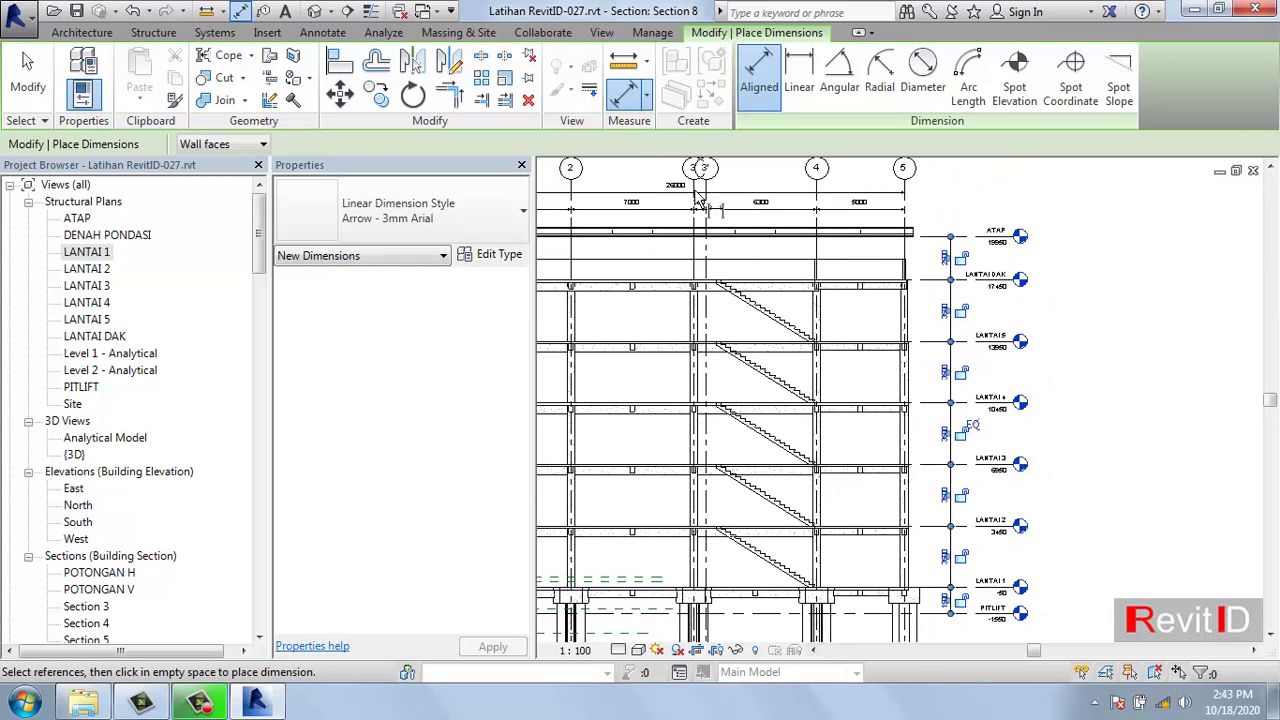
{"action": "middle_click_drag", "start_coordinate": [950, 500], "coordinate": [905, 444]}
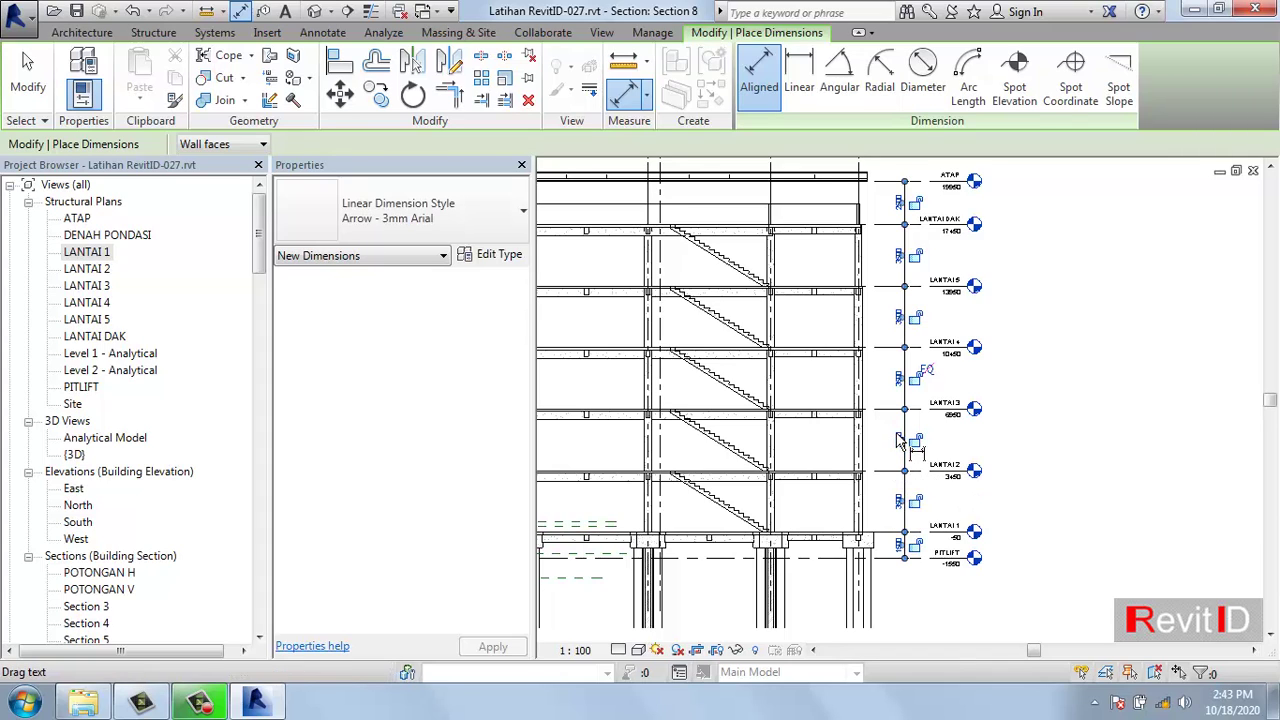
{"action": "left_click", "coordinate": [1003, 494]}
{"action": "left_click", "coordinate": [893, 570]}
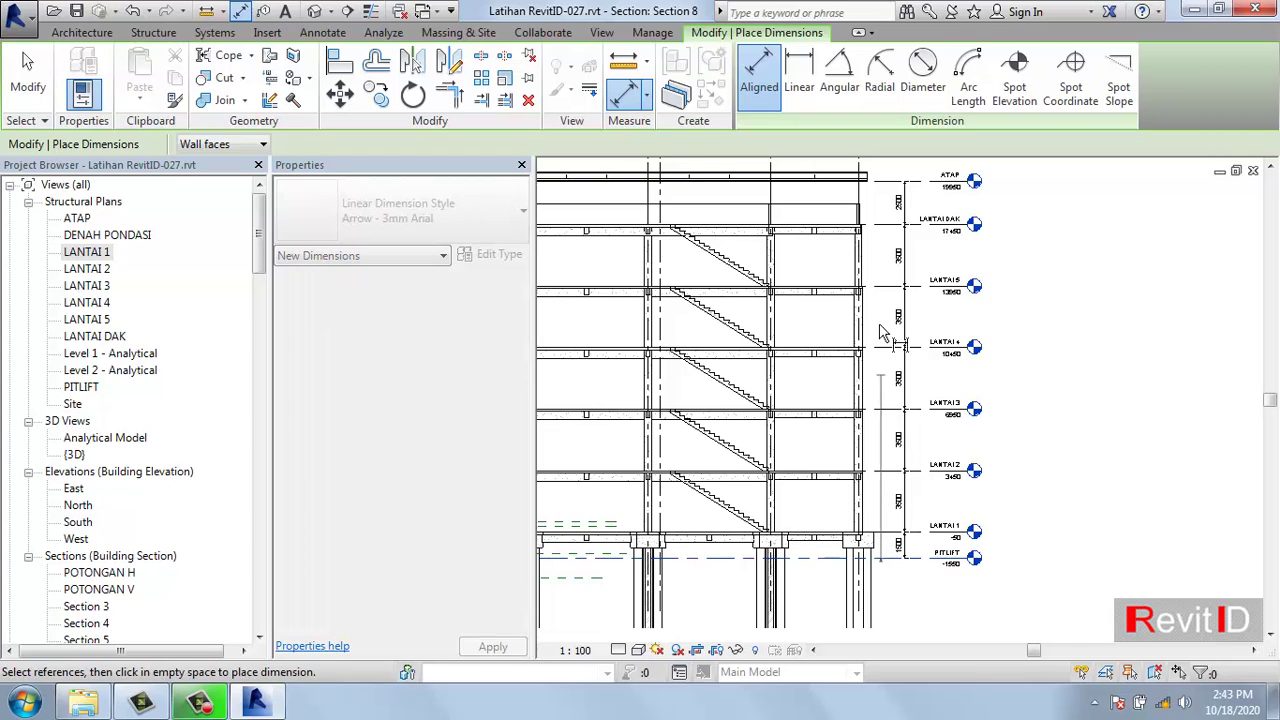
{"action": "left_click", "coordinate": [925, 178]}
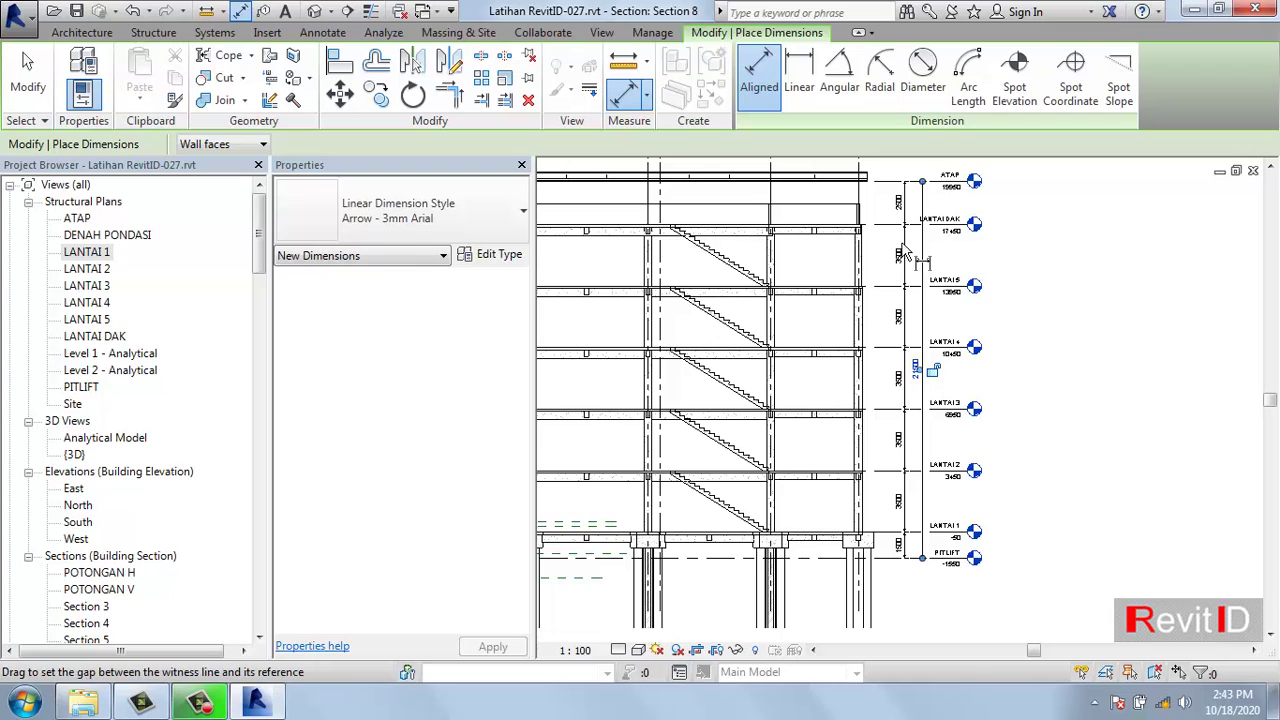
{"action": "key", "text": "Escape"}
{"action": "key", "text": "Escape"}
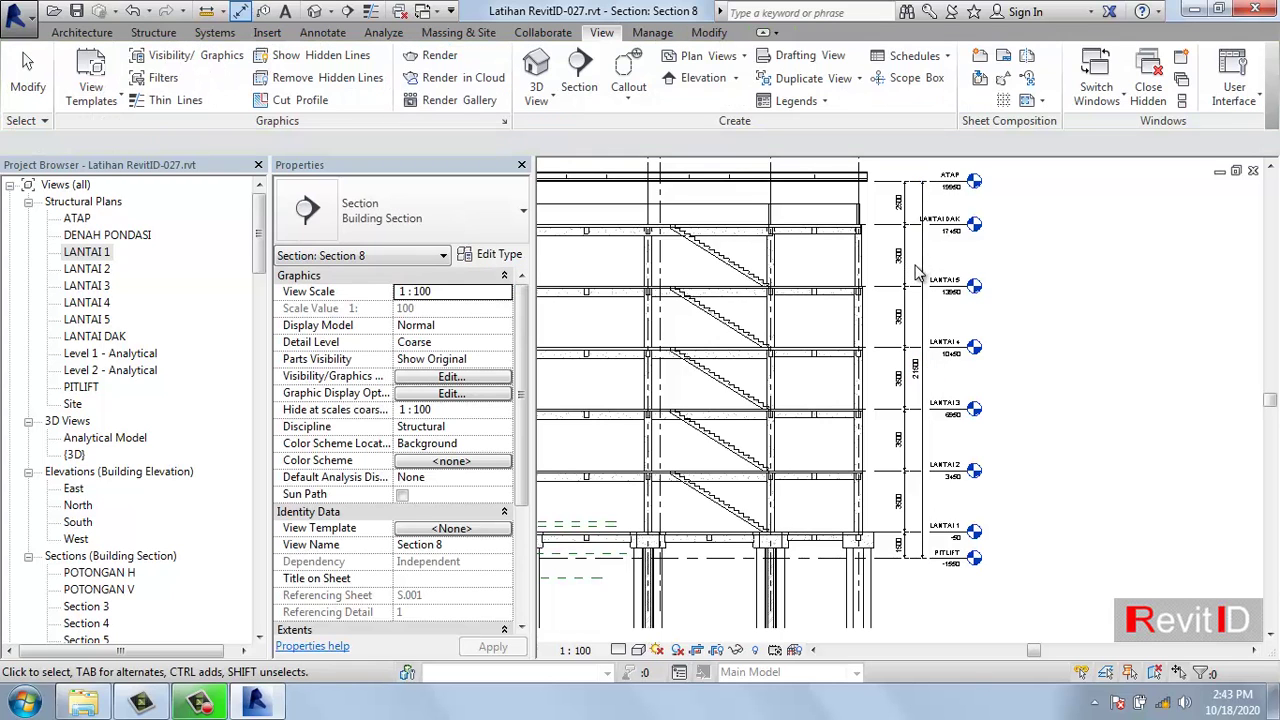
- Rename the Section 8 view as POTONGAN H2
{"action": "scroll", "coordinate": [733, 311], "scroll_direction": "down", "scroll_amount": 3}
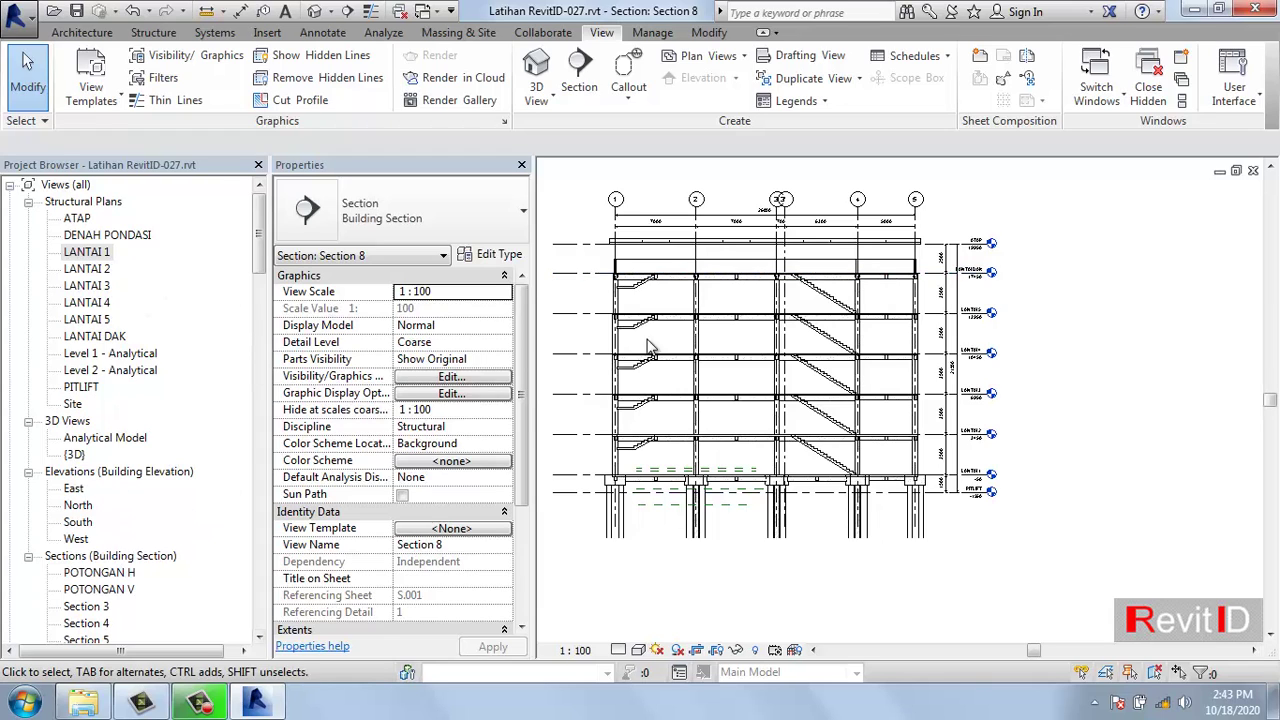
{"action": "scroll", "coordinate": [830, 365], "scroll_direction": "down", "scroll_amount": 1}
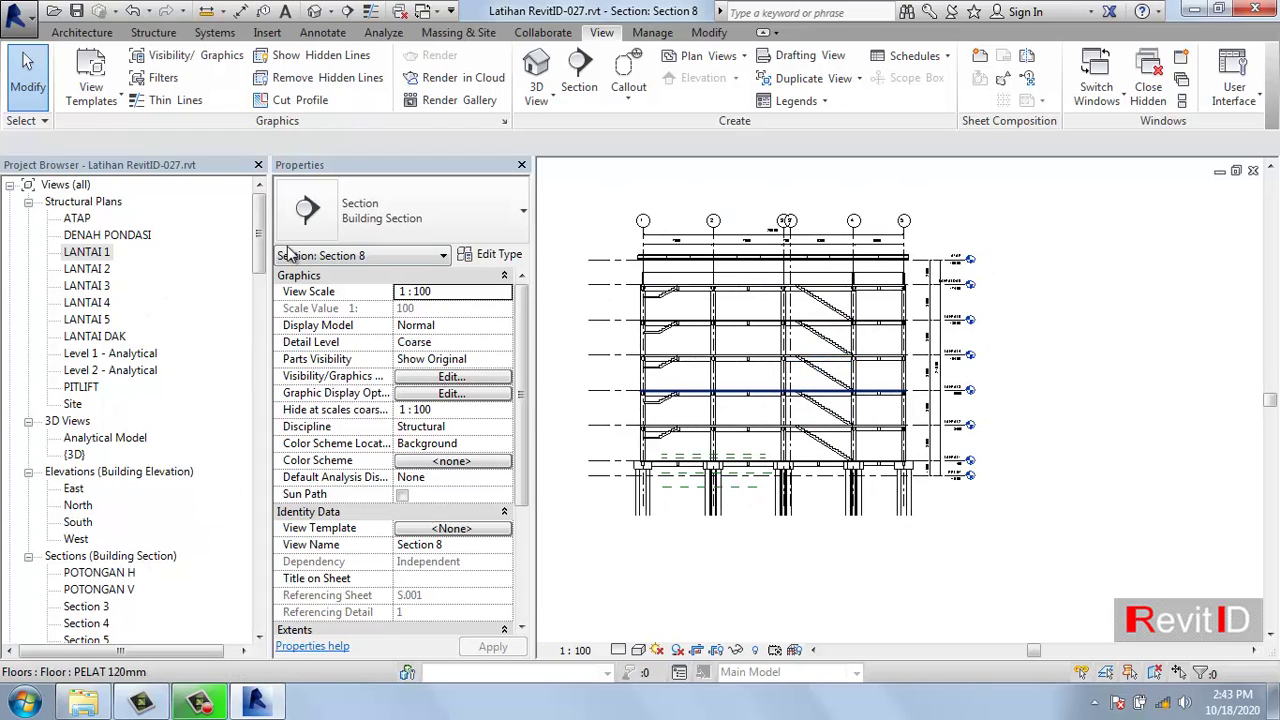
{"action": "left_click_drag", "start_coordinate": [264, 226], "coordinate": [264, 271]}
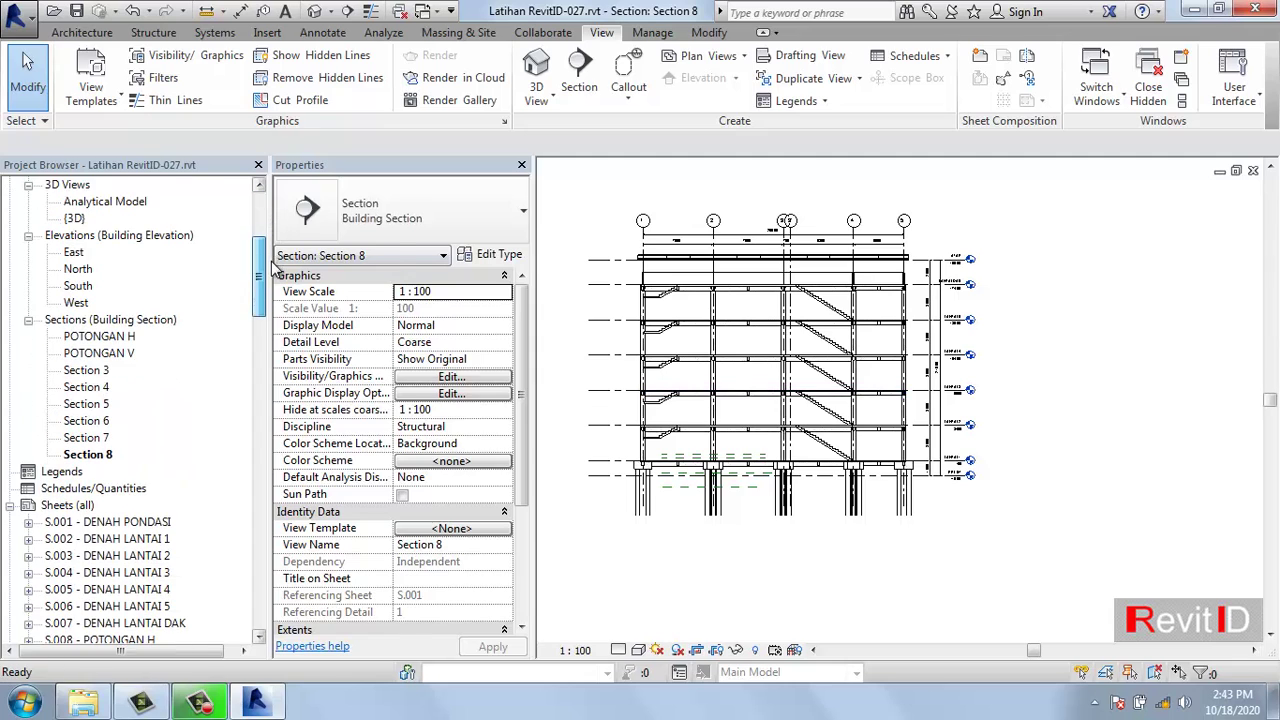
{"action": "right_click", "coordinate": [101, 457]}
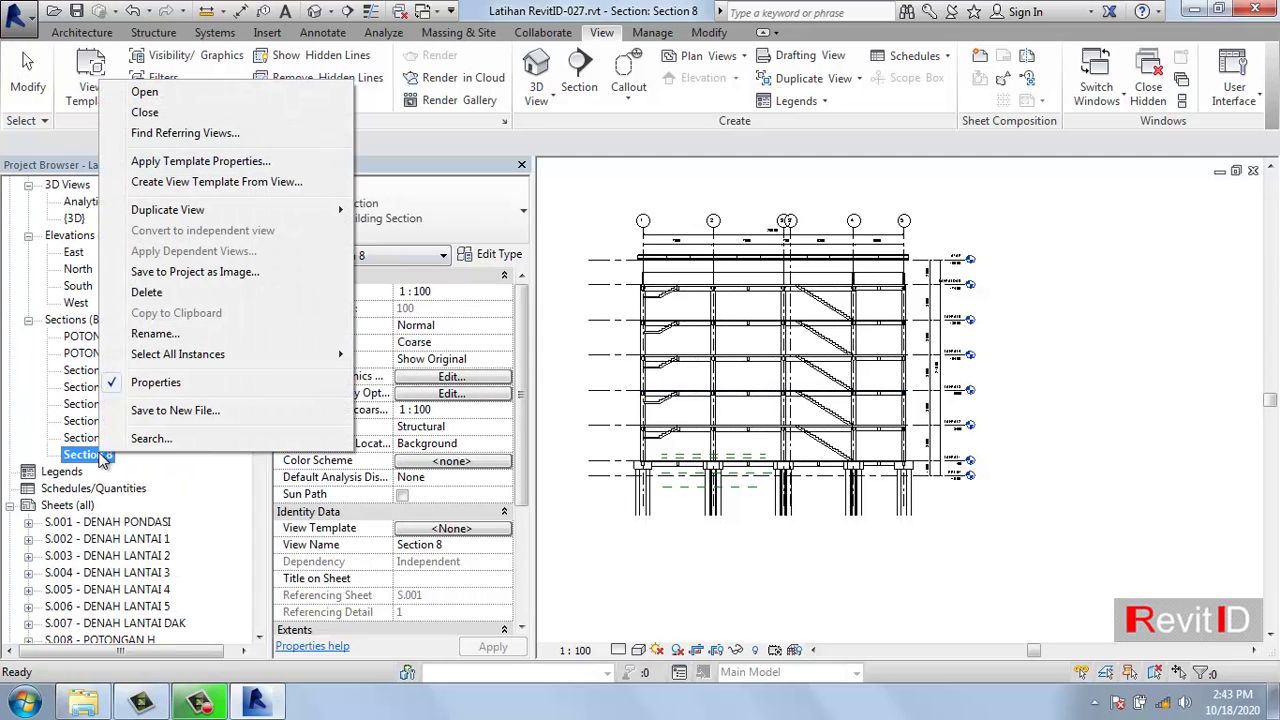
{"action": "left_click", "coordinate": [153, 334]}
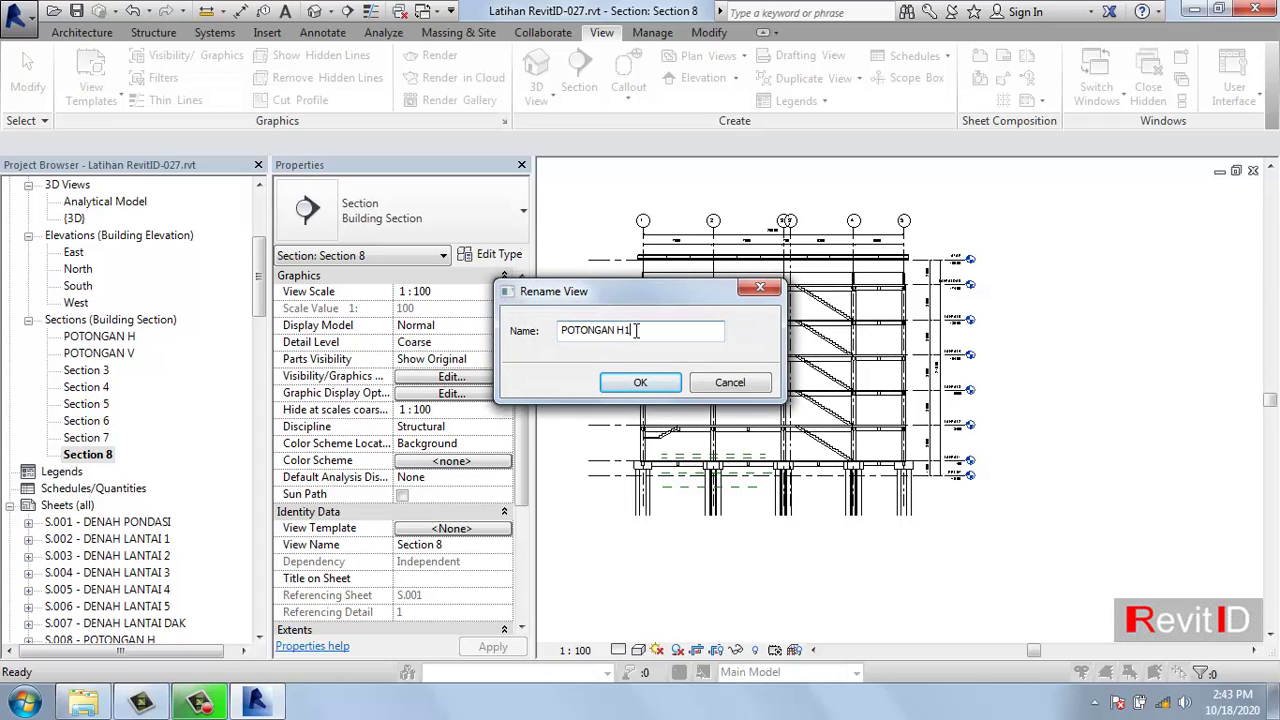
{"action": "left_click", "coordinate": [648, 390]}
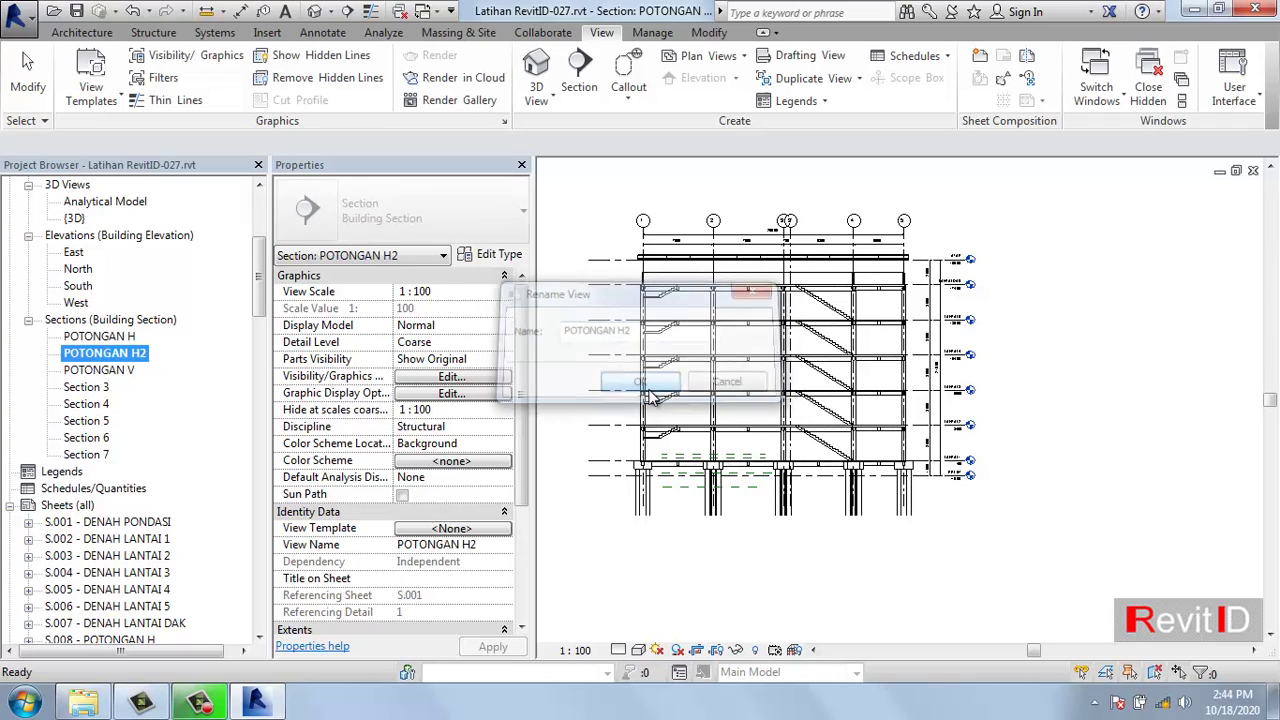
- Rename the POTONGAN H section view as POTONGAN H1
{"action": "left_click", "coordinate": [125, 337]}
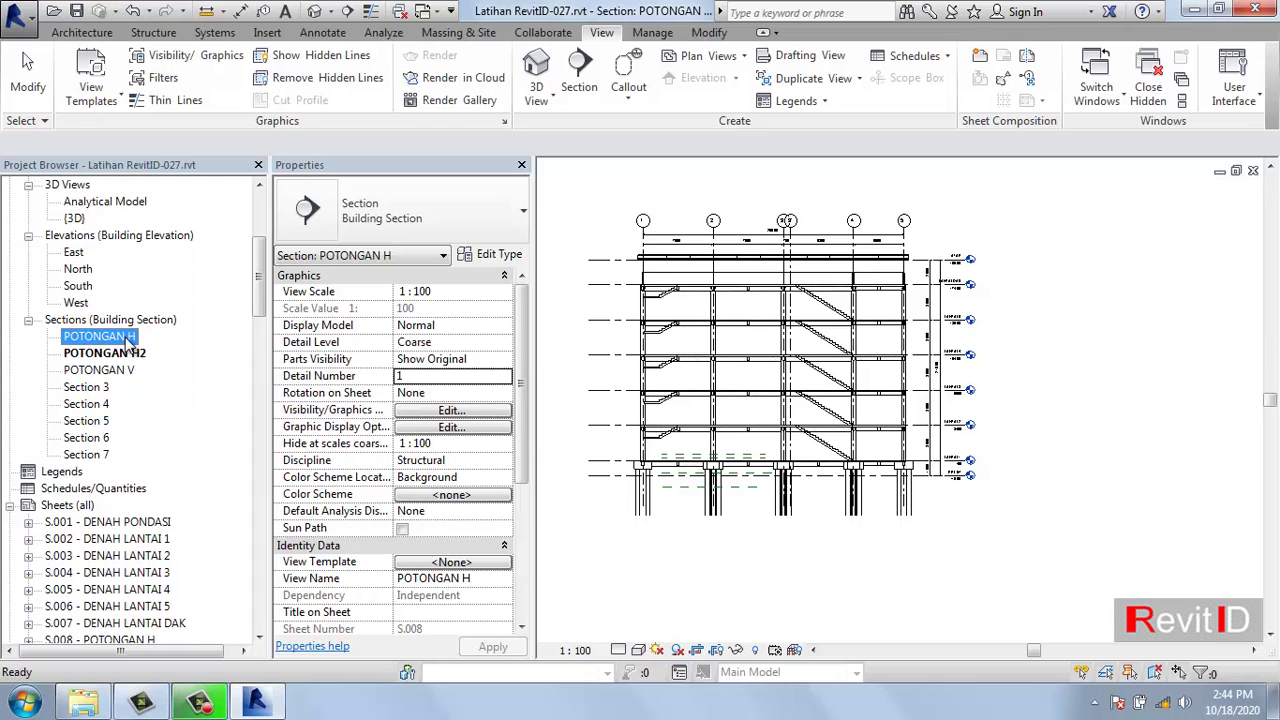
{"action": "right_click", "coordinate": [125, 337]}
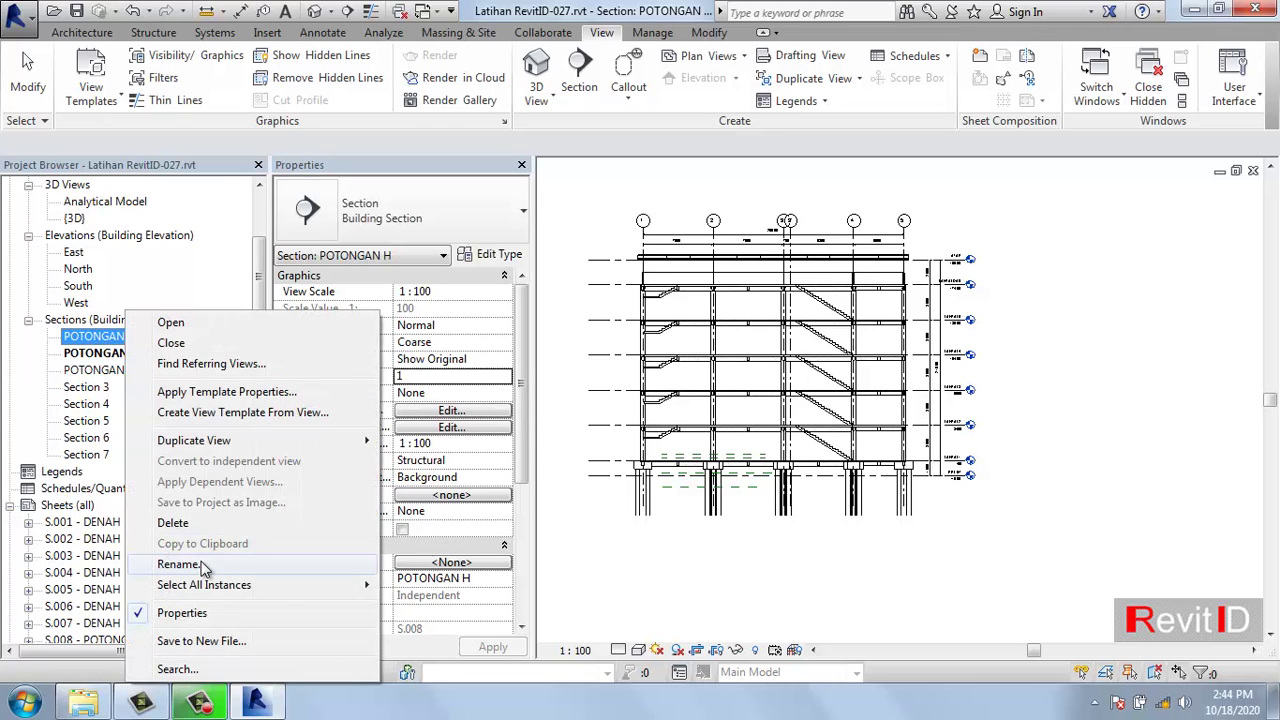
{"action": "left_click", "coordinate": [178, 564]}
{"action": "left_click", "coordinate": [646, 337]}
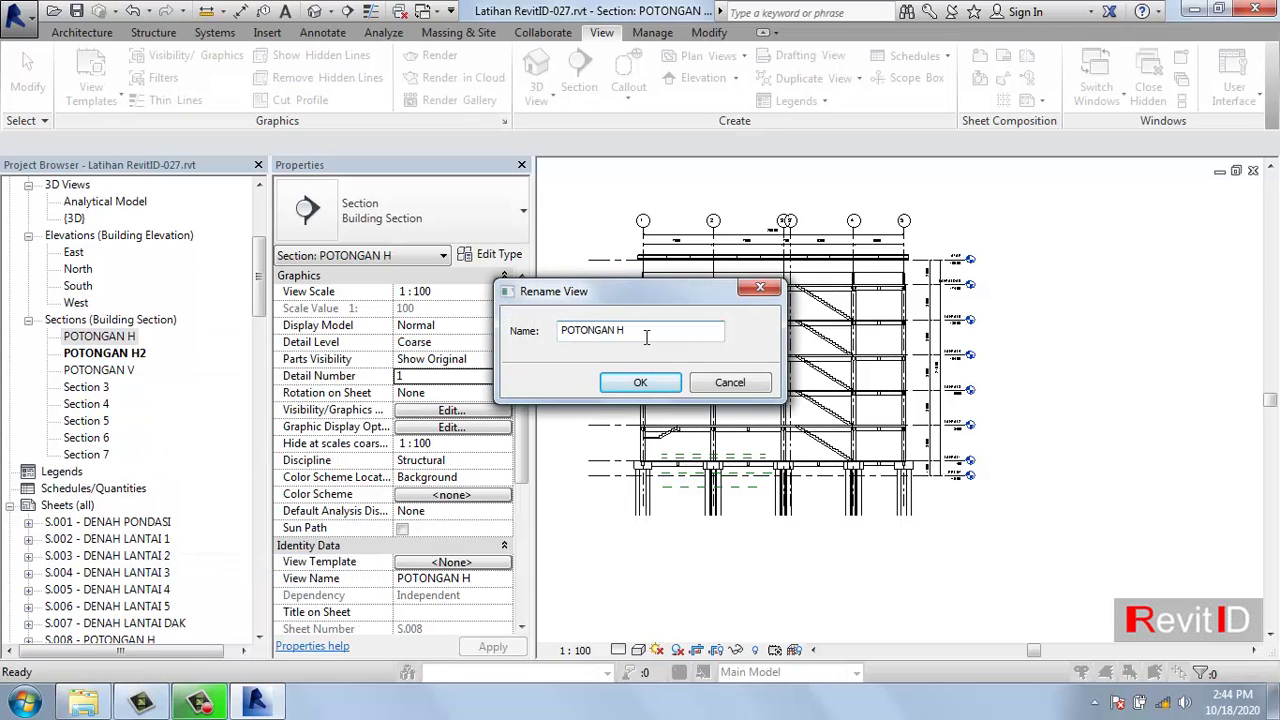
{"action": "left_click", "coordinate": [619, 388]}
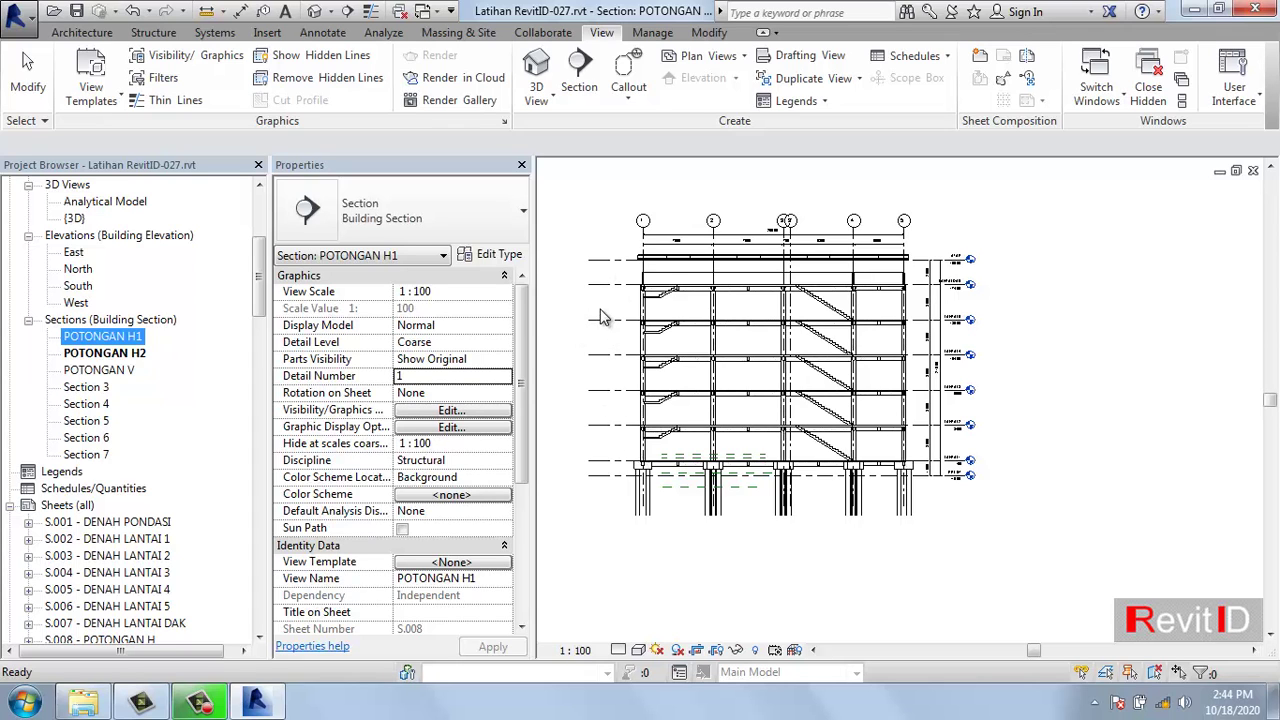
- Shorten the level lines in POTONGAN H2 on the grid 1 side so they end closer to the building
{"action": "scroll", "coordinate": [600, 318], "scroll_direction": "up", "scroll_amount": 3}
{"action": "left_click", "coordinate": [600, 239]}
{"action": "scroll", "coordinate": [600, 245], "scroll_direction": "up", "scroll_amount": 4}
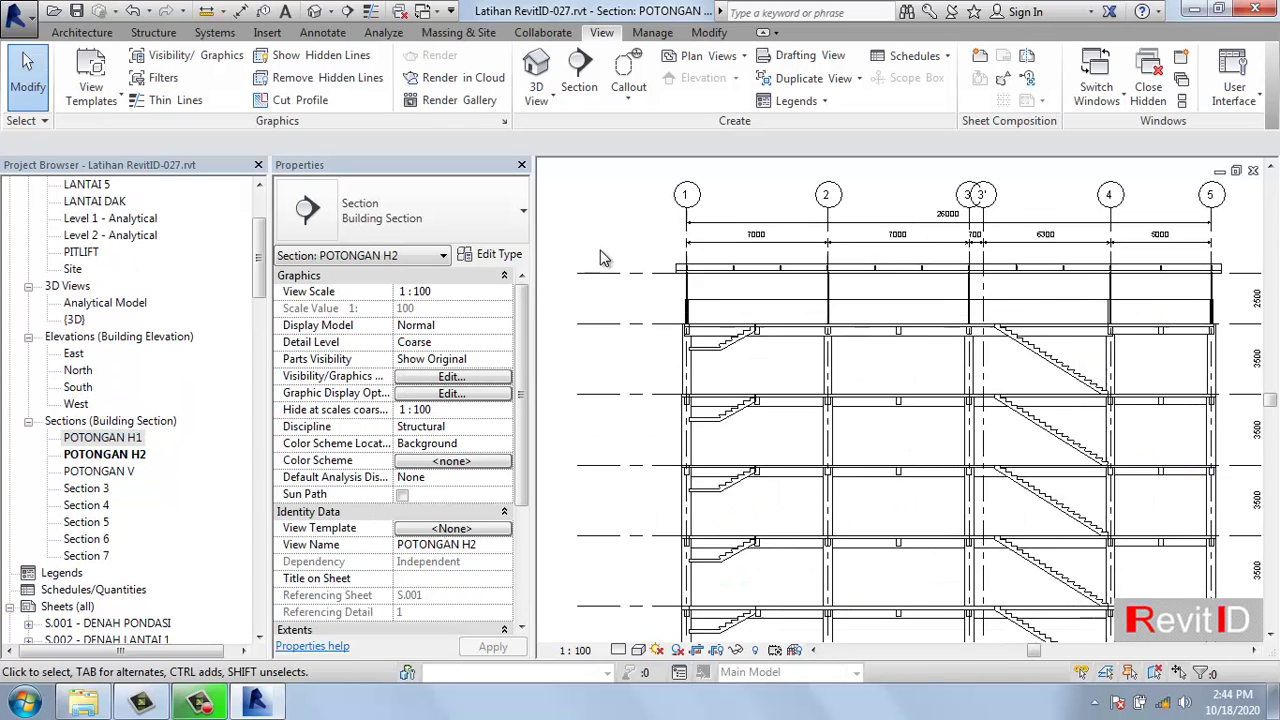
{"action": "left_click", "coordinate": [634, 280]}
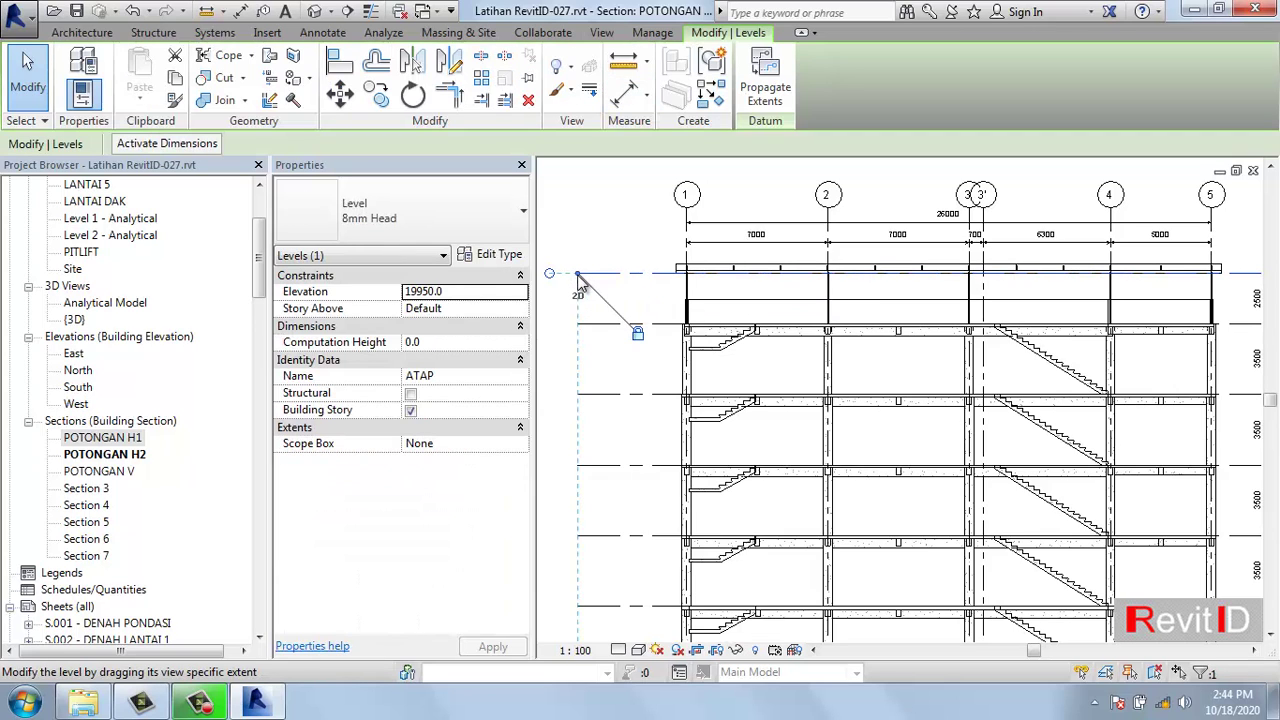
{"action": "left_click_drag", "start_coordinate": [578, 283], "coordinate": [635, 272]}
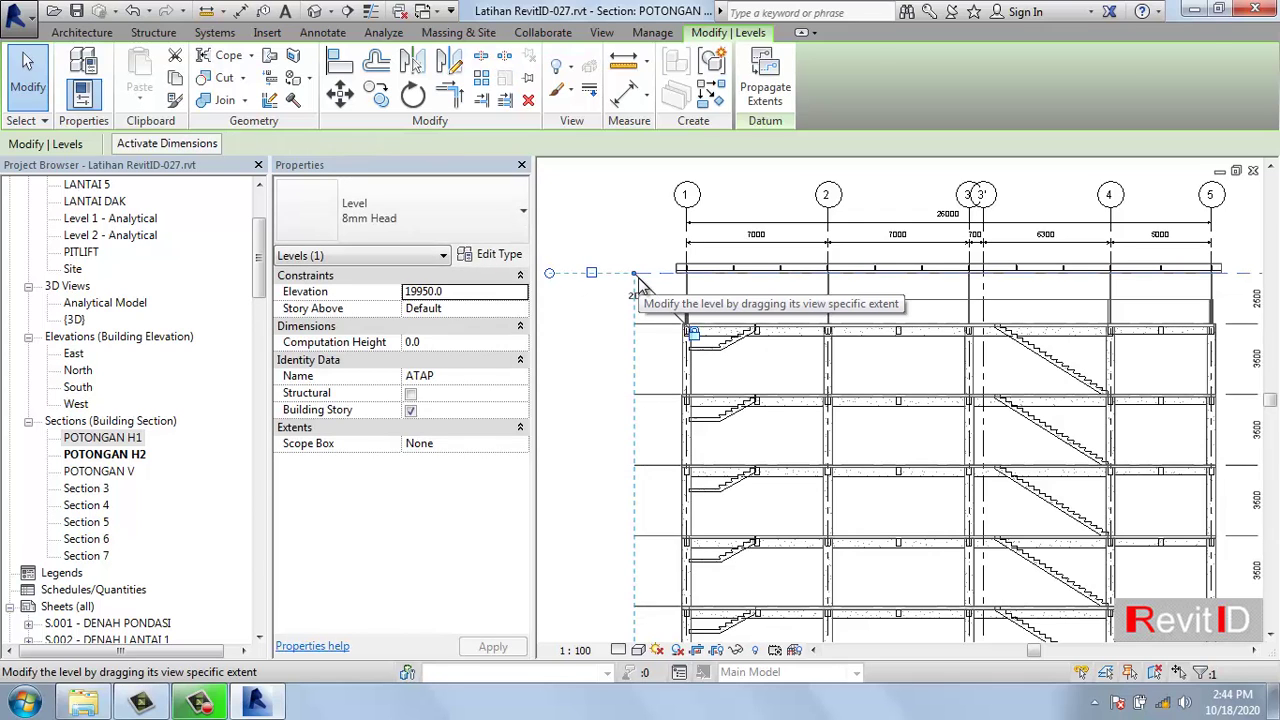
{"action": "key", "text": "Escape"}
{"action": "scroll", "coordinate": [760, 450], "scroll_direction": "down", "scroll_amount": 3}
{"action": "middle_click_drag", "start_coordinate": [771, 437], "coordinate": [763, 445]}
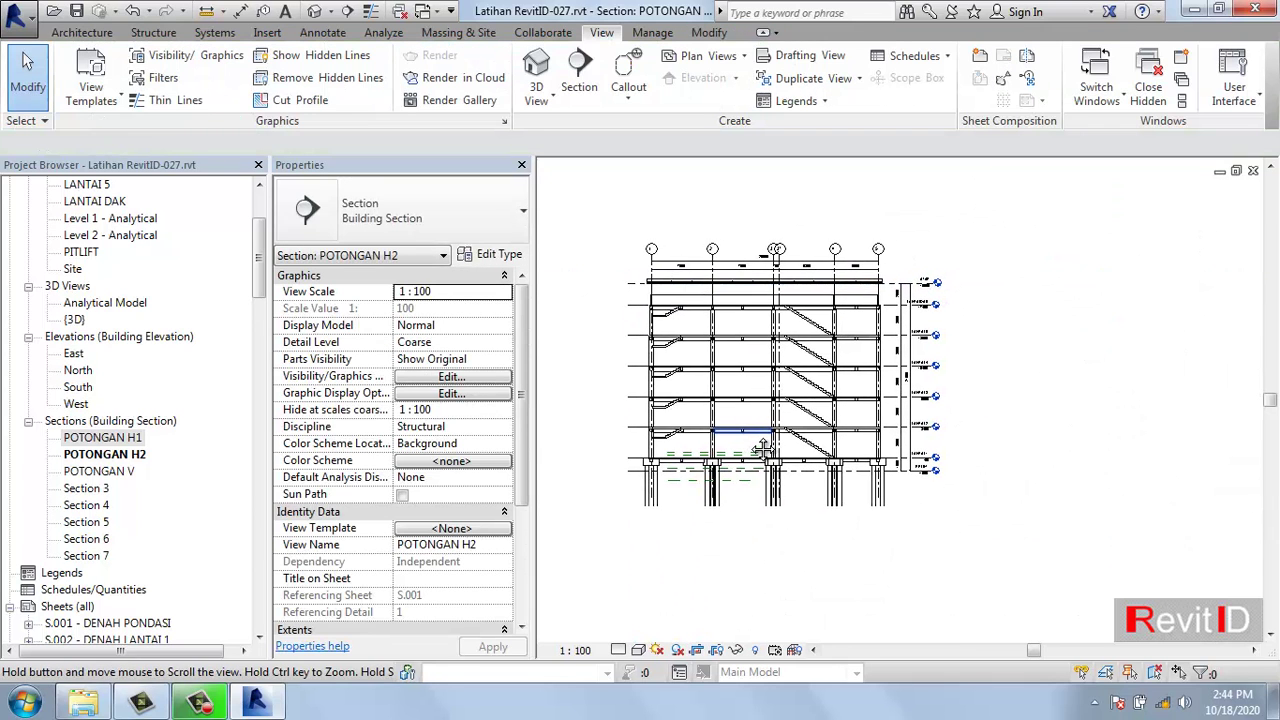
- Set the visual style of POTONGAN H2 to Shaded
{"action": "scroll", "coordinate": [760, 425], "scroll_direction": "up", "scroll_amount": 2}
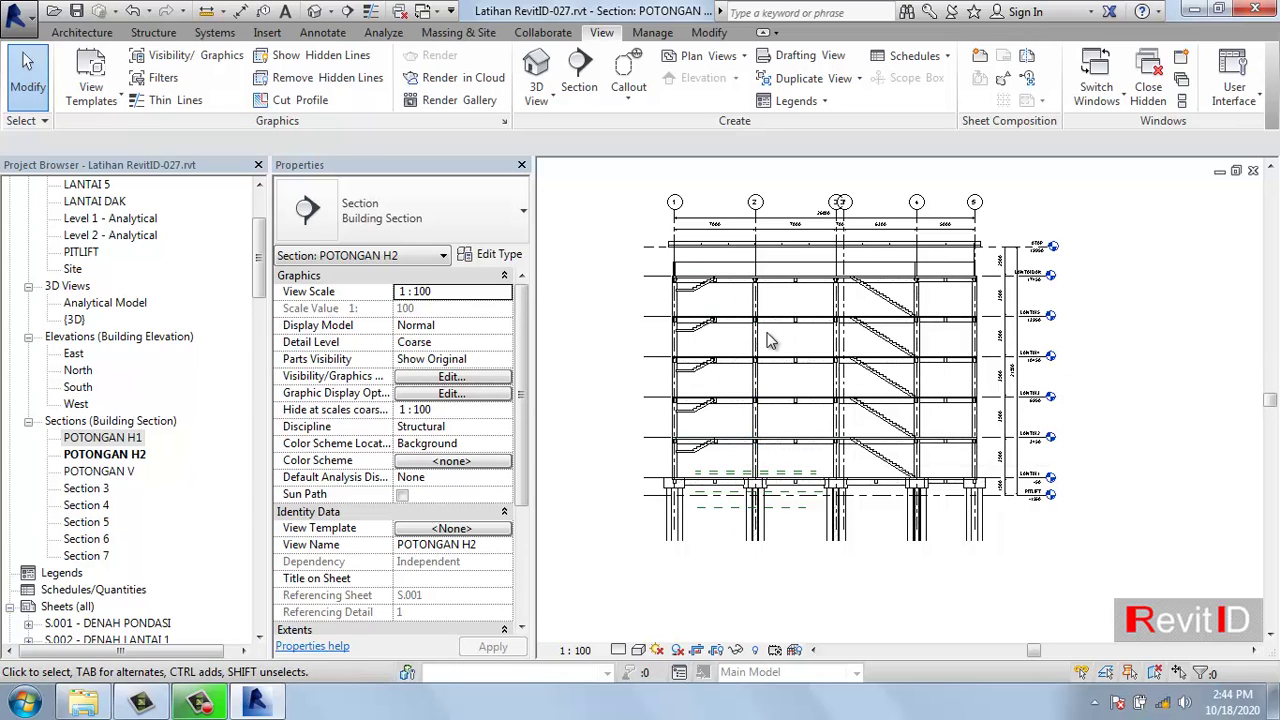
{"action": "scroll", "coordinate": [800, 378], "scroll_direction": "up", "scroll_amount": 1}
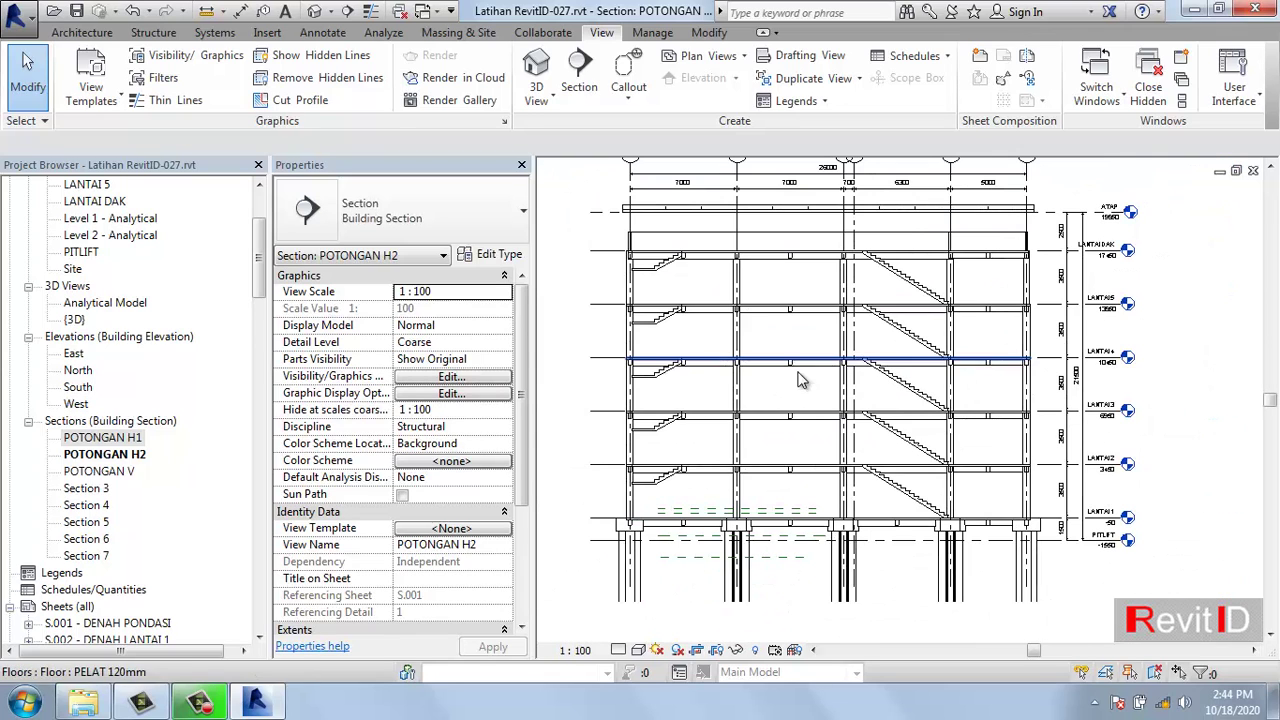
{"action": "left_click", "coordinate": [638, 650]}
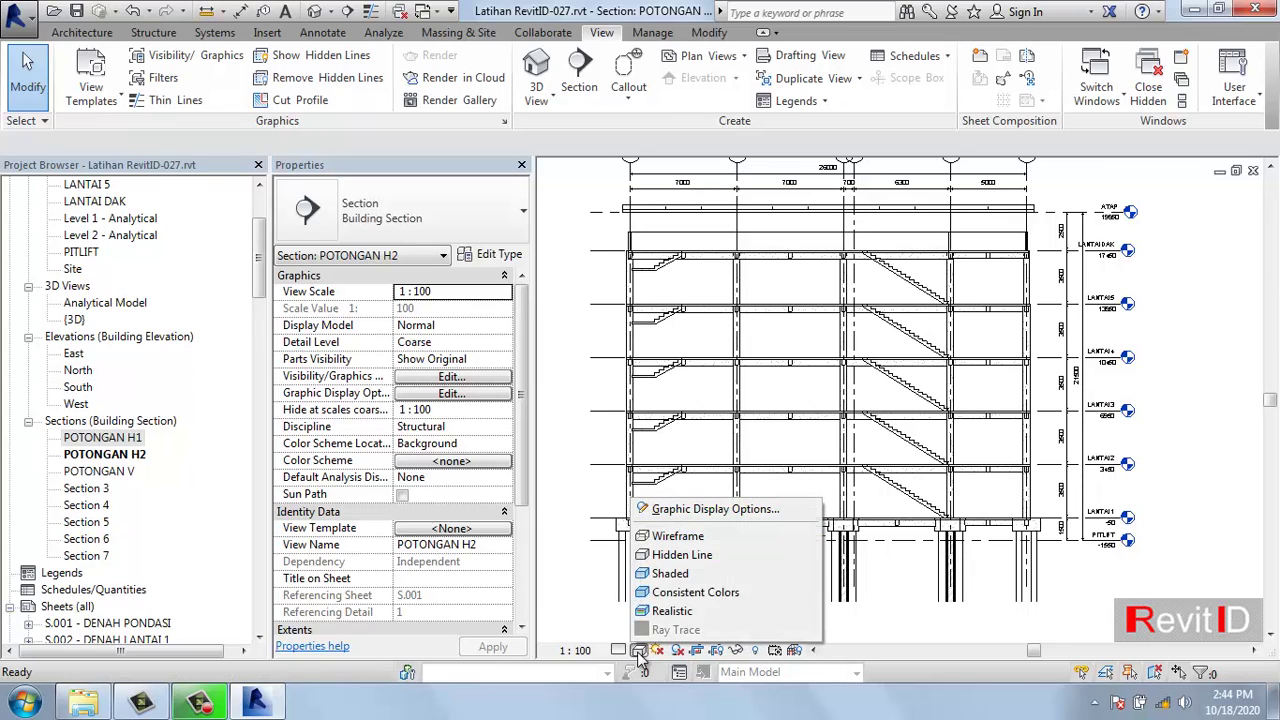
{"action": "left_click", "coordinate": [662, 558]}
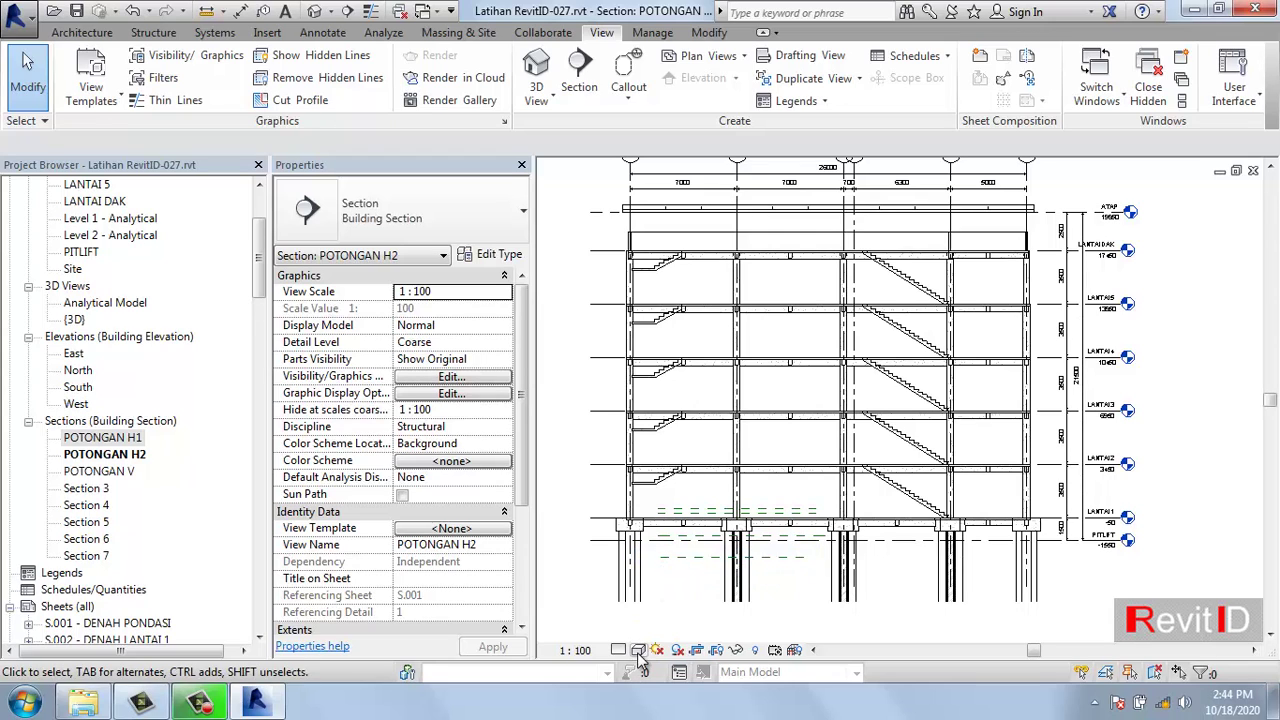
{"action": "left_click", "coordinate": [638, 650]}
{"action": "left_click", "coordinate": [660, 577]}
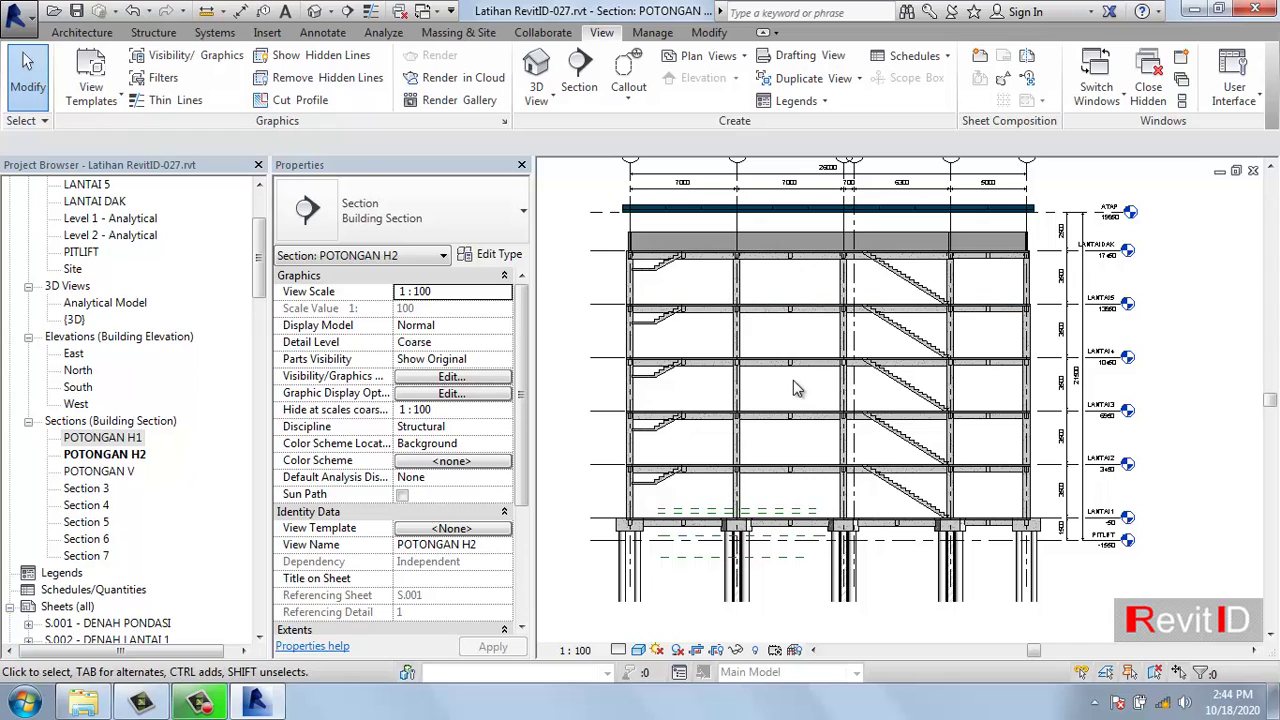
{"action": "left_click", "coordinate": [638, 650]}
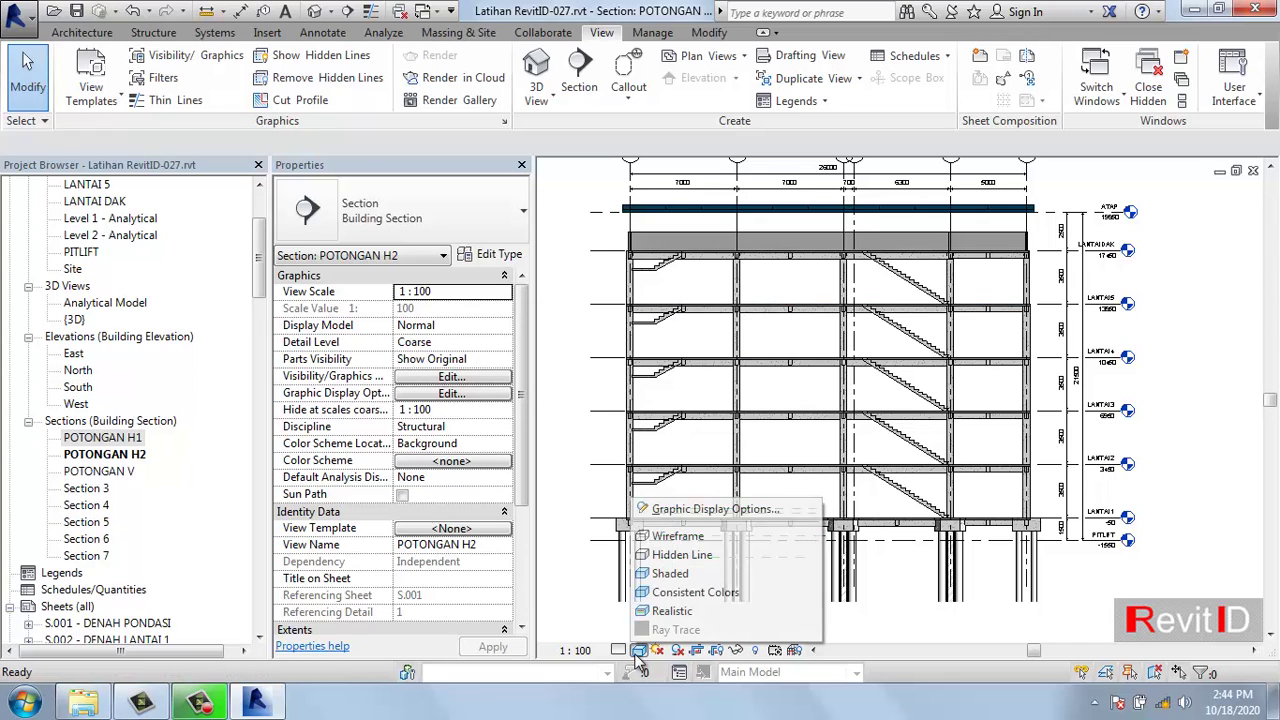
{"action": "left_click", "coordinate": [567, 378]}
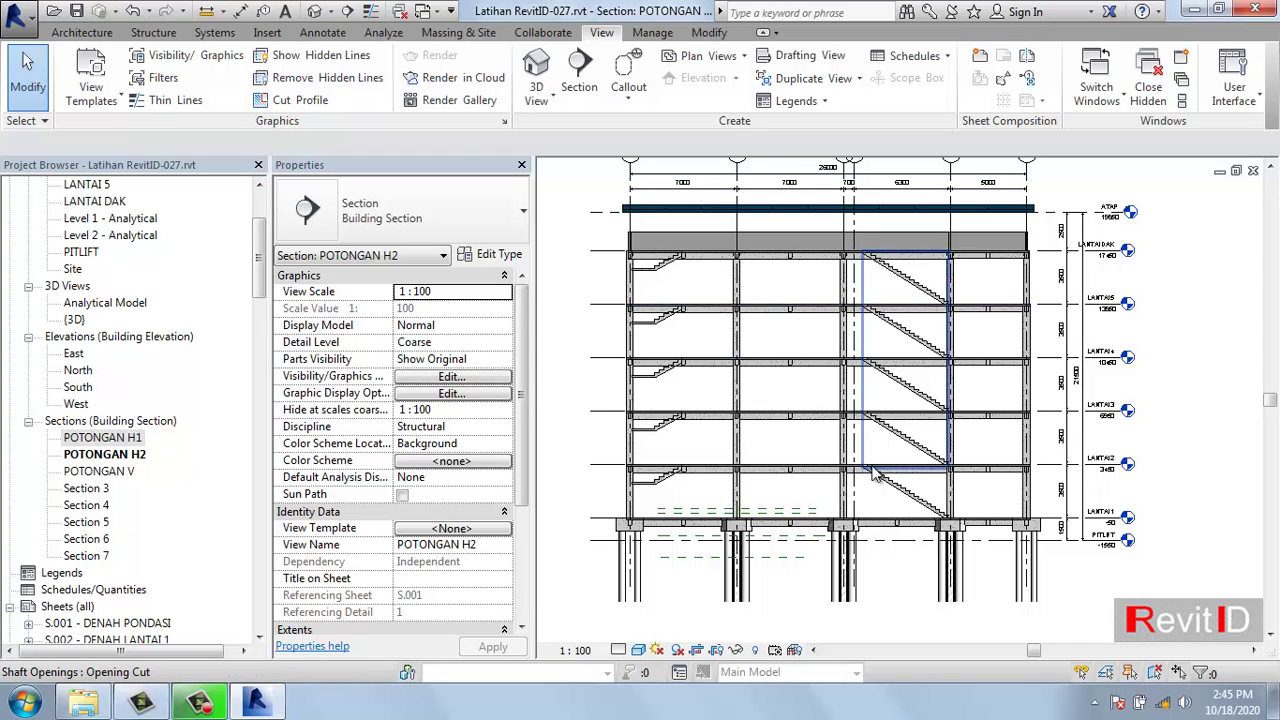
- Open the POTONGAN H1 section and examine its grid heads, roof walls and horizontal dimensions
{"action": "double_click", "coordinate": [118, 440]}
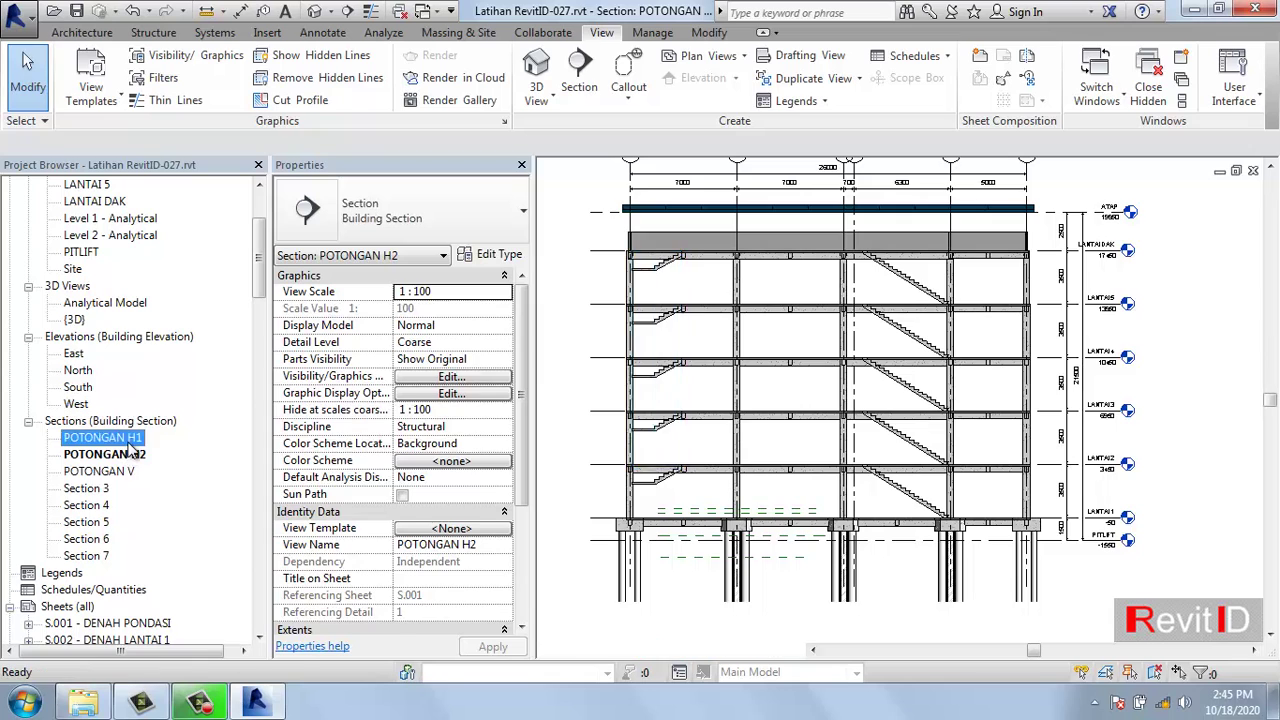
{"action": "scroll", "coordinate": [722, 508], "scroll_direction": "down", "scroll_amount": 2}
{"action": "scroll", "coordinate": [700, 533], "scroll_direction": "up", "scroll_amount": 2}
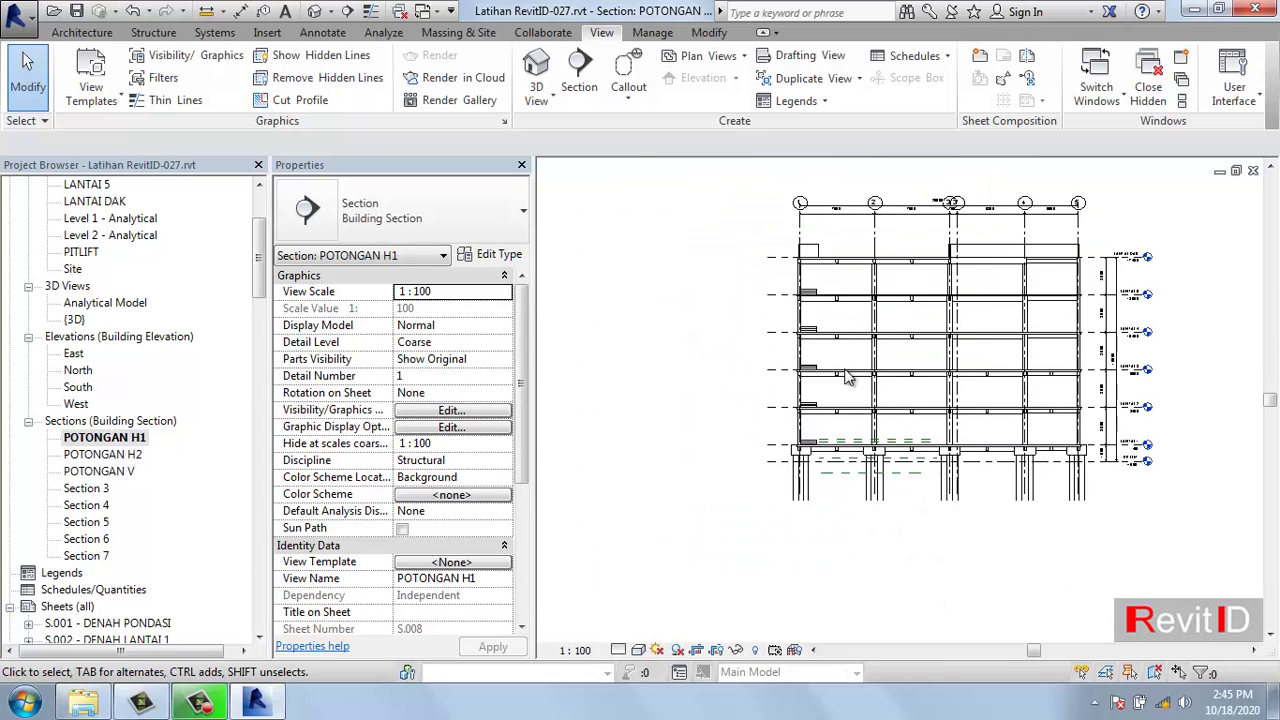
{"action": "scroll", "coordinate": [846, 376], "scroll_direction": "up", "scroll_amount": 1}
{"action": "middle_click_drag", "start_coordinate": [981, 325], "coordinate": [917, 384]}
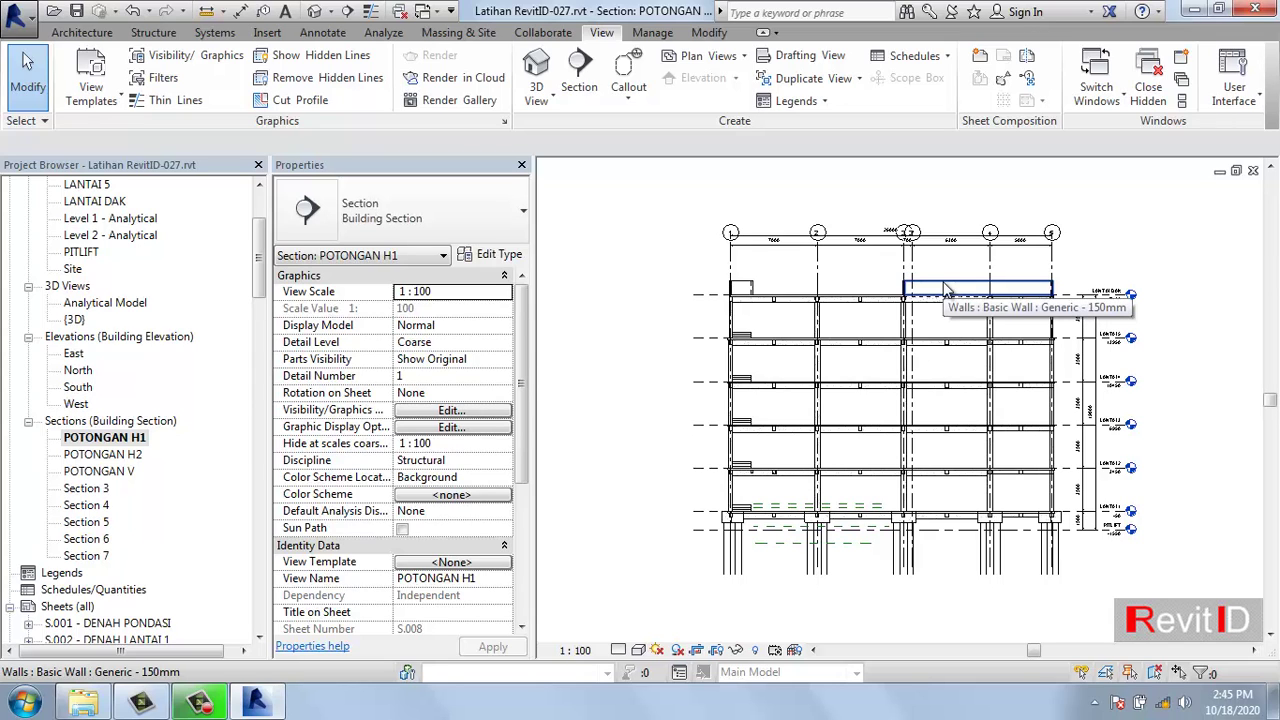
{"action": "scroll", "coordinate": [930, 300], "scroll_direction": "up", "scroll_amount": 1}
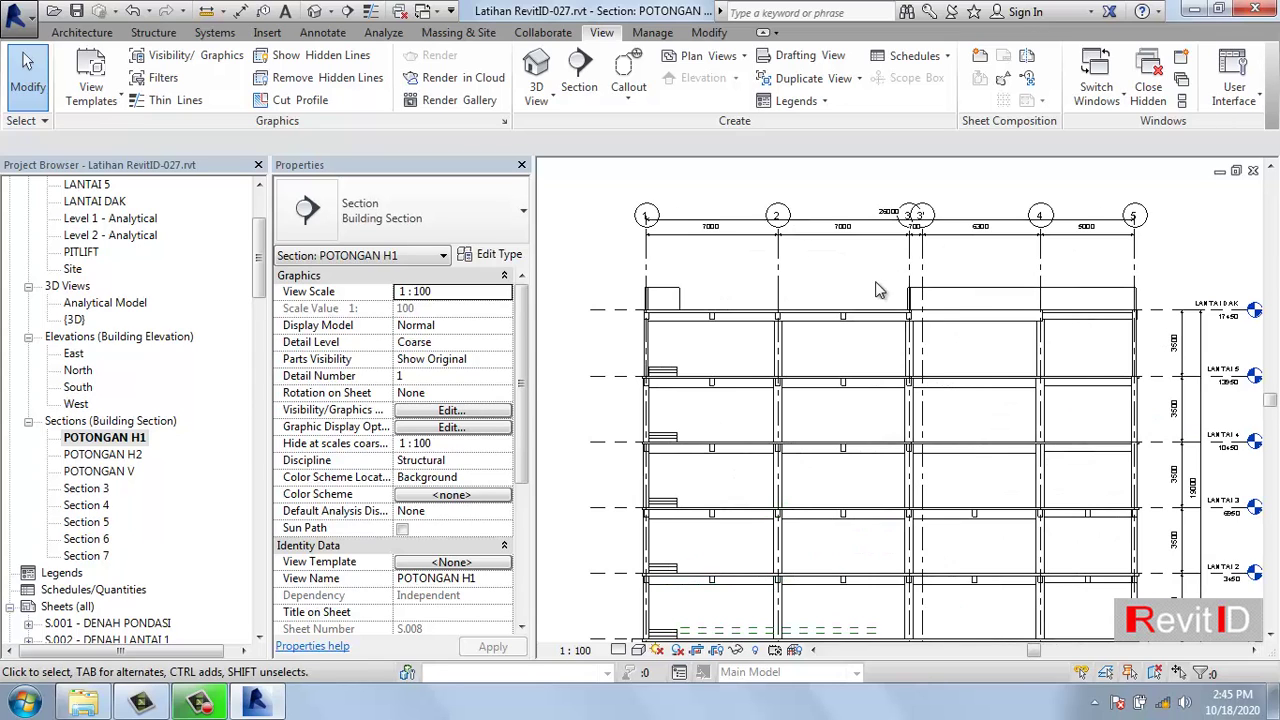
{"action": "scroll", "coordinate": [705, 352], "scroll_direction": "up", "scroll_amount": 1}
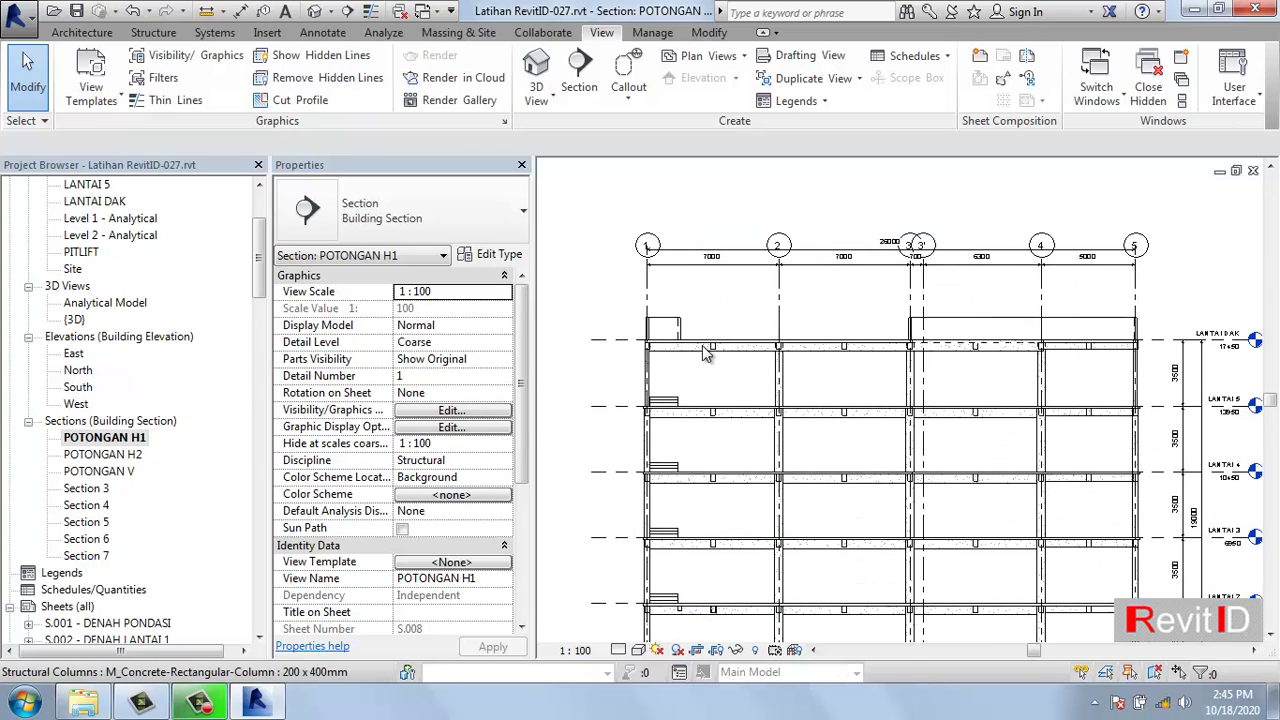
{"action": "left_click", "coordinate": [779, 312]}
{"action": "left_click", "coordinate": [649, 293]}
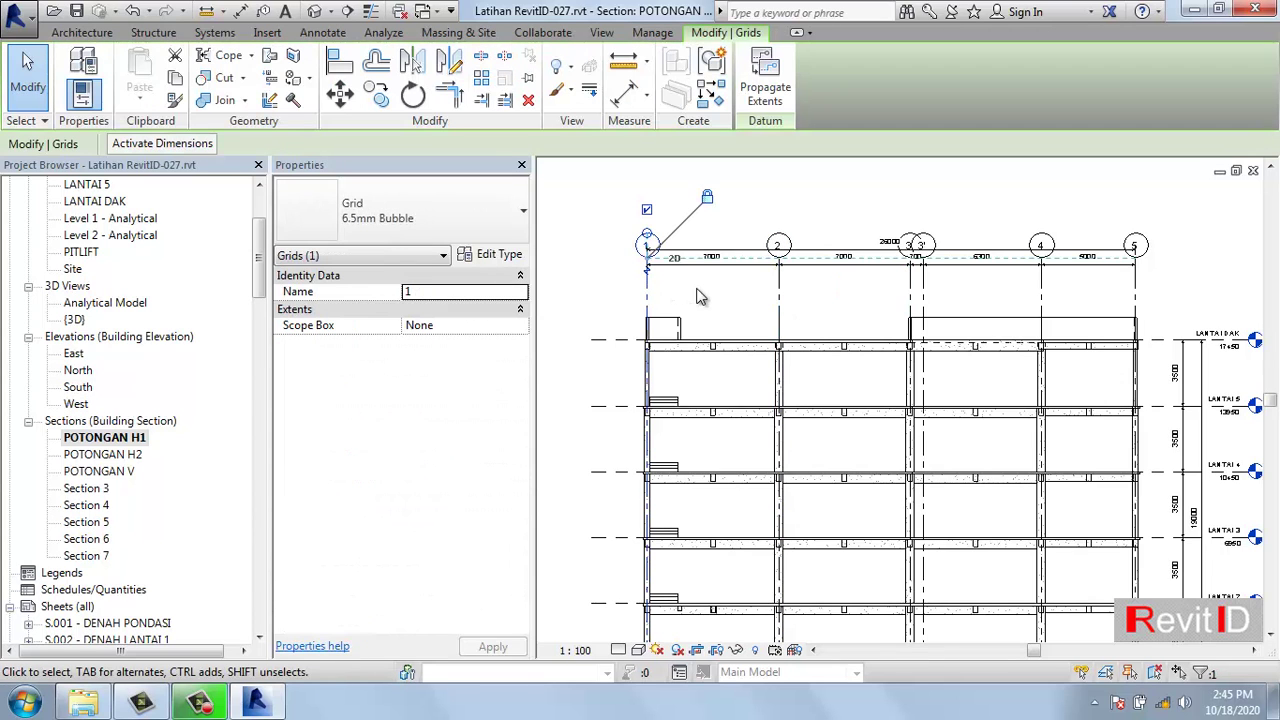
{"action": "left_click", "coordinate": [700, 295]}
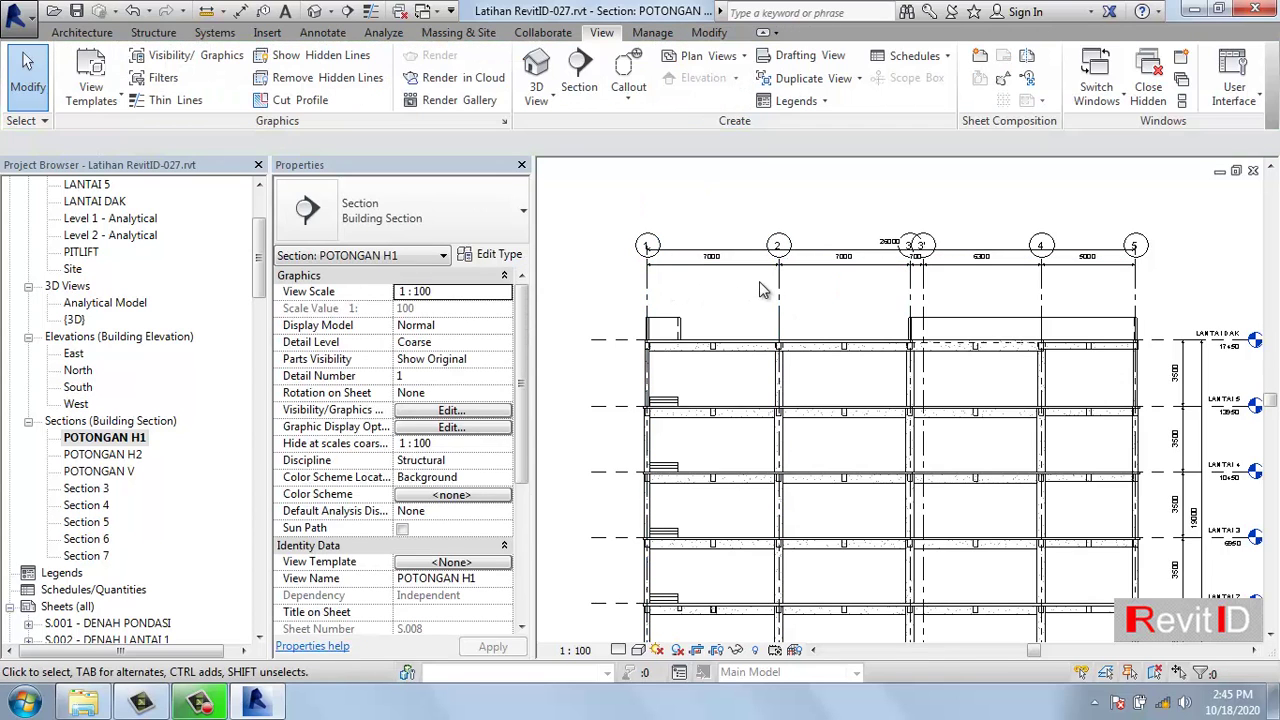
- Open POTONGAN H2 and check how its grid heads are spaced from the horizontal dimensions
{"action": "double_click", "coordinate": [137, 454]}
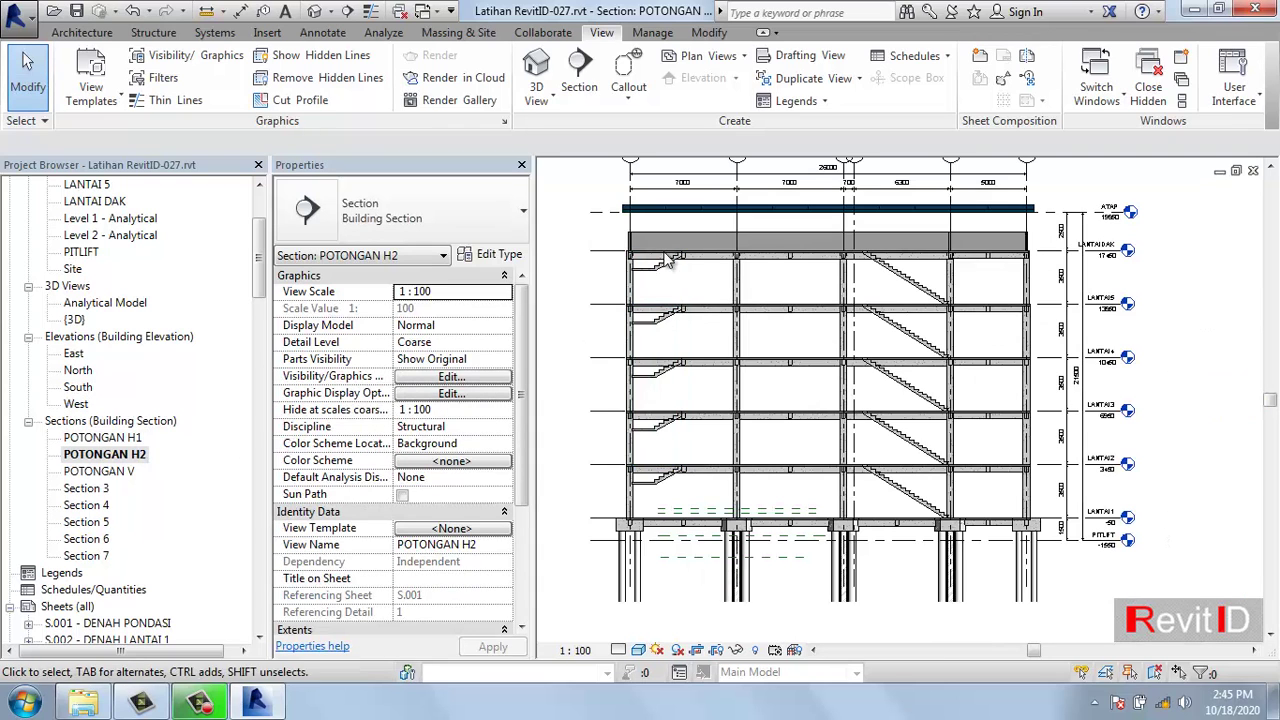
{"action": "scroll", "coordinate": [689, 322], "scroll_direction": "up", "scroll_amount": 5}
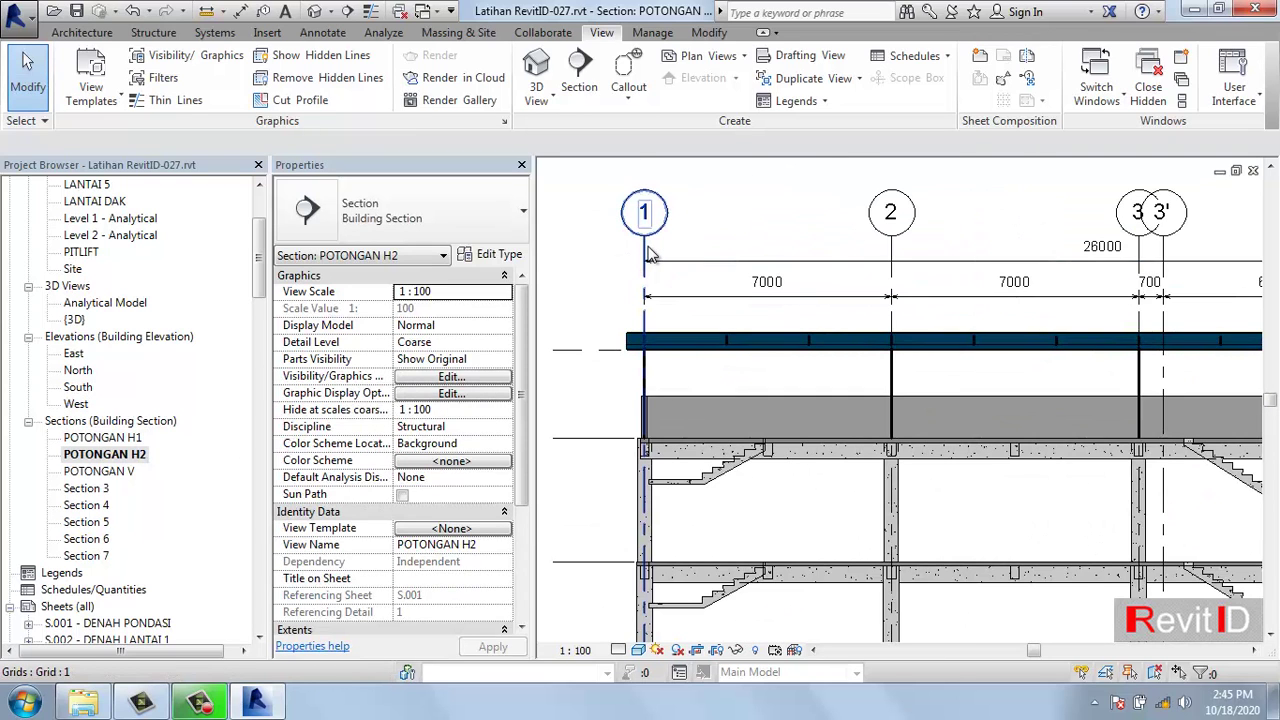
{"action": "left_click", "coordinate": [646, 258]}
{"action": "middle_click_drag", "start_coordinate": [657, 258], "coordinate": [588, 309]}
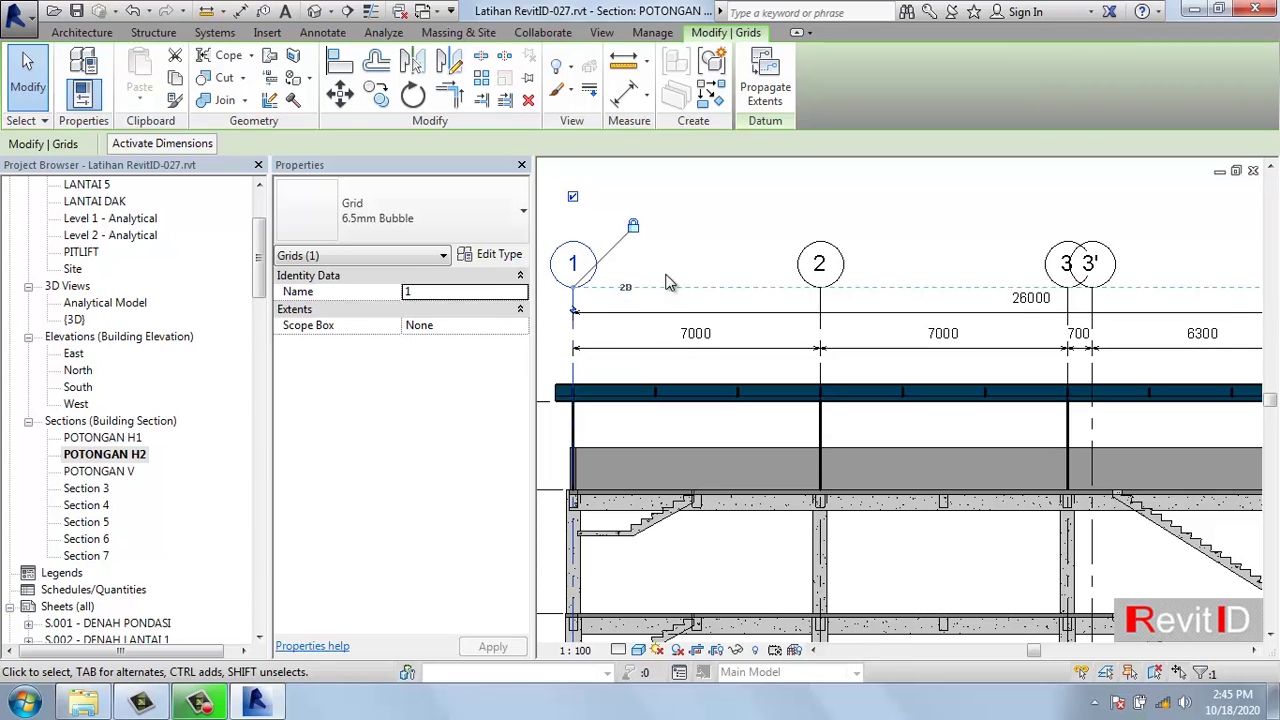
{"action": "key", "text": "Escape"}
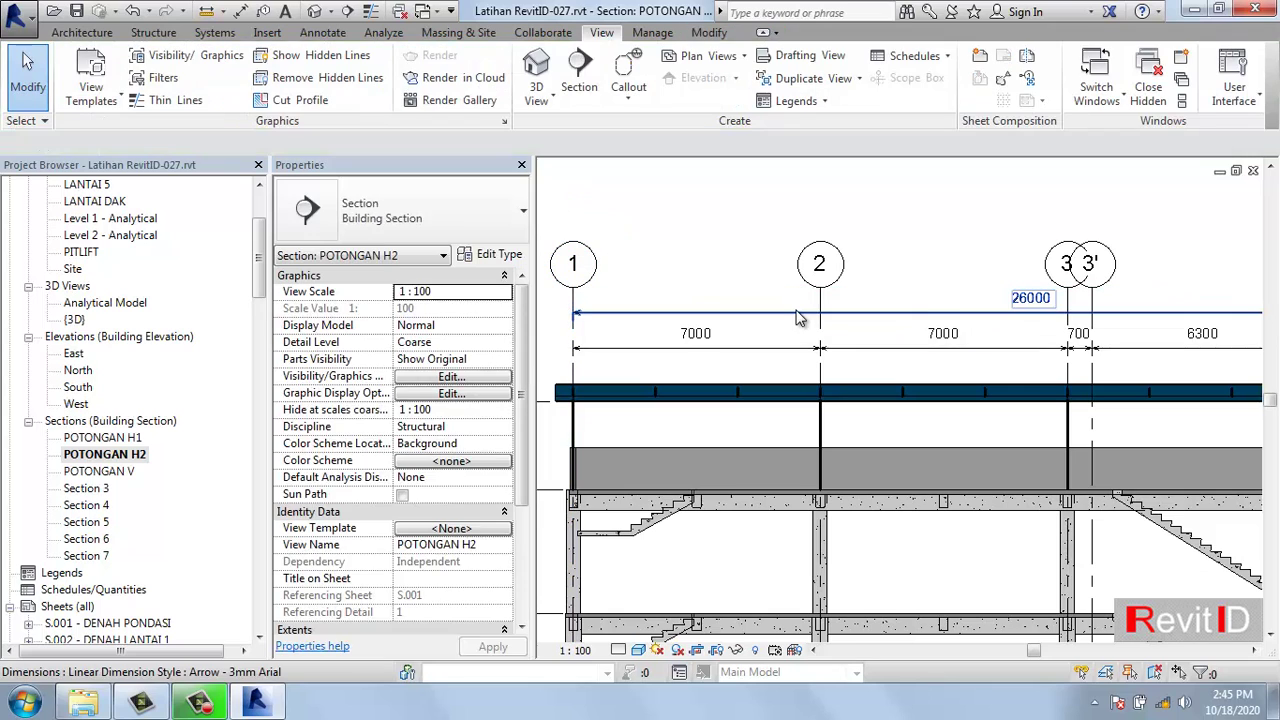
- In POTONGAN H1, move the grid dimension chain and the overall 26000 dimension down, clear of the grid bubbles
{"action": "double_click", "coordinate": [133, 440]}
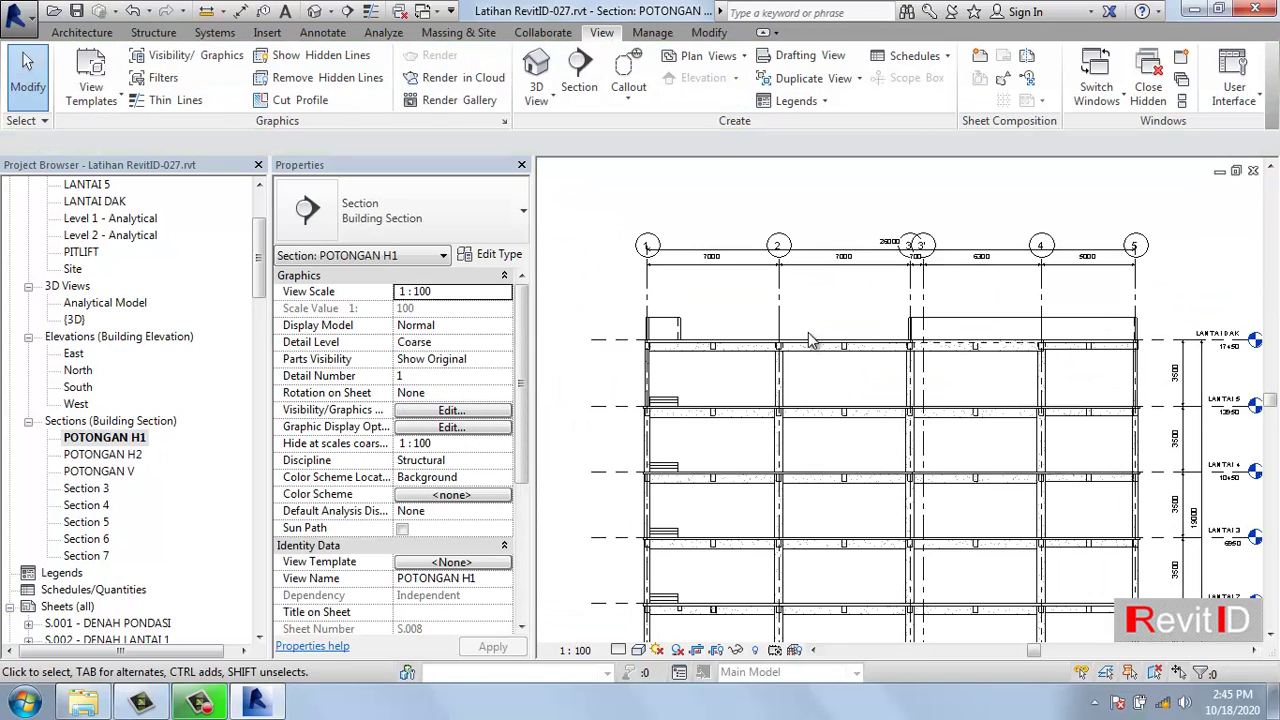
{"action": "left_click_drag", "start_coordinate": [817, 268], "coordinate": [818, 298]}
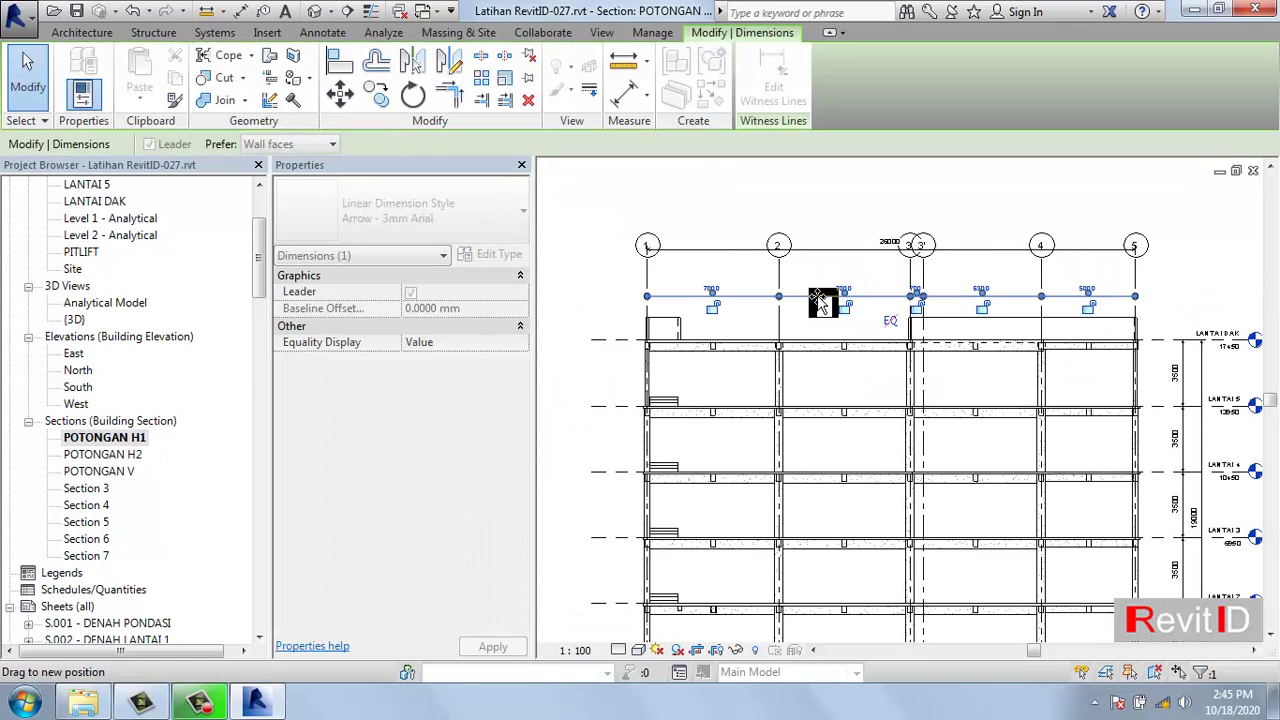
{"action": "key", "text": "ctrl+z"}
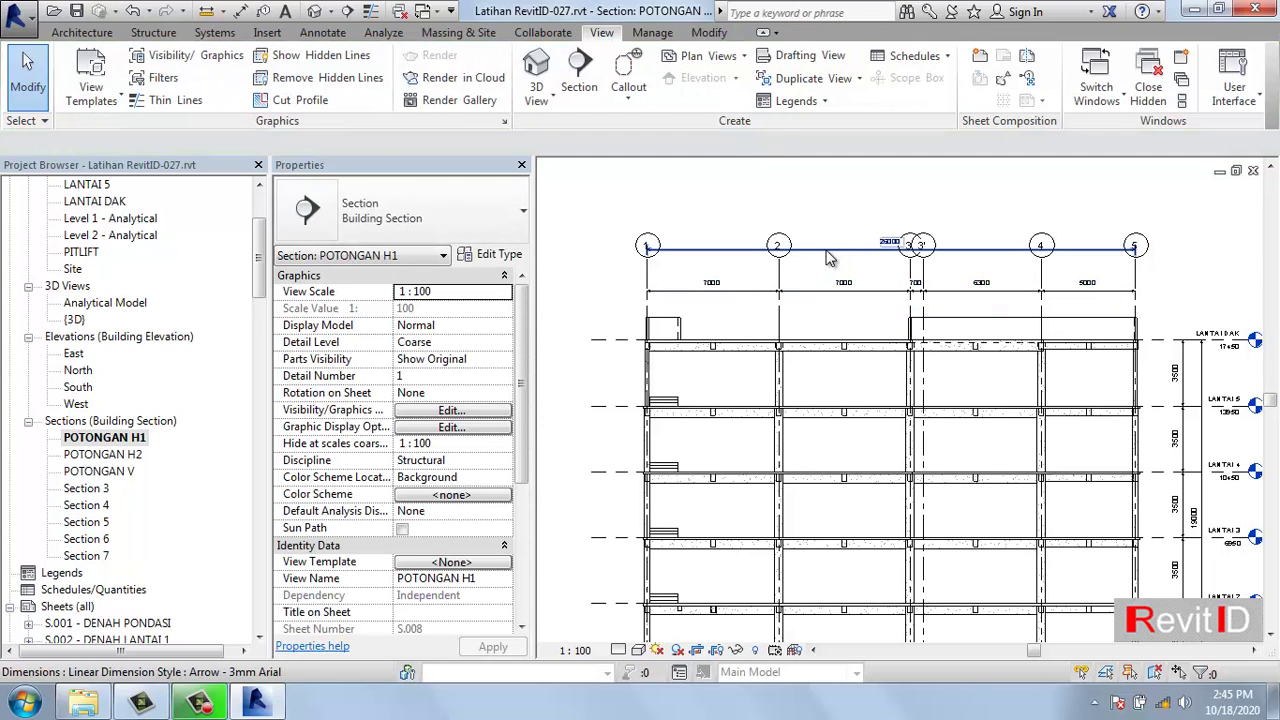
{"action": "key", "text": "Escape"}
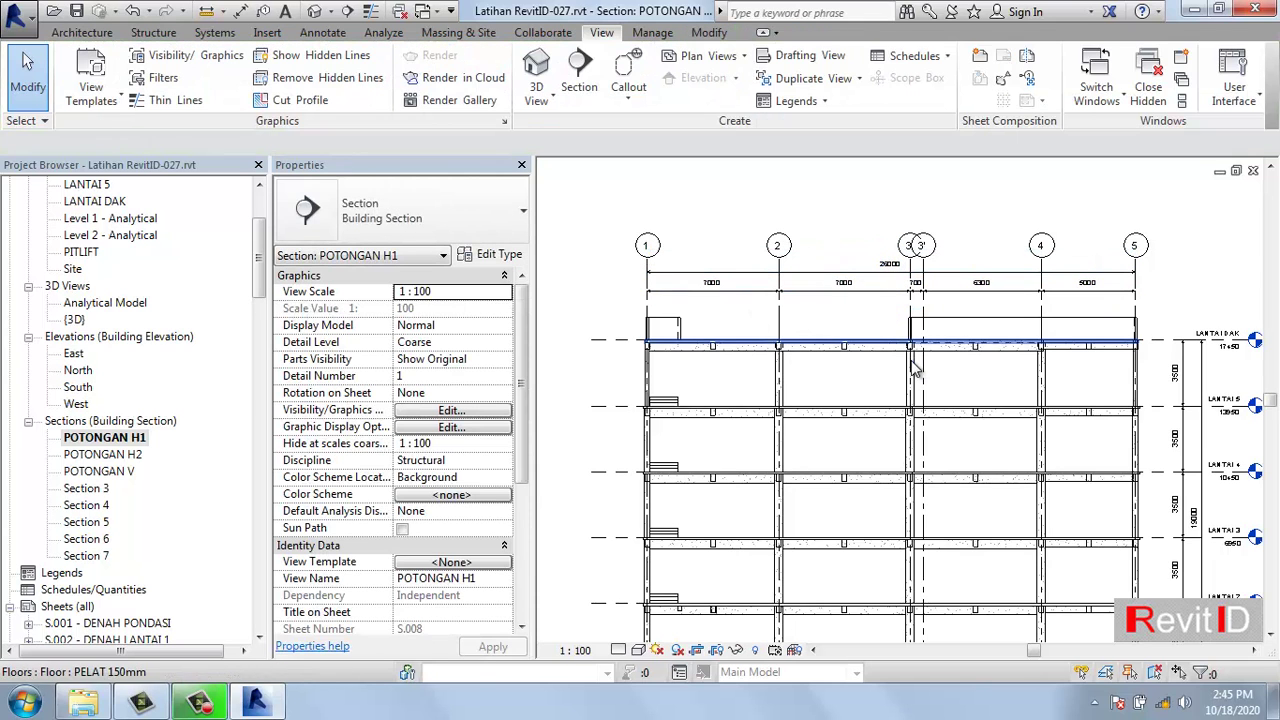
- Examine the extents of the level lines and grid heads in POTONGAN H1, including LANTAI 5, grid 4 and LANTAI DAK
{"action": "middle_click_drag", "start_coordinate": [751, 362], "coordinate": [966, 405]}
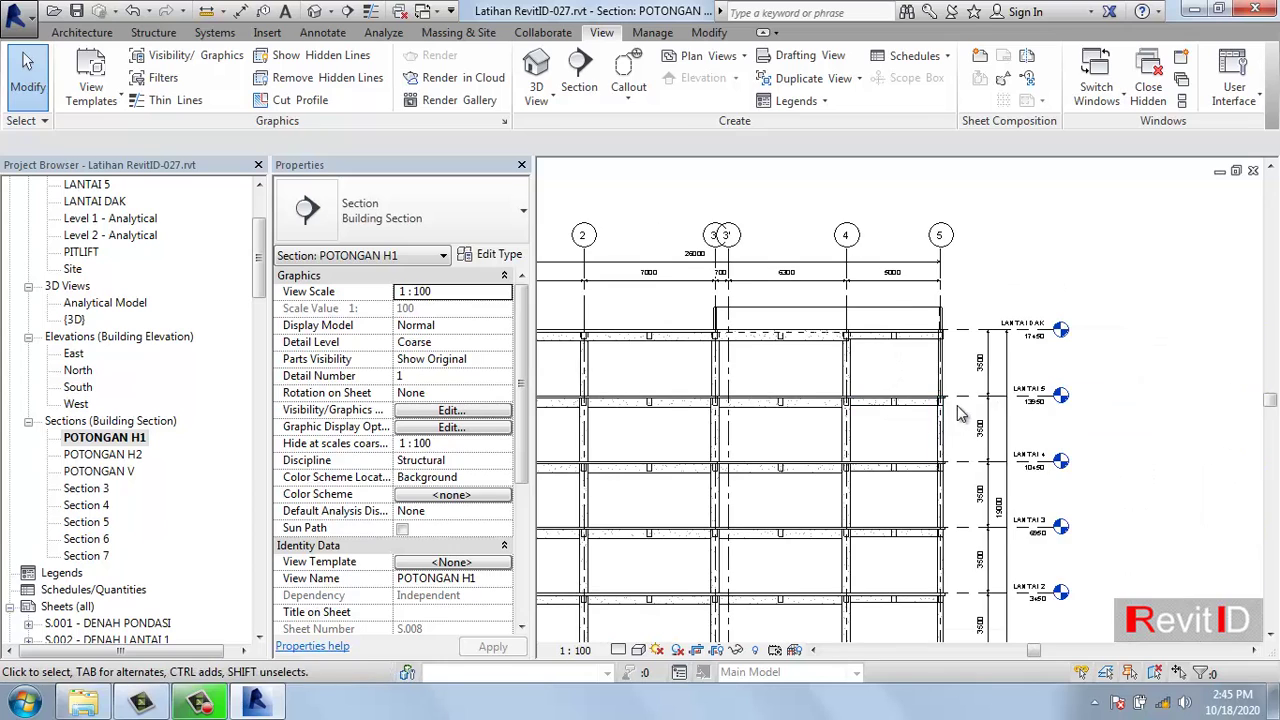
{"action": "left_click", "coordinate": [966, 403]}
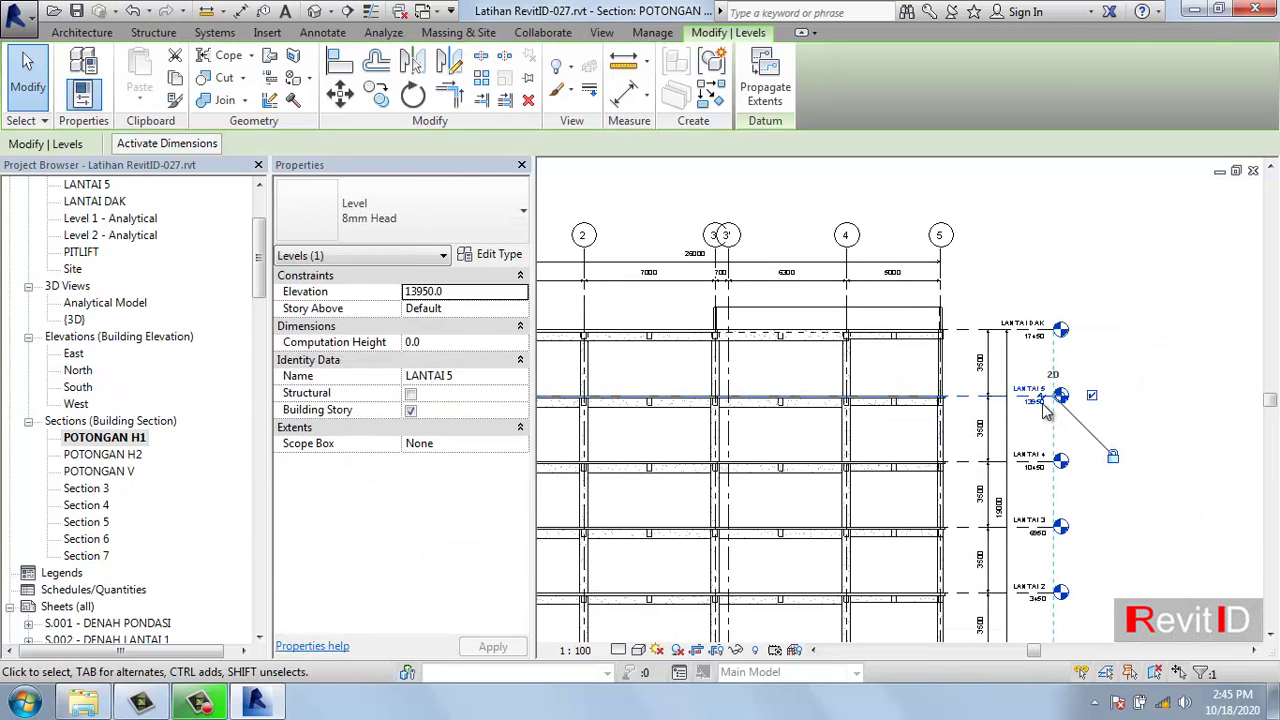
{"action": "key", "text": "Escape"}
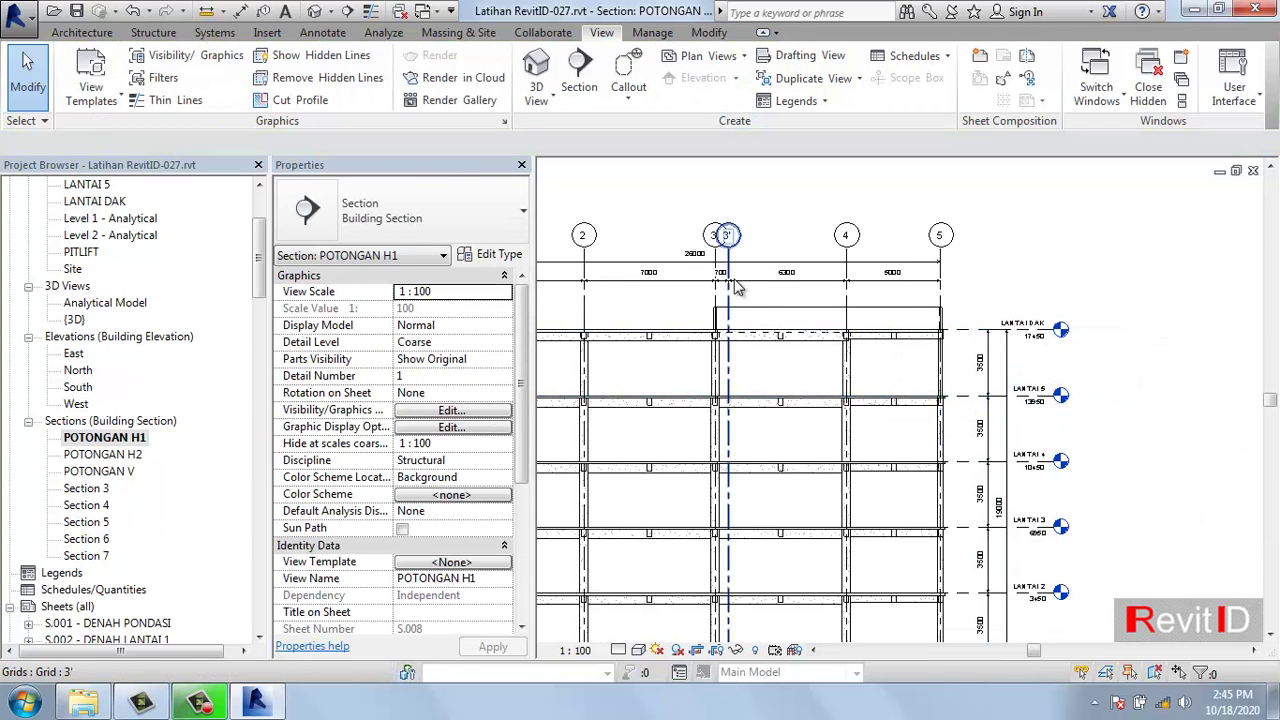
{"action": "scroll", "coordinate": [950, 280], "scroll_direction": "up", "scroll_amount": 3}
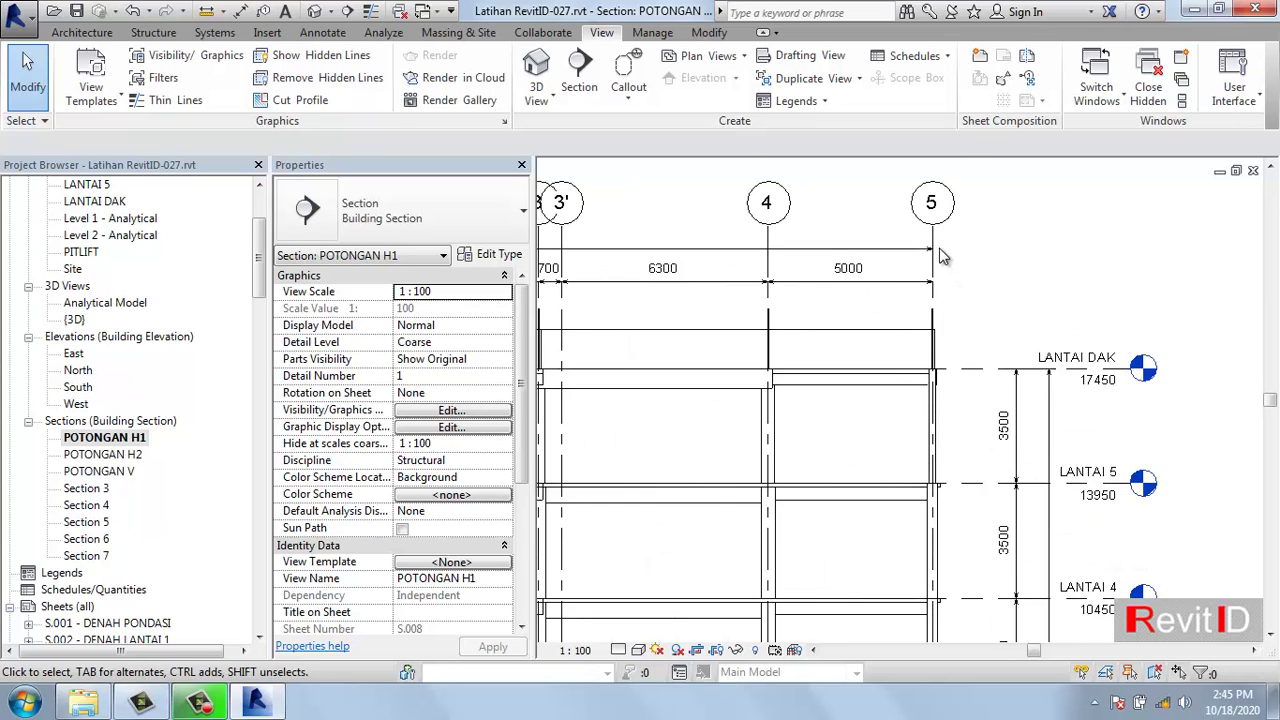
{"action": "scroll", "coordinate": [940, 257], "scroll_direction": "up", "scroll_amount": 1}
{"action": "left_click", "coordinate": [805, 237]}
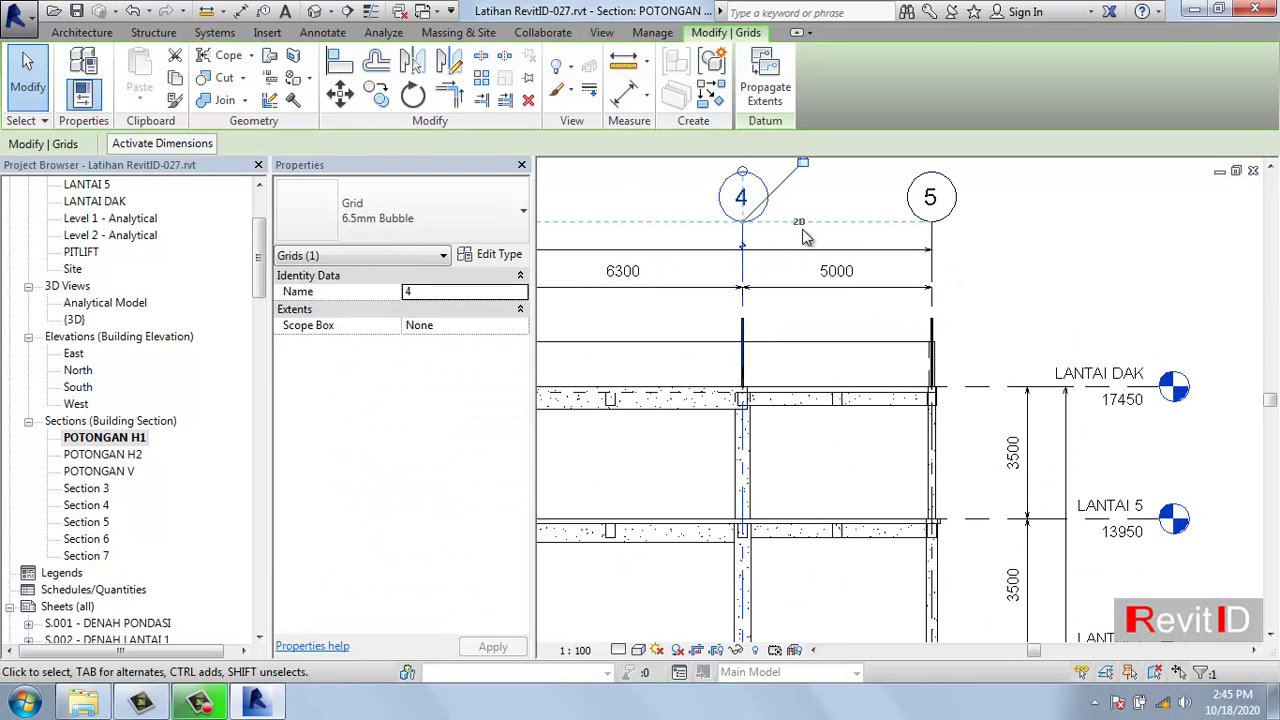
{"action": "key", "text": "Escape"}
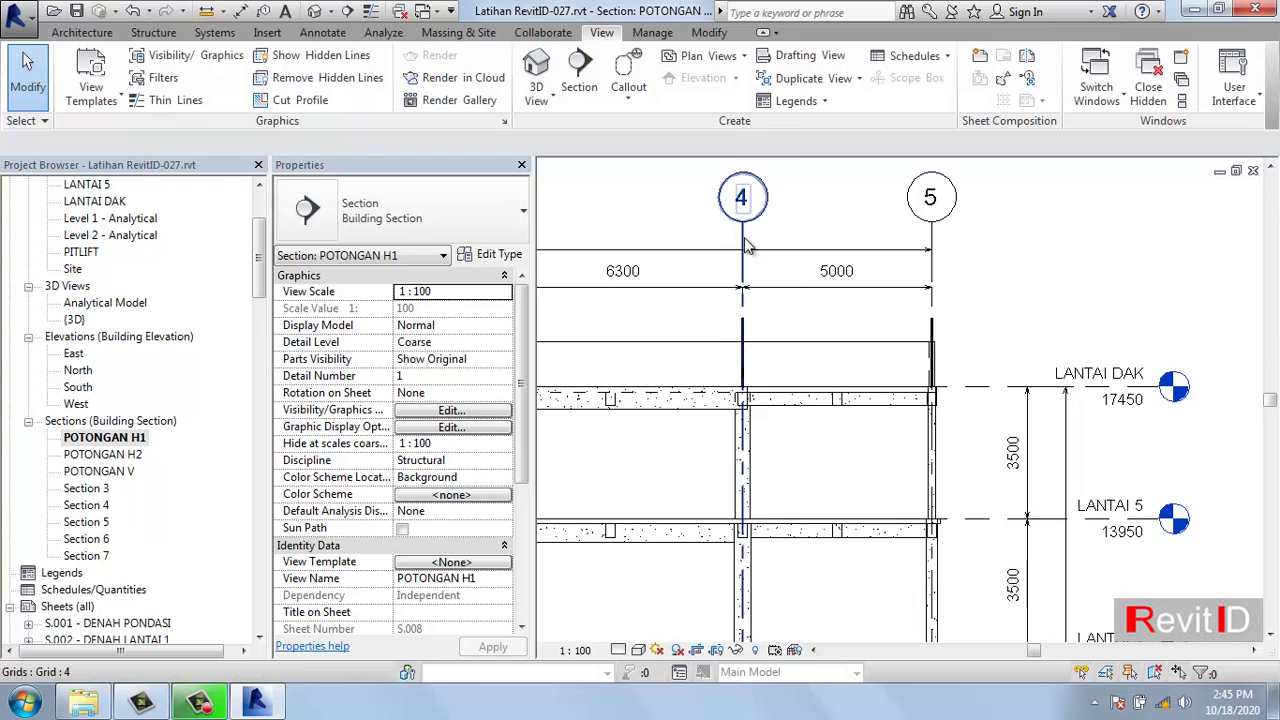
{"action": "left_click", "coordinate": [799, 226]}
{"action": "key", "text": "Escape"}
{"action": "scroll", "coordinate": [770, 288], "scroll_direction": "down", "scroll_amount": 4}
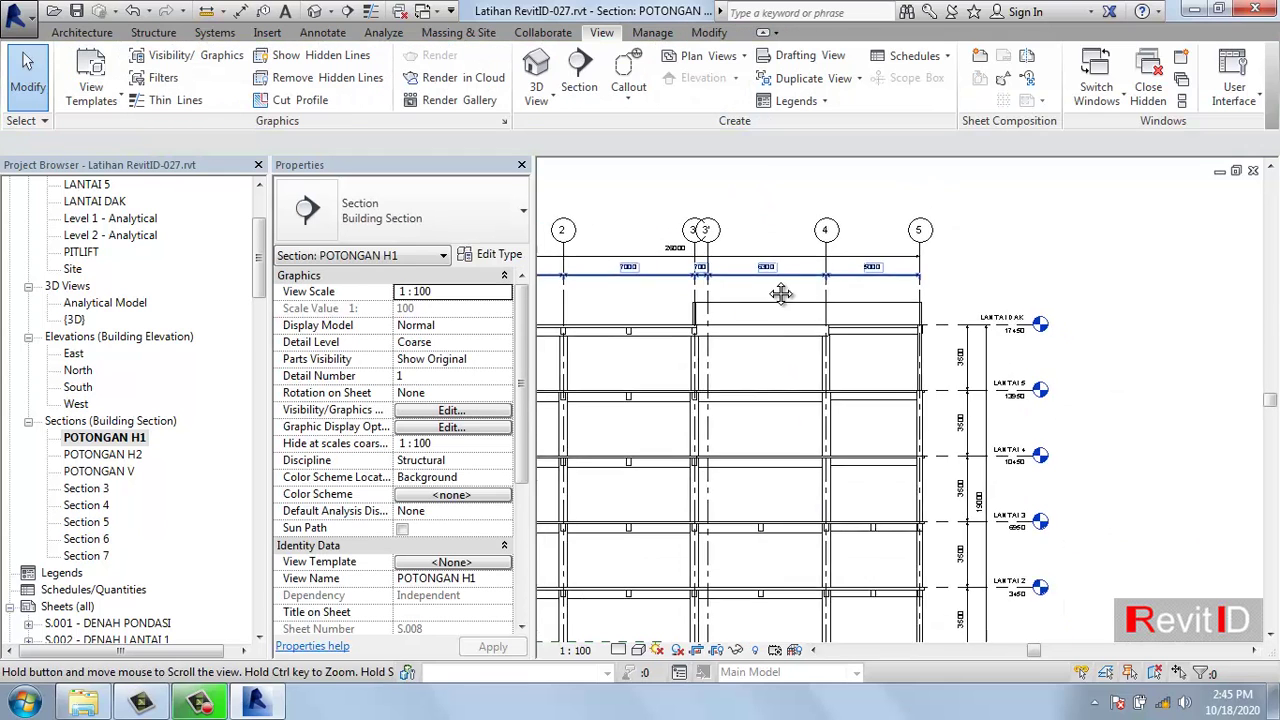
{"action": "left_click", "coordinate": [680, 346]}
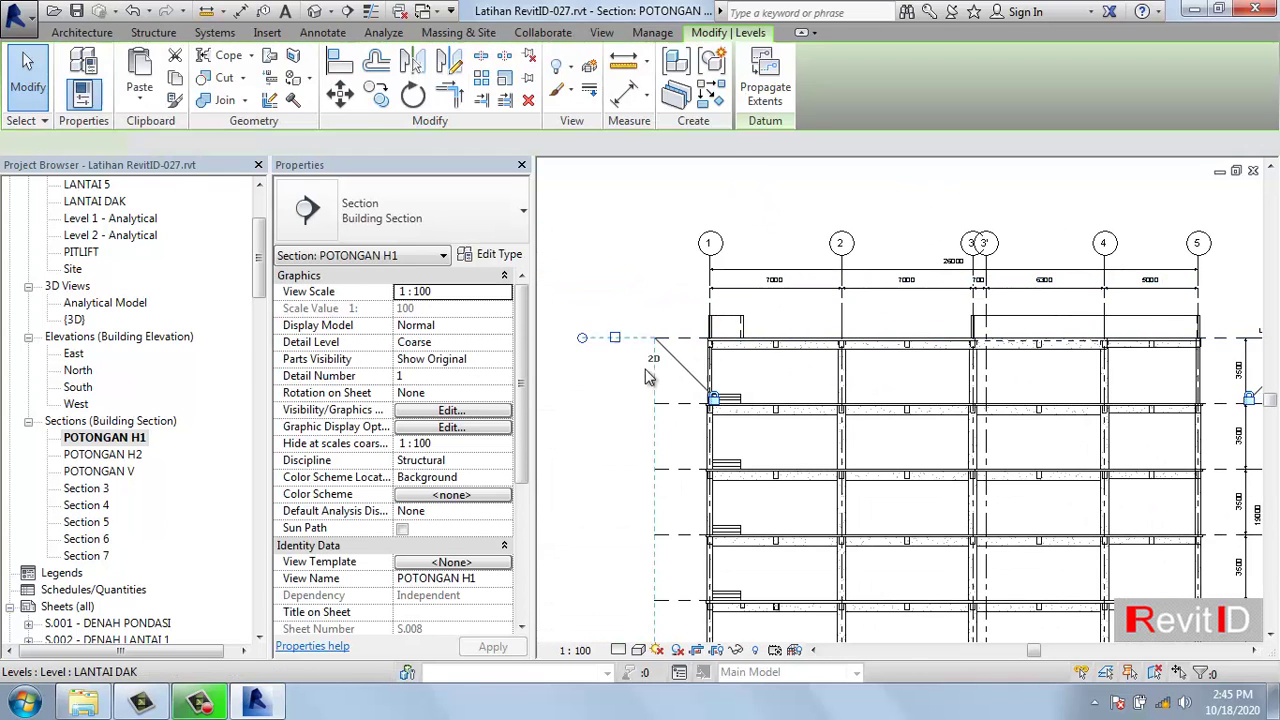
{"action": "key", "text": "Escape"}
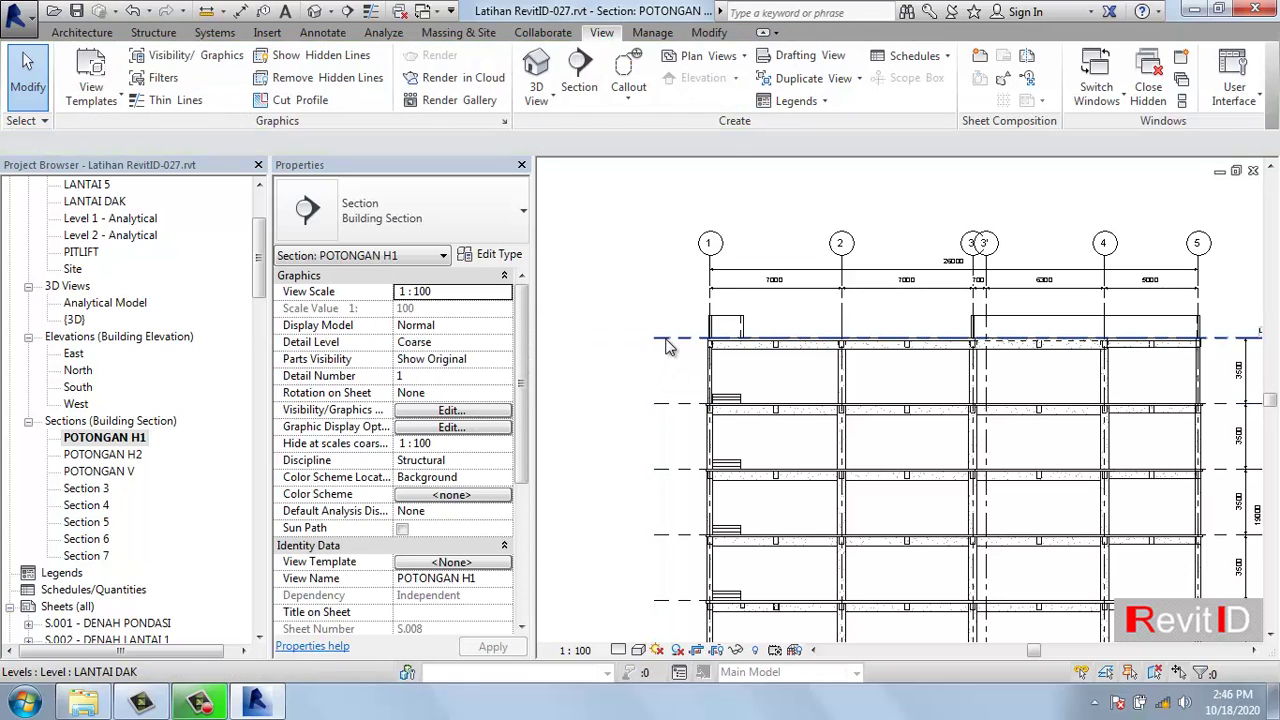
- Show the crop region of POTONGAN H1 and raise its top edge past the grid bubbles to include the ATAP level
{"action": "left_click", "coordinate": [663, 343]}
{"action": "scroll", "coordinate": [680, 423], "scroll_direction": "down", "scroll_amount": 1}
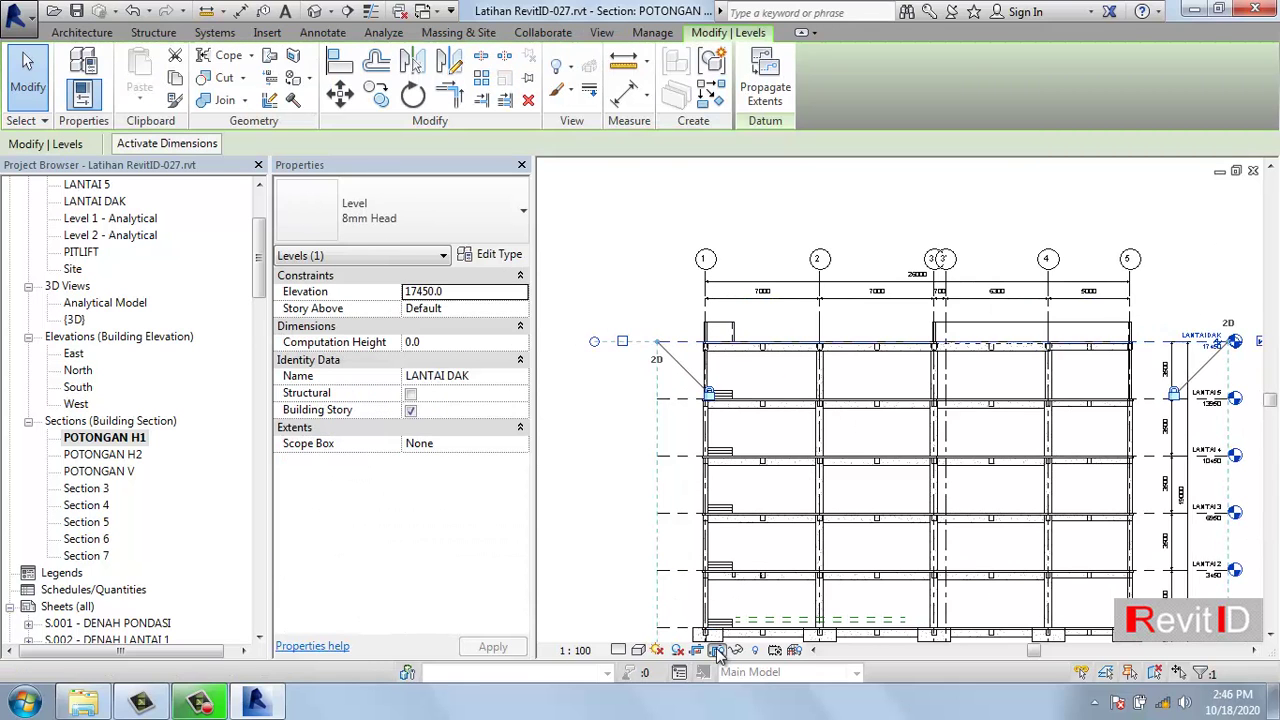
{"action": "left_click", "coordinate": [779, 313]}
{"action": "left_click", "coordinate": [780, 314]}
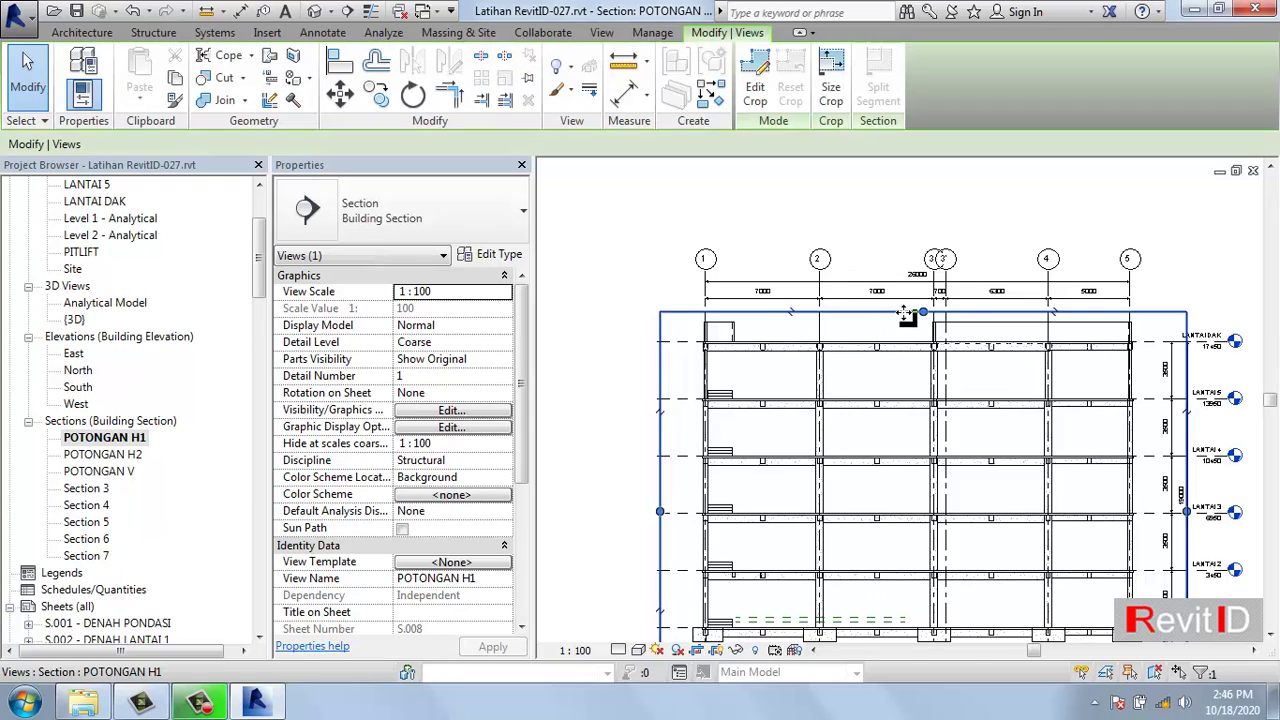
{"action": "left_click_drag", "start_coordinate": [780, 314], "coordinate": [788, 229]}
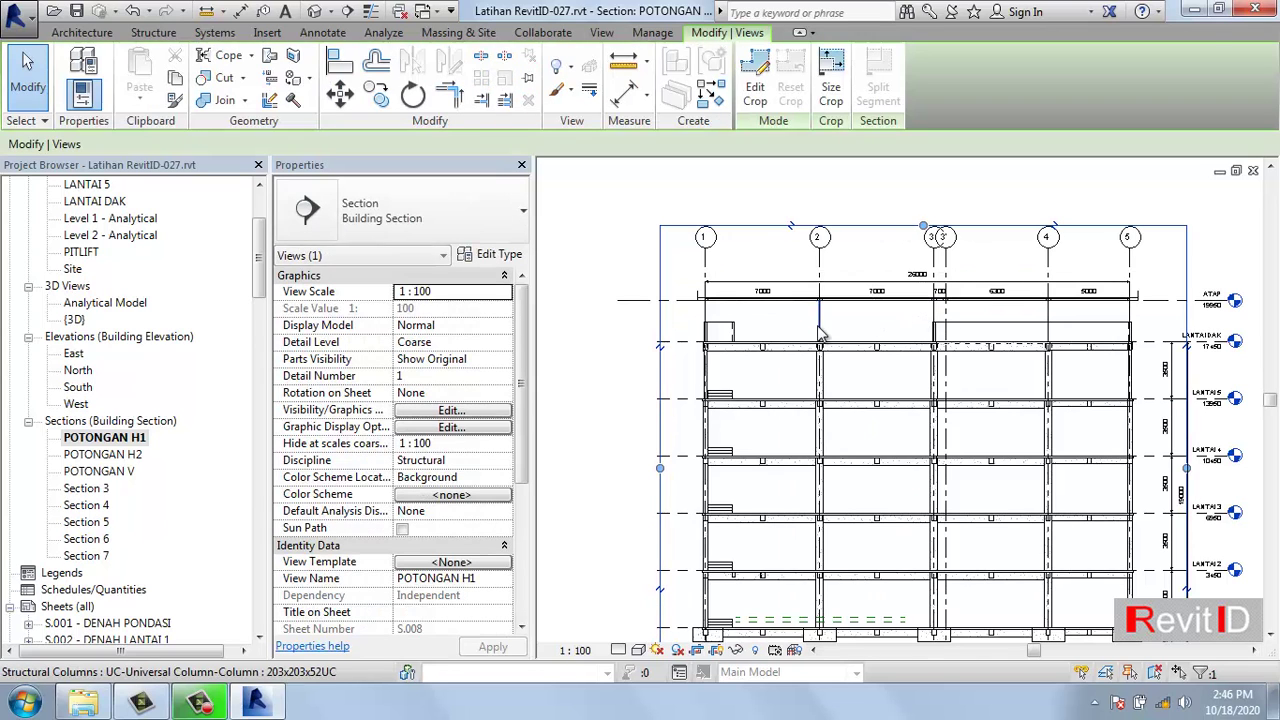
- Raise the crop region's top edge further above the grid bubbles and check whether grid 1 uses 2D or 3D extents
{"action": "left_click", "coordinate": [770, 335]}
{"action": "left_click", "coordinate": [706, 268]}
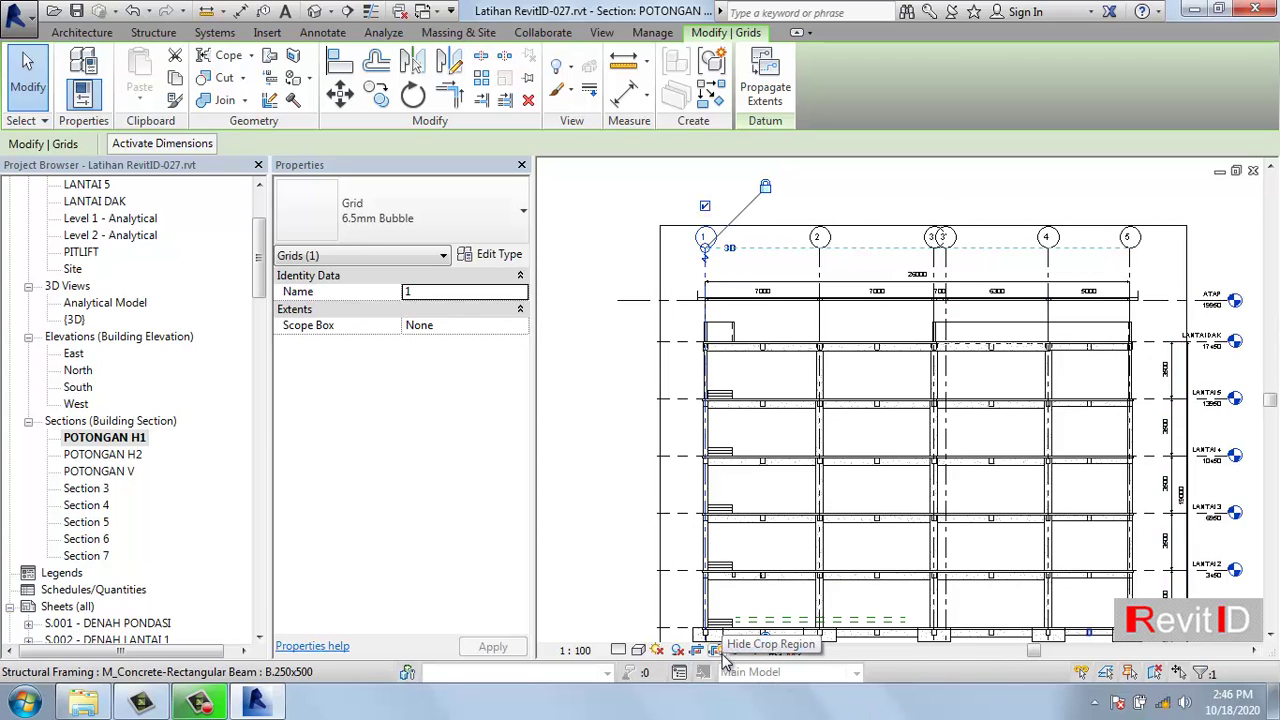
{"action": "left_click", "coordinate": [805, 320]}
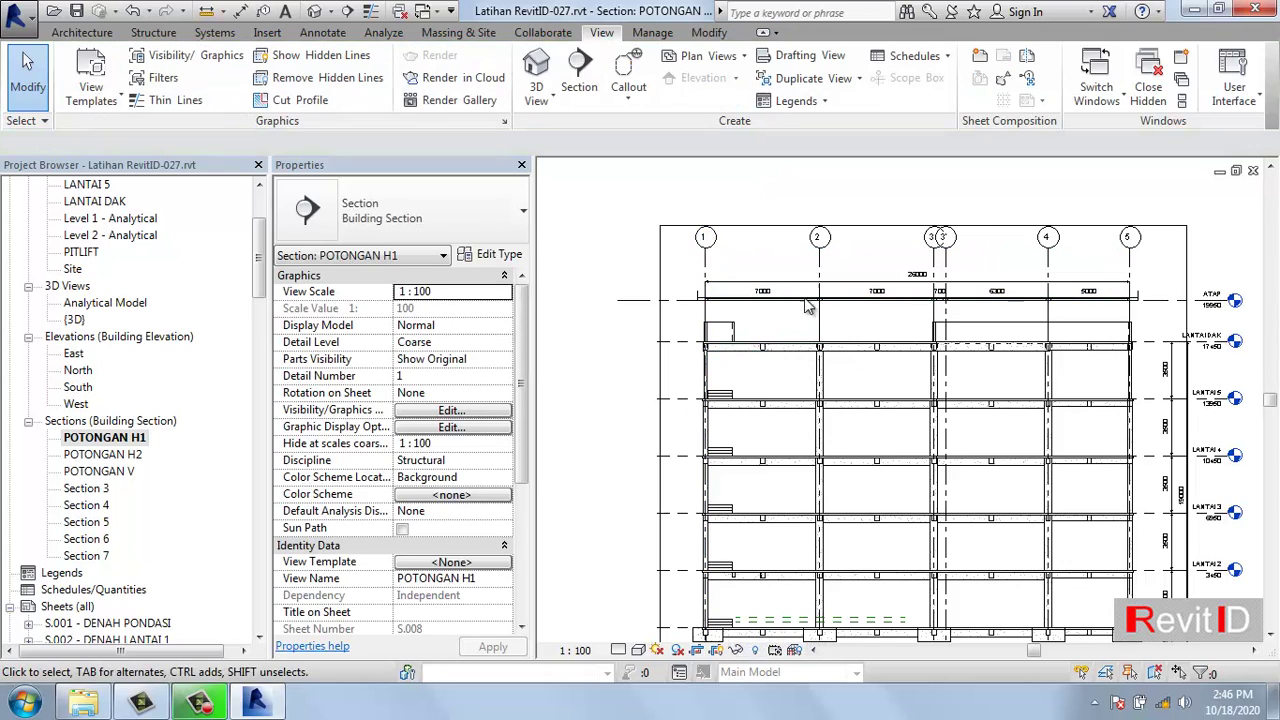
{"action": "left_click", "coordinate": [900, 227]}
{"action": "left_click_drag", "start_coordinate": [921, 268], "coordinate": [921, 188]}
{"action": "left_click", "coordinate": [798, 270]}
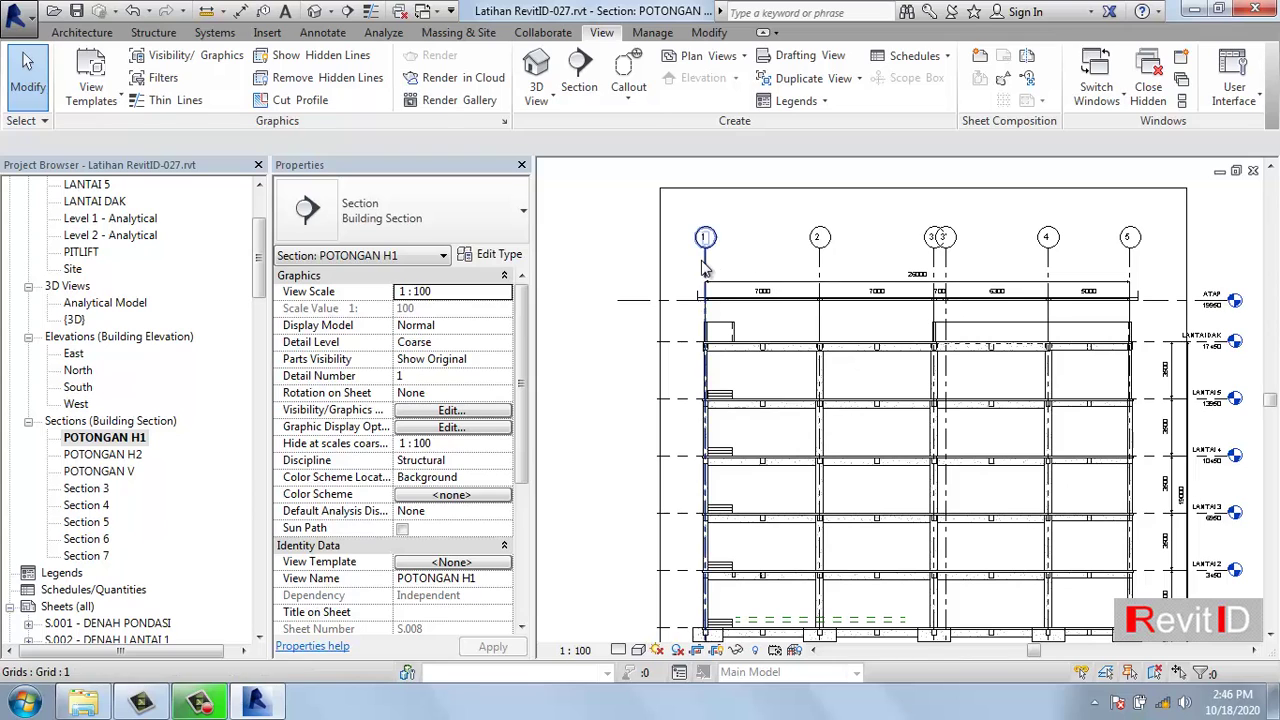
{"action": "left_click", "coordinate": [728, 177]}
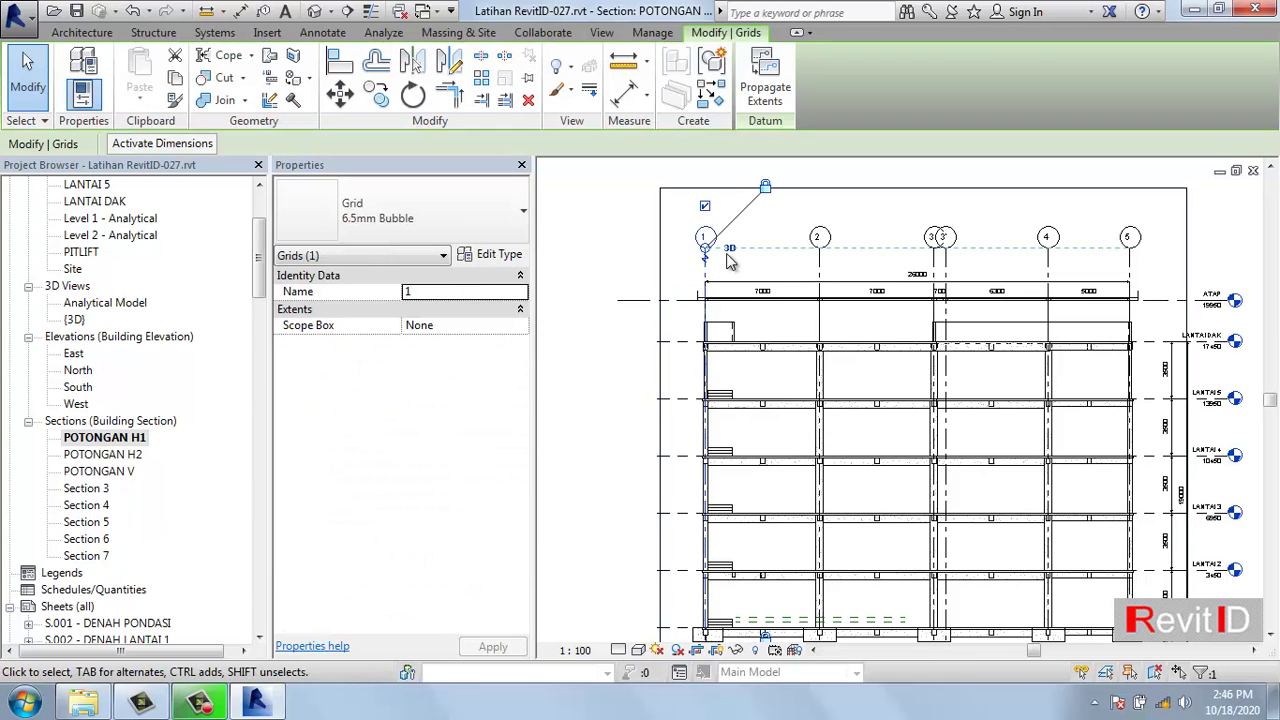
- Lower the crop region's top edge below the grid bubbles, check grid 1's extents, and raise the edge back above the bubbles
{"action": "left_click", "coordinate": [843, 203]}
{"action": "left_click", "coordinate": [878, 188]}
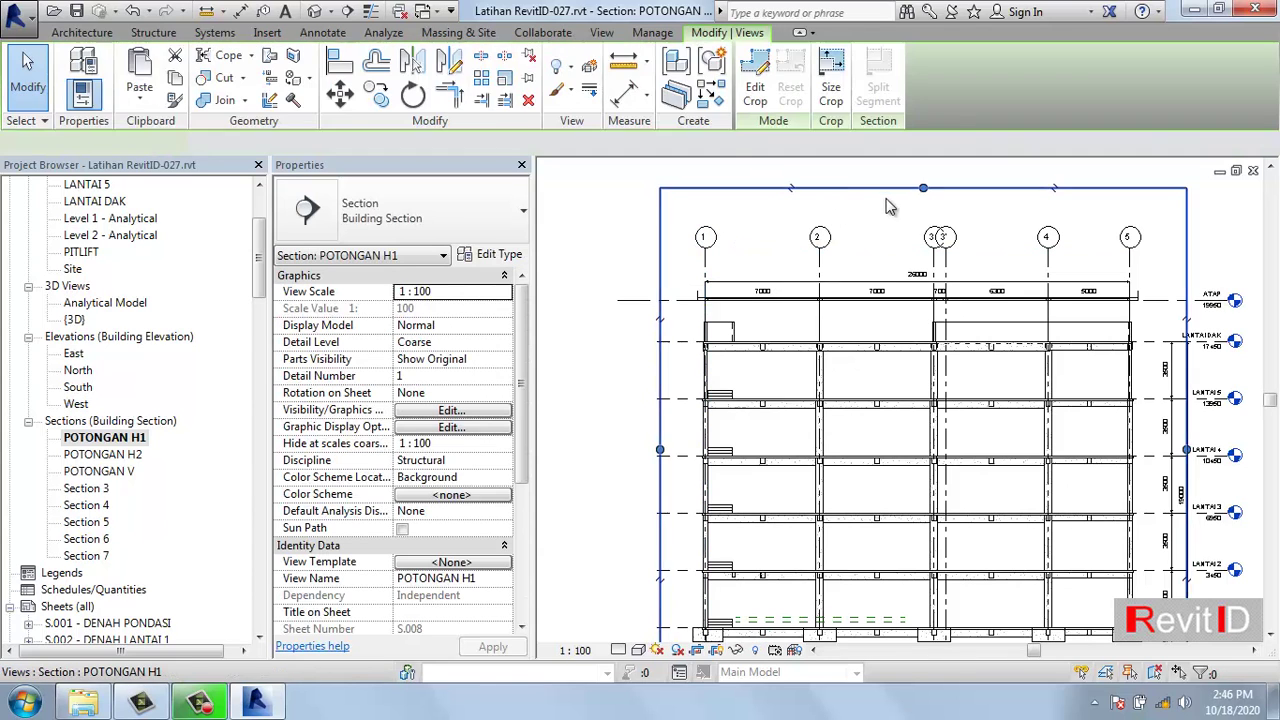
{"action": "left_click", "coordinate": [718, 297]}
{"action": "left_click", "coordinate": [707, 262]}
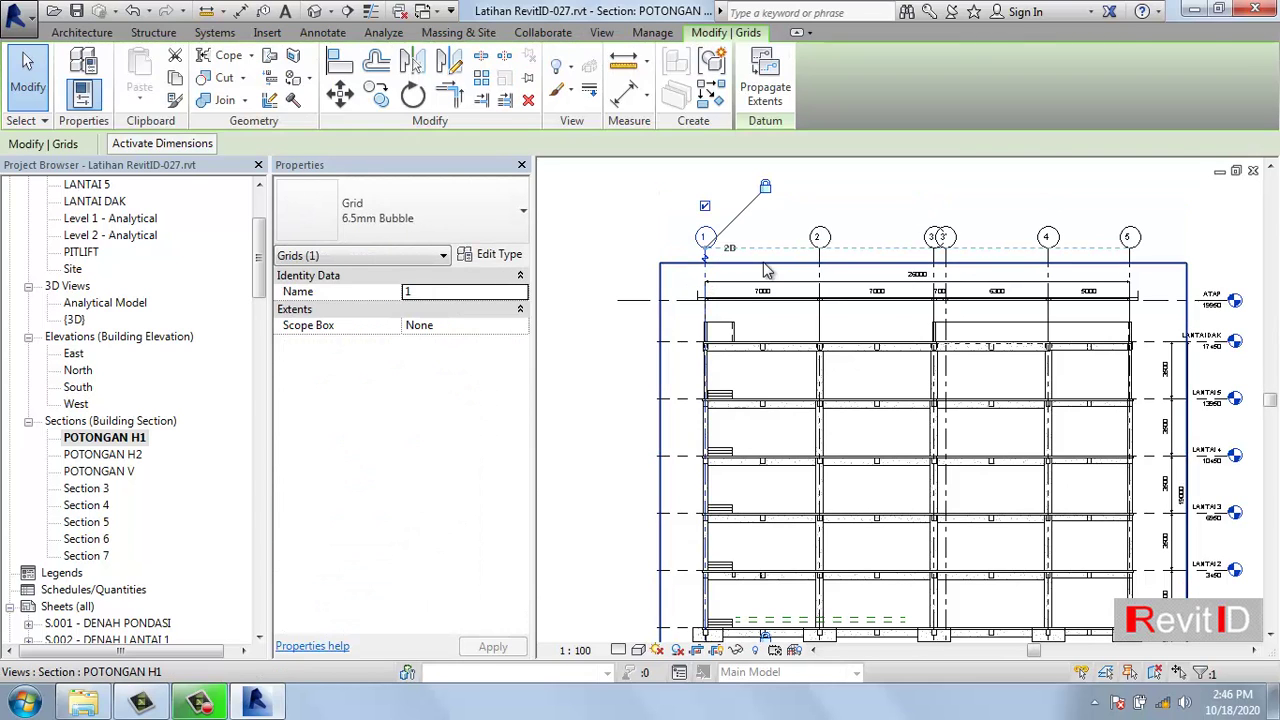
{"action": "left_click", "coordinate": [728, 262]}
{"action": "left_click_drag", "start_coordinate": [930, 262], "coordinate": [930, 180]}
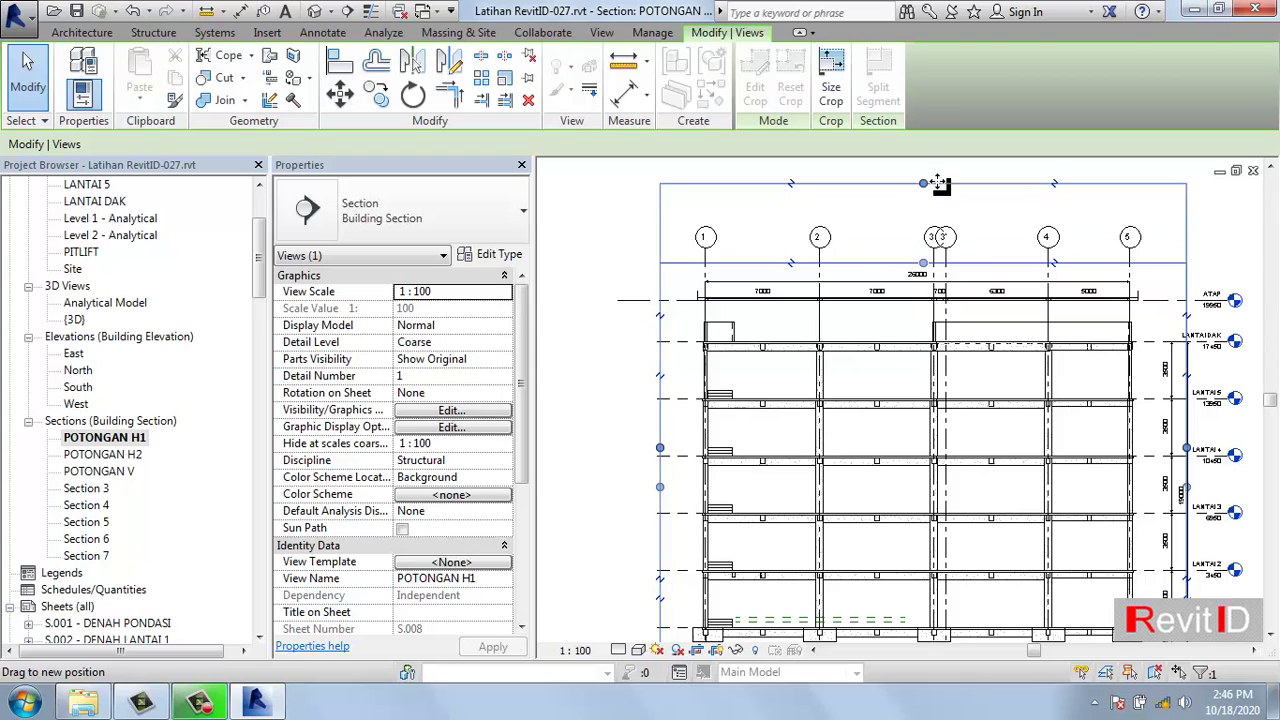
{"action": "left_click", "coordinate": [878, 260]}
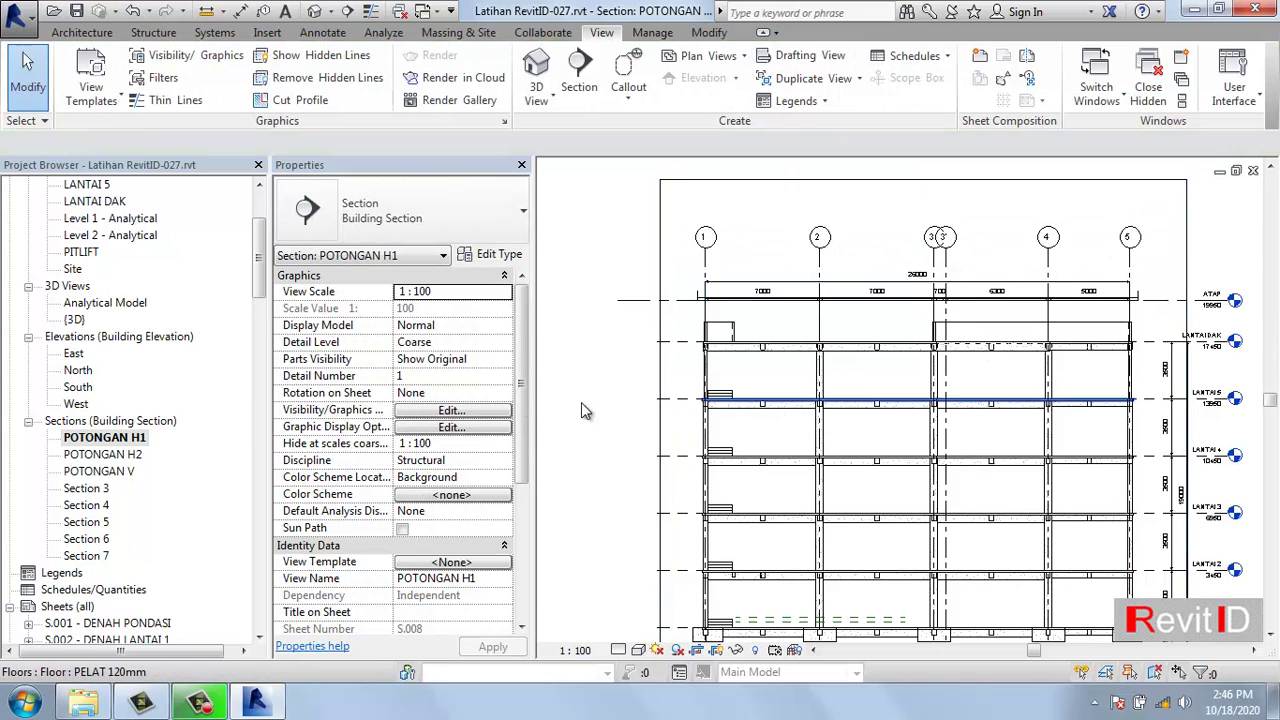
- Lower the crop region's top edge to just above the overall 26000 dimension, below the grid bubbles, and hide the crop region
{"action": "left_click", "coordinate": [894, 181]}
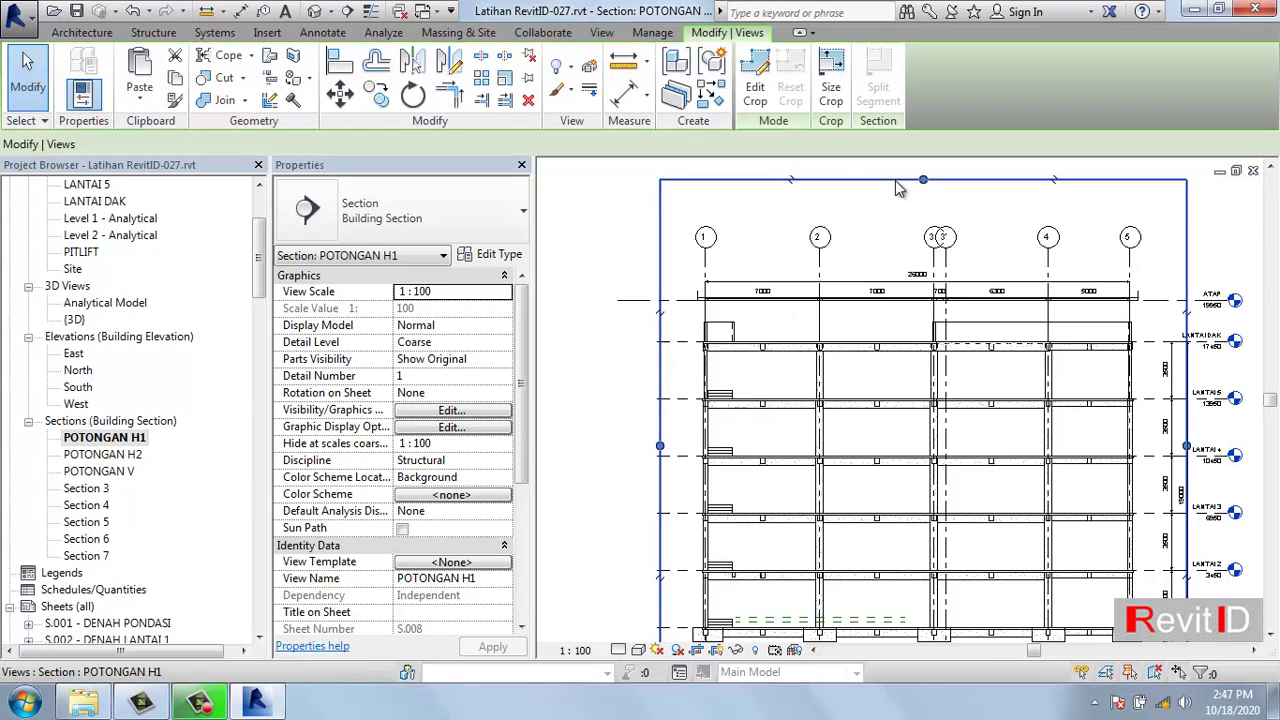
{"action": "left_click_drag", "start_coordinate": [922, 179], "coordinate": [920, 269]}
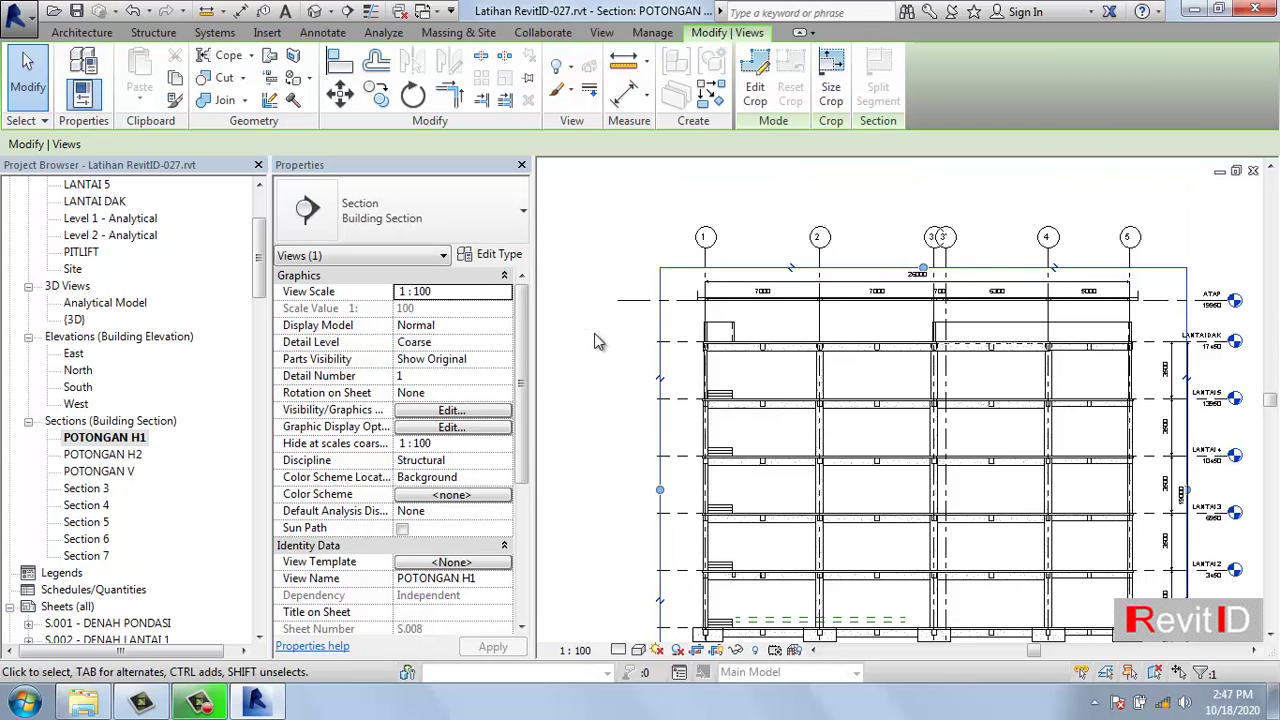
{"action": "left_click", "coordinate": [670, 330]}
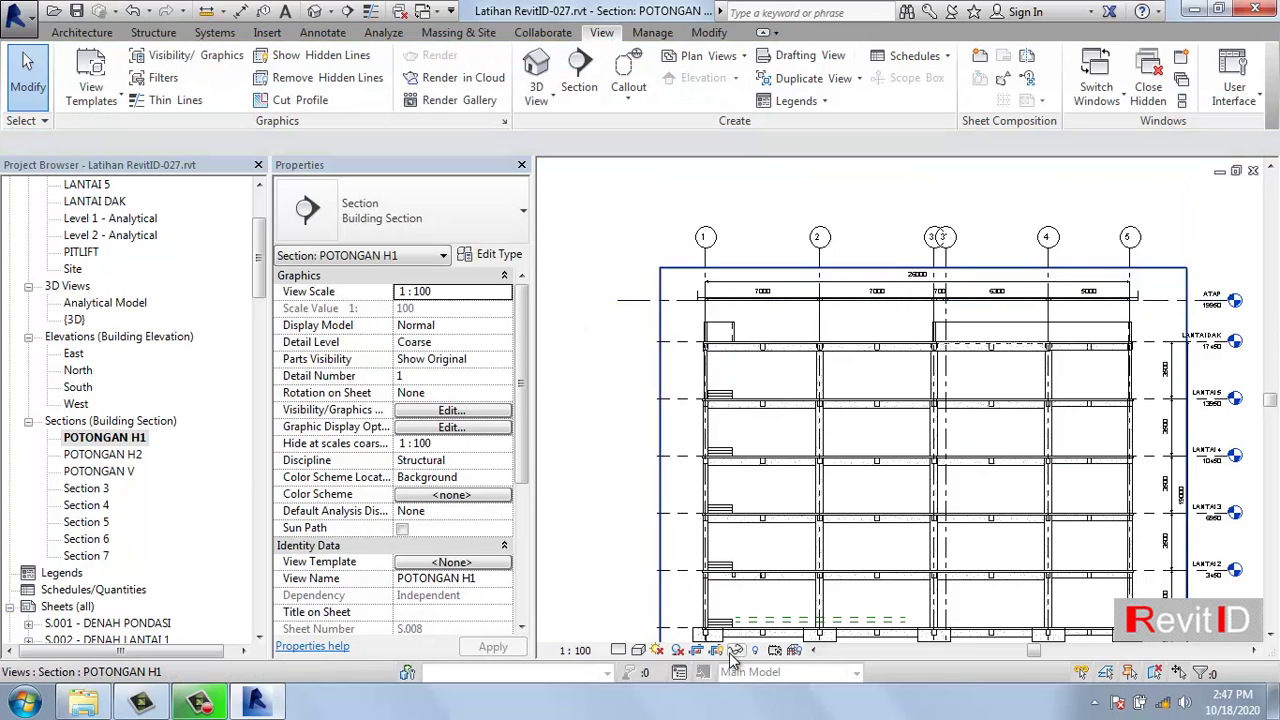
- Shorten the ATAP level line on the grid 1 side so its end aligns with the other level lines
{"action": "scroll", "coordinate": [635, 305], "scroll_direction": "up", "scroll_amount": 1}
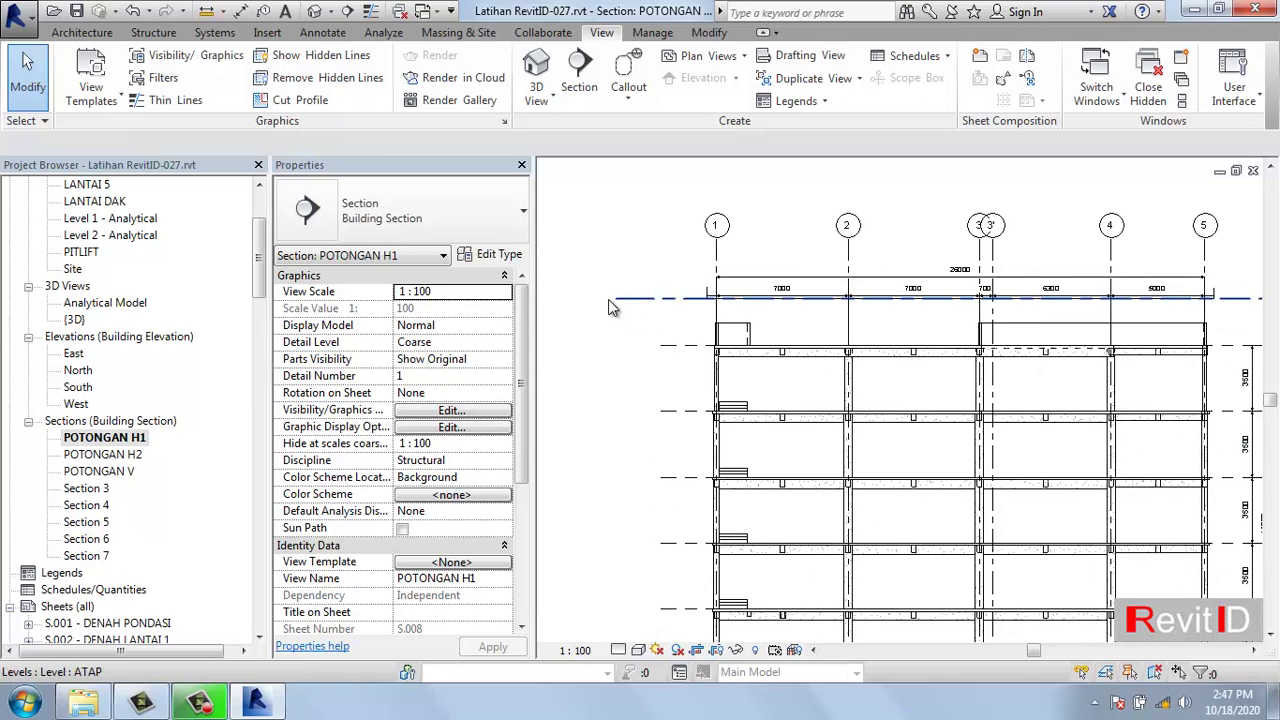
{"action": "left_click", "coordinate": [617, 299]}
{"action": "left_click_drag", "start_coordinate": [617, 298], "coordinate": [660, 299]}
{"action": "left_click", "coordinate": [686, 340]}
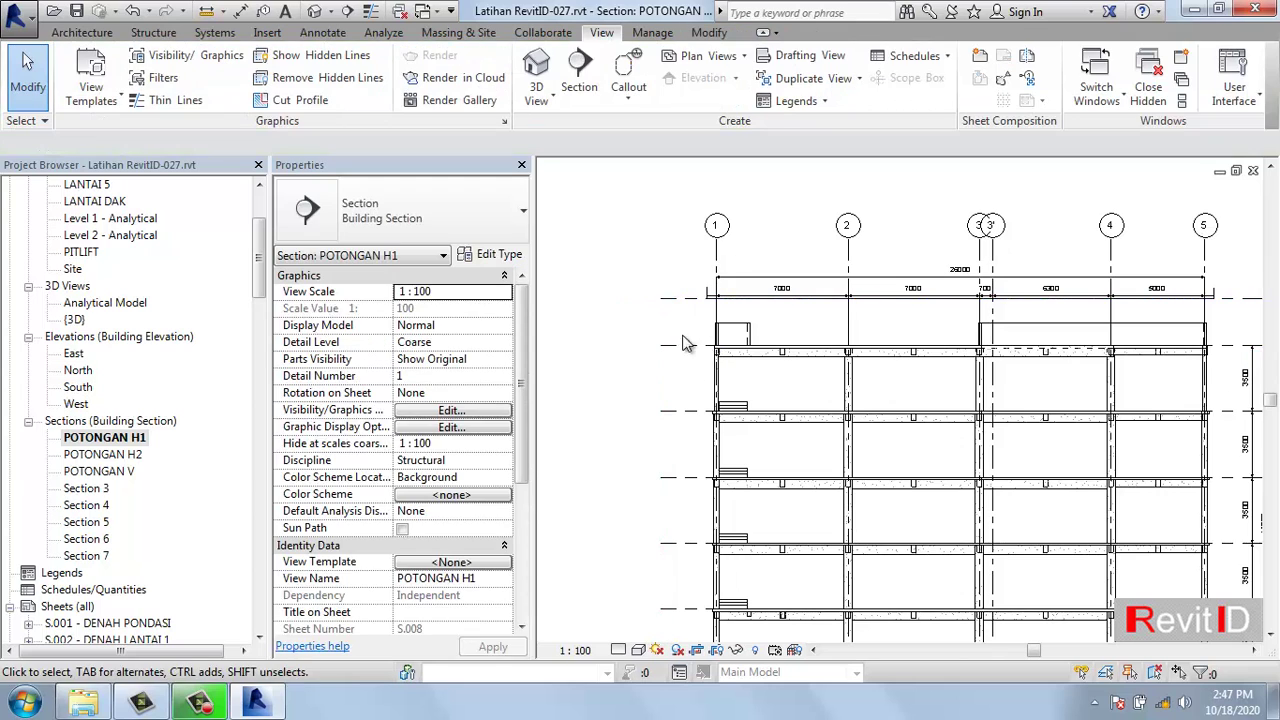
- Move the grid dimension chain and the overall 26000 dimension up together, between the ATAP roof and the grid bubbles
{"action": "middle_click_drag", "start_coordinate": [929, 307], "coordinate": [800, 340]}
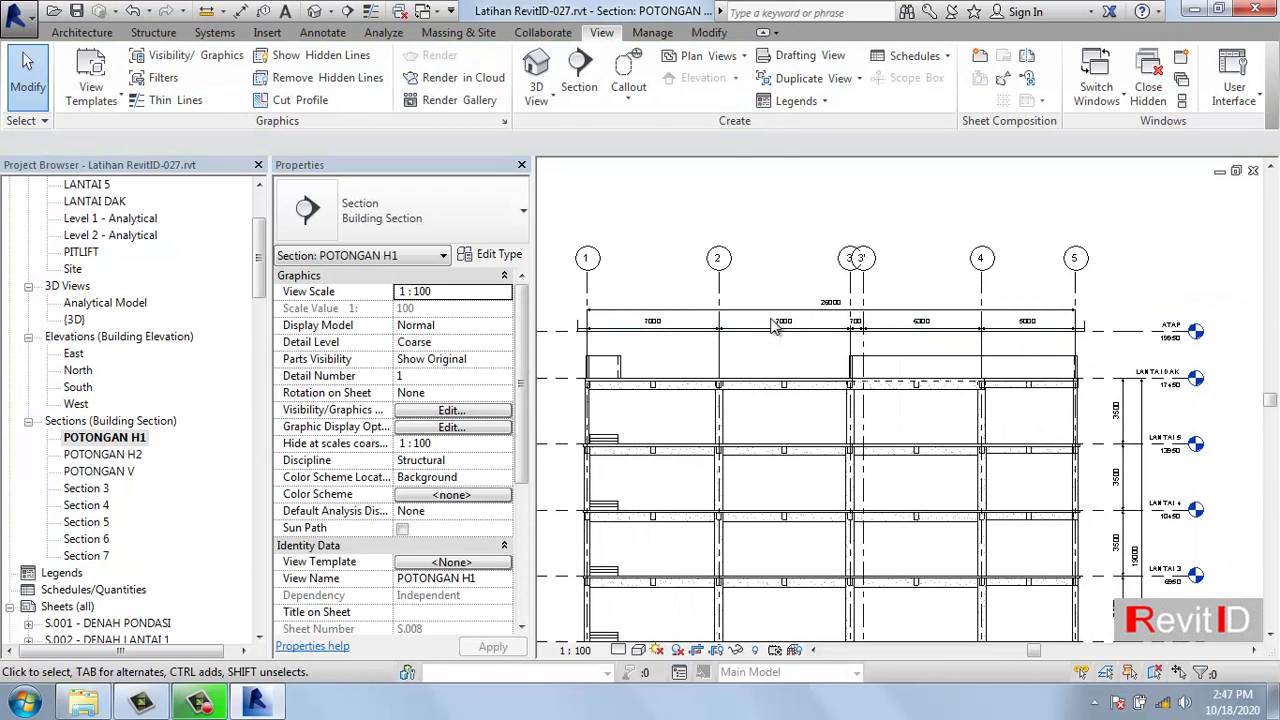
{"action": "left_click", "coordinate": [776, 324]}
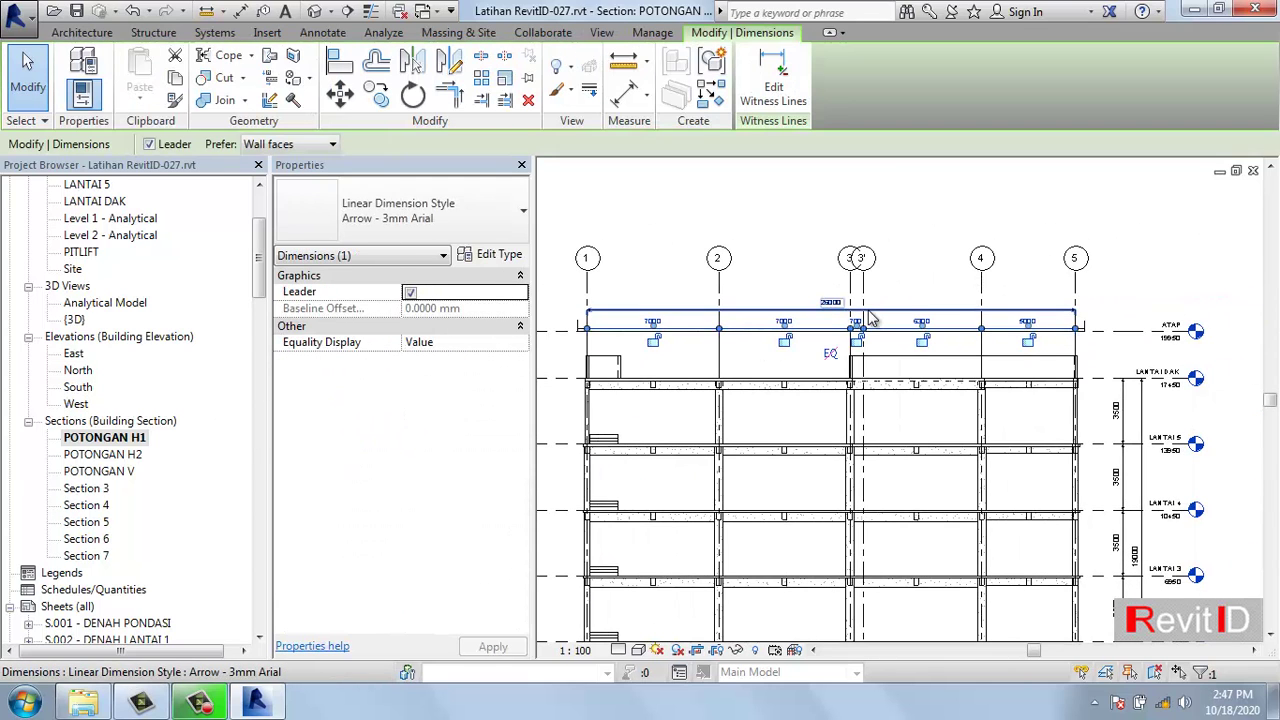
{"action": "left_click", "coordinate": [768, 292], "text": "ctrl"}
{"action": "key", "text": "Escape"}
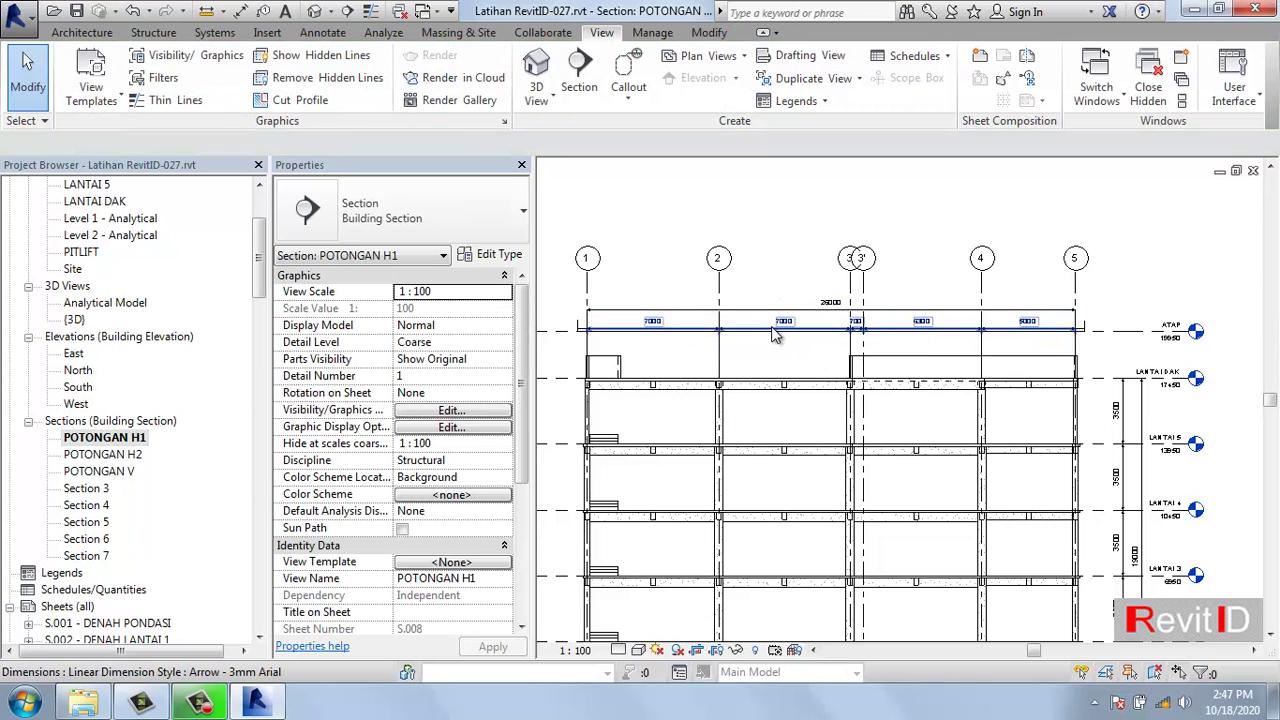
{"action": "left_click", "coordinate": [773, 335]}
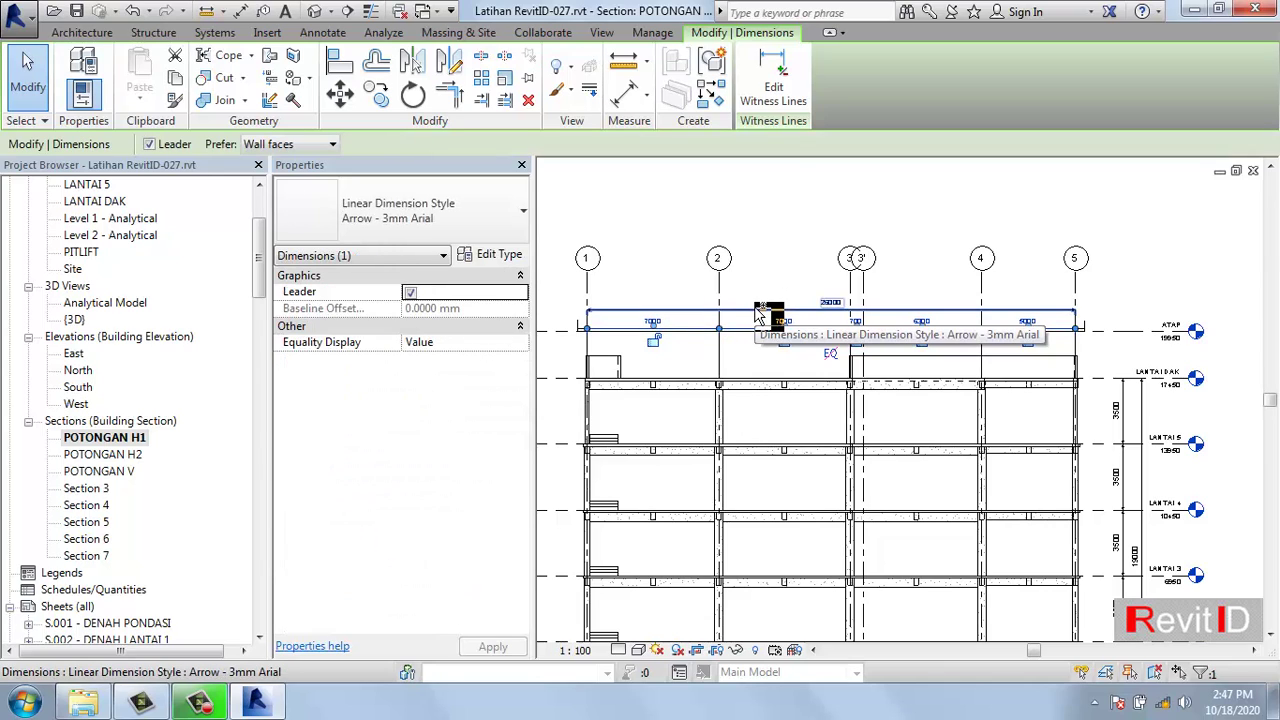
{"action": "left_click", "coordinate": [759, 316], "text": "ctrl"}
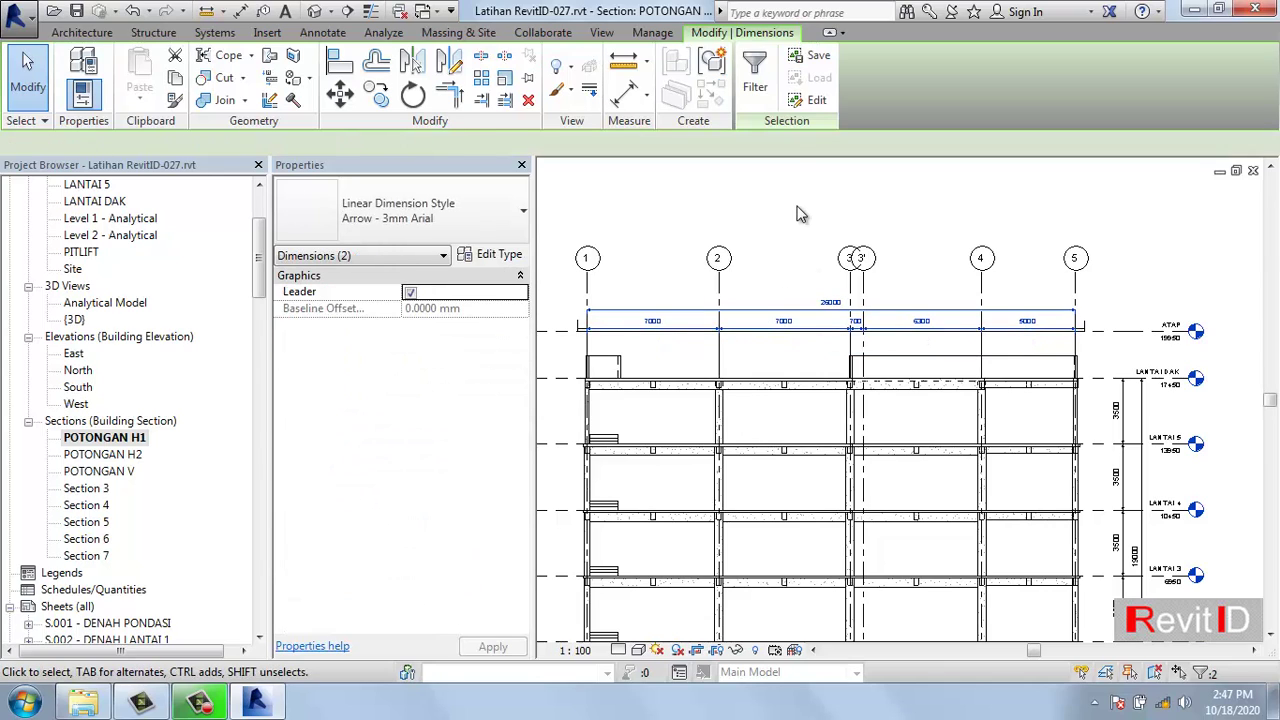
{"action": "key", "text": "Up"}
{"action": "key", "text": "Up"}
{"action": "key", "text": "Up"}
{"action": "key", "text": "Up"}
{"action": "key", "text": "Up"}
{"action": "key", "text": "Up"}
{"action": "key", "text": "Up"}
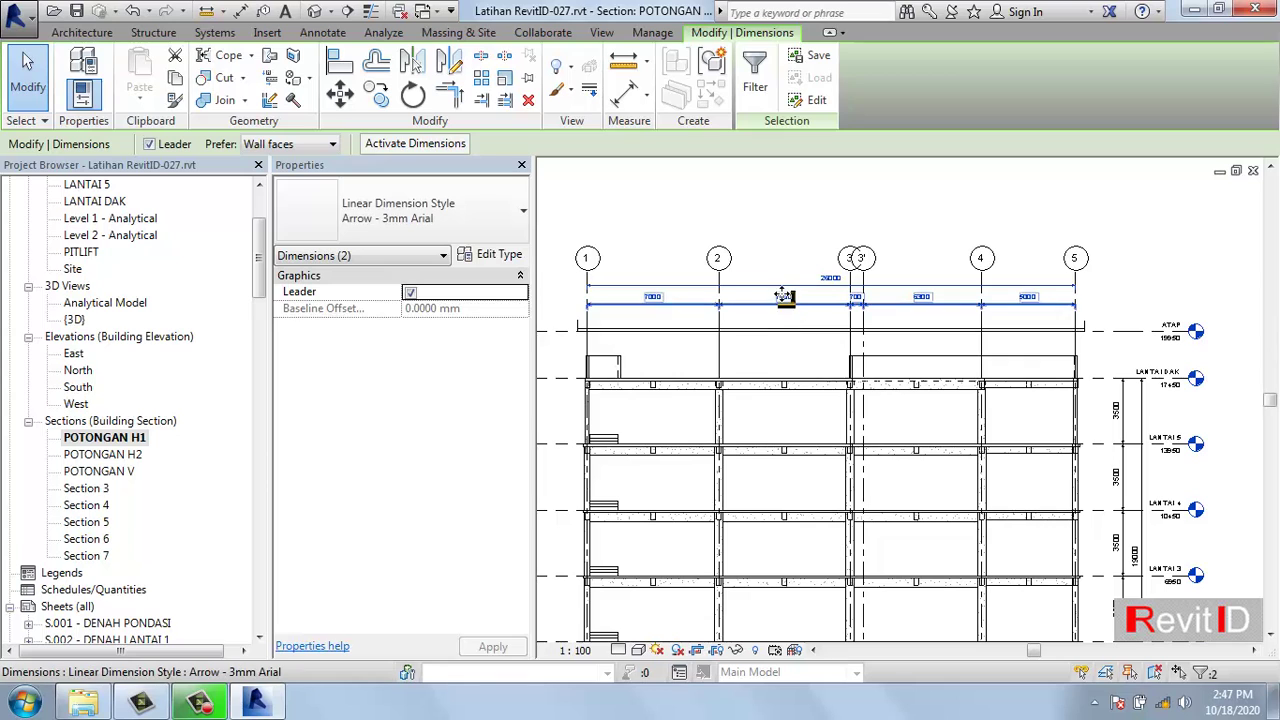
{"action": "left_click_drag", "start_coordinate": [789, 305], "coordinate": [800, 306]}
{"action": "key", "text": "Escape"}
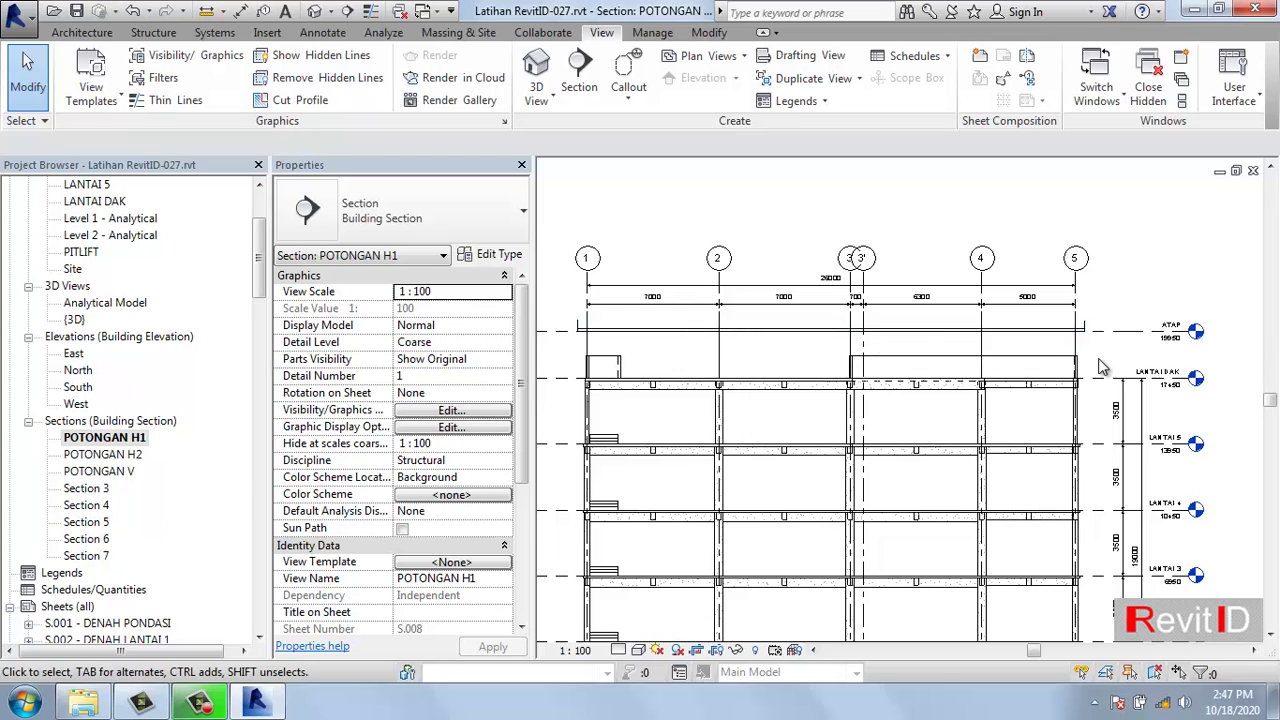
- Extend the vertical floor-height dimension chain up to the ATAP level by editing its witness lines
{"action": "middle_click_drag", "start_coordinate": [860, 374], "coordinate": [872, 352]}
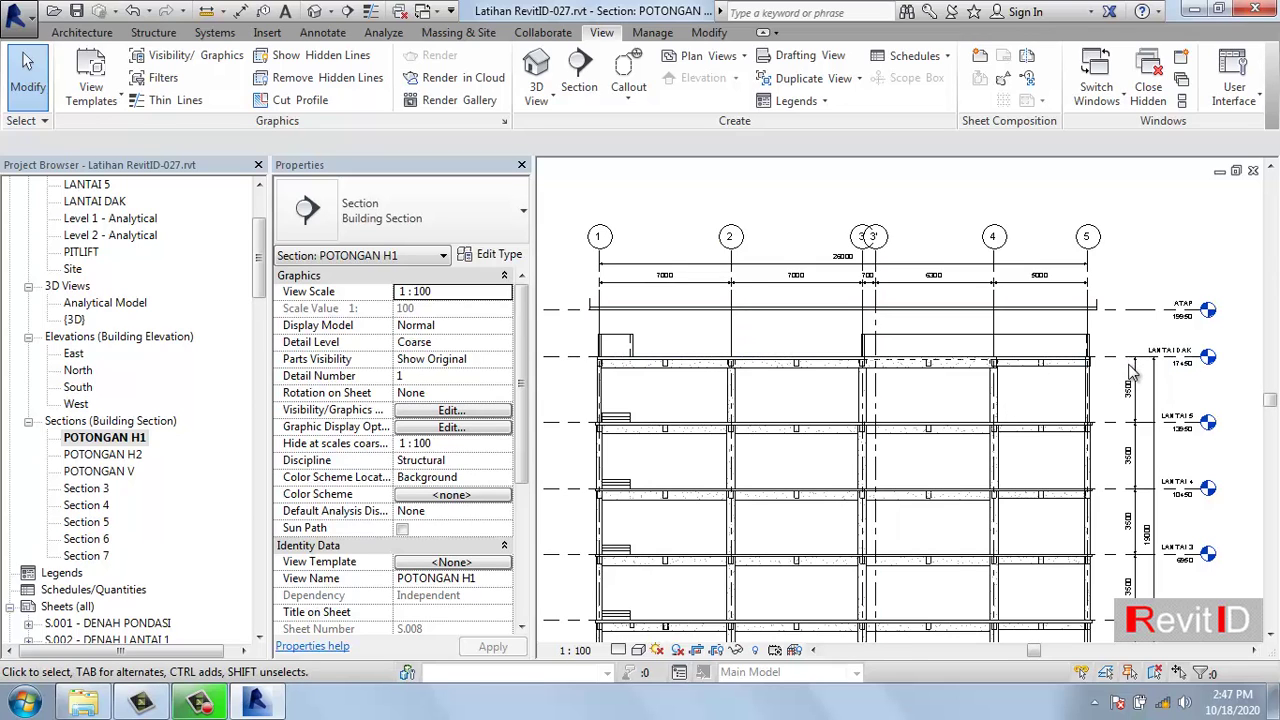
{"action": "middle_click_drag", "start_coordinate": [1047, 380], "coordinate": [1008, 380]}
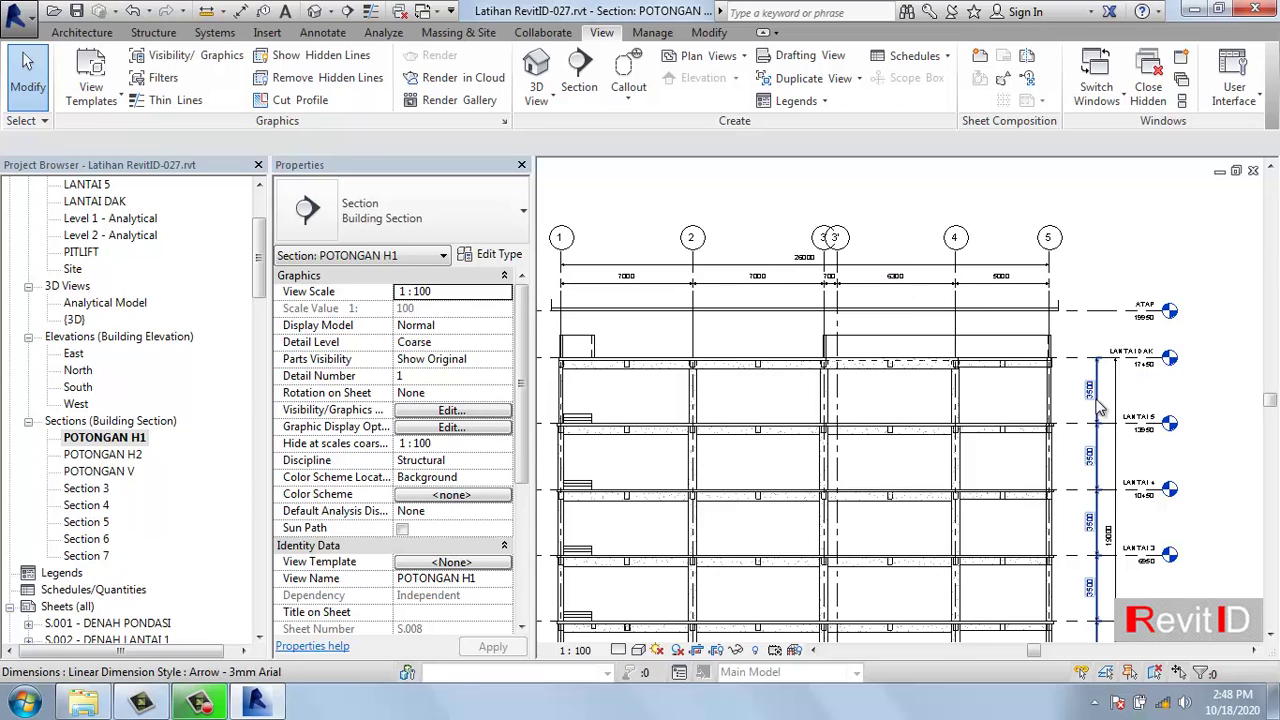
{"action": "middle_click_drag", "start_coordinate": [1094, 420], "coordinate": [1052, 421]}
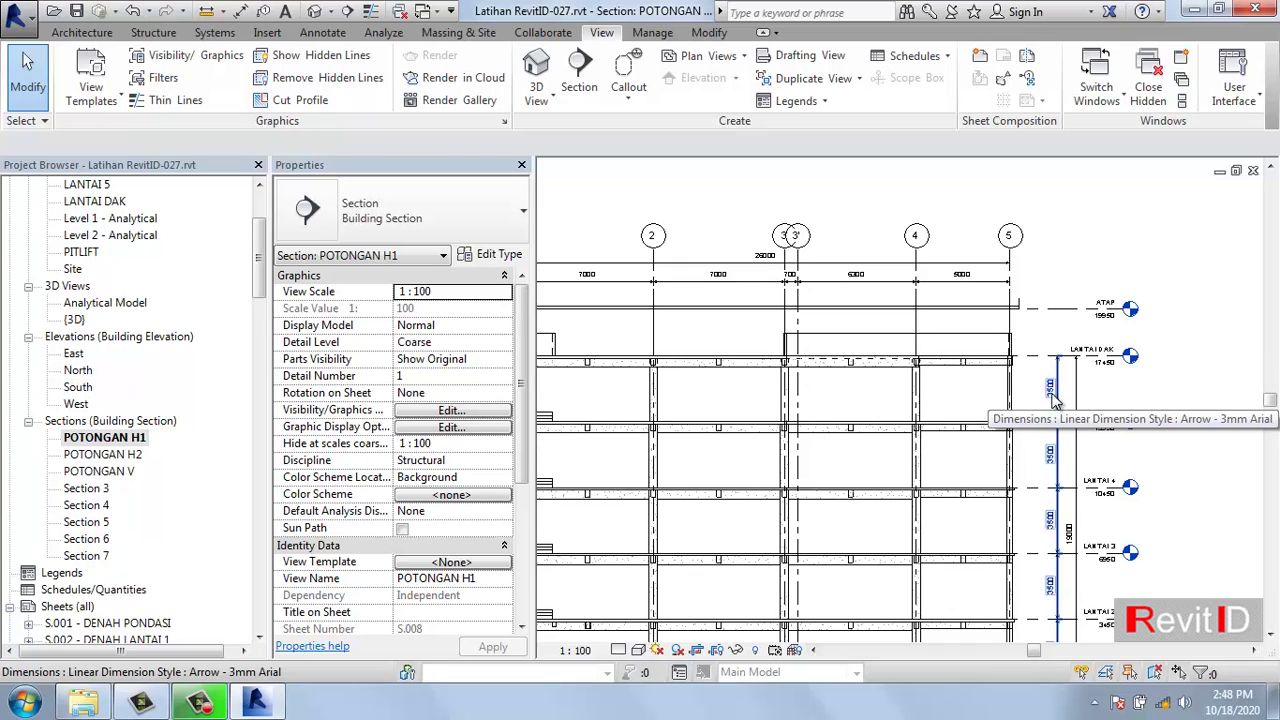
{"action": "left_click", "coordinate": [1053, 400]}
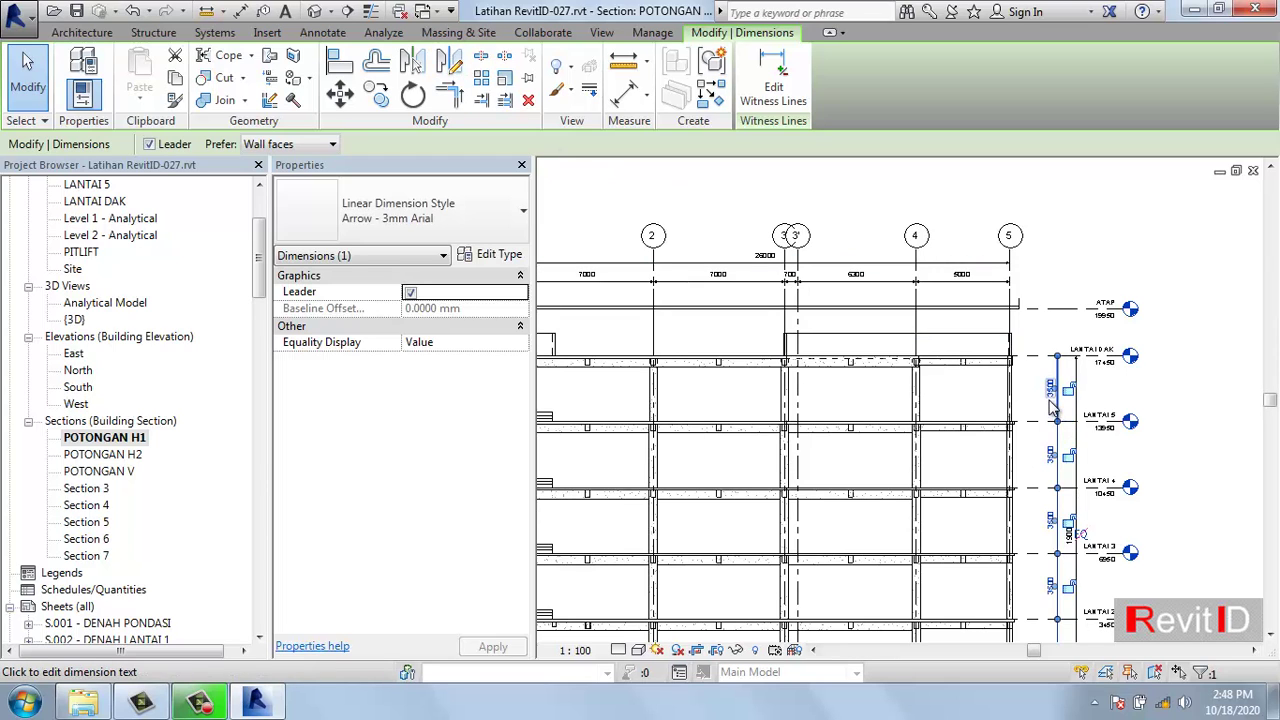
{"action": "left_click", "coordinate": [773, 90]}
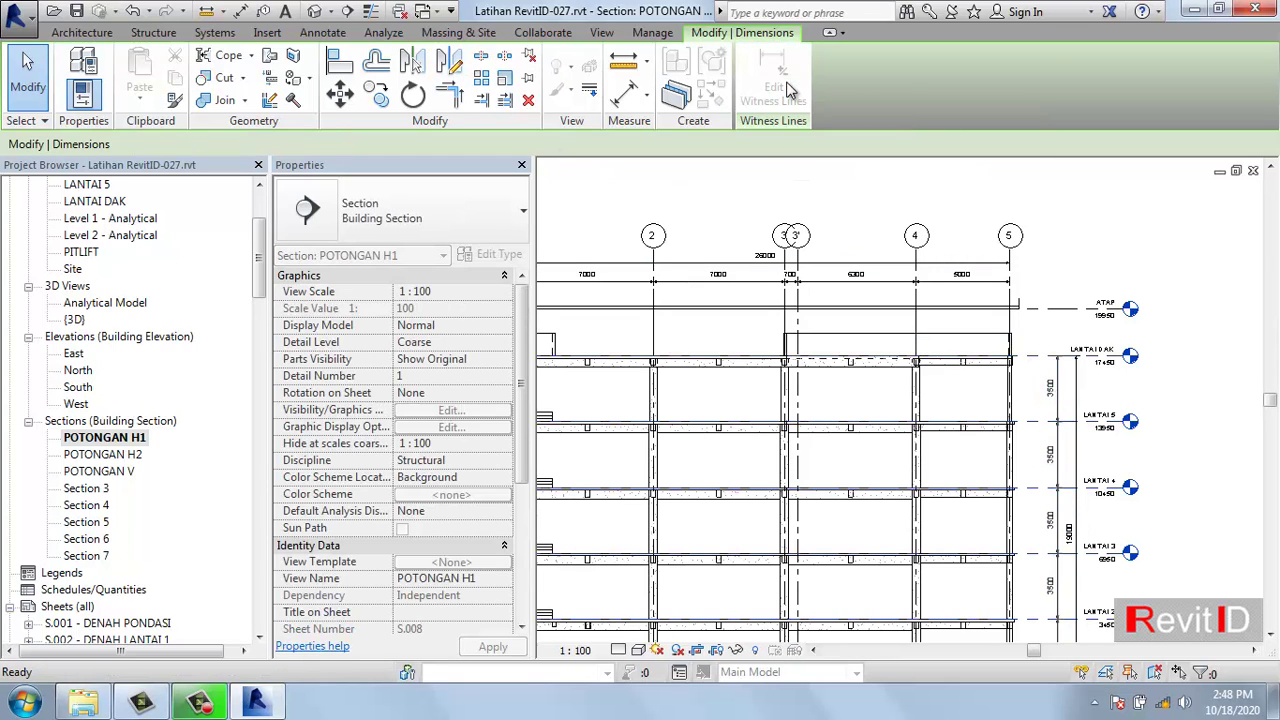
{"action": "left_click", "coordinate": [1063, 314]}
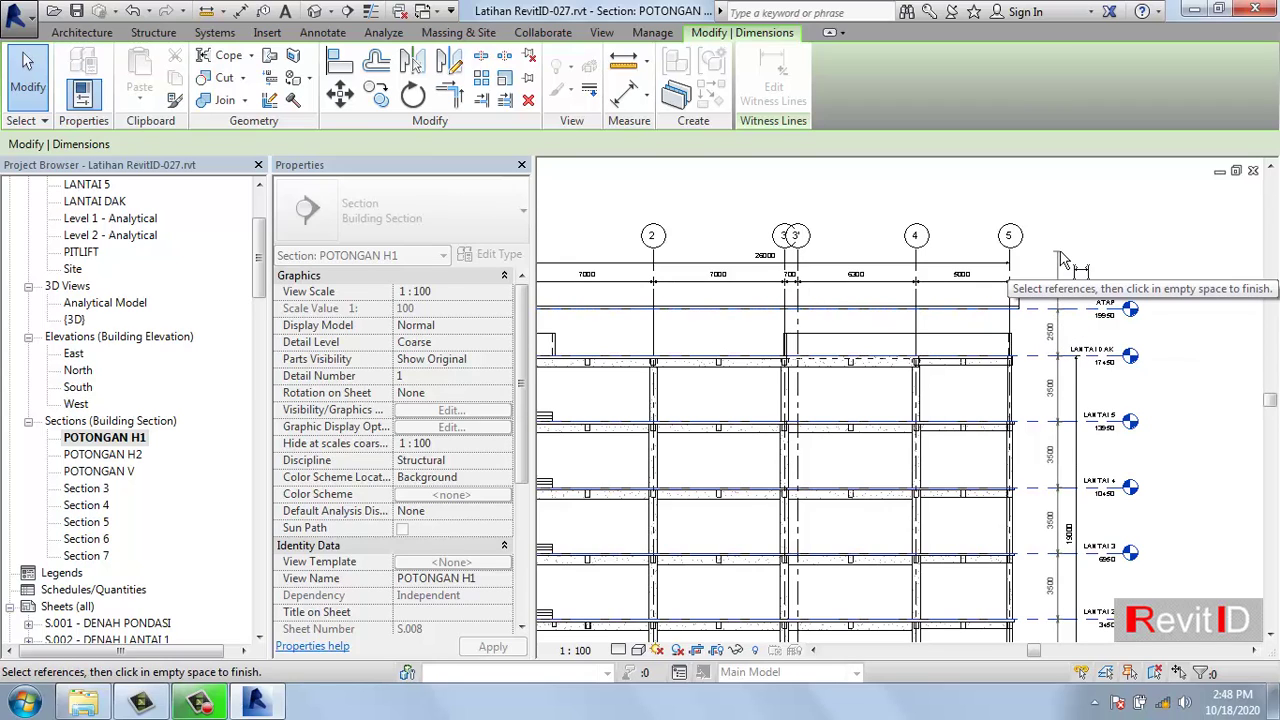
{"action": "left_click", "coordinate": [1063, 259]}
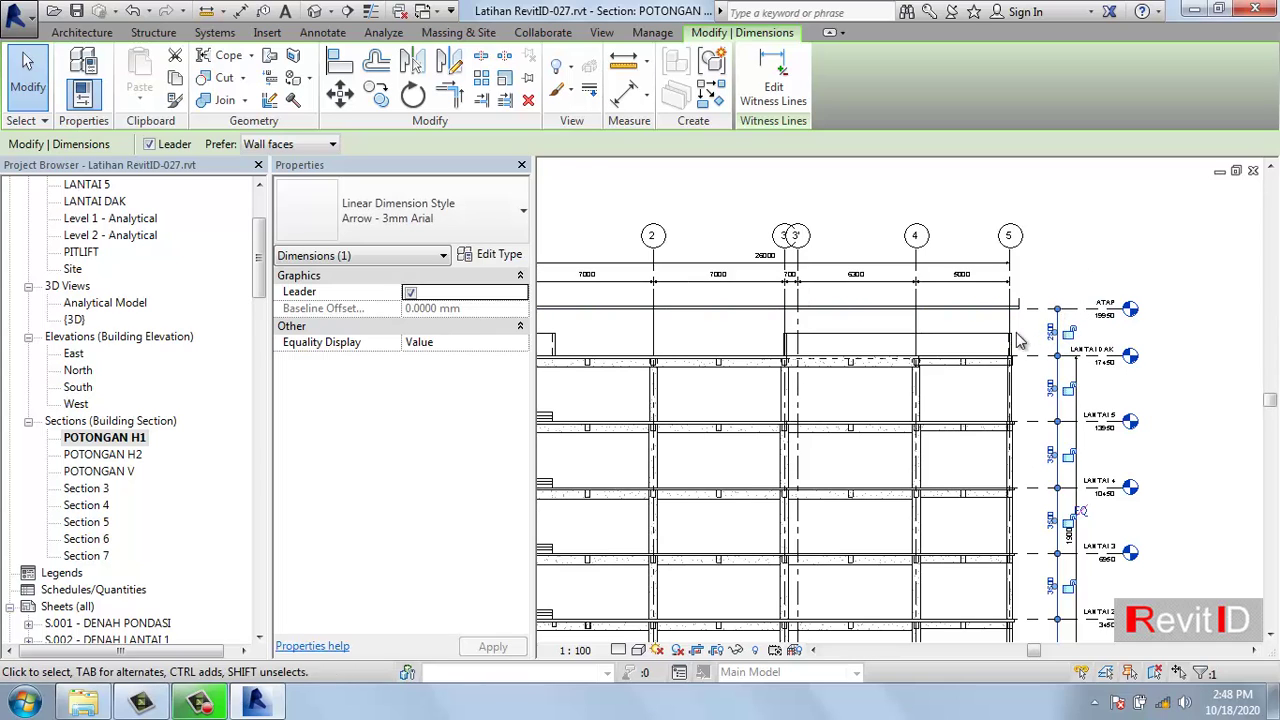
{"action": "left_click", "coordinate": [1062, 284]}
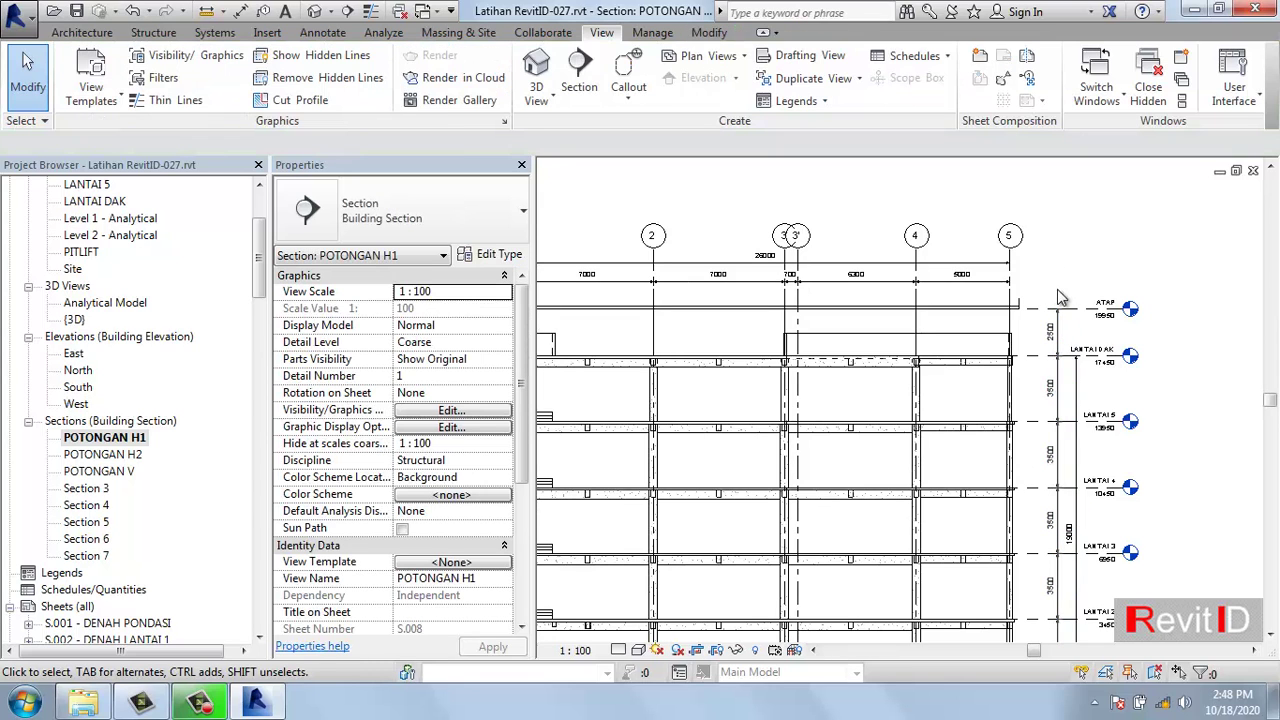
- Undo the chain's extension and add the ATAP level to the floor-height dimension chain's witness lines again
{"action": "left_click", "coordinate": [1062, 382]}
{"action": "left_click", "coordinate": [768, 103]}
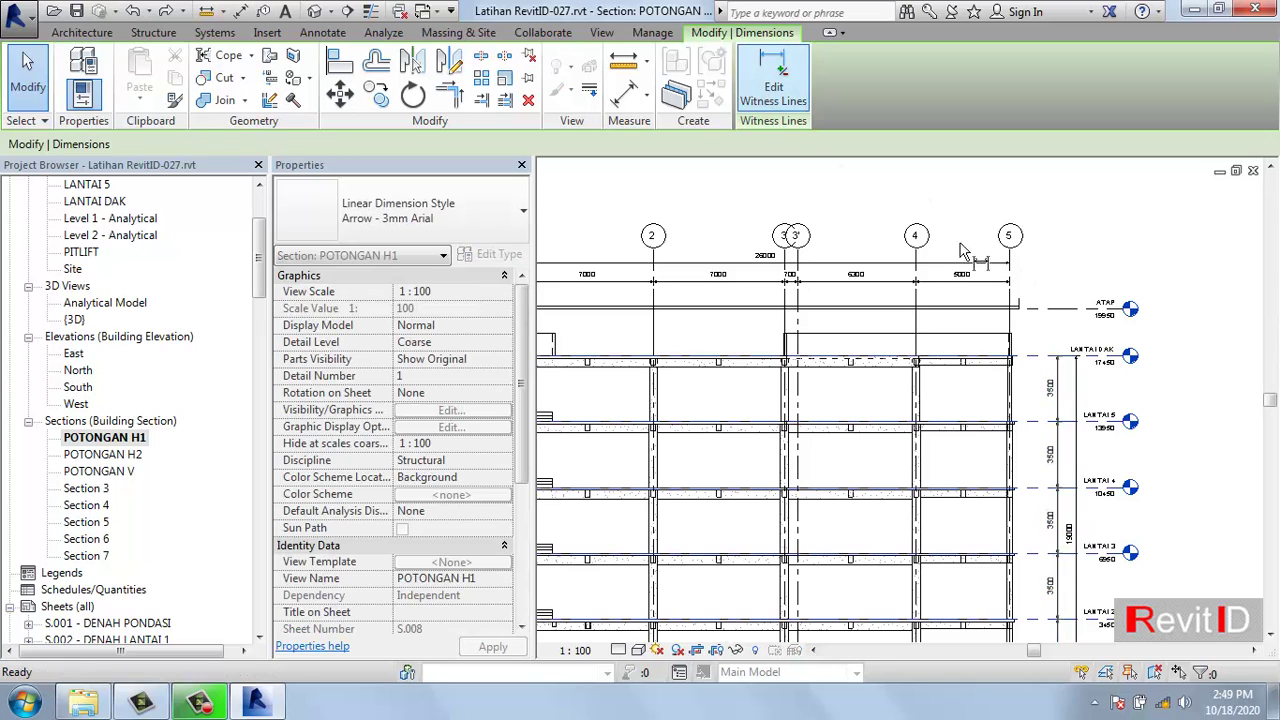
{"action": "left_click", "coordinate": [1058, 290]}
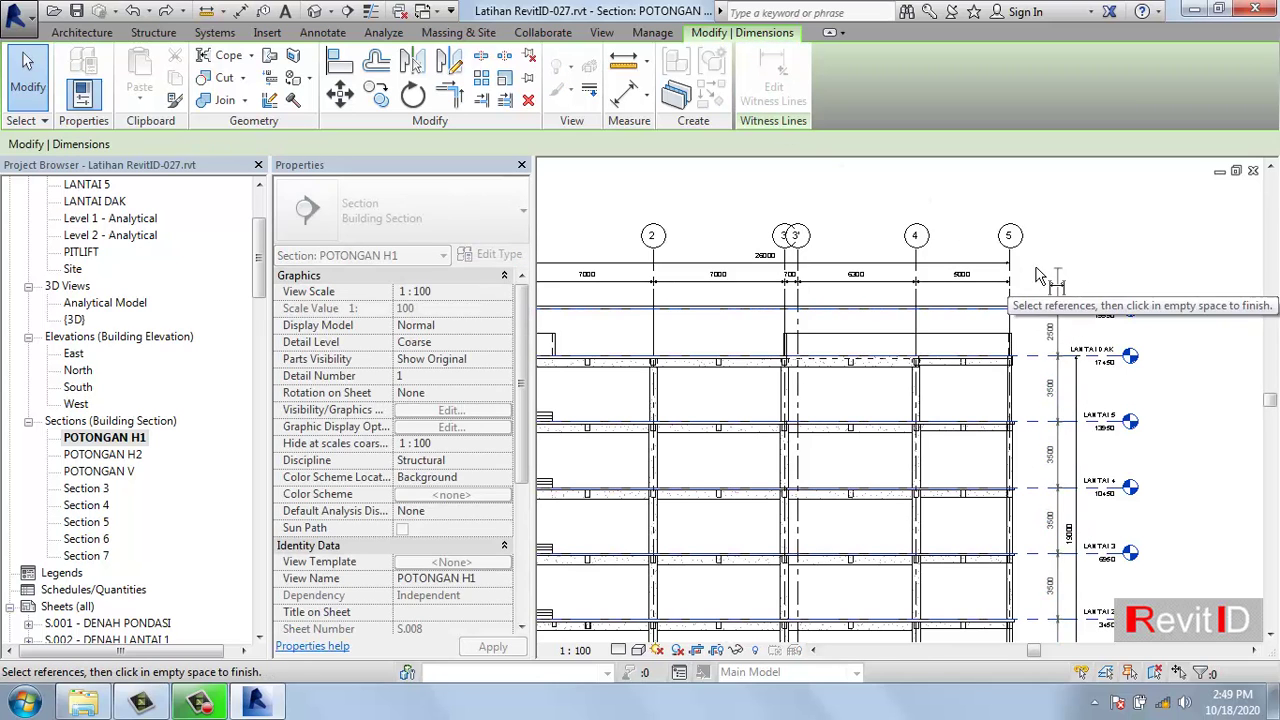
{"action": "left_click", "coordinate": [1058, 275]}
{"action": "key", "text": "Escape"}
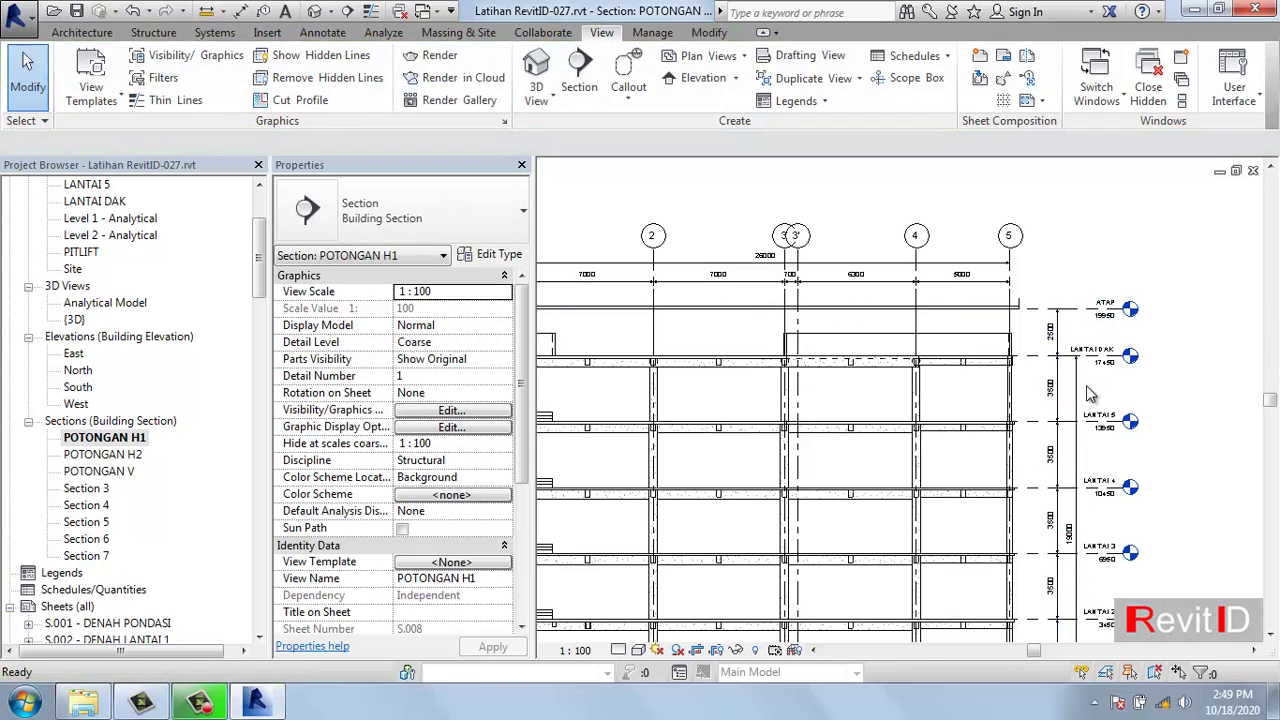
- Stretch the overall height dimension in section POTONGAN H1 from the LANTAI DAK level up to the ATAP level
{"action": "left_click", "coordinate": [1078, 404]}
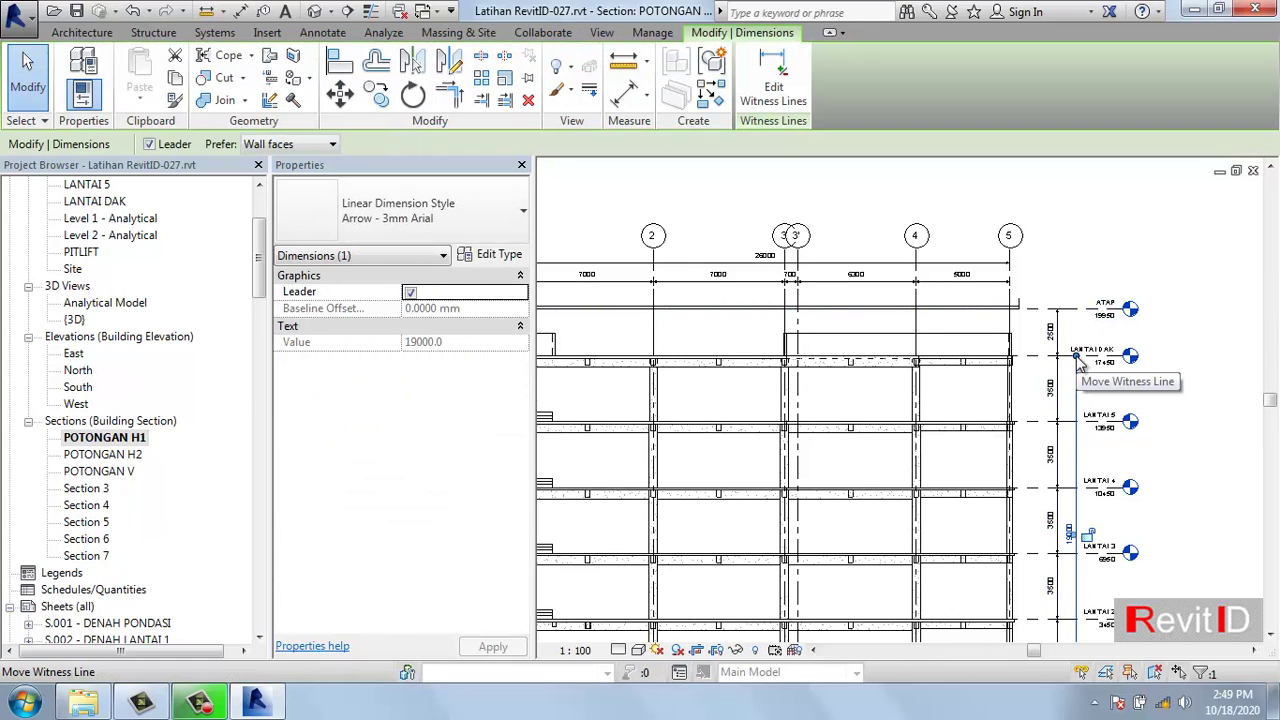
{"action": "left_click_drag", "start_coordinate": [1077, 360], "coordinate": [1078, 318]}
{"action": "key", "text": "Escape"}
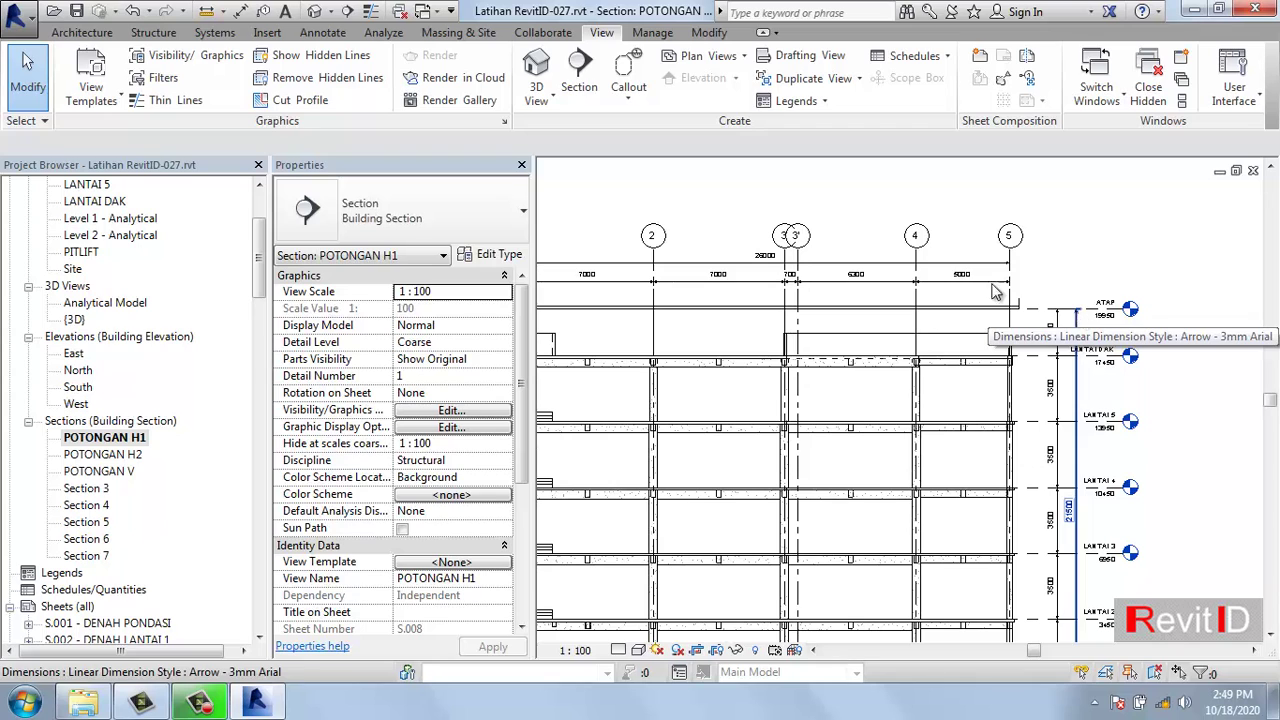
{"action": "scroll", "coordinate": [920, 390], "scroll_direction": "down", "scroll_amount": 3}
{"action": "middle_click_drag", "start_coordinate": [885, 470], "coordinate": [881, 447]}
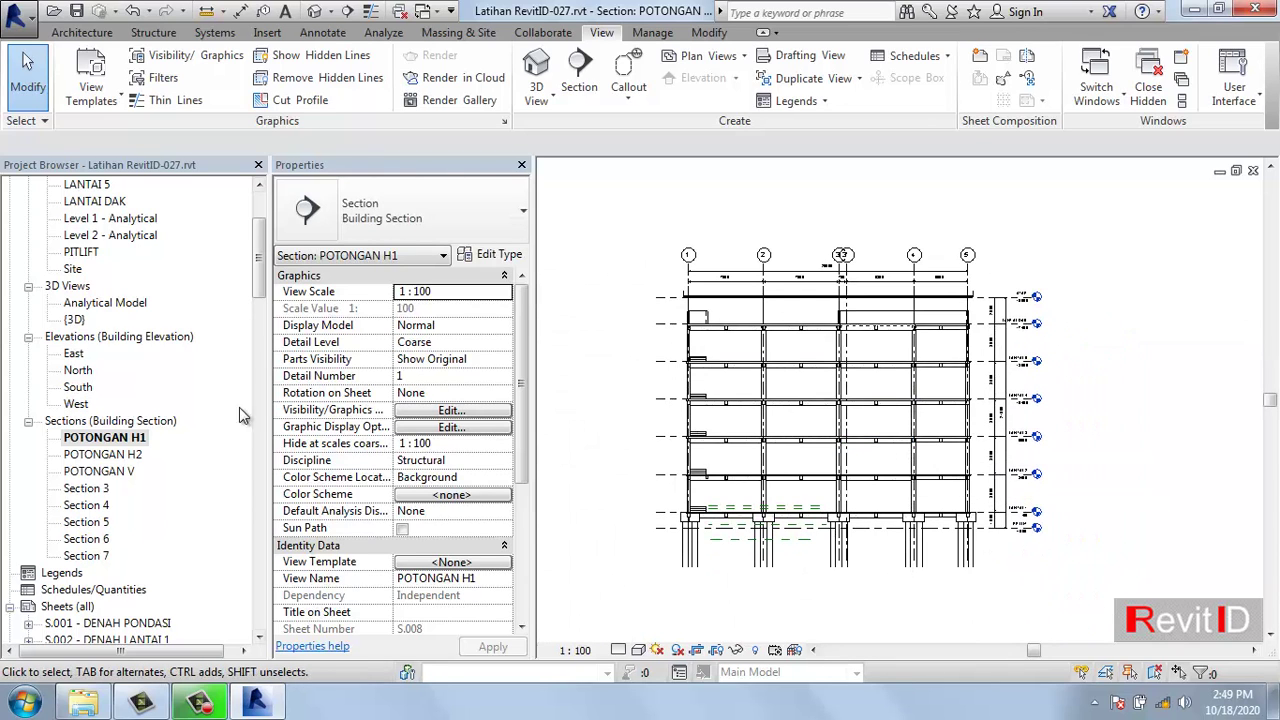
- Compare section POTONGAN H2 with POTONGAN H1 and set the visual style of POTONGAN H1 to Shaded
{"action": "double_click", "coordinate": [110, 454]}
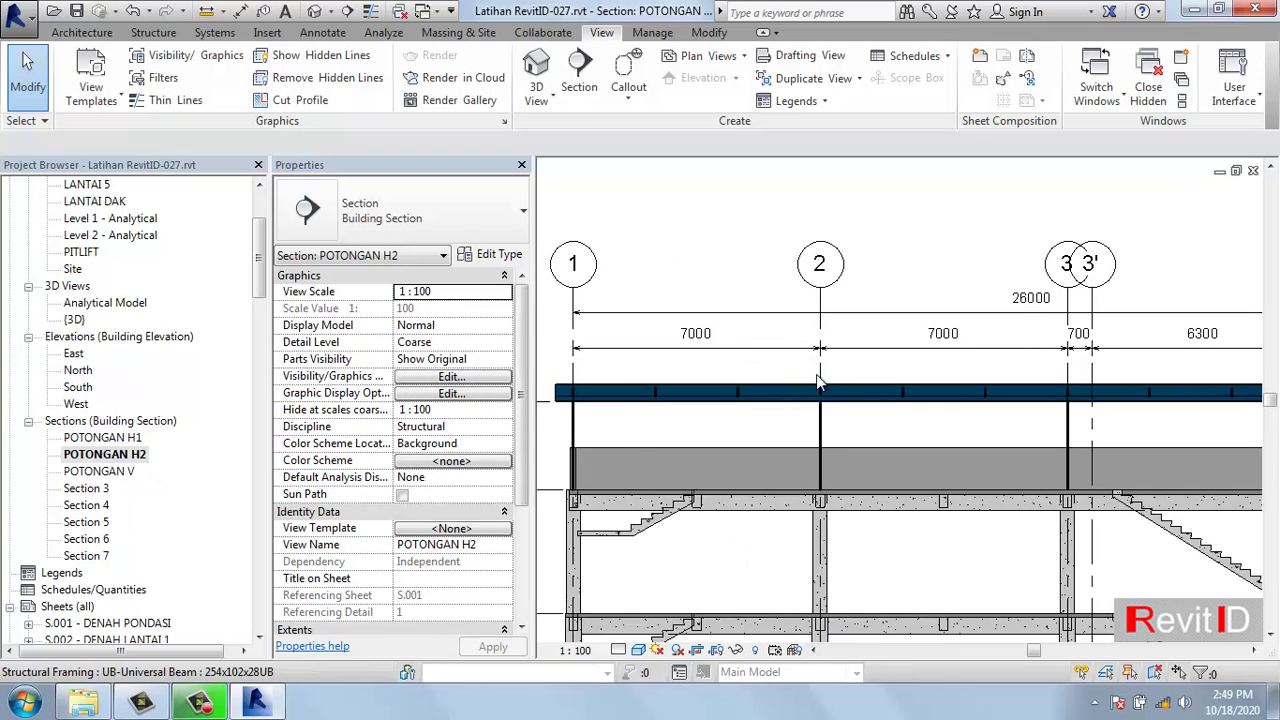
{"action": "scroll", "coordinate": [823, 363], "scroll_direction": "down", "scroll_amount": 3}
{"action": "middle_click_drag", "start_coordinate": [863, 363], "coordinate": [879, 305]}
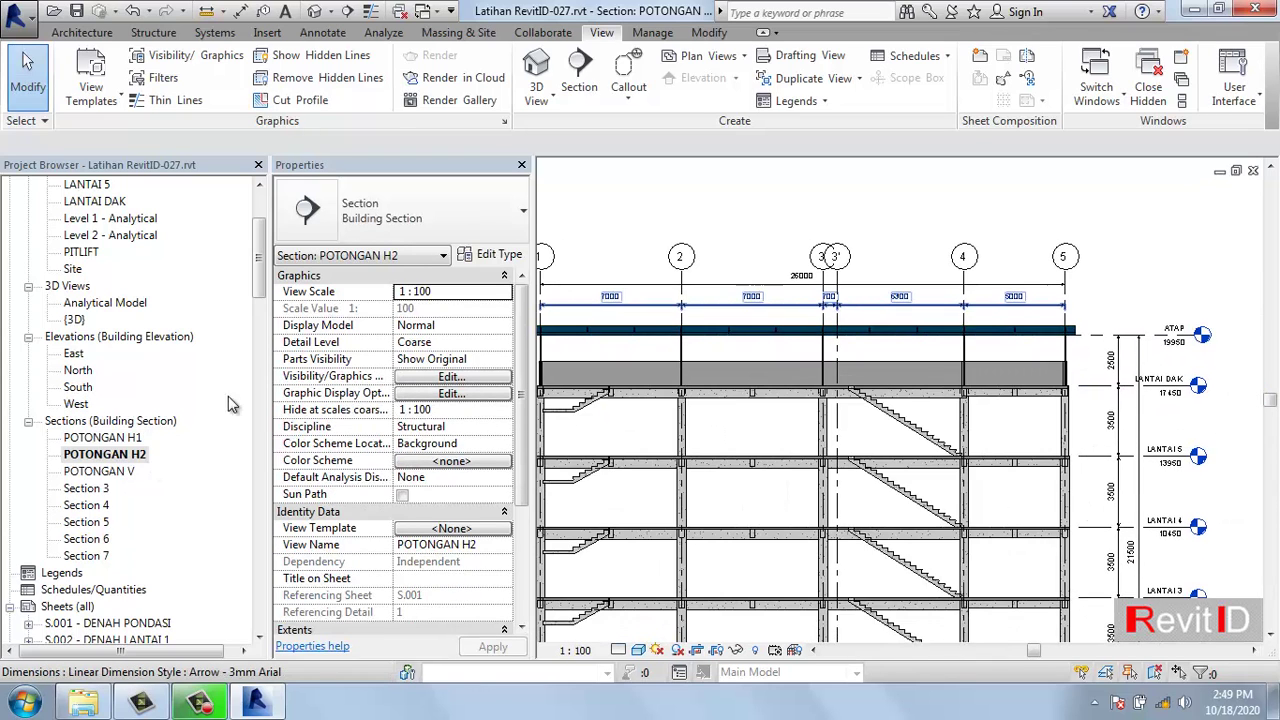
{"action": "double_click", "coordinate": [118, 441]}
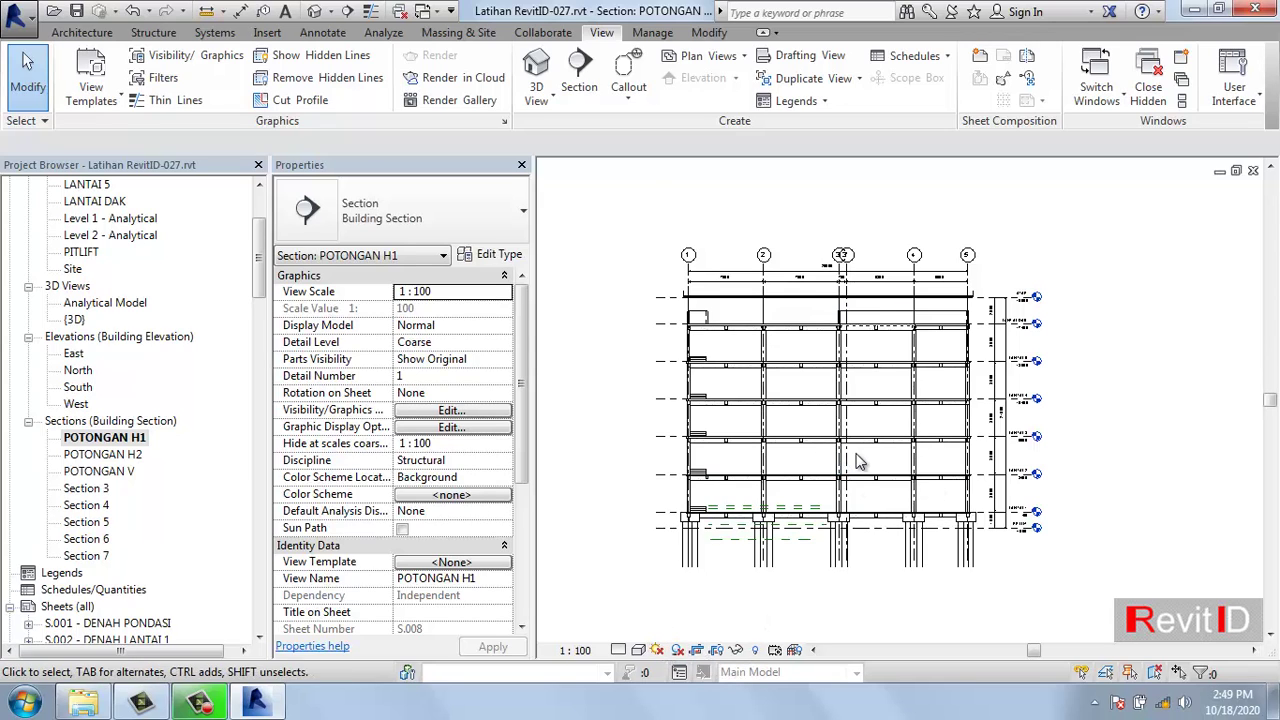
{"action": "left_click", "coordinate": [640, 650]}
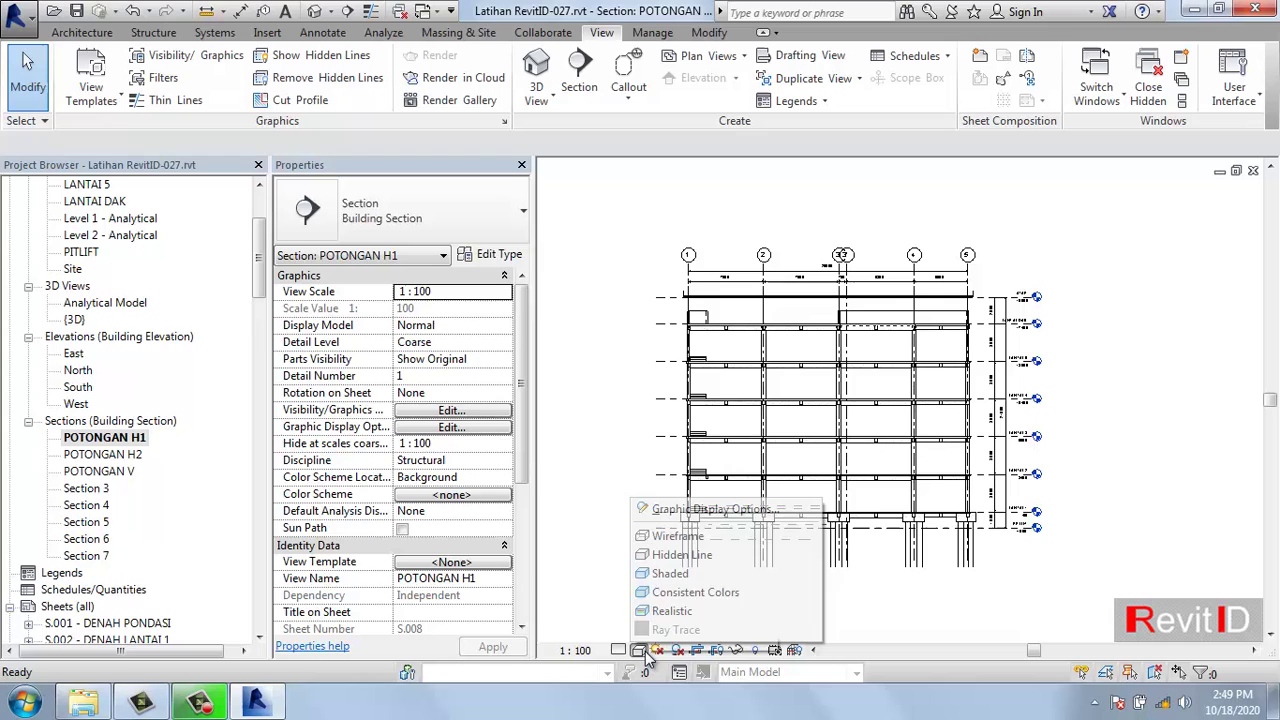
{"action": "left_click", "coordinate": [670, 574]}
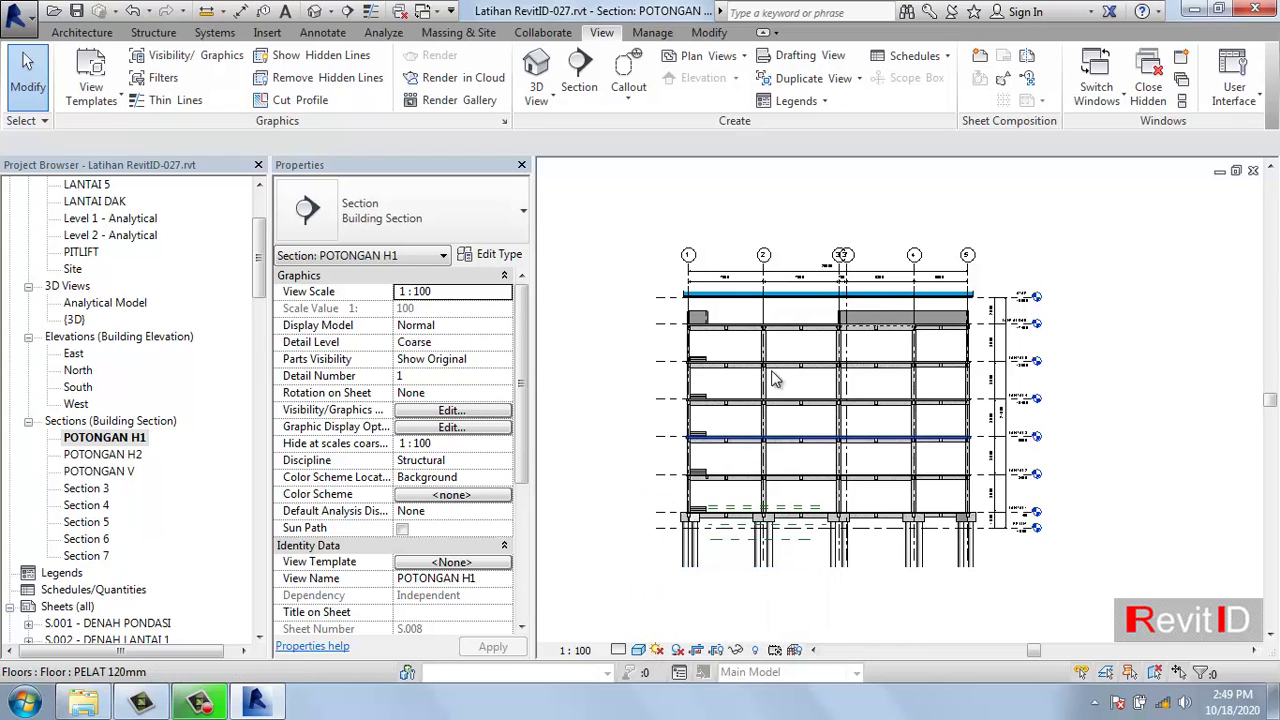
- Open section POTONGAN V after checking POTONGAN H2 and set its visual style to Shaded
{"action": "double_click", "coordinate": [108, 455]}
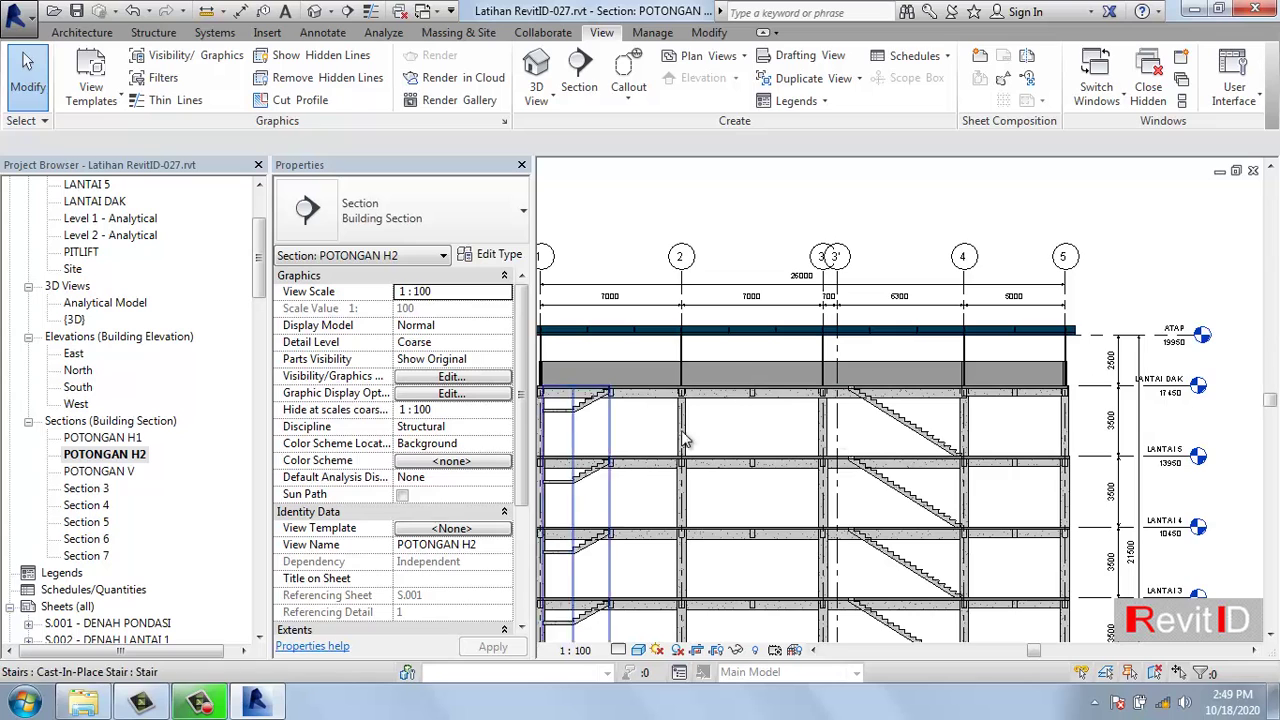
{"action": "double_click", "coordinate": [100, 471]}
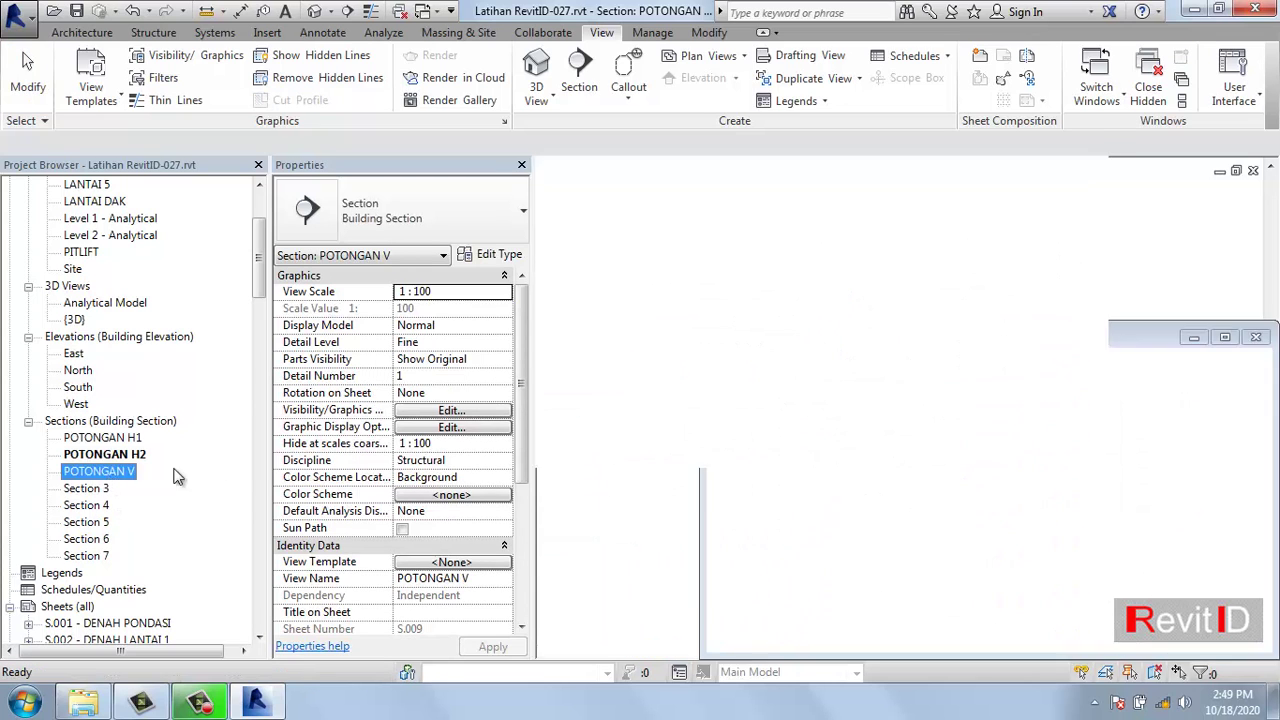
{"action": "middle_click_drag", "start_coordinate": [819, 419], "coordinate": [820, 493]}
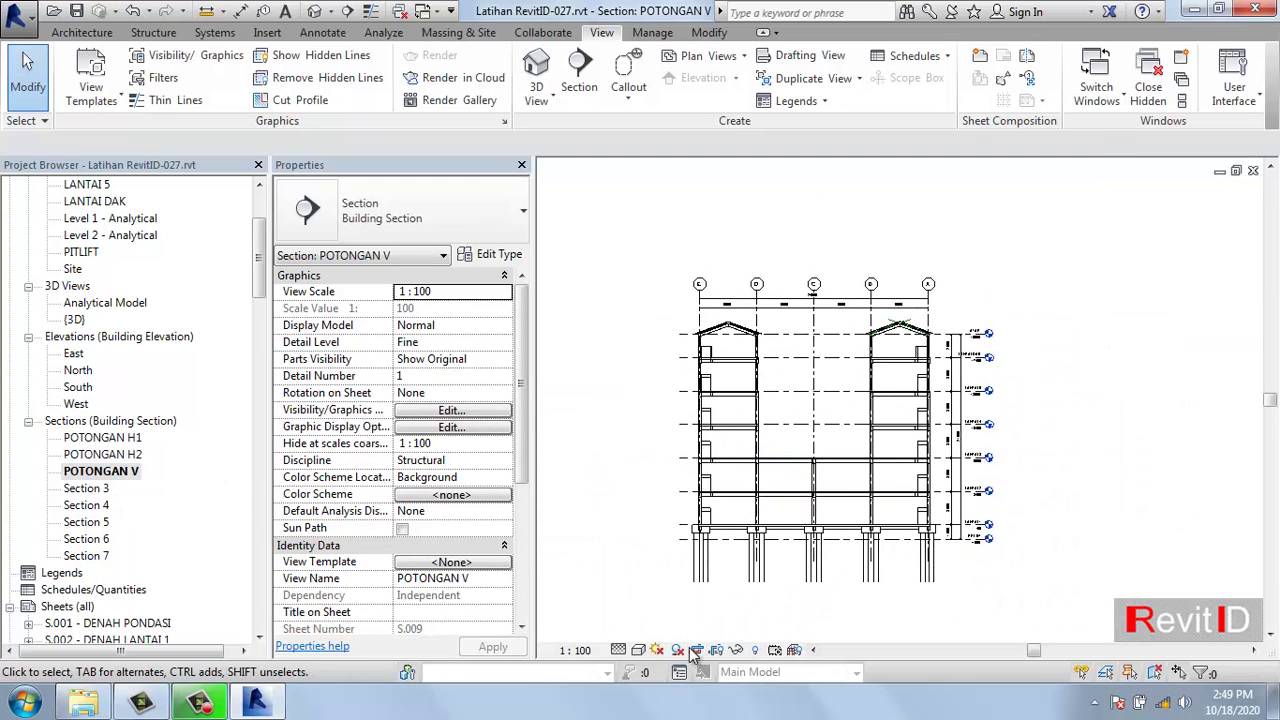
{"action": "left_click", "coordinate": [641, 650]}
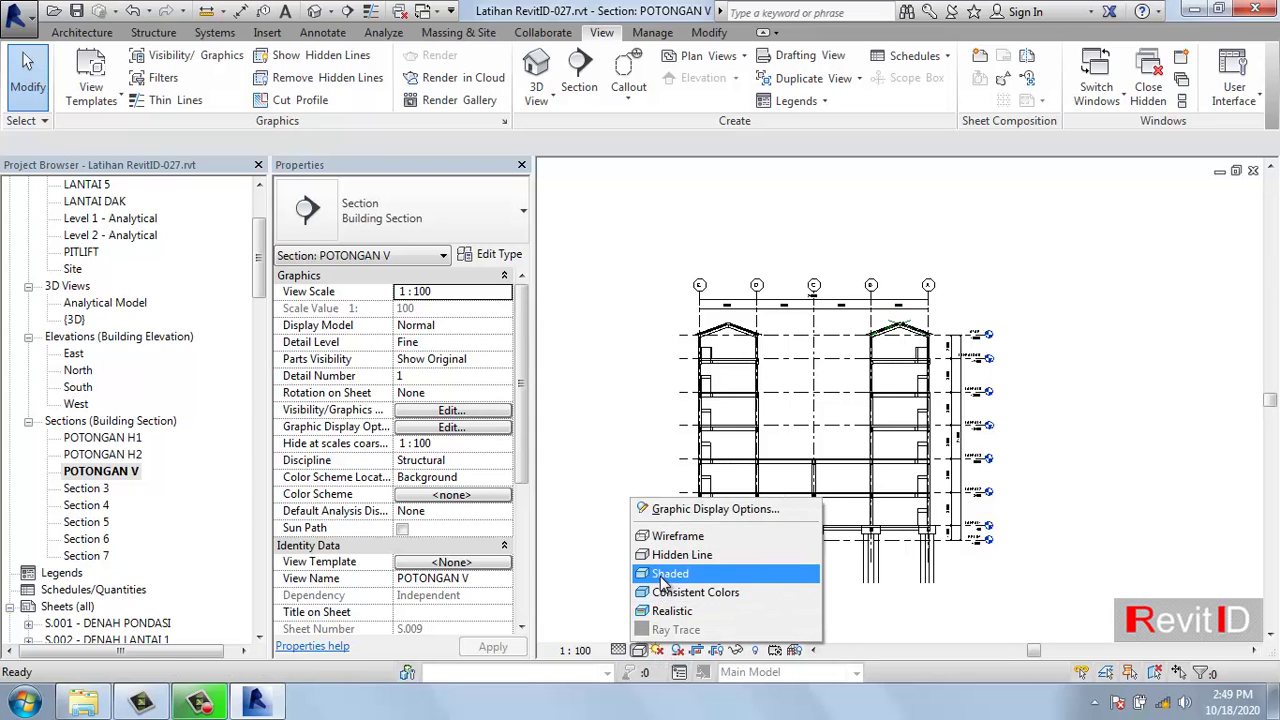
{"action": "left_click", "coordinate": [662, 575]}
{"action": "scroll", "coordinate": [832, 500], "scroll_direction": "up", "scroll_amount": 2}
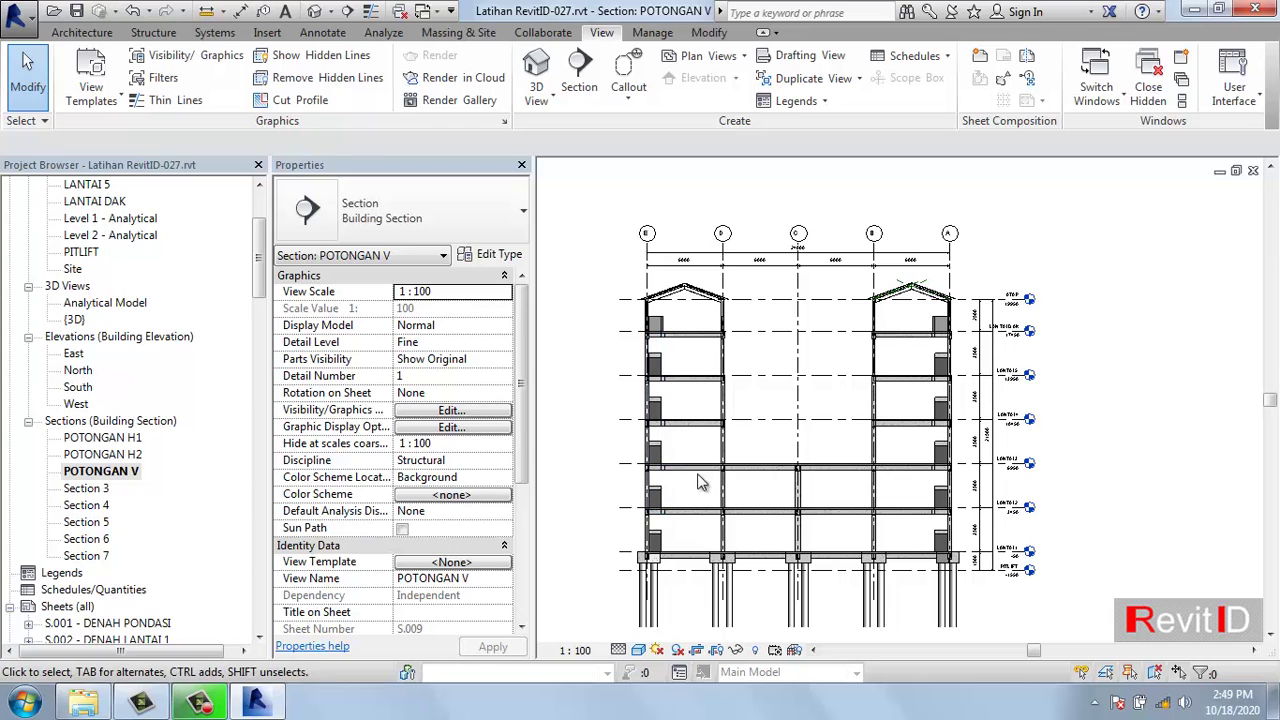
- Open the POTONGAN V sheet and change its sheet number to S.010
{"action": "left_click_drag", "start_coordinate": [260, 260], "coordinate": [260, 318]}
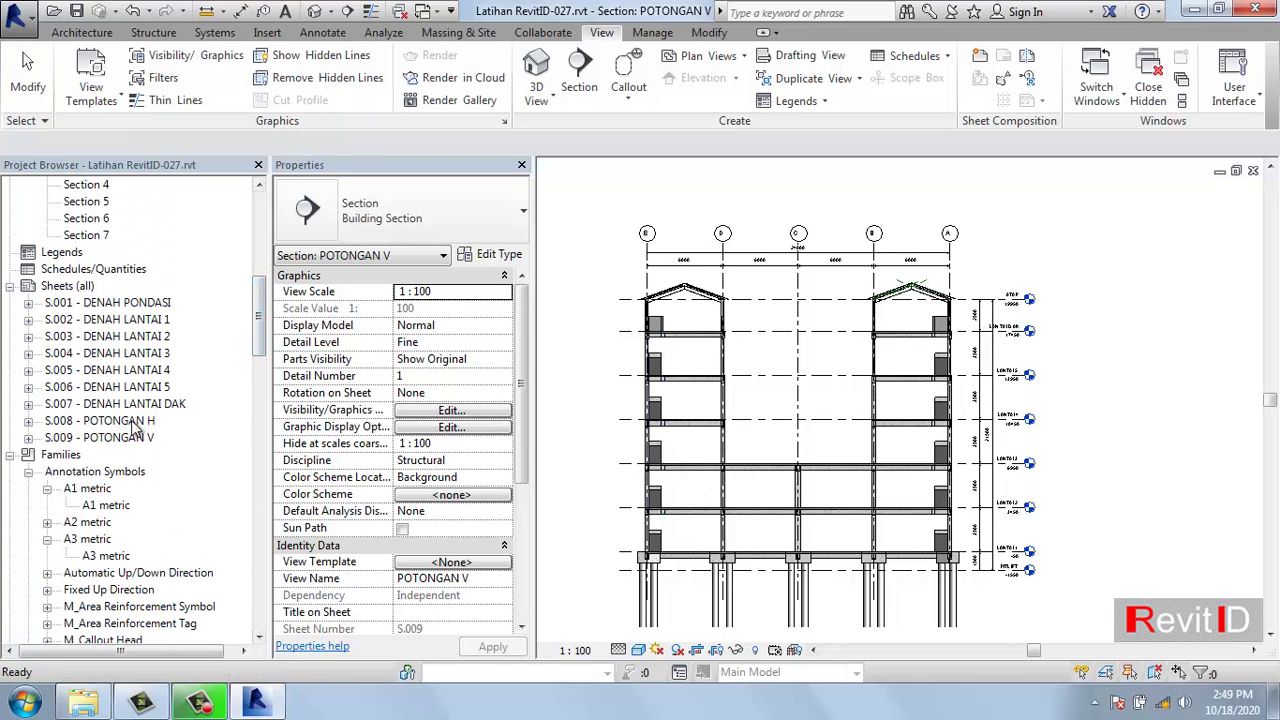
{"action": "left_click", "coordinate": [140, 420]}
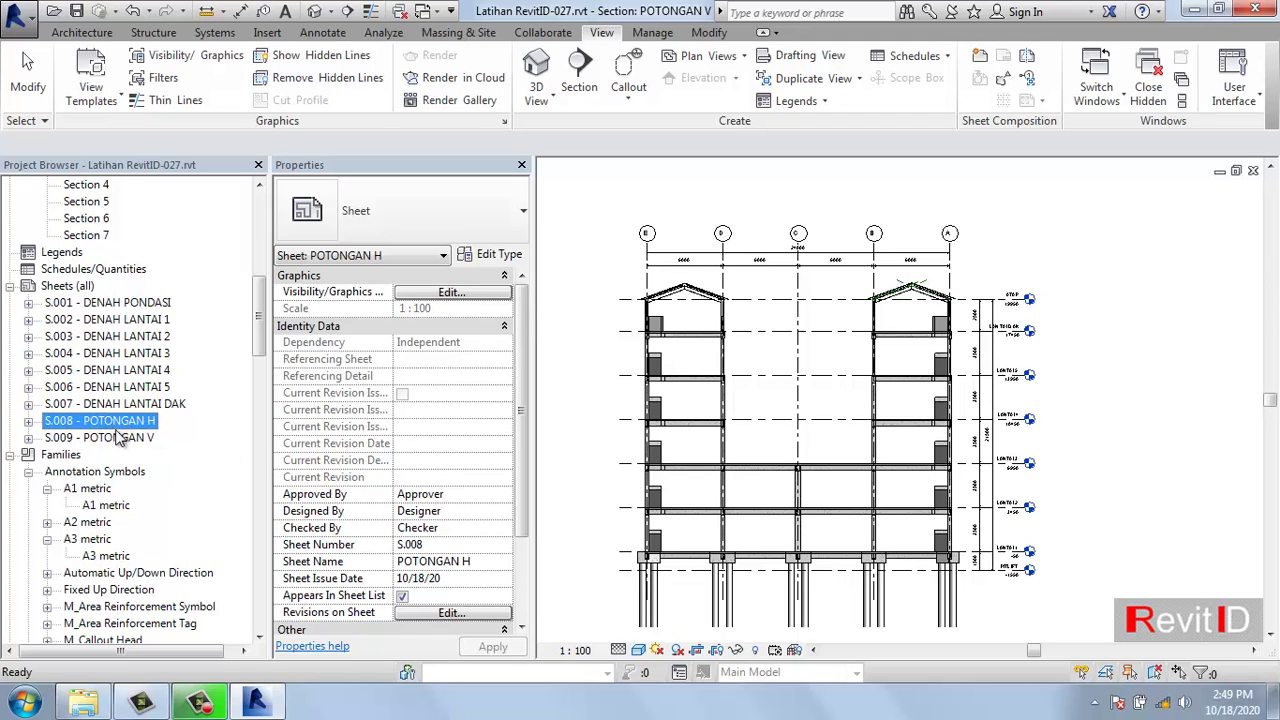
{"action": "double_click", "coordinate": [128, 440]}
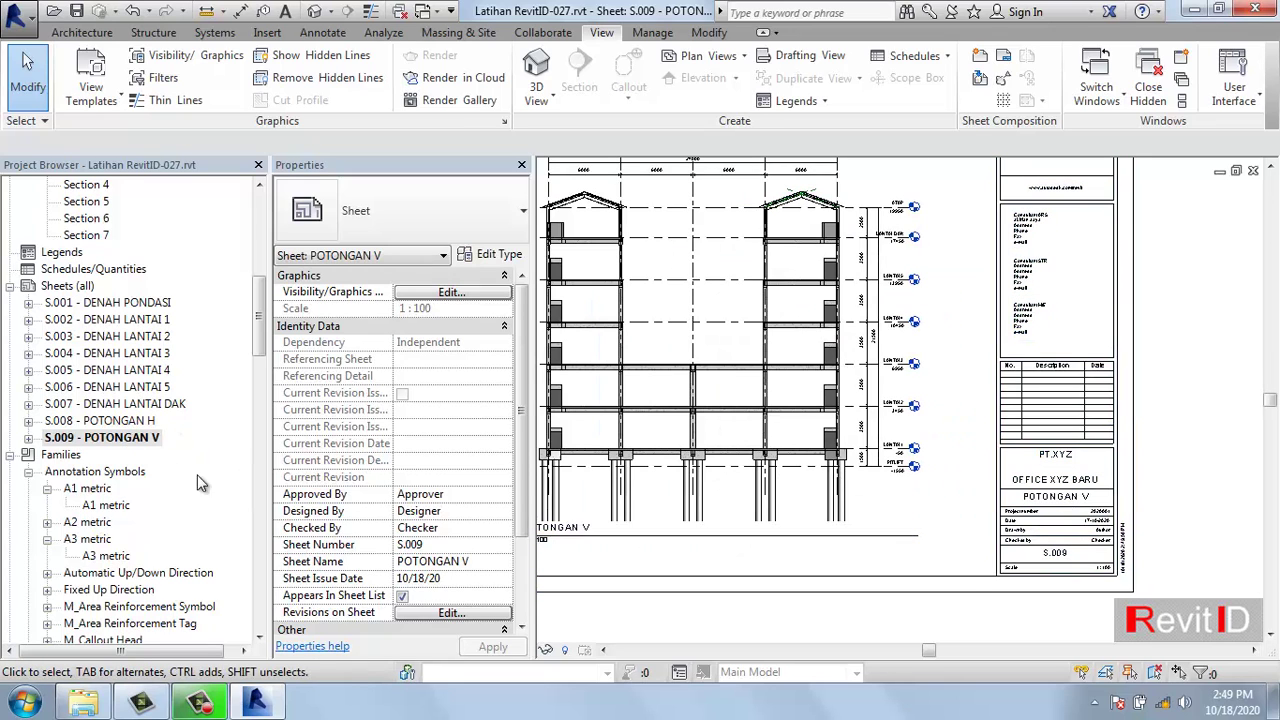
{"action": "right_click", "coordinate": [90, 443]}
{"action": "left_click", "coordinate": [150, 318]}
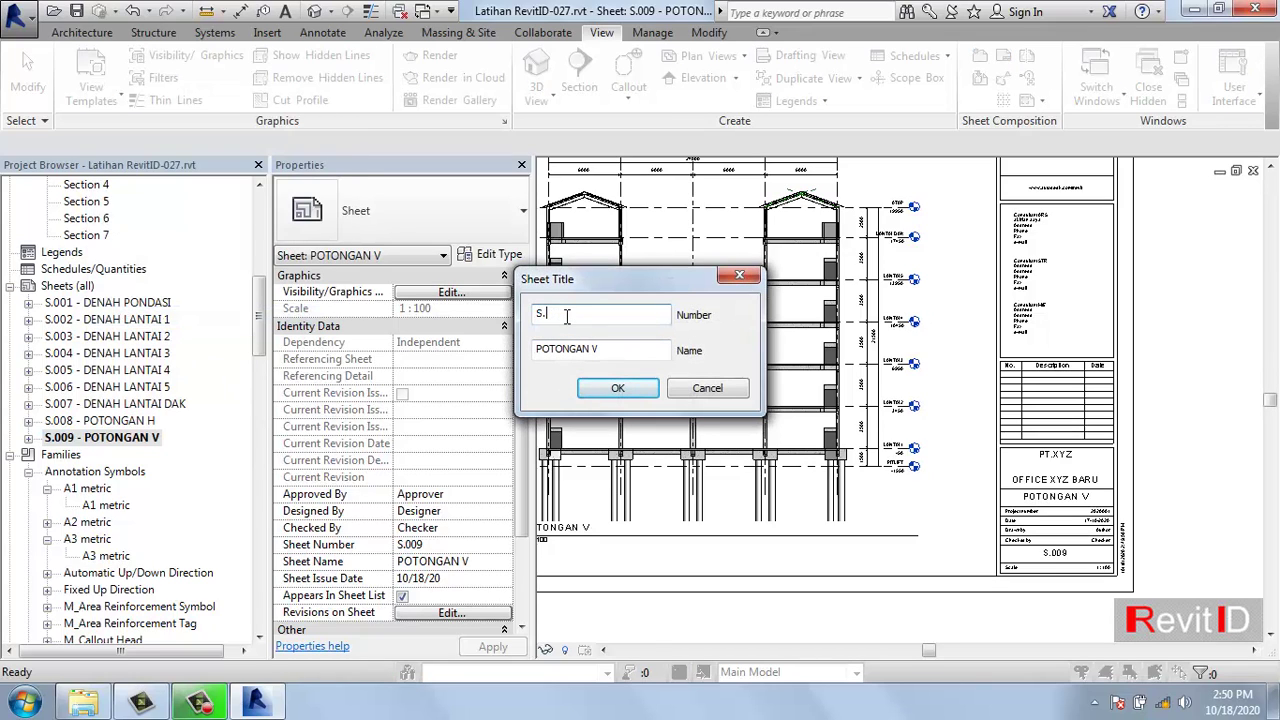
{"action": "key", "text": "BackSpace"}
{"action": "left_click", "coordinate": [652, 395]}
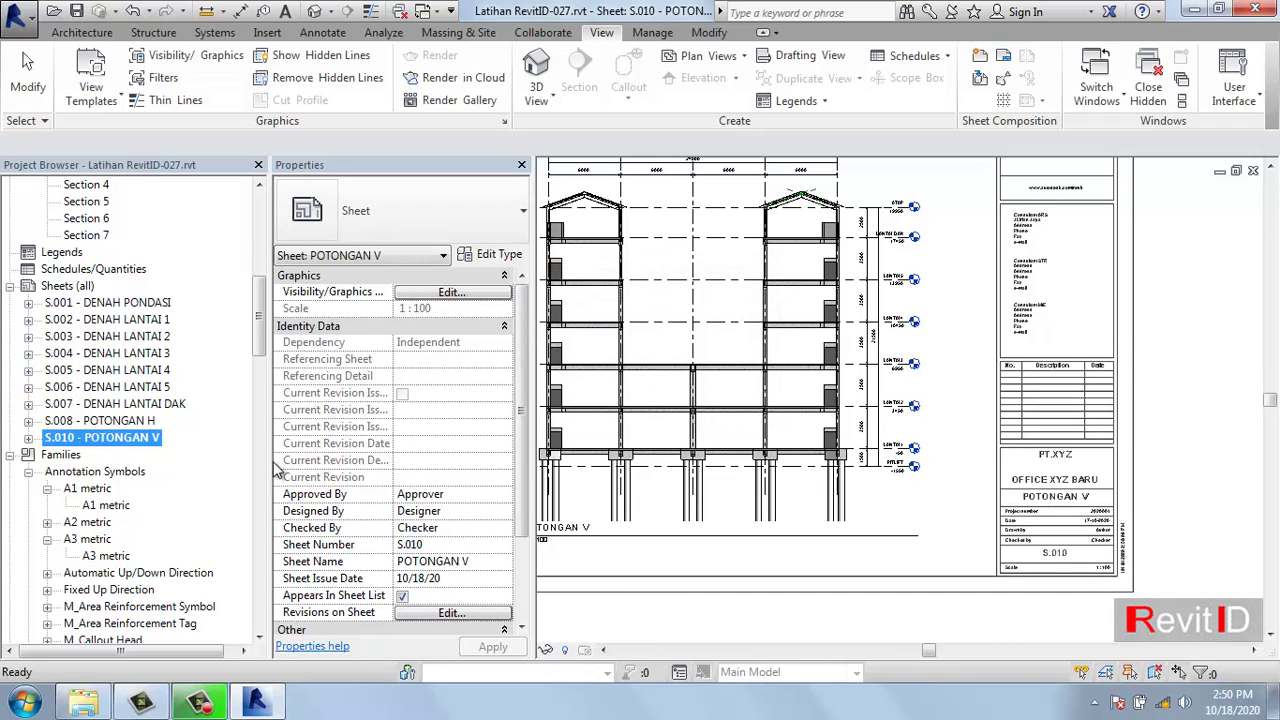
- Rename sheet S.008 as POTONGAN H1
{"action": "left_click", "coordinate": [100, 421]}
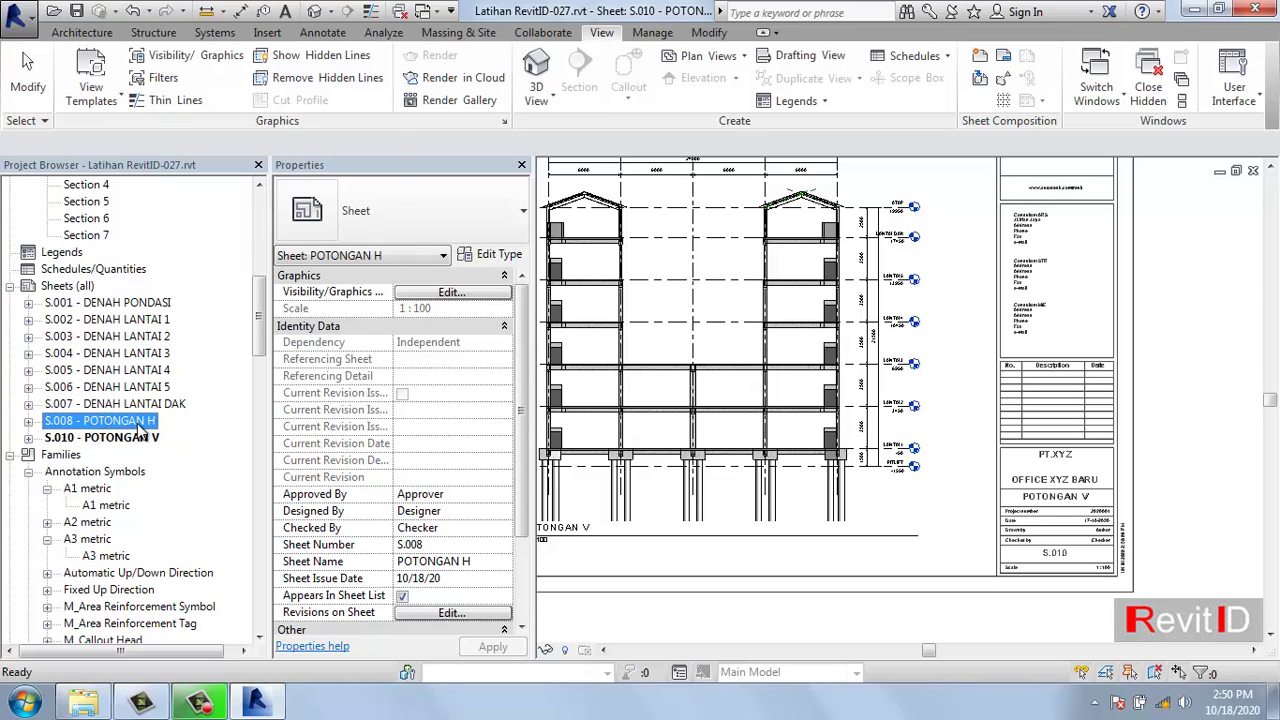
{"action": "right_click", "coordinate": [141, 432]}
{"action": "left_click", "coordinate": [290, 304]}
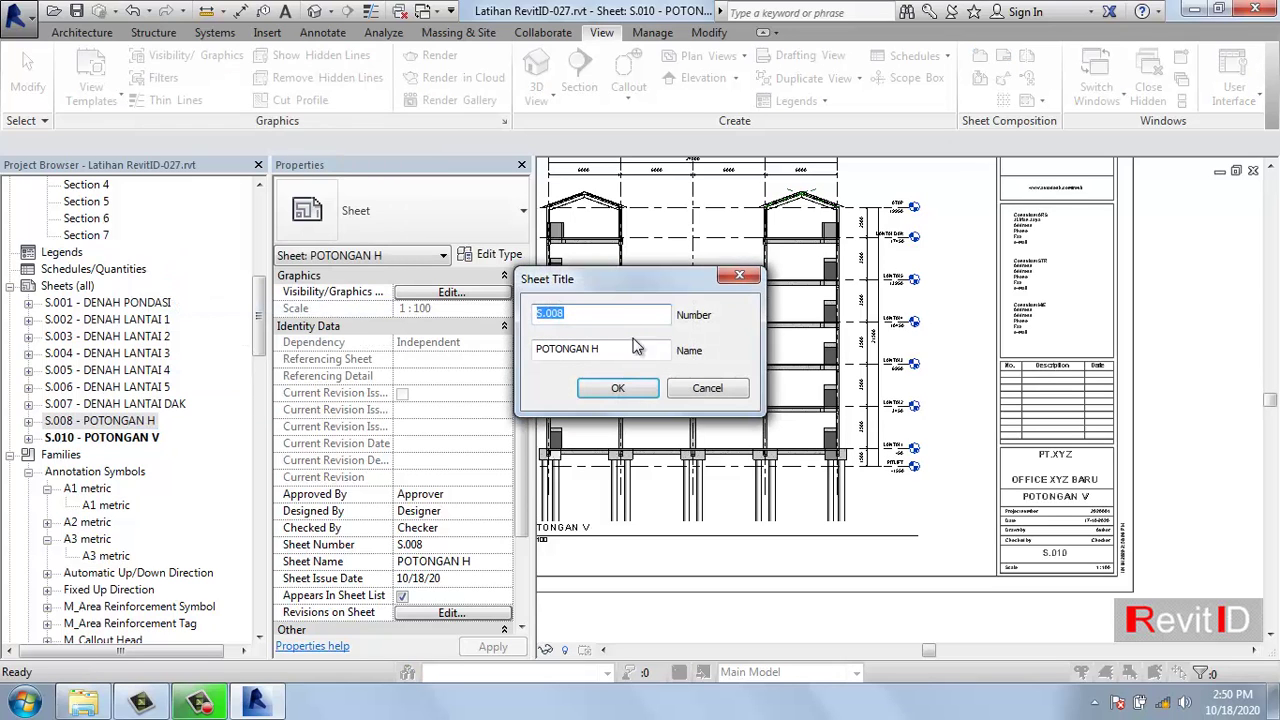
{"action": "left_click", "coordinate": [628, 350]}
{"action": "type", "text": "1"}
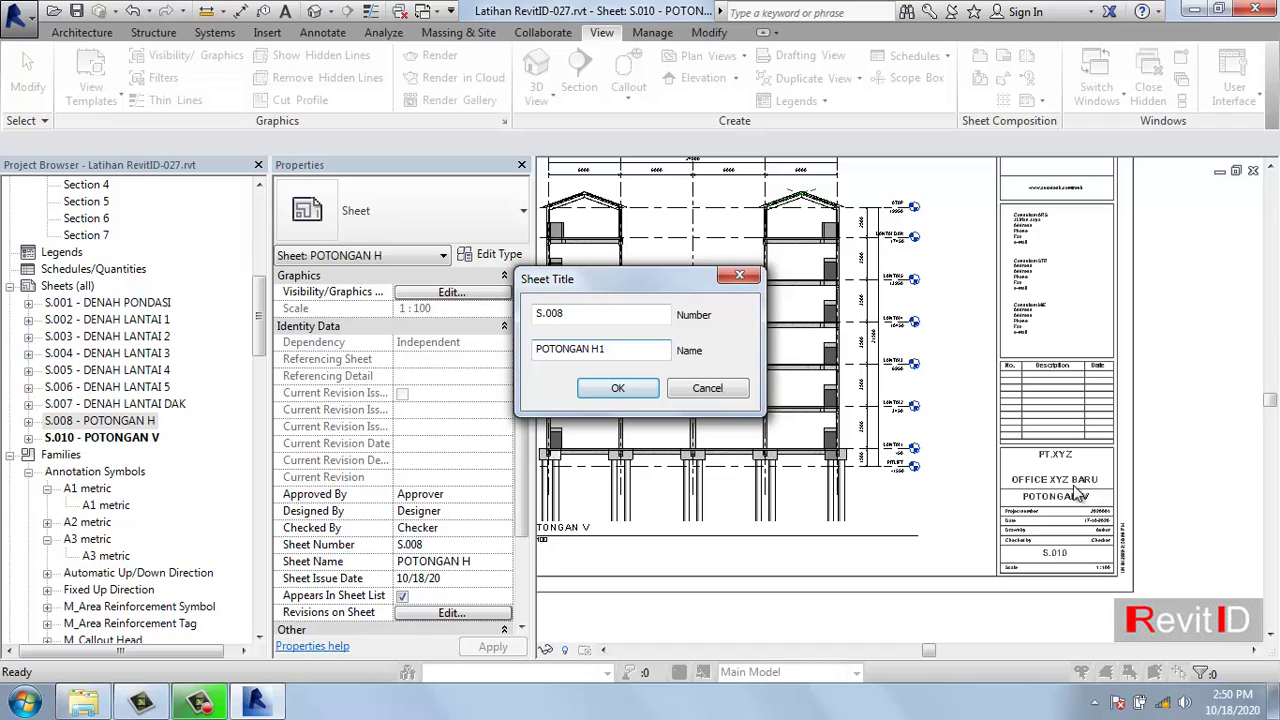
{"action": "left_click", "coordinate": [620, 390]}
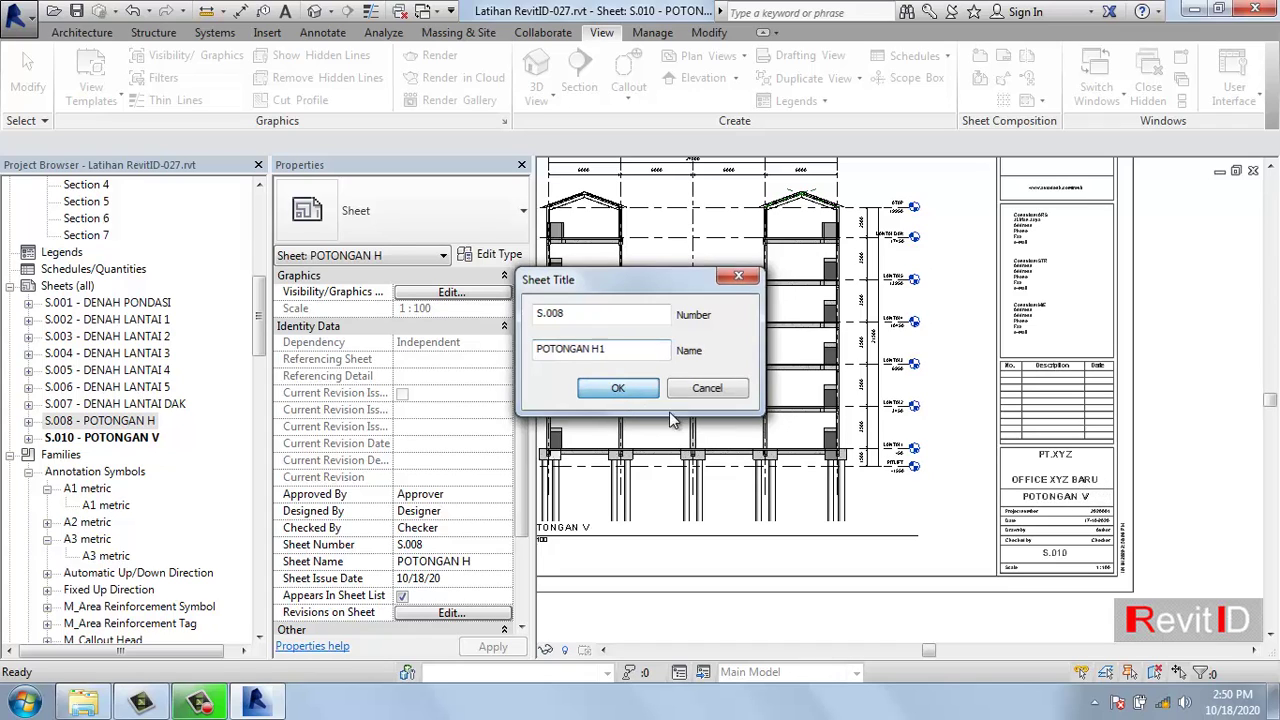
{"action": "left_click", "coordinate": [62, 287]}
{"action": "right_click", "coordinate": [62, 287]}
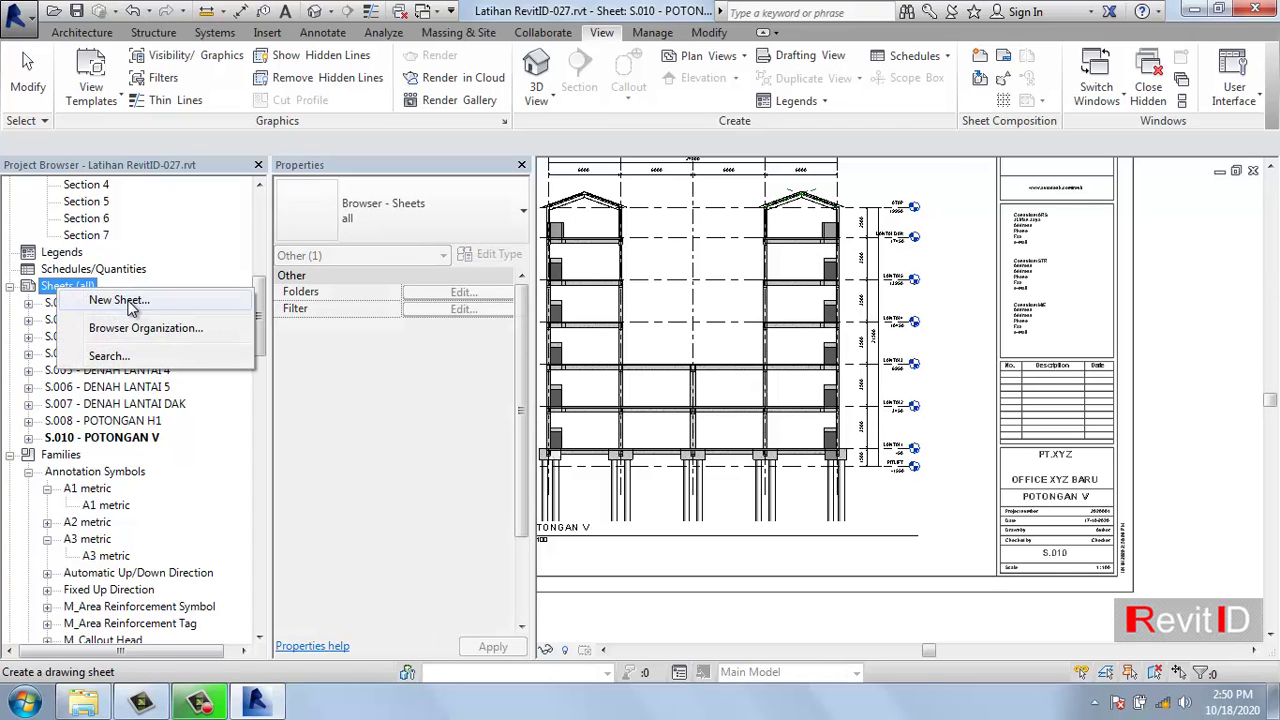
{"action": "left_click", "coordinate": [903, 470]}
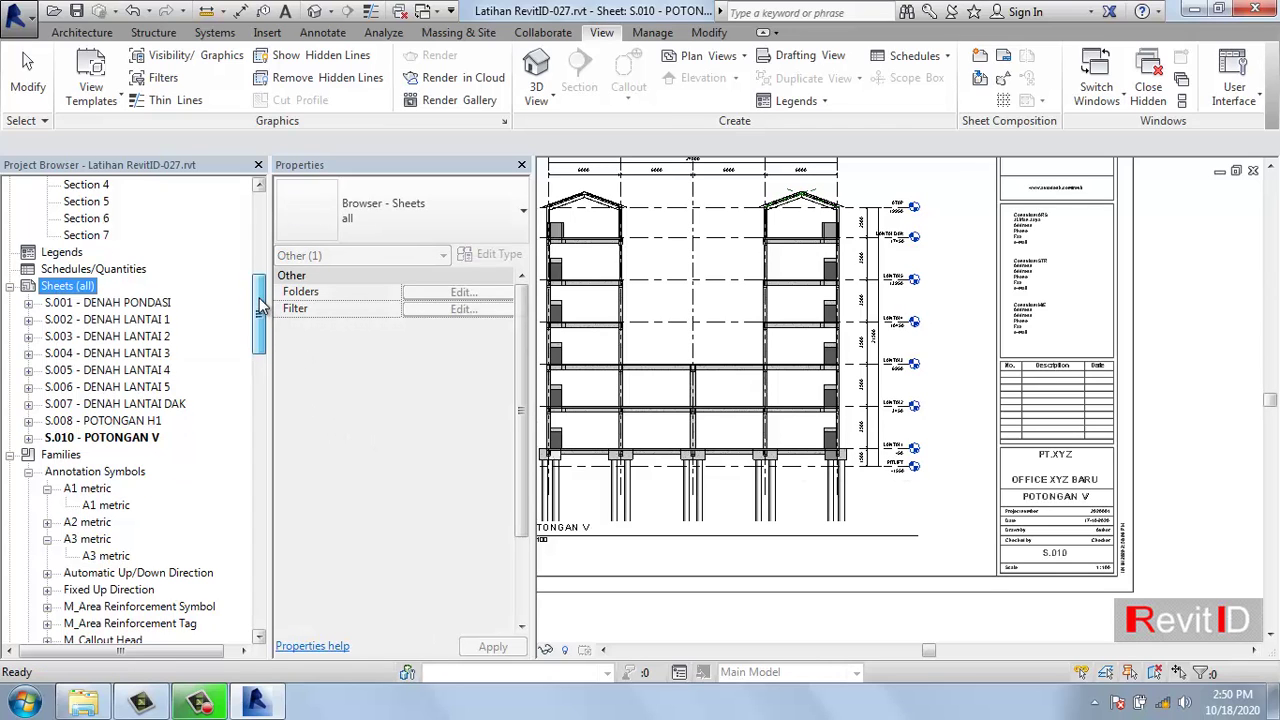
- Open section POTONGAN H2 and check the whole section
{"action": "left_click_drag", "start_coordinate": [258, 330], "coordinate": [258, 308]}
{"action": "left_click", "coordinate": [100, 269]}
{"action": "double_click", "coordinate": [102, 252]}
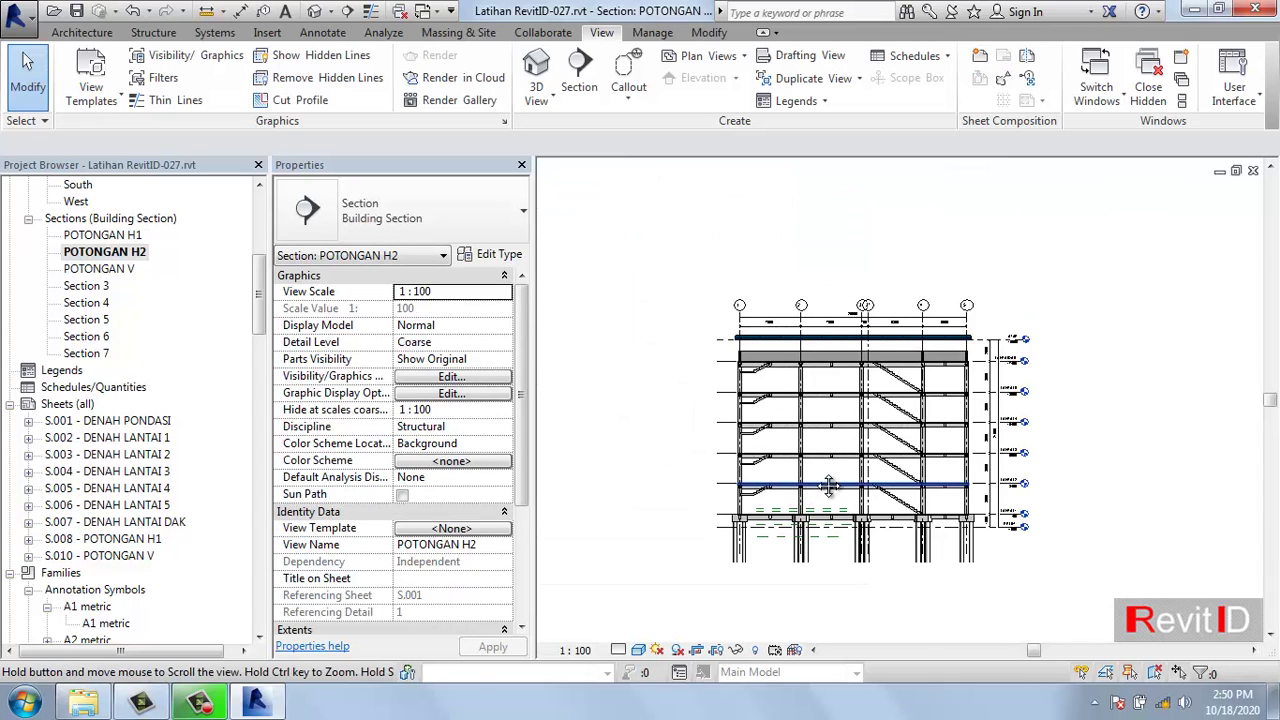
{"action": "middle_click_drag", "start_coordinate": [875, 421], "coordinate": [875, 403]}
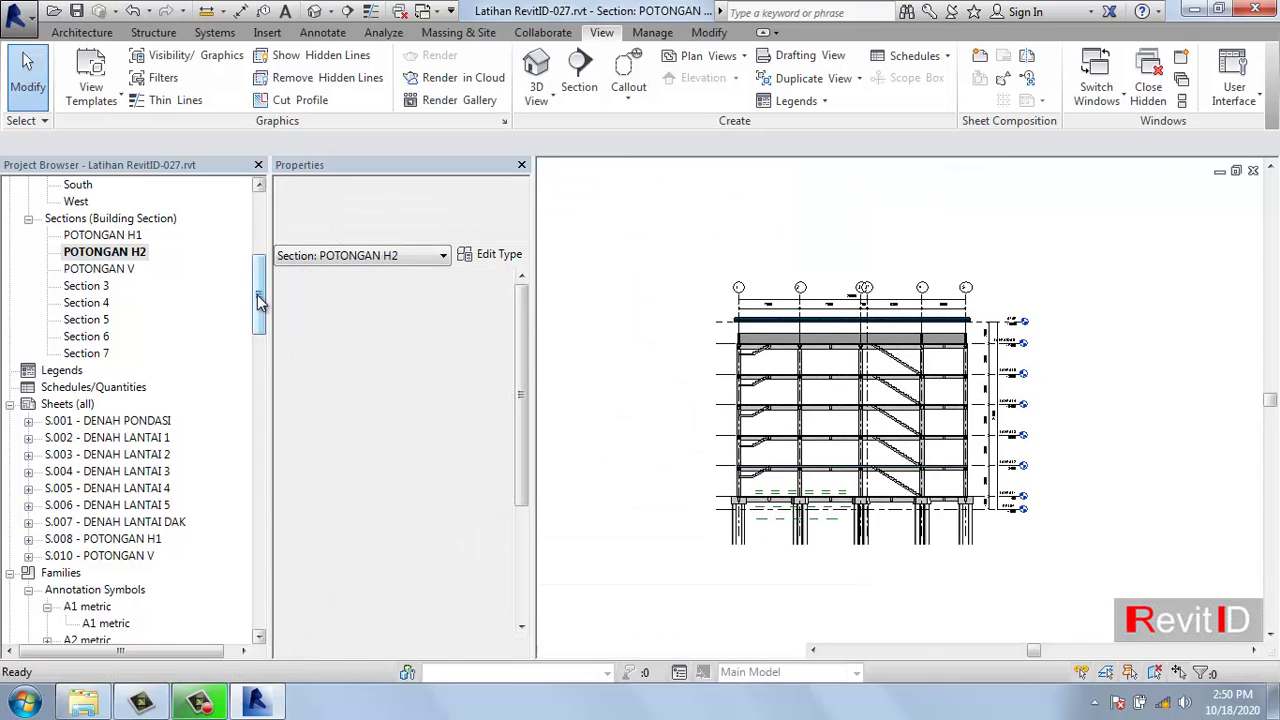
- Create a new sheet with the A2 metric titleblock
{"action": "left_click_drag", "start_coordinate": [257, 294], "coordinate": [257, 322]}
{"action": "left_click", "coordinate": [65, 269]}
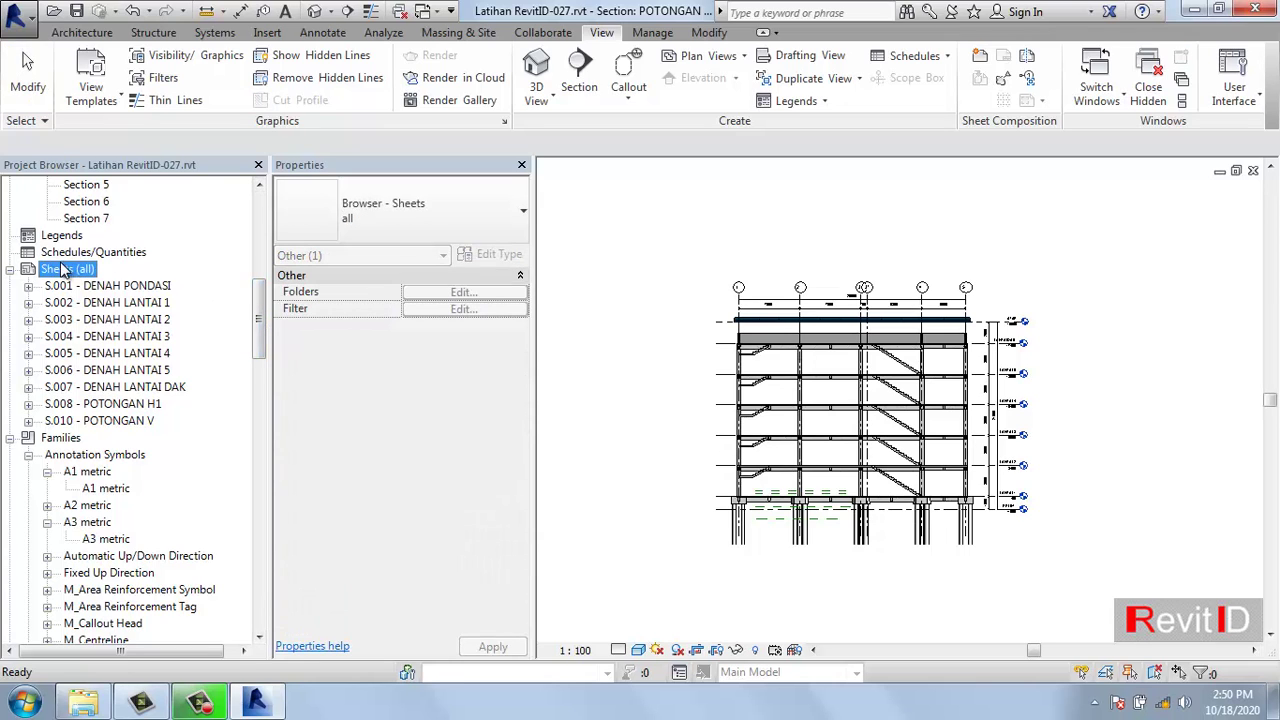
{"action": "right_click", "coordinate": [68, 273]}
{"action": "left_click", "coordinate": [120, 281]}
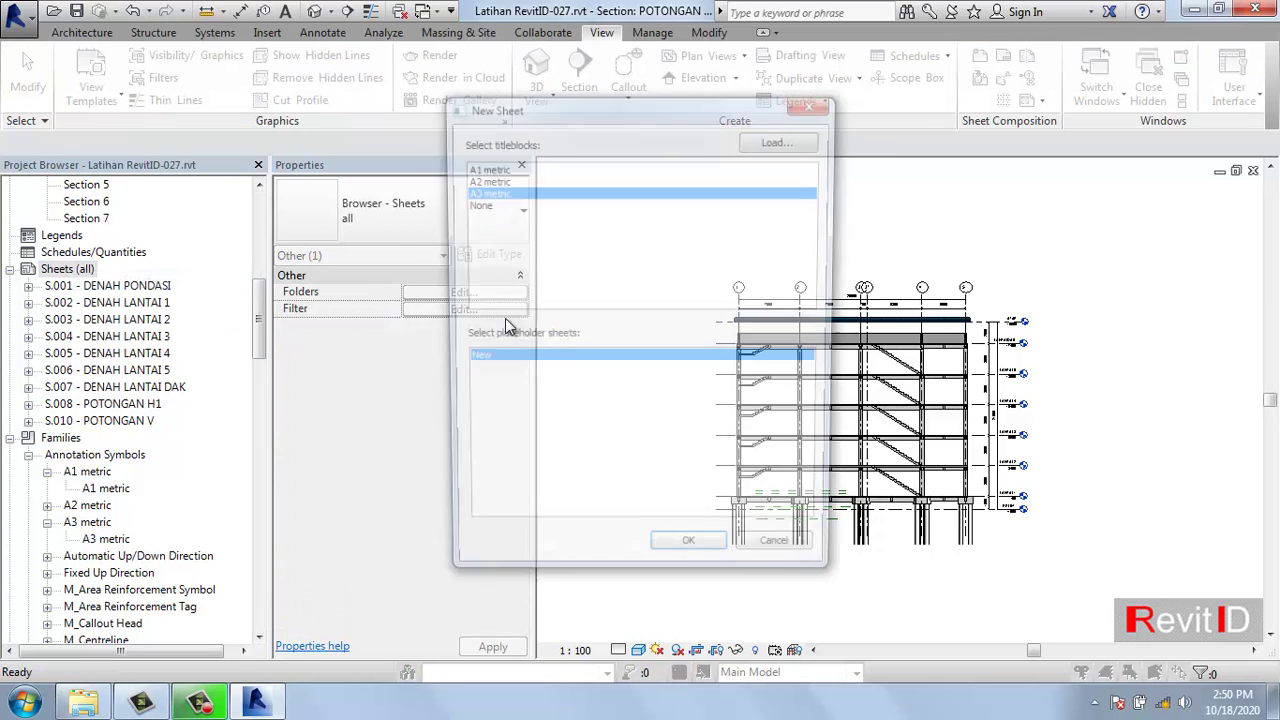
{"action": "left_click", "coordinate": [666, 558]}
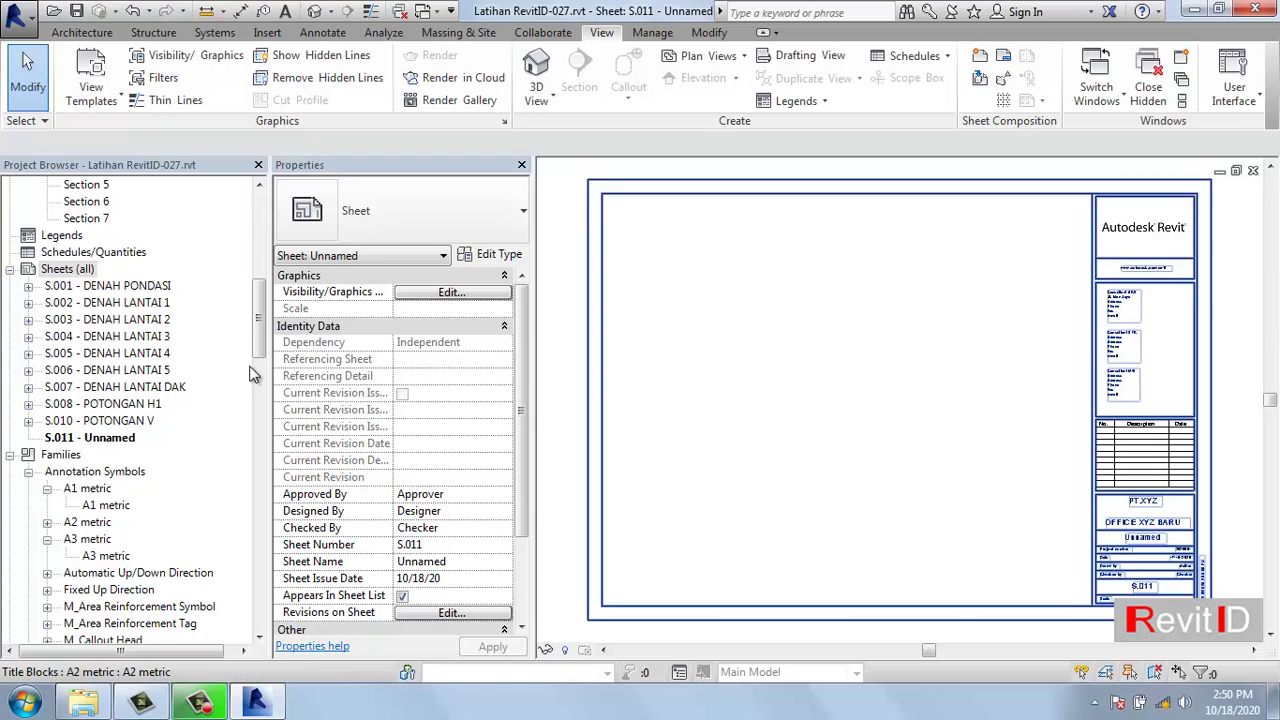
- Set the new sheet's number to S.009 and its name to POTONGAN H2
{"action": "right_click", "coordinate": [105, 445]}
{"action": "left_click", "coordinate": [162, 320]}
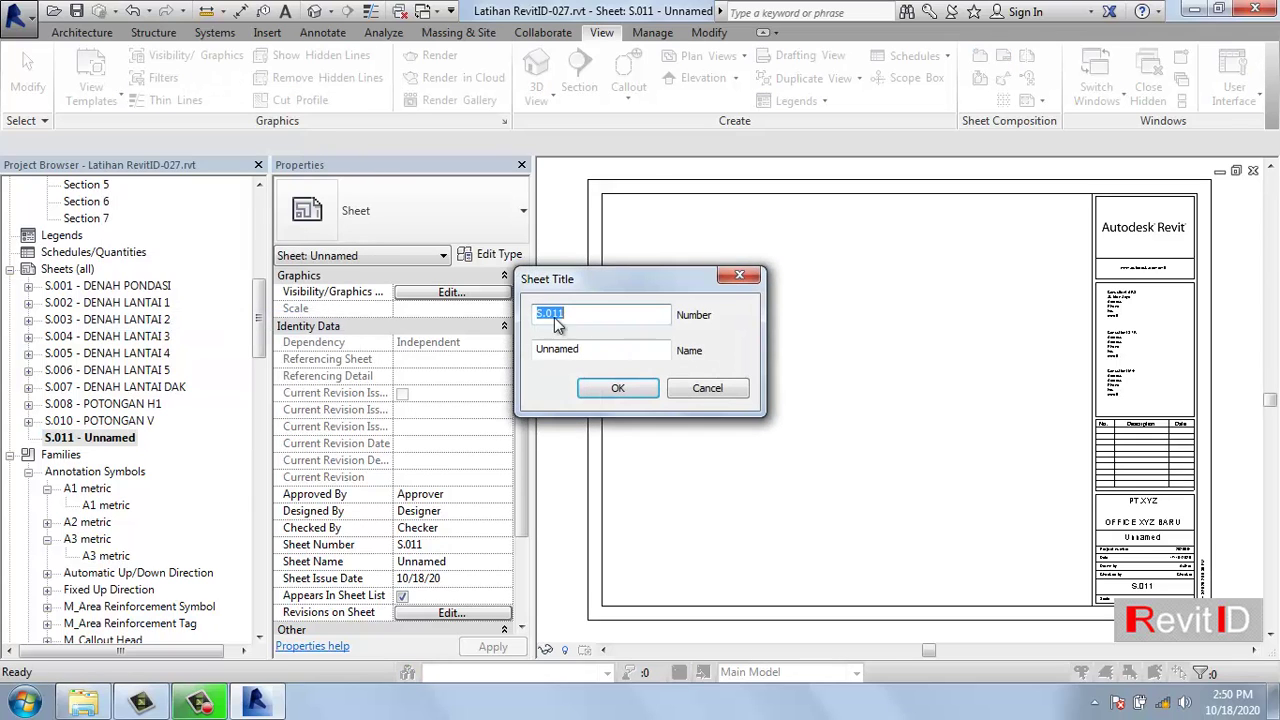
{"action": "left_click", "coordinate": [599, 318]}
{"action": "key", "text": "BackSpace"}
{"action": "left_click", "coordinate": [591, 352]}
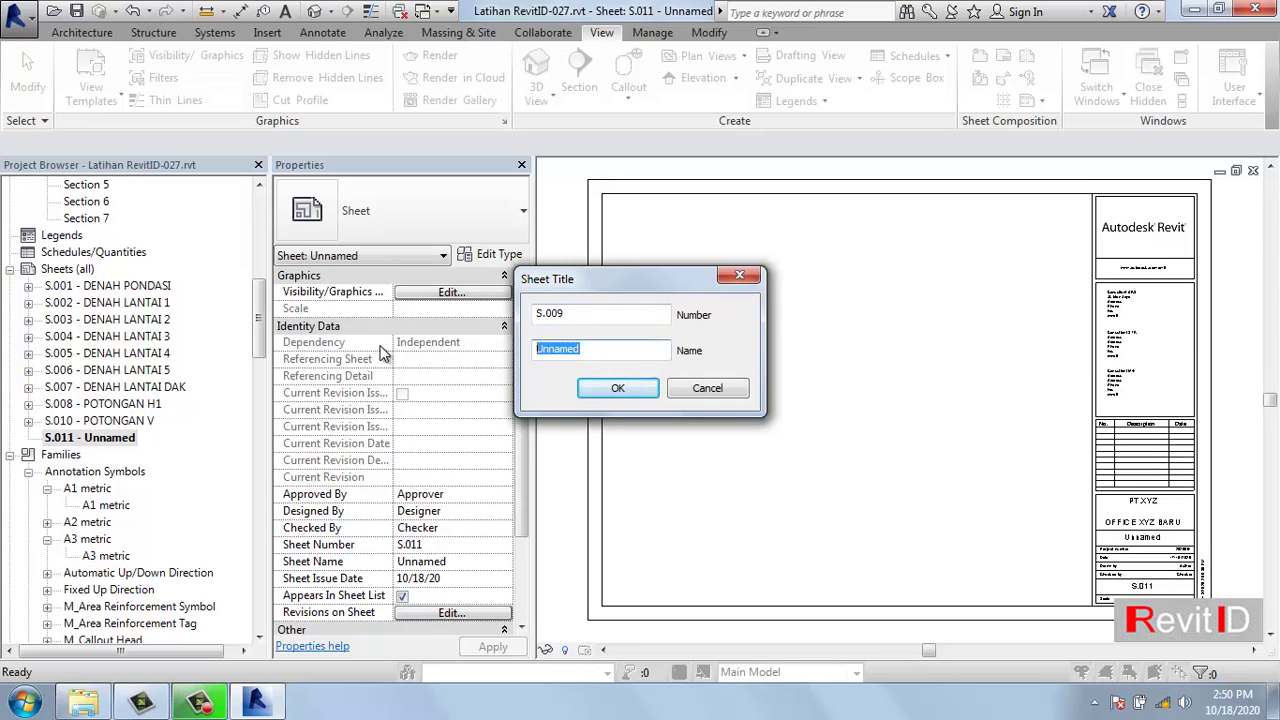
{"action": "double_click", "coordinate": [596, 352]}
{"action": "type", "text": "POTONGAN H2"}
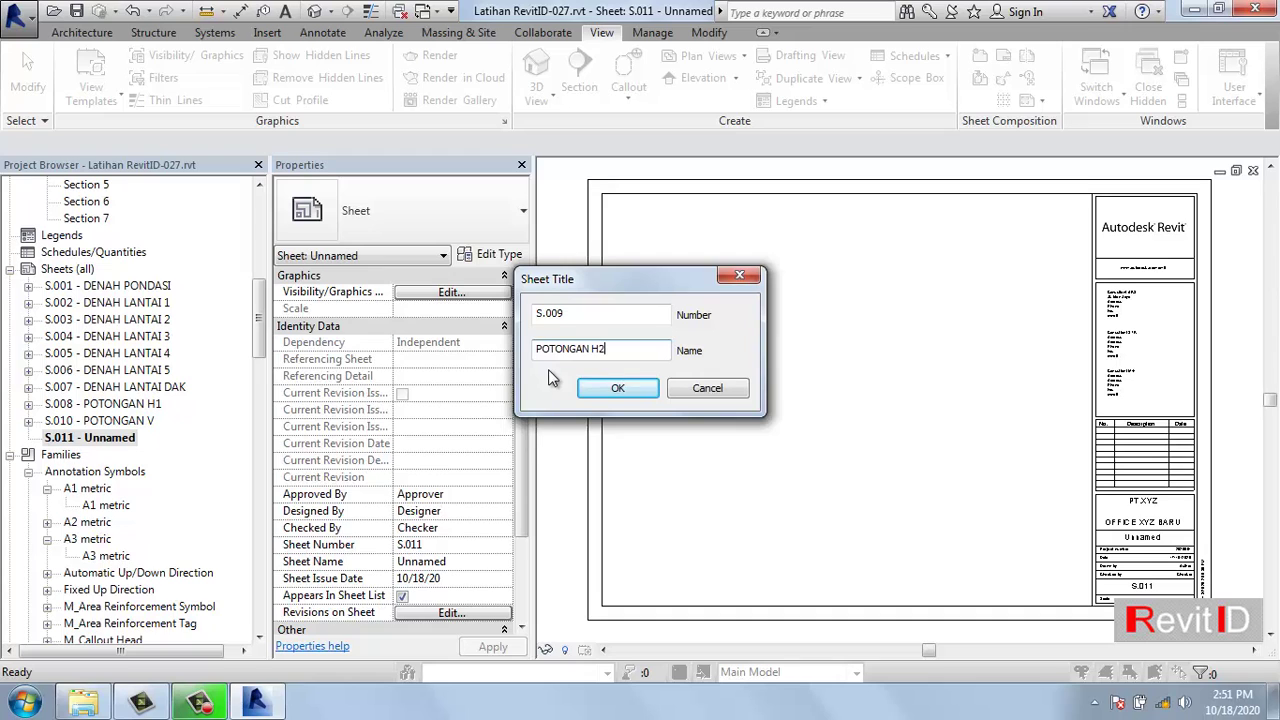
{"action": "left_click", "coordinate": [636, 392]}
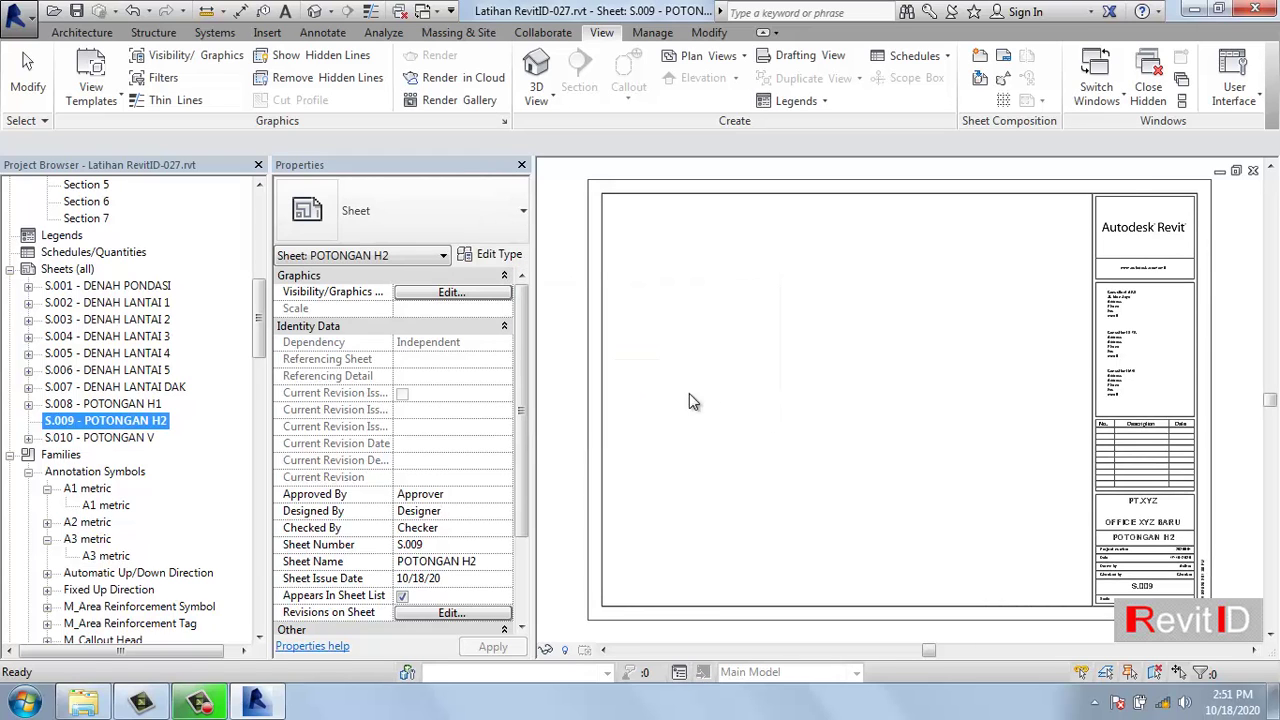
- Place the section view POTONGAN H2 centrally within the frame of sheet S.009
{"action": "left_click_drag", "start_coordinate": [262, 299], "coordinate": [265, 215]}
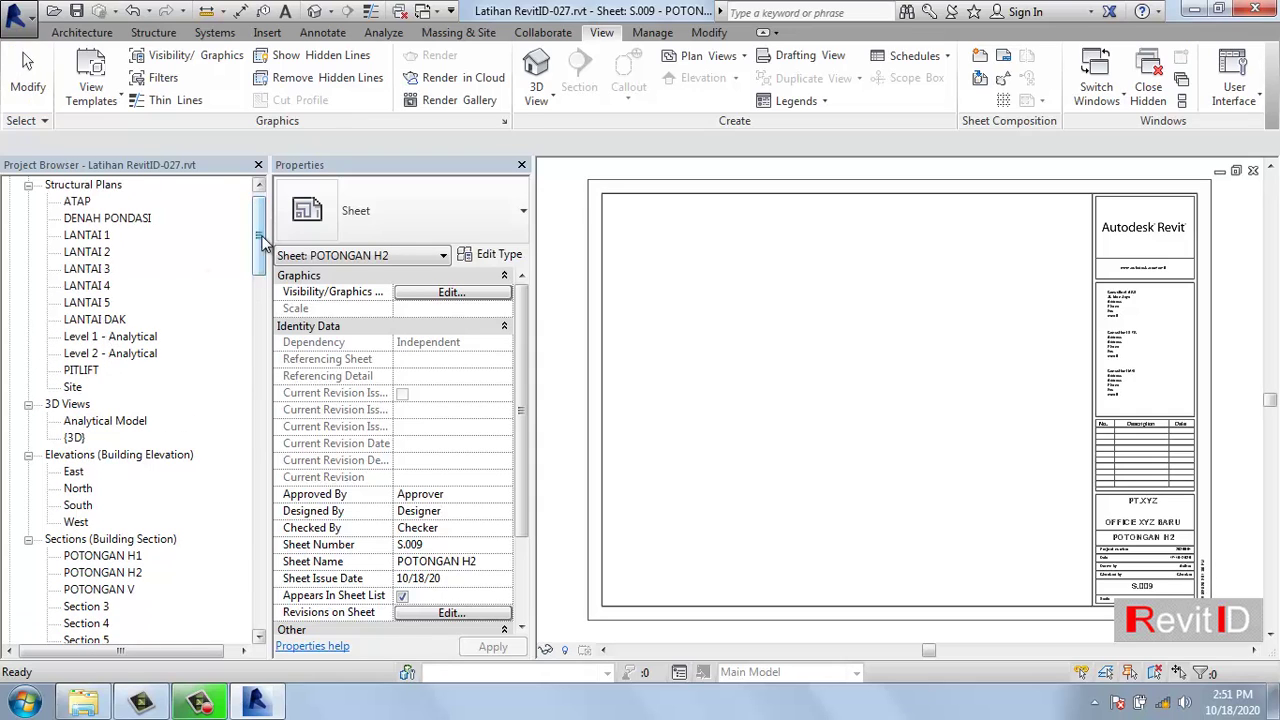
{"action": "left_click_drag", "start_coordinate": [263, 243], "coordinate": [263, 272]}
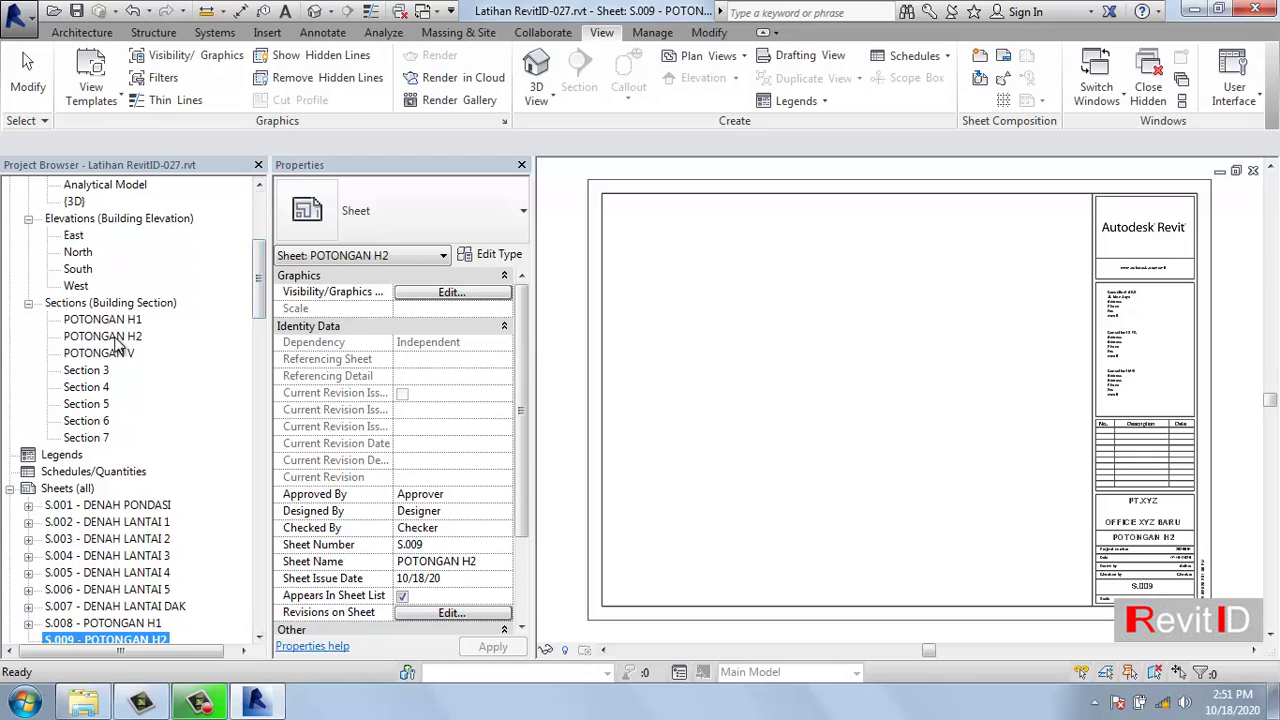
{"action": "left_click", "coordinate": [115, 338]}
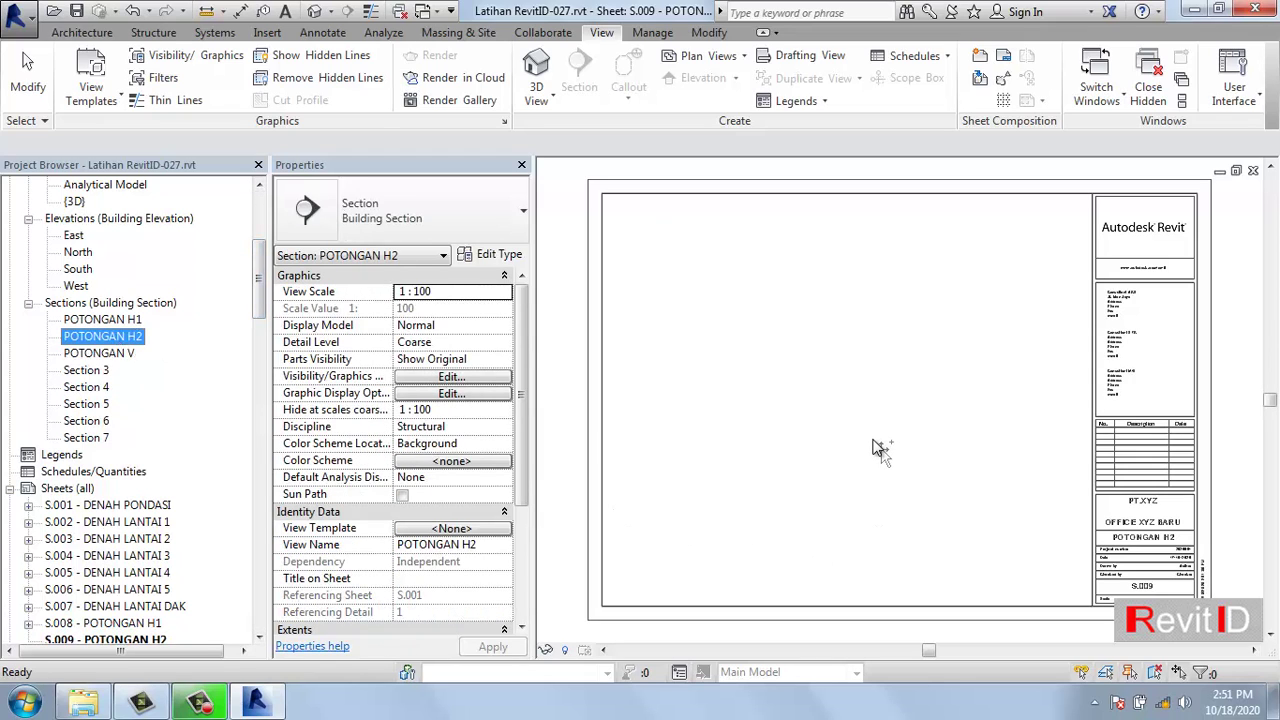
{"action": "left_click_drag", "start_coordinate": [877, 448], "coordinate": [874, 440]}
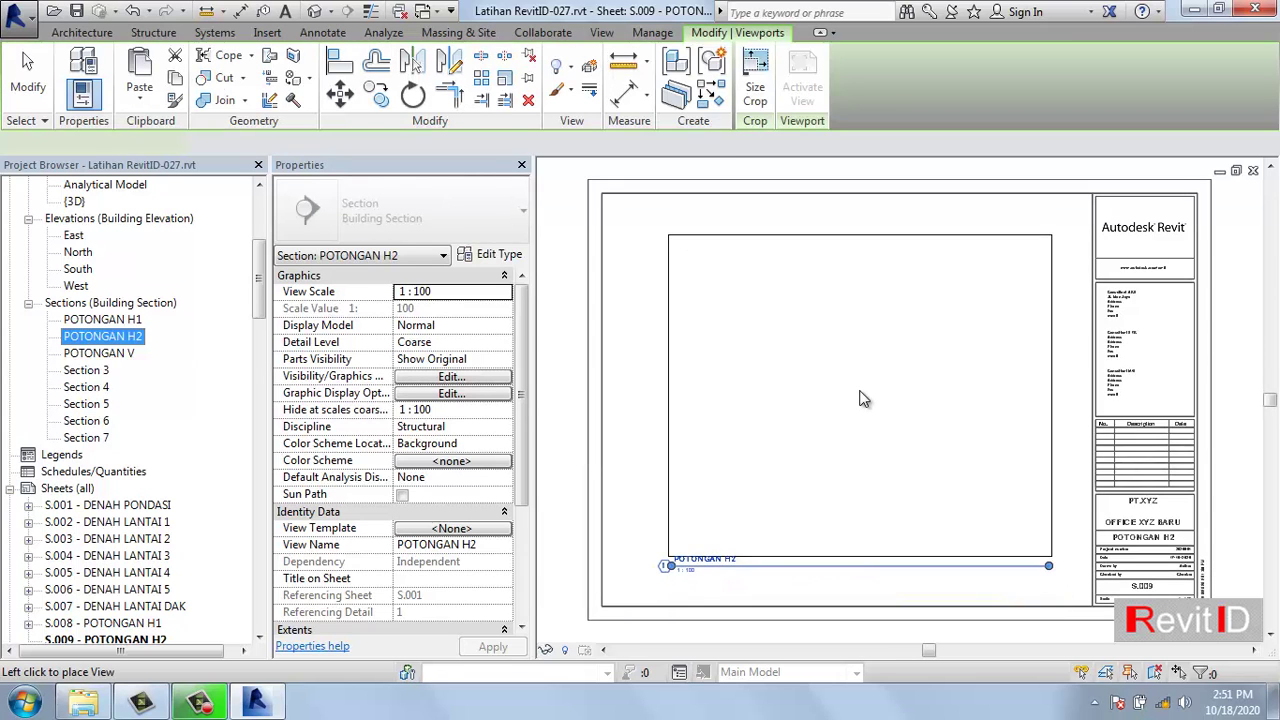
{"action": "left_click", "coordinate": [861, 392]}
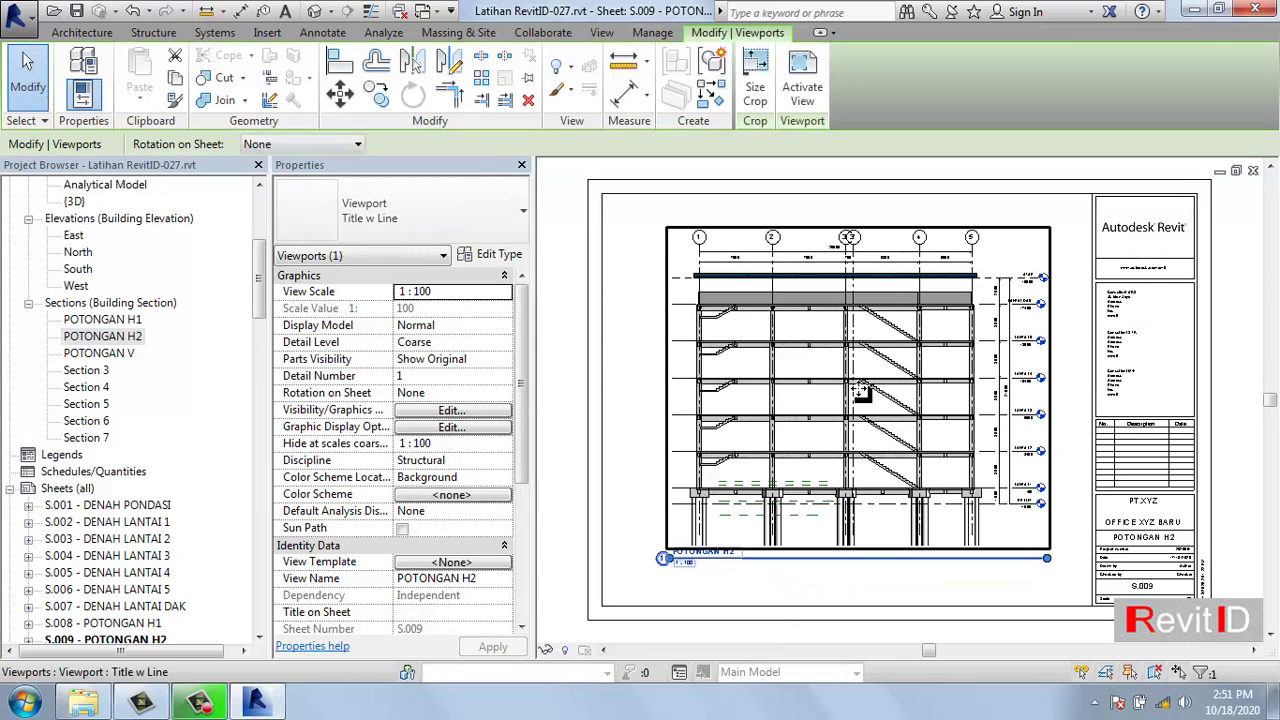
{"action": "key", "text": "Escape"}
{"action": "scroll", "coordinate": [770, 402], "scroll_direction": "down", "scroll_amount": 1}
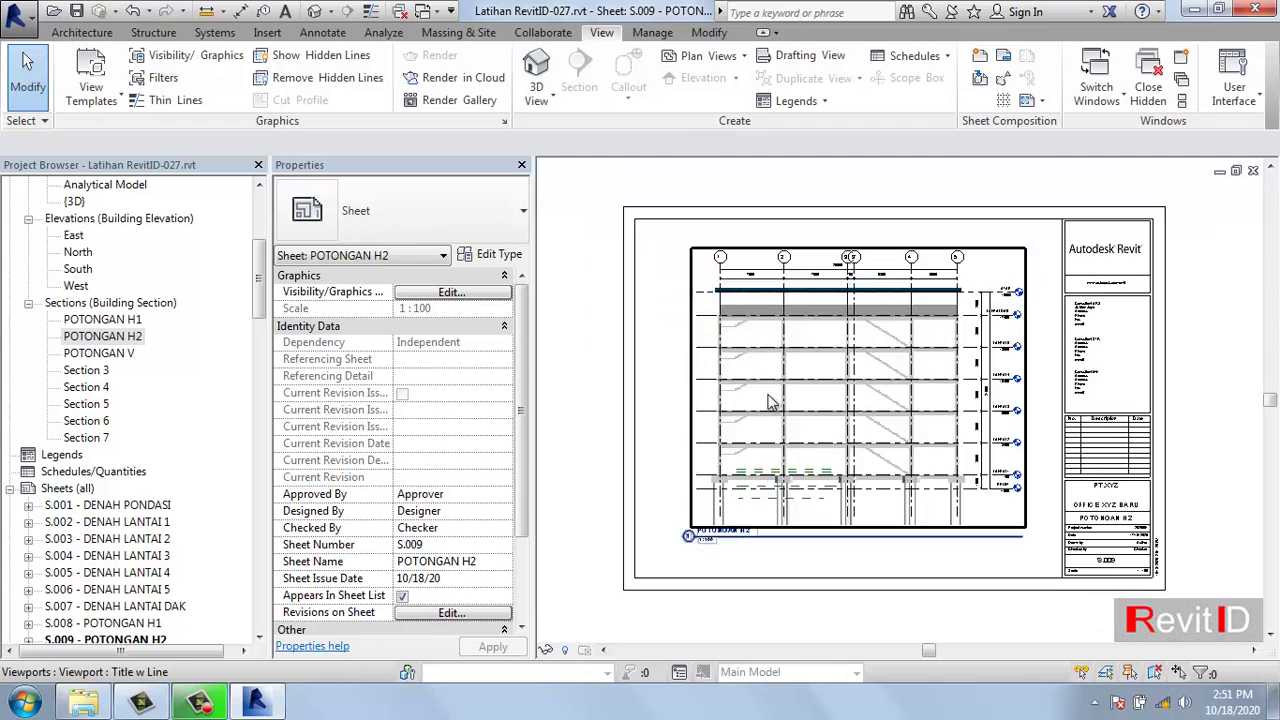
{"action": "scroll", "coordinate": [775, 410], "scroll_direction": "down", "scroll_amount": 2}
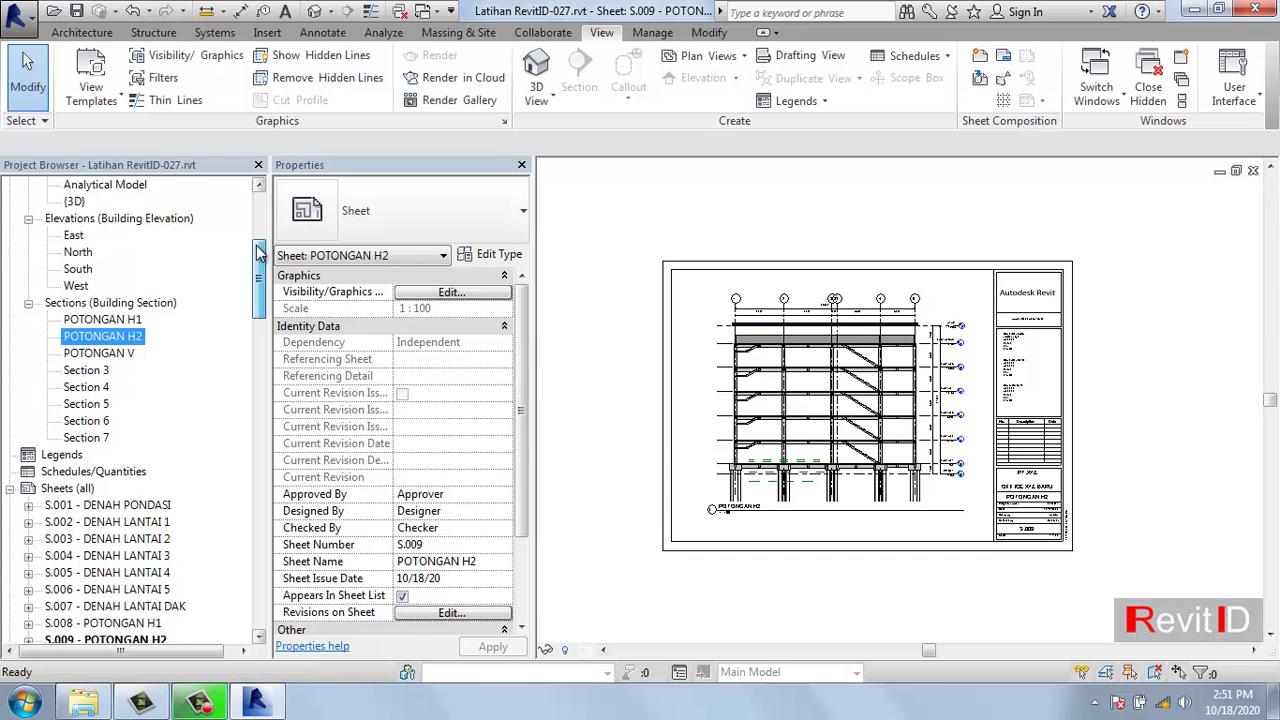
- Open the LANTAI 1 structural plan and check the detail and sheet references on the POTONGAN section marks
{"action": "scroll", "coordinate": [262, 215], "scroll_direction": "up", "scroll_amount": 4}
{"action": "double_click", "coordinate": [88, 218]}
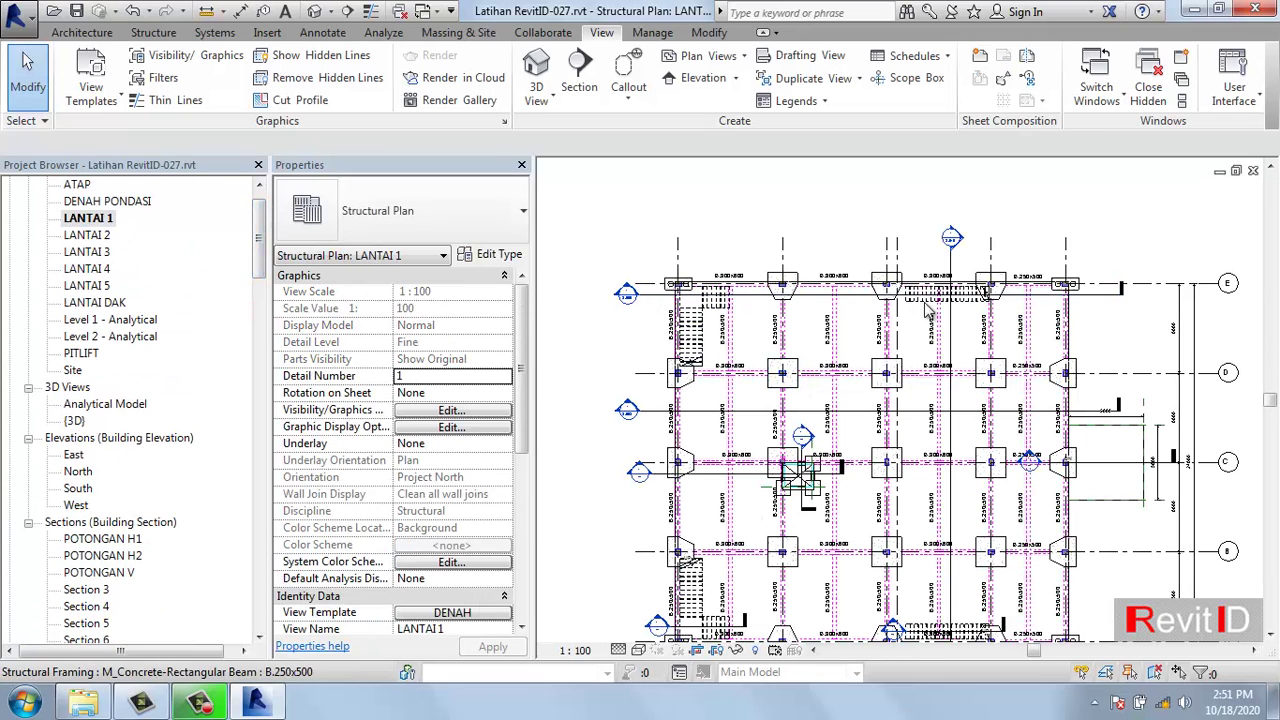
{"action": "scroll", "coordinate": [915, 424], "scroll_direction": "up", "scroll_amount": 2}
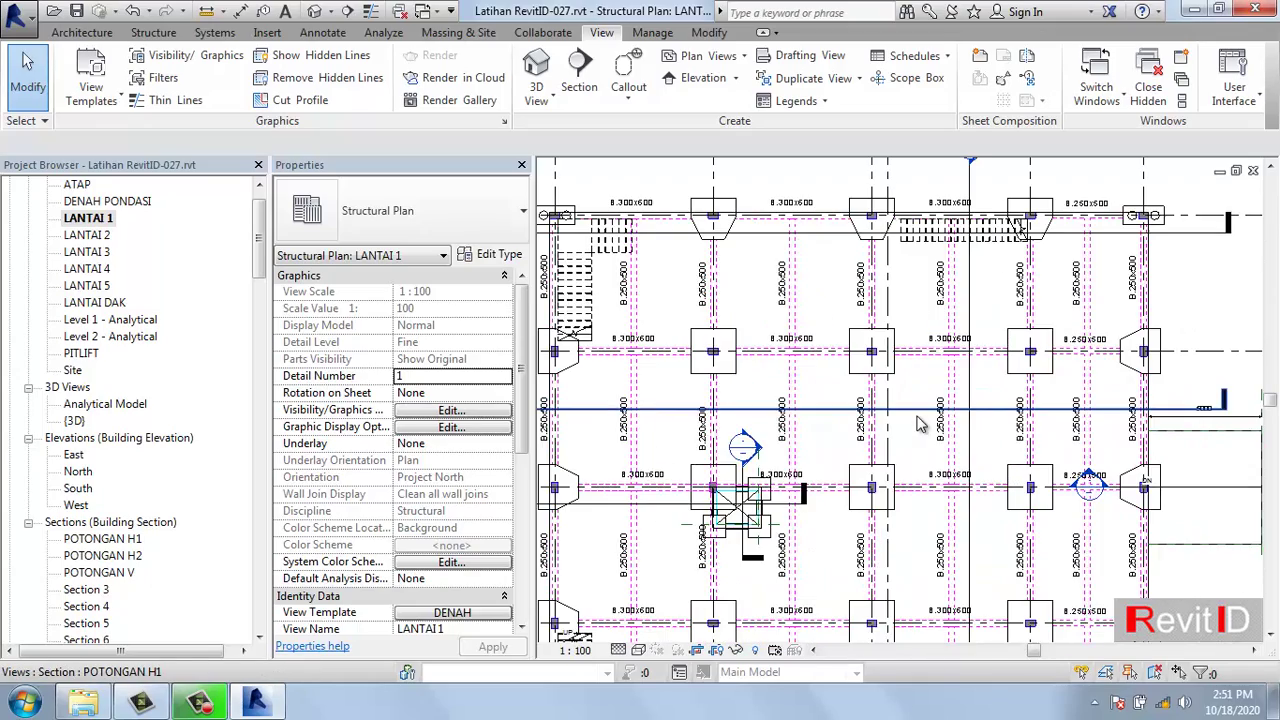
{"action": "middle_click_drag", "start_coordinate": [695, 418], "coordinate": [860, 424]}
{"action": "middle_click_drag", "start_coordinate": [676, 420], "coordinate": [522, 454]}
{"action": "scroll", "coordinate": [985, 197], "scroll_direction": "up", "scroll_amount": 3}
{"action": "scroll", "coordinate": [985, 197], "scroll_direction": "up", "scroll_amount": 1}
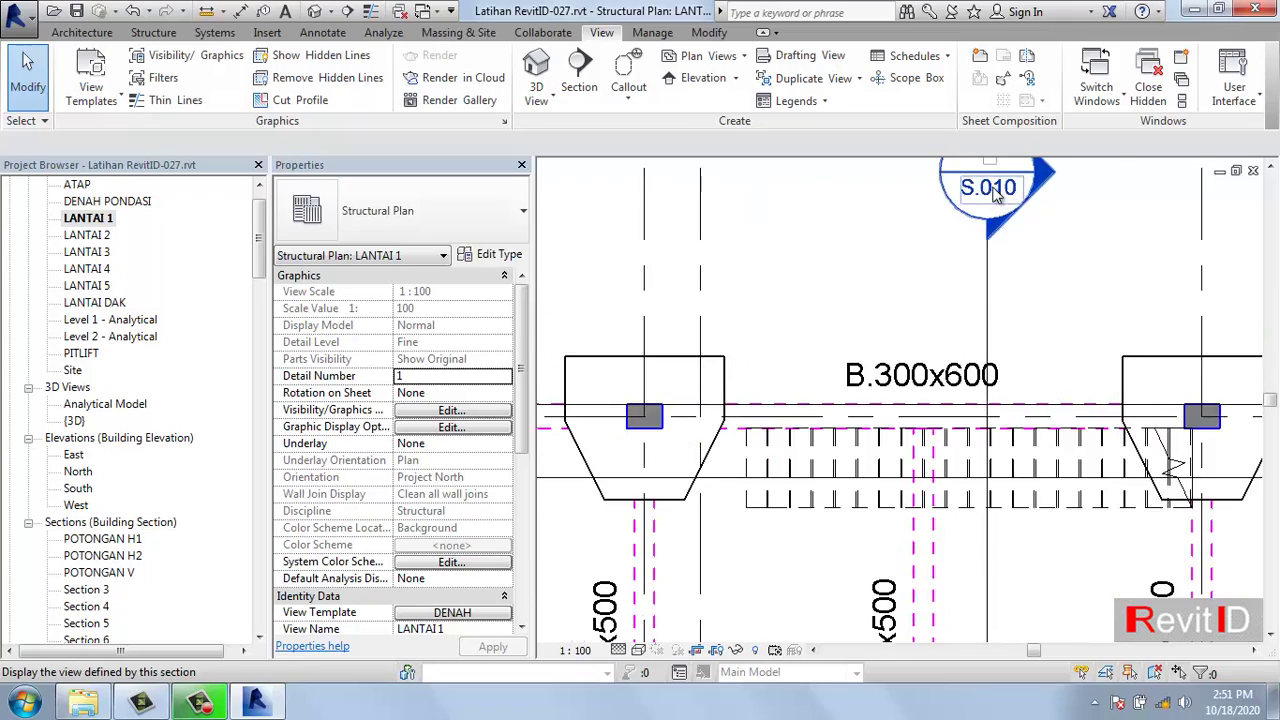
{"action": "scroll", "coordinate": [986, 194], "scroll_direction": "down", "scroll_amount": 1}
{"action": "middle_click_drag", "start_coordinate": [986, 196], "coordinate": [997, 218]}
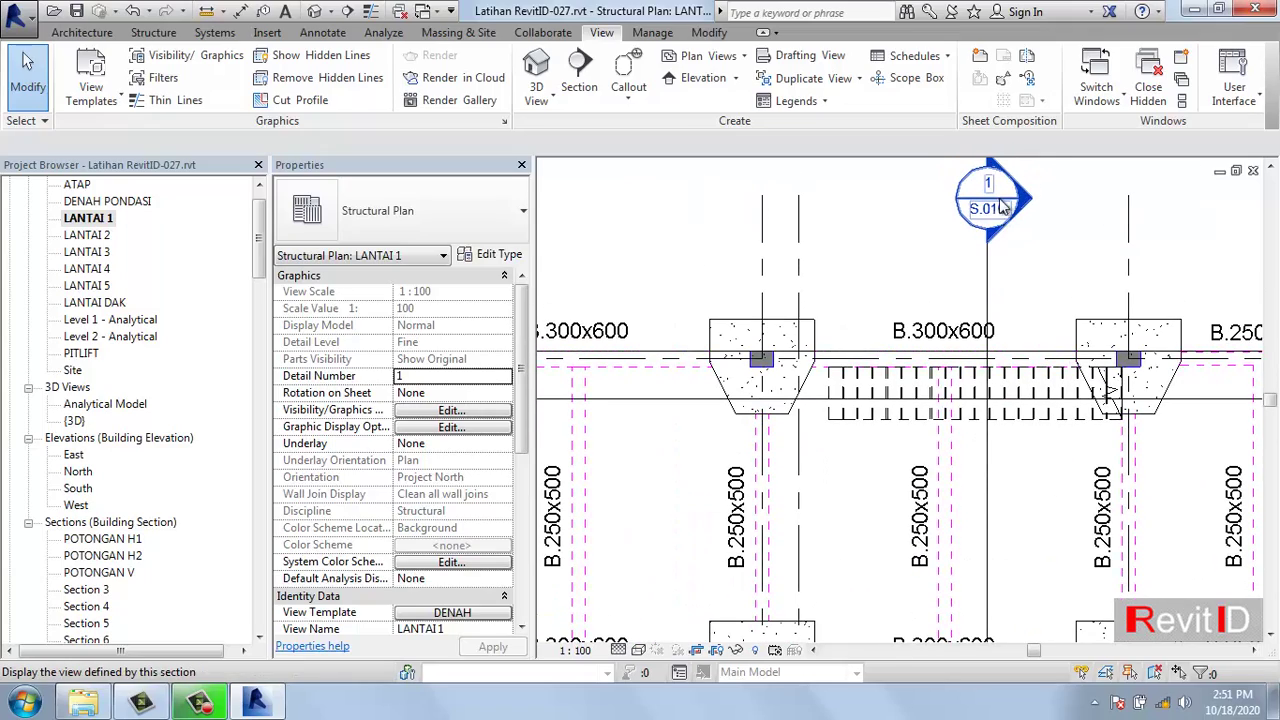
{"action": "scroll", "coordinate": [1000, 198], "scroll_direction": "down", "scroll_amount": 2}
{"action": "middle_click_drag", "start_coordinate": [783, 283], "coordinate": [930, 253]}
{"action": "scroll", "coordinate": [648, 275], "scroll_direction": "up", "scroll_amount": 1}
{"action": "middle_click_drag", "start_coordinate": [620, 410], "coordinate": [735, 318]}
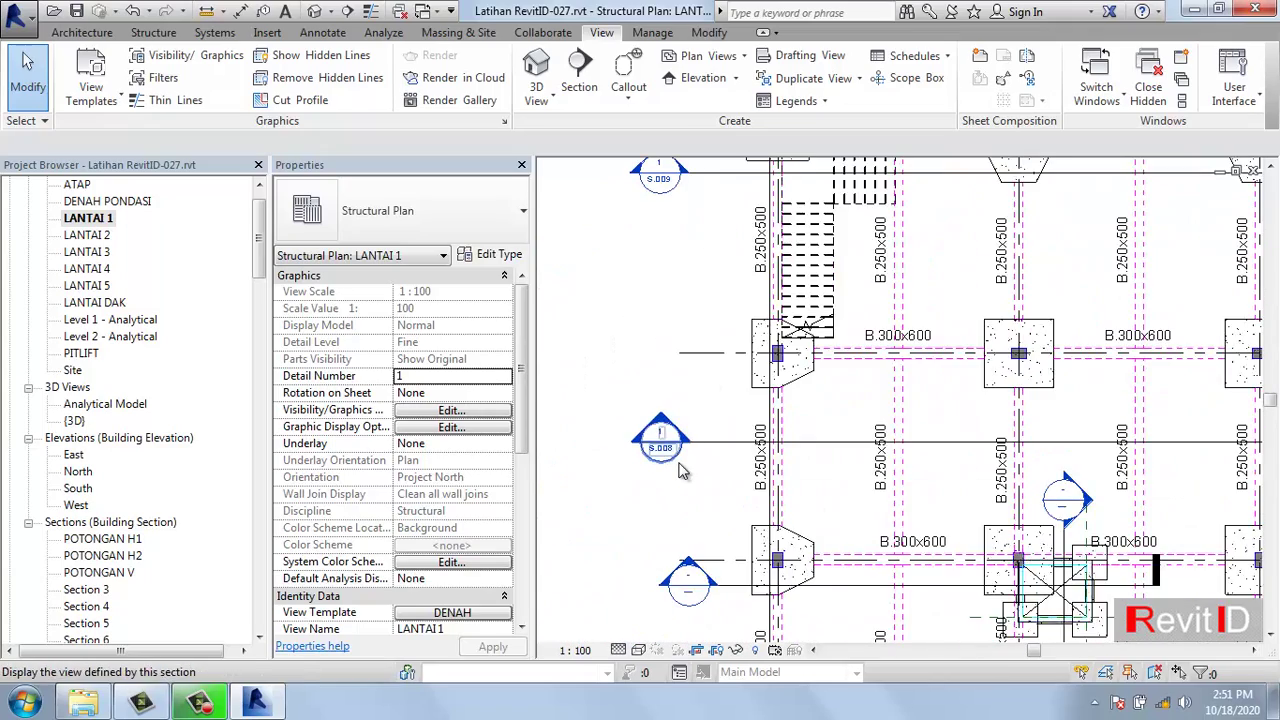
{"action": "scroll", "coordinate": [680, 470], "scroll_direction": "up", "scroll_amount": 2}
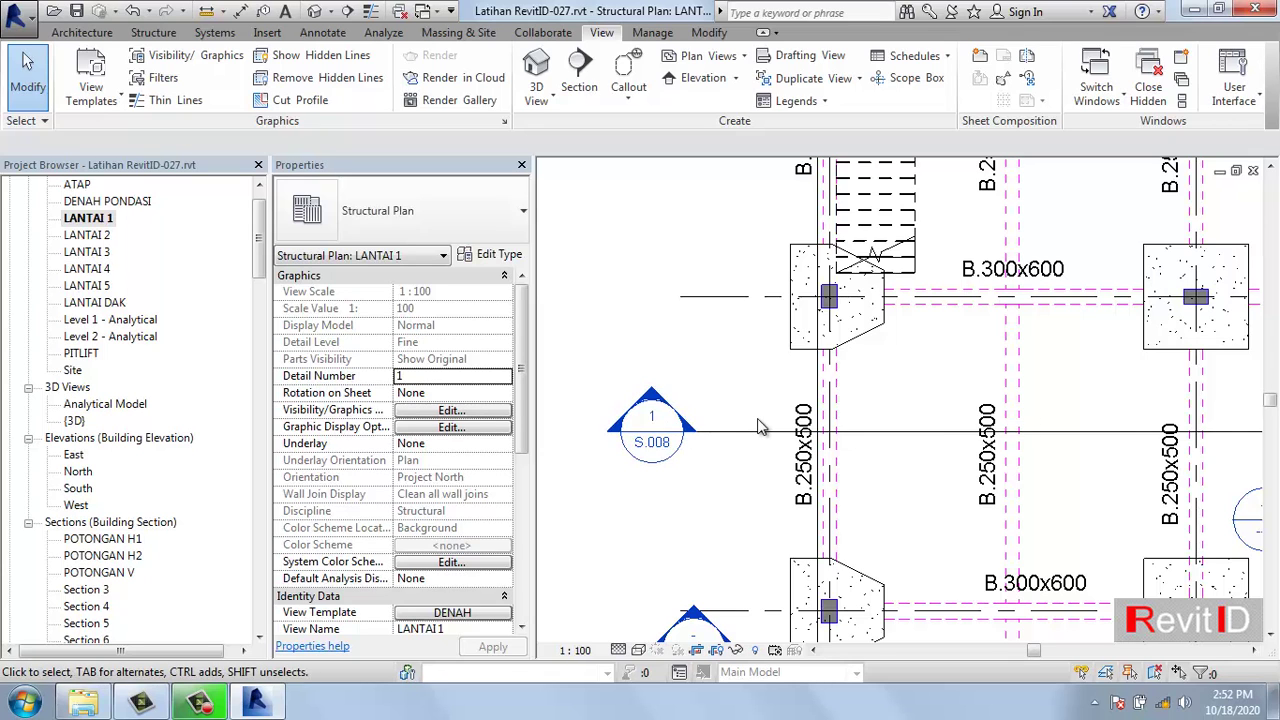
{"action": "scroll", "coordinate": [690, 425], "scroll_direction": "down", "scroll_amount": 3}
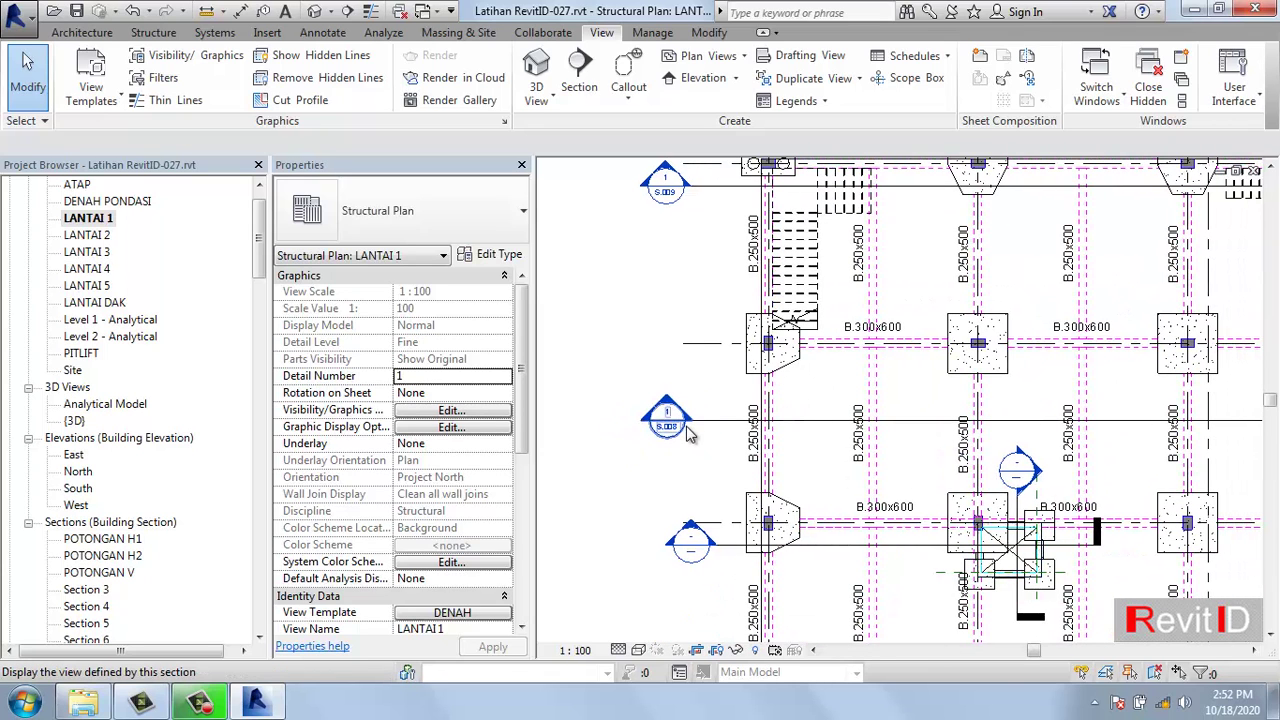
- Check the detail number properties of the POTONGAN H1 and POTONGAN H2 section lines on the plan
{"action": "left_click", "coordinate": [736, 430]}
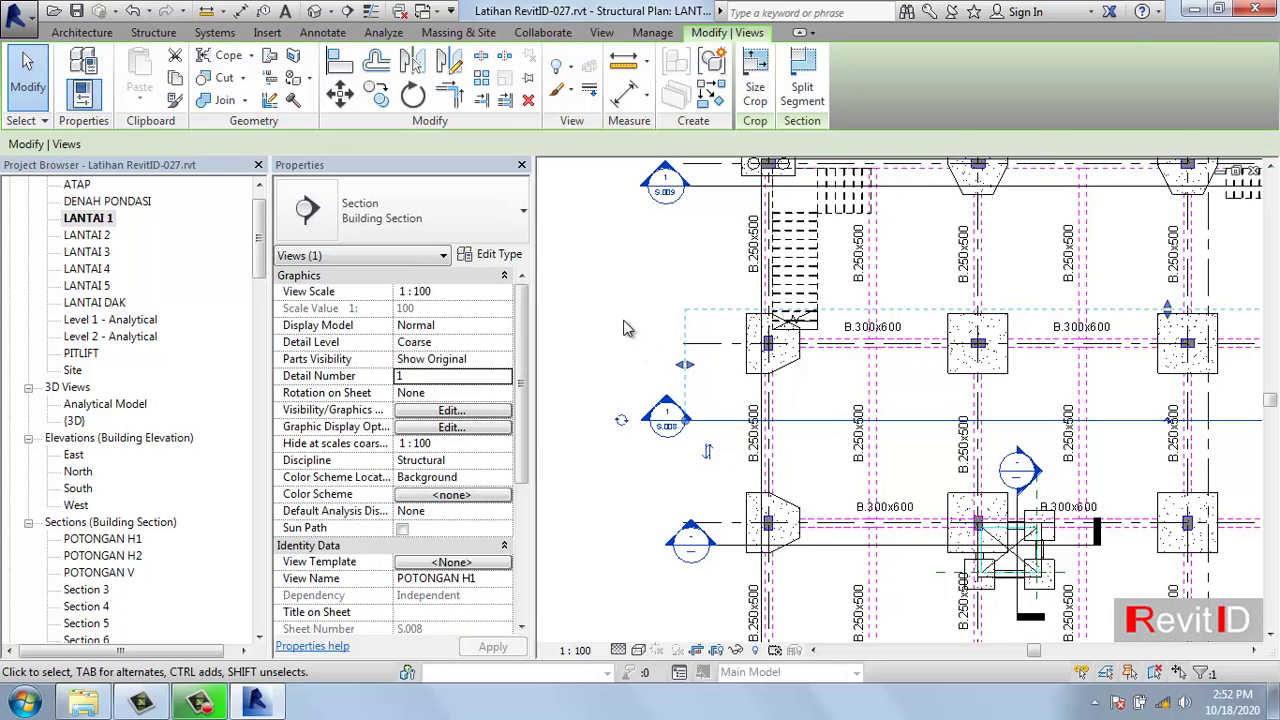
{"action": "key", "text": "Escape"}
{"action": "left_click", "coordinate": [705, 428]}
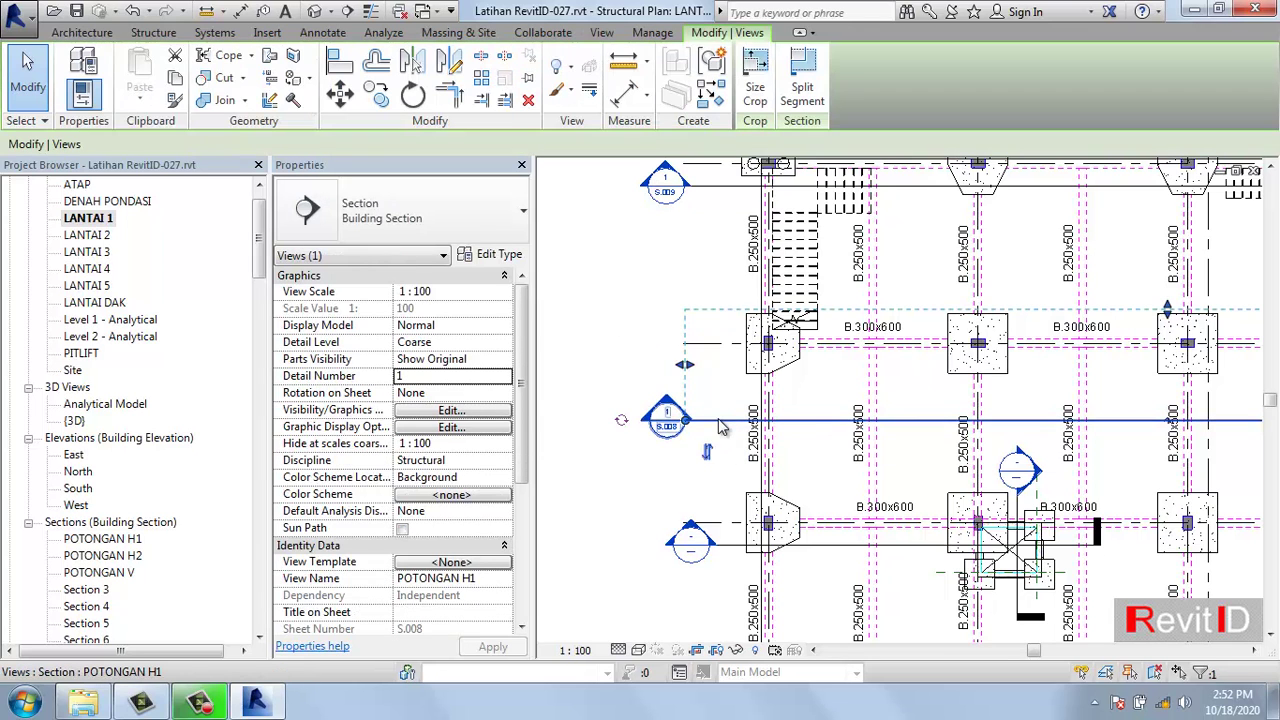
{"action": "left_click", "coordinate": [460, 378]}
{"action": "left_click", "coordinate": [638, 306]}
{"action": "middle_click_drag", "start_coordinate": [686, 254], "coordinate": [658, 332]}
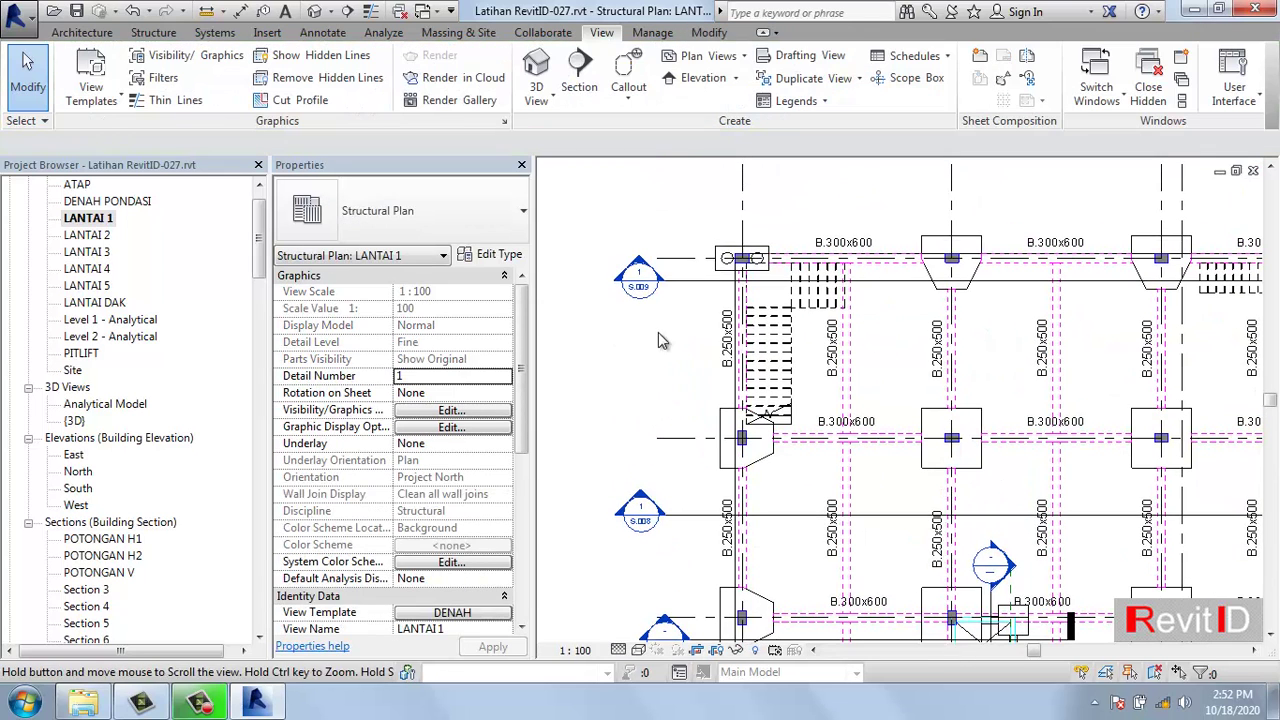
{"action": "left_click", "coordinate": [690, 282]}
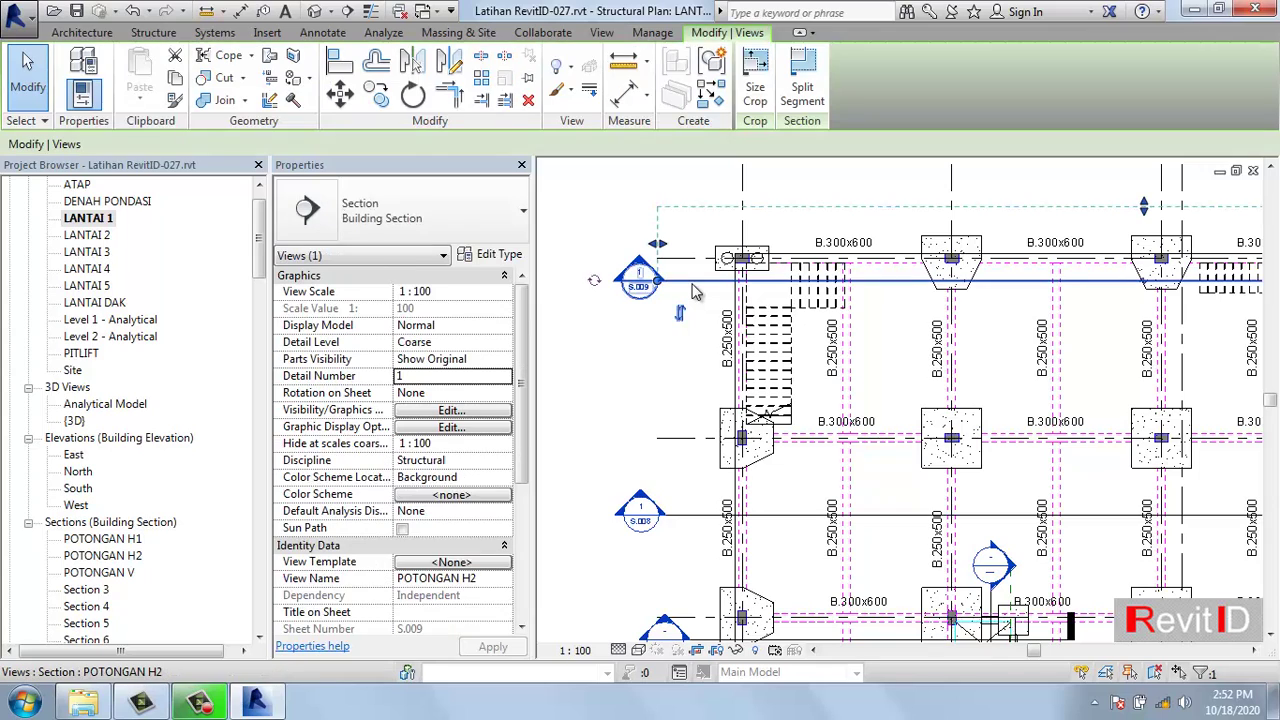
{"action": "left_click", "coordinate": [422, 378]}
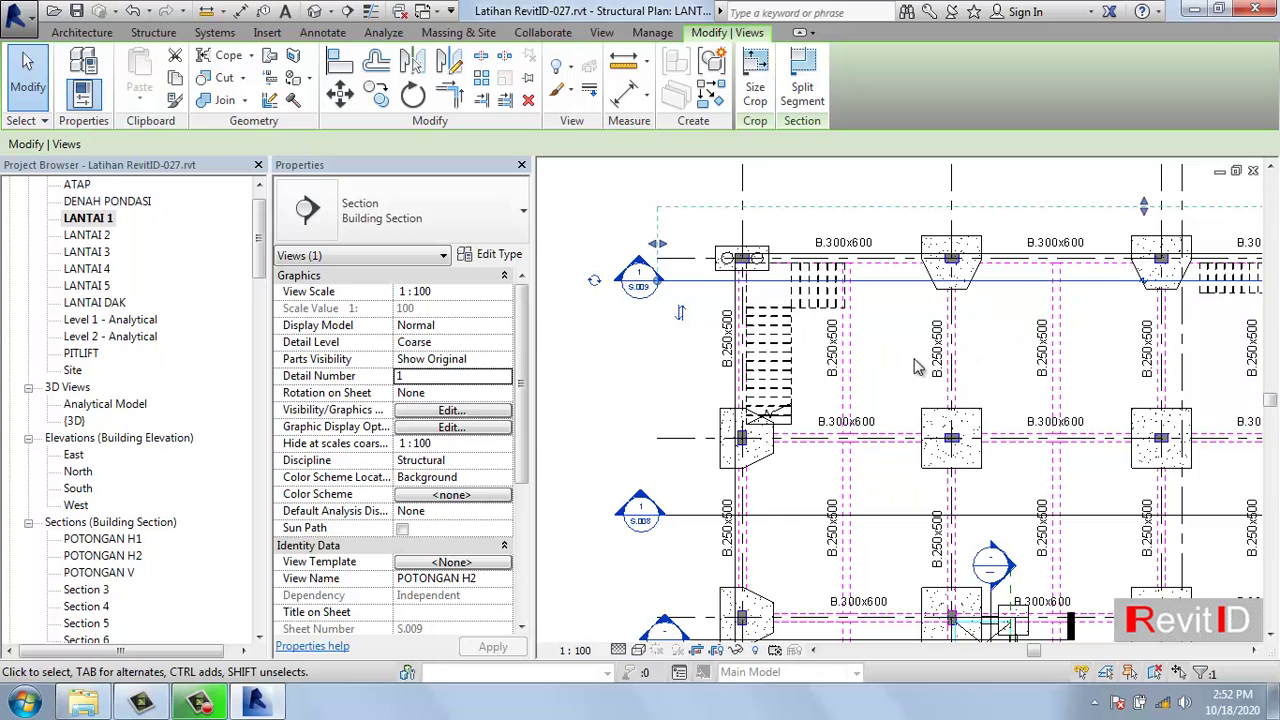
{"action": "left_click", "coordinate": [705, 502]}
{"action": "scroll", "coordinate": [690, 450], "scroll_direction": "down", "scroll_amount": 2}
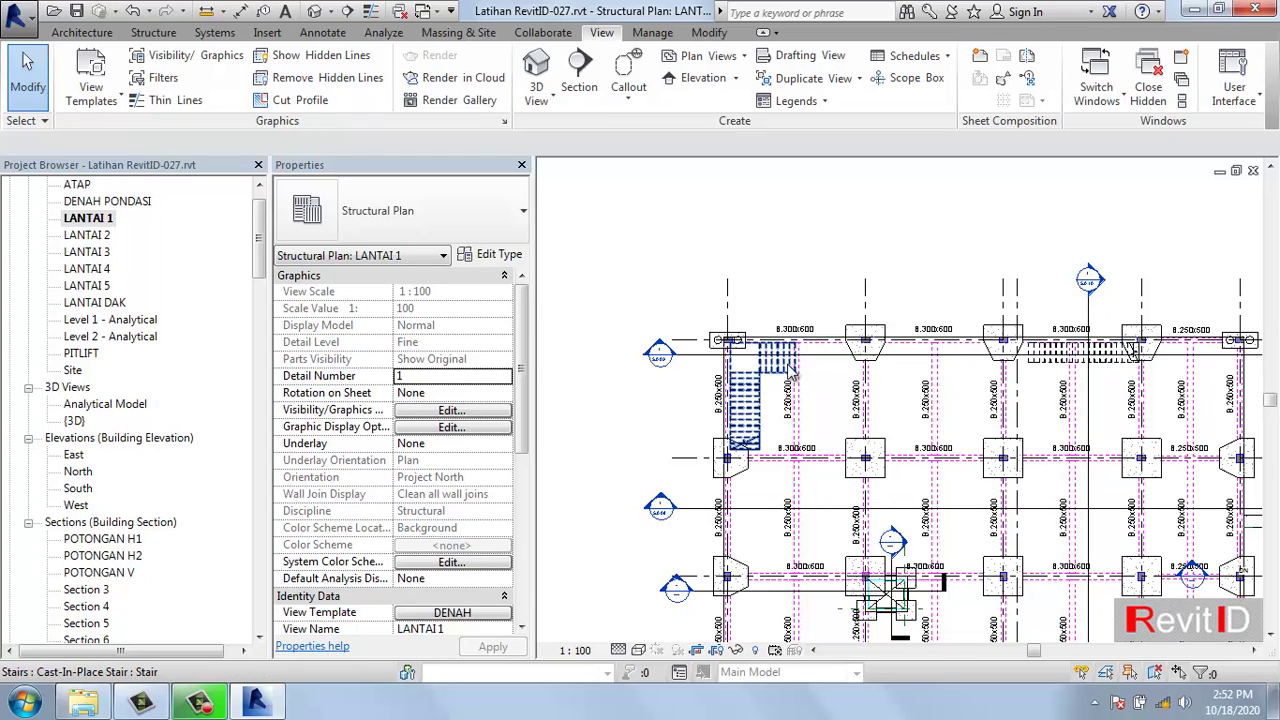
- Set the detail number of the POTONGAN H2 section to 2 and check its section mark
{"action": "left_click", "coordinate": [692, 364]}
{"action": "left_click", "coordinate": [443, 376]}
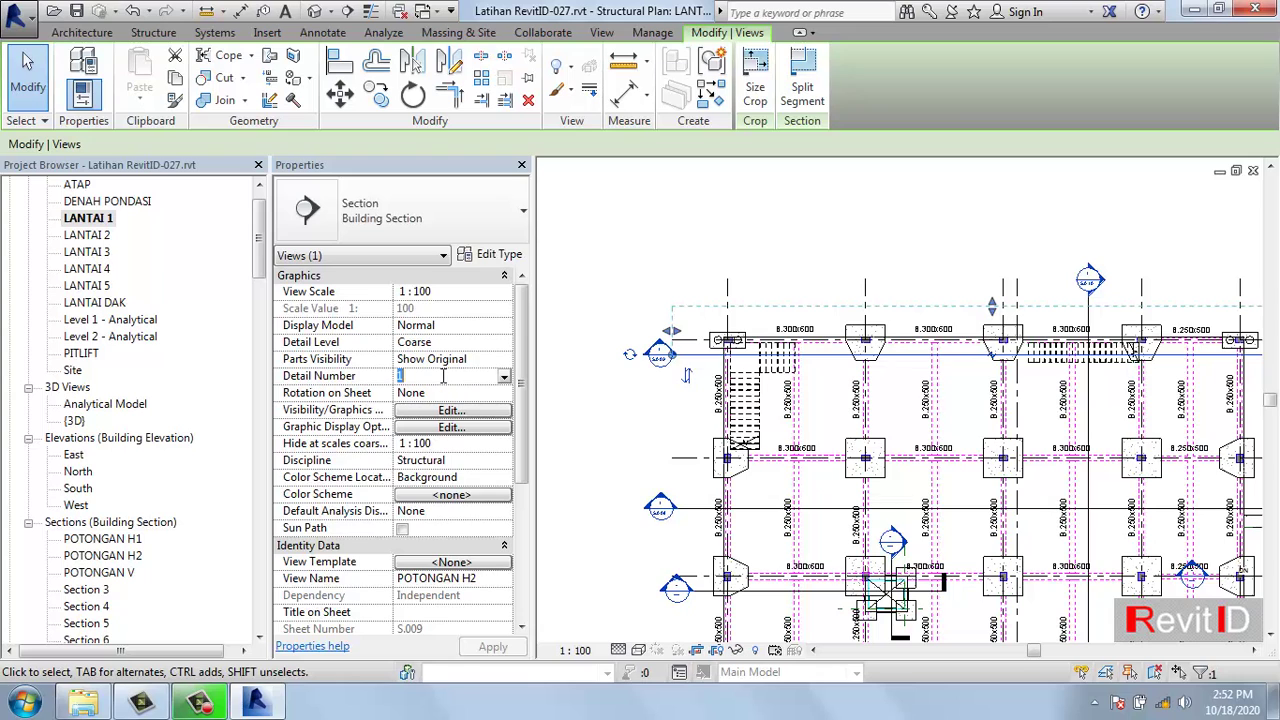
{"action": "type", "text": "2"}
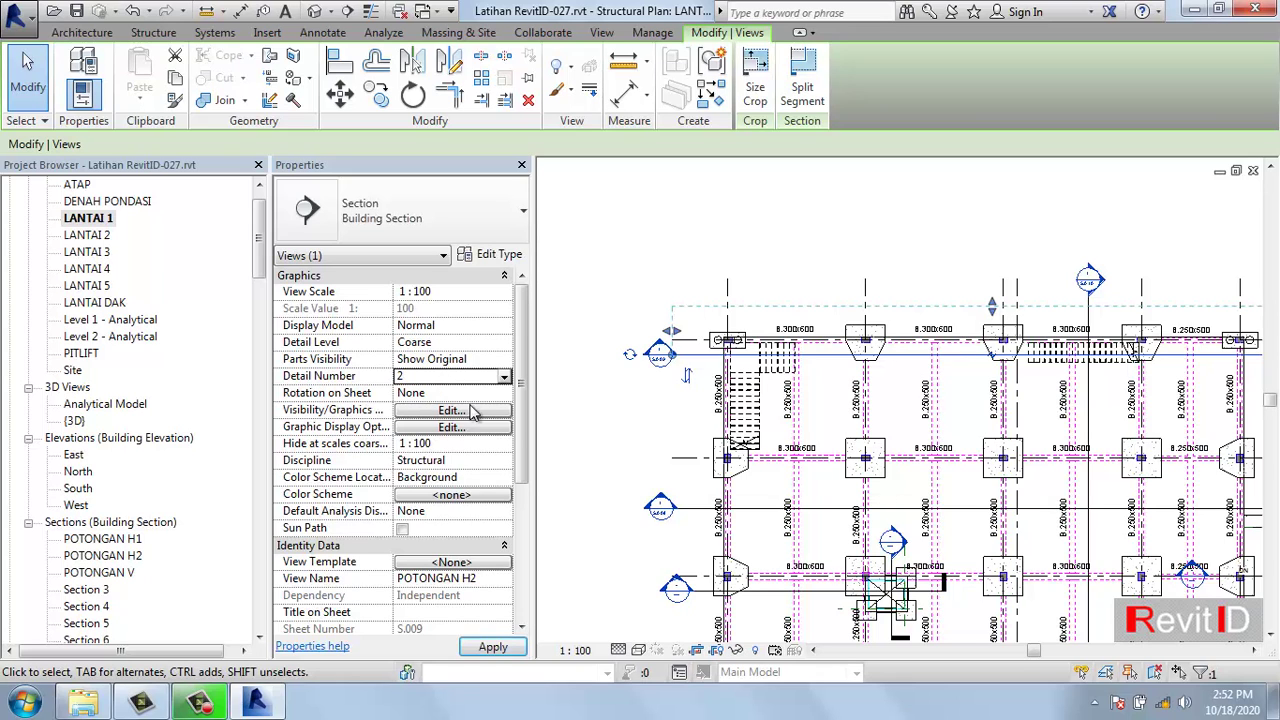
{"action": "left_click", "coordinate": [617, 432]}
{"action": "scroll", "coordinate": [660, 372], "scroll_direction": "up", "scroll_amount": 3}
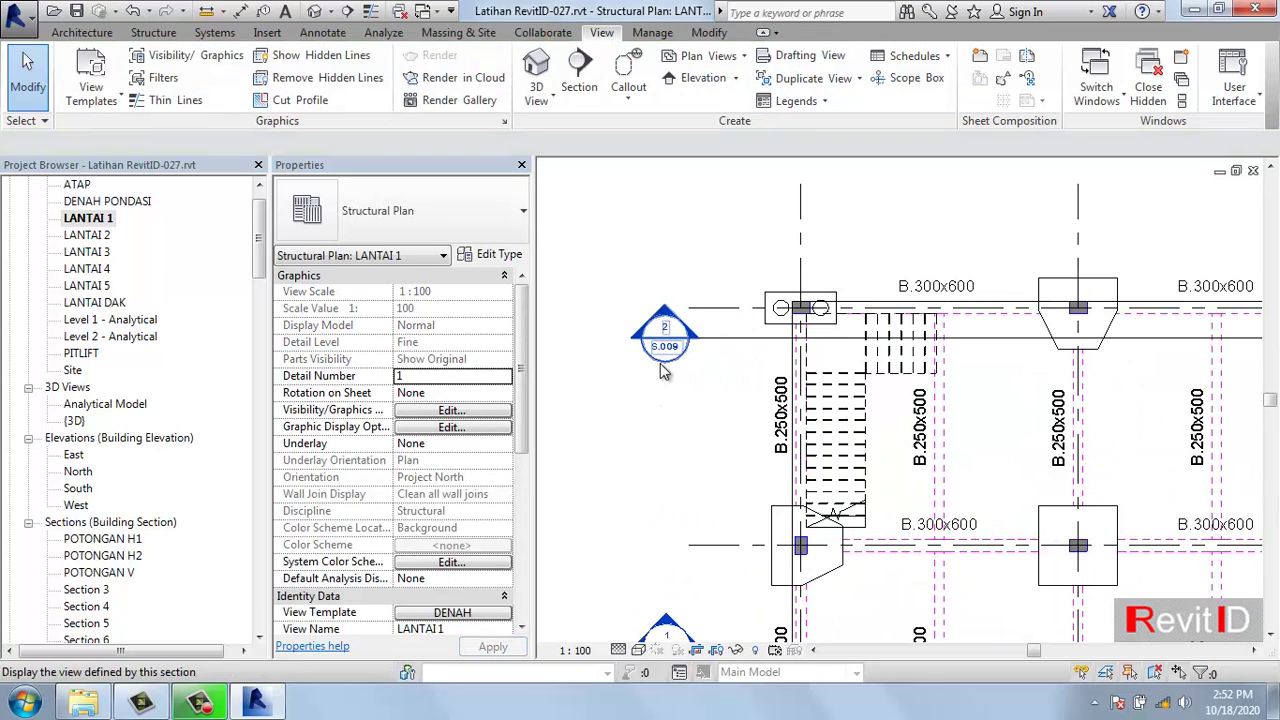
{"action": "scroll", "coordinate": [652, 372], "scroll_direction": "down", "scroll_amount": 2}
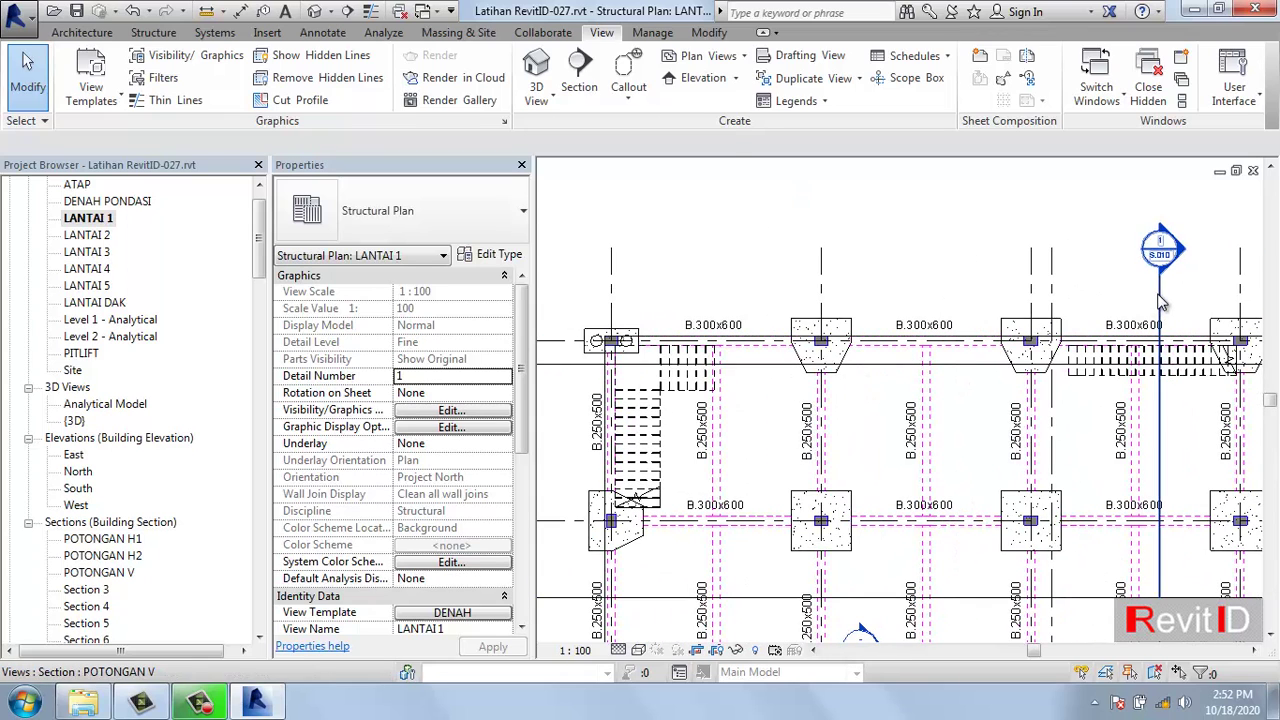
- Set the detail number of the POTONGAN V section to 3
{"action": "left_click", "coordinate": [1160, 300]}
{"action": "left_click", "coordinate": [450, 375]}
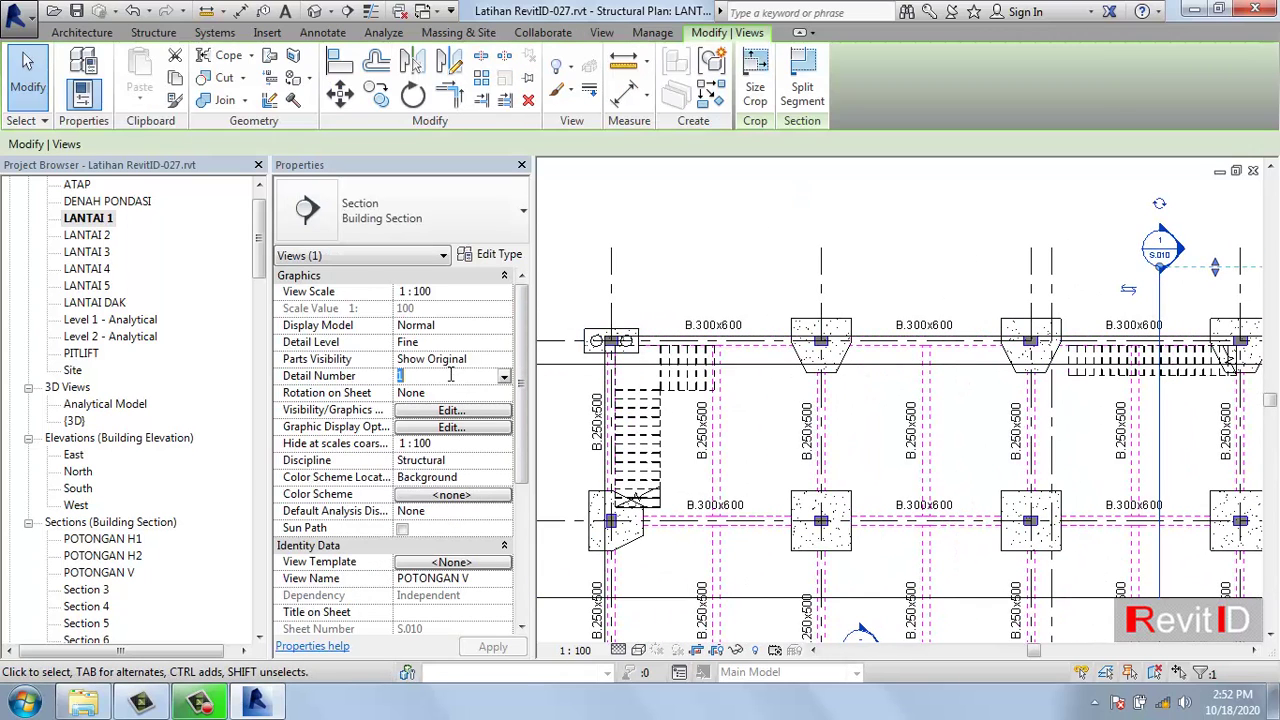
{"action": "type", "text": "3"}
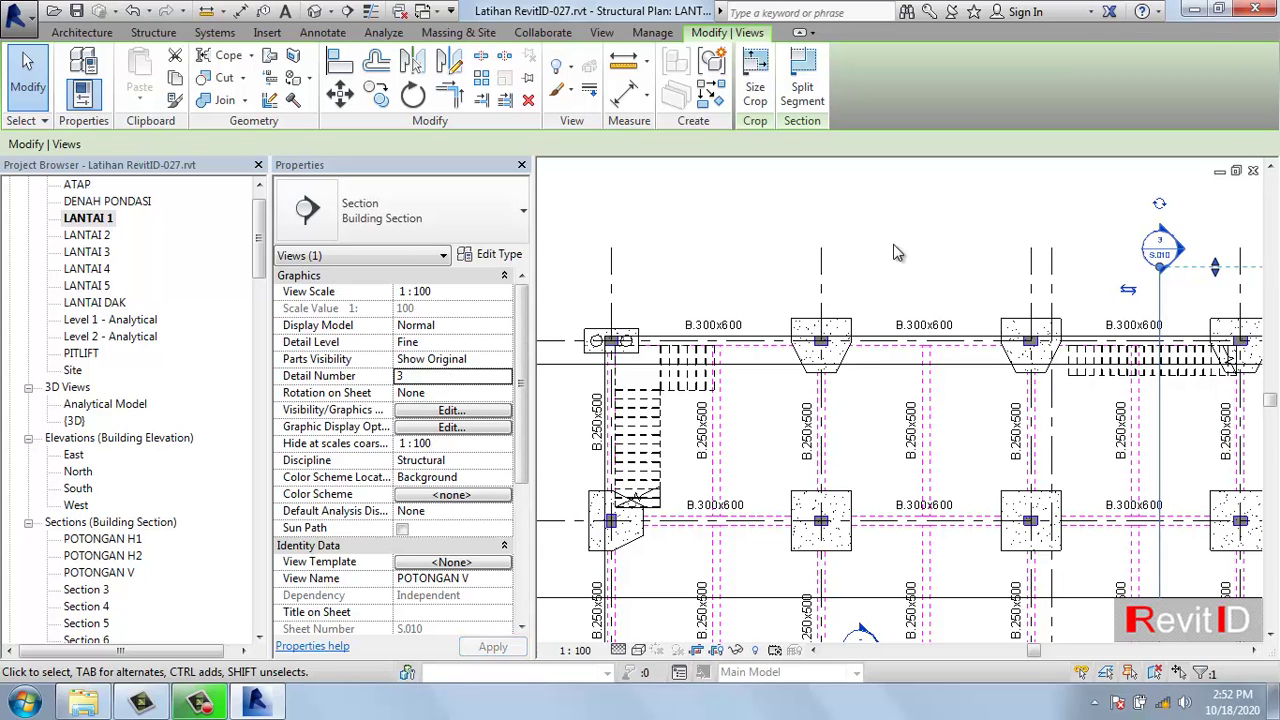
{"action": "left_click", "coordinate": [893, 244]}
{"action": "scroll", "coordinate": [1027, 321], "scroll_direction": "down", "scroll_amount": 2}
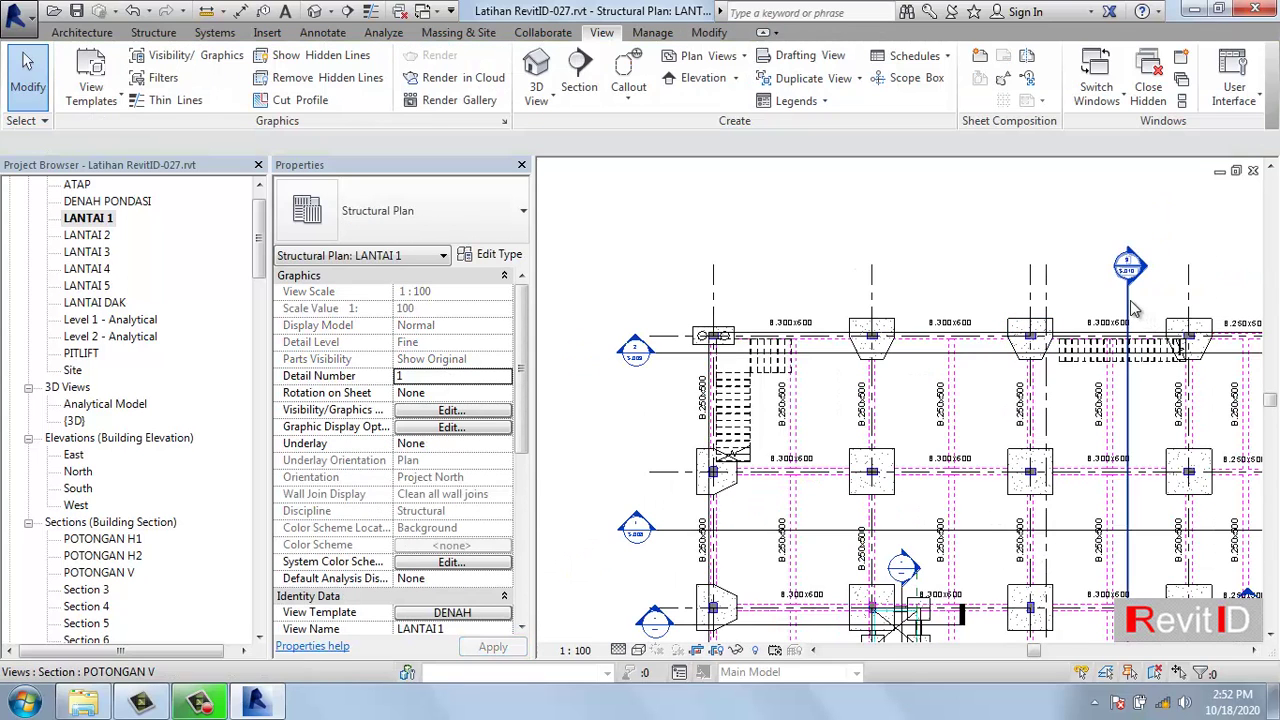
{"action": "left_click", "coordinate": [1129, 300]}
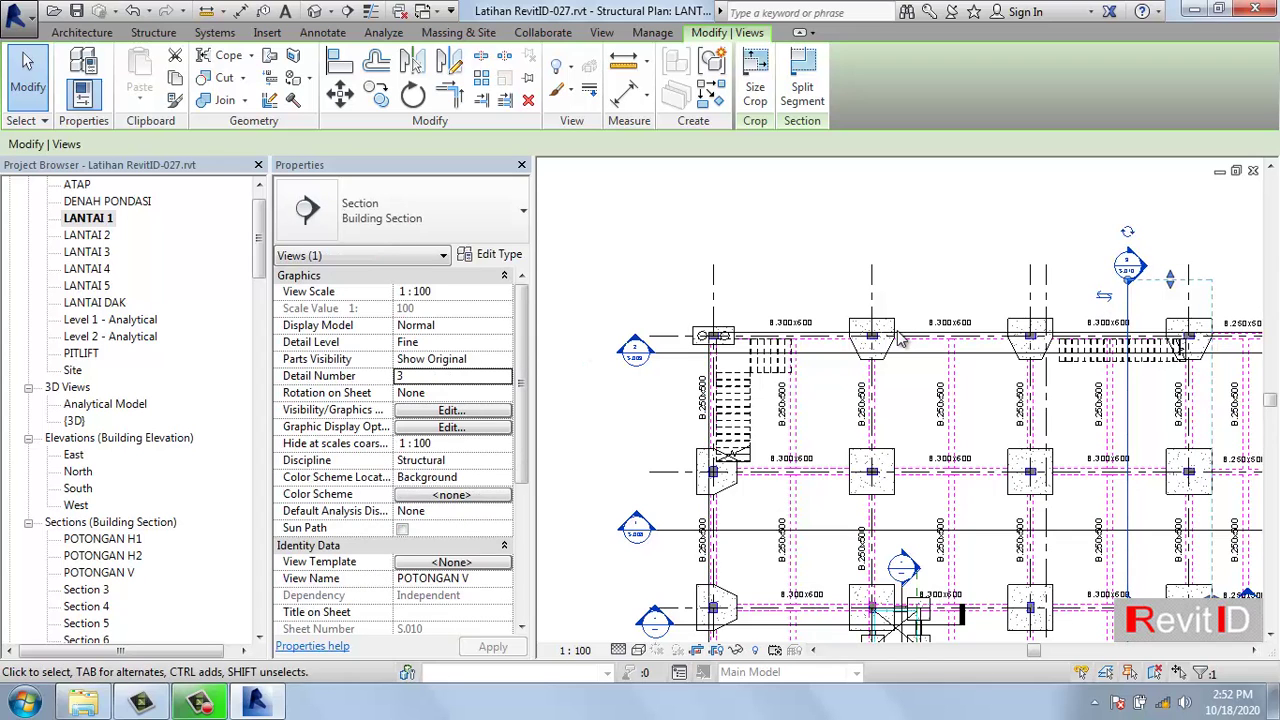
{"action": "key", "text": "Escape"}
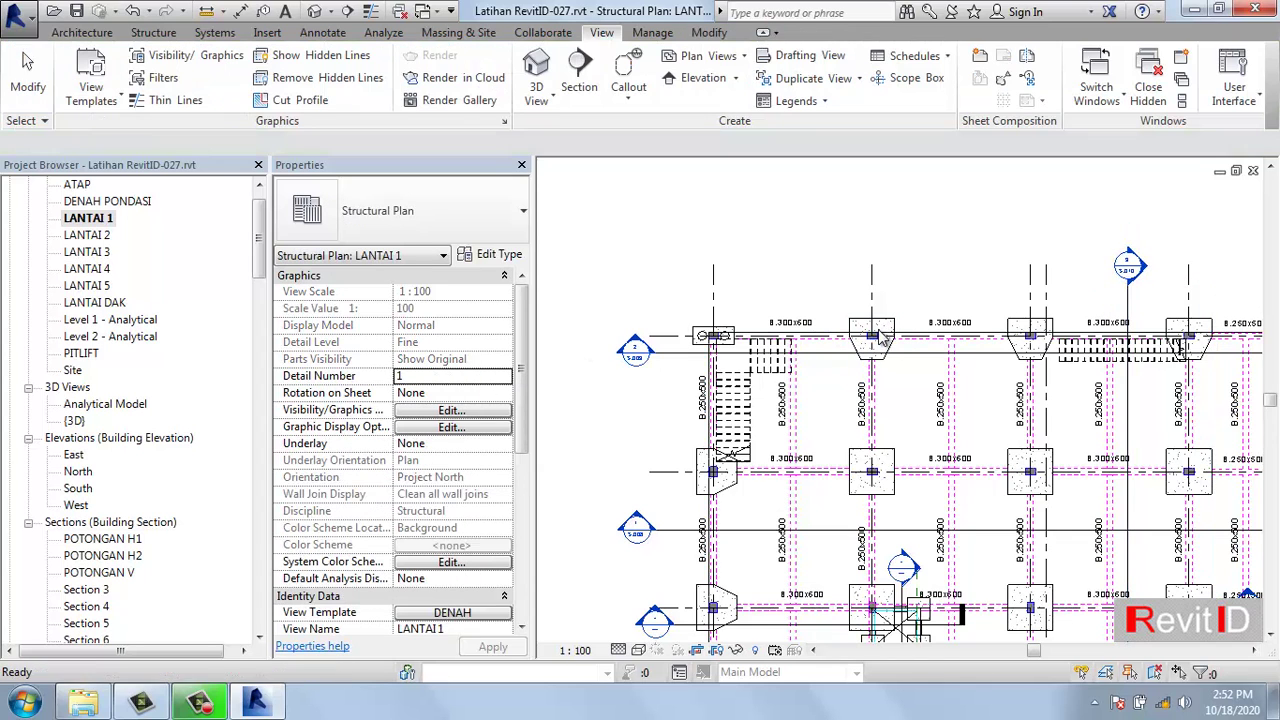
- Open section POTONGAN H2 from its section mark on the LANTAI 1 plan
{"action": "middle_click_drag", "start_coordinate": [897, 517], "coordinate": [885, 413]}
{"action": "scroll", "coordinate": [787, 361], "scroll_direction": "down", "scroll_amount": 5}
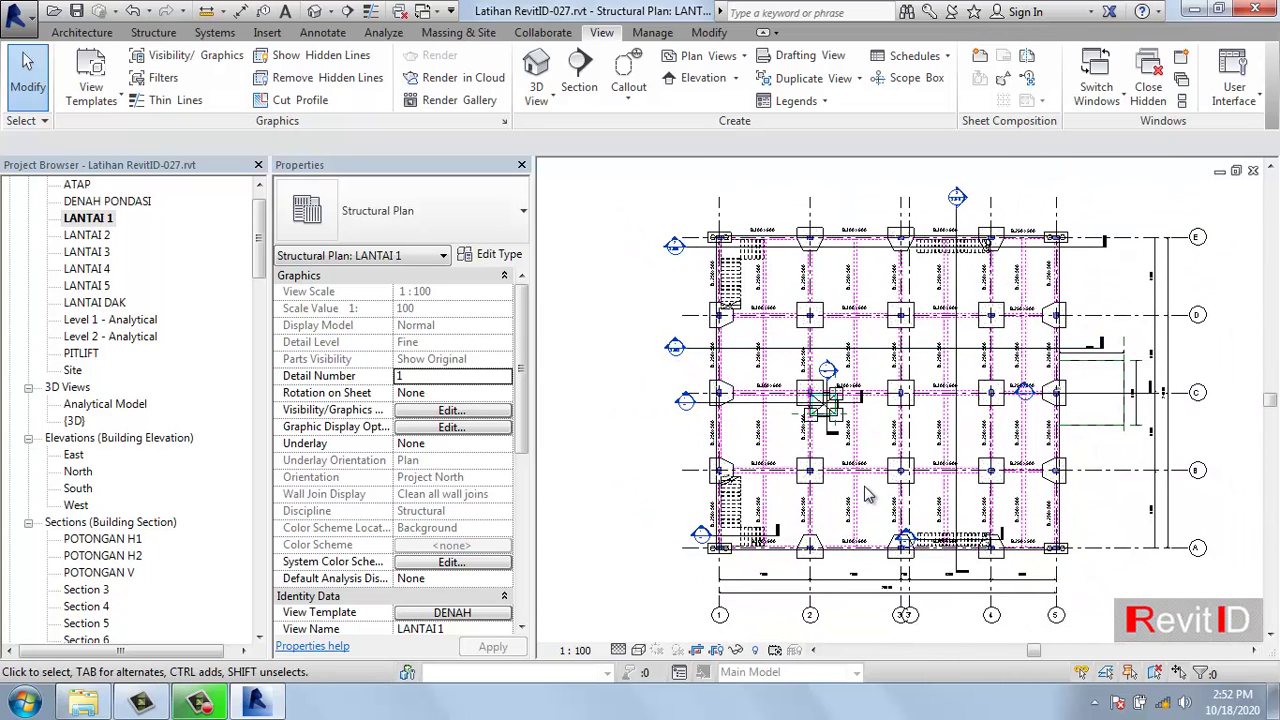
{"action": "left_click", "coordinate": [262, 284]}
{"action": "left_click_drag", "start_coordinate": [262, 284], "coordinate": [264, 328]}
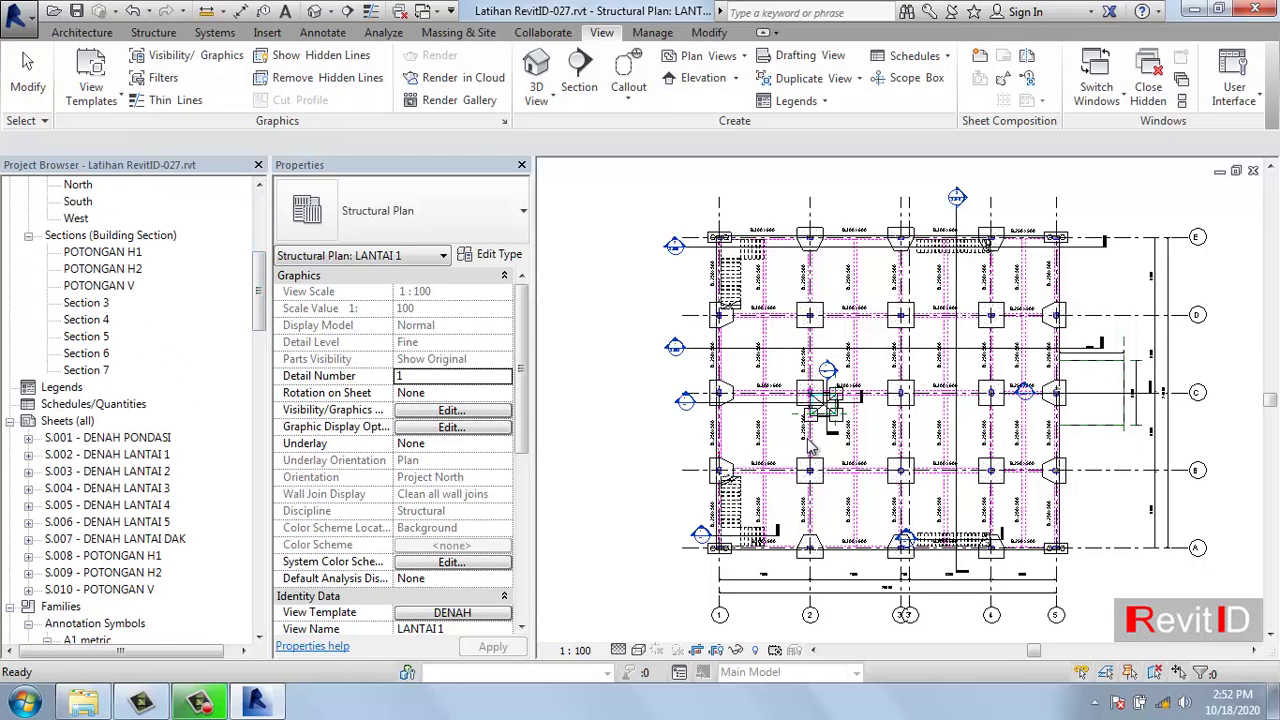
{"action": "left_click", "coordinate": [662, 302]}
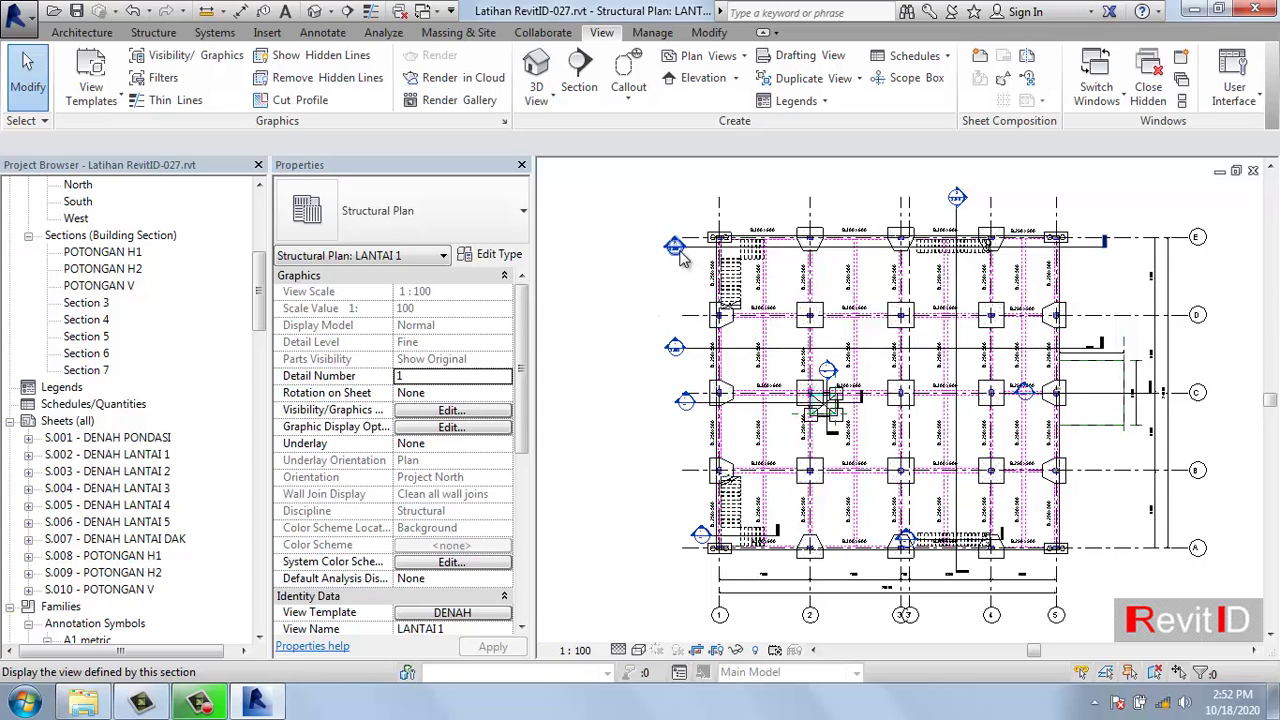
{"action": "double_click", "coordinate": [678, 254]}
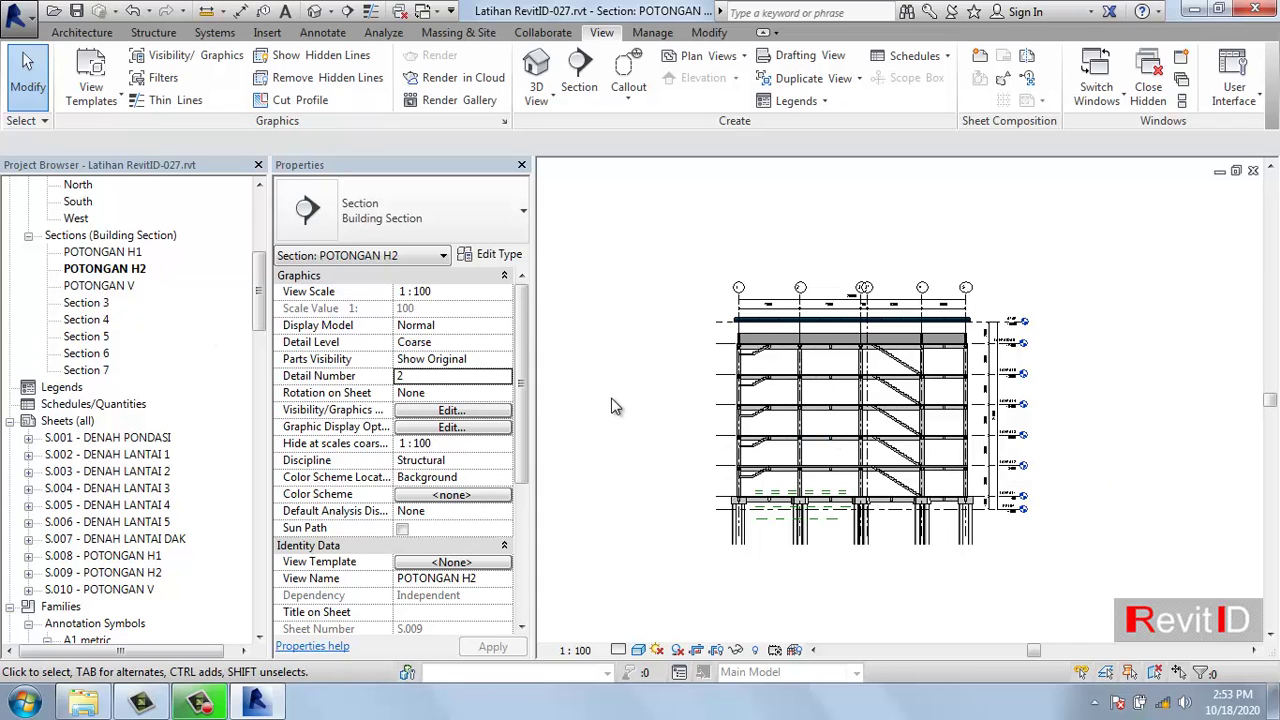
- Open sheet S.010 - POTONGAN V and check the whole sheet layout
{"action": "left_click_drag", "start_coordinate": [261, 287], "coordinate": [261, 299]}
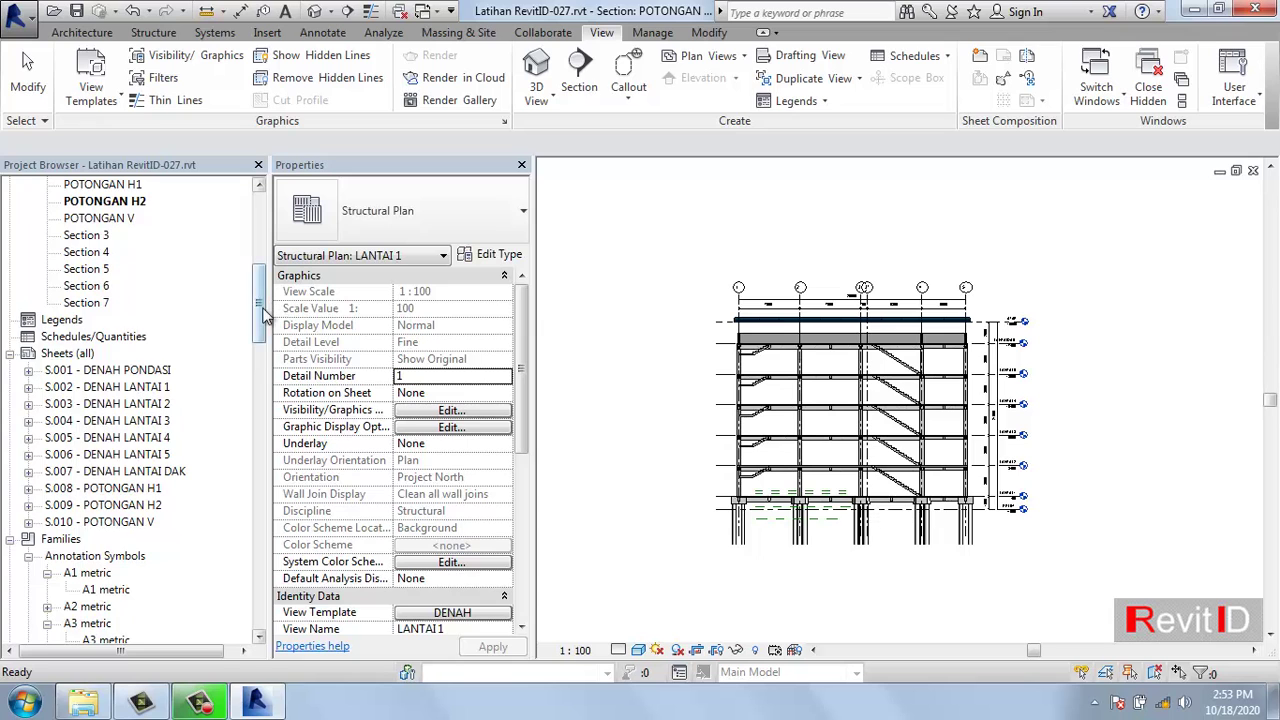
{"action": "left_click_drag", "start_coordinate": [262, 305], "coordinate": [270, 356]}
{"action": "scroll", "coordinate": [150, 340], "scroll_direction": "up", "scroll_amount": 1}
{"action": "double_click", "coordinate": [101, 319]}
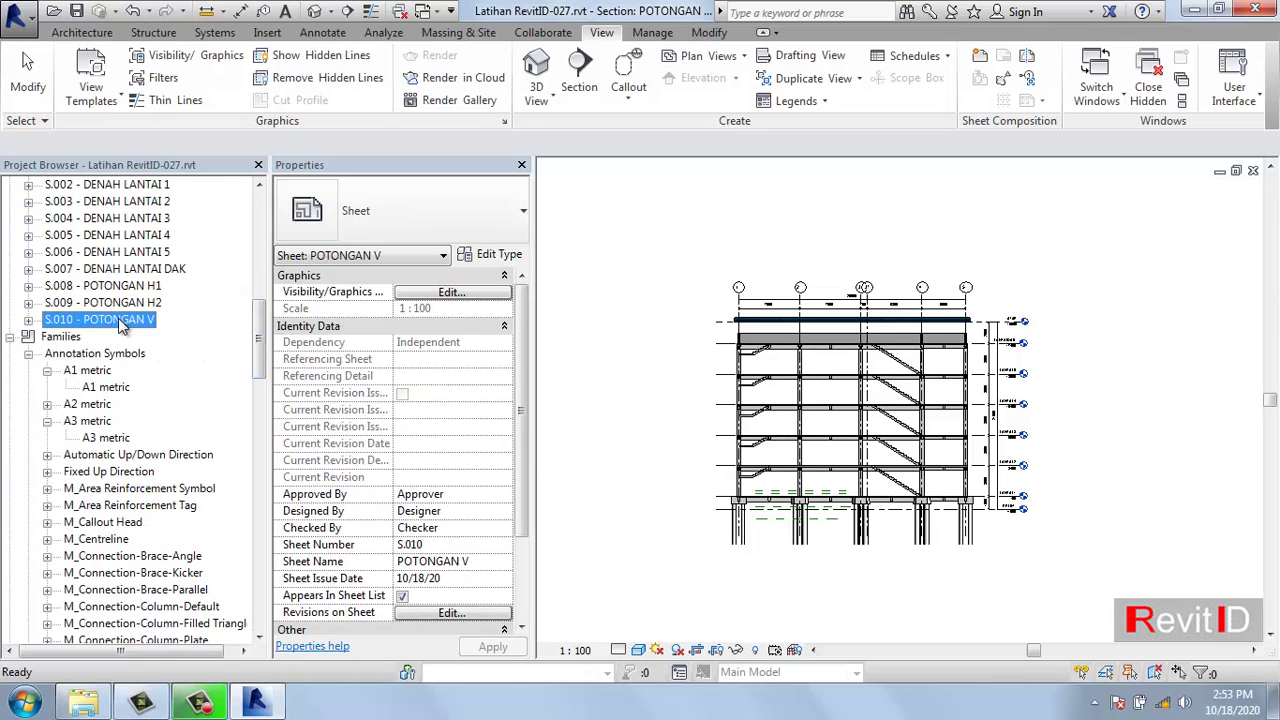
{"action": "scroll", "coordinate": [882, 414], "scroll_direction": "down", "scroll_amount": 1}
{"action": "middle_click_drag", "start_coordinate": [848, 396], "coordinate": [885, 430]}
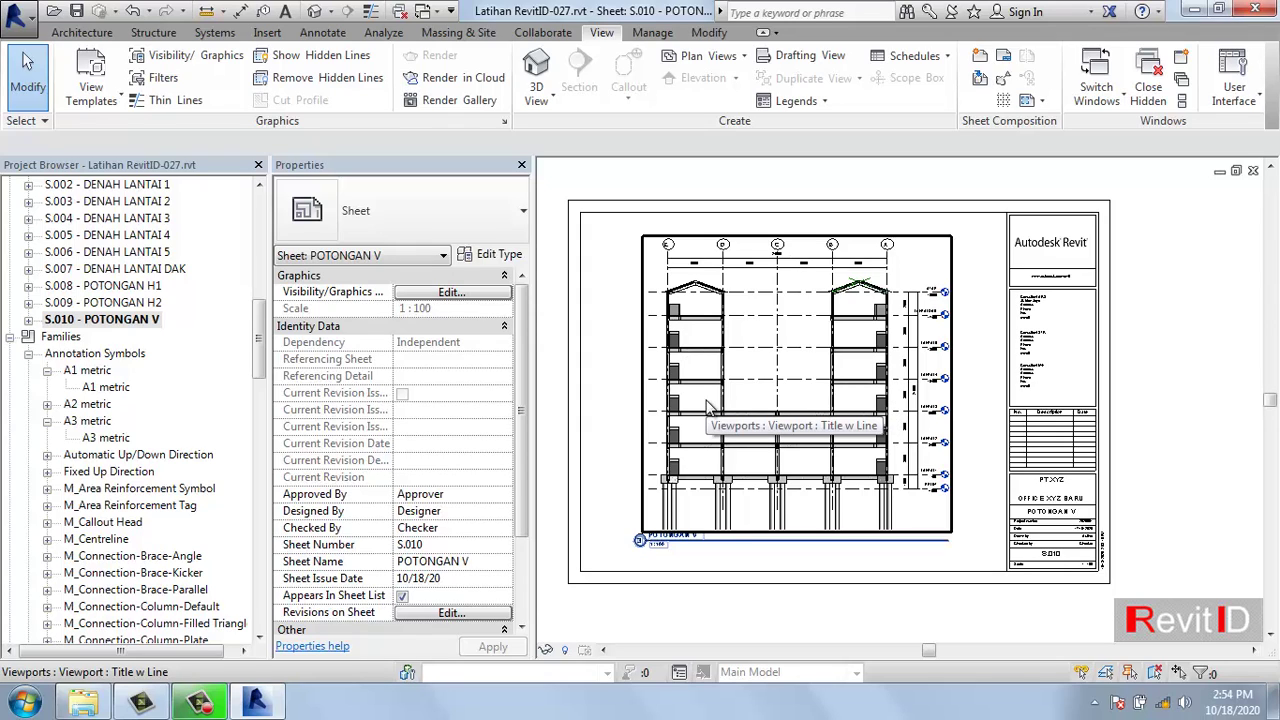
{"action": "left_click", "coordinate": [218, 703]}
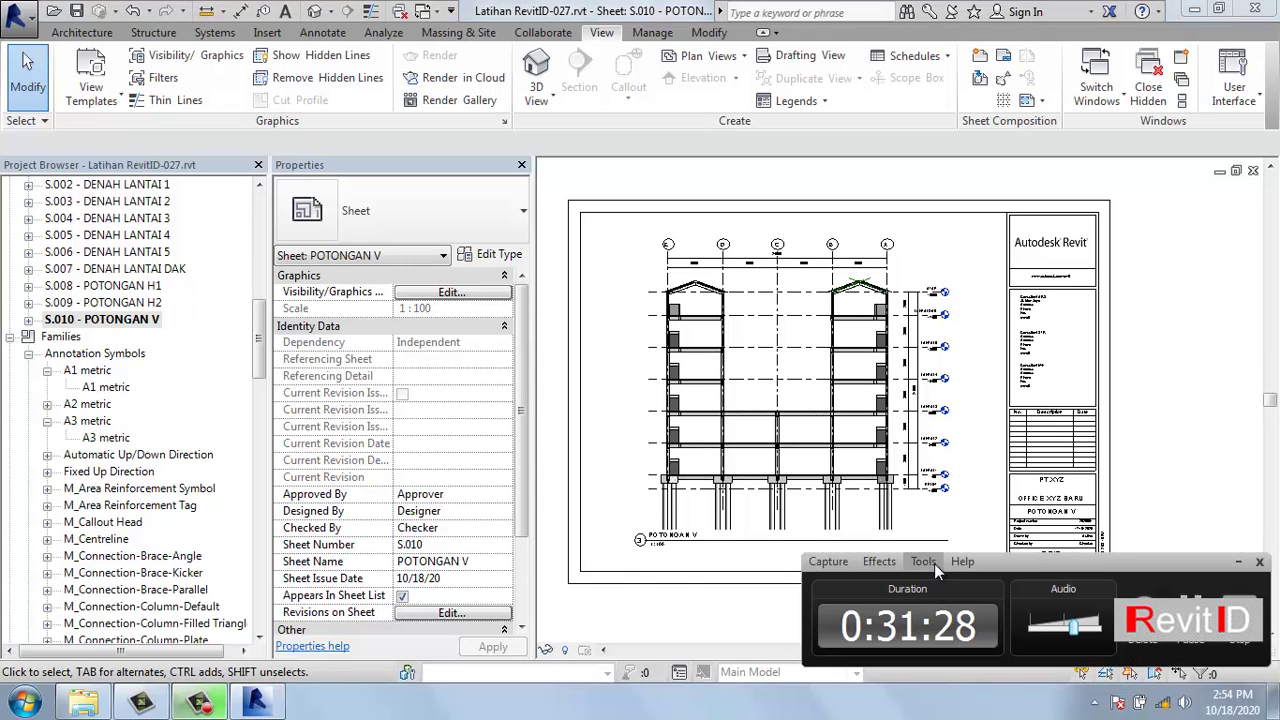